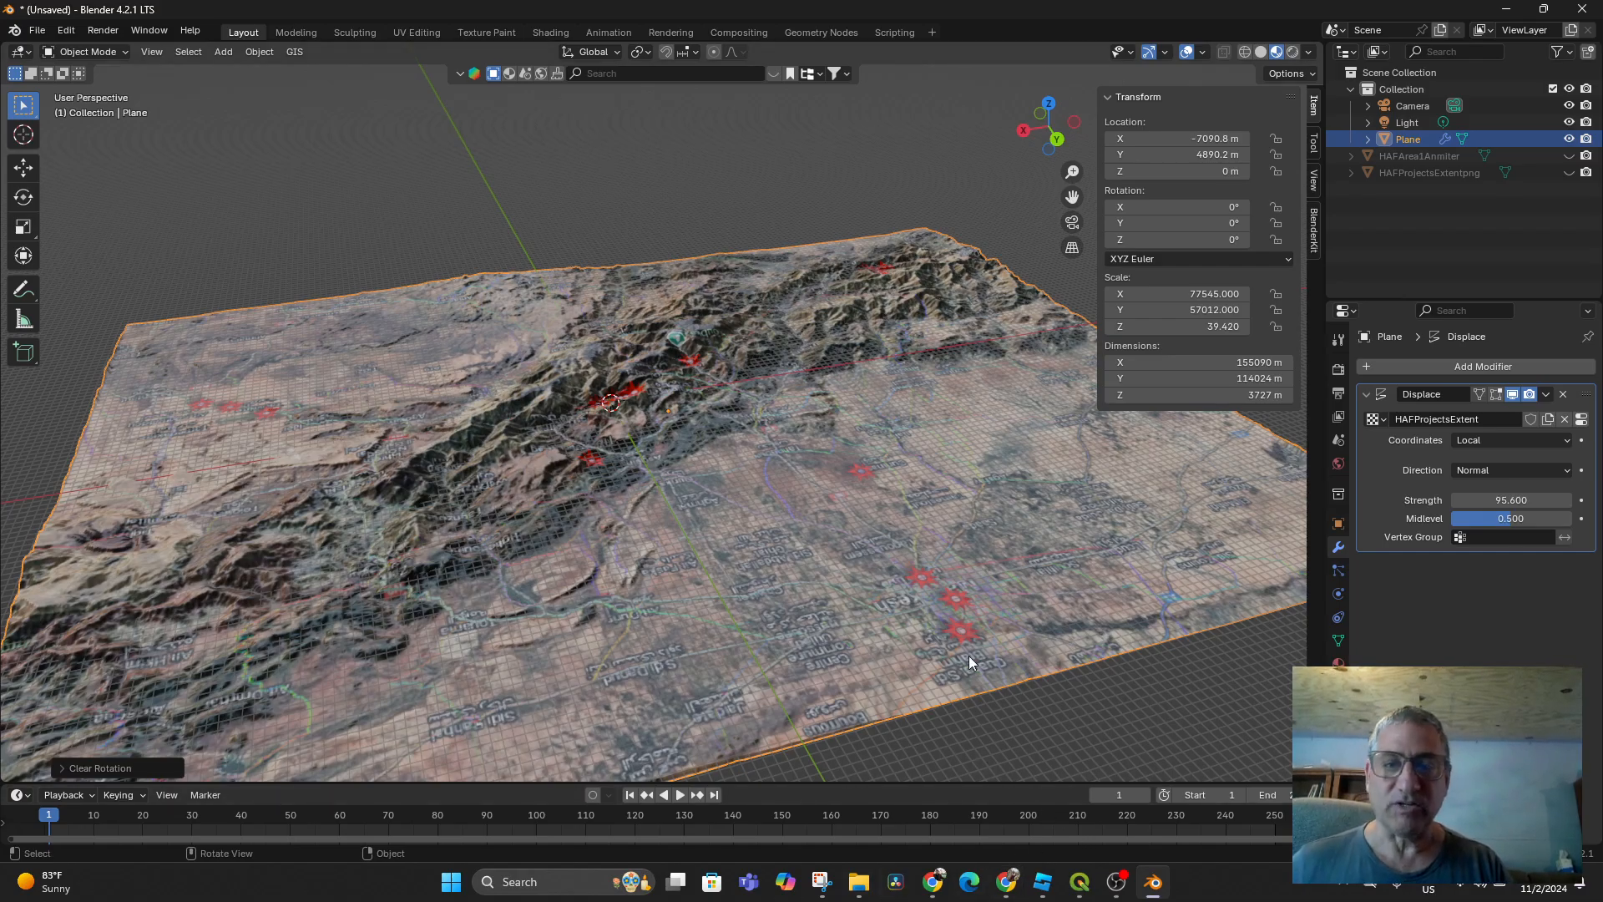
# Hide the terrain Plane and reveal the HAFArea1Anmiter plane in the Outliner
pyautogui.scroll(-5, 798, 584)
pyautogui.scroll(7, 799, 584)
pyautogui.moveTo(798, 584); pyautogui.dragTo(915, 648, button='middle')
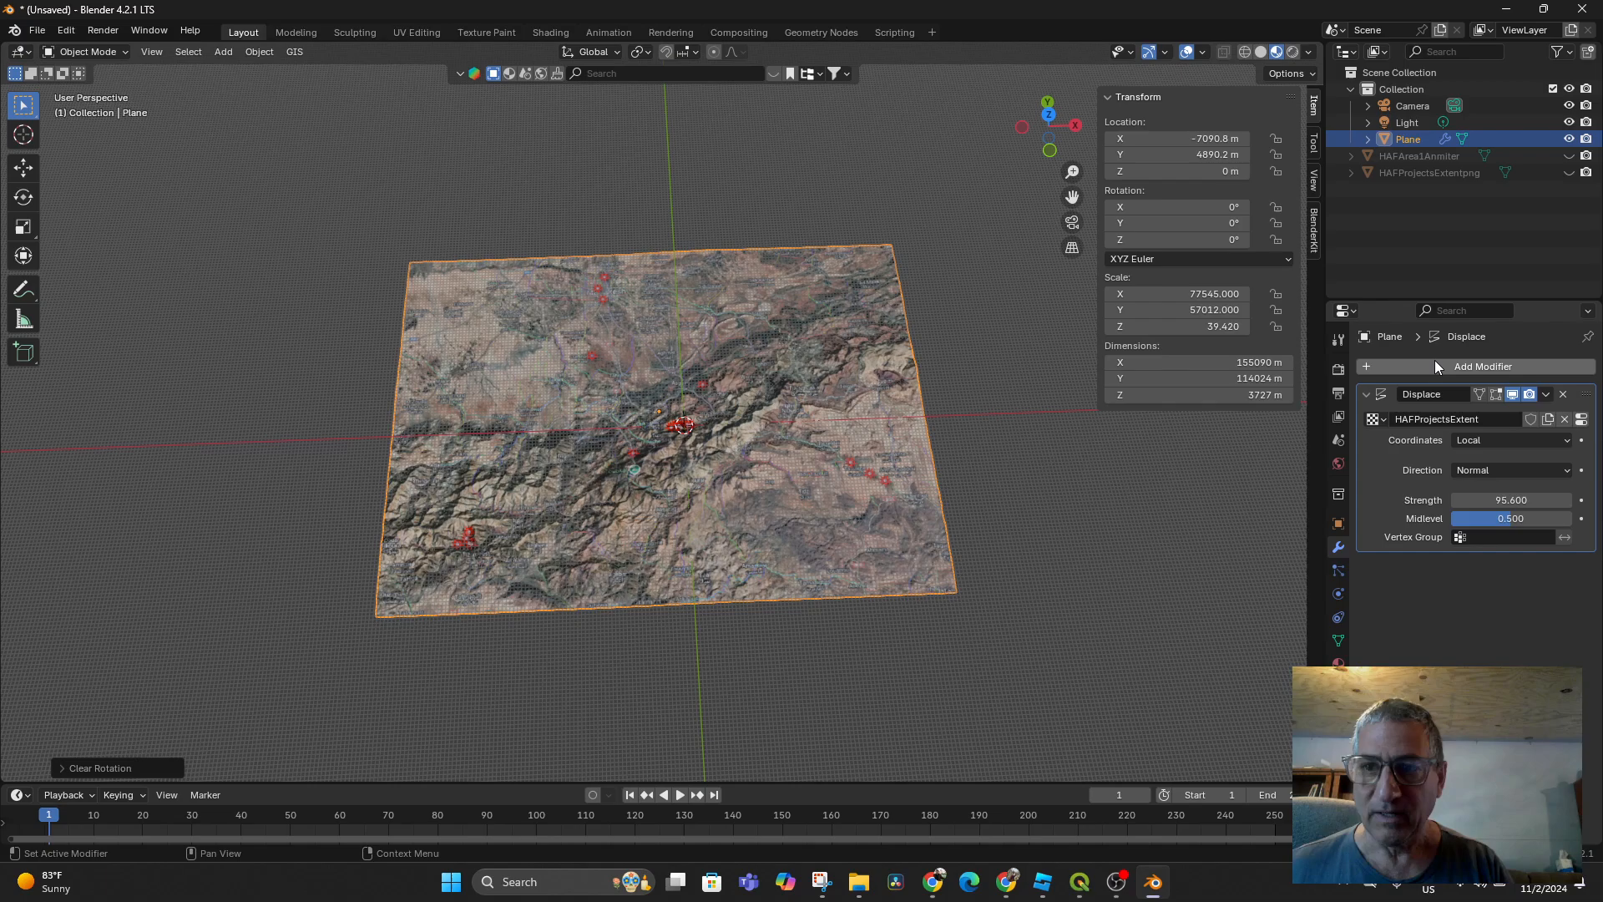
pyautogui.click(1569, 138)
pyautogui.click(1570, 140)
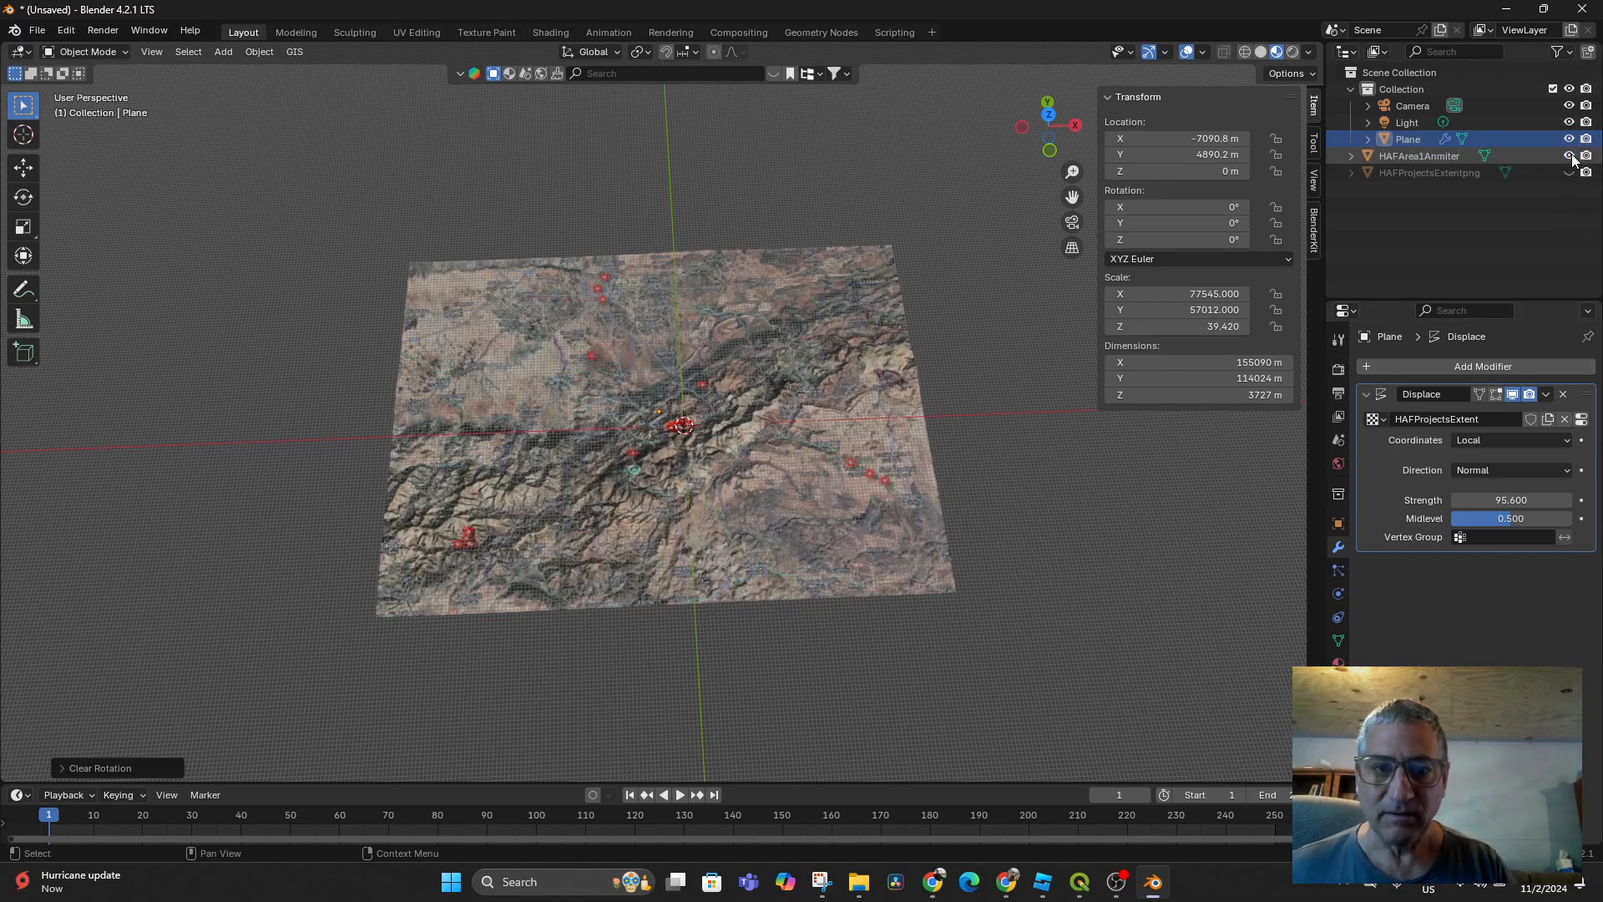
pyautogui.click(1570, 155)
pyautogui.scroll(5, 650, 479)
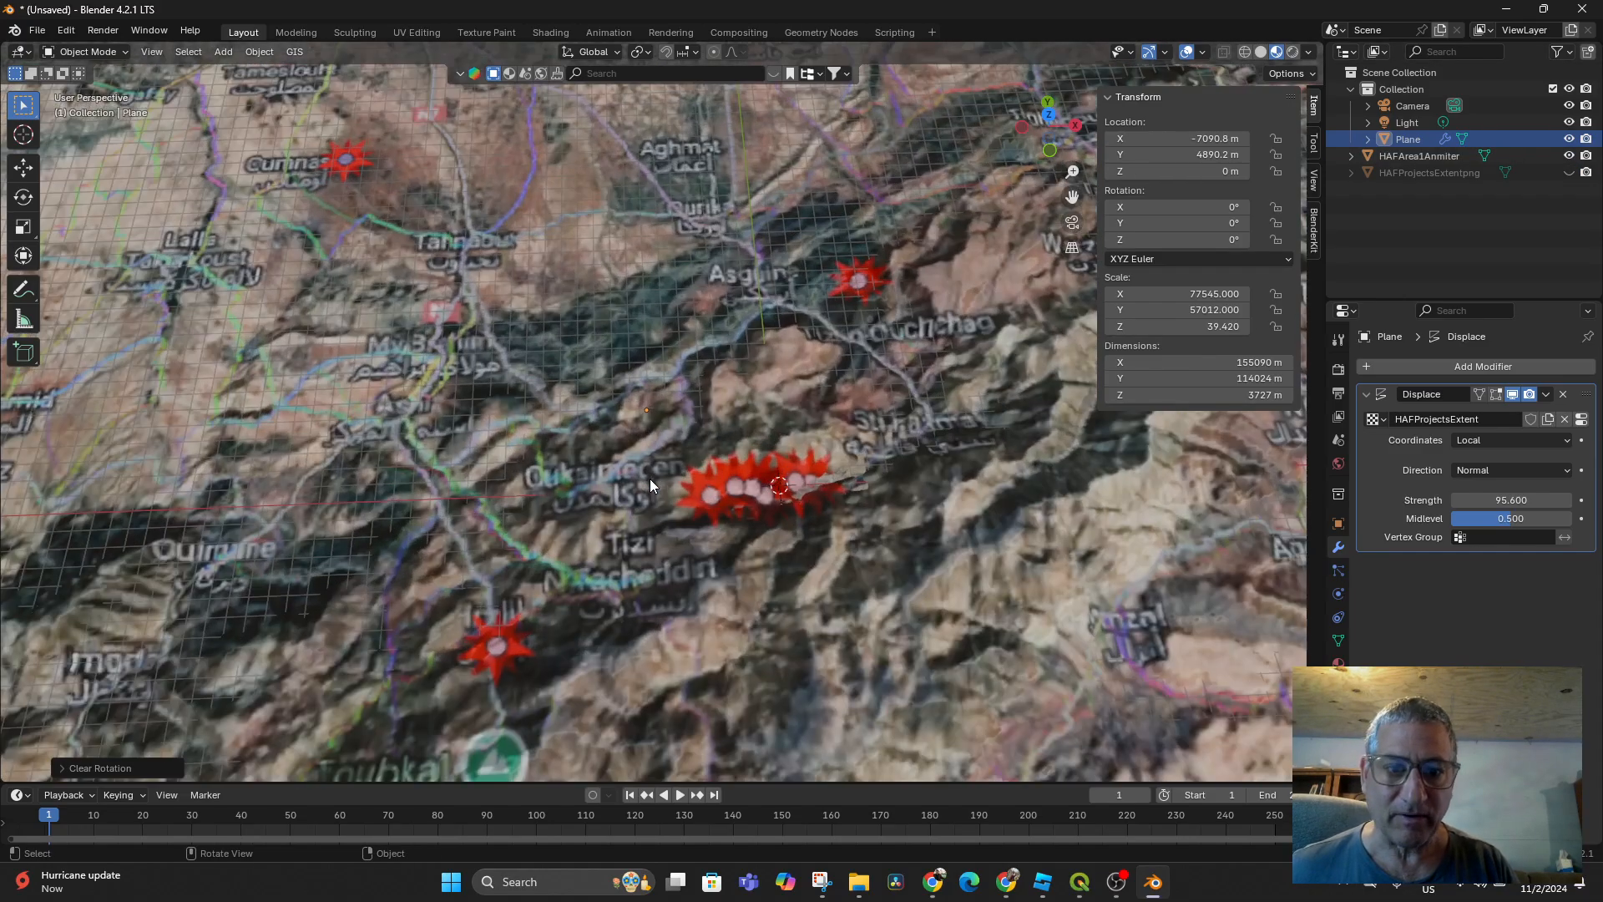
pyautogui.click(1568, 140)
# Reveal the HAFProjectsExtentpng map plane and inspect the terrain in the viewport
pyautogui.scroll(3, 898, 437)
pyautogui.moveTo(910, 533); pyautogui.dragTo(680, 431, button='middle')
pyautogui.scroll(2, 680, 429)
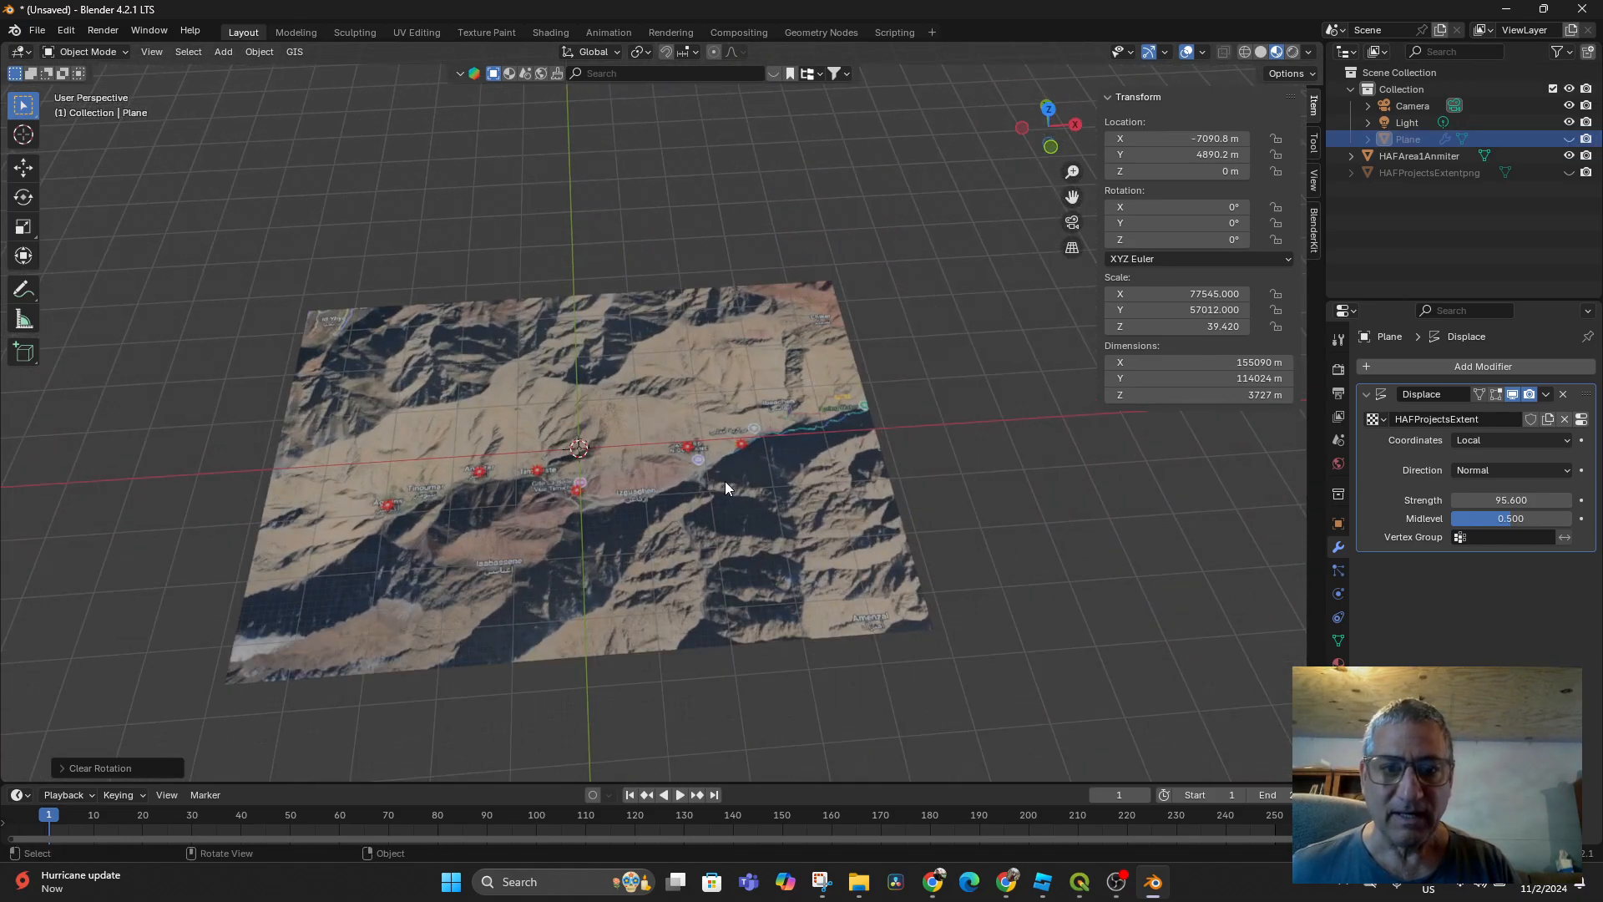
pyautogui.click(1569, 172)
pyautogui.scroll(-6, 986, 371)
pyautogui.scroll(-3, 949, 396)
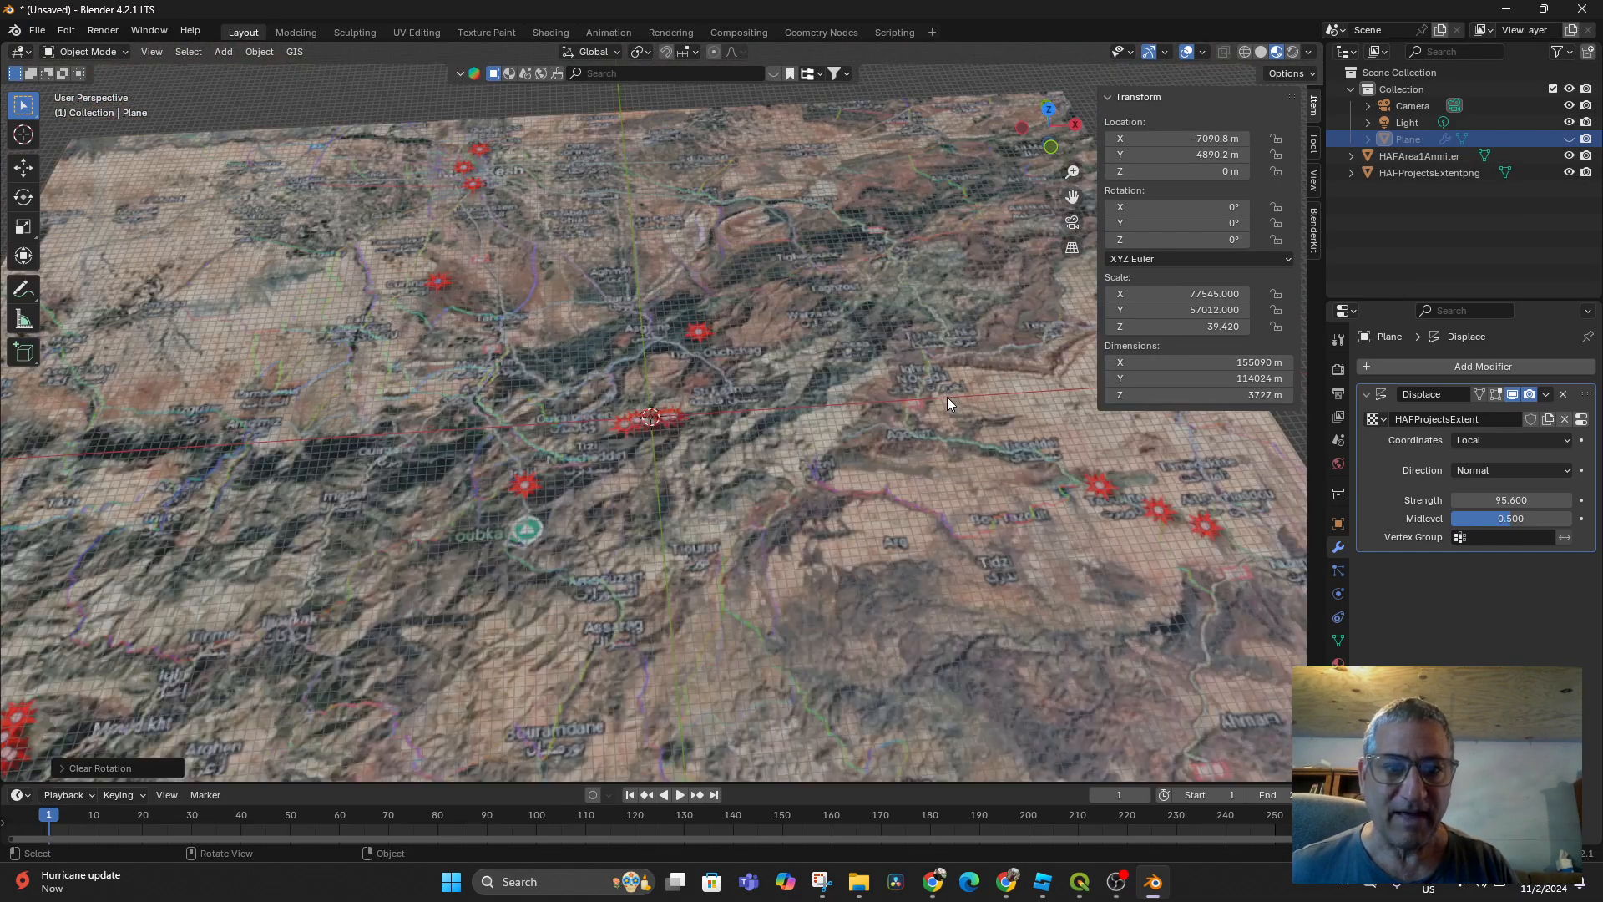
pyautogui.scroll(3, 947, 397)
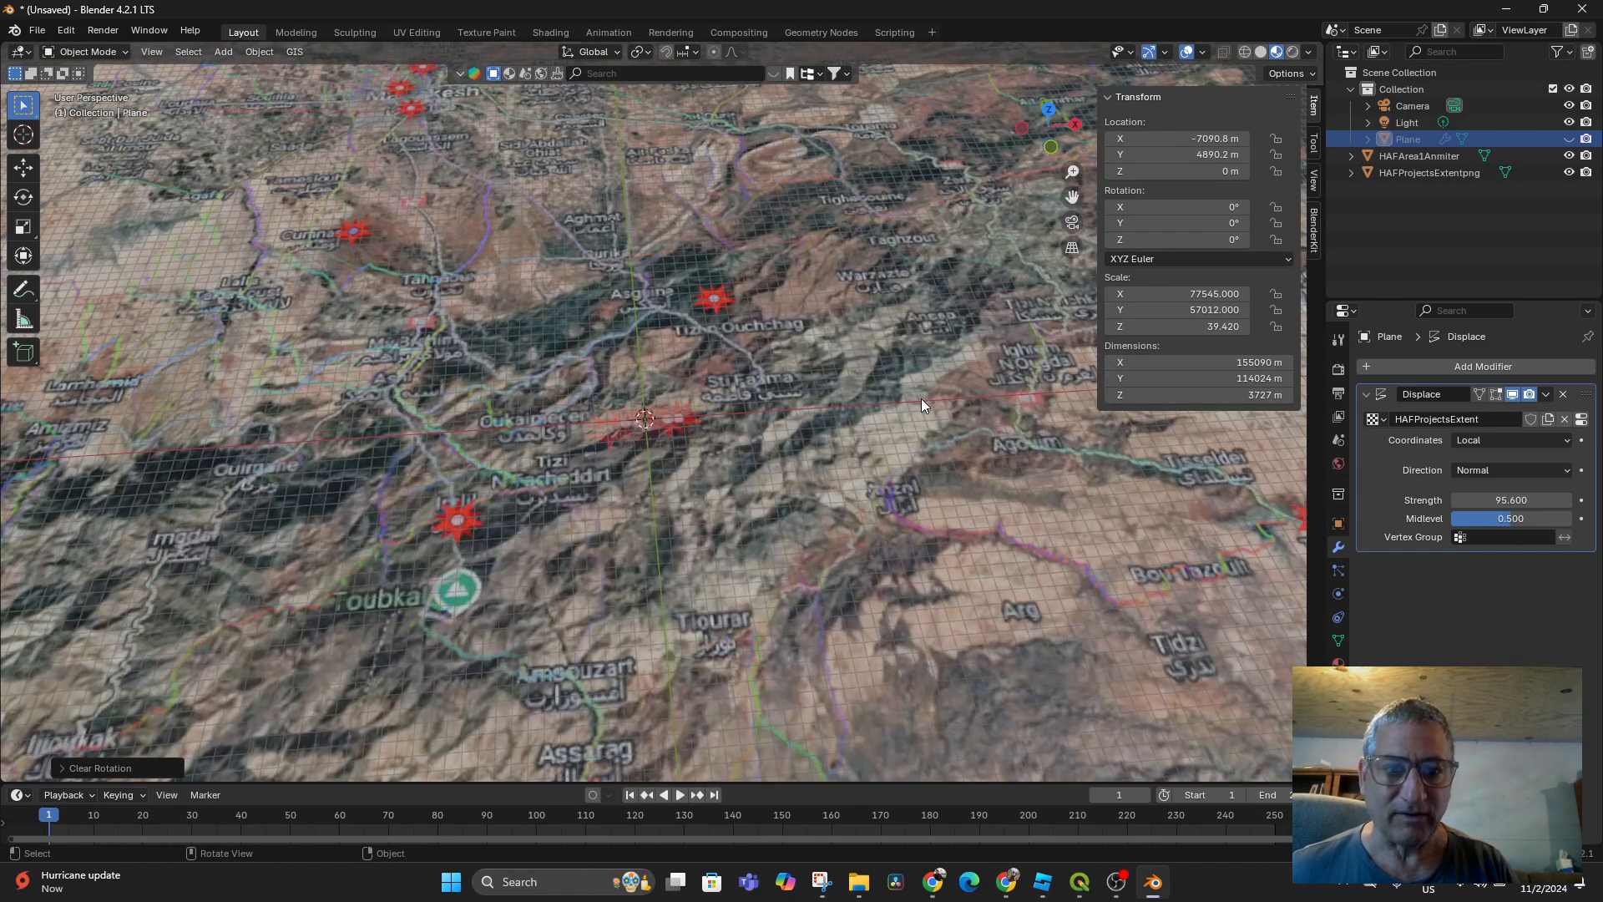
# Select HAFArea1Anmiter and move it up along Z to a first rough height
pyautogui.click(1433, 154)
pyautogui.press('g')
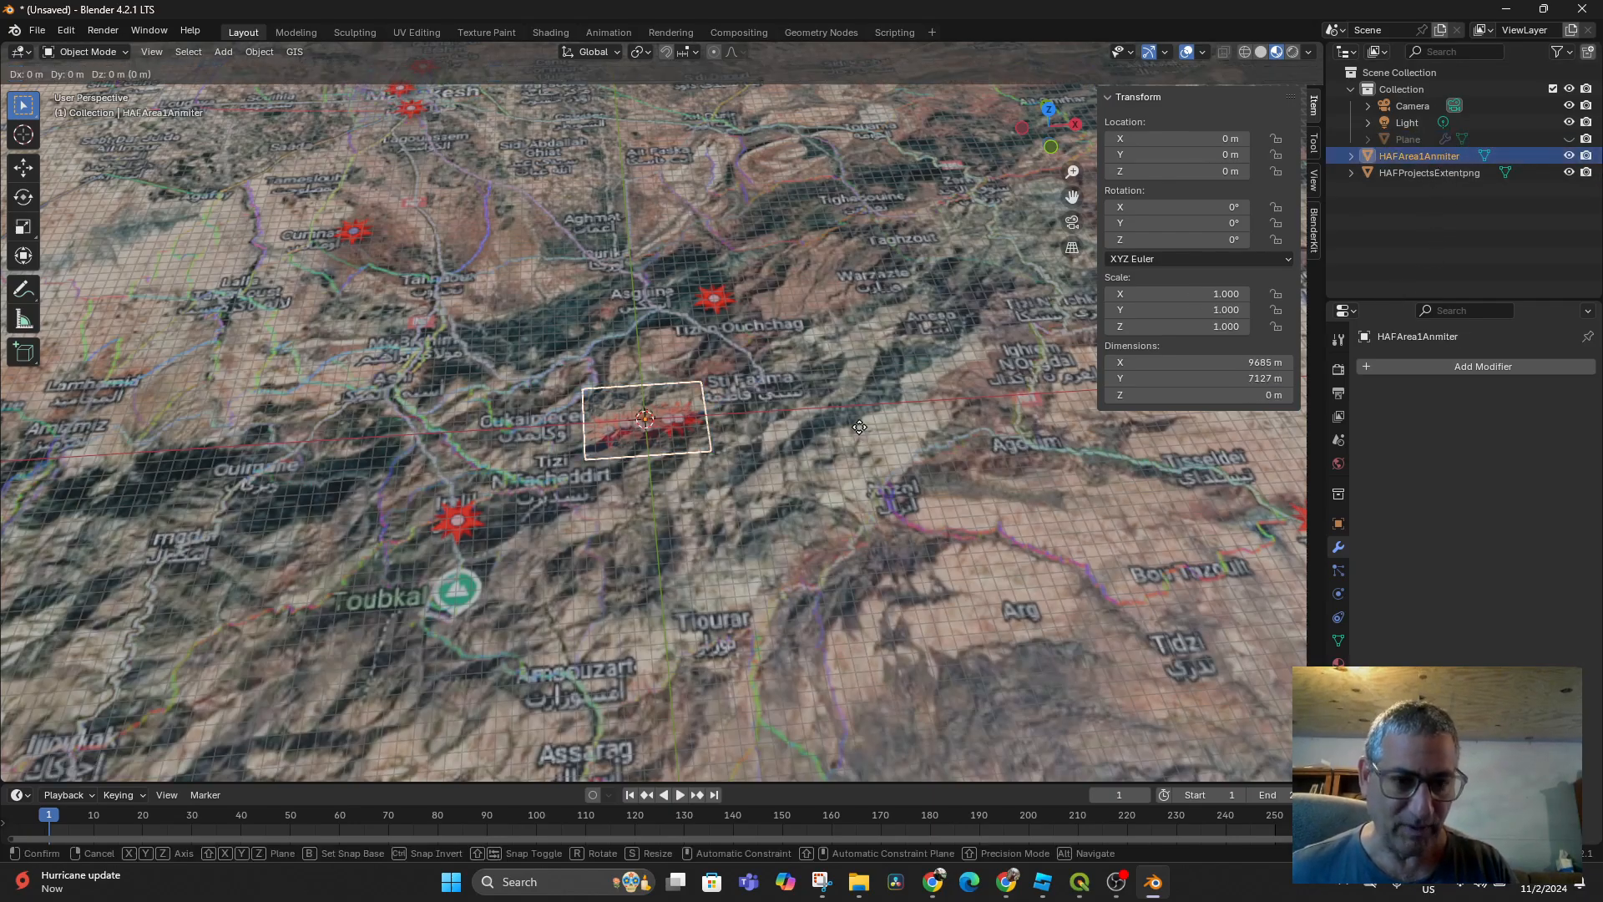
pyautogui.press('z')
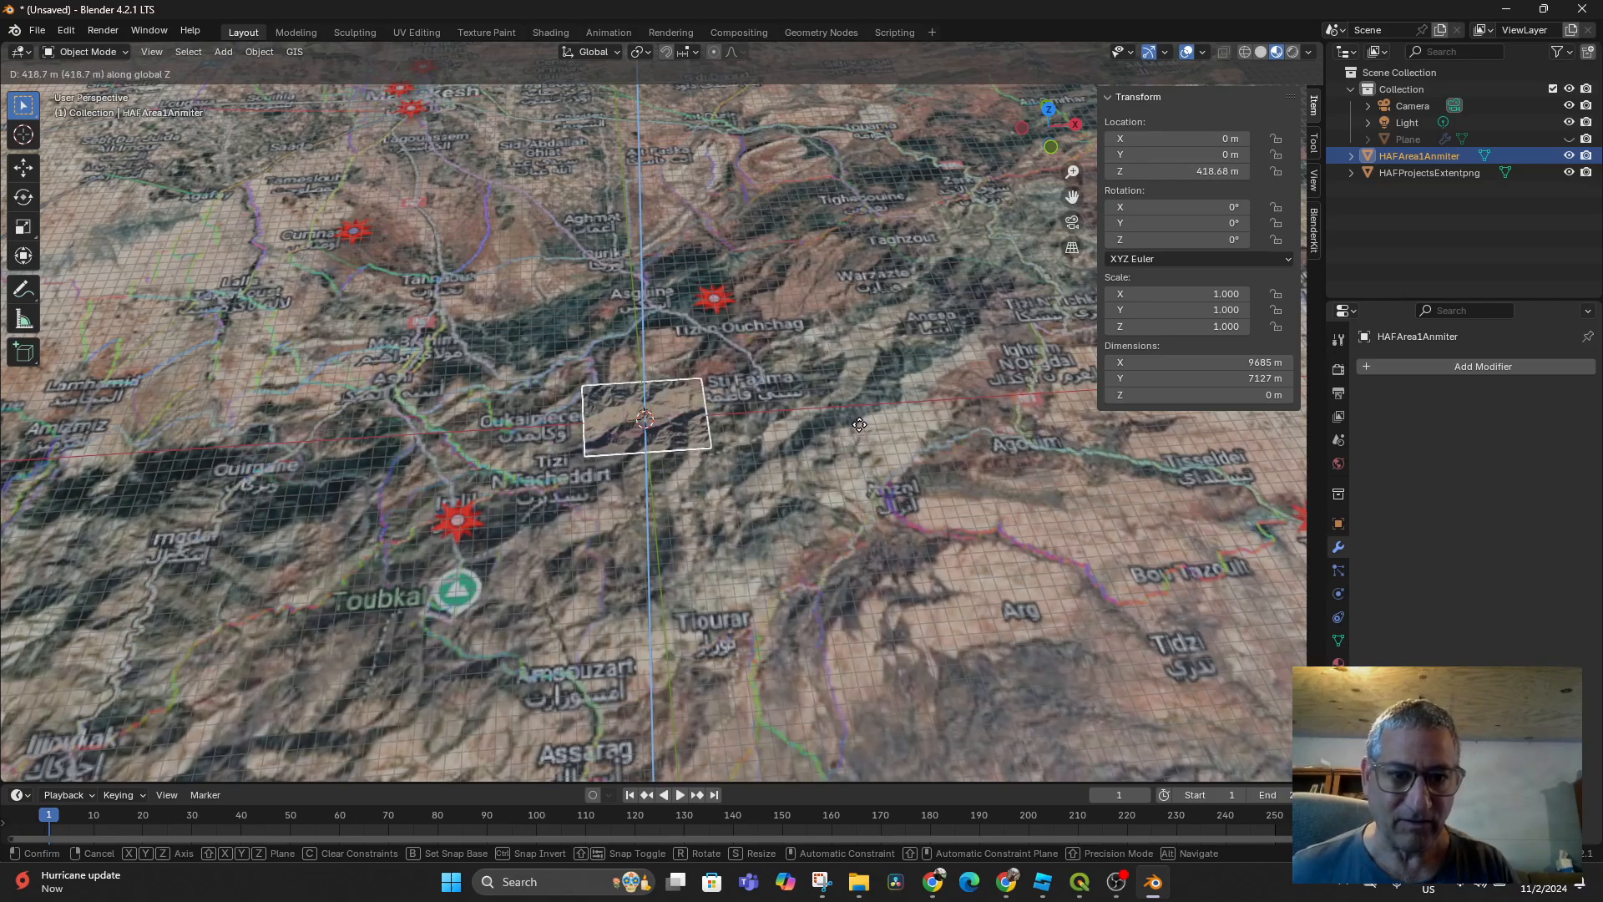
pyautogui.click(859, 423)
pyautogui.scroll(8, 892, 491)
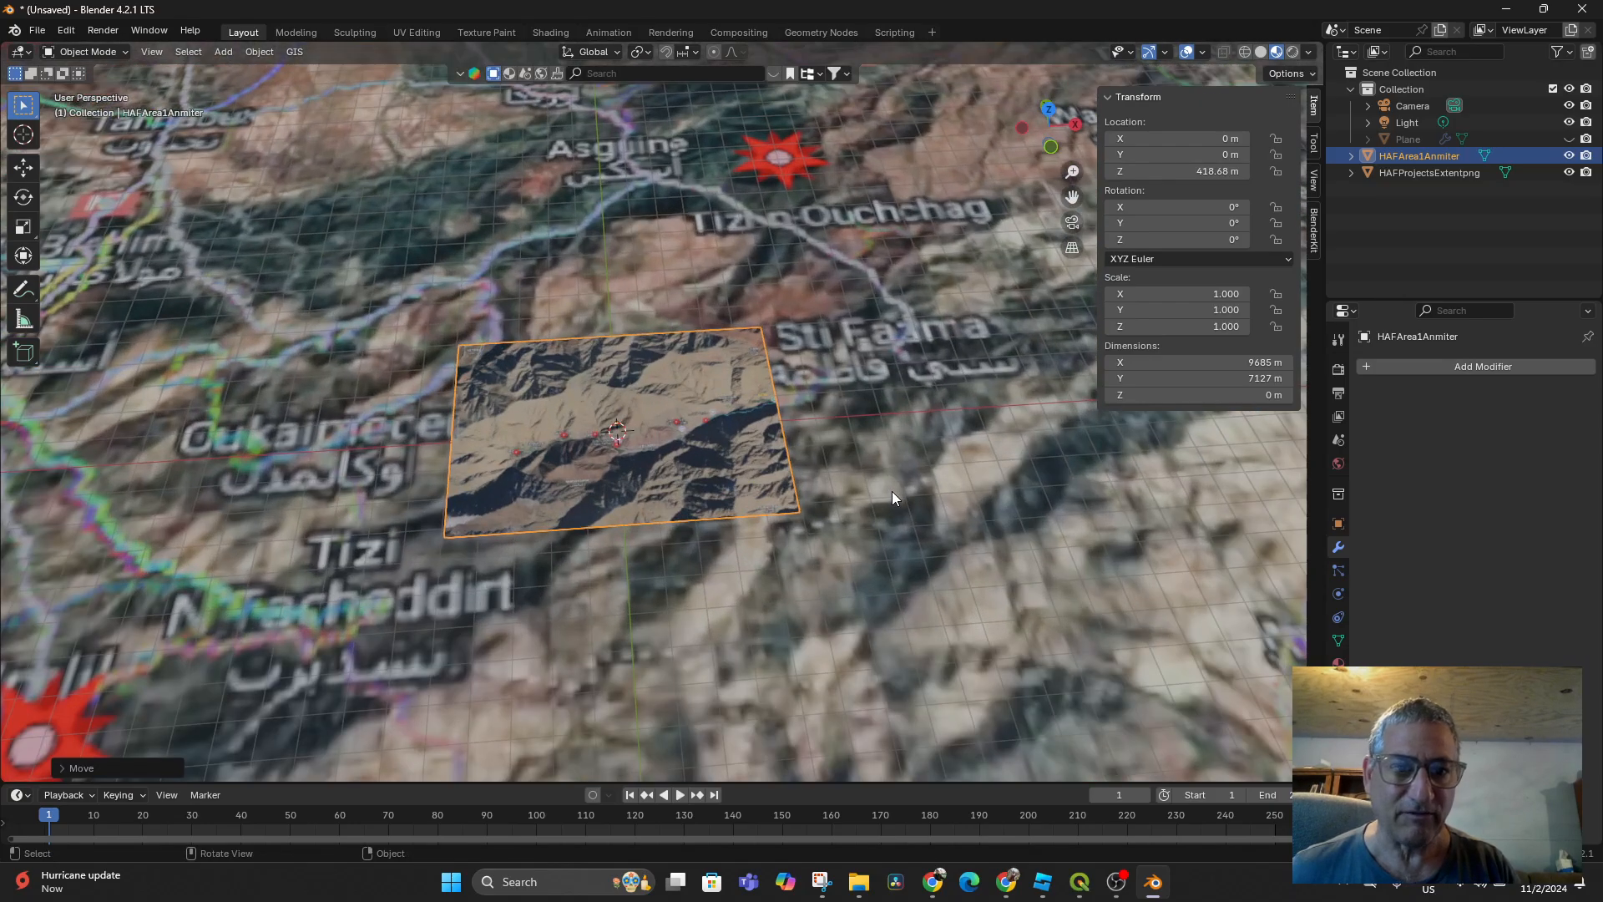
pyautogui.scroll(-10, 951, 274)
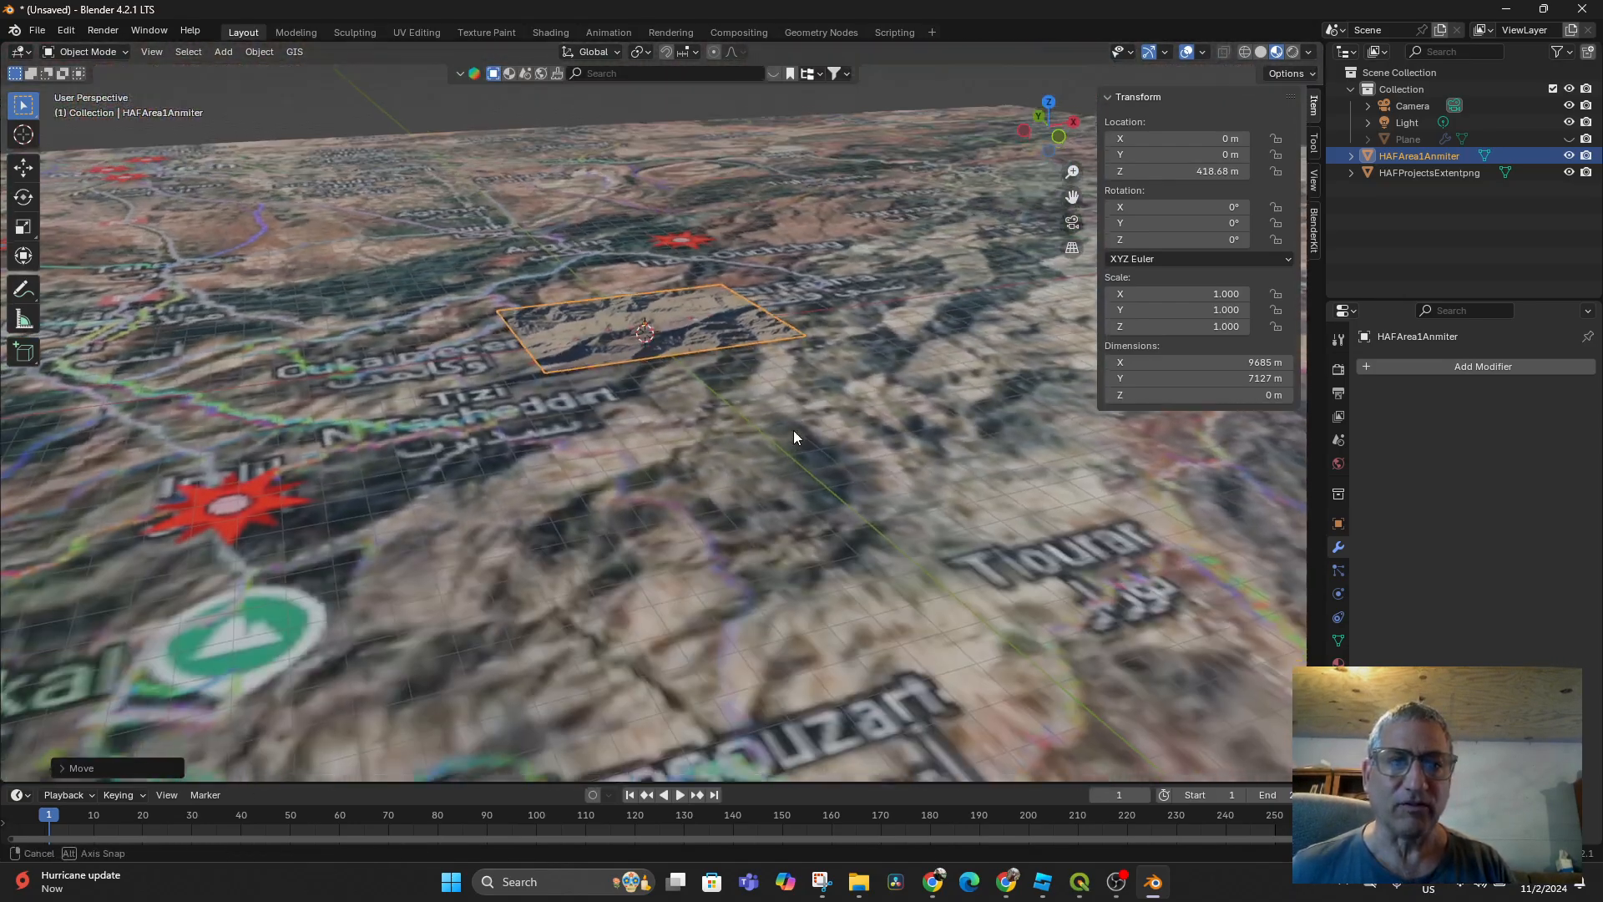
pyautogui.moveTo(793, 429); pyautogui.dragTo(759, 489, button='middle')
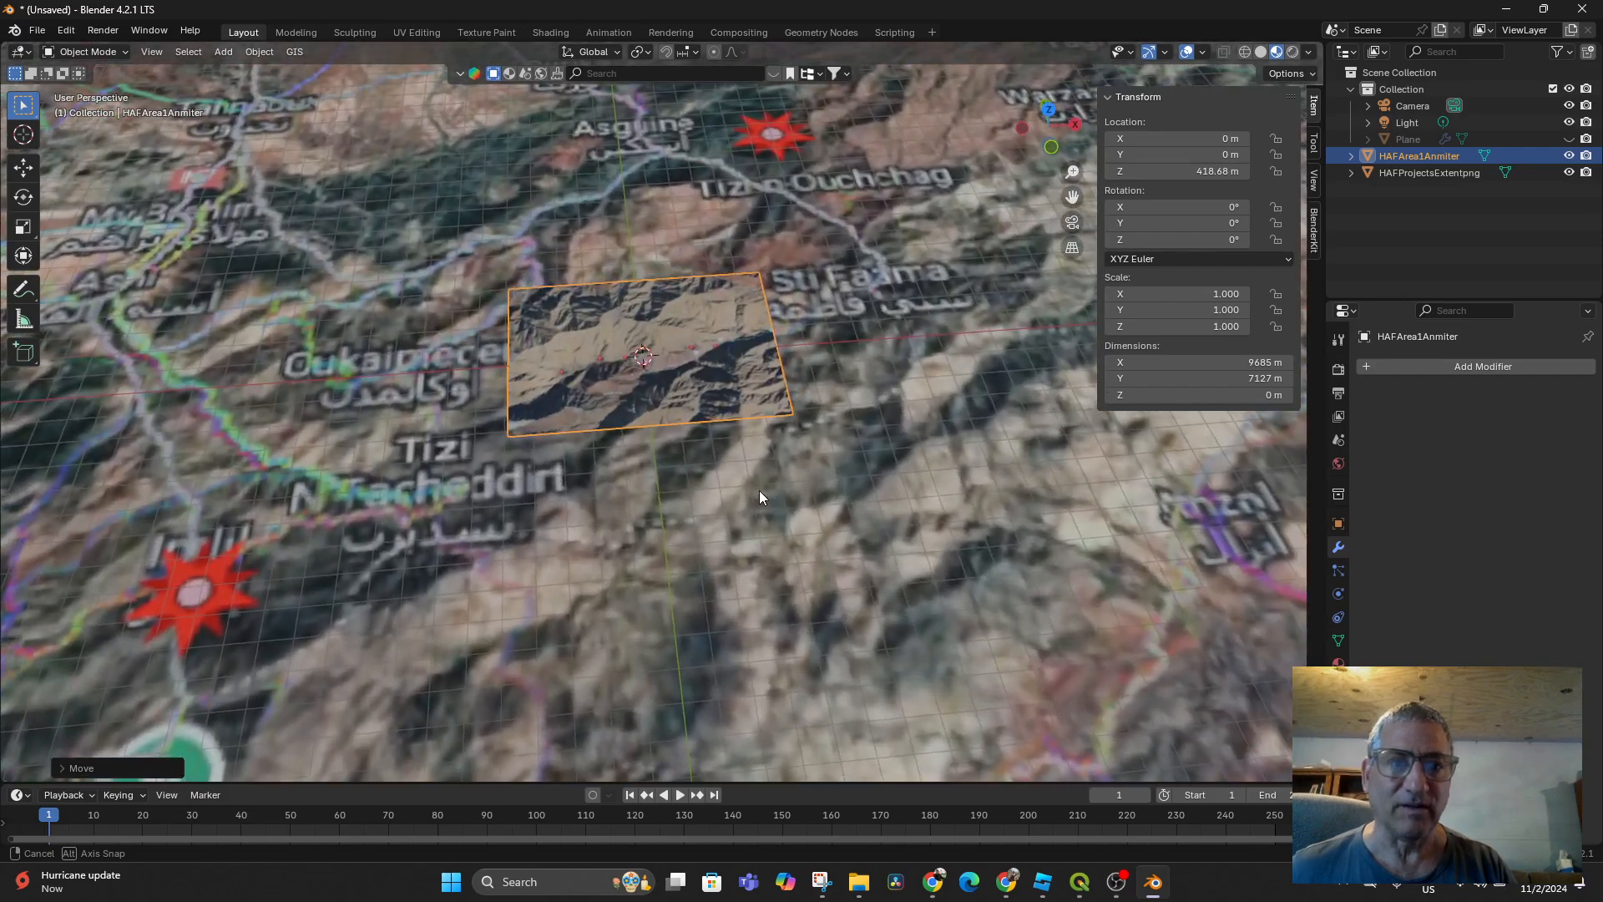
# Adjust the HAFArea1Anmiter plane's height to Z 242.64 m
pyautogui.press('g')
pyautogui.press('z')
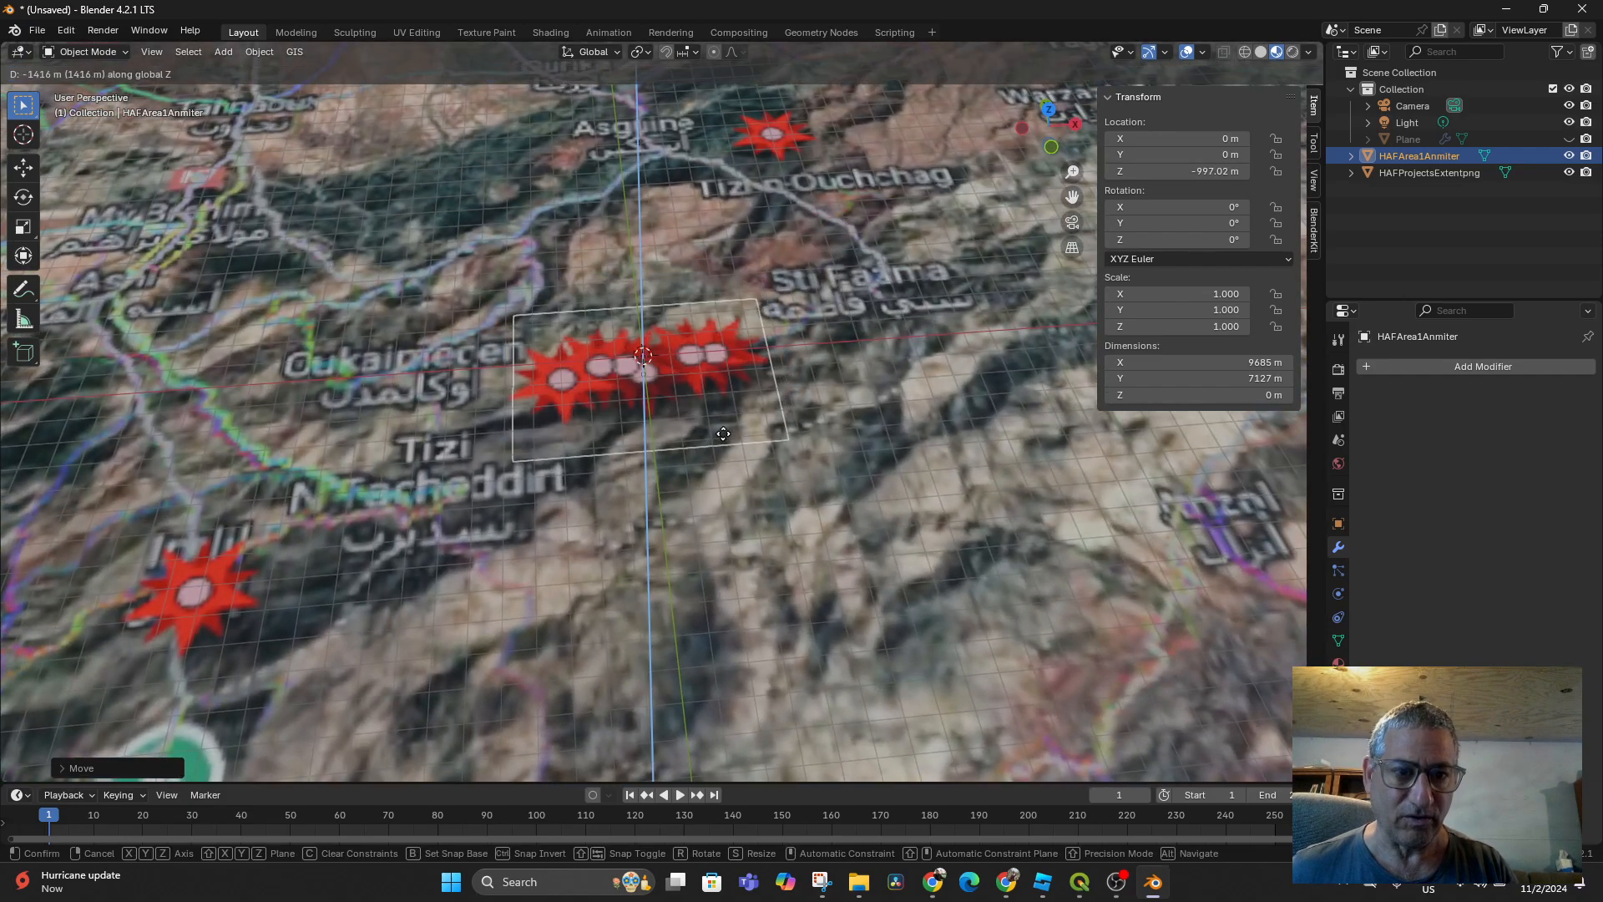
pyautogui.click(755, 423)
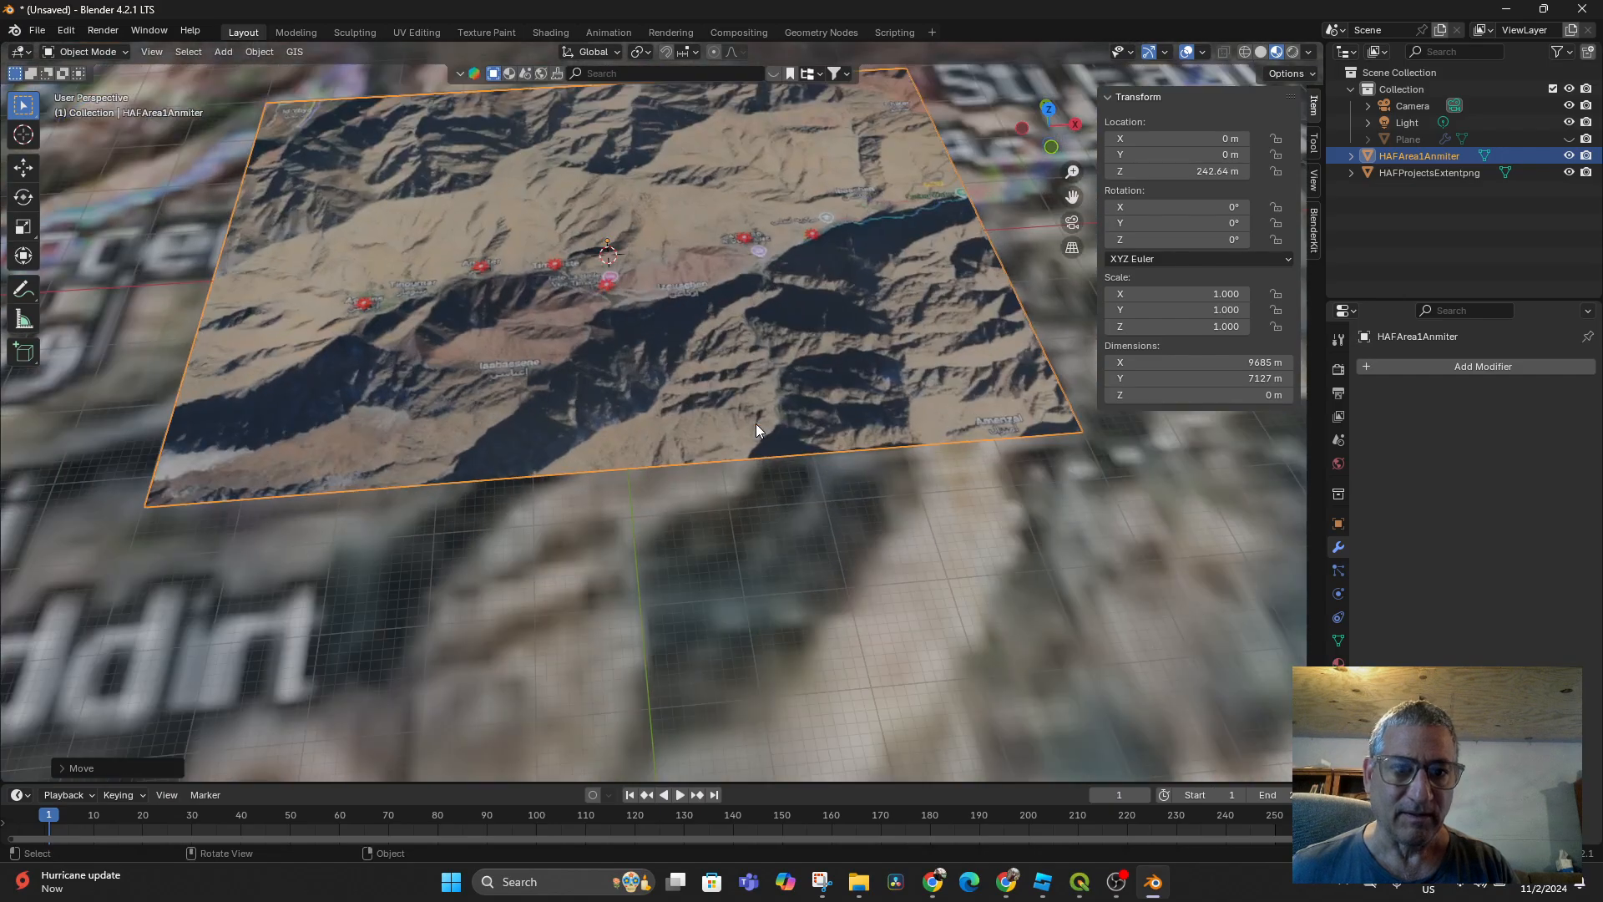
pyautogui.scroll(5, 755, 423)
pyautogui.scroll(-10, 793, 508)
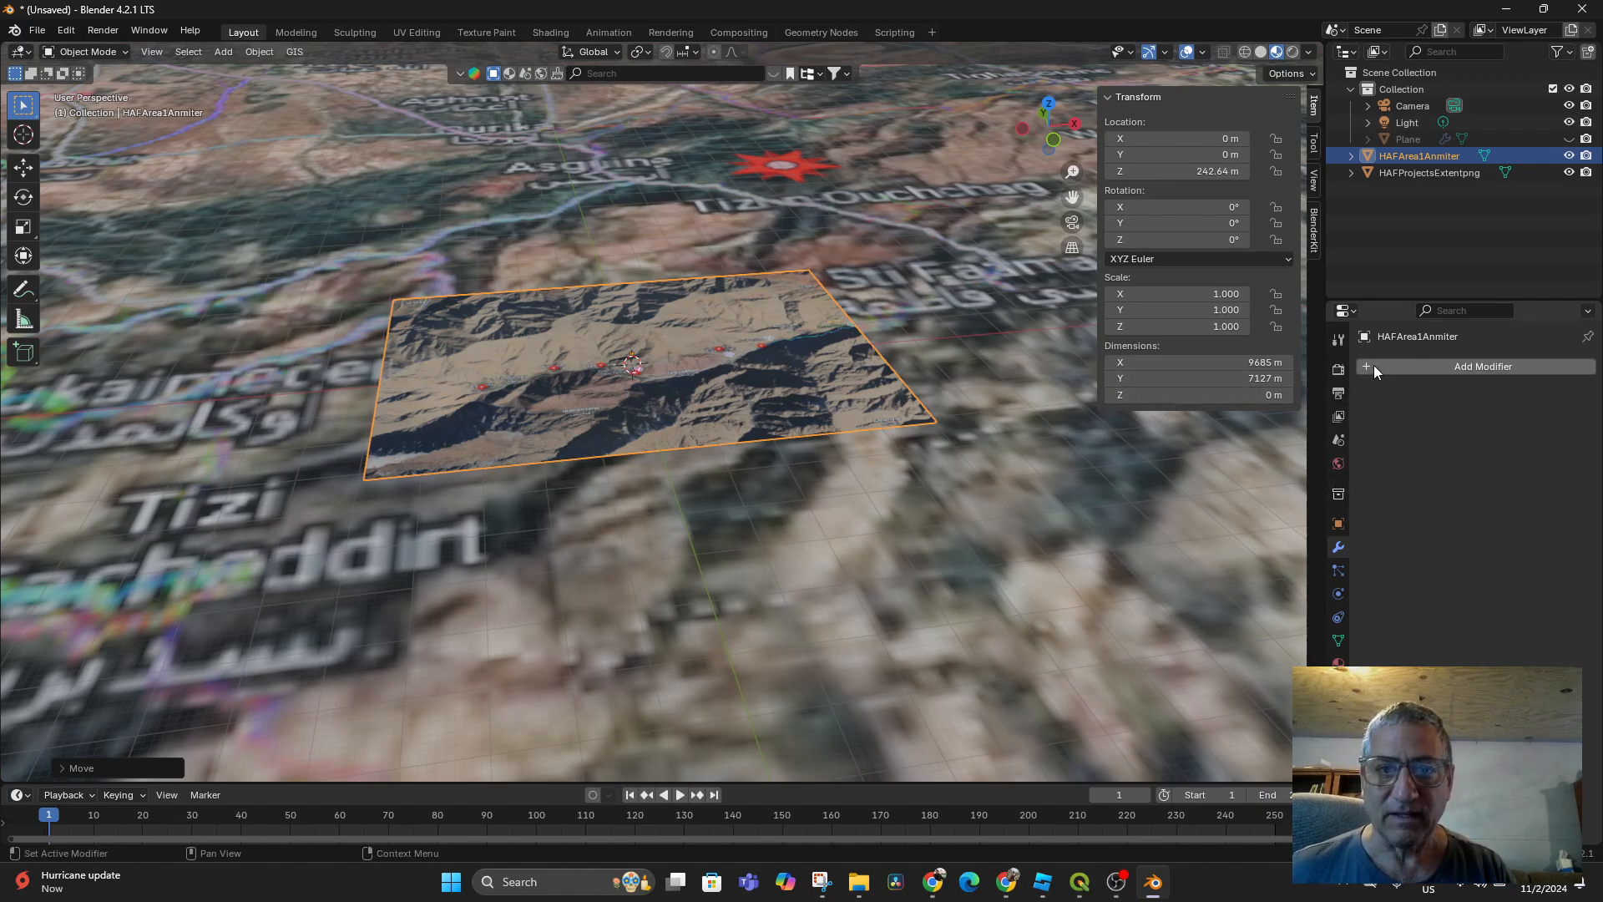
pyautogui.click(1352, 156)
pyautogui.click(1351, 153)
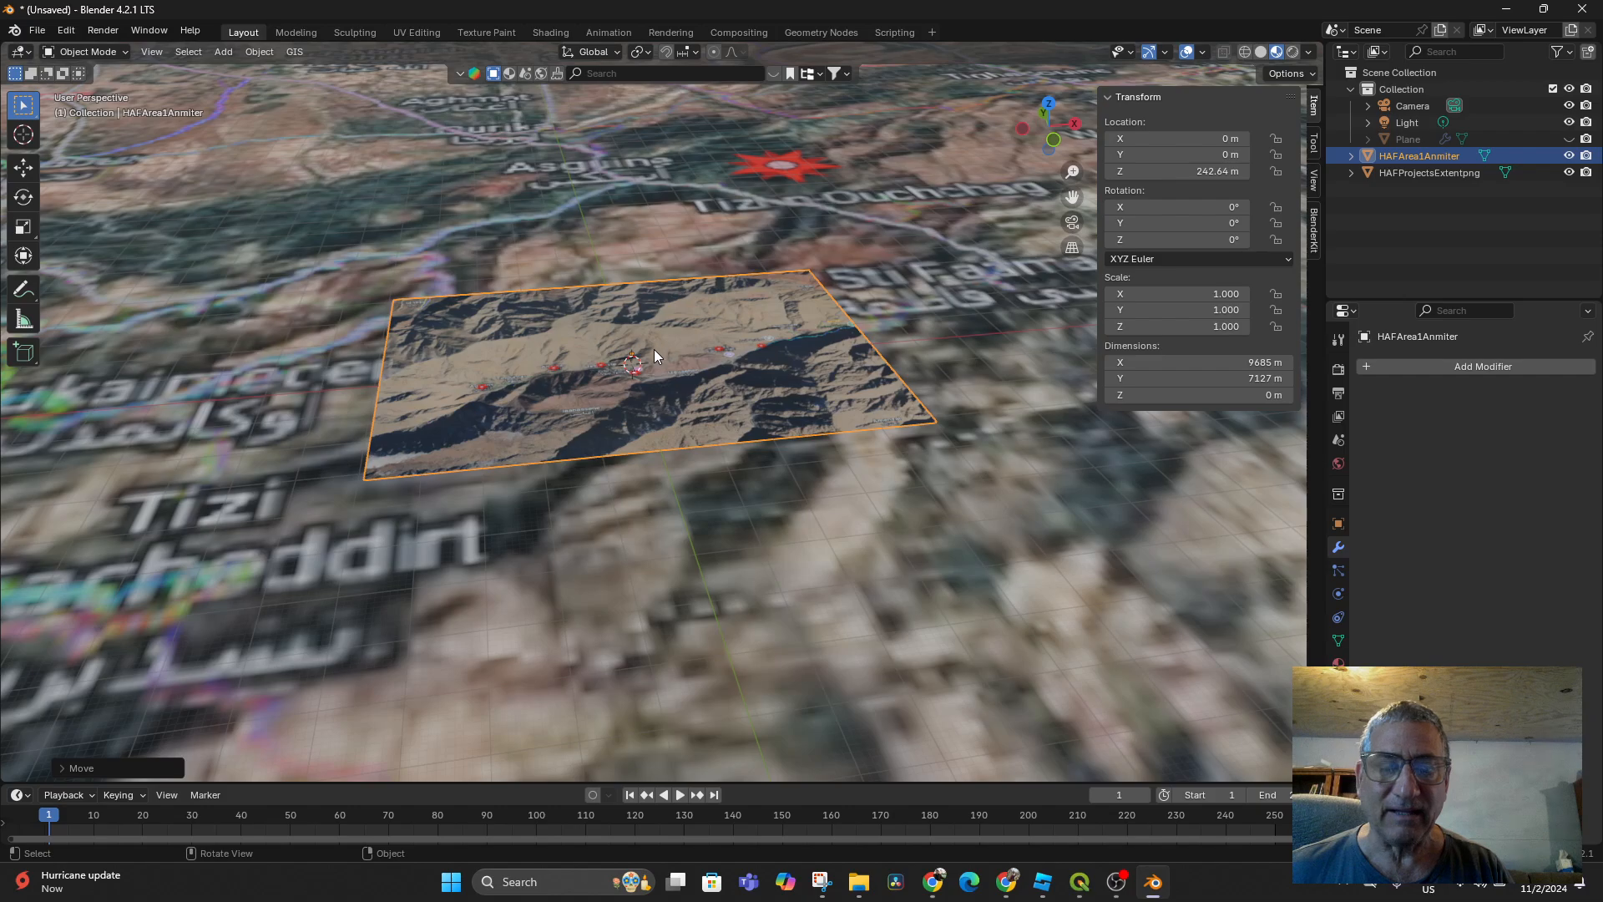
# Add a new mesh plane to the scene
pyautogui.click(252, 50)
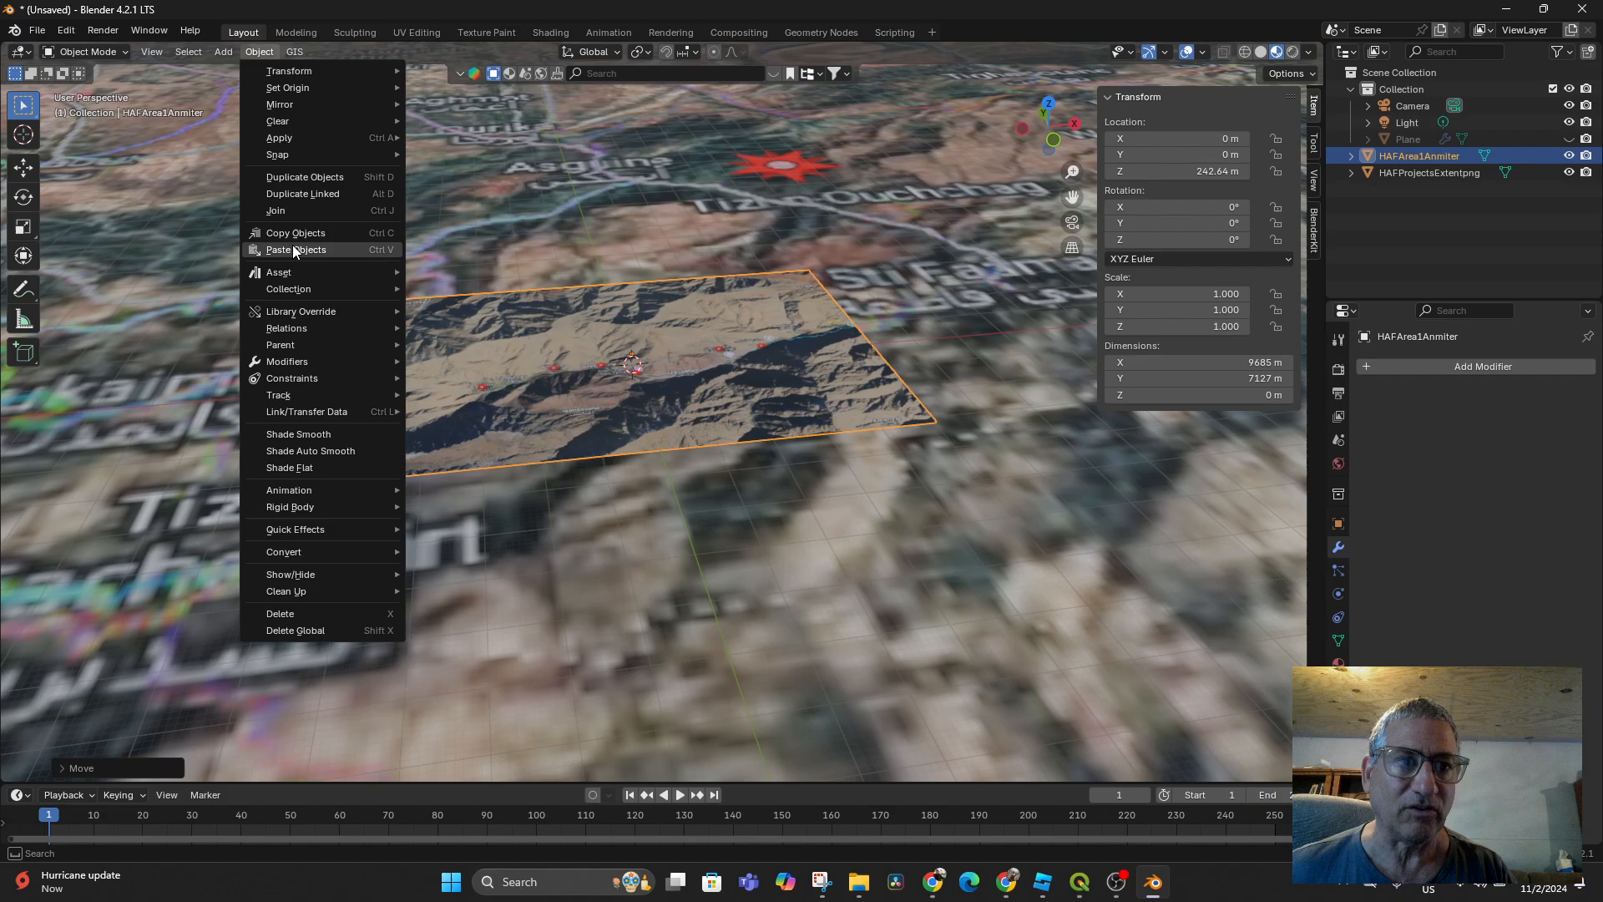
pyautogui.click(223, 51)
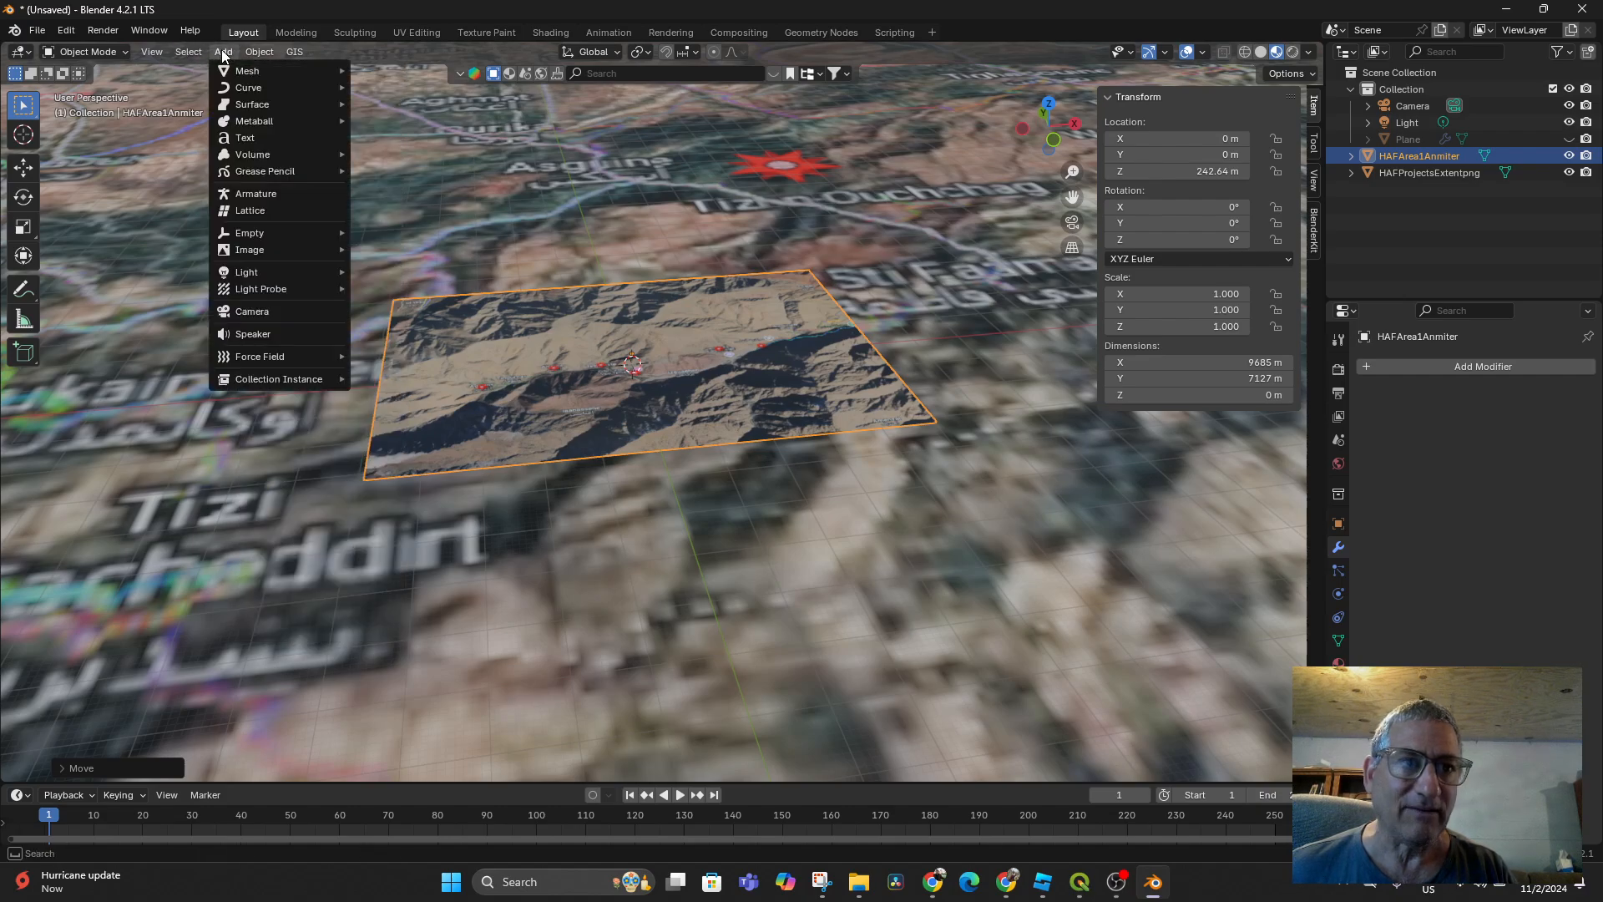
pyautogui.moveTo(267, 70)
pyautogui.click(384, 71)
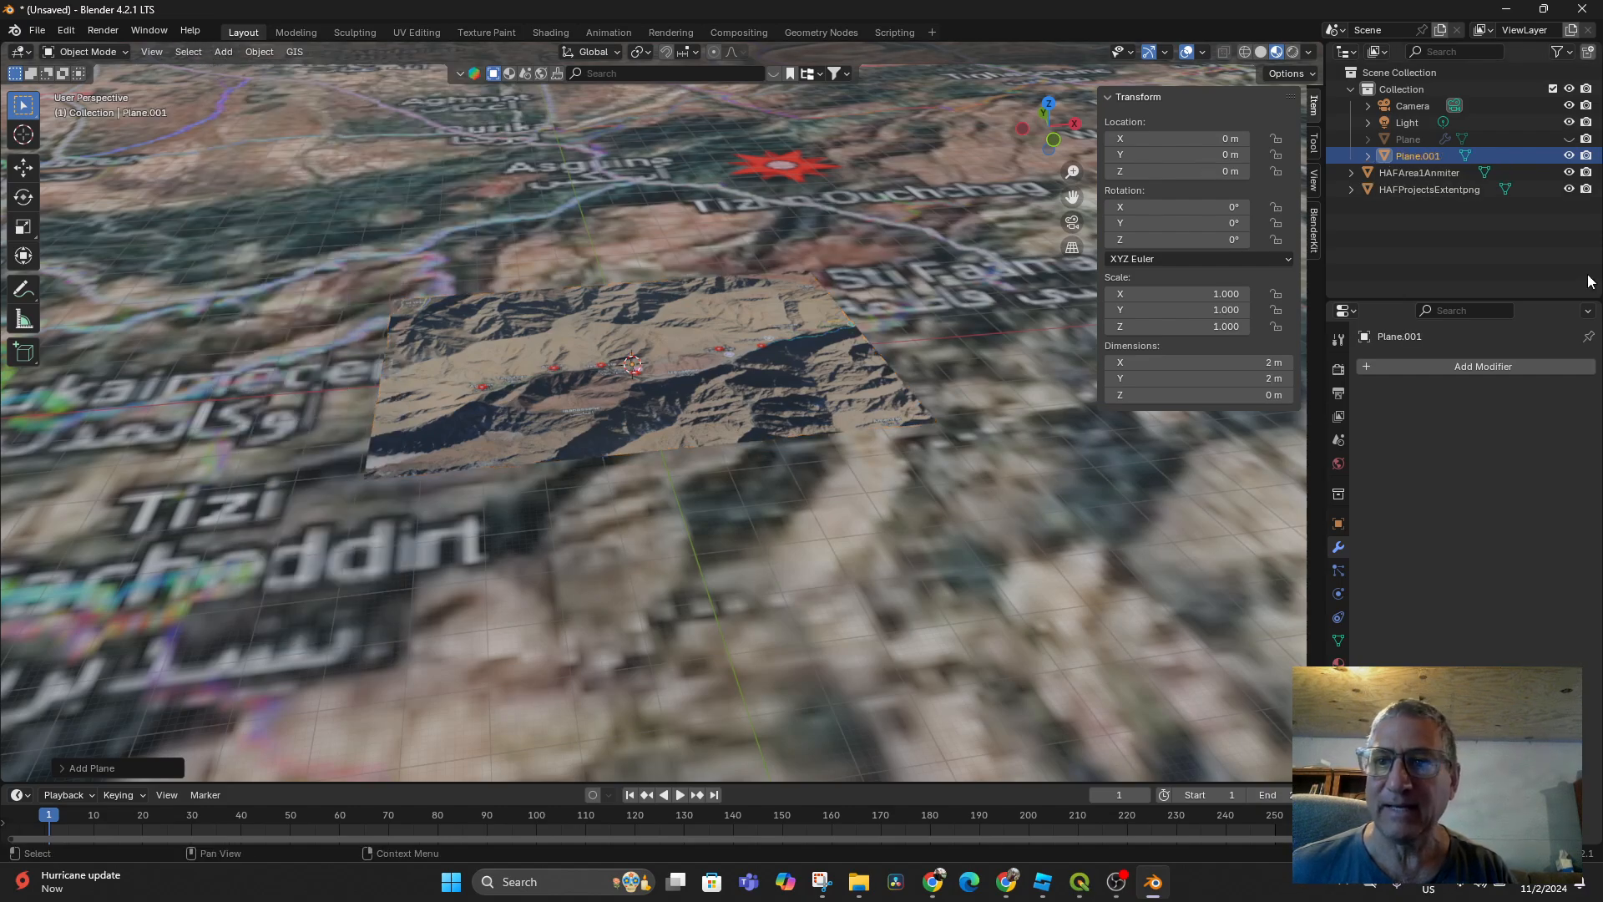
# Rename the new Plane.001 to AnmiterPlane
pyautogui.doubleClick(1403, 157)
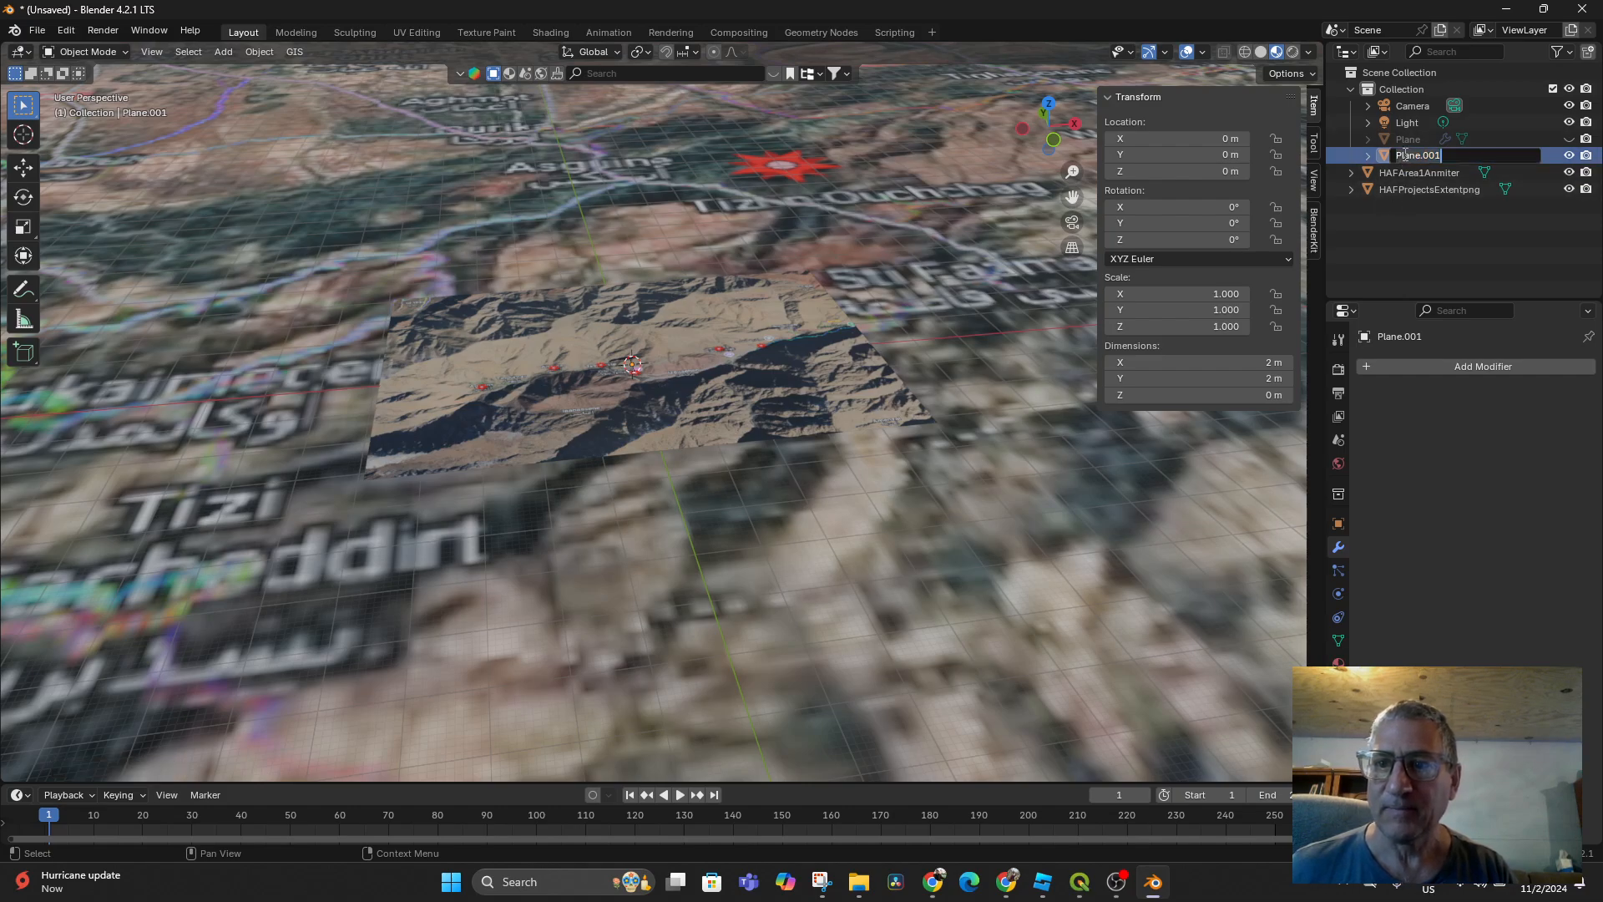
pyautogui.write('Ah')
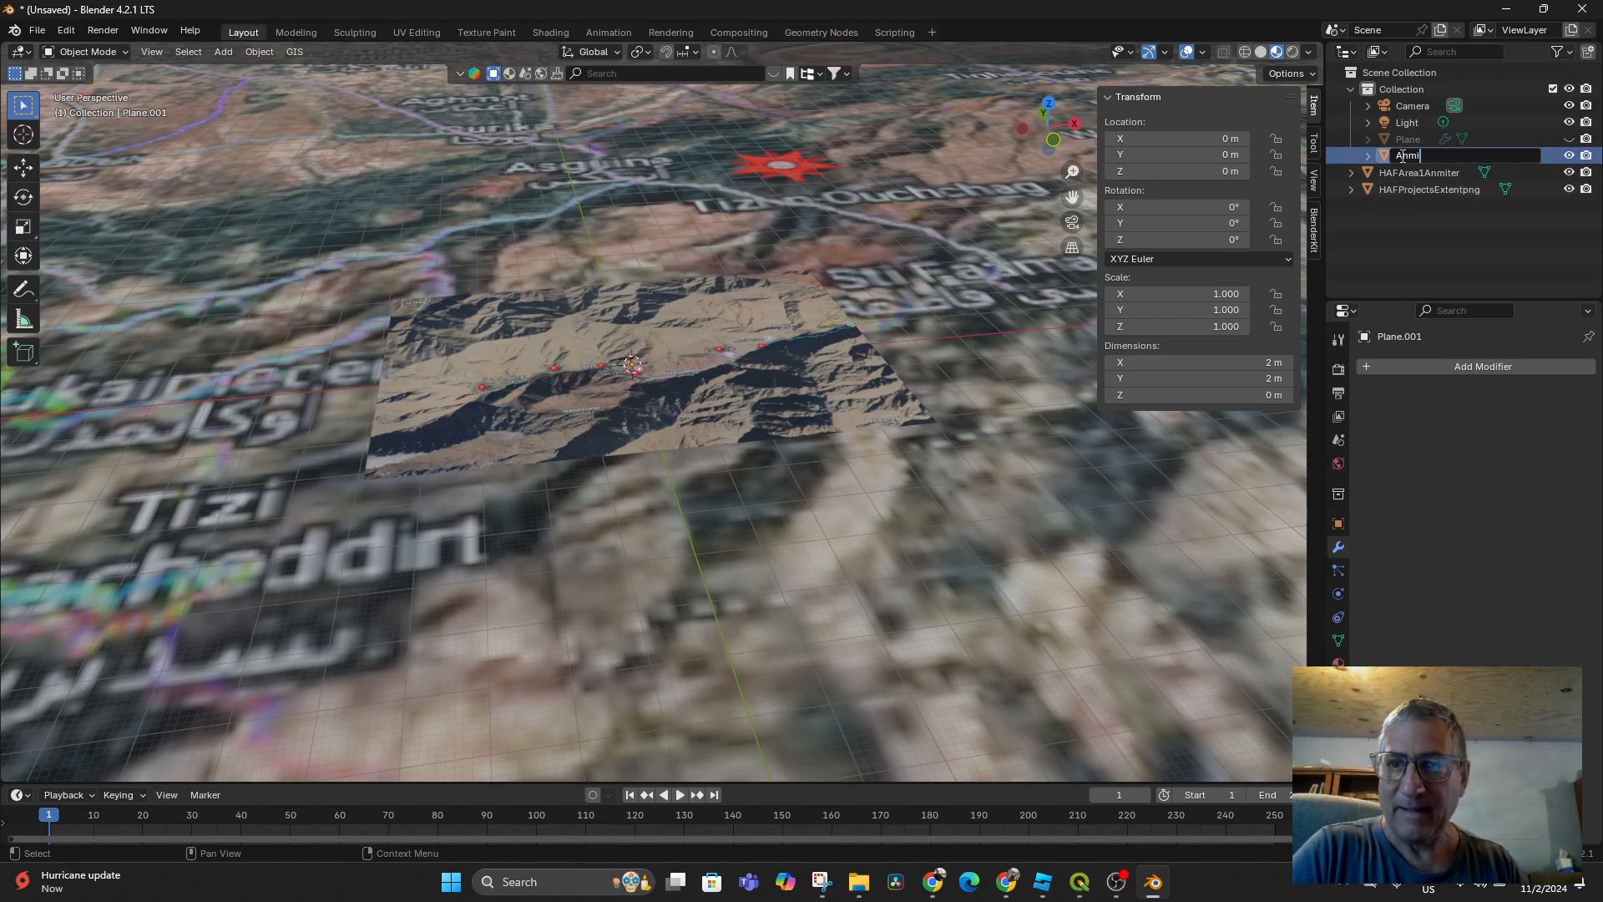
pyautogui.write('miterPlane')
pyautogui.press('Return')
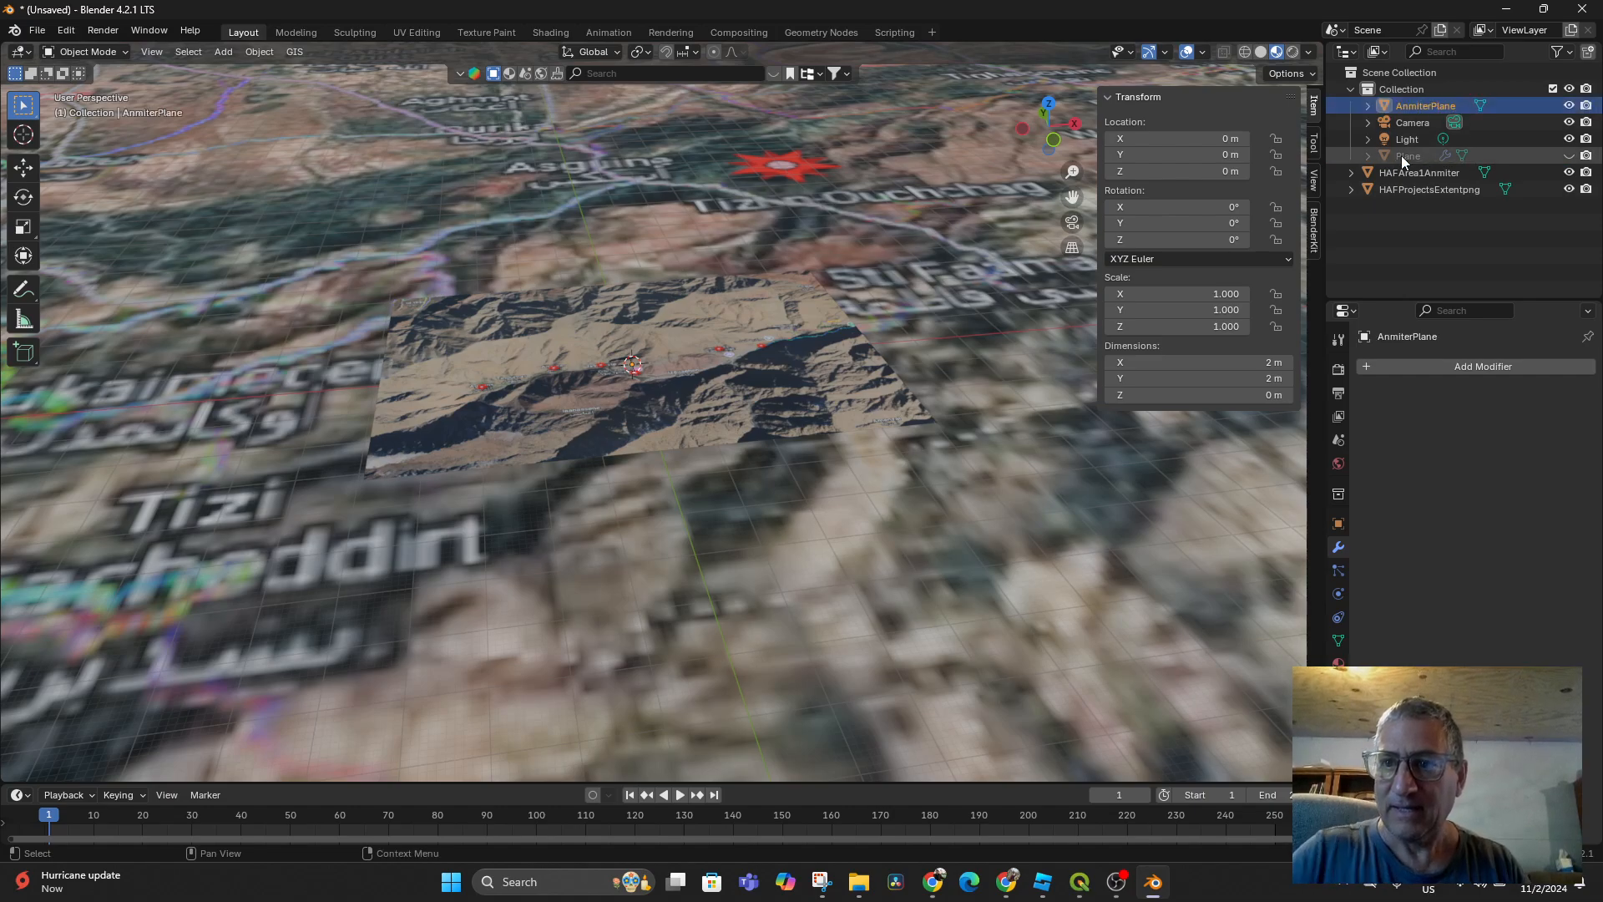
# Rename the terrain Plane to HAFProjectsExtentPlane
pyautogui.click(1410, 153)
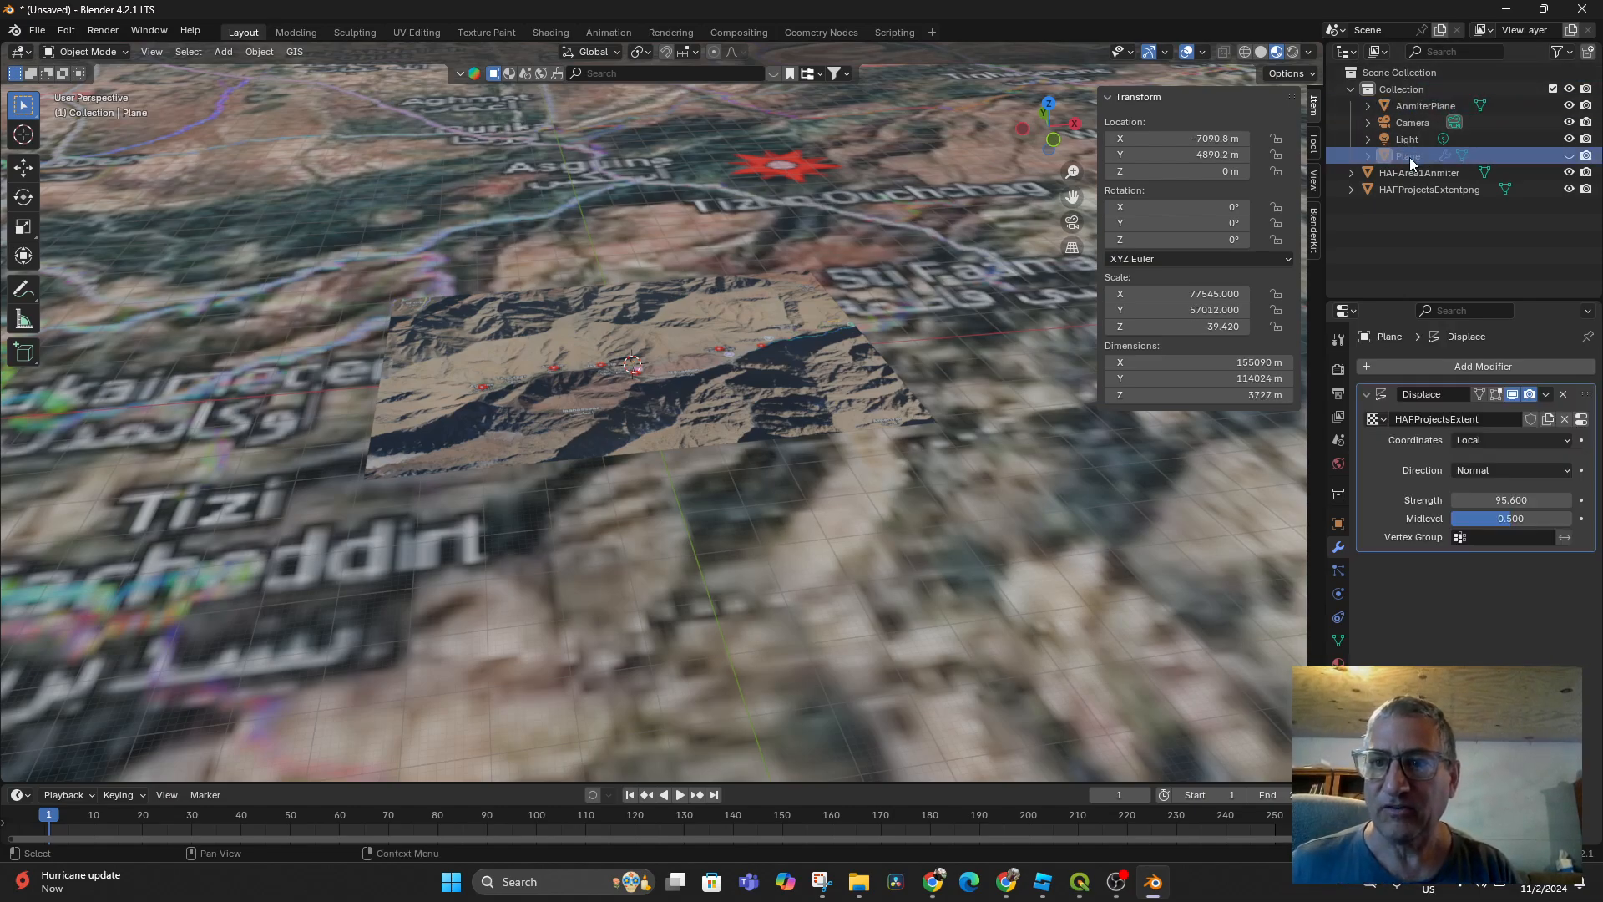
pyautogui.doubleClick(1409, 156)
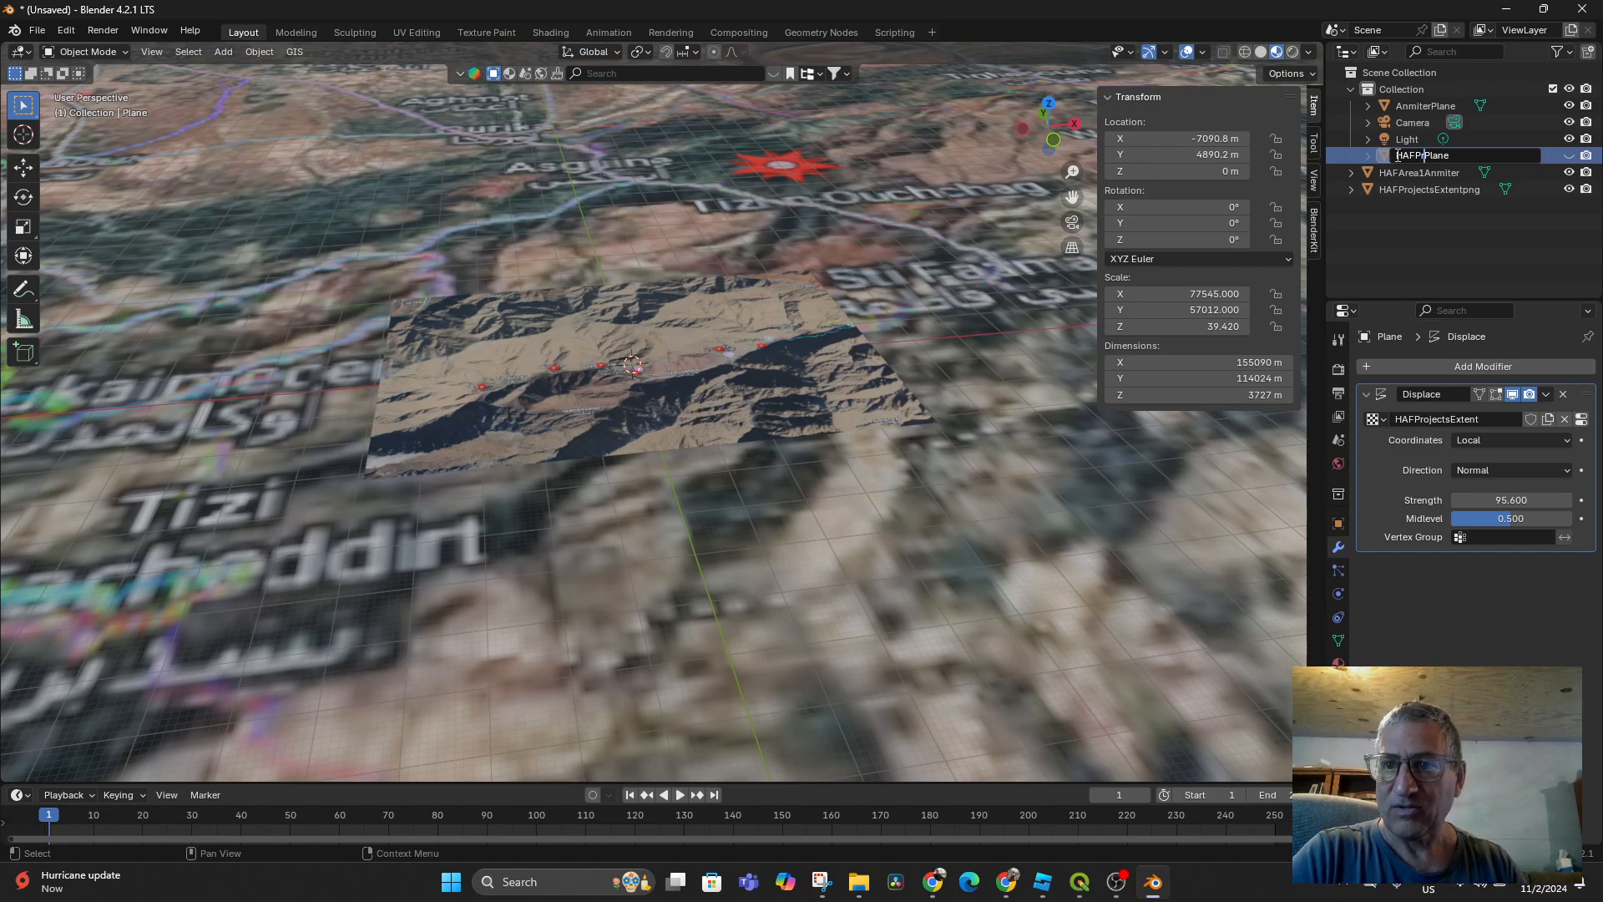
pyautogui.write('HAFProjectsExte')
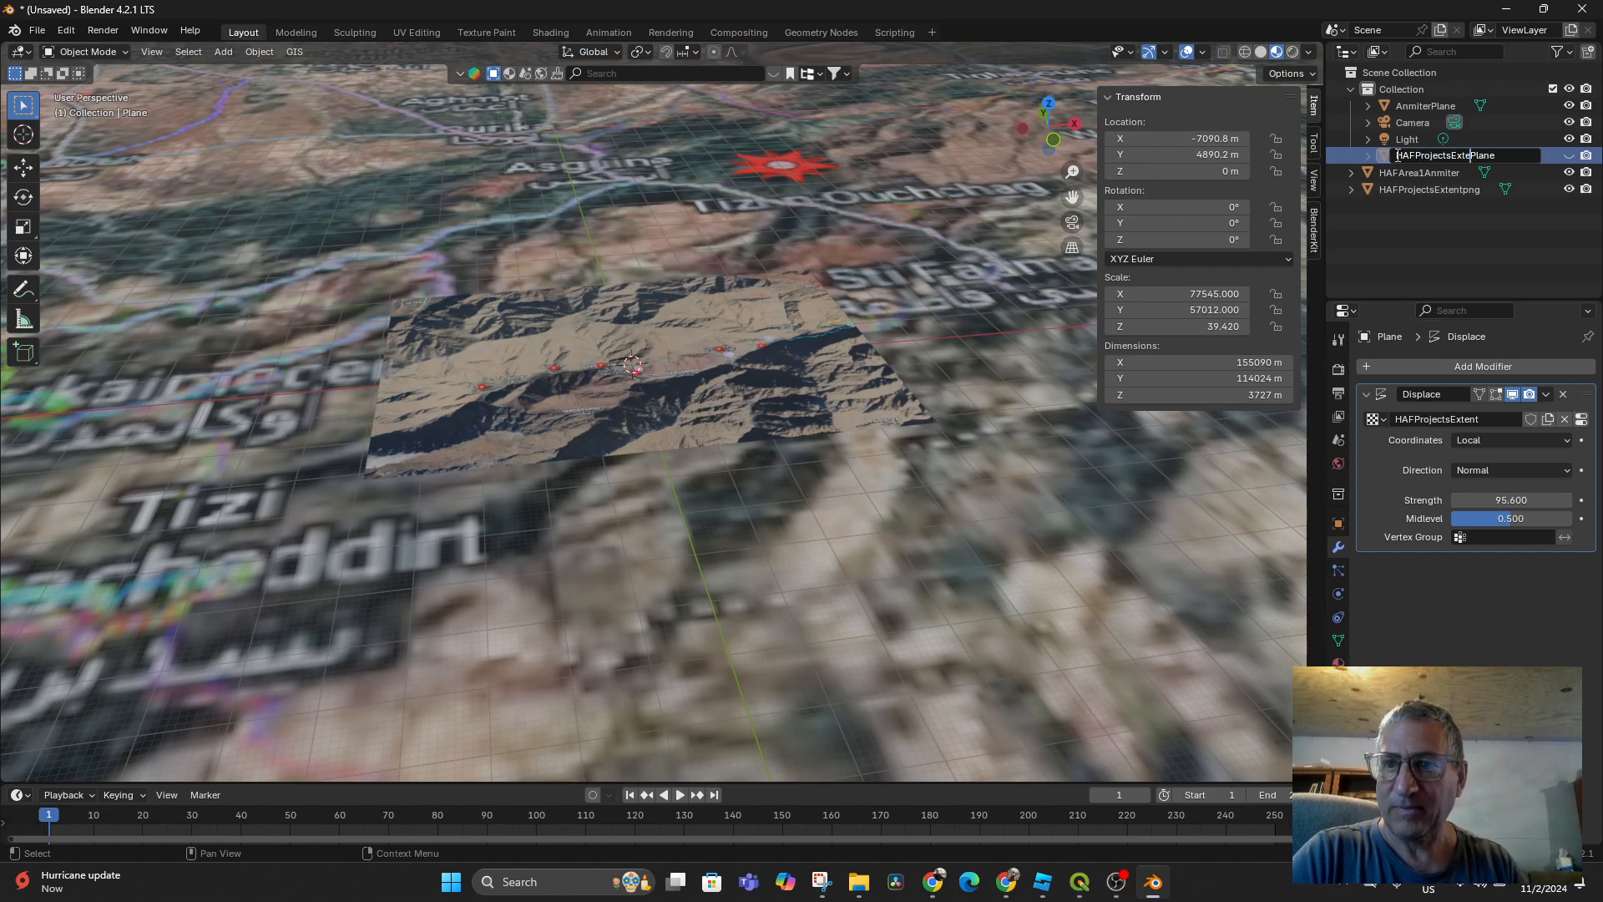
pyautogui.write('nt')
pyautogui.press('Return')
pyautogui.click(1401, 106)
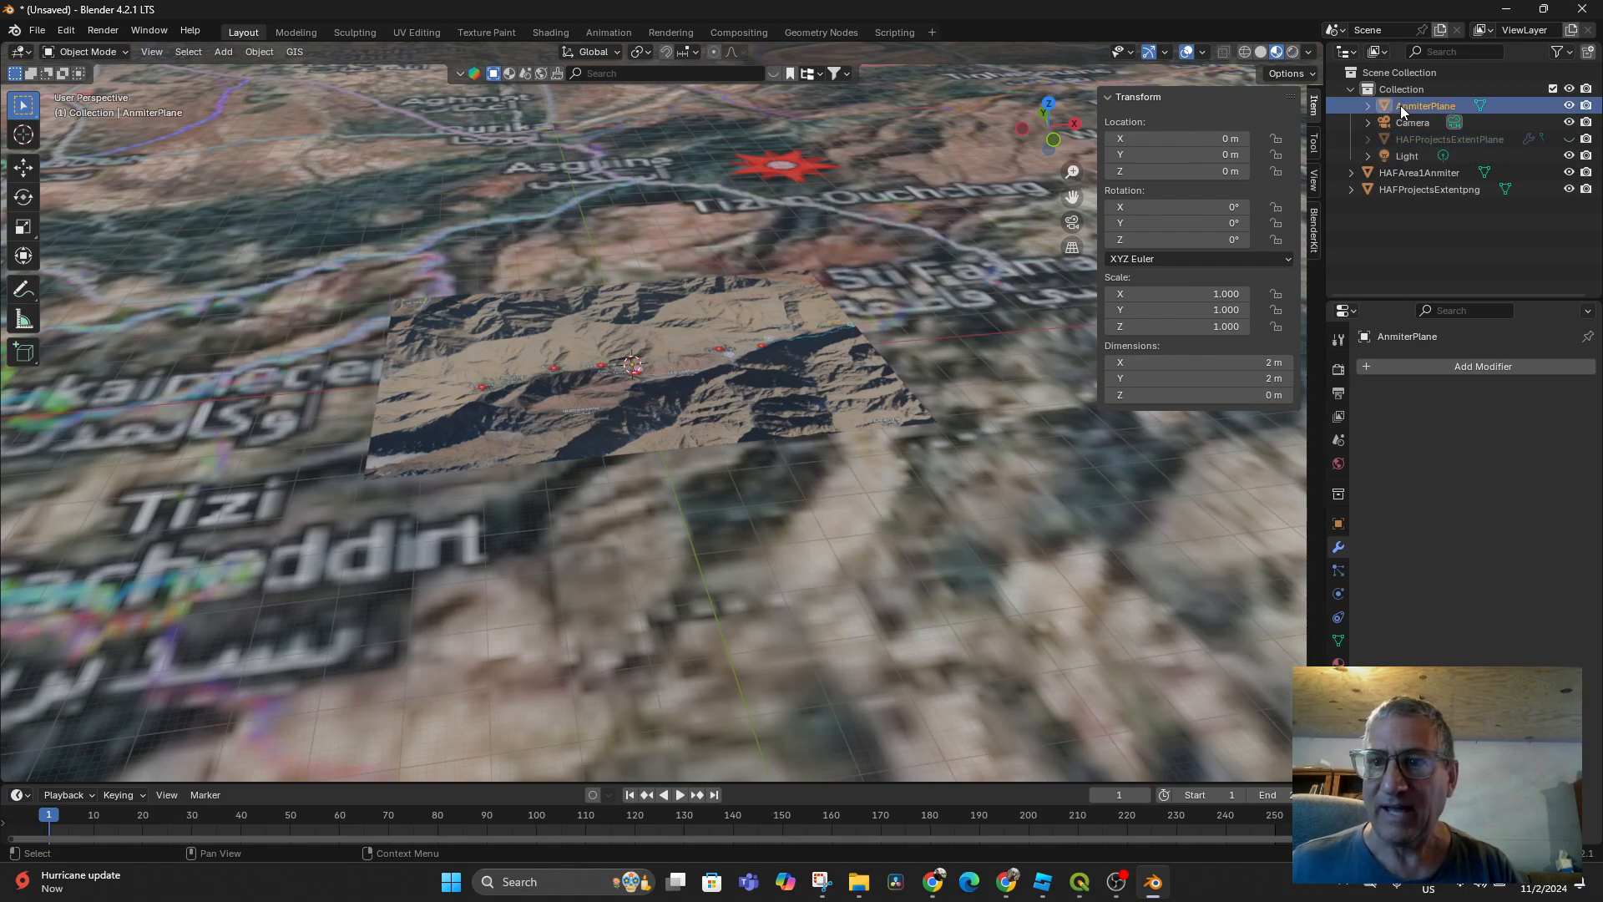
# Copy HAFArea1Anmiter's X dimension and set AnmiterPlane's X dimension to 9684.55 m
pyautogui.click(1421, 158)
pyautogui.click(1425, 172)
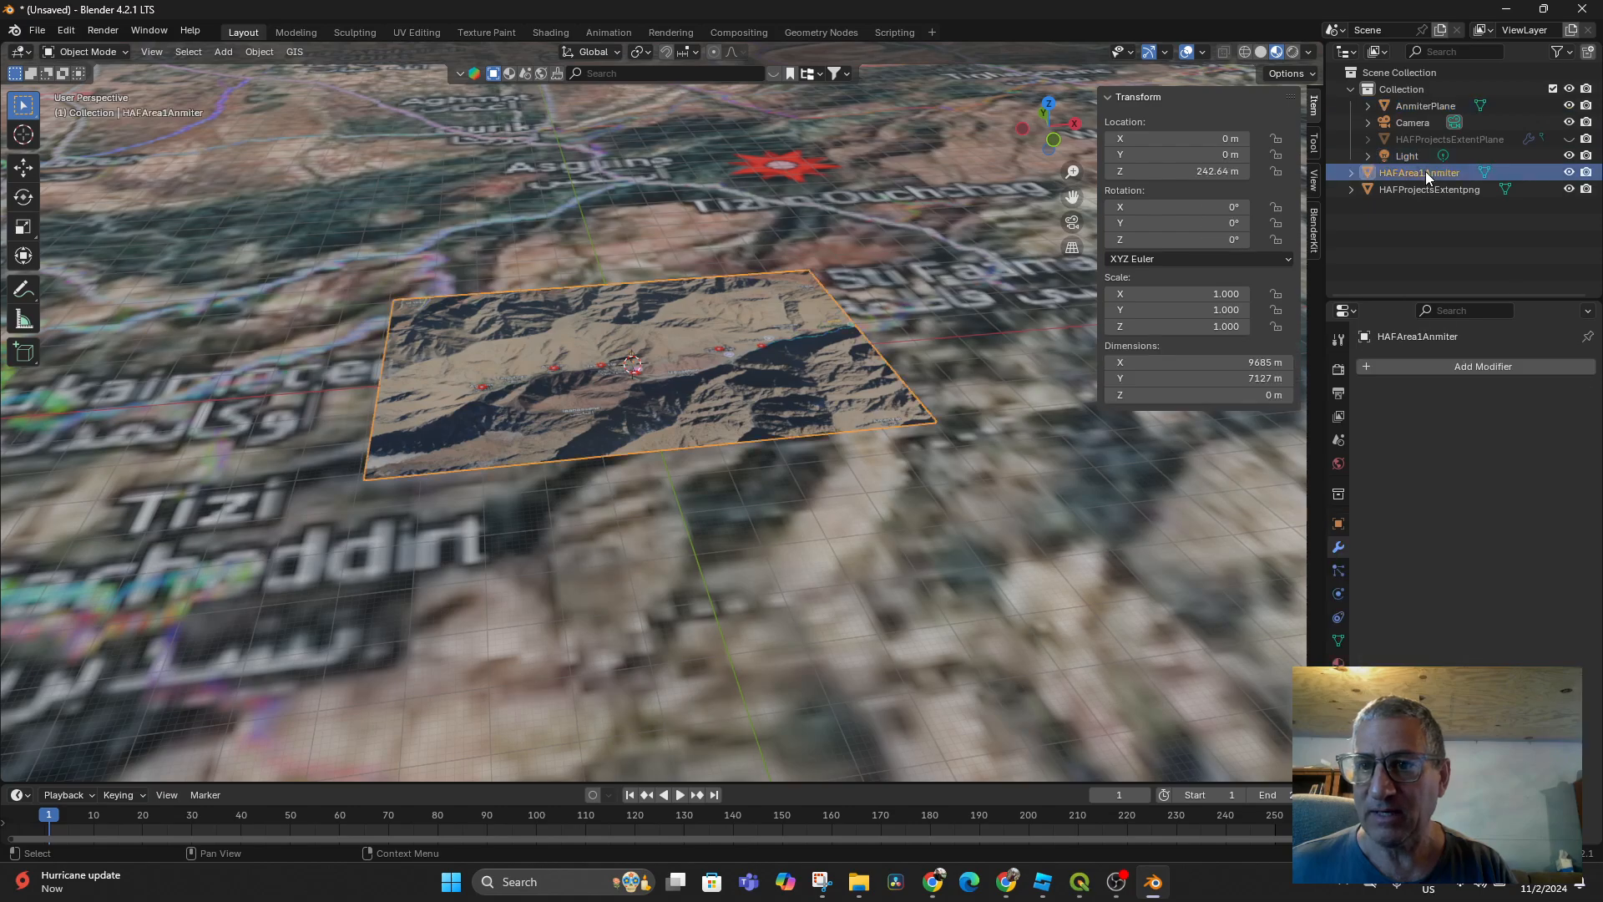
pyautogui.click(1258, 363)
pyautogui.hotkey('ctrl', 'c')
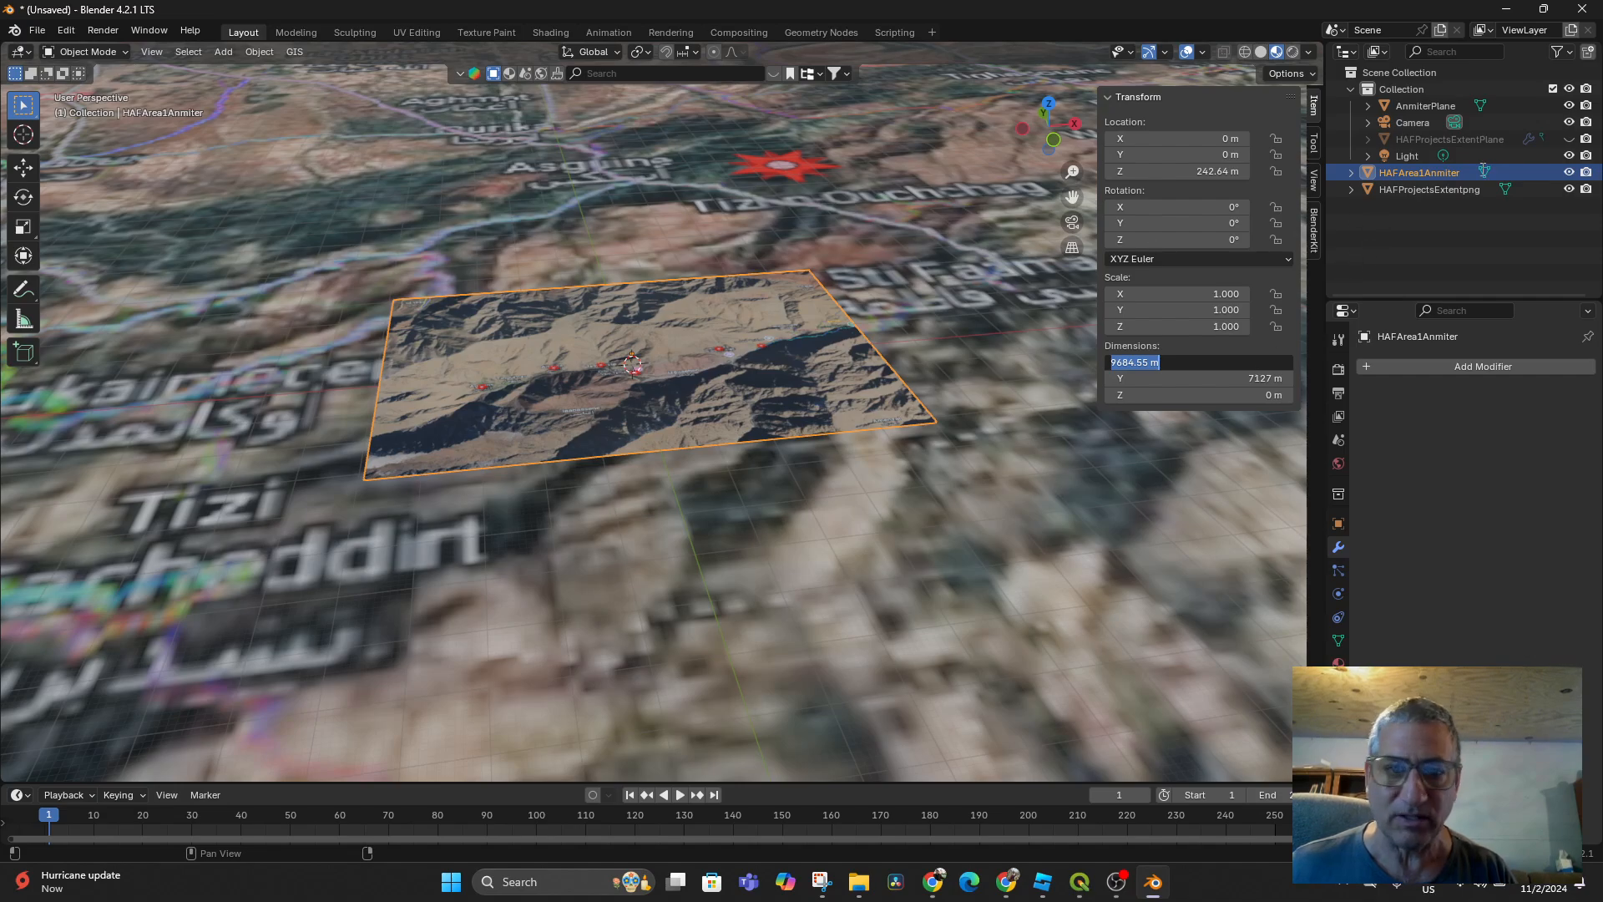
pyautogui.click(1428, 103)
pyautogui.doubleClick(1428, 103)
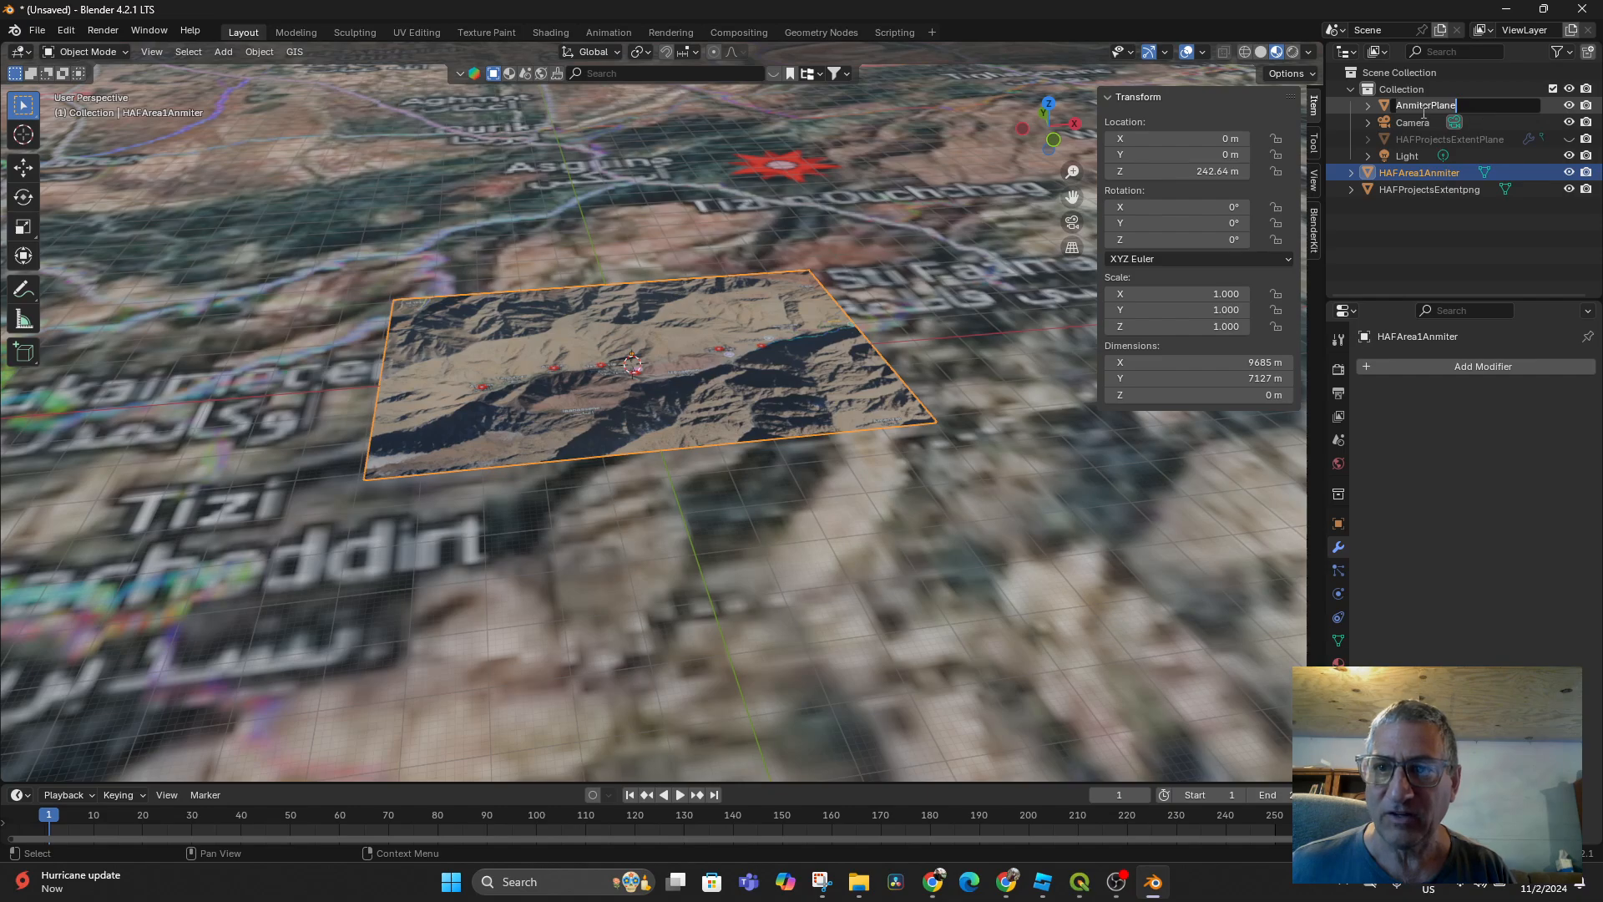
pyautogui.press('Return')
pyautogui.click(1358, 108)
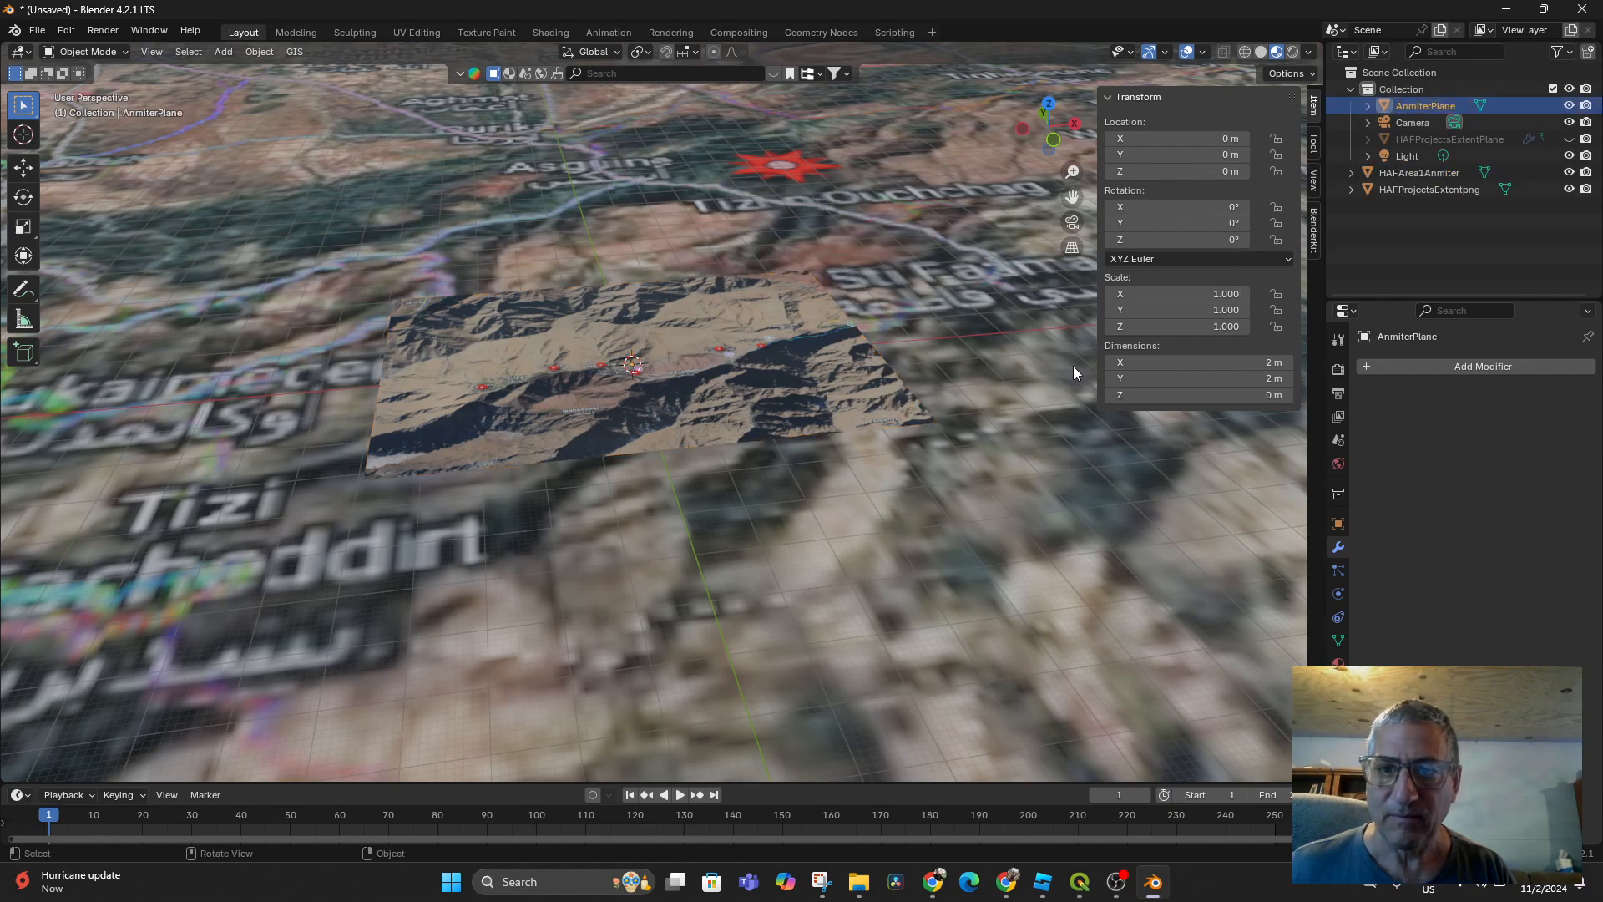
pyautogui.click(1218, 364)
pyautogui.hotkey('ctrl', 'v')
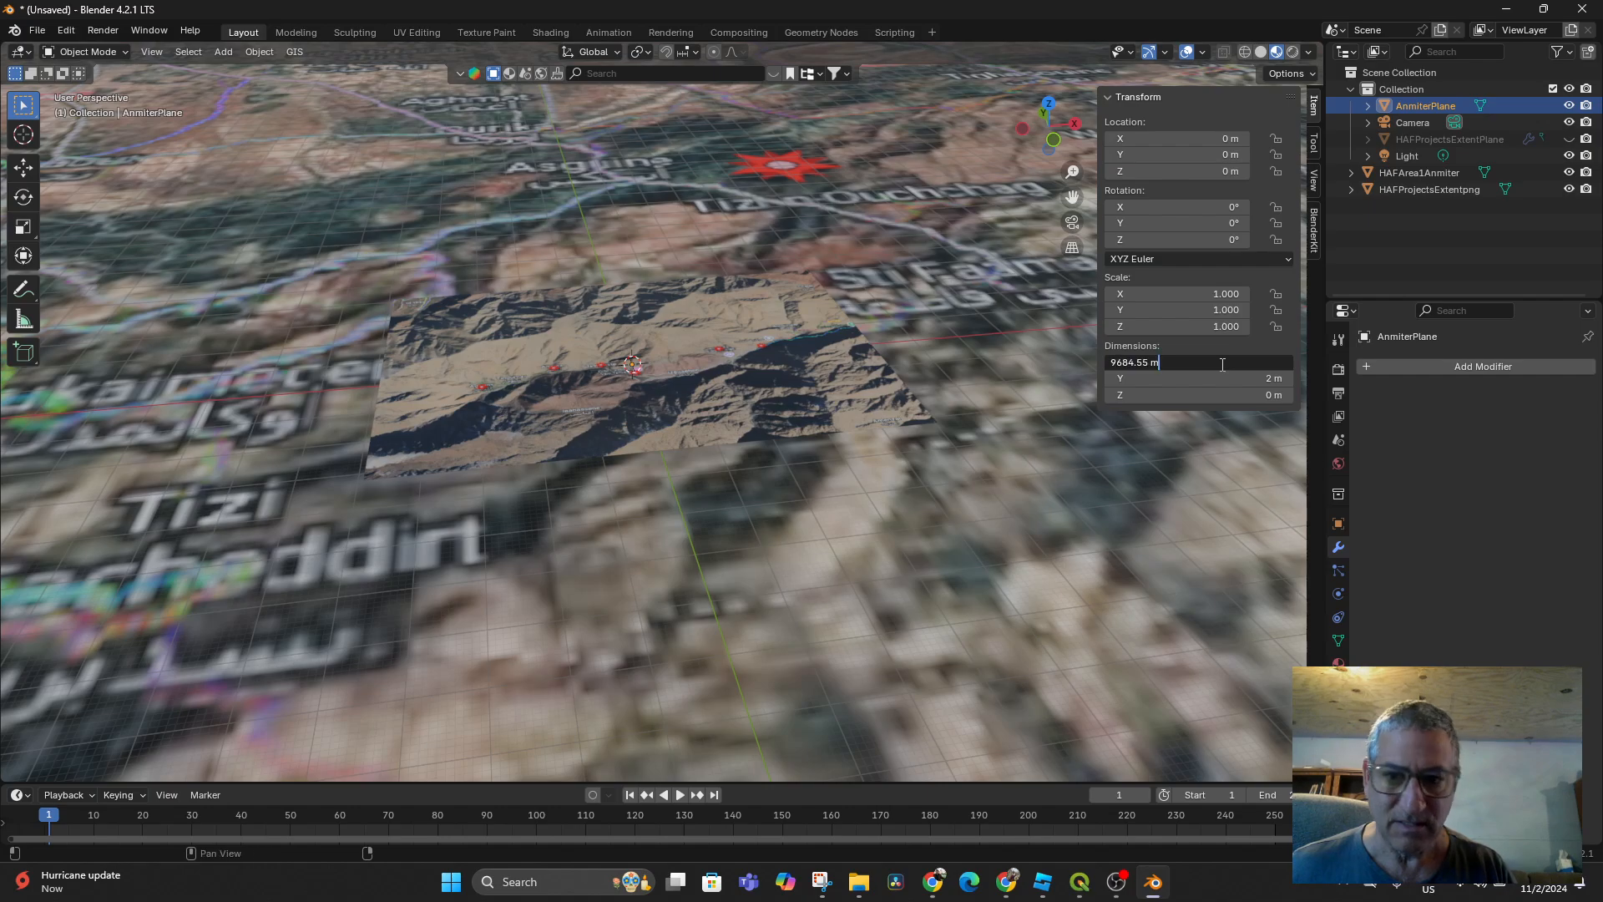
pyautogui.press('Return')
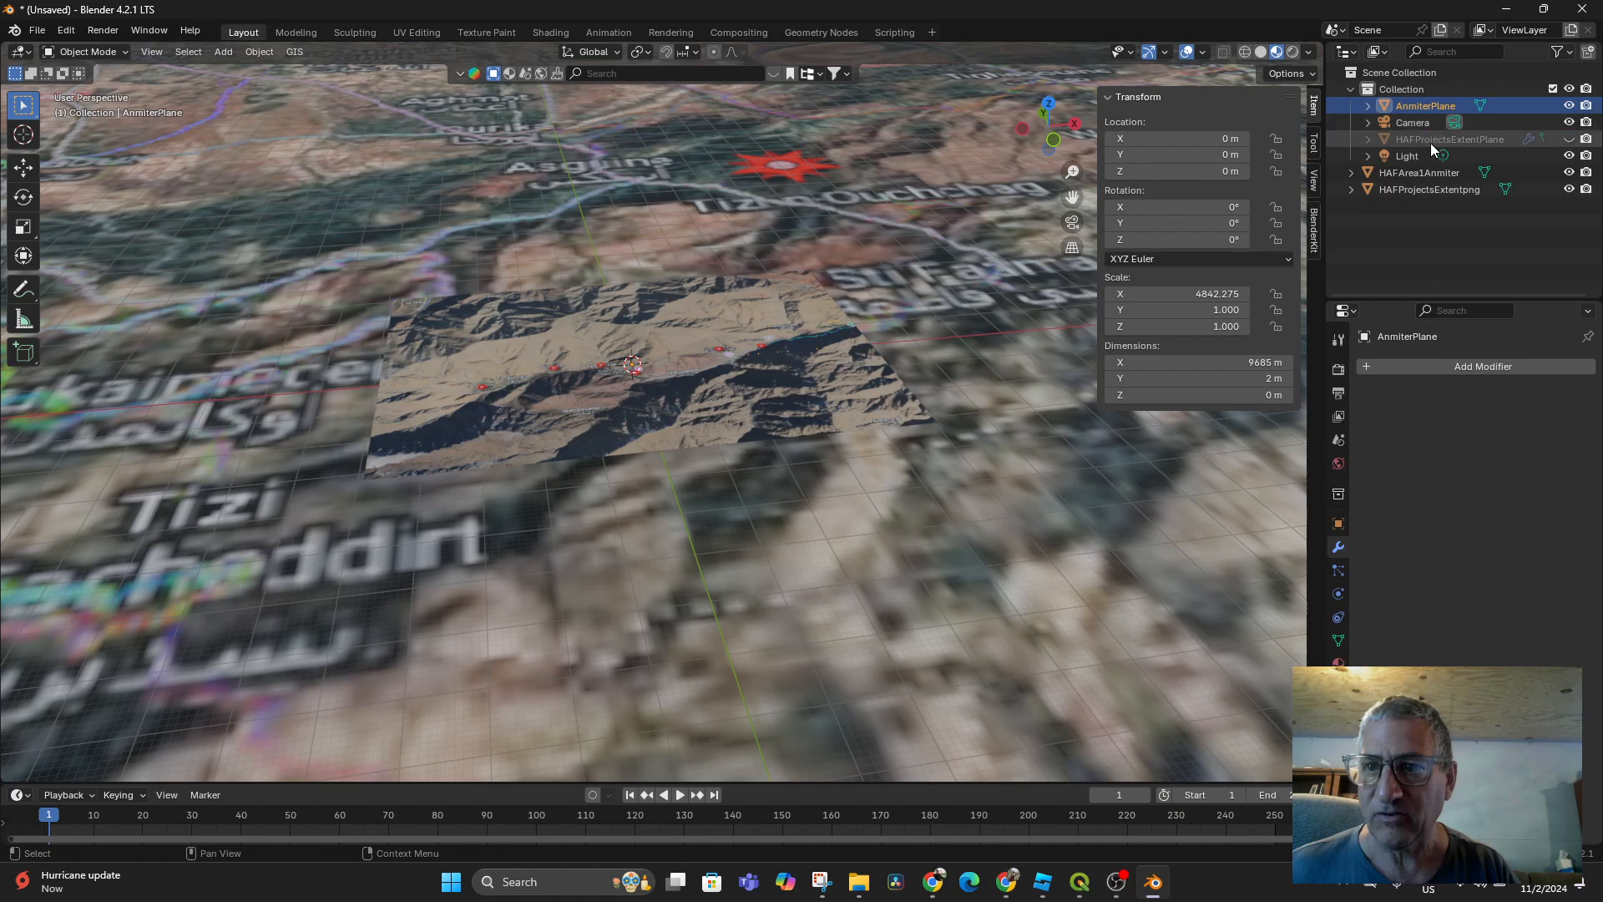
# Copy the 7126.53 m Y dimension onto AnmiterPlane and view it from the top
pyautogui.click(1421, 174)
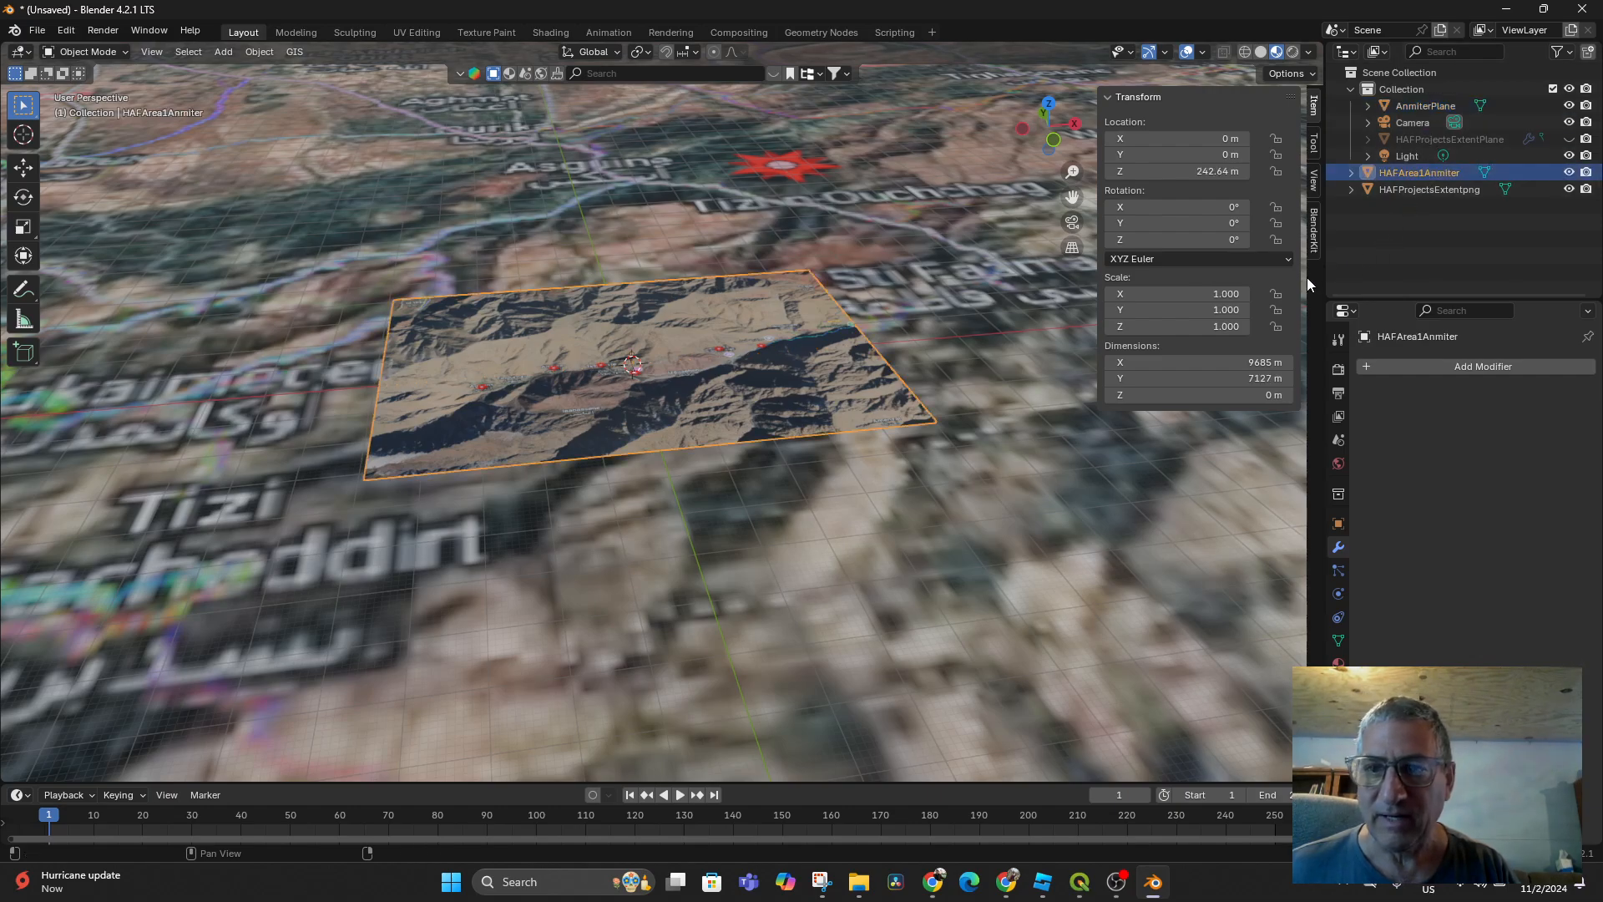
pyautogui.click(1245, 380)
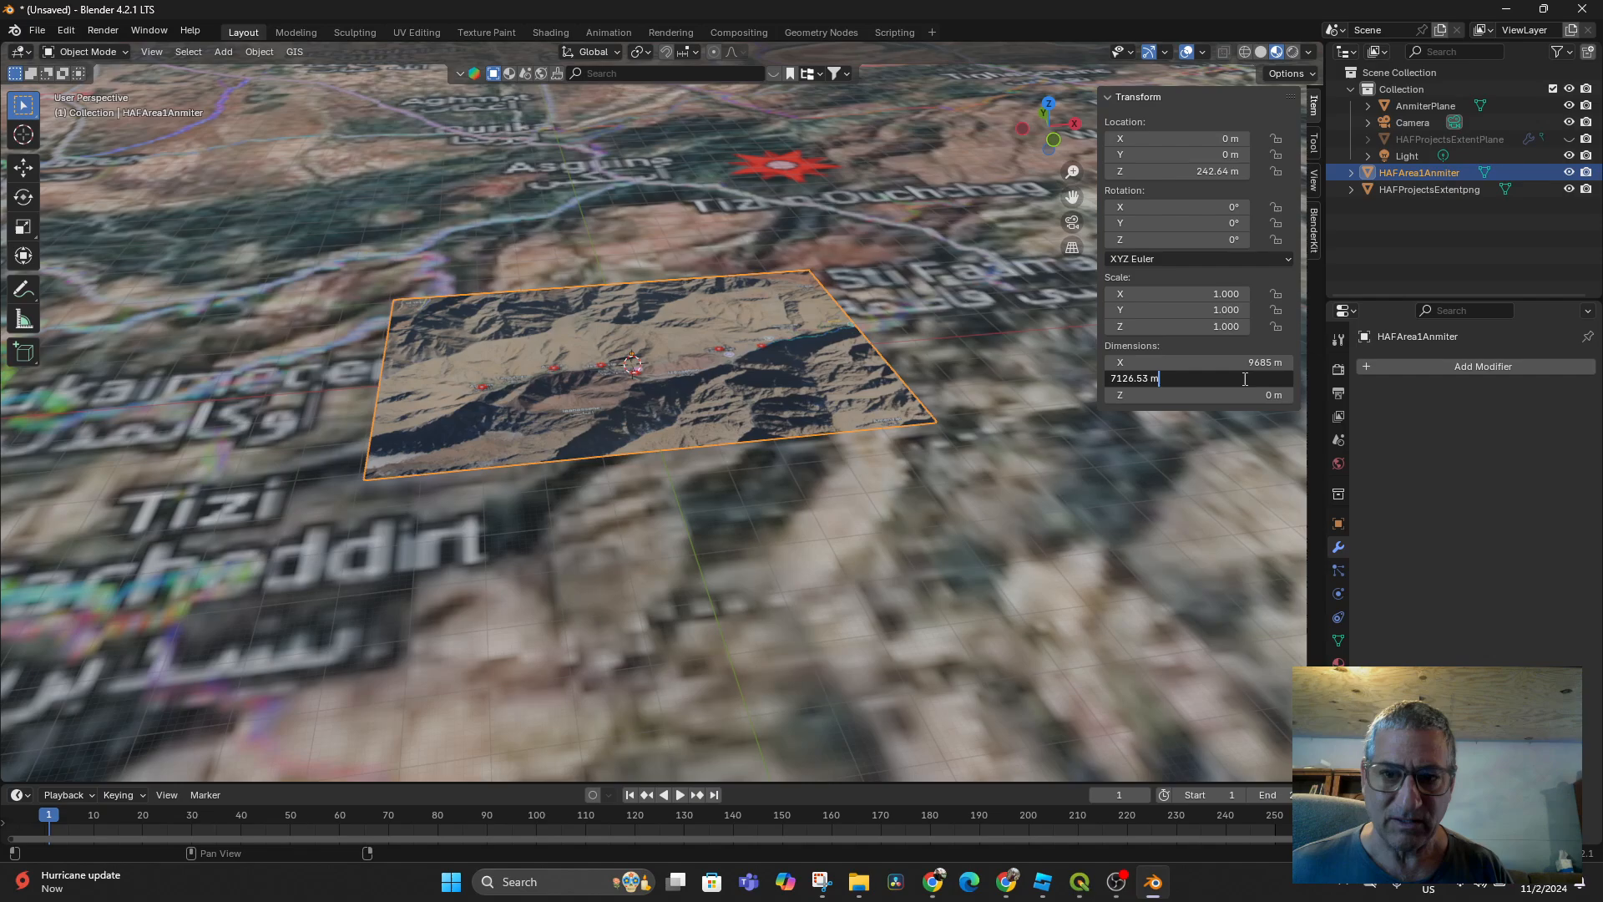
pyautogui.moveTo(1245, 379); pyautogui.dragTo(1092, 381)
pyautogui.press('BackSpace')
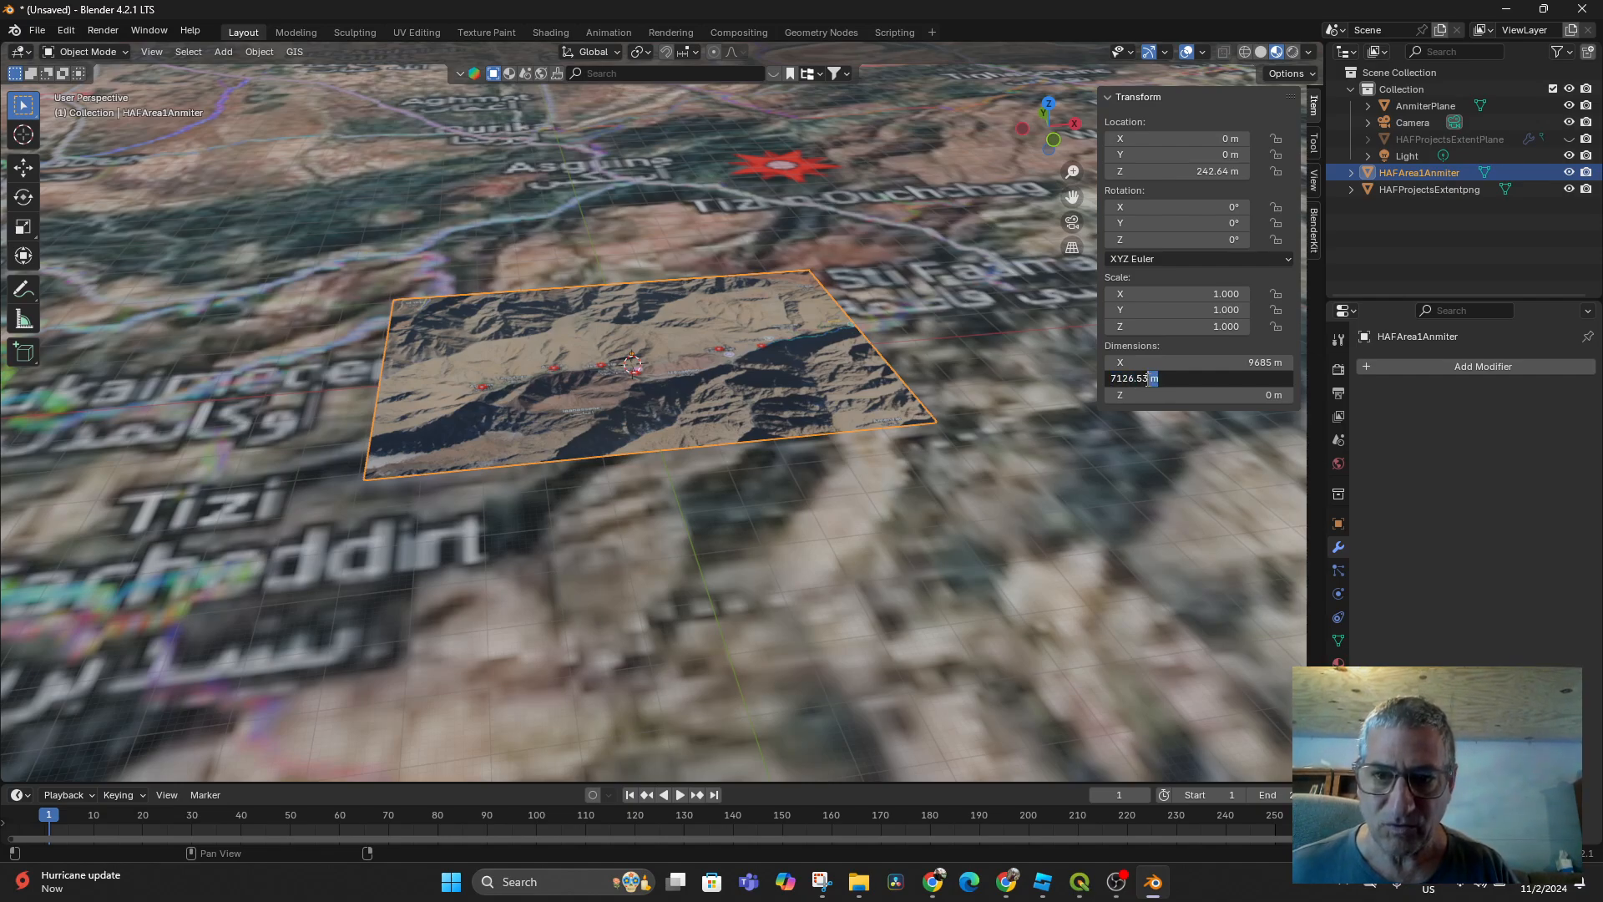
pyautogui.moveTo(1151, 379); pyautogui.dragTo(1102, 384)
pyautogui.hotkey('ctrl', 'c')
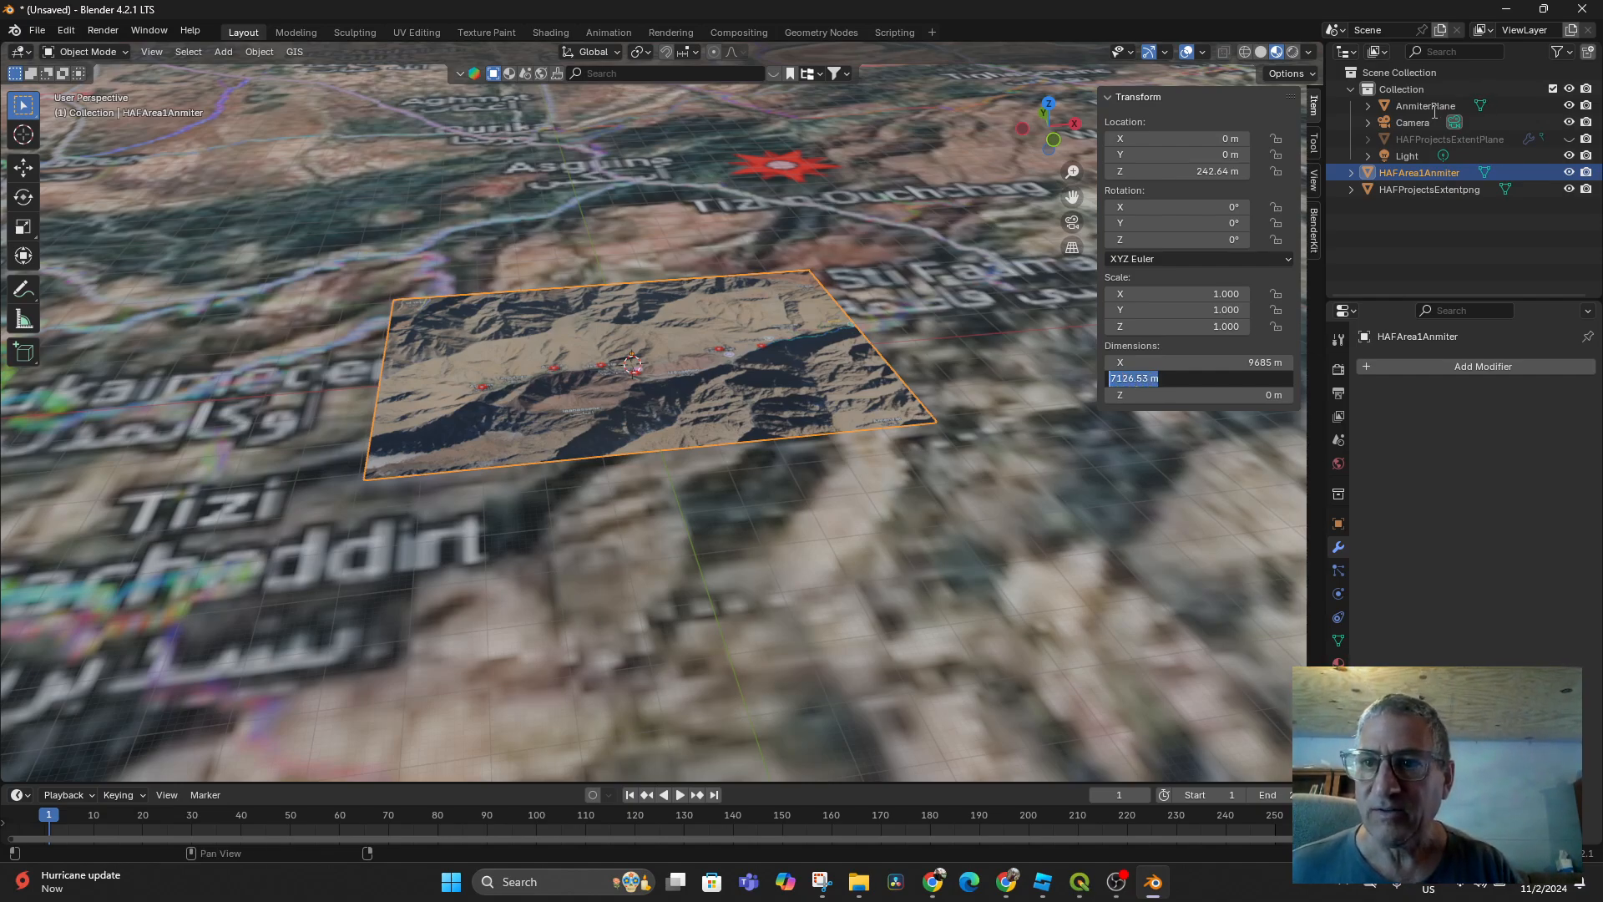
pyautogui.doubleClick(1433, 107)
pyautogui.press('Return')
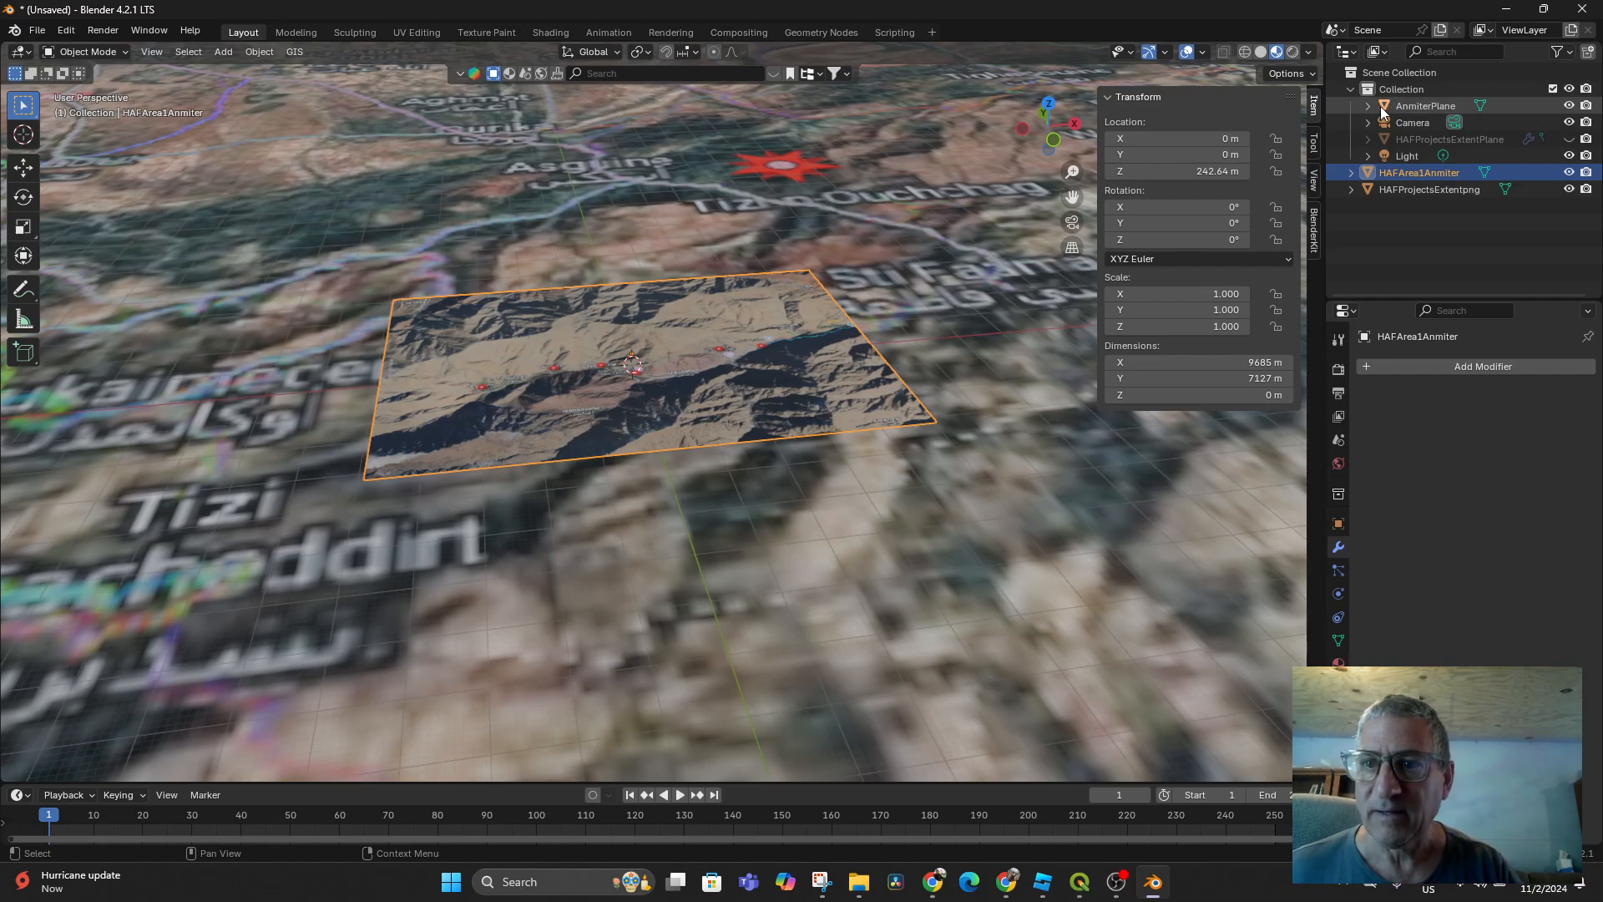
pyautogui.click(1384, 104)
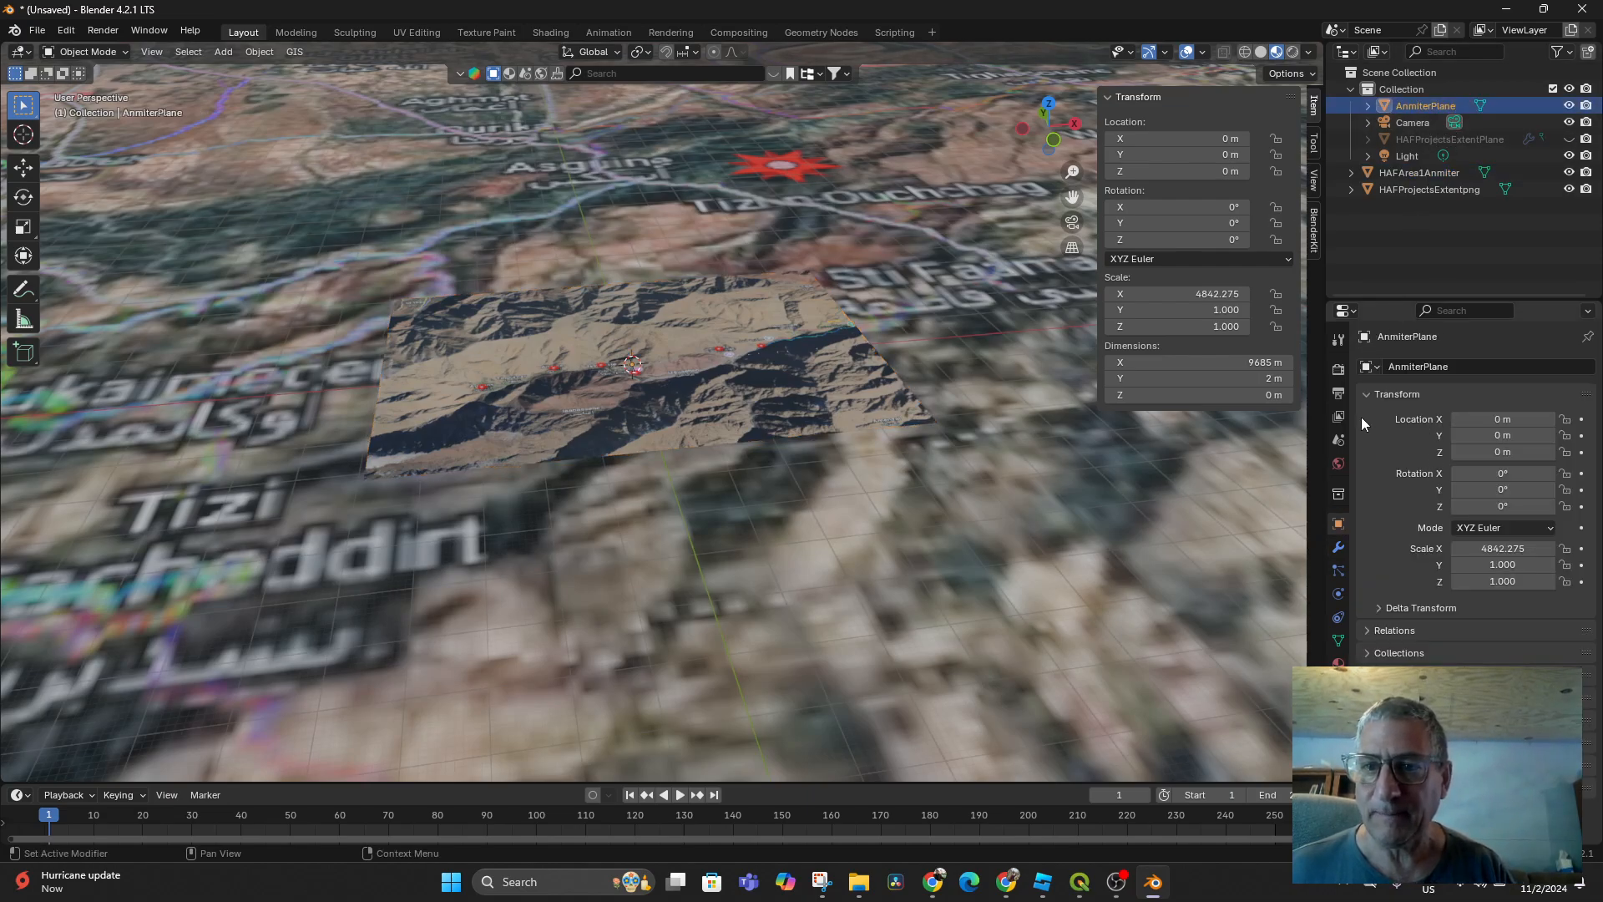
pyautogui.click(1251, 381)
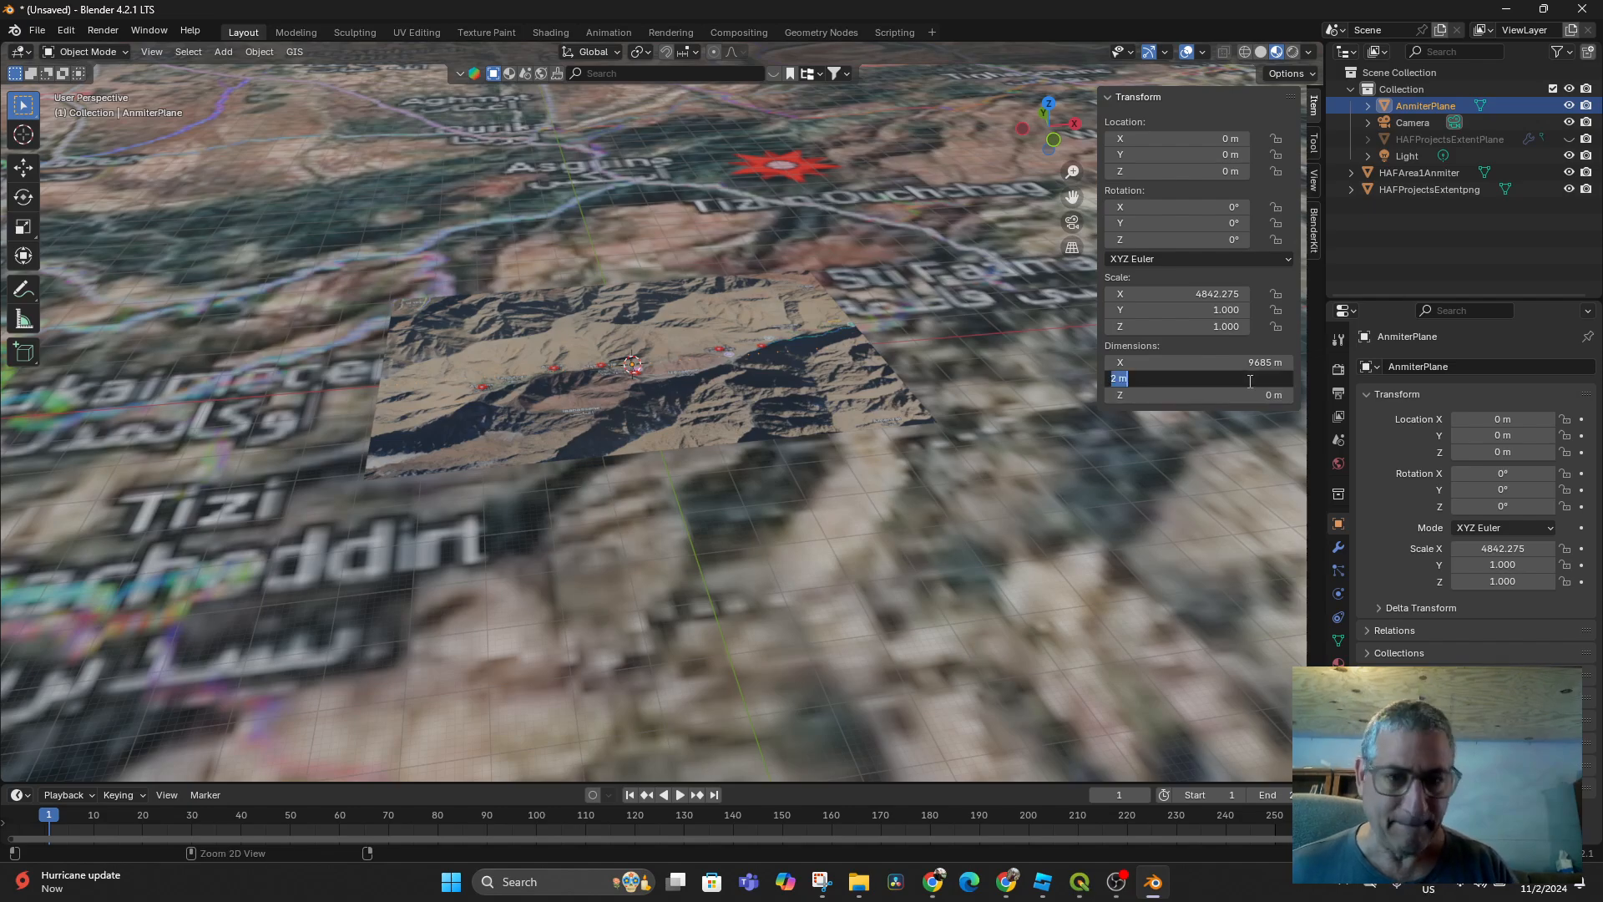
pyautogui.hotkey('ctrl', 'v')
pyautogui.press('Return')
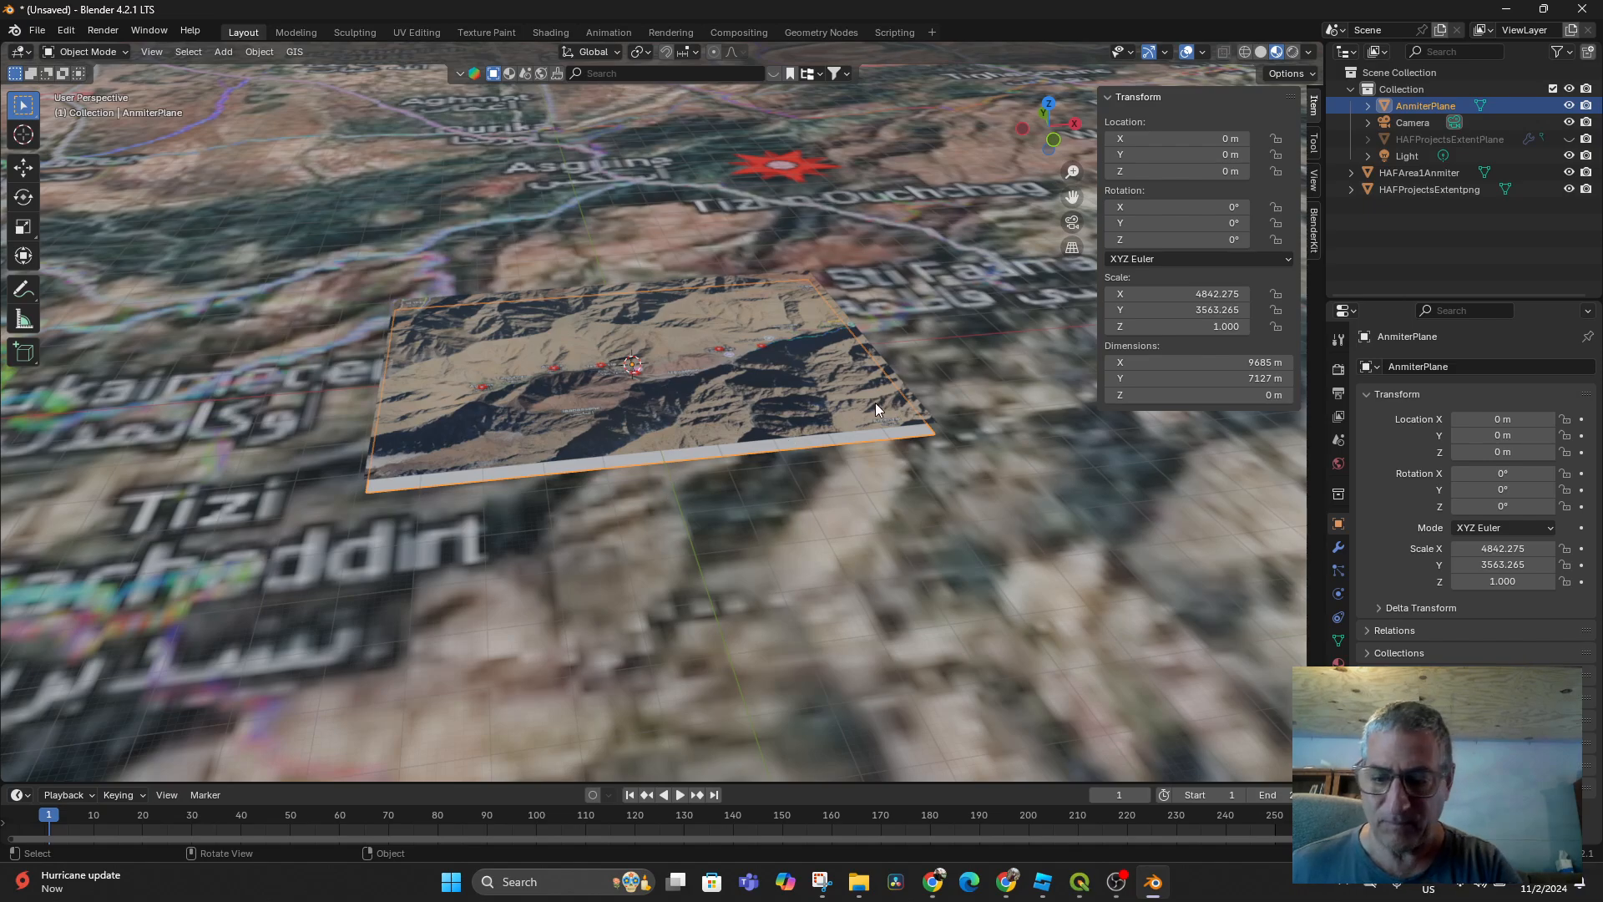
pyautogui.press('KP_7')
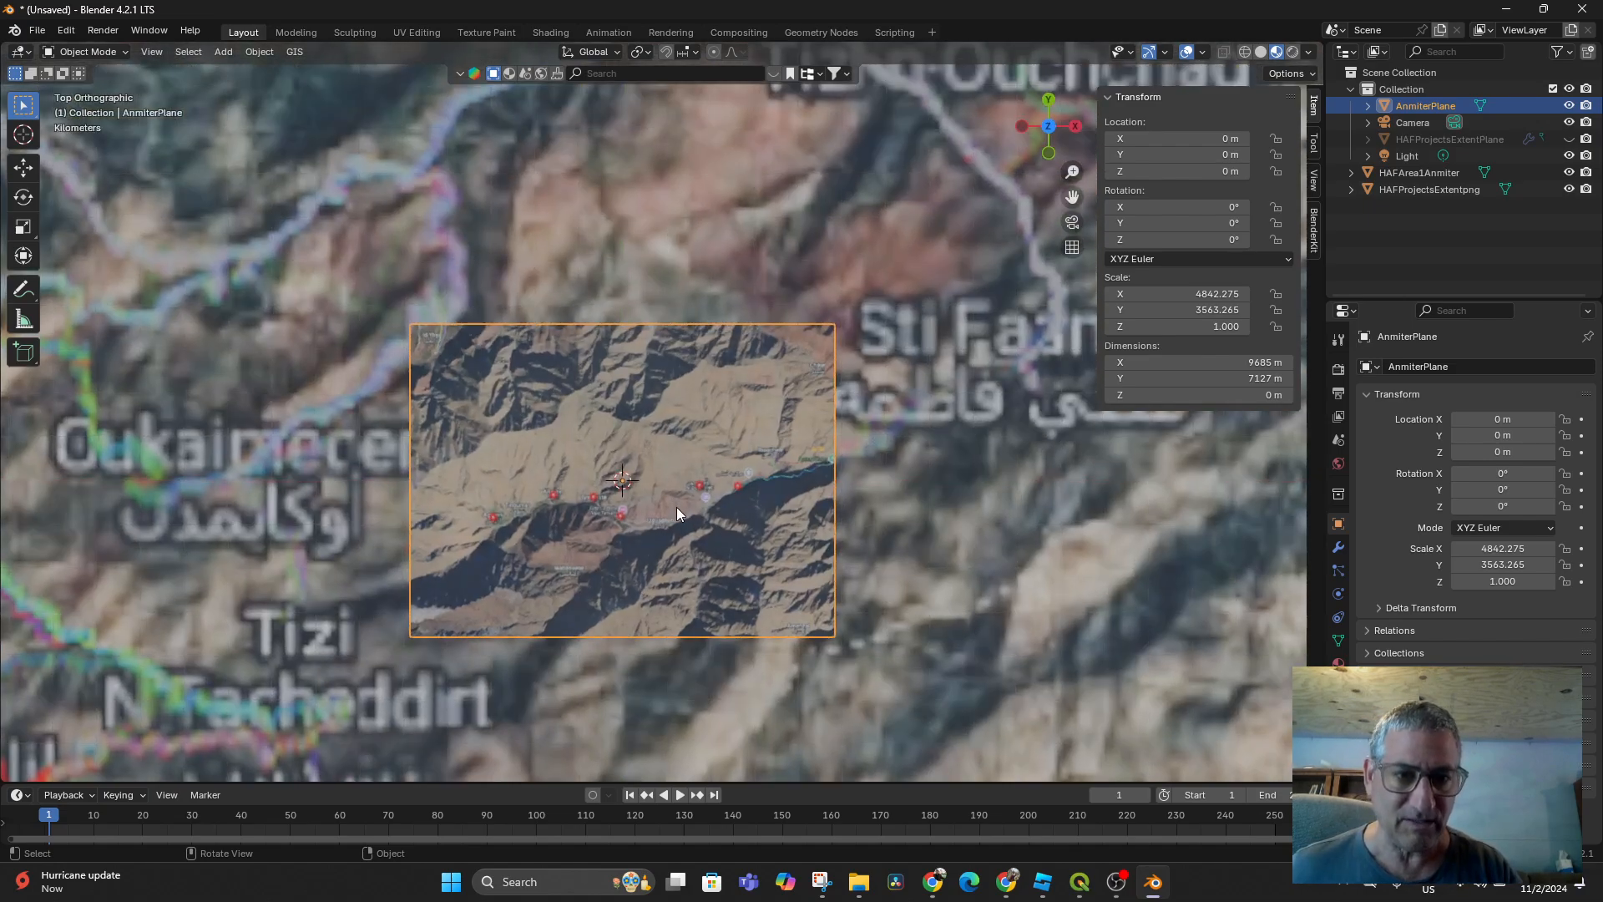
# Move AnmiterPlane up along Z to a first rough height
pyautogui.press('g')
pyautogui.press('z')
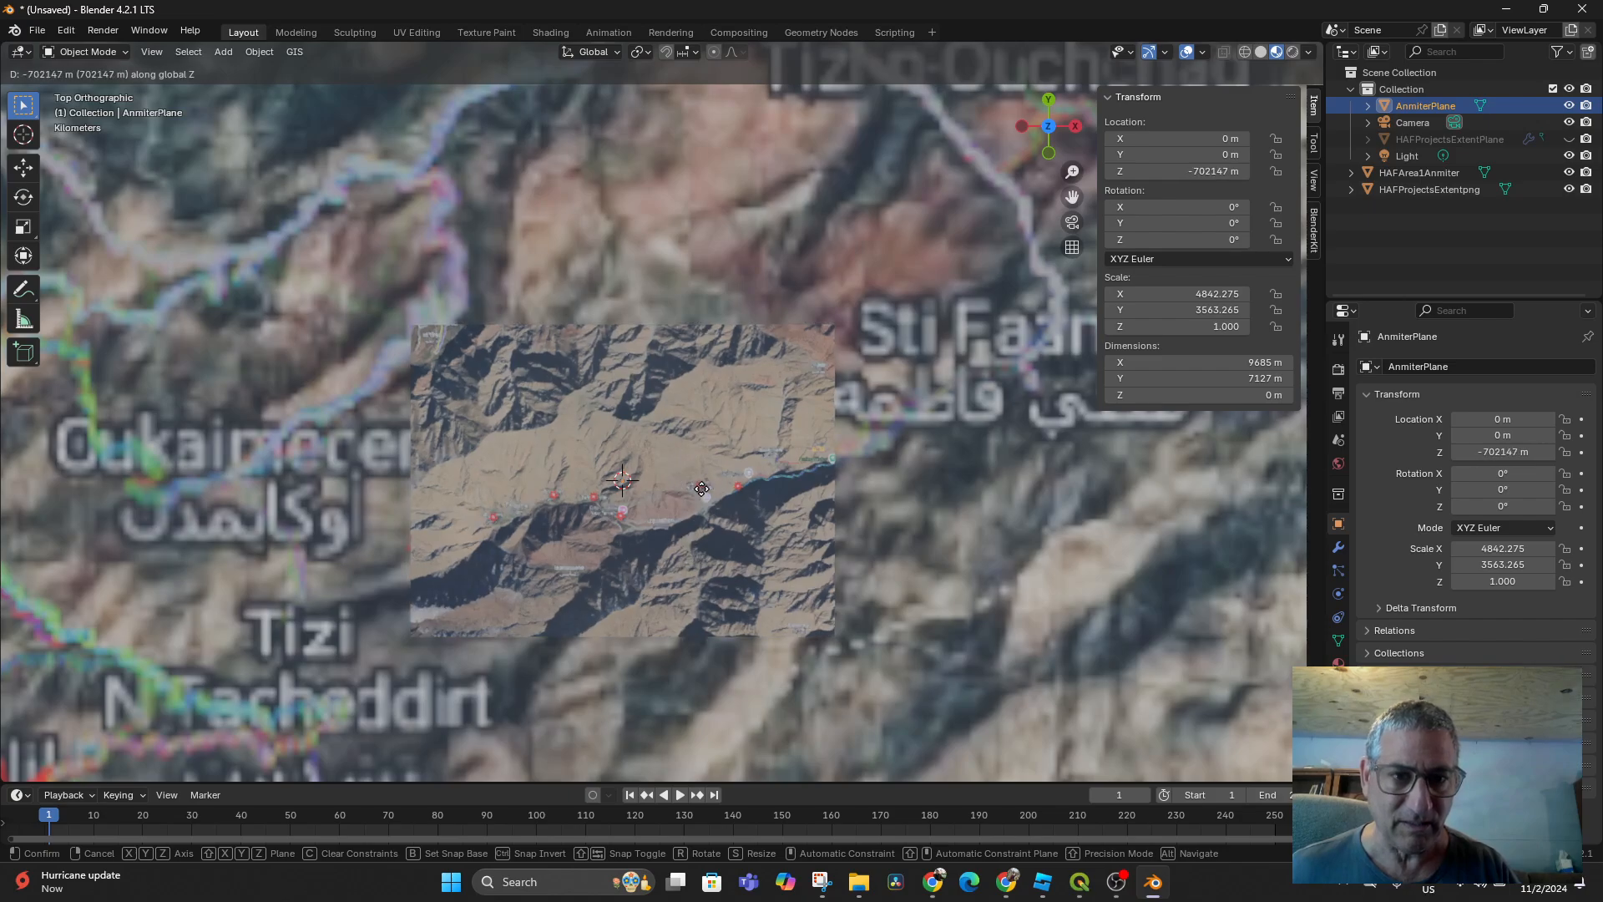
pyautogui.click(694, 511)
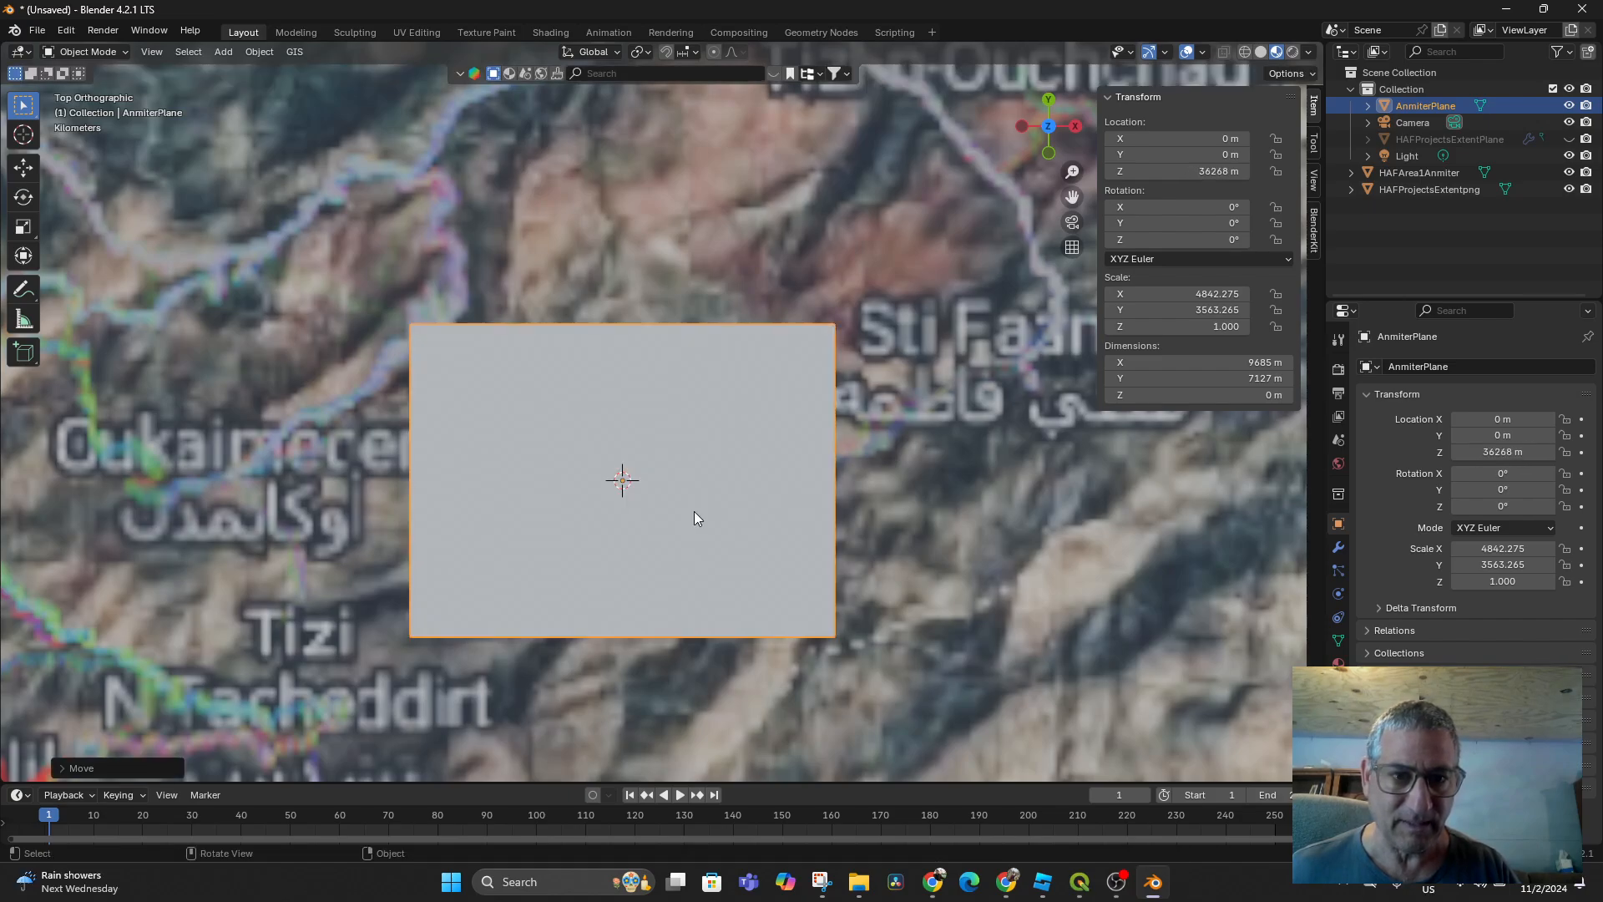
pyautogui.moveTo(694, 511); pyautogui.dragTo(750, 369, button='middle')
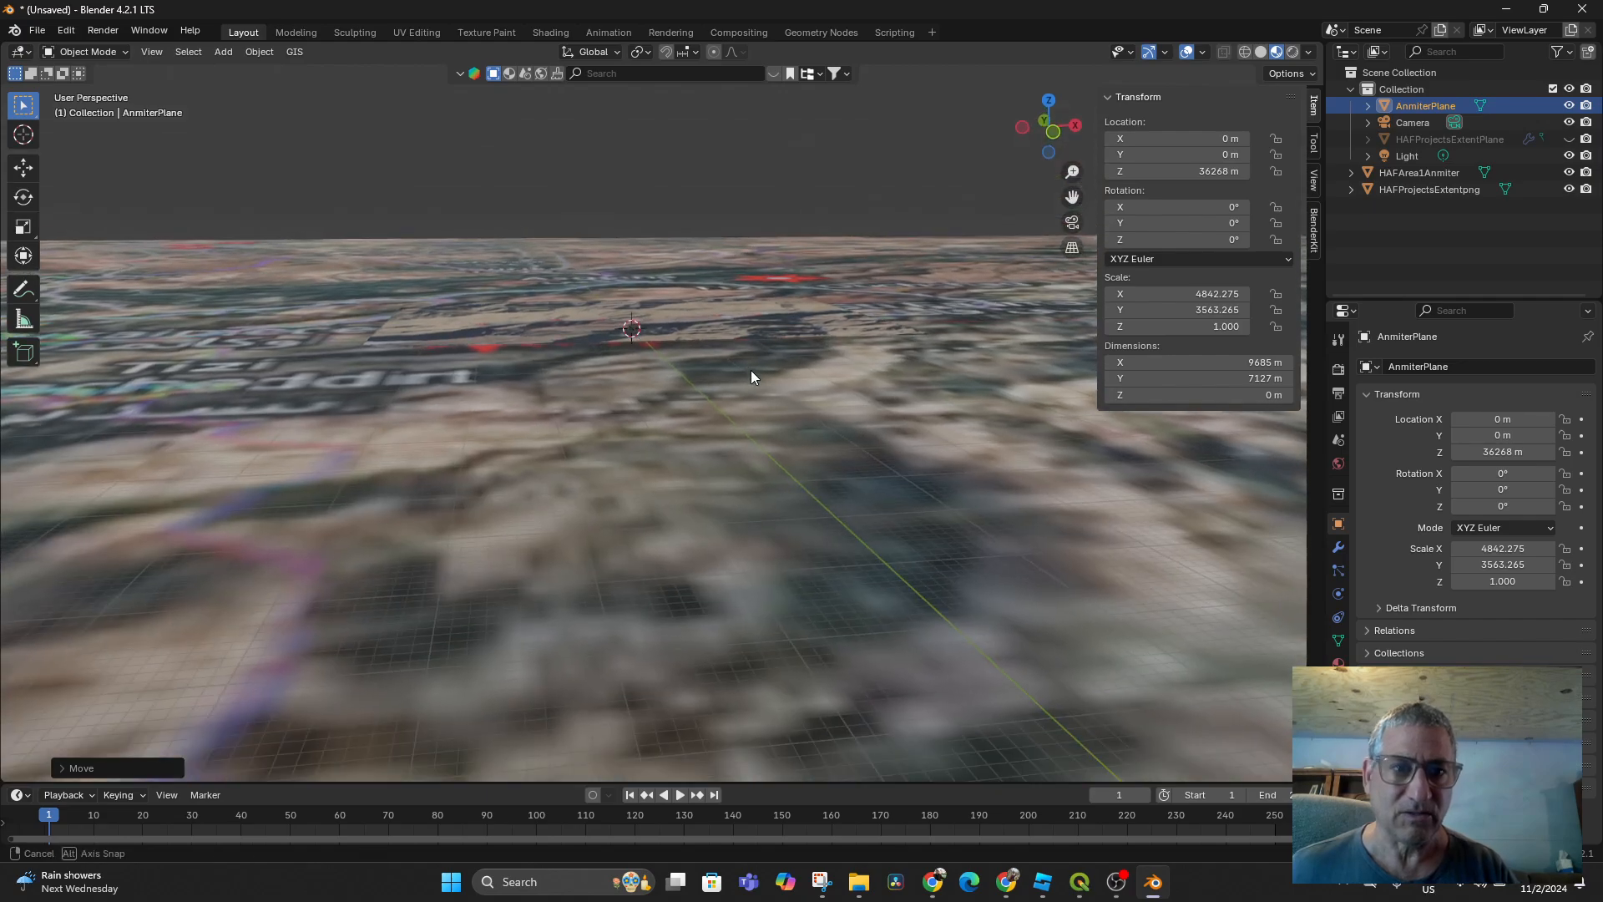
pyautogui.press('g')
pyautogui.press('z')
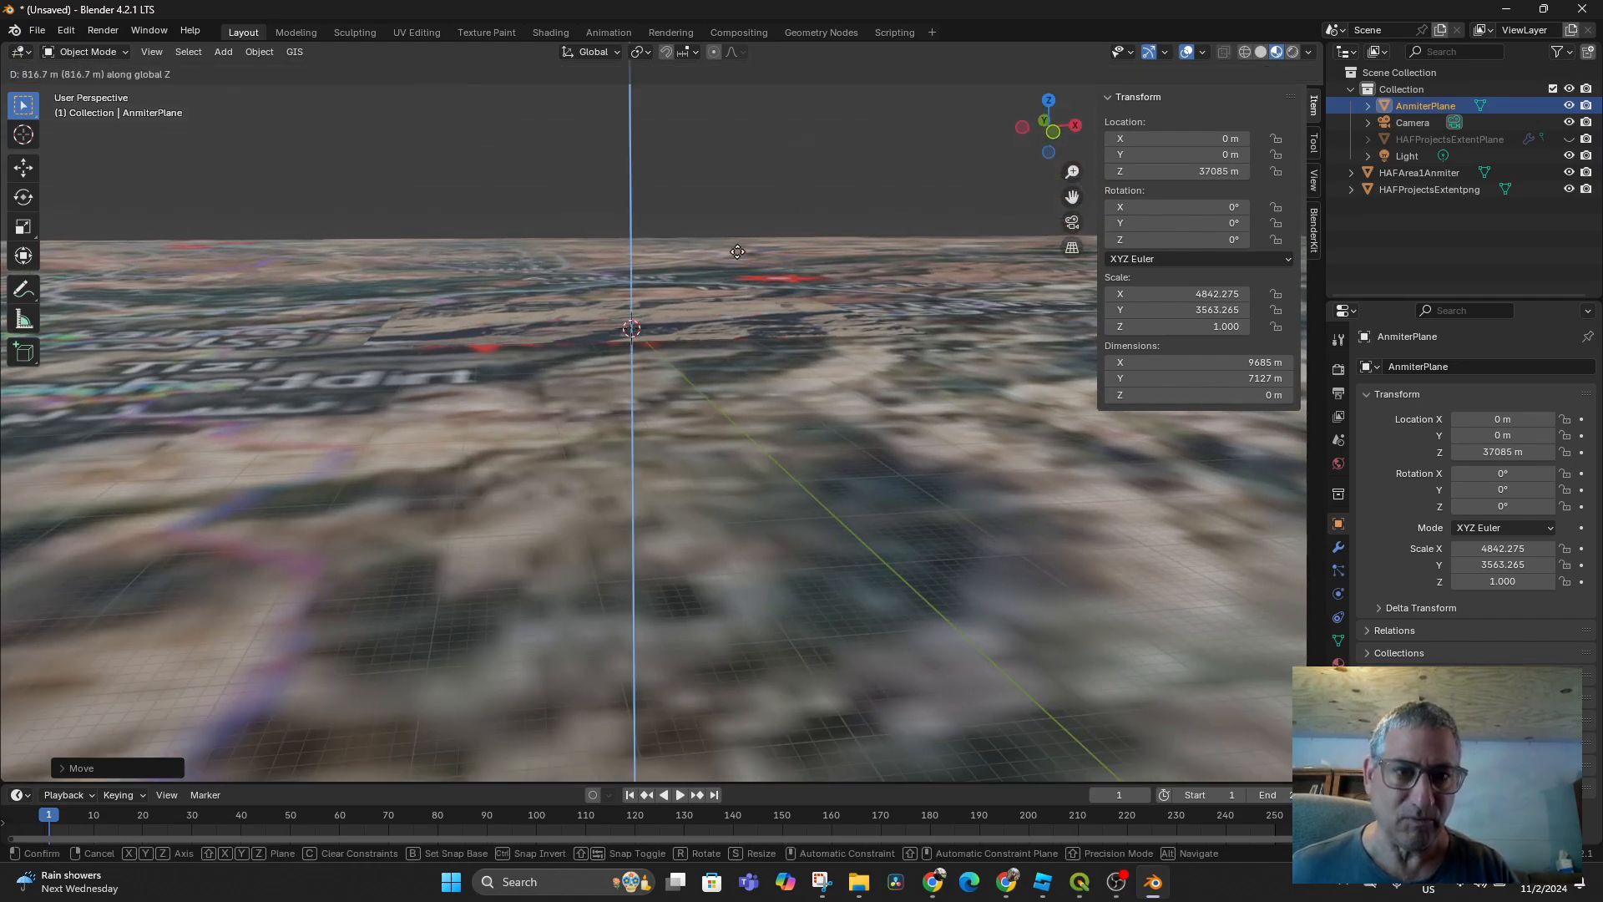
pyautogui.press('Escape')
pyautogui.scroll(-4, 720, 338)
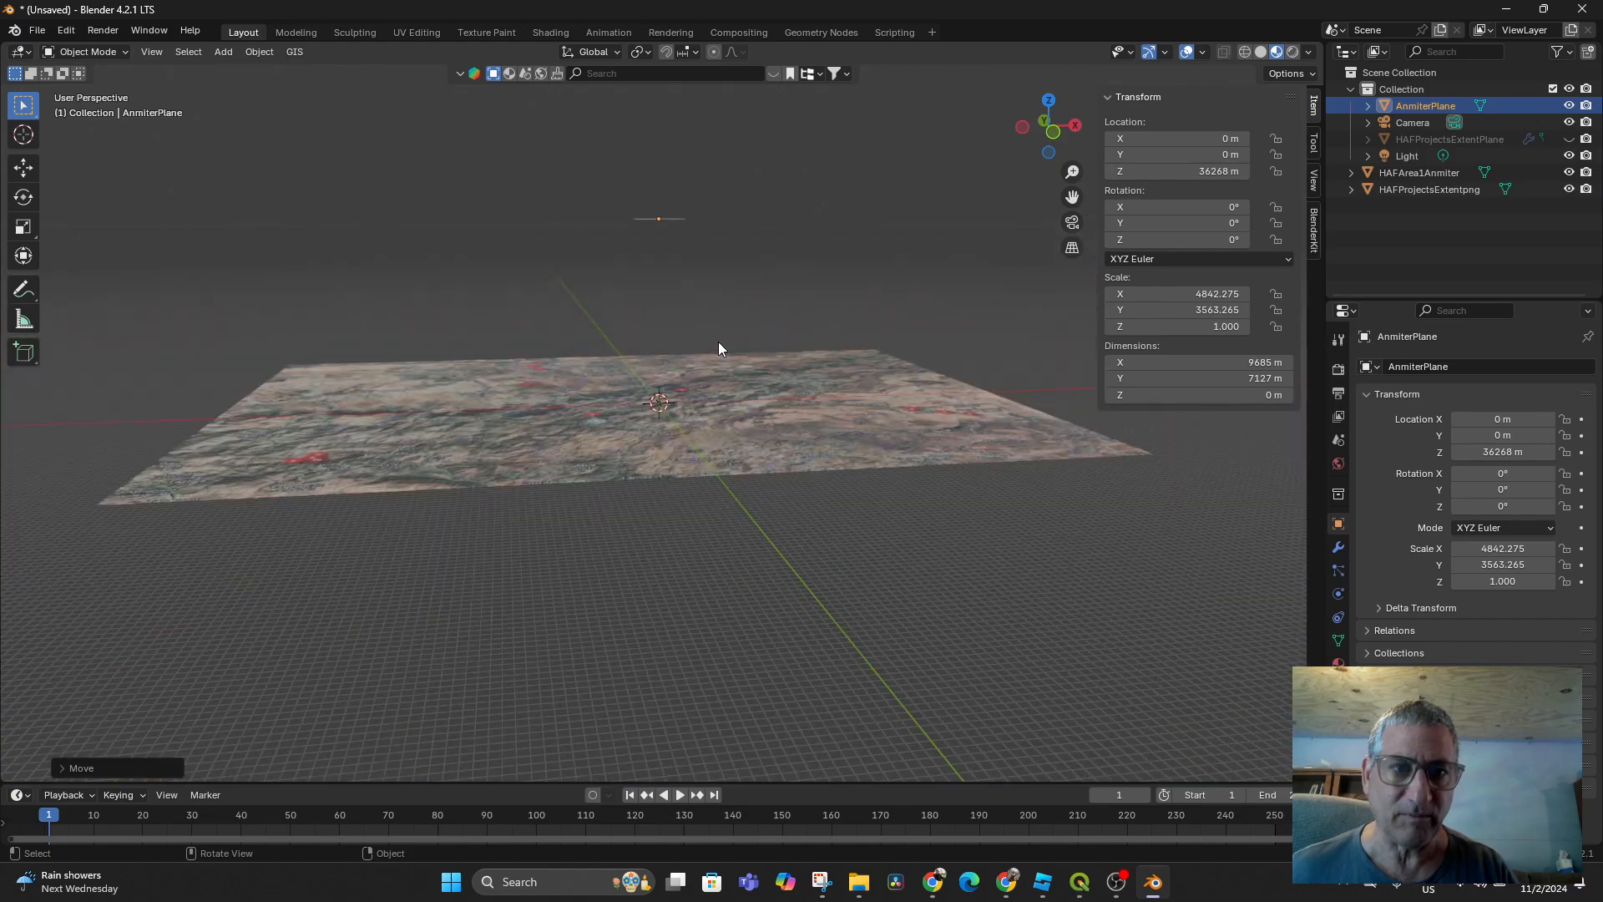
# Fine-tune AnmiterPlane's height to Z 249.25 m
pyautogui.press('g')
pyautogui.press('z')
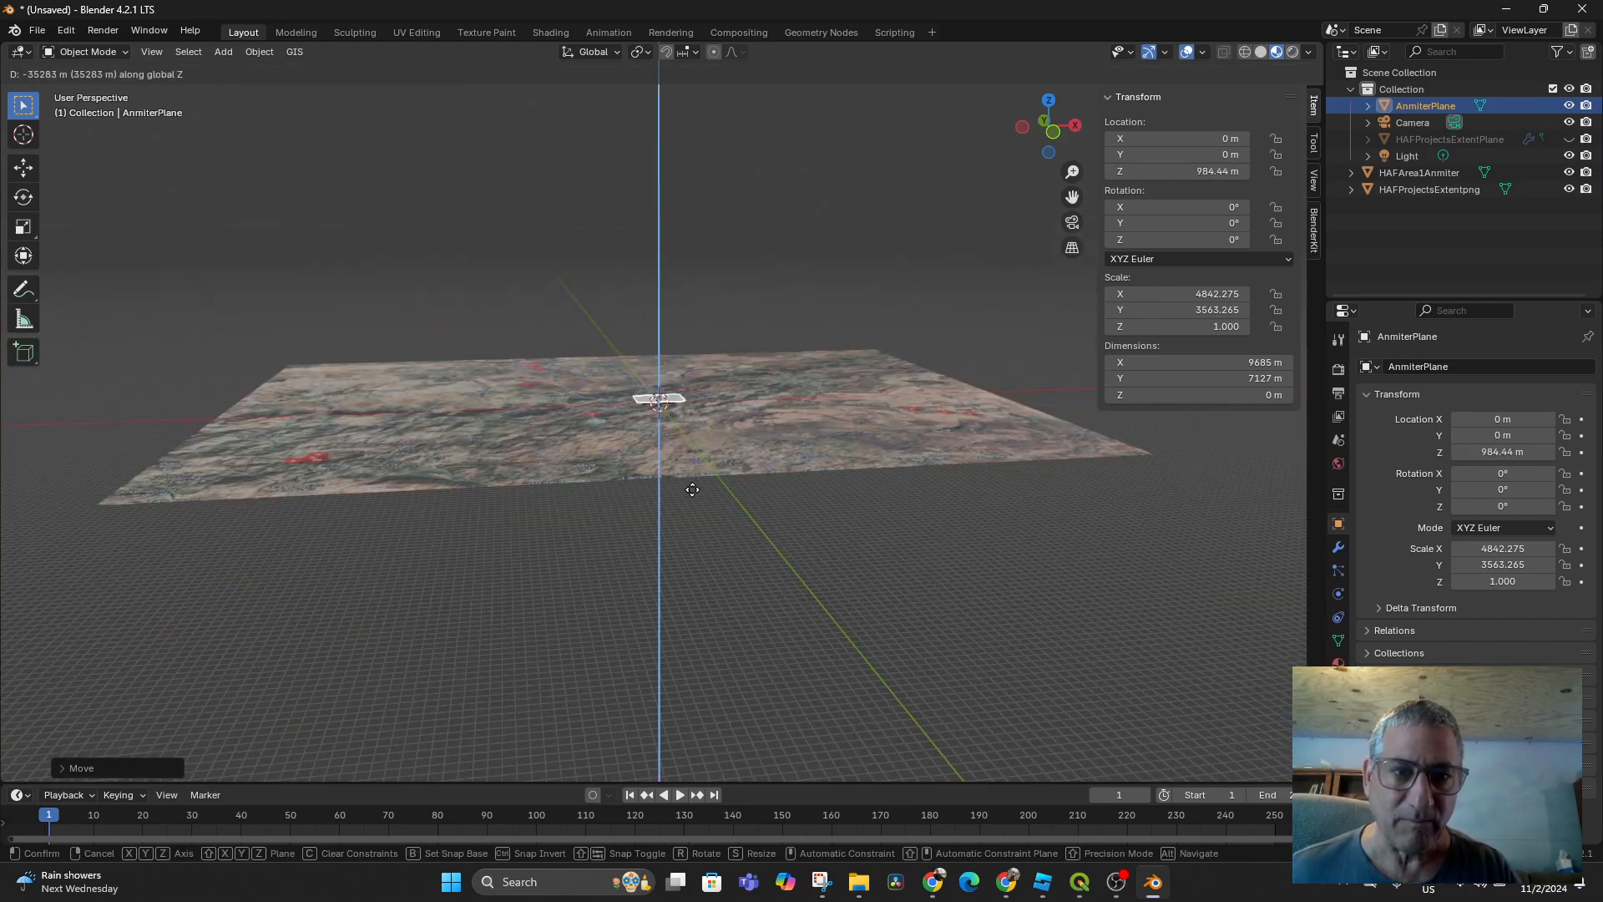
pyautogui.click(694, 491)
pyautogui.scroll(2, 693, 491)
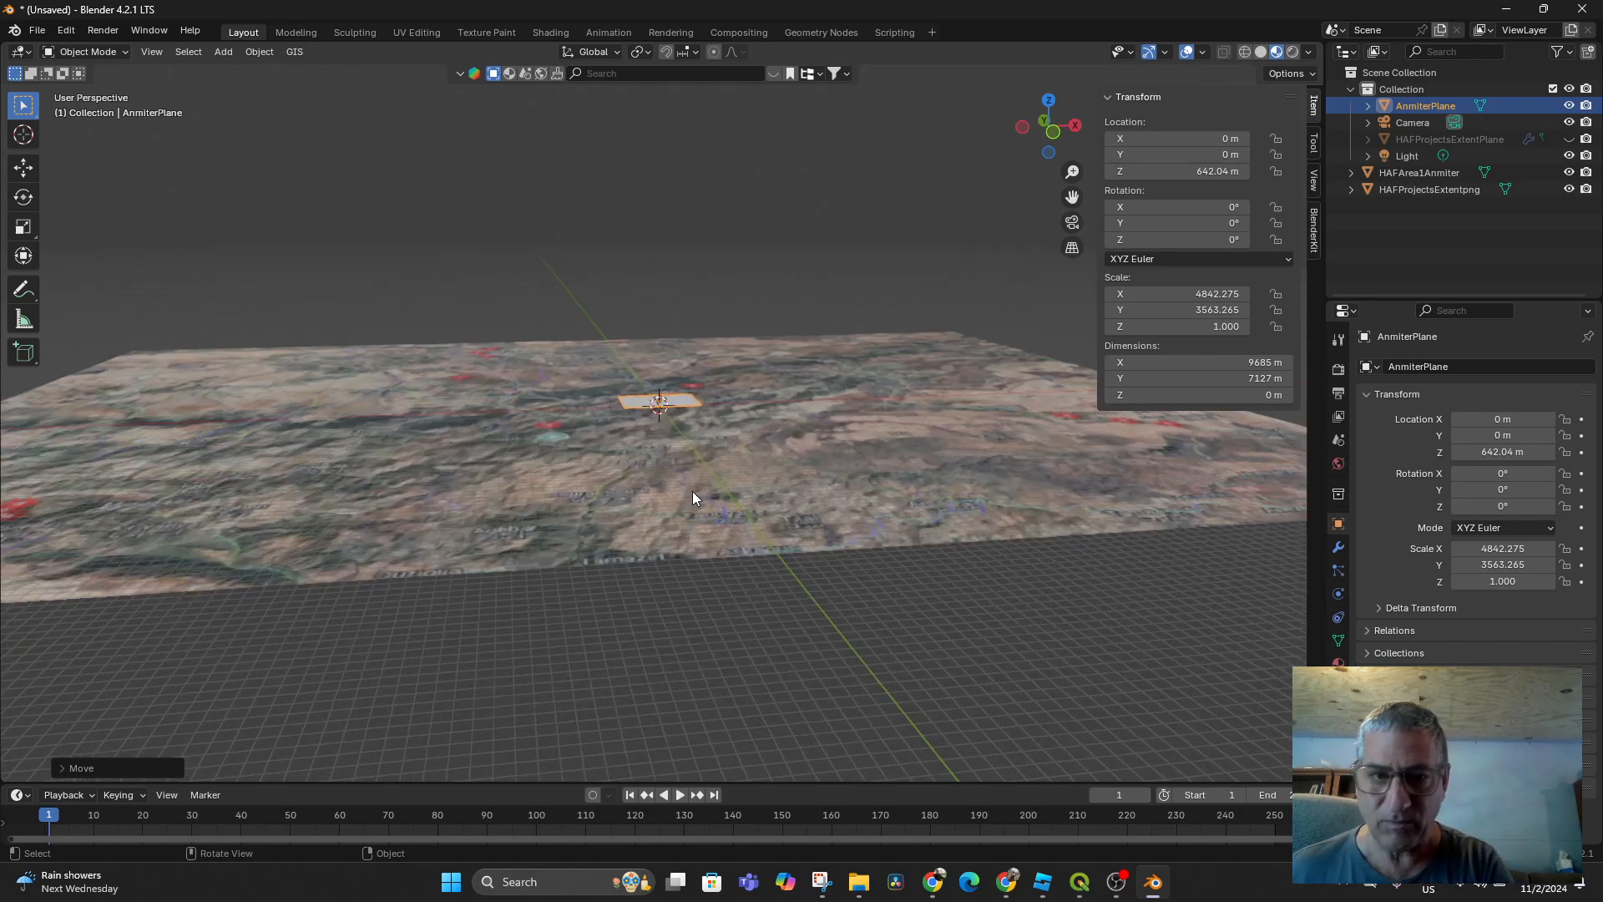
pyautogui.scroll(3, 693, 492)
pyautogui.press('g')
pyautogui.press('z')
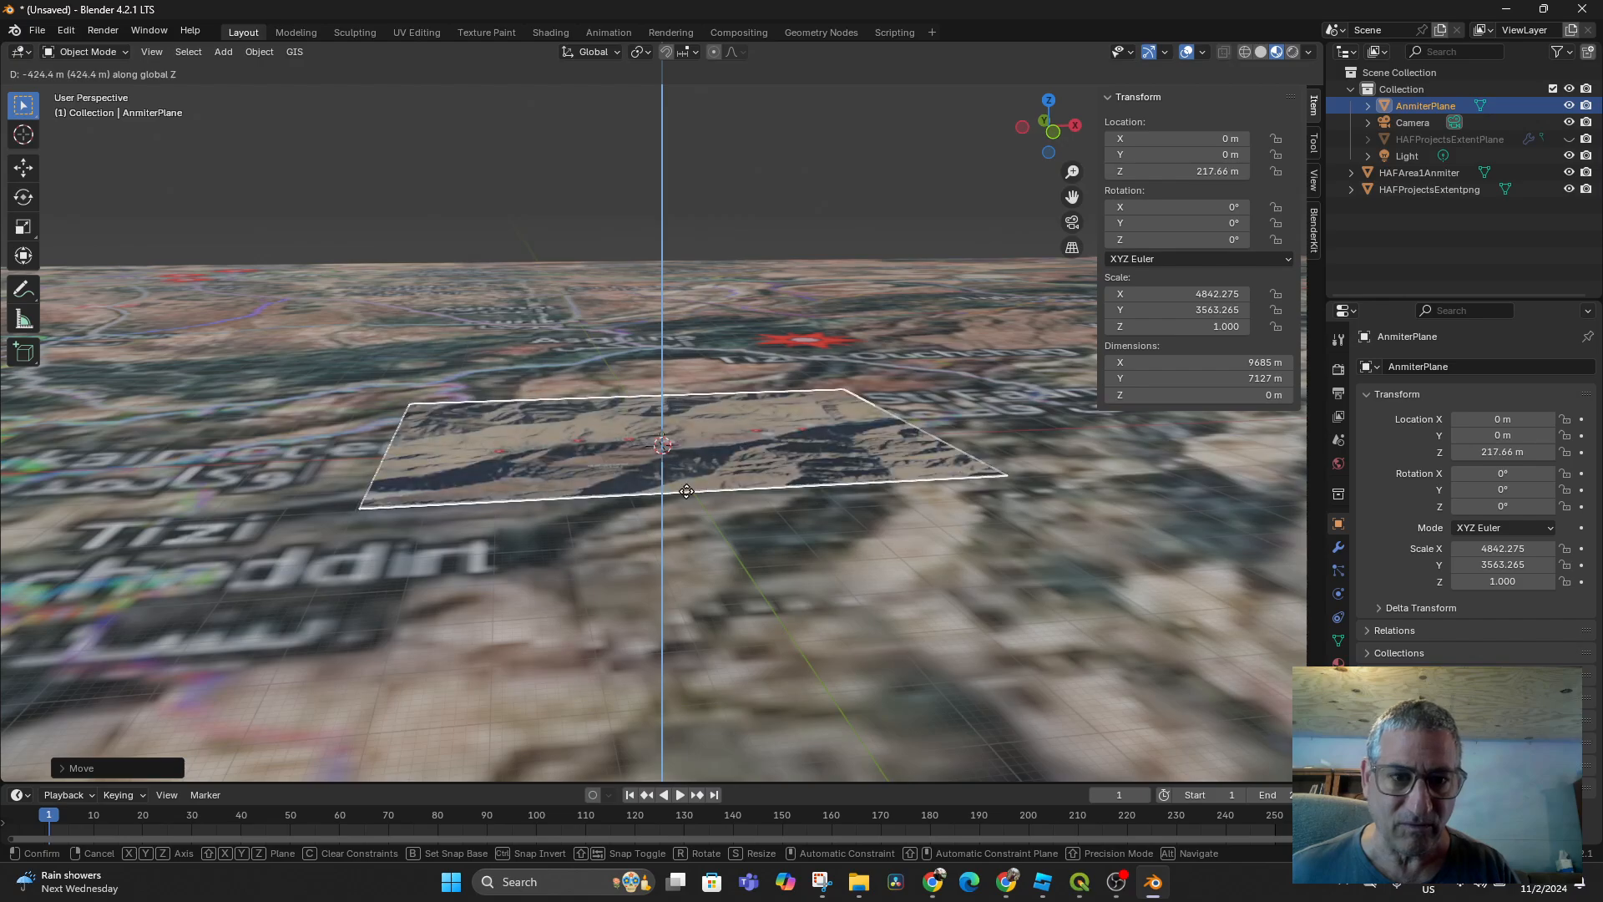
pyautogui.click(686, 490)
pyautogui.scroll(2, 718, 474)
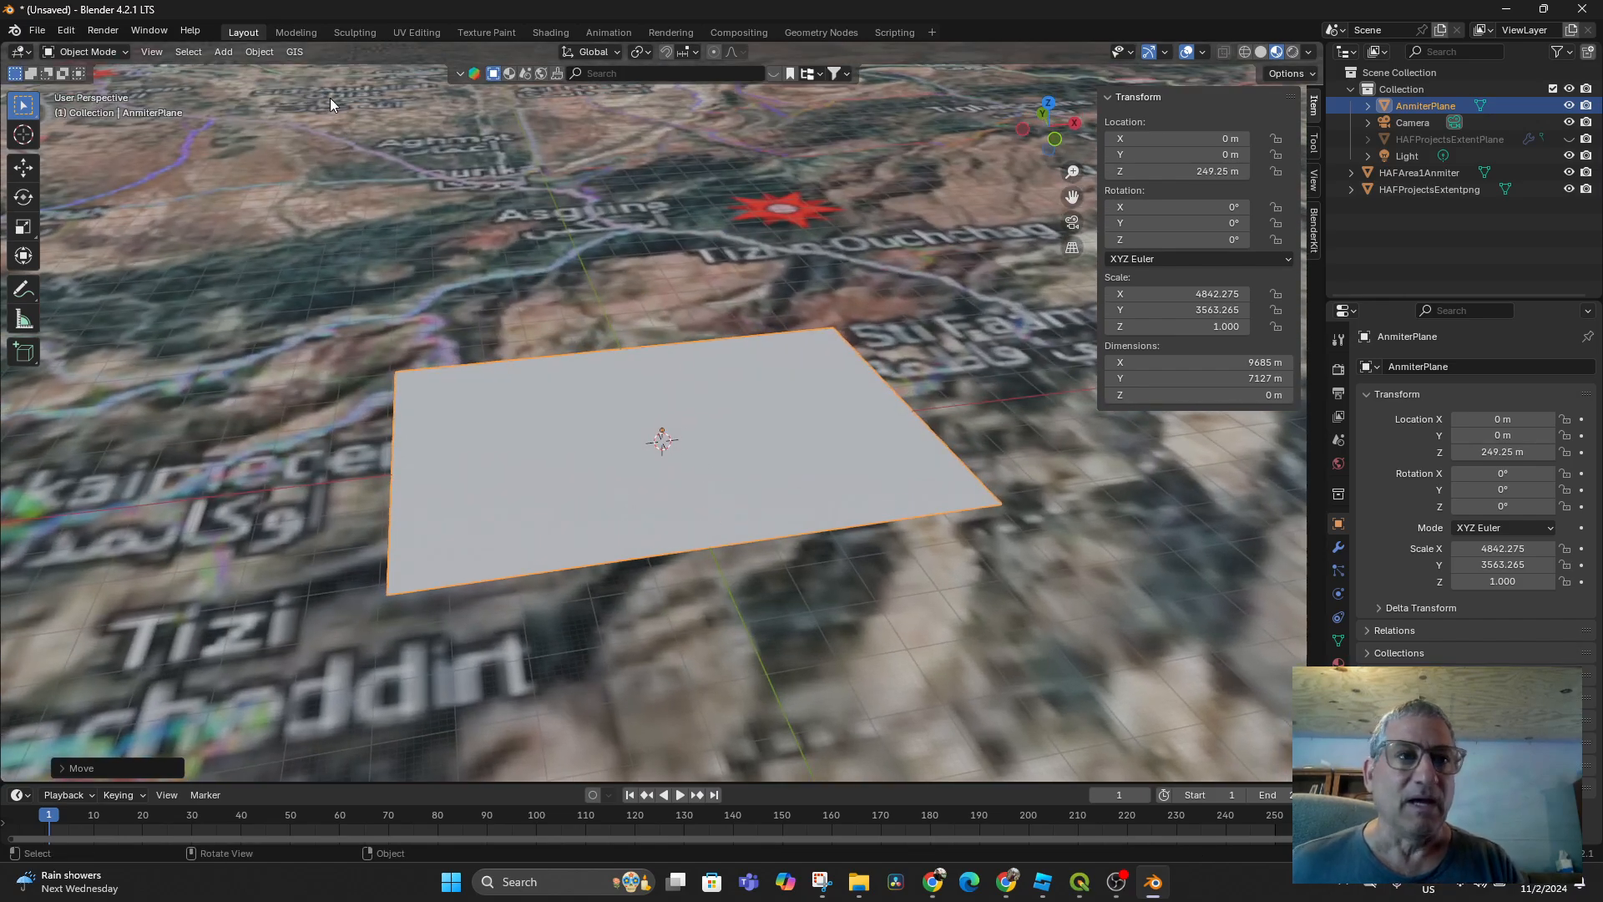
pyautogui.click(98, 53)
# Subdivide AnmiterPlane's mesh eight times in Edit Mode, then return to Object Mode
pyautogui.click(100, 90)
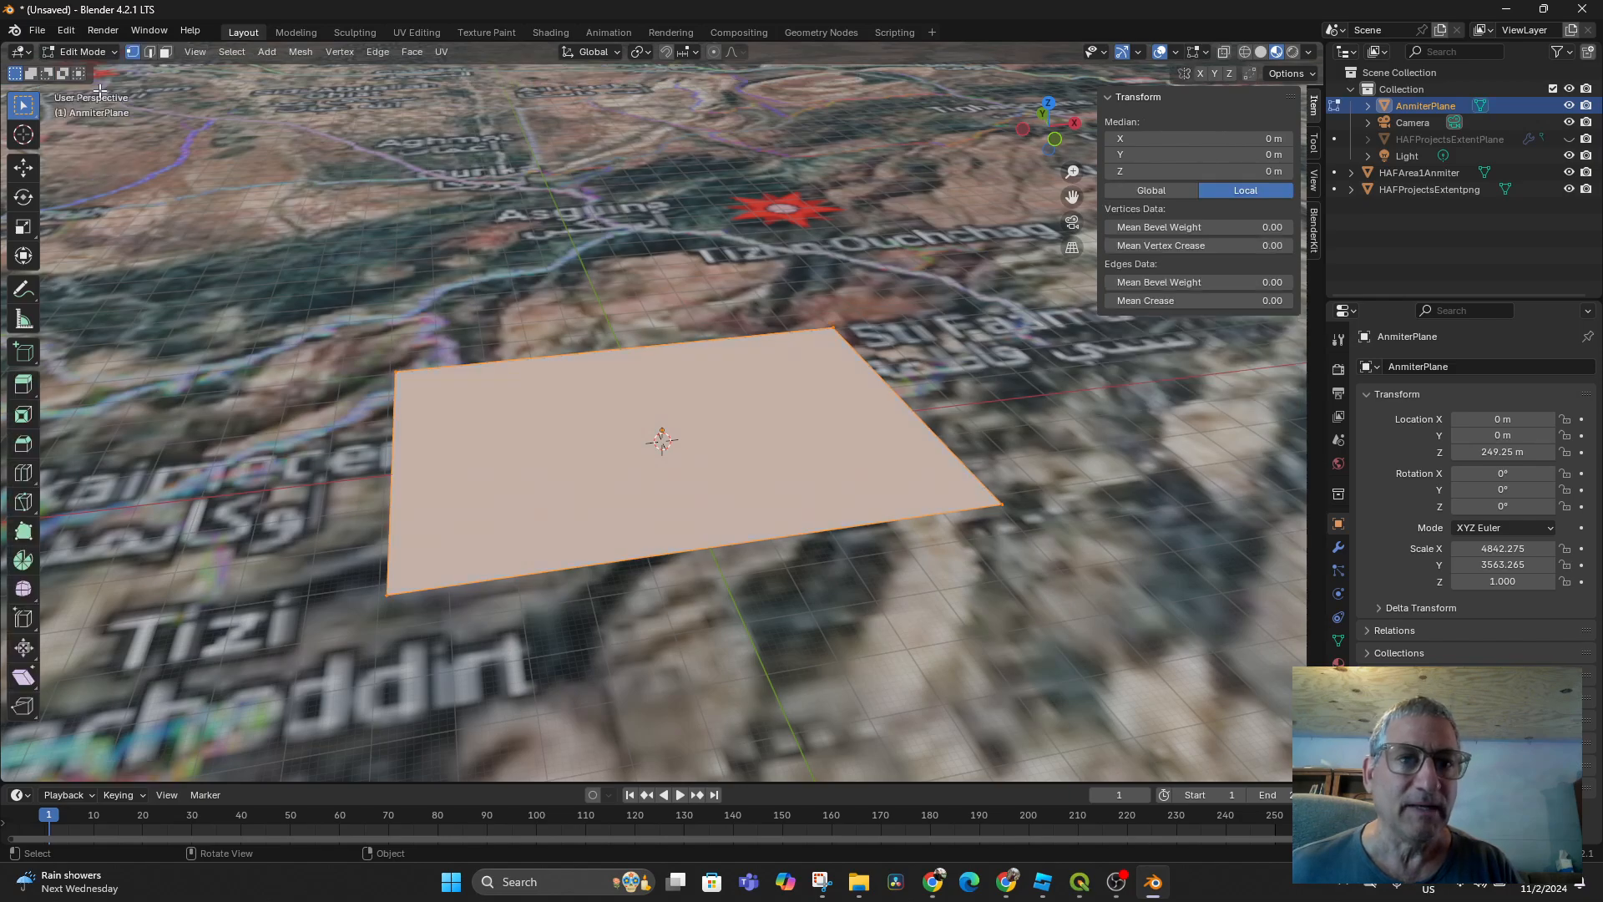
pyautogui.rightClick(549, 454)
pyautogui.click(549, 454)
pyautogui.rightClick(549, 454)
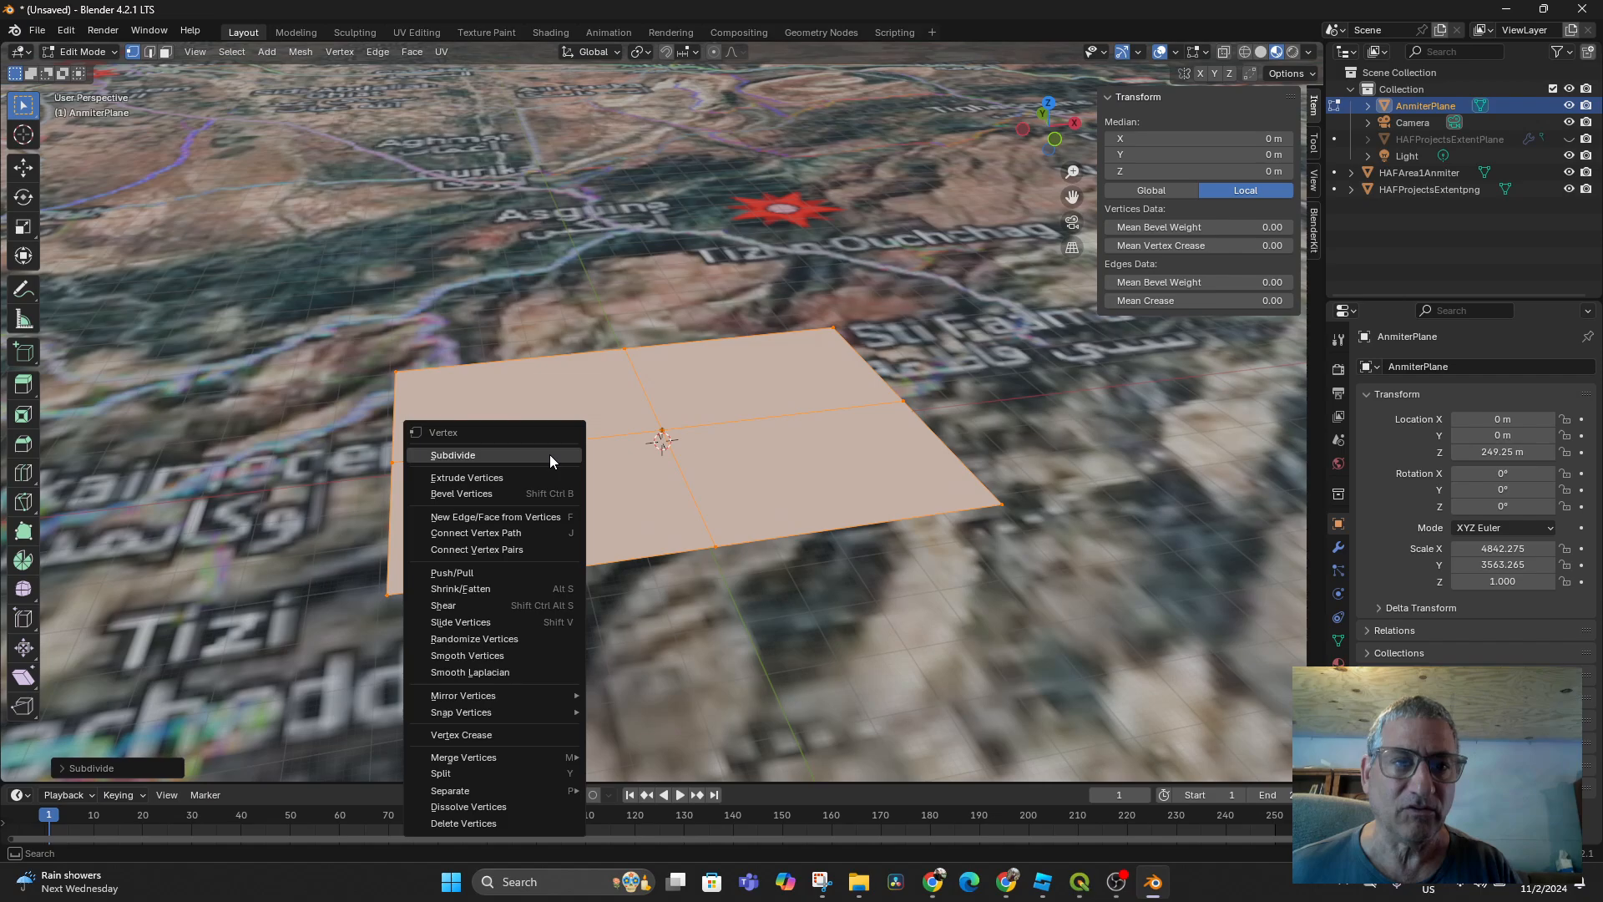
pyautogui.click(550, 455)
pyautogui.rightClick(549, 454)
pyautogui.click(549, 454)
pyautogui.rightClick(550, 455)
pyautogui.click(549, 455)
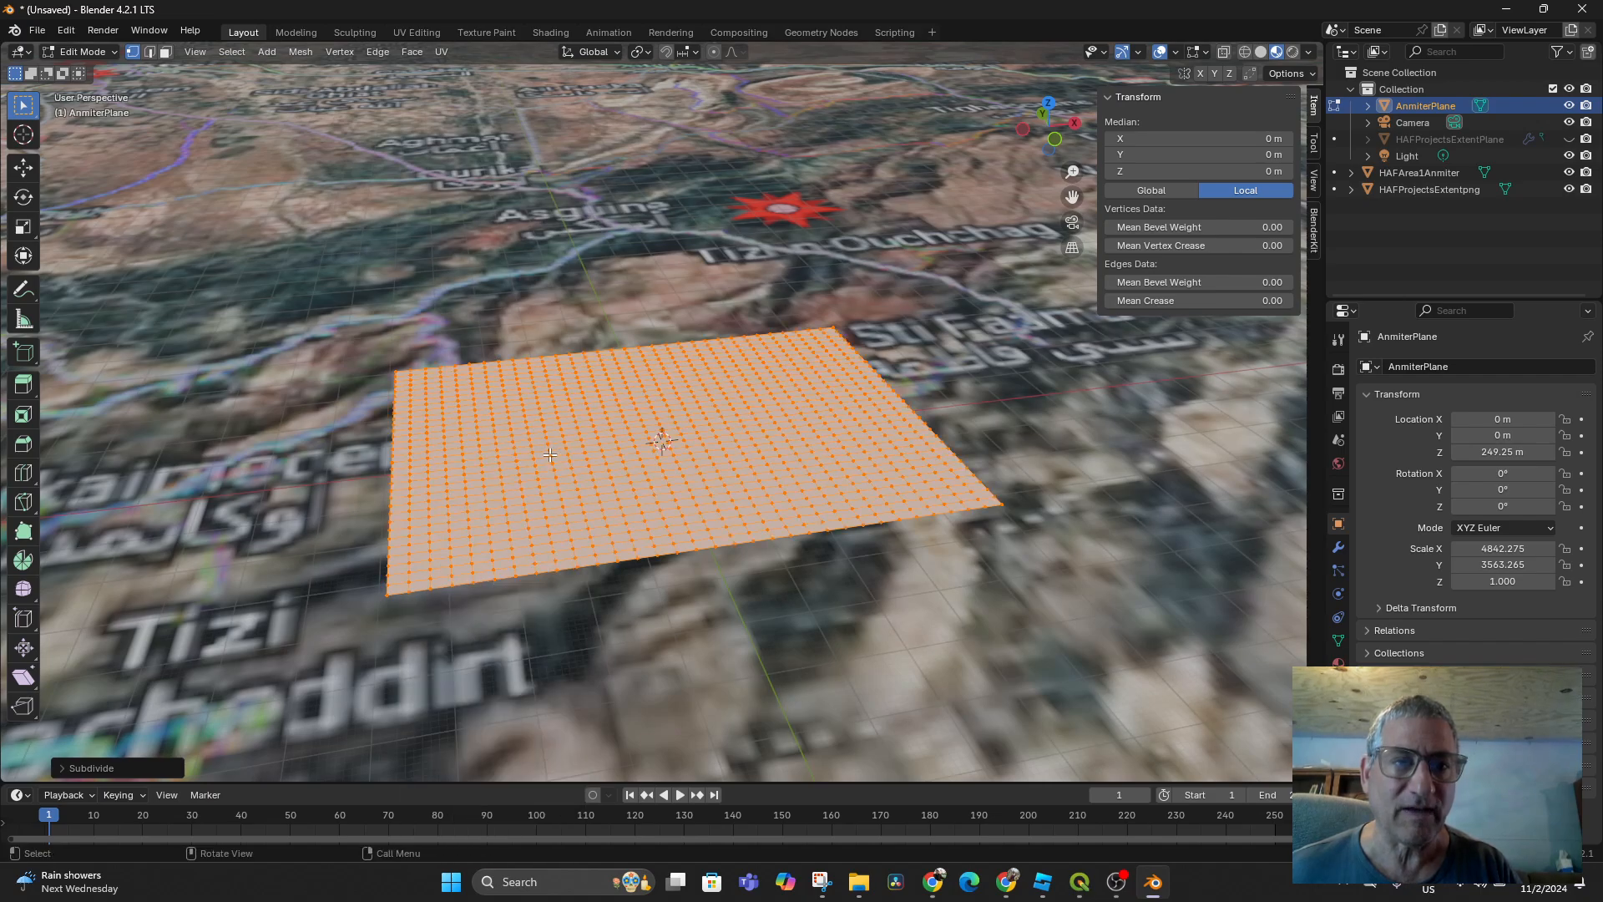
pyautogui.rightClick(550, 454)
pyautogui.click(551, 454)
pyautogui.rightClick(551, 454)
pyautogui.click(551, 455)
pyautogui.rightClick(552, 454)
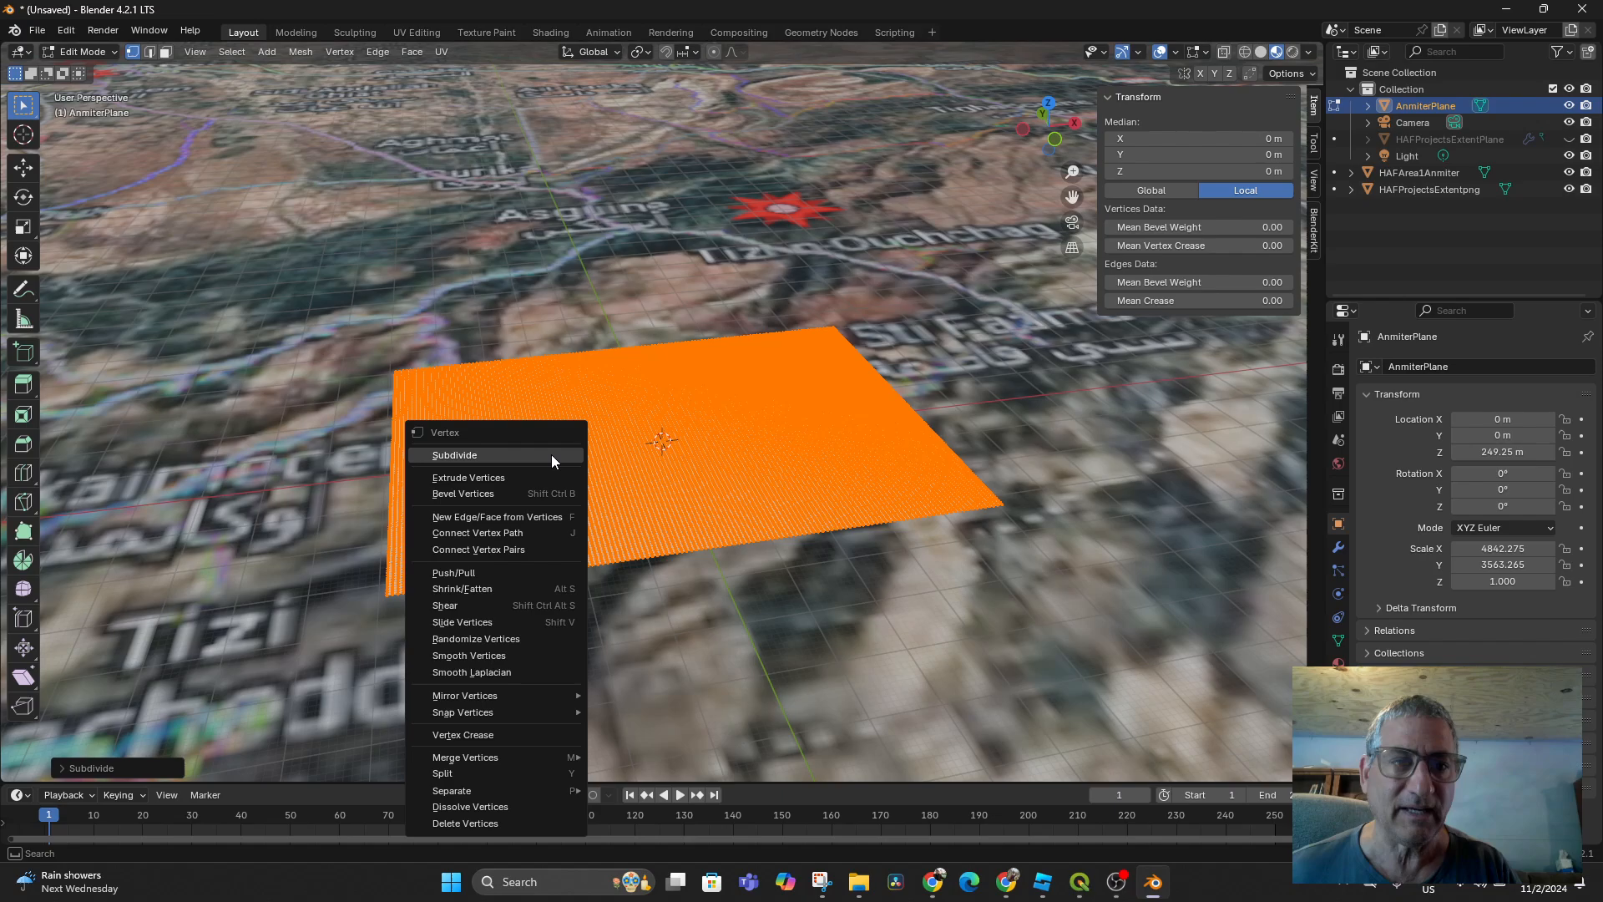
pyautogui.click(551, 454)
pyautogui.rightClick(551, 454)
pyautogui.click(551, 454)
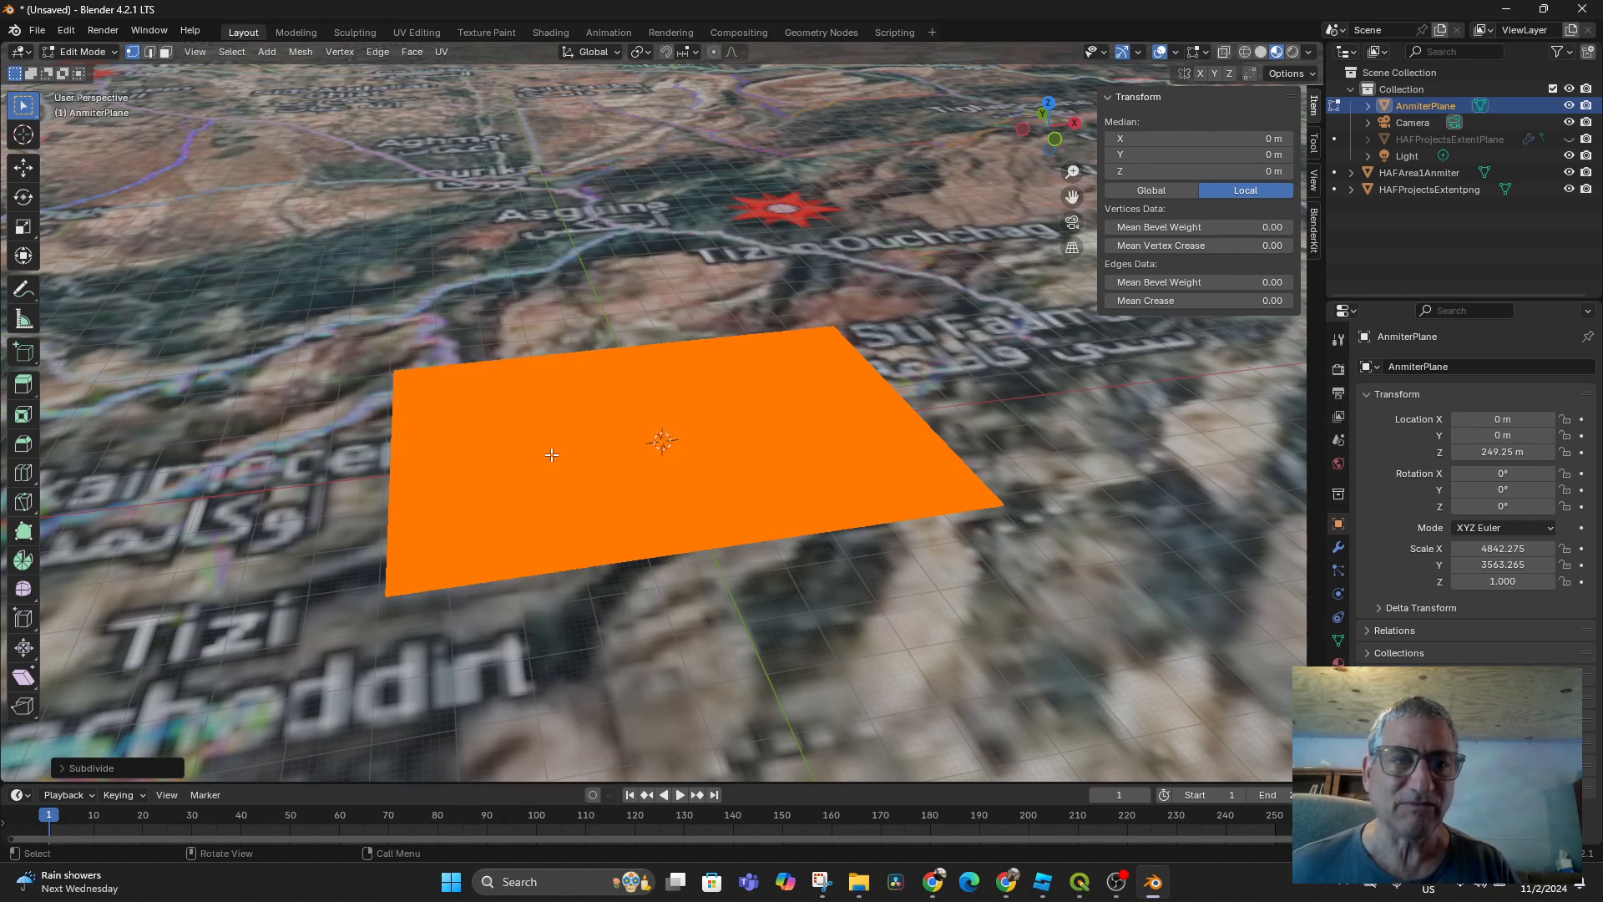
pyautogui.click(102, 53)
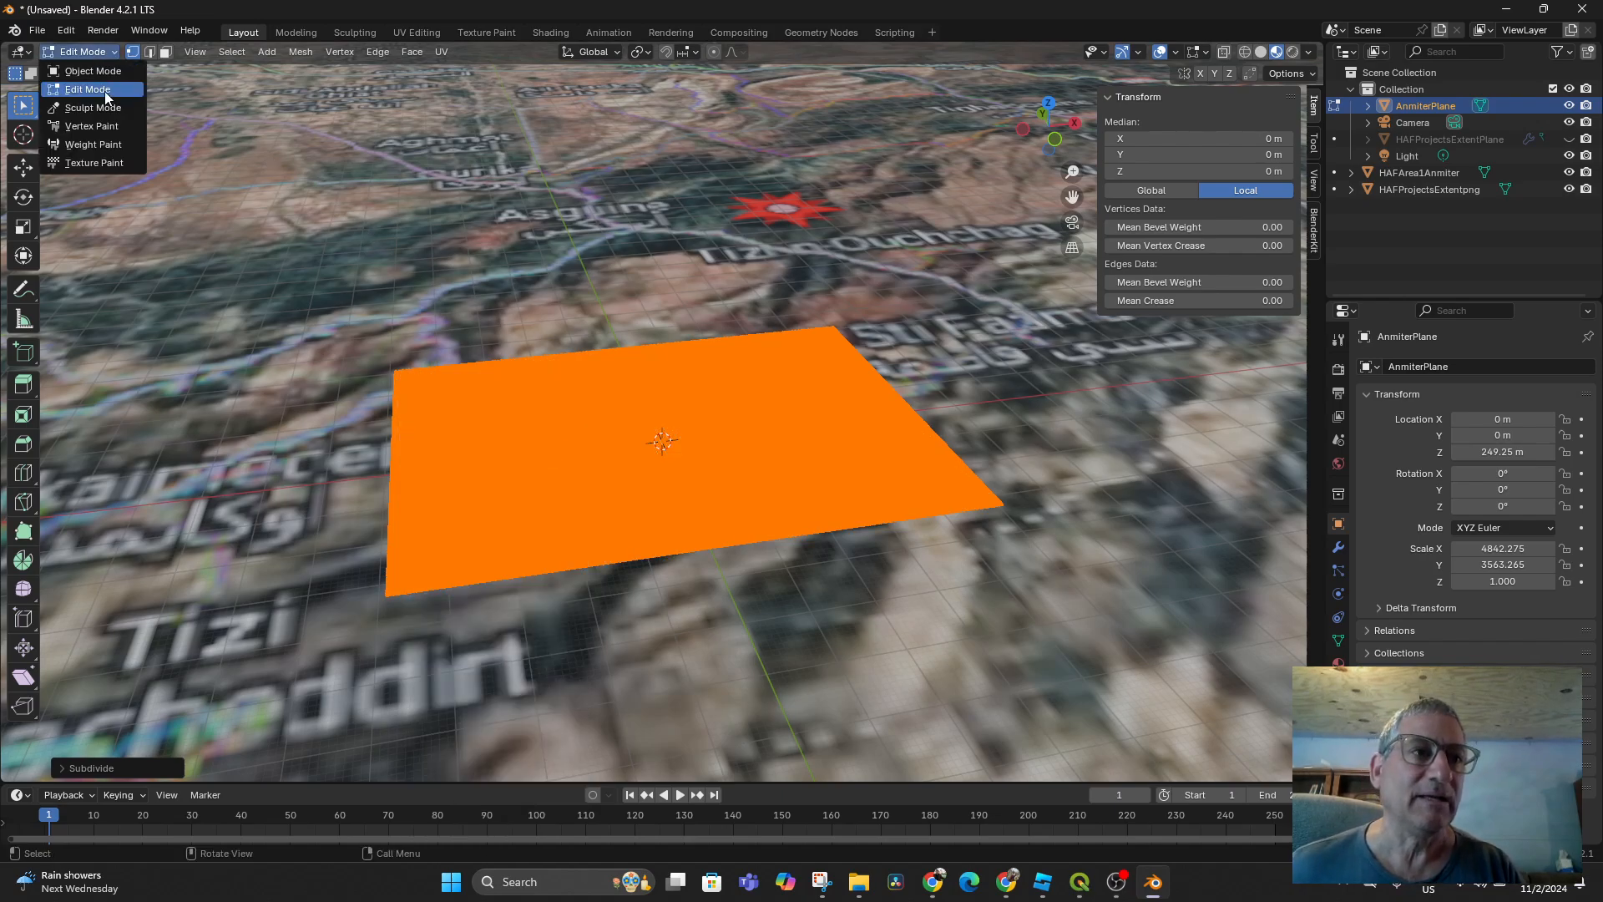
pyautogui.click(102, 72)
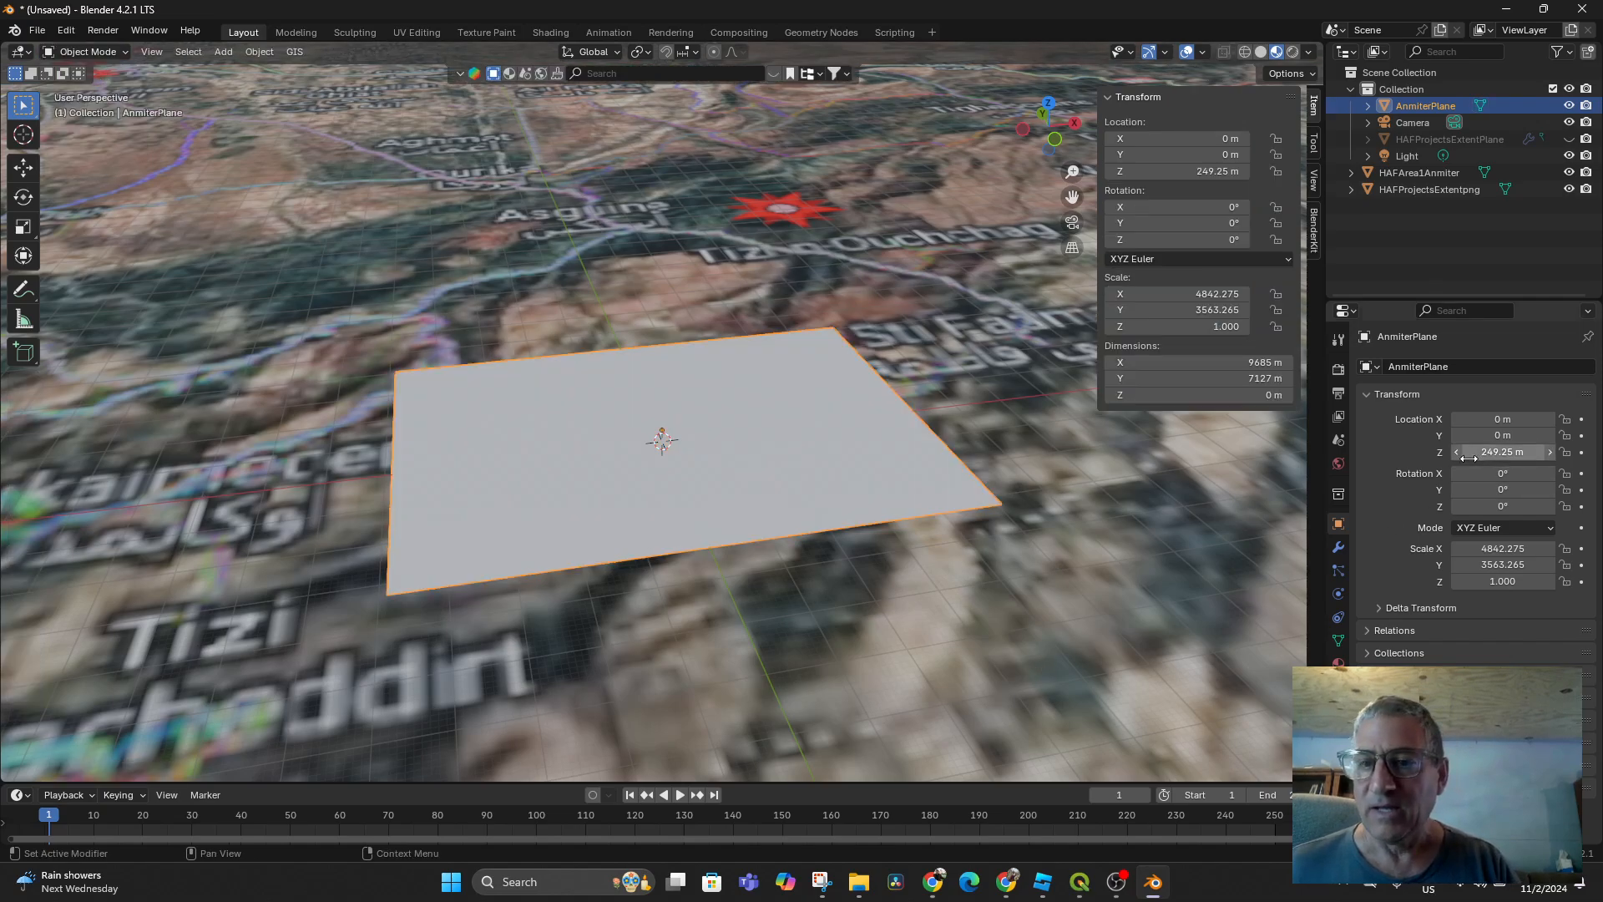
# Add a Displace modifier to AnmiterPlane using the HAFAnimter texture
pyautogui.click(1243, 53)
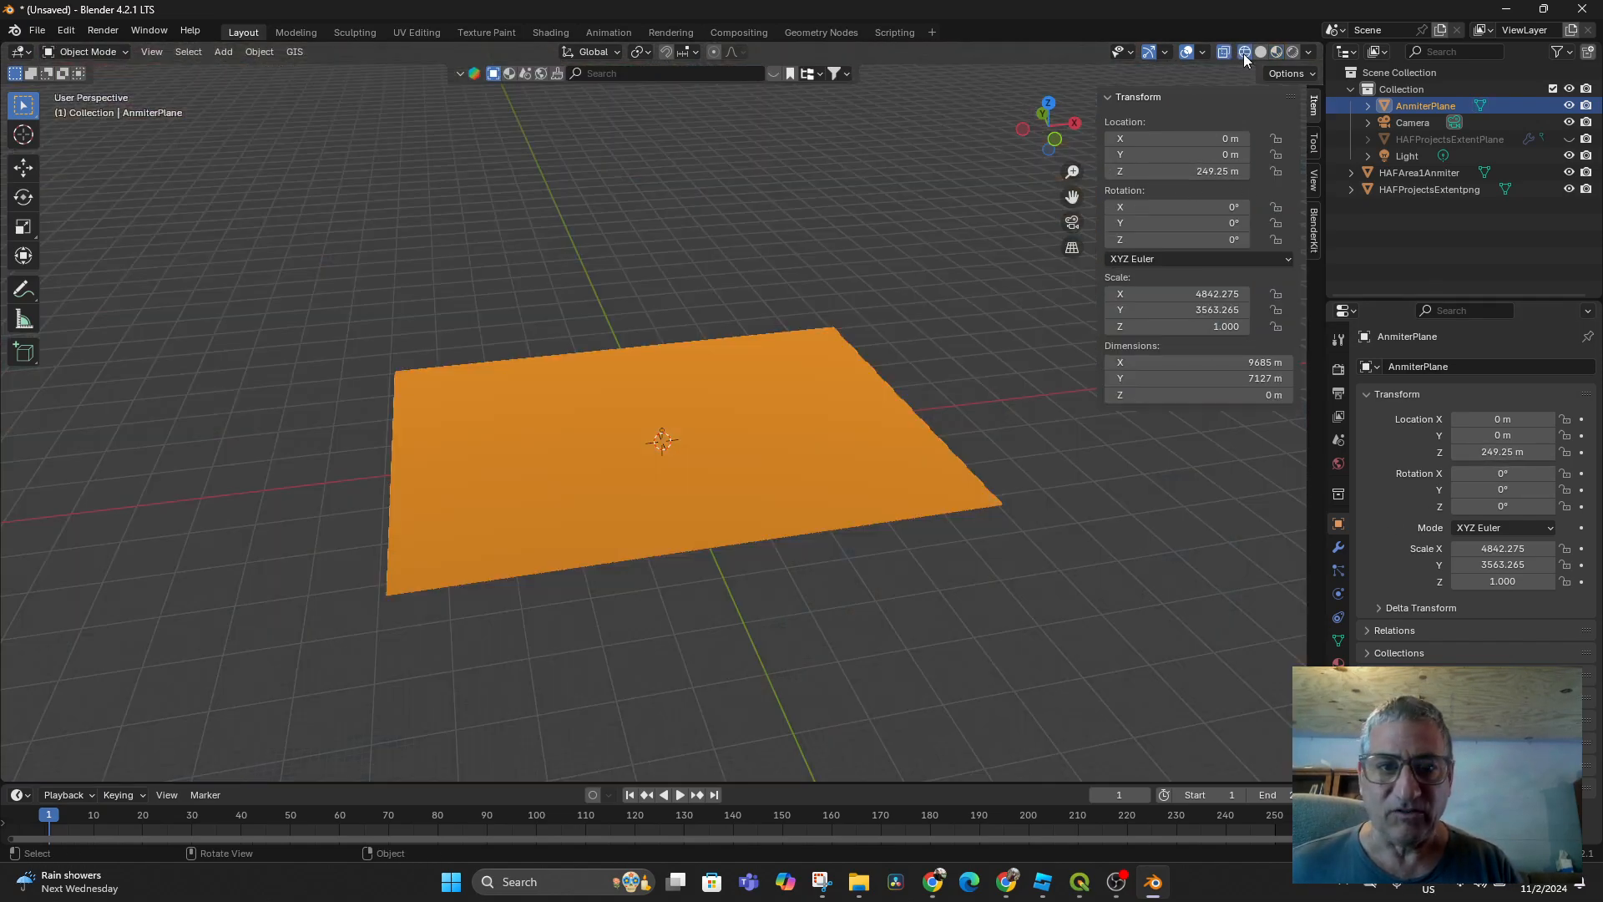
pyautogui.click(1261, 53)
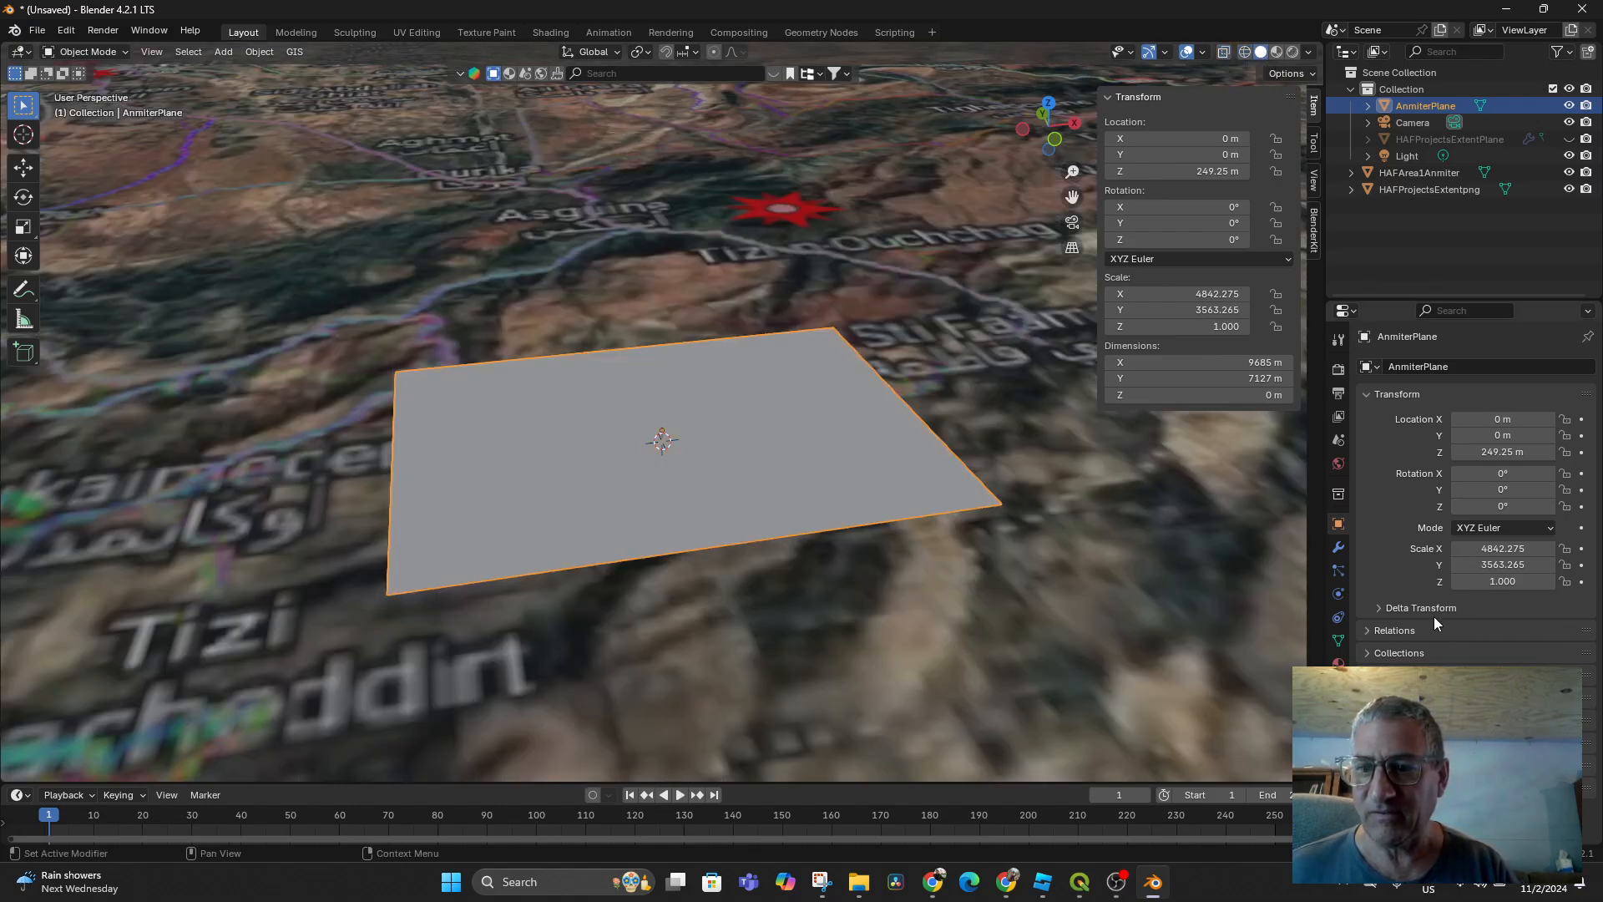
pyautogui.click(1337, 549)
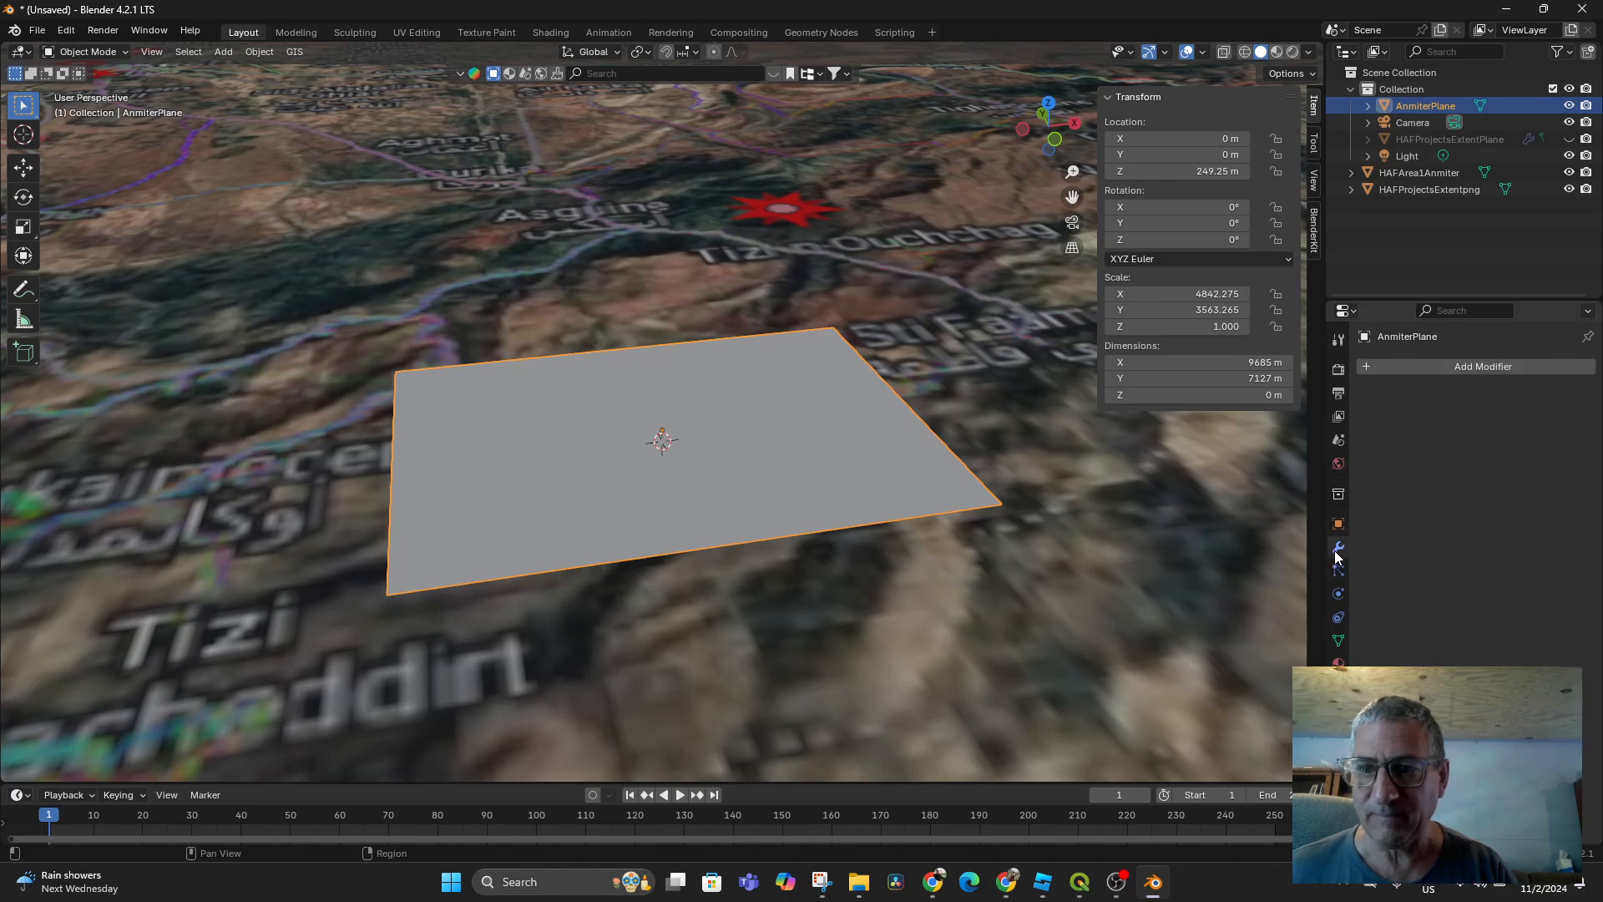
pyautogui.click(1457, 372)
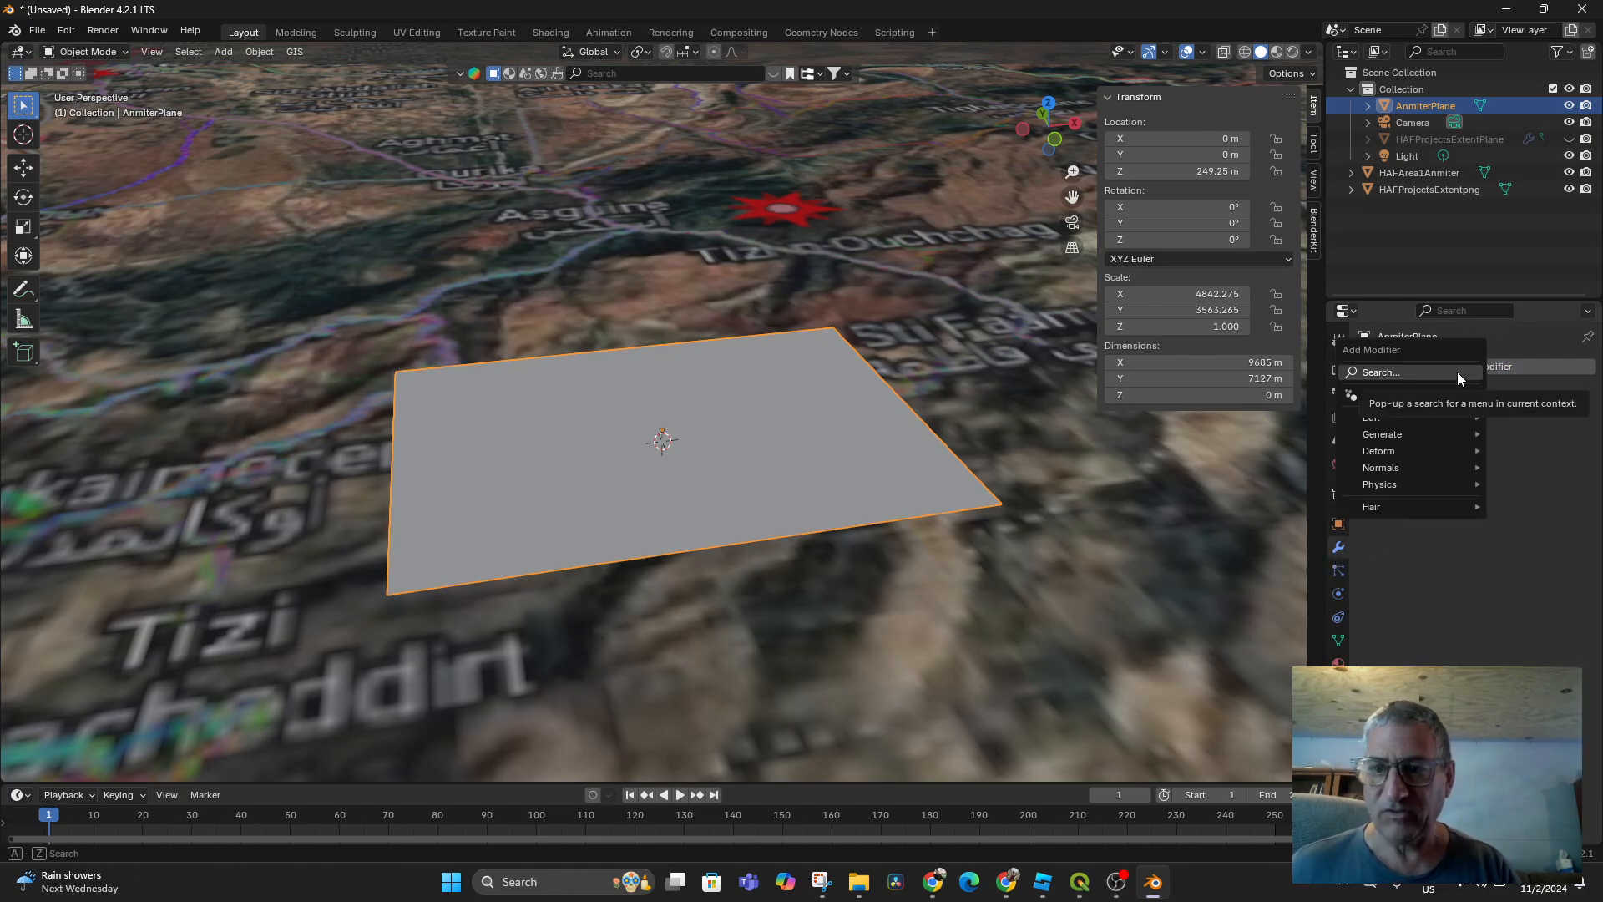
pyautogui.click(1431, 367)
pyautogui.write('d')
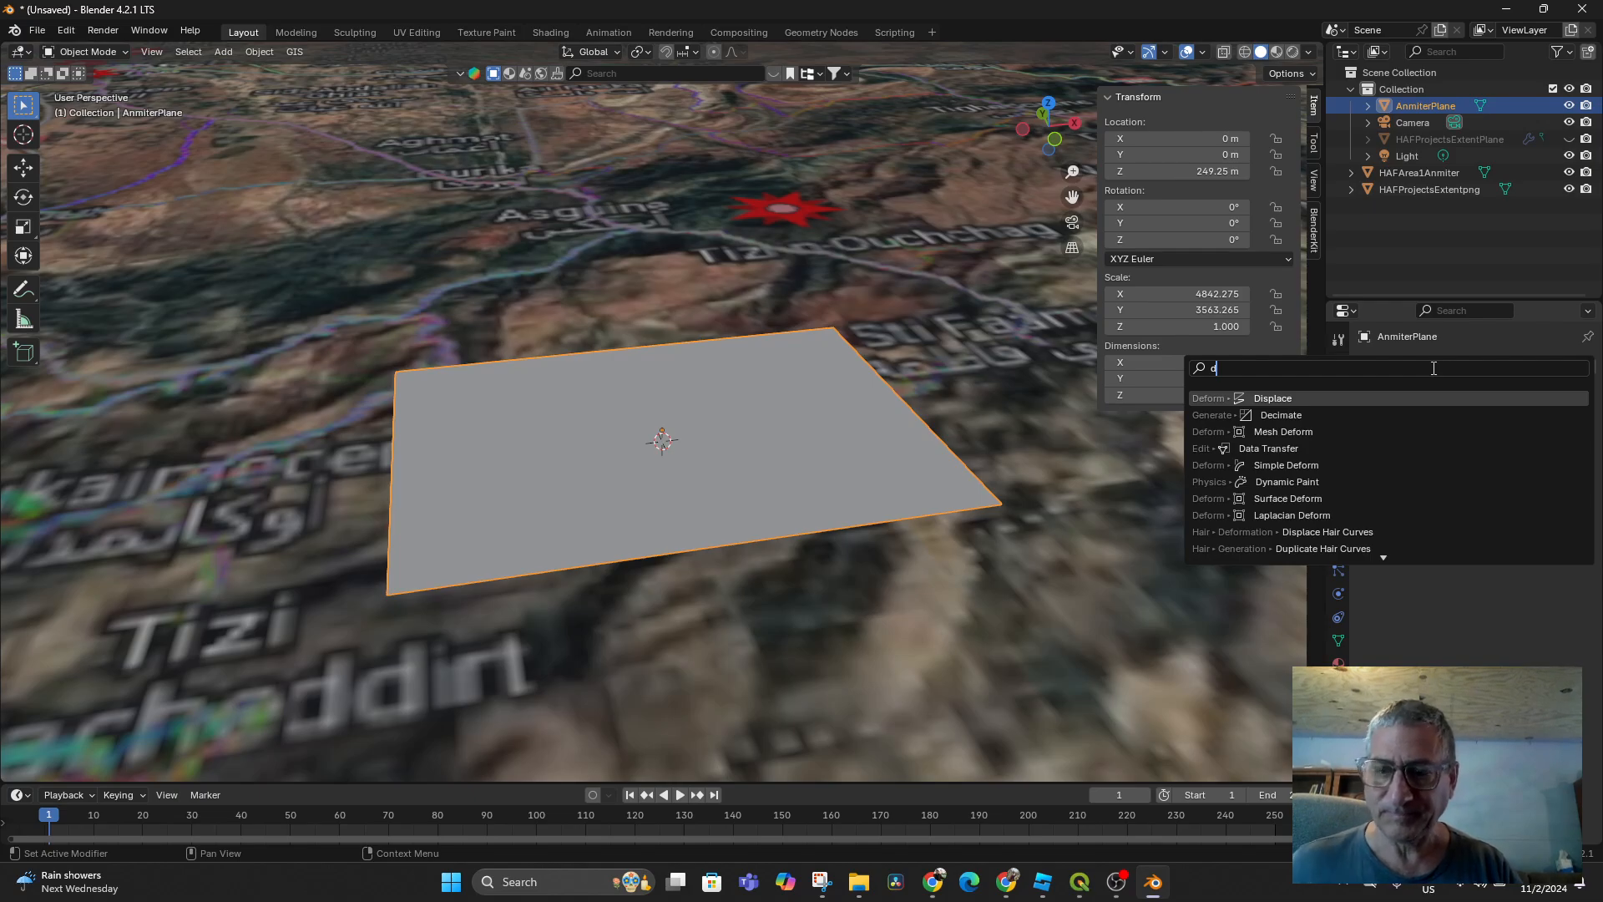
pyautogui.click(1387, 398)
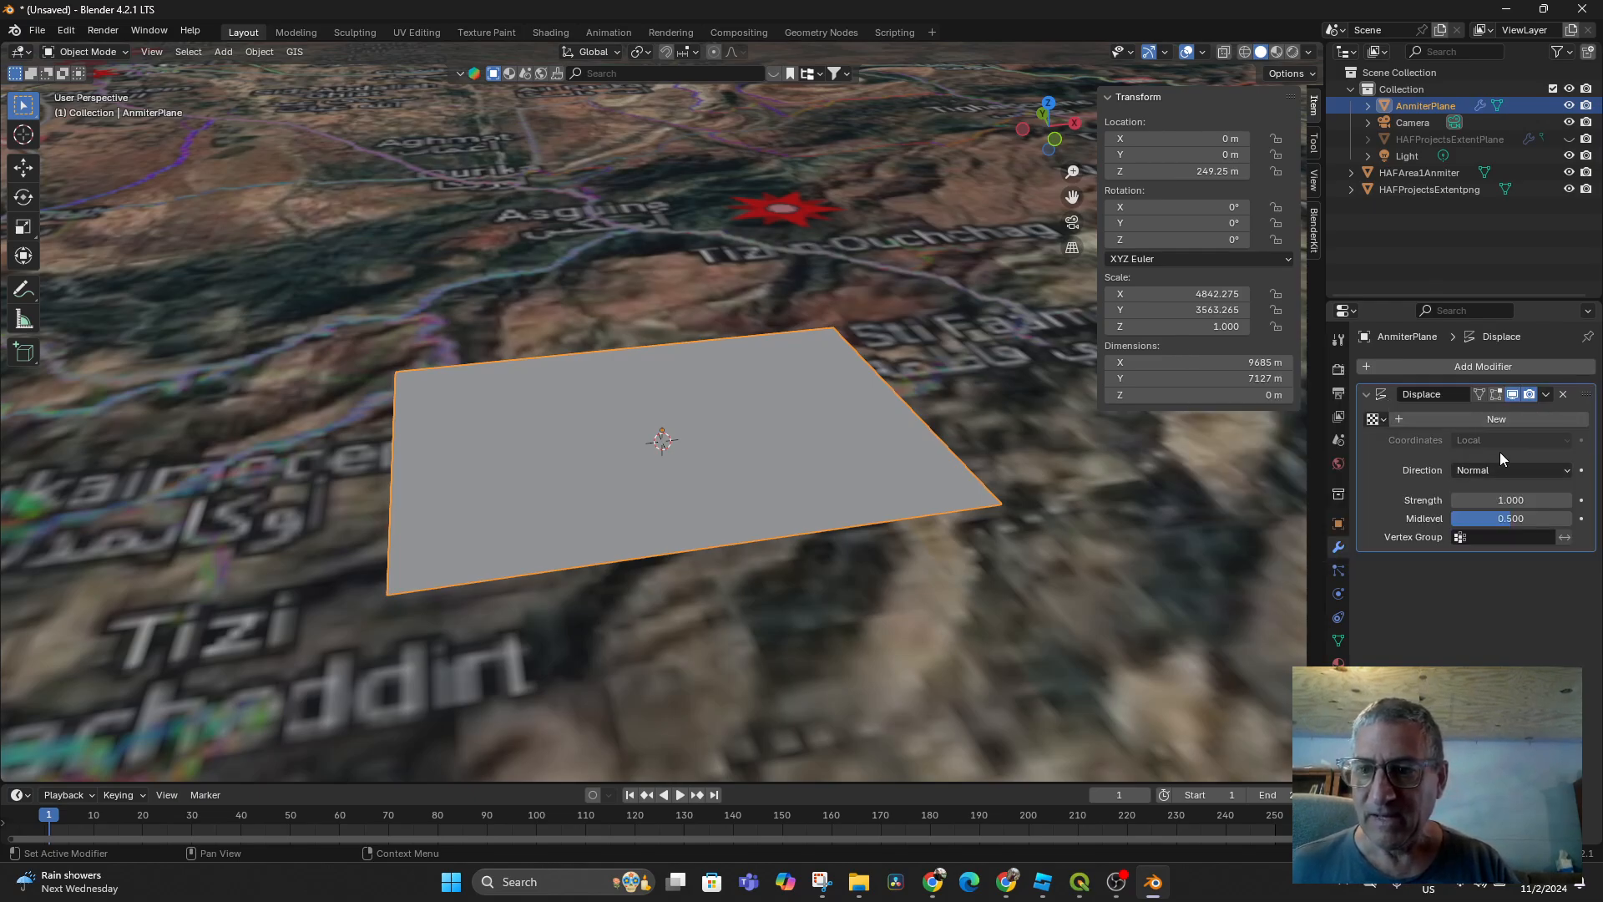
pyautogui.click(1385, 420)
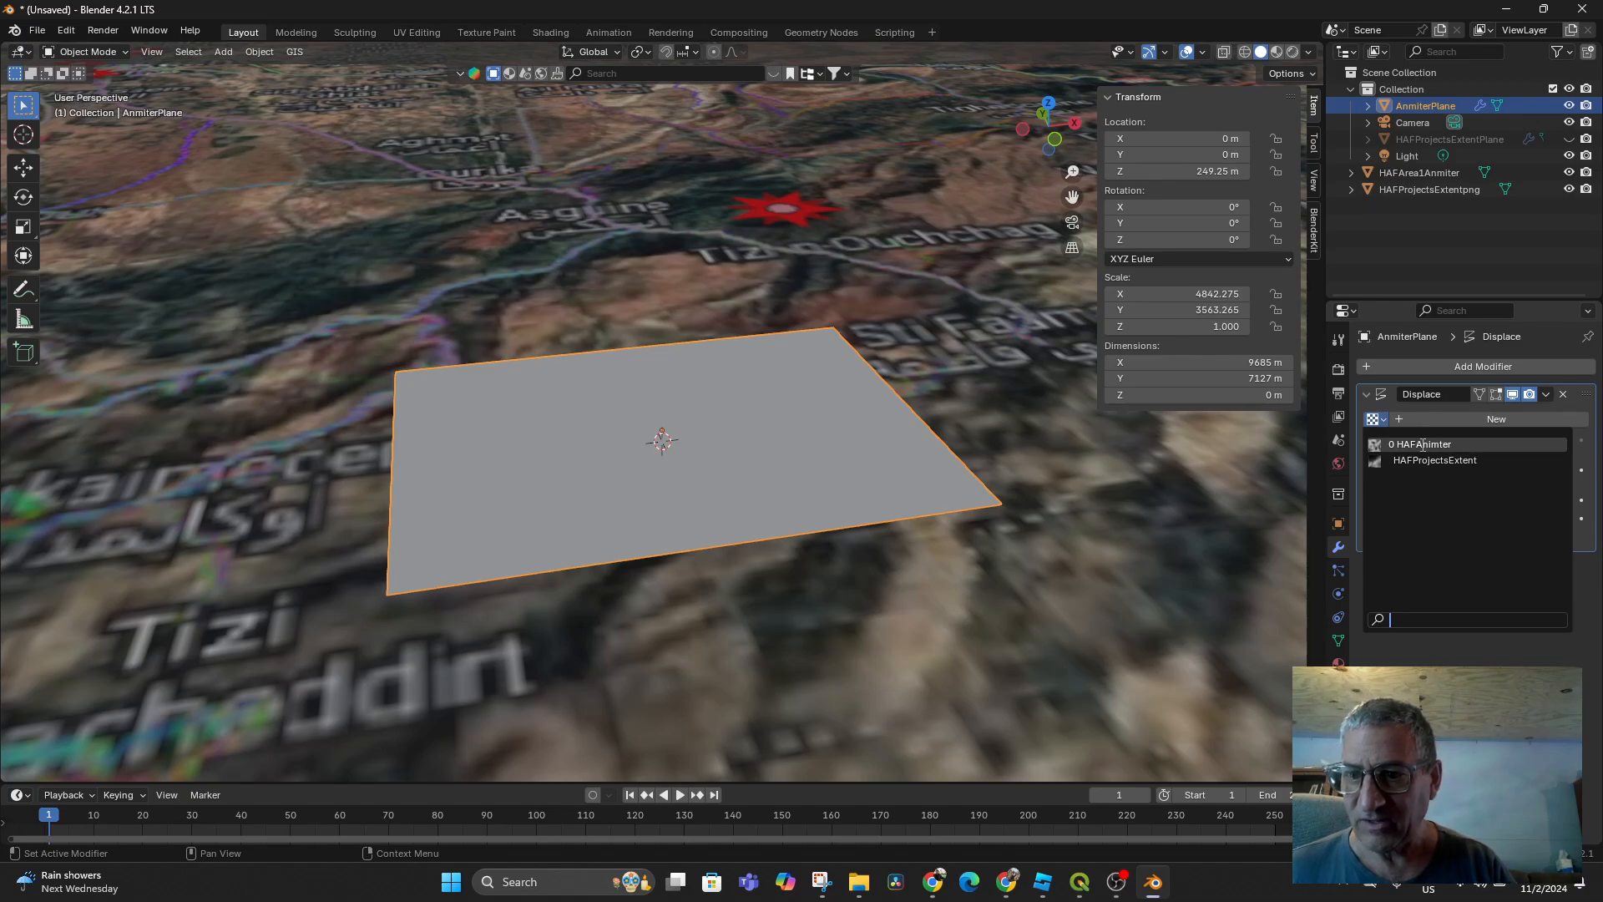
pyautogui.click(1422, 444)
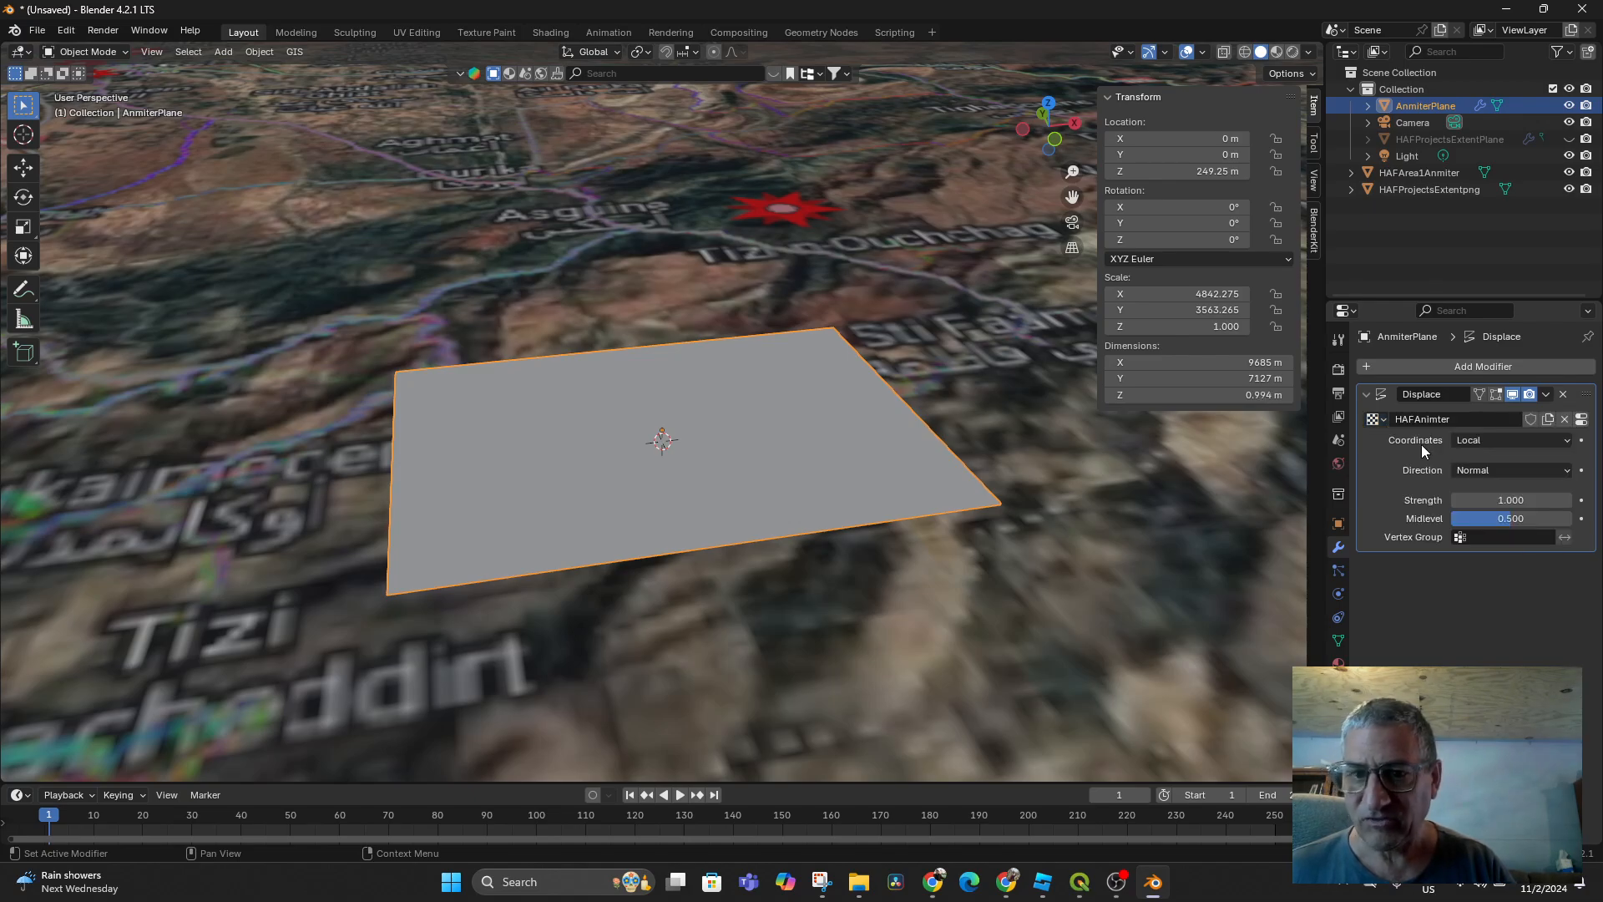
# Set the displacement strength to 100 and hide the HAFArea1Anmiter plane
pyautogui.click(1512, 500)
pyautogui.write('36.3')
pyautogui.press('Return')
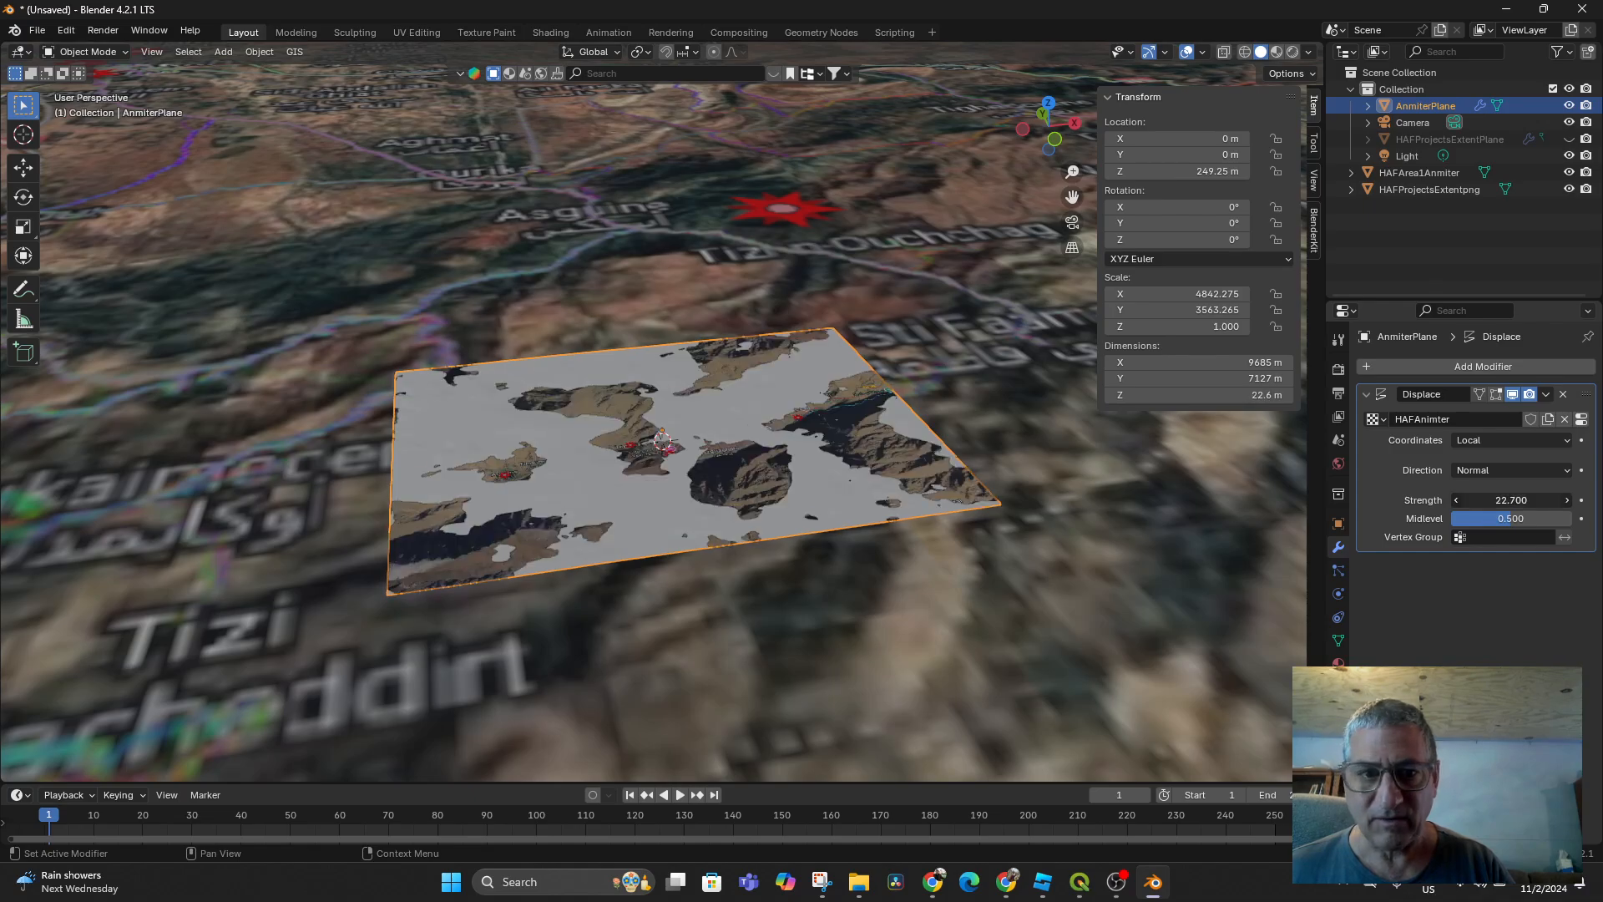
pyautogui.moveTo(1545, 500); pyautogui.dragTo(1595, 500)
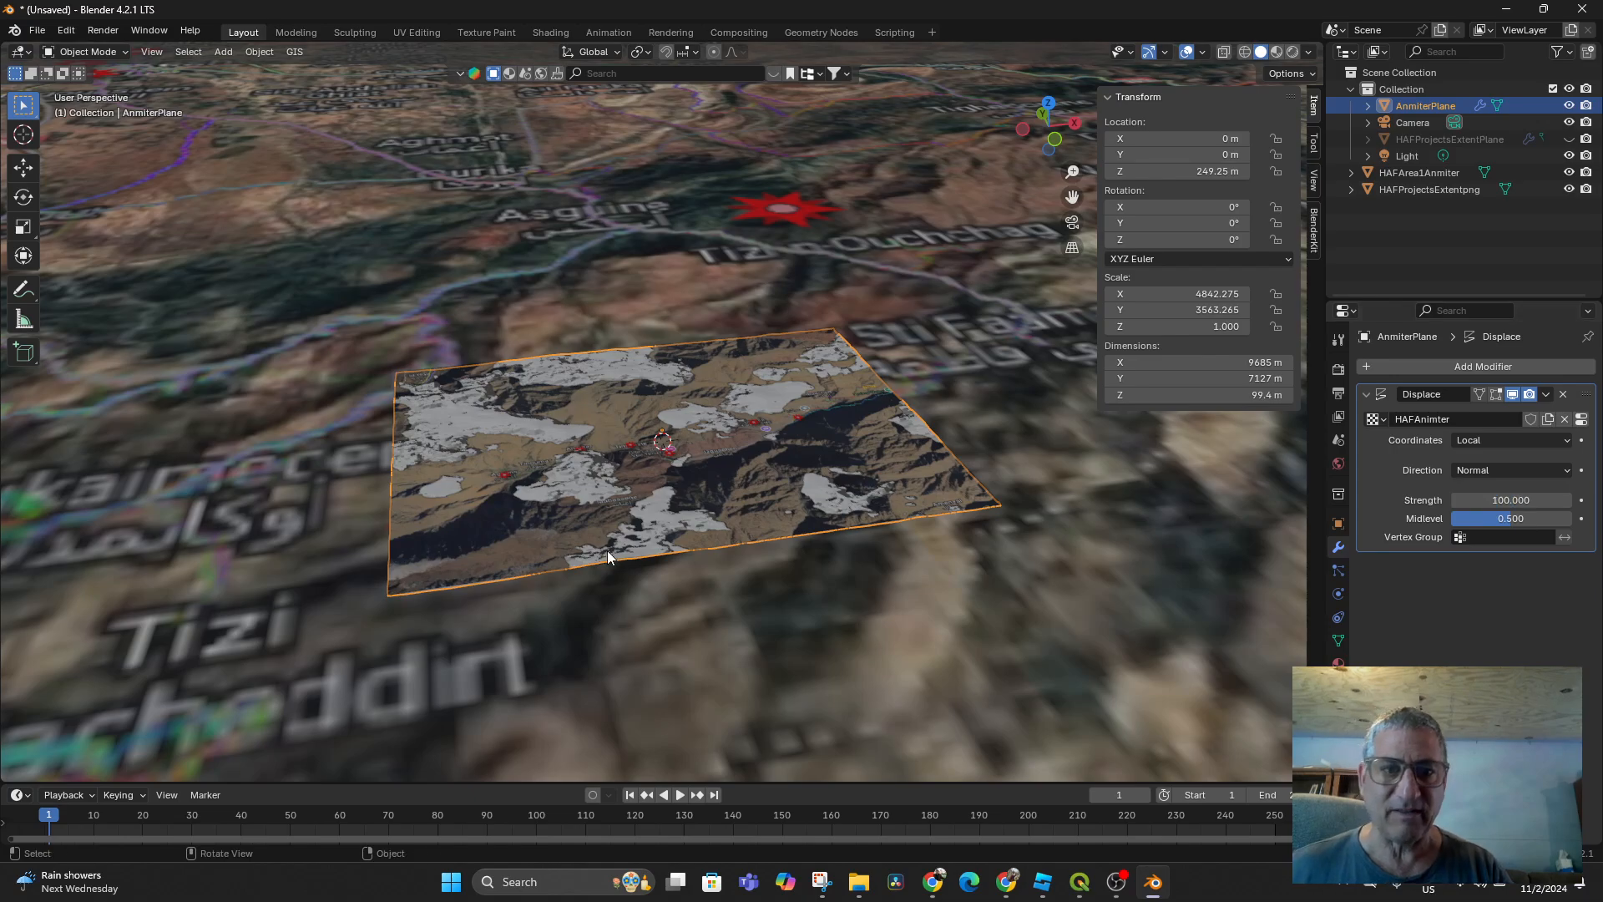
pyautogui.moveTo(608, 549); pyautogui.dragTo(682, 537, button='middle')
pyautogui.scroll(3, 653, 533)
pyautogui.scroll(-5, 869, 458)
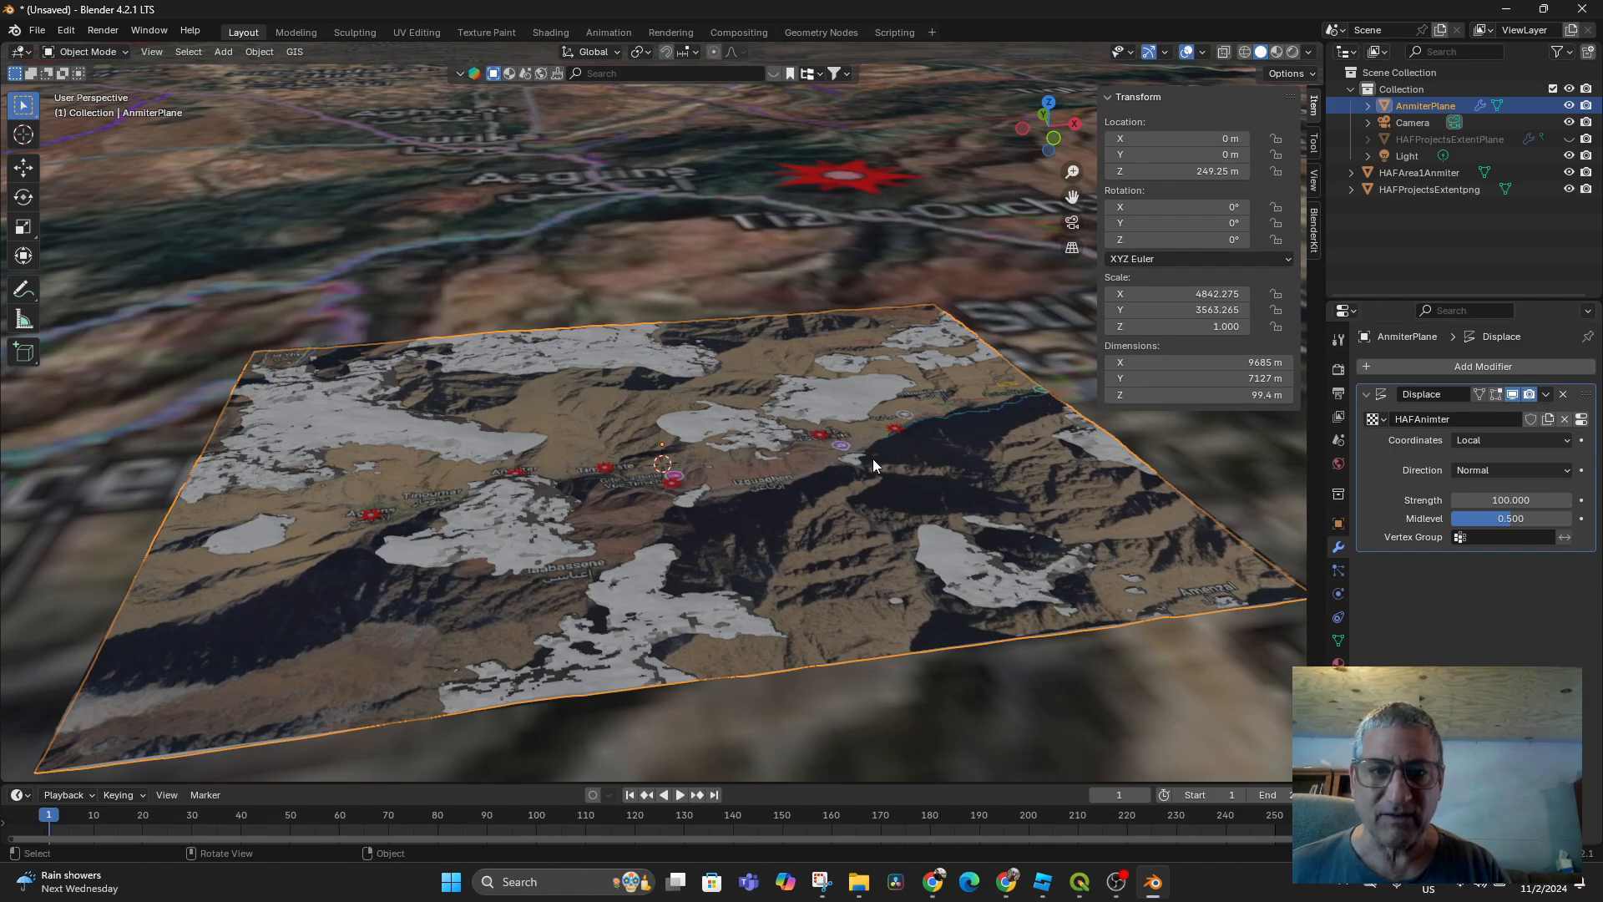
pyautogui.click(1569, 172)
pyautogui.scroll(2, 1063, 401)
pyautogui.scroll(-2, 1051, 409)
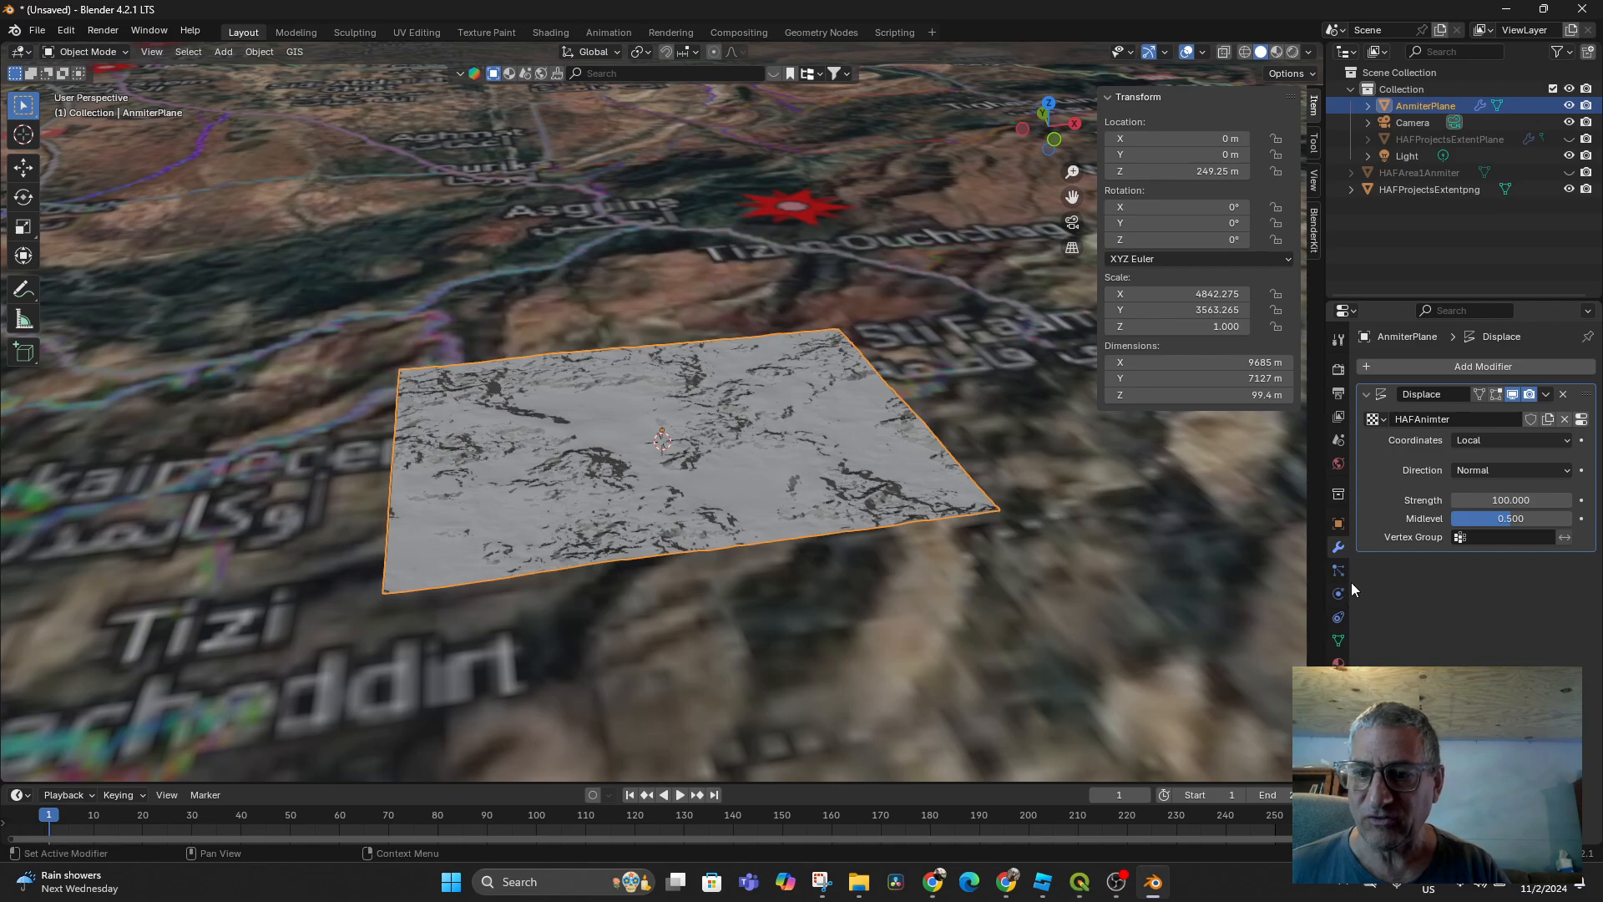
# Create a new AnmiterPlane material with HAFArea1Anmiter.png as its Base Color image texture
pyautogui.click(1339, 663)
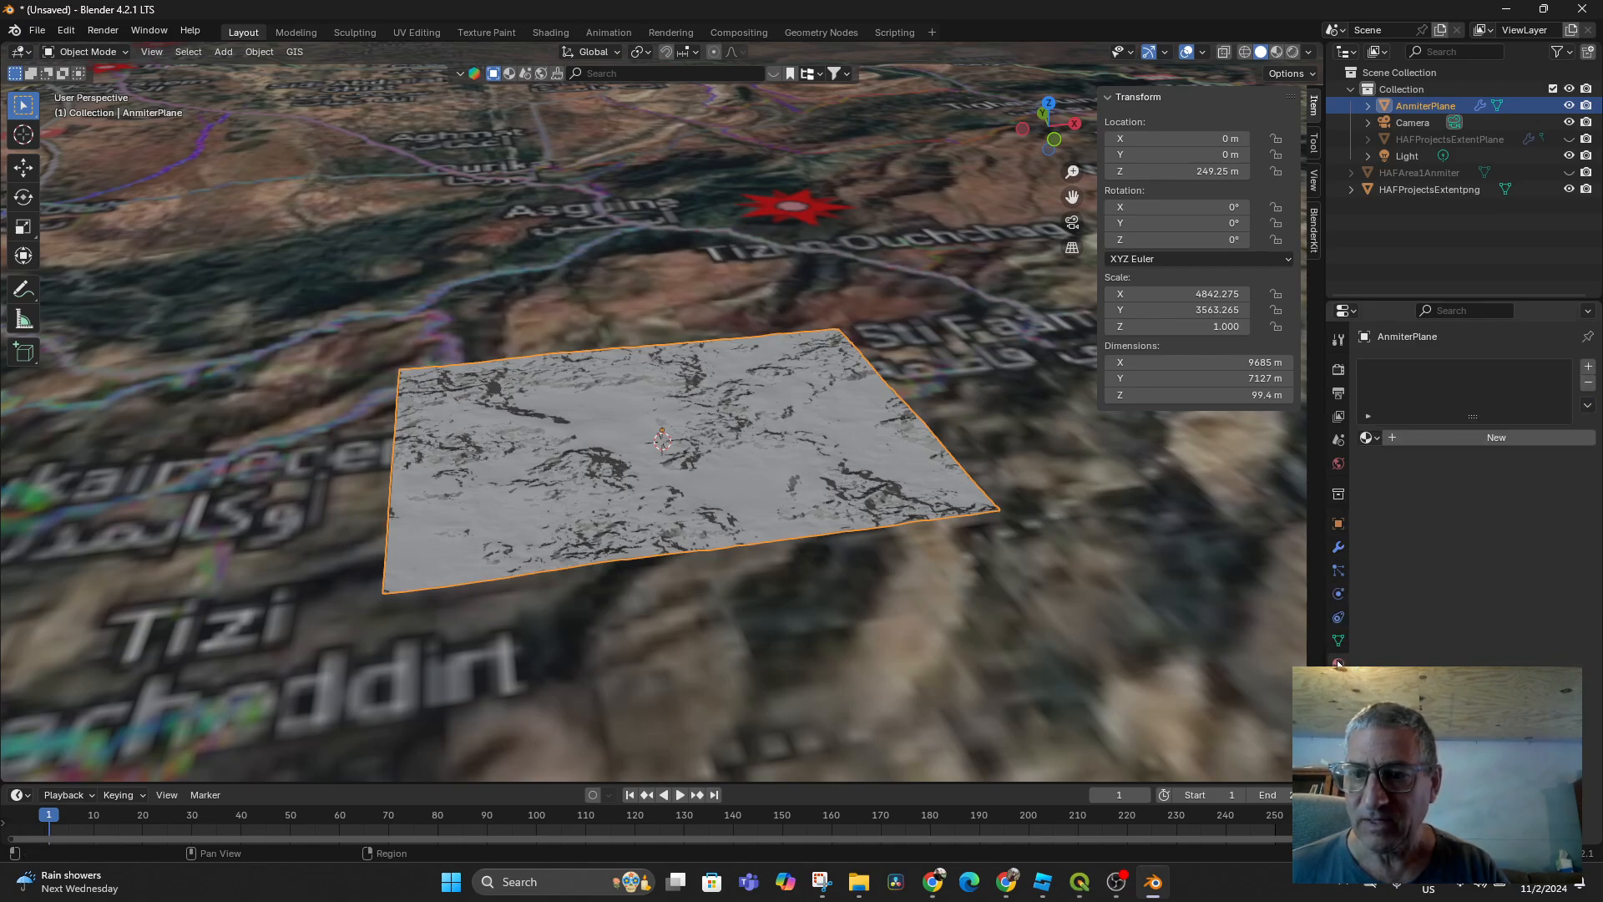
pyautogui.click(1394, 438)
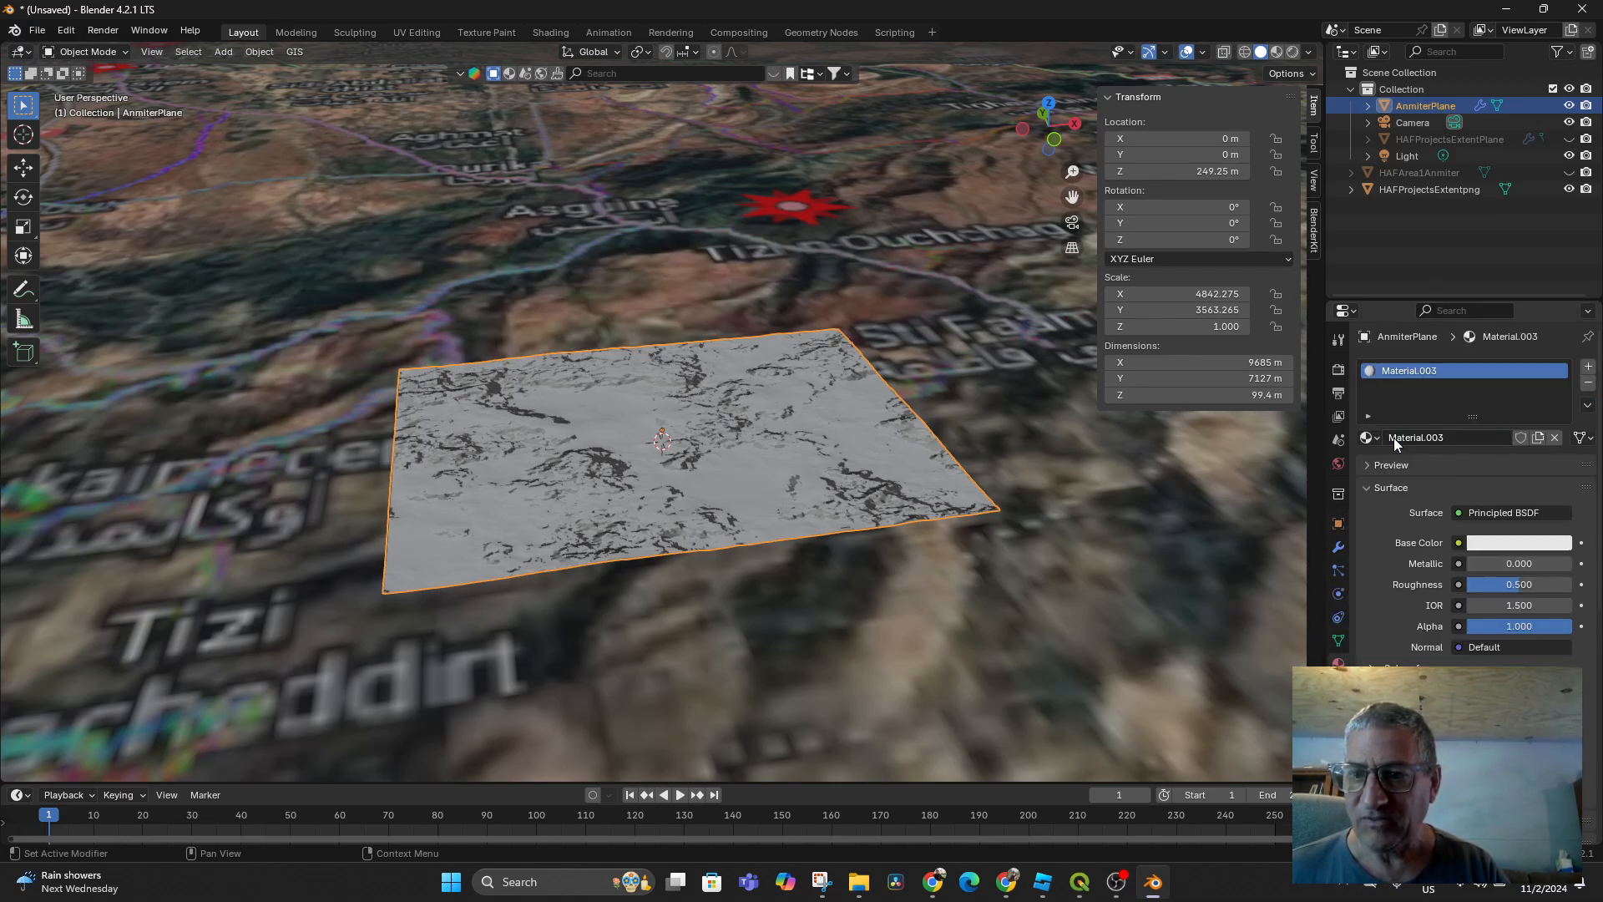
pyautogui.click(1458, 543)
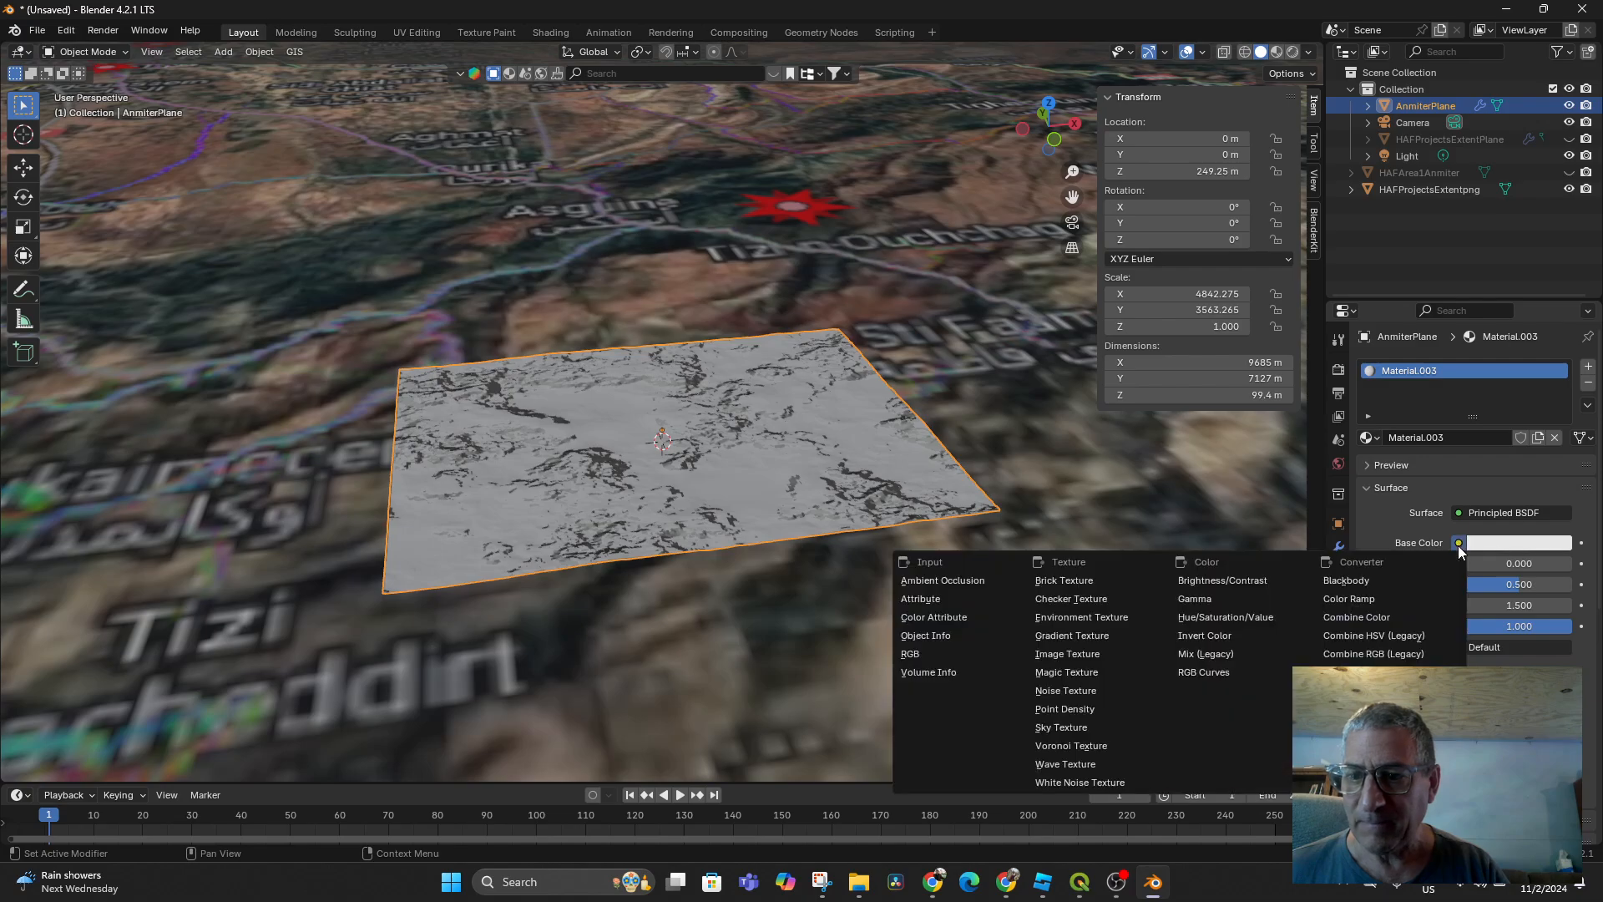
pyautogui.click(1057, 657)
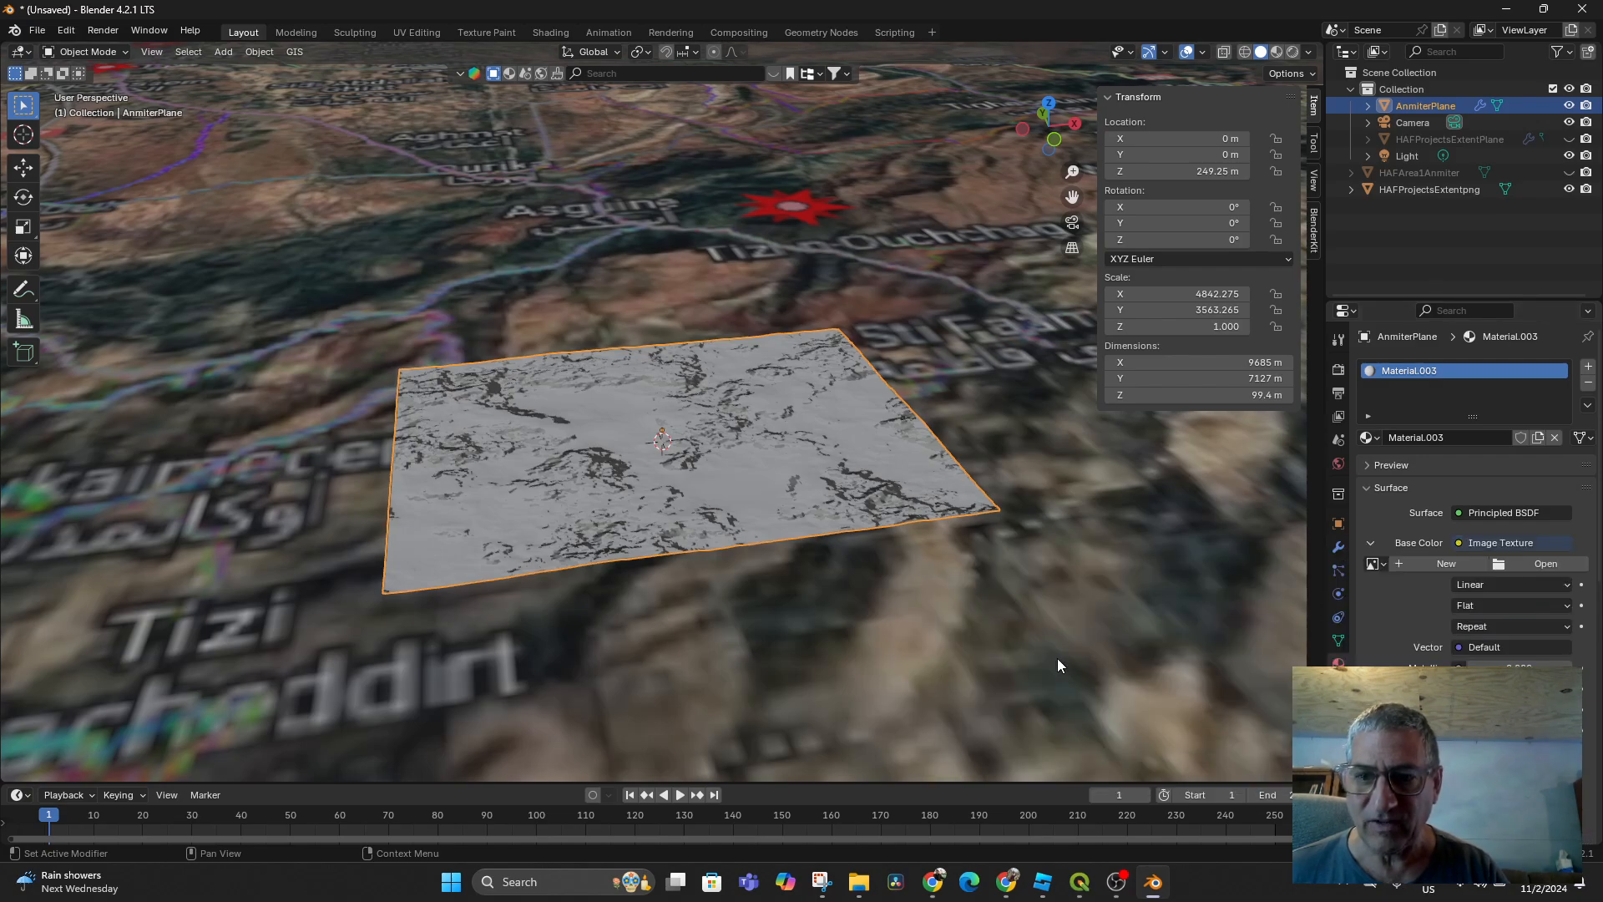
pyautogui.click(1531, 565)
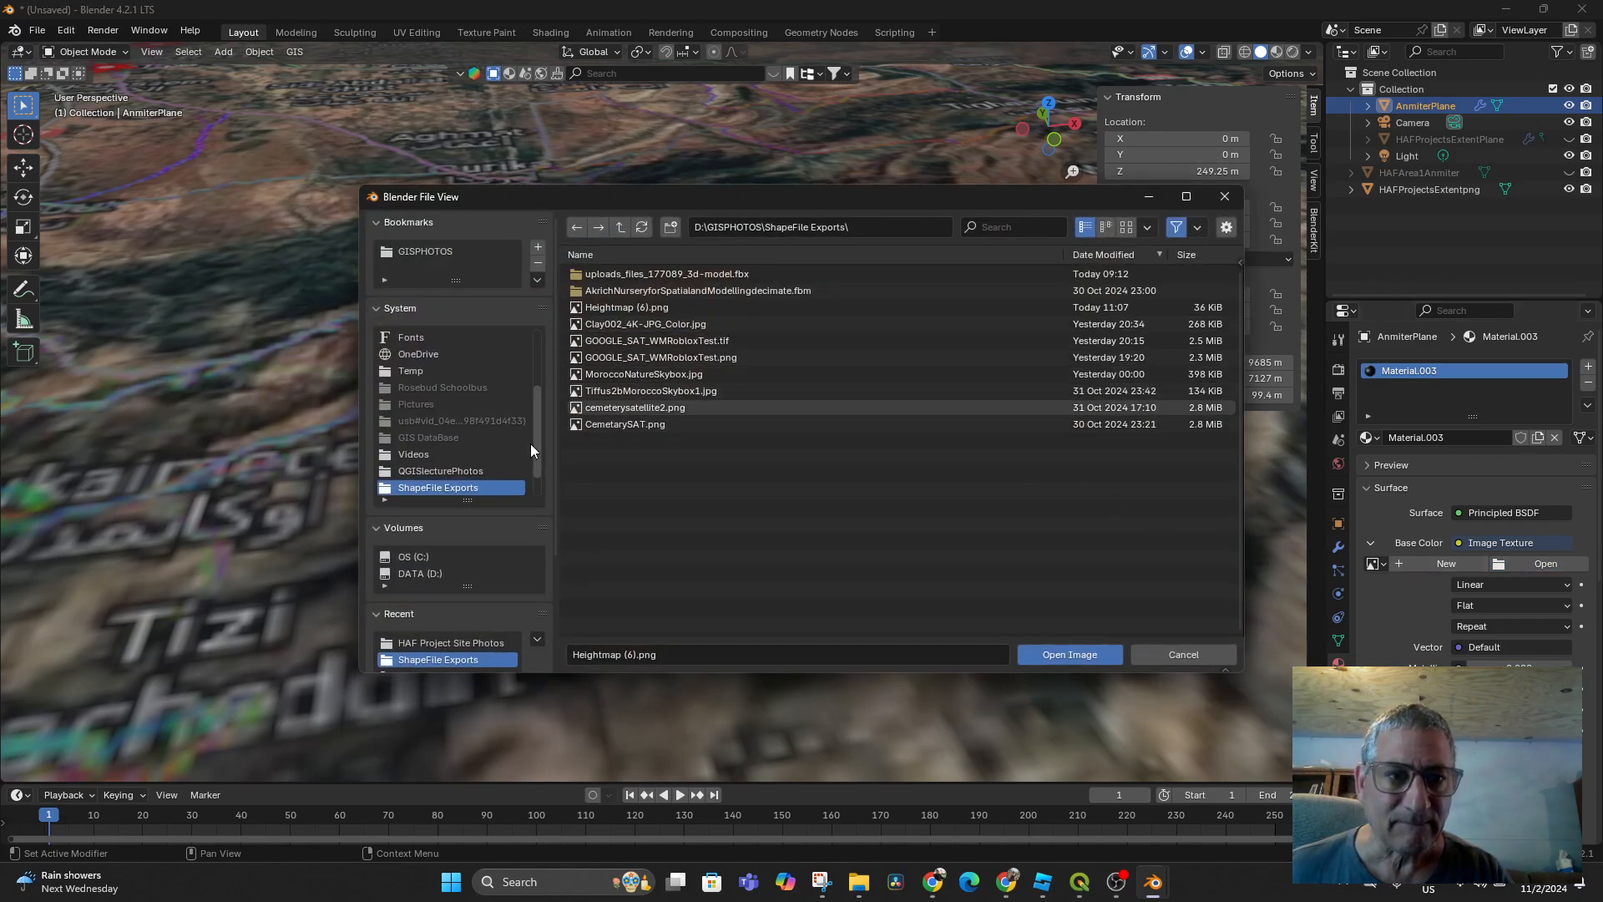
pyautogui.click(444, 643)
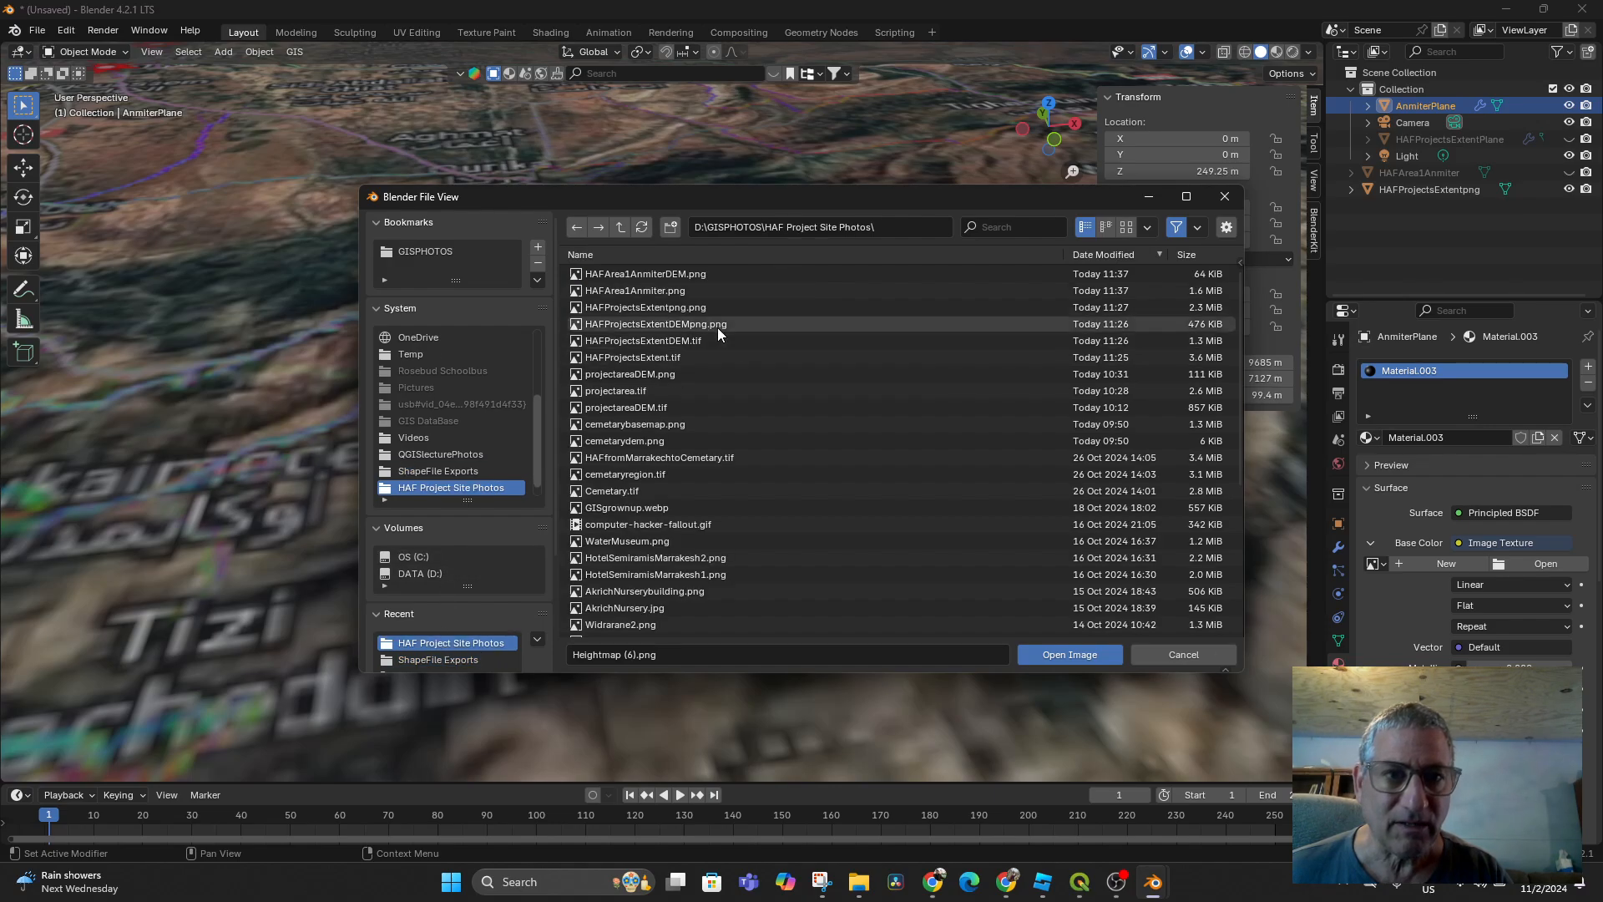
pyautogui.click(670, 290)
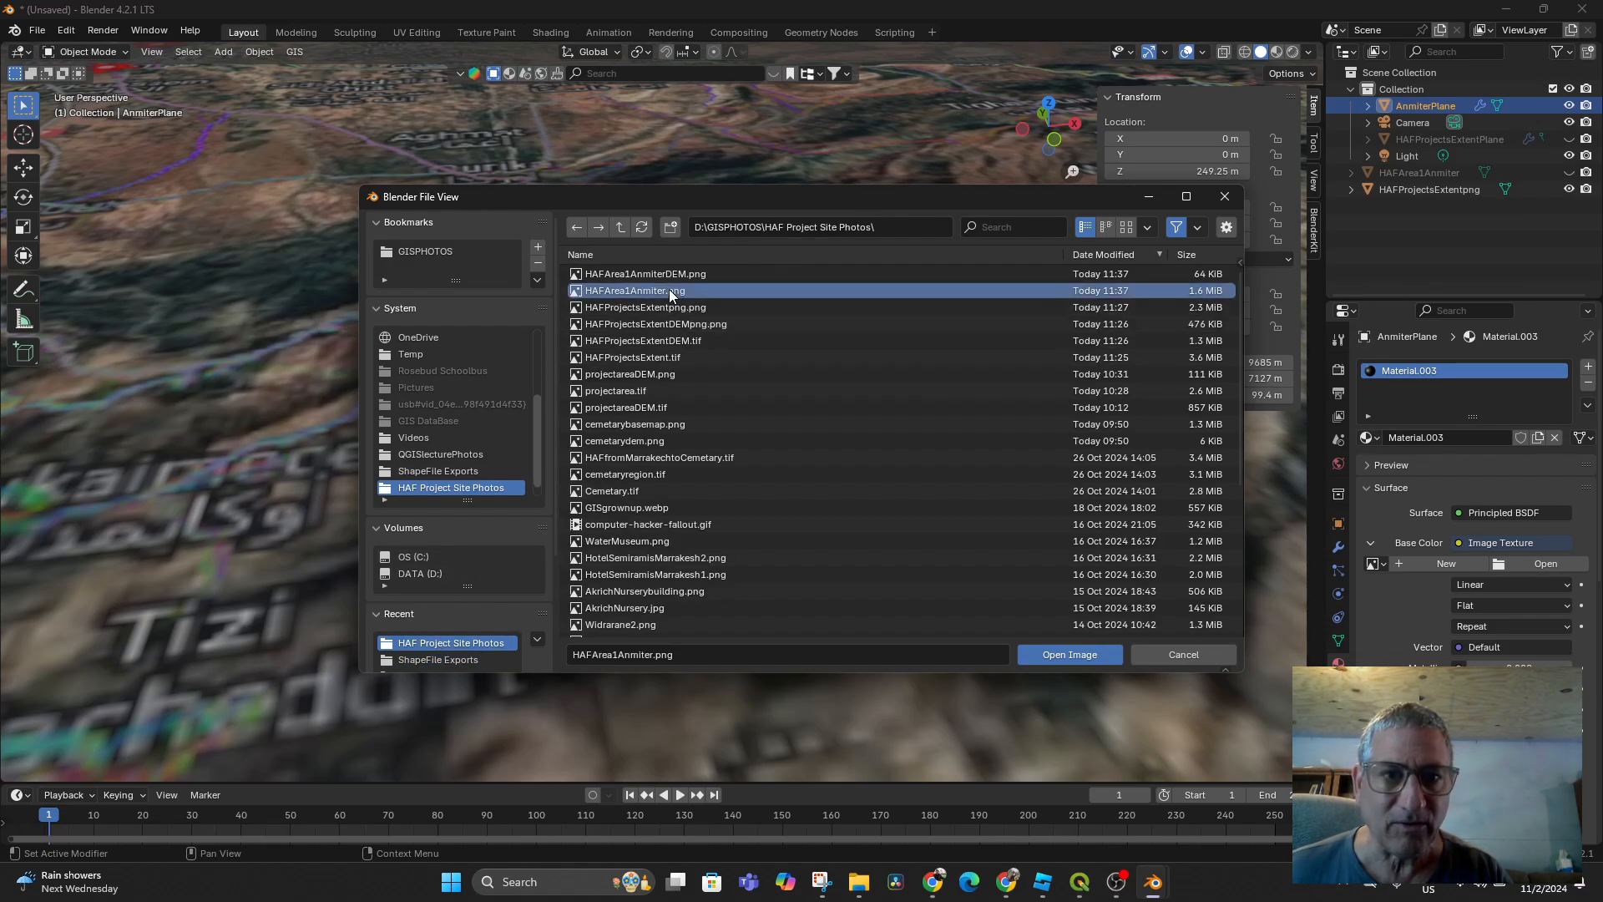
pyautogui.click(1071, 659)
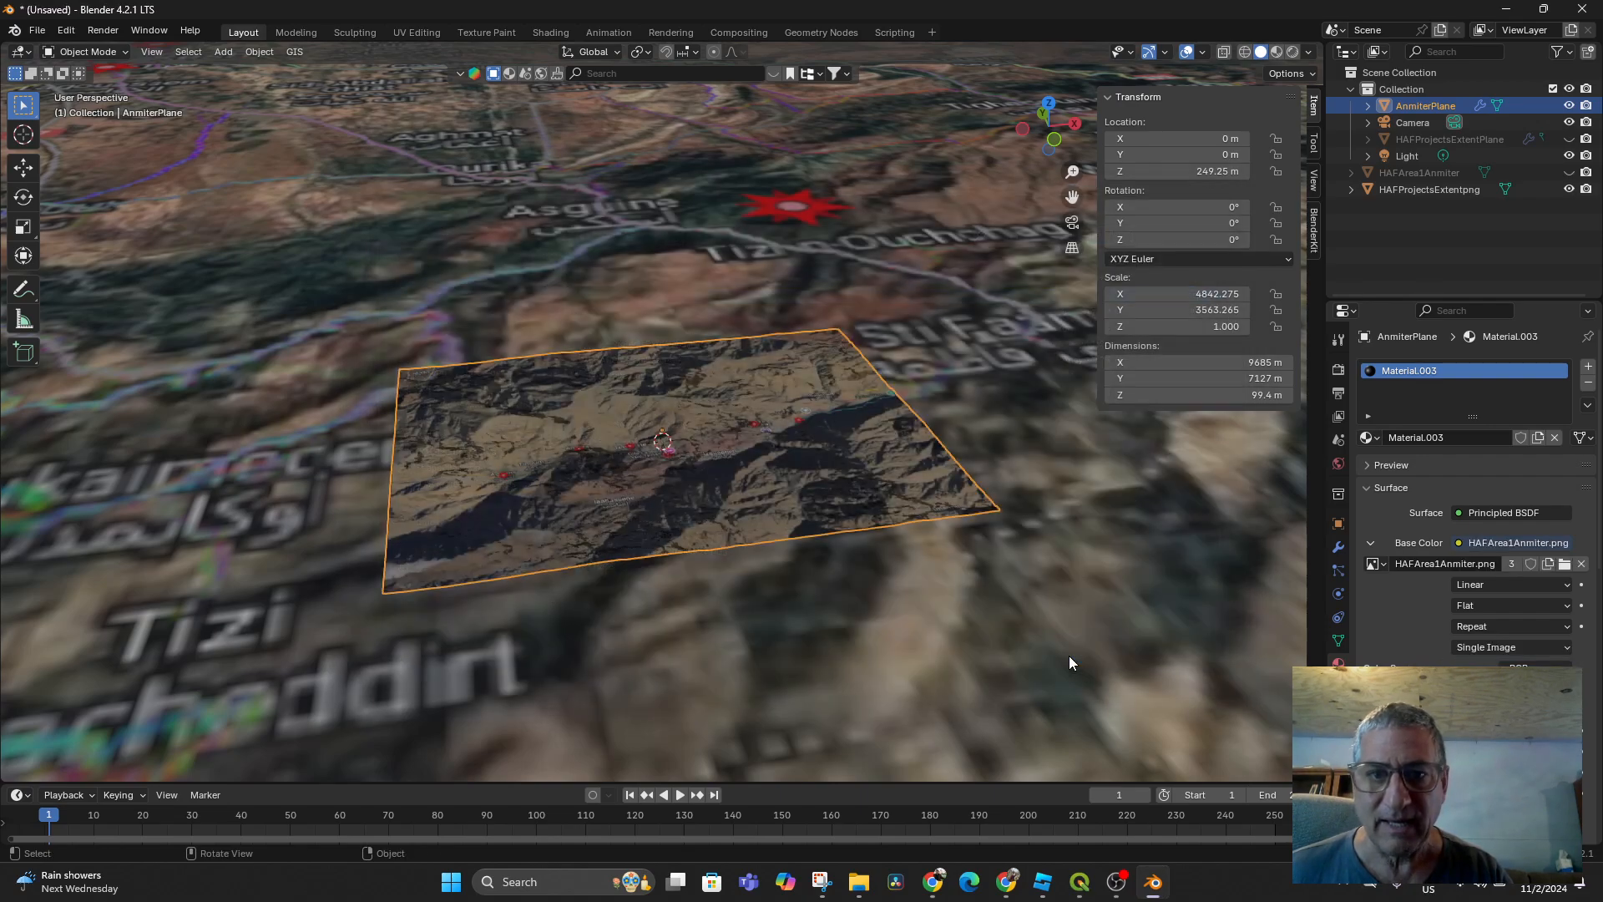
pyautogui.moveTo(869, 505); pyautogui.dragTo(794, 539, button='middle')
# Set AnmiterPlane's Z scale to about 4.920 to exaggerate the relief
pyautogui.scroll(2, 852, 486)
pyautogui.scroll(3, 830, 480)
pyautogui.scroll(-4, 835, 477)
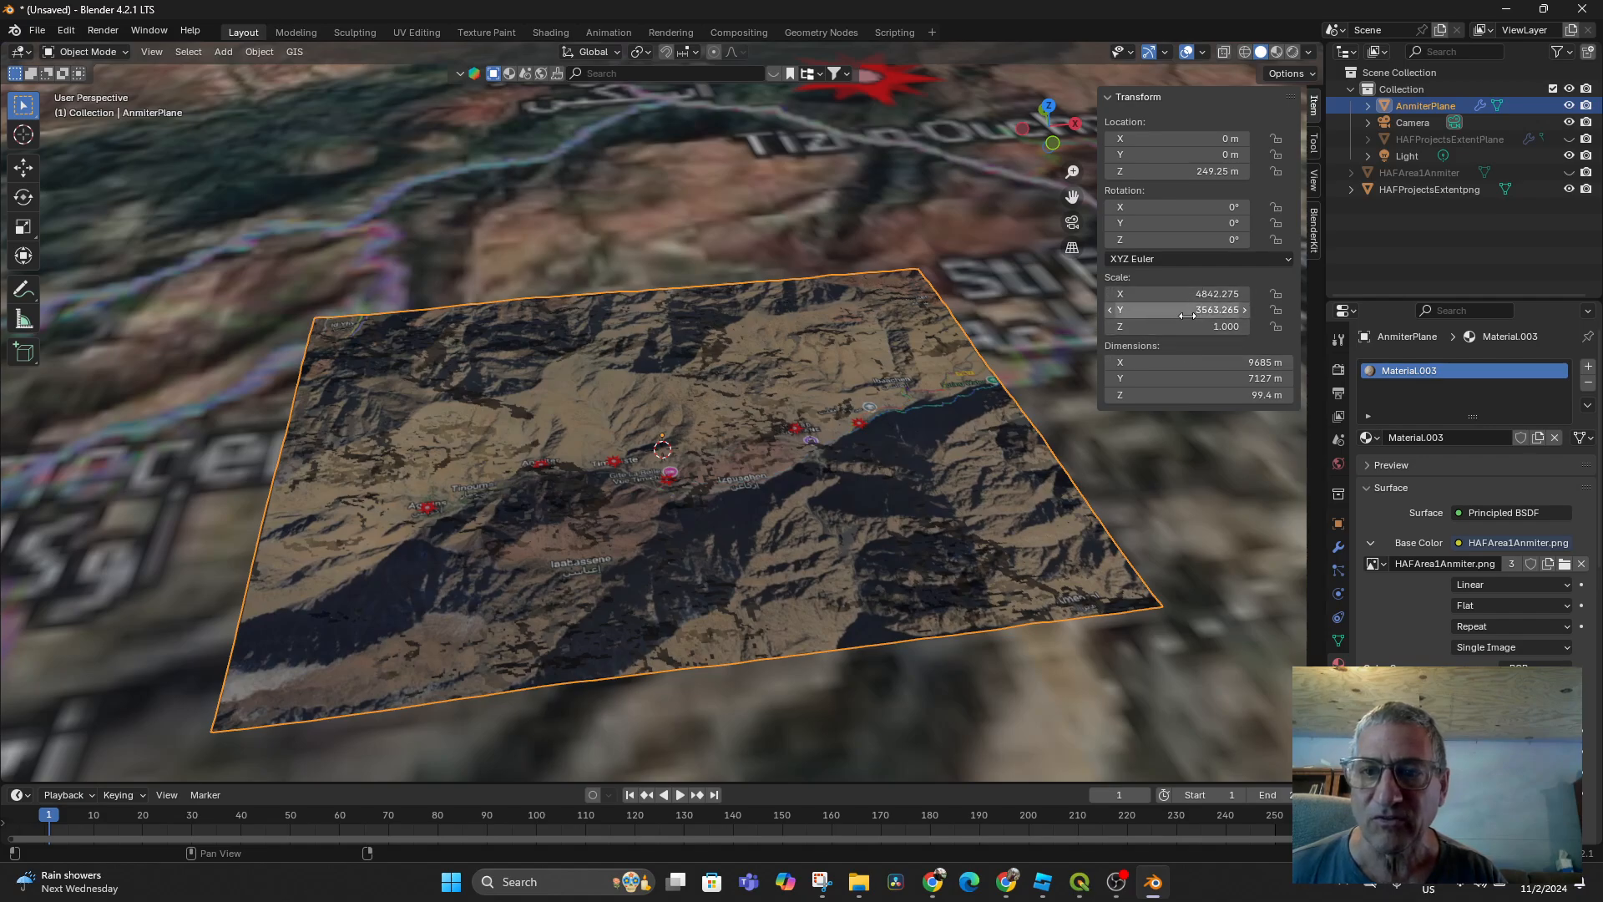
pyautogui.moveTo(1208, 327); pyautogui.dragTo(1251, 326)
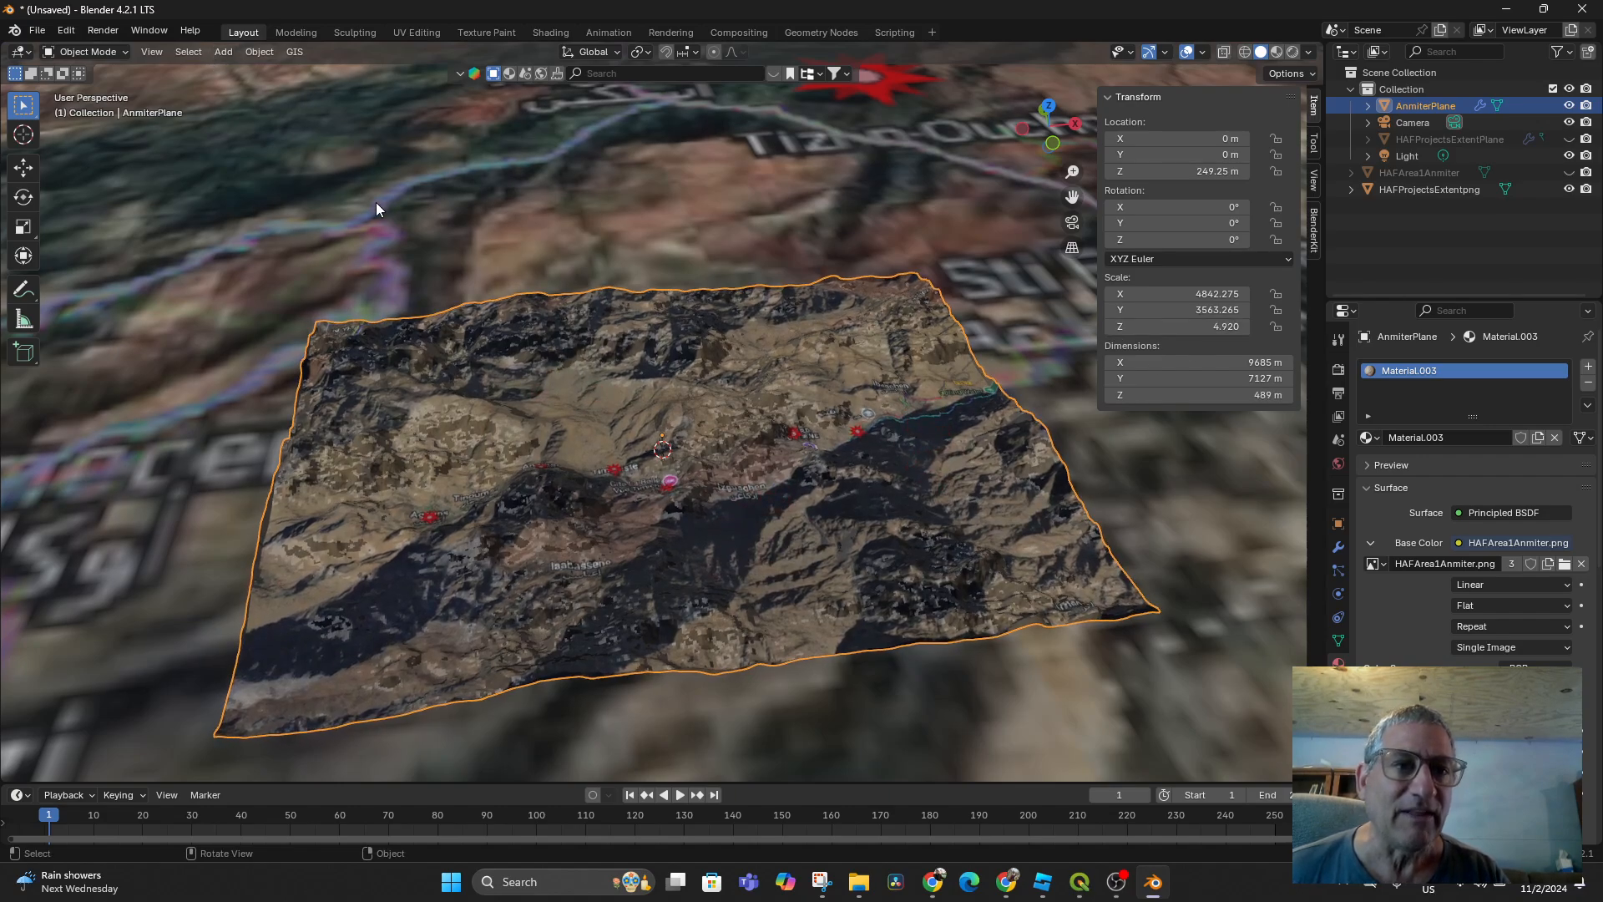
# Apply Shade Smooth to the terrain surface
pyautogui.rightClick(594, 412)
pyautogui.click(572, 409)
pyautogui.rightClick(589, 409)
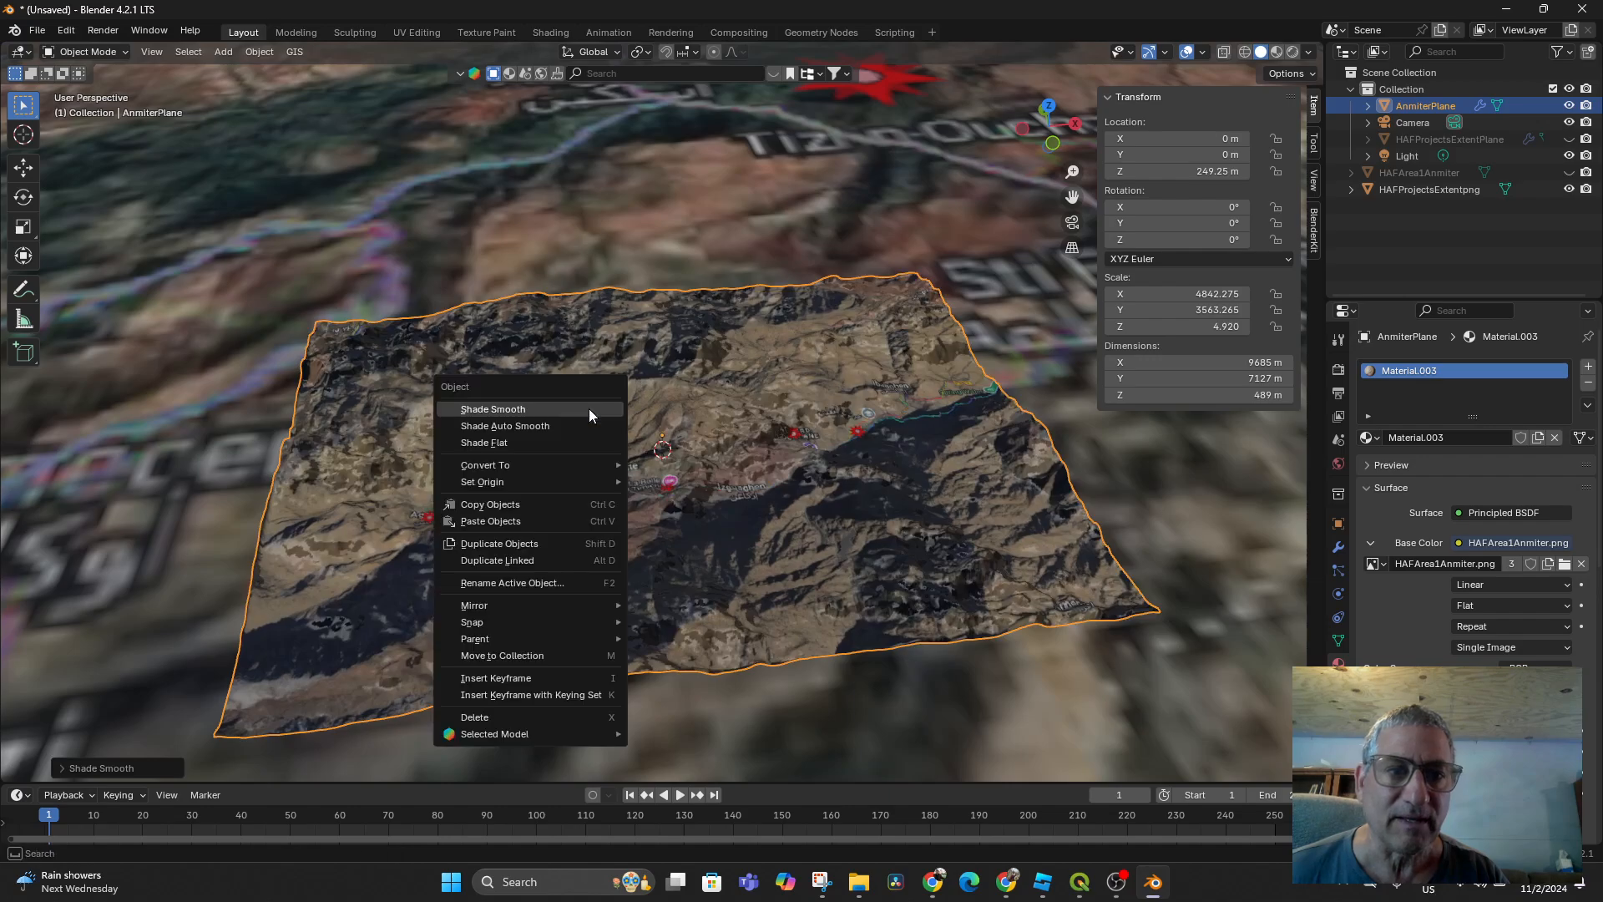
pyautogui.click(589, 408)
pyautogui.rightClick(589, 408)
pyautogui.click(589, 408)
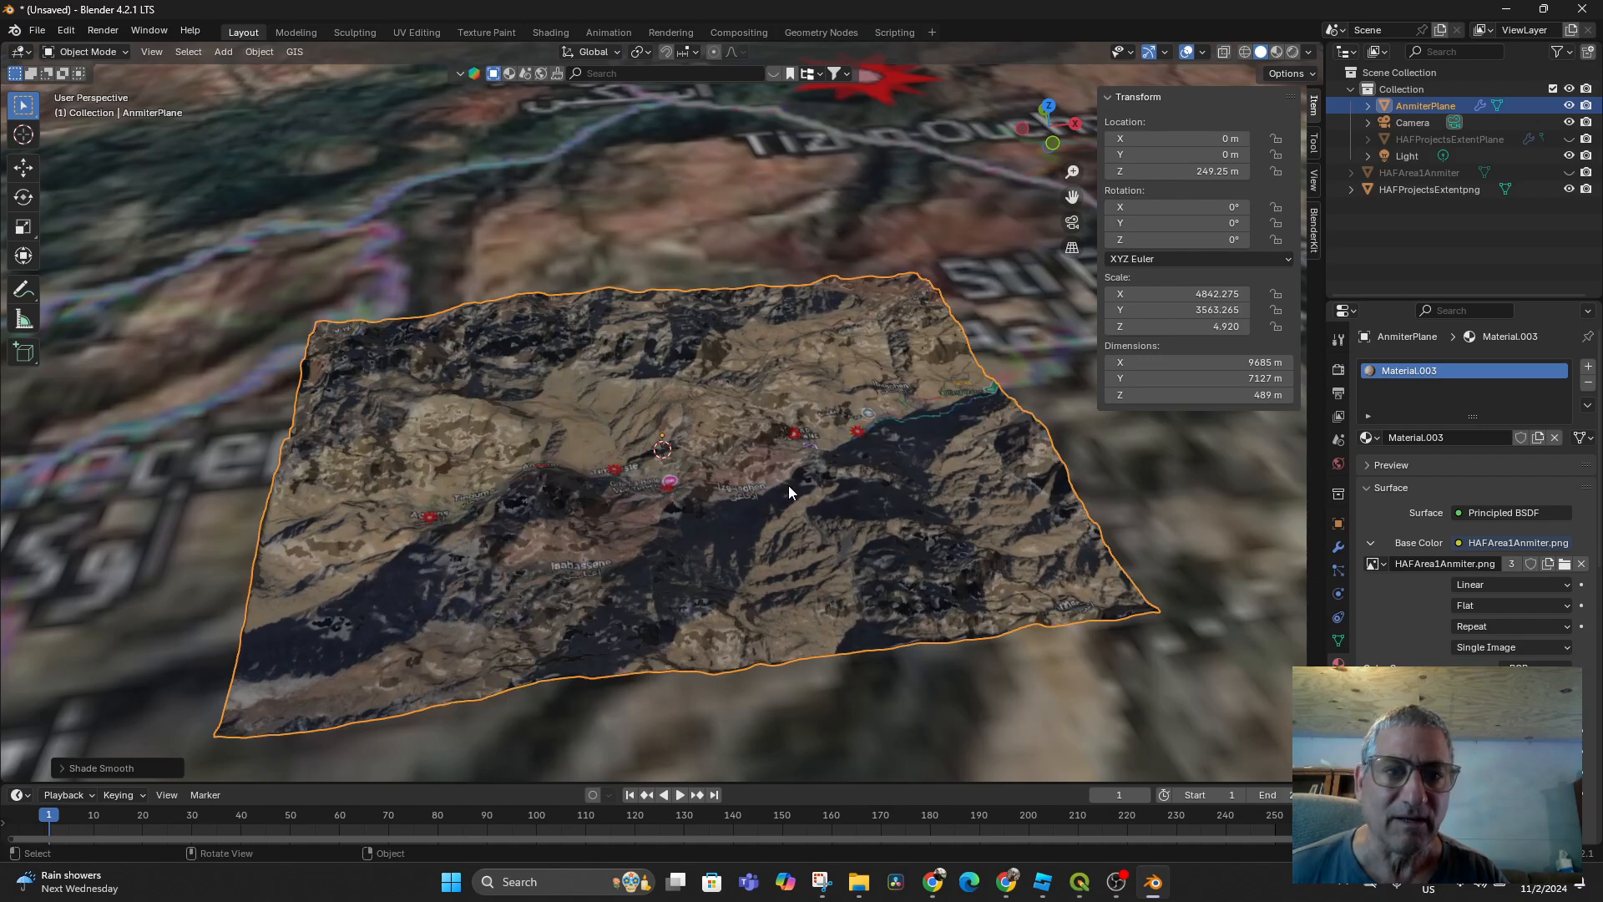
pyautogui.moveTo(788, 486); pyautogui.dragTo(840, 447, button='middle')
pyautogui.scroll(4, 786, 489)
pyautogui.scroll(-6, 827, 458)
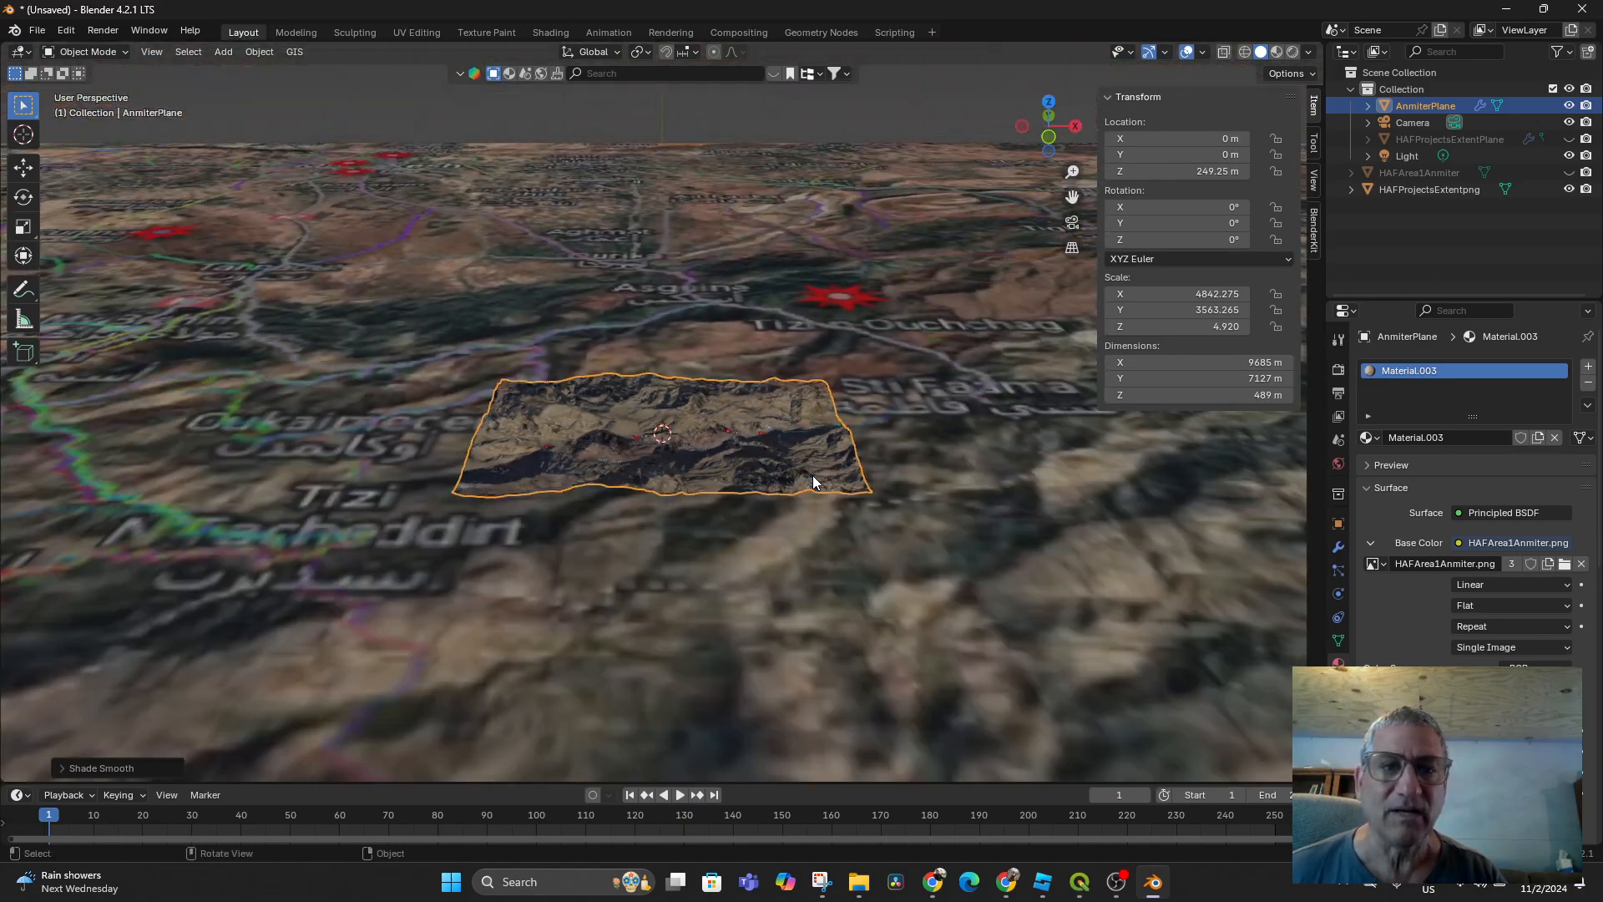
pyautogui.scroll(2, 813, 474)
pyautogui.scroll(-6, 833, 470)
pyautogui.moveTo(833, 471); pyautogui.dragTo(833, 493, button='middle')
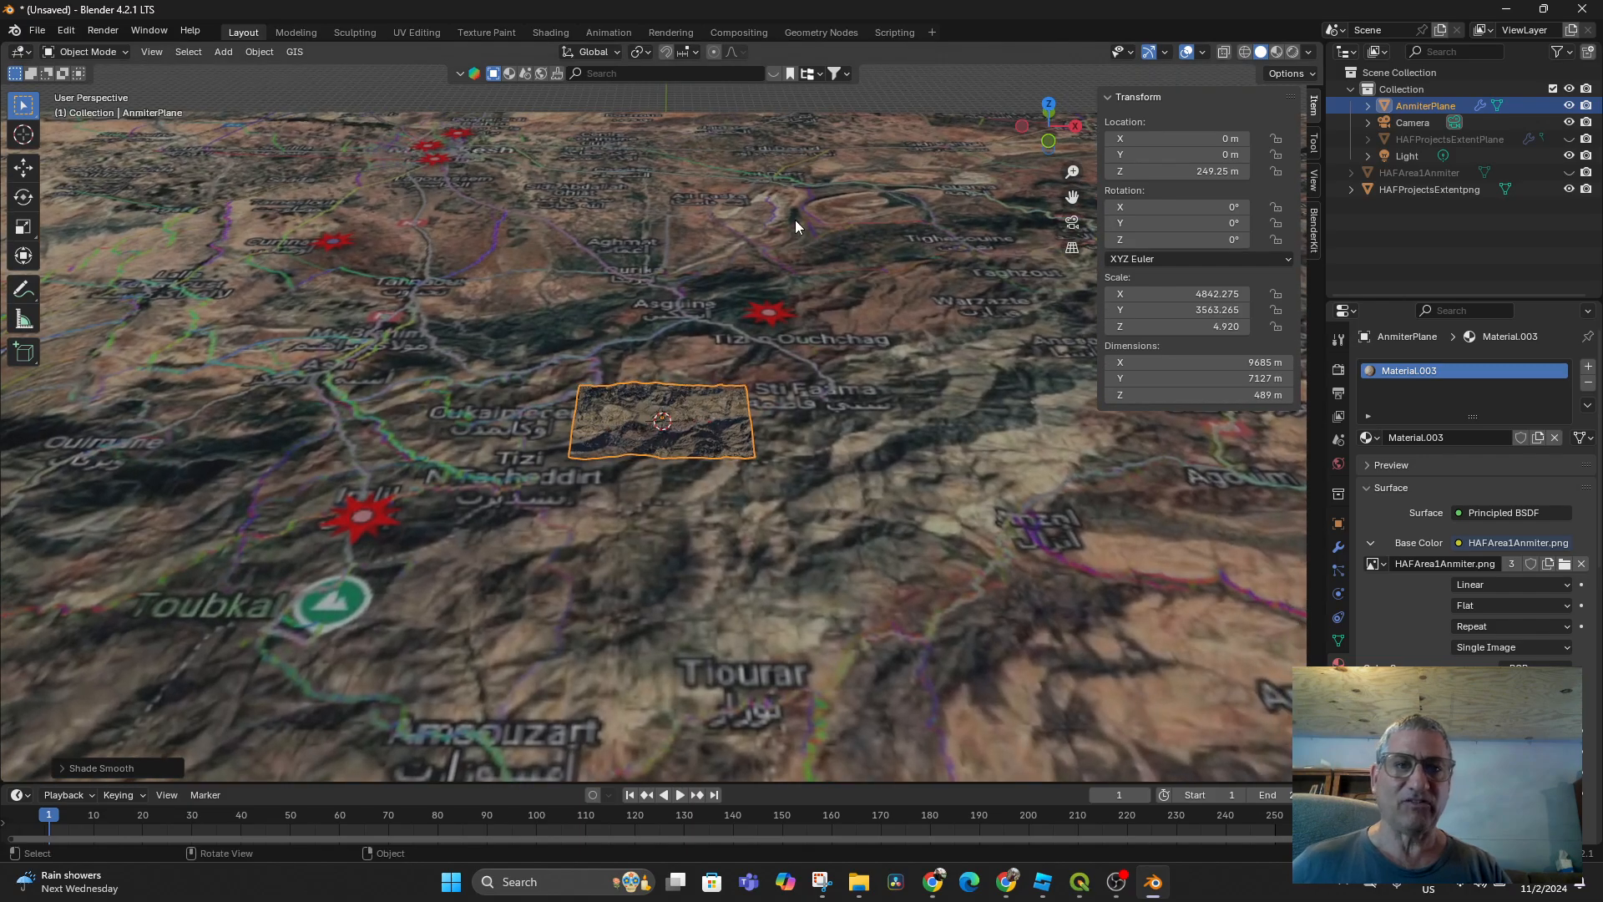
pyautogui.click(745, 113)
pyautogui.click(685, 414)
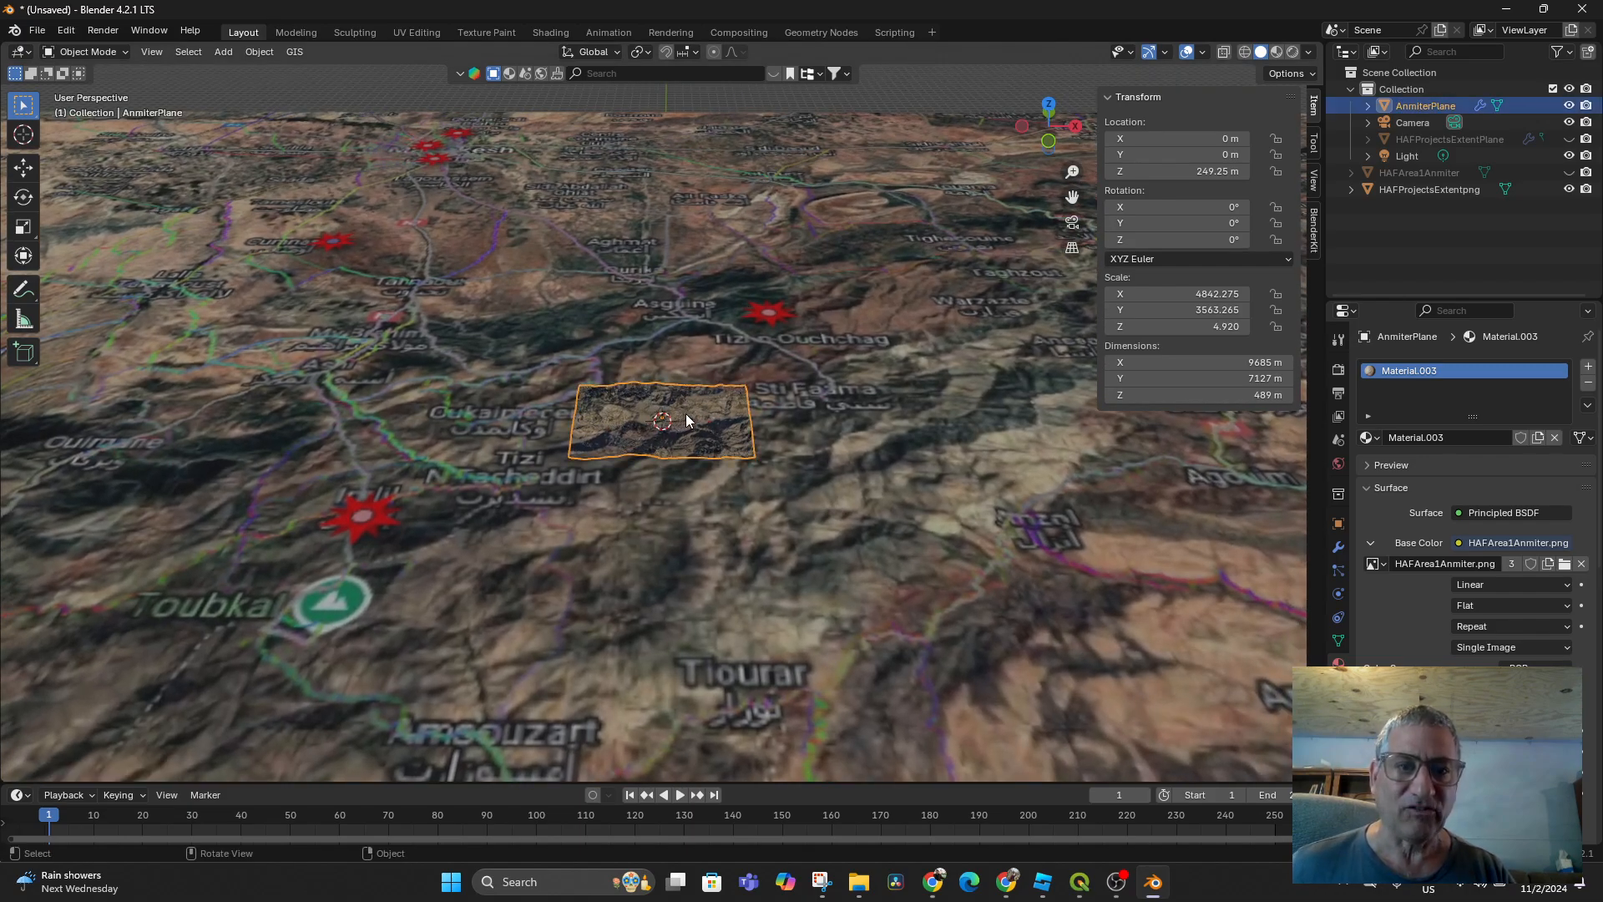
pyautogui.press('g')
pyautogui.rightClick(690, 350)
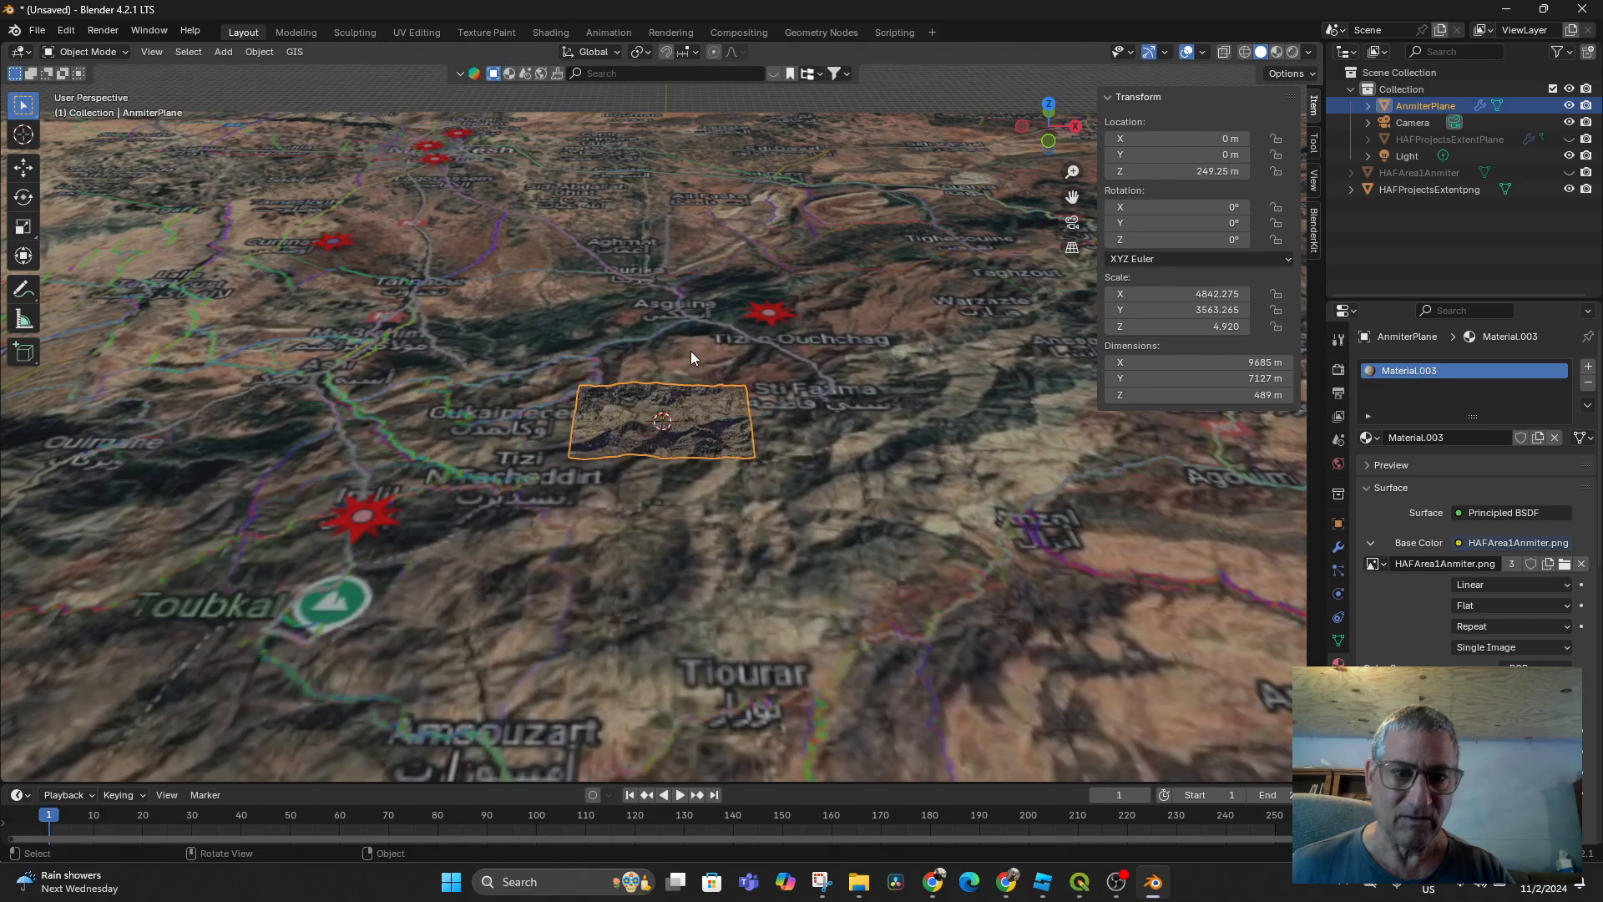
pyautogui.scroll(5, 744, 460)
pyautogui.scroll(6, 724, 458)
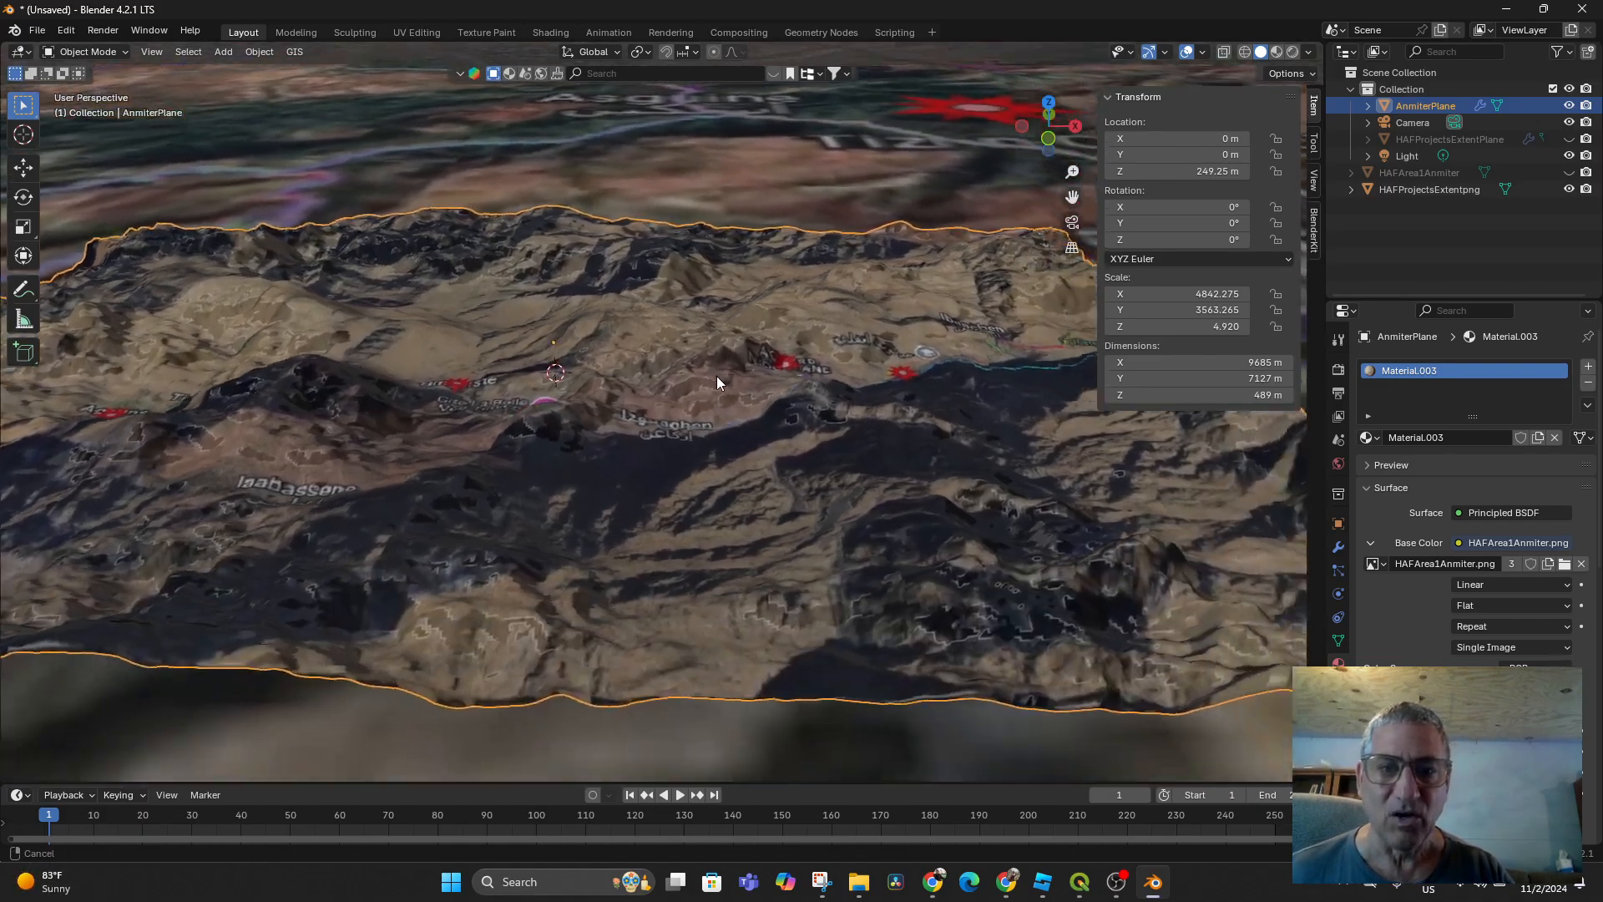
pyautogui.moveTo(718, 377); pyautogui.dragTo(687, 514, button='middle')
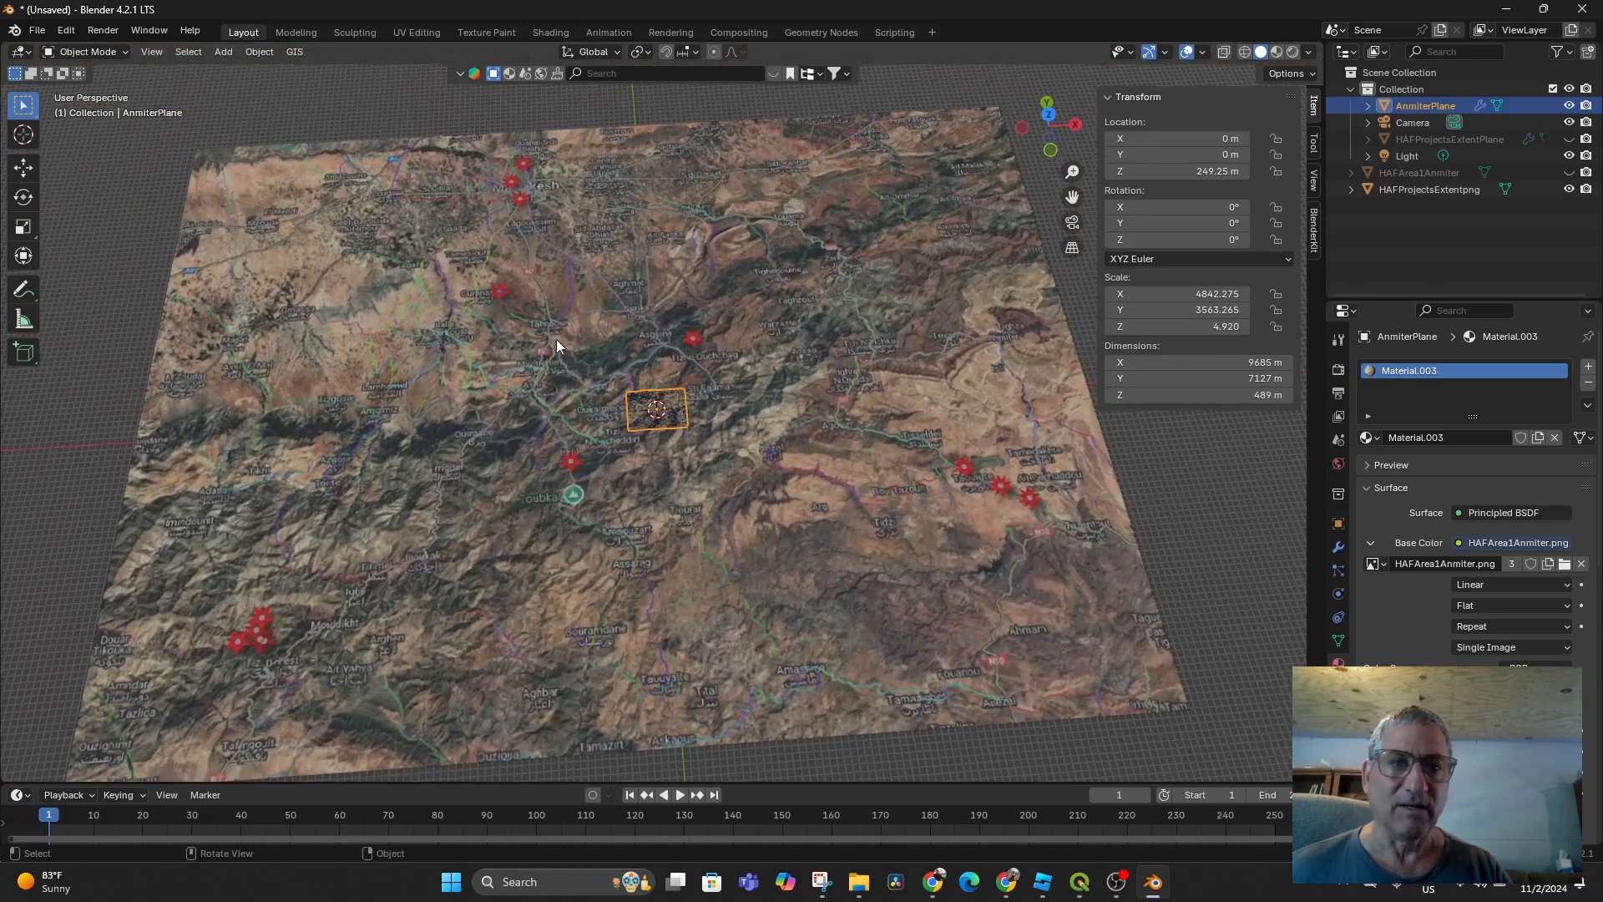
pyautogui.scroll(2, 555, 338)
pyautogui.click(571, 369)
pyautogui.moveTo(571, 371); pyautogui.dragTo(607, 324, button='middle')
pyautogui.moveTo(830, 326); pyautogui.dragTo(830, 324, button='middle')
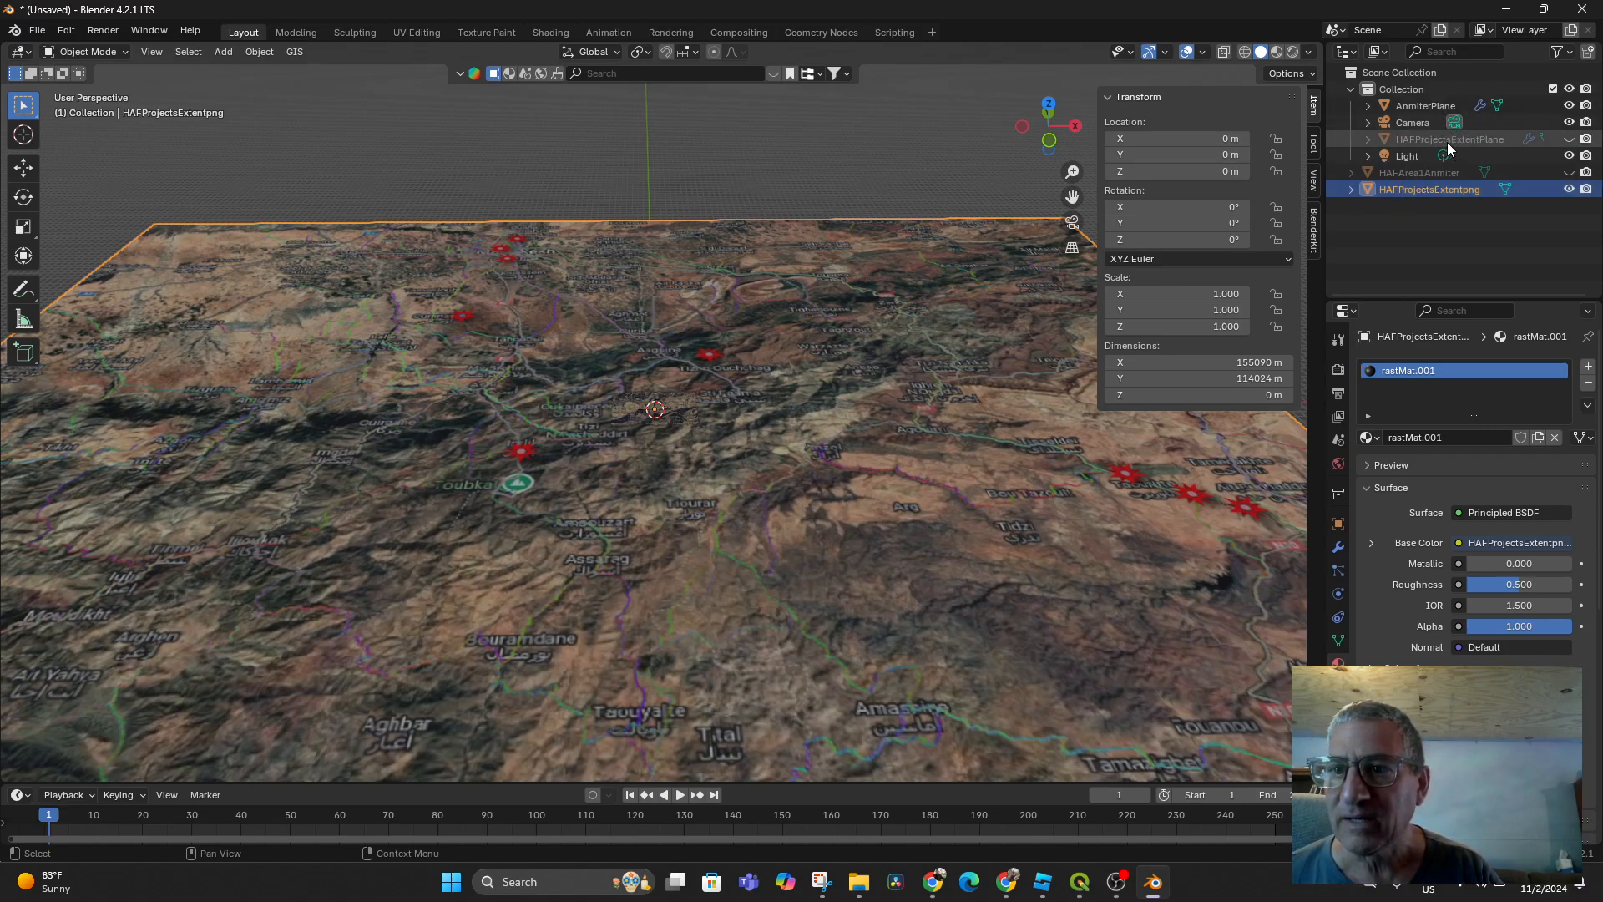
# Unhide HAFProjectsExtentPlane in the Outliner and tilt the view over its terrain
pyautogui.click(1569, 138)
pyautogui.scroll(2, 872, 471)
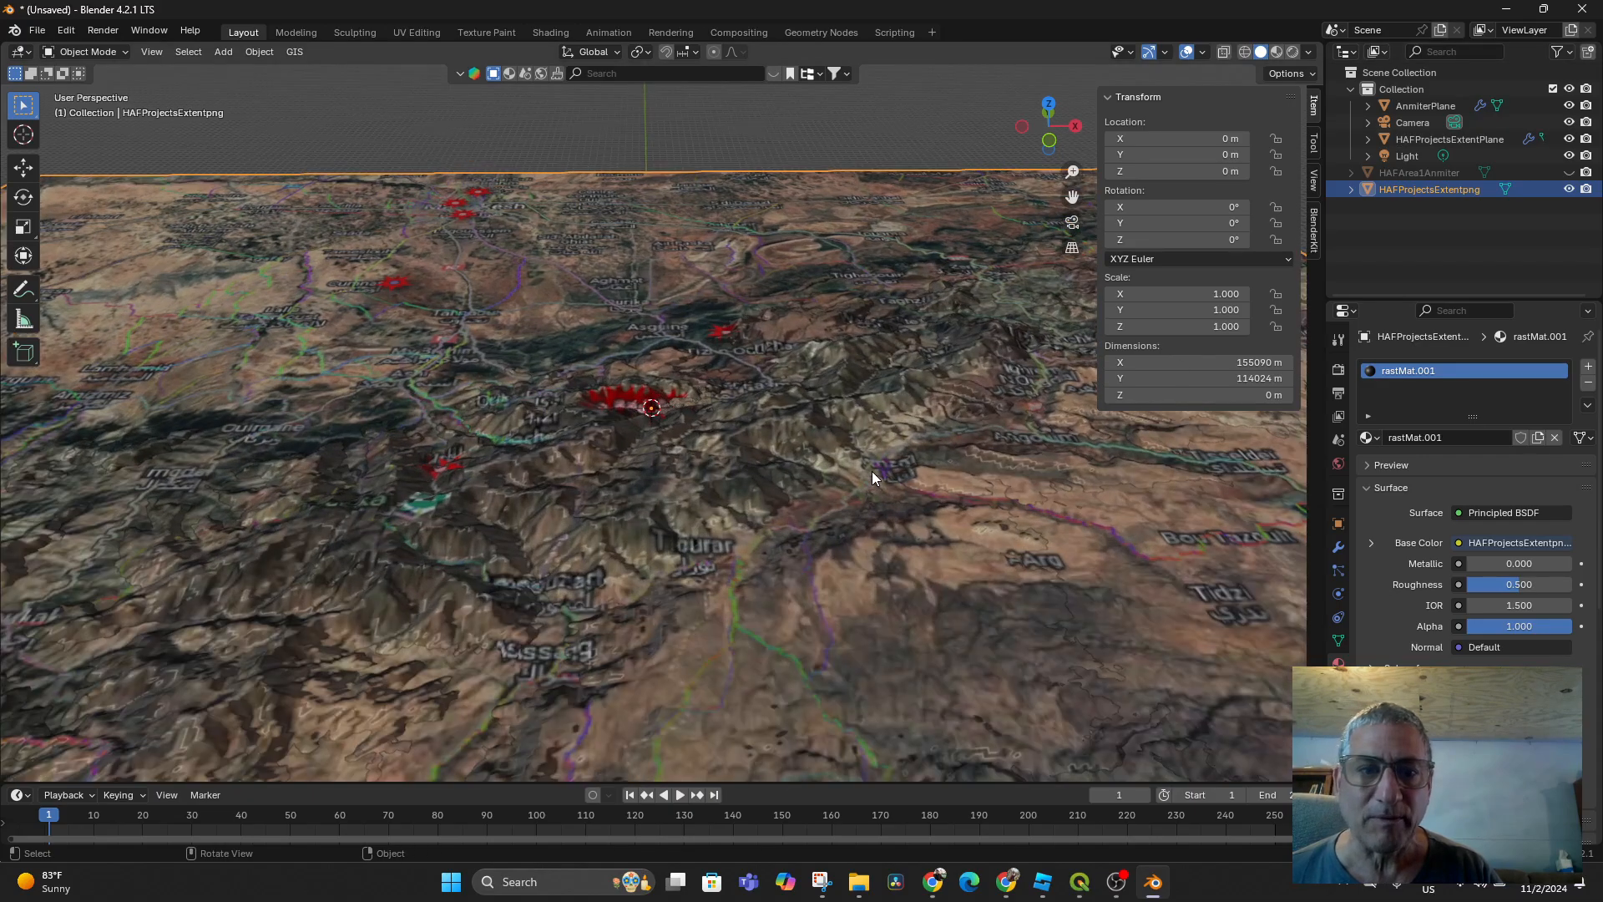
pyautogui.scroll(11, 872, 471)
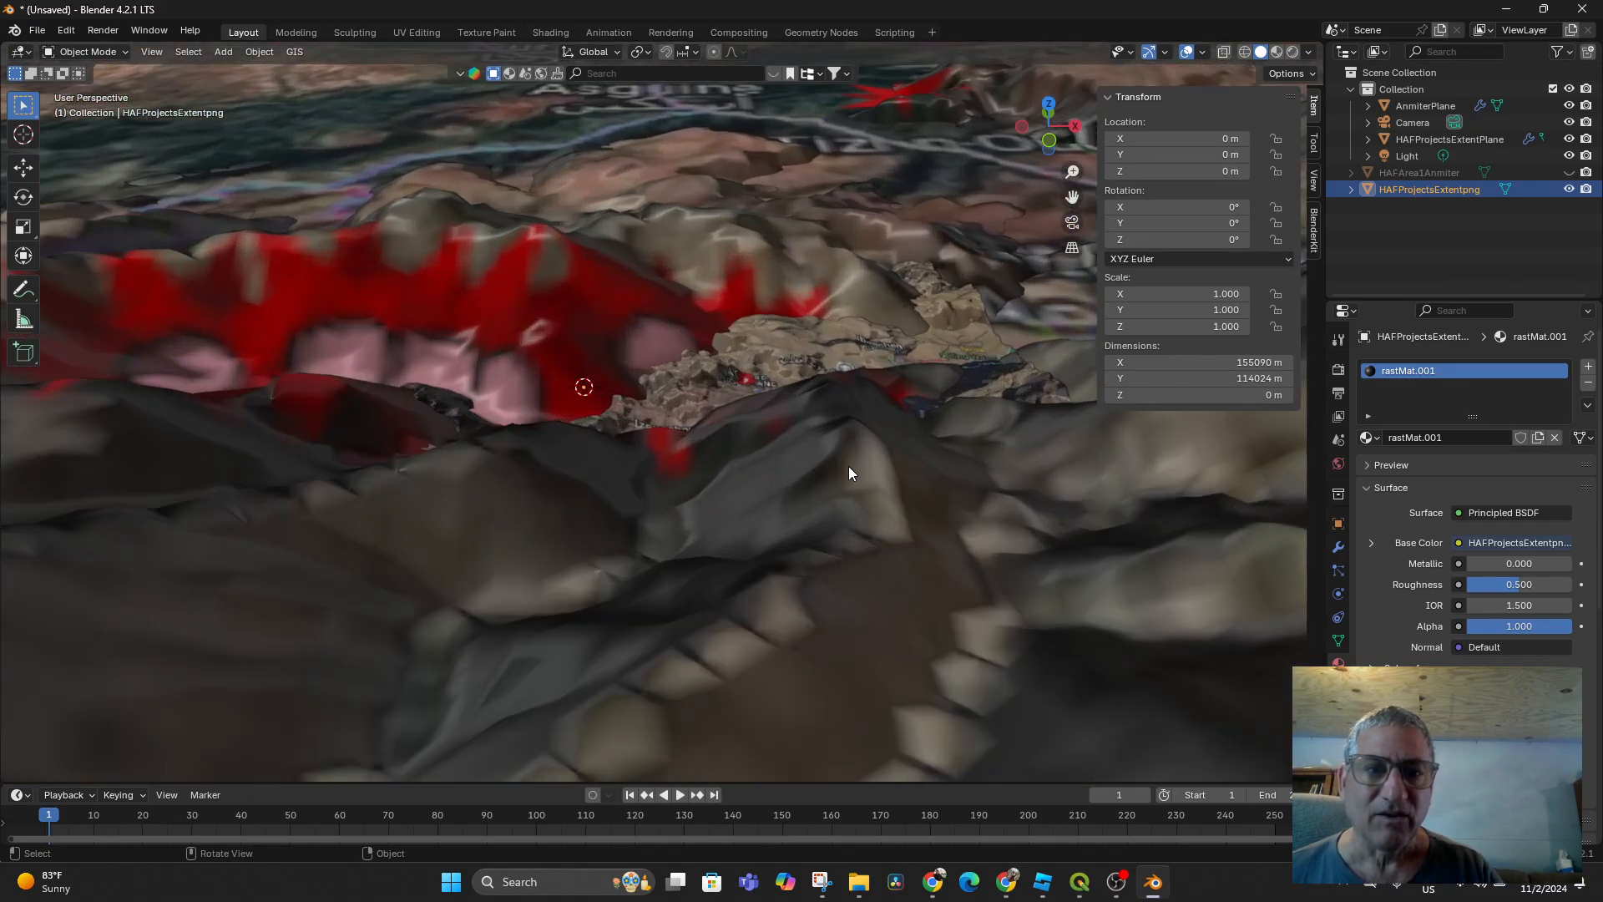
pyautogui.moveTo(848, 466)
pyautogui.mouseDown(button='middle')
pyautogui.moveTo(849, 493)
pyautogui.moveTo(853, 436)
pyautogui.mouseUp(button='middle')
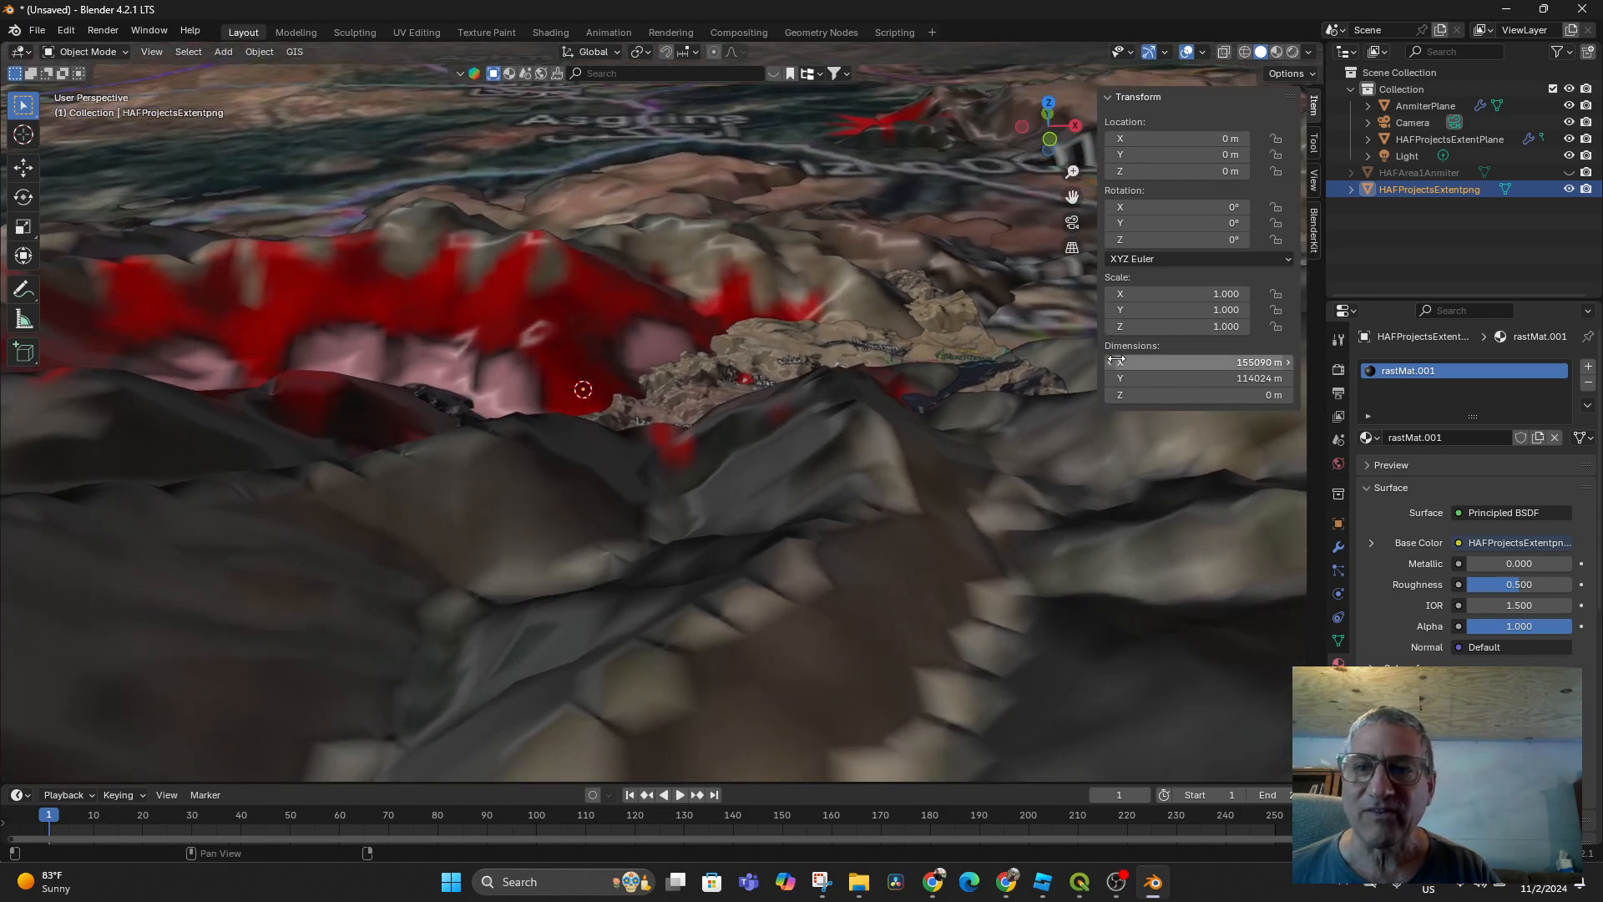
# Select HAFProjectsExtentPlane and adjust its Scale Z to 12.4
pyautogui.click(1449, 140)
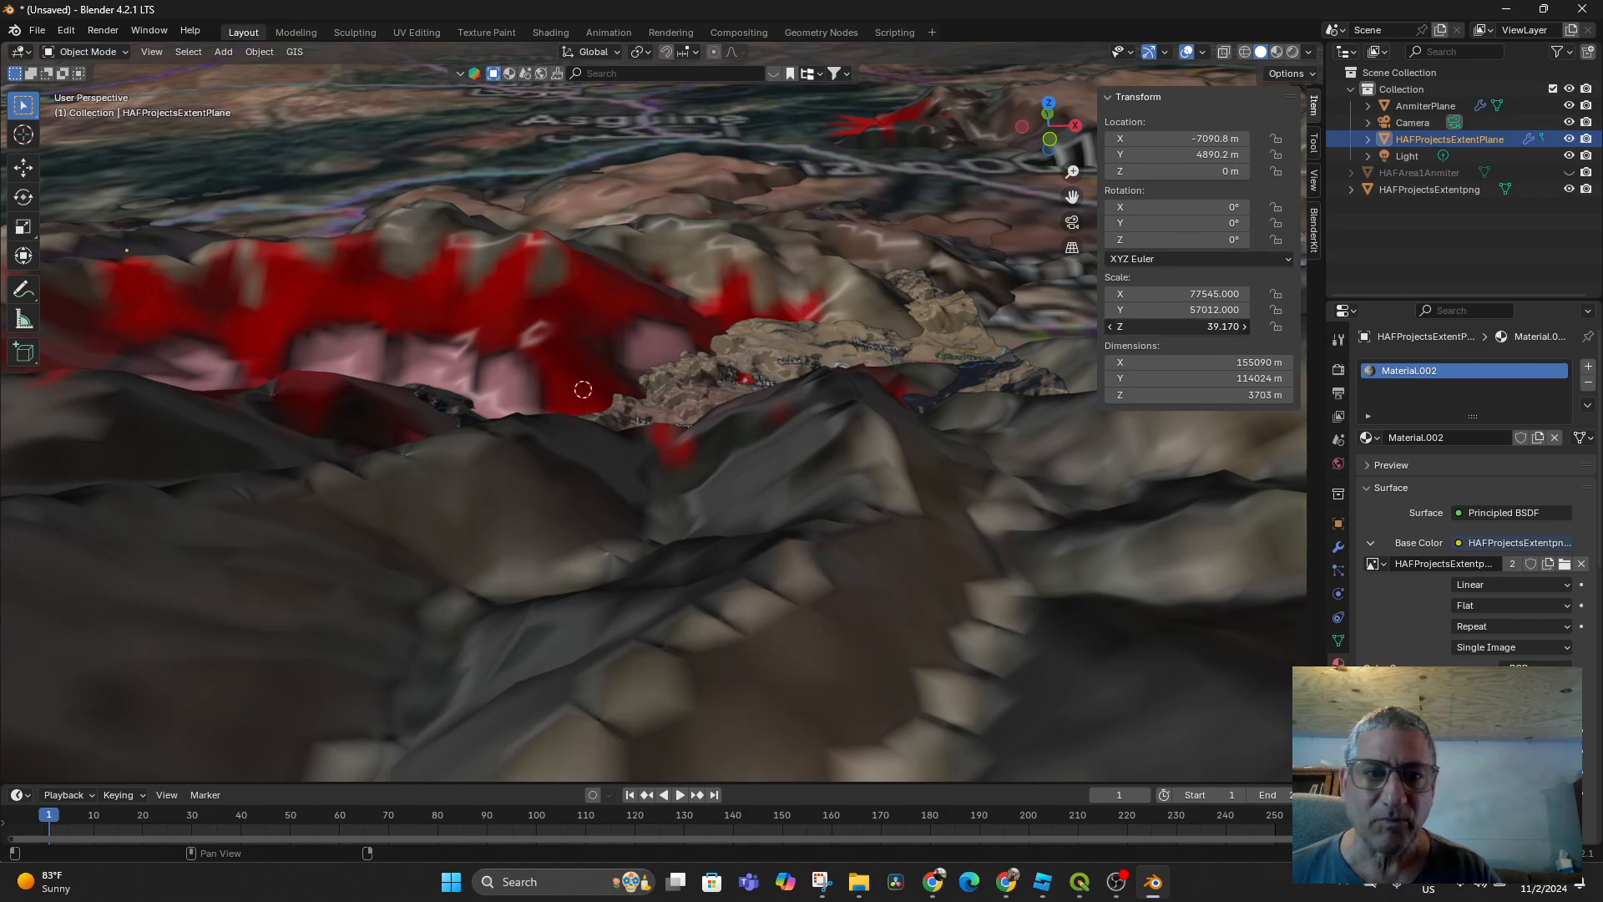
pyautogui.moveTo(1178, 326); pyautogui.dragTo(1115, 326)
pyautogui.moveTo(709, 418); pyautogui.dragTo(760, 383, button='middle')
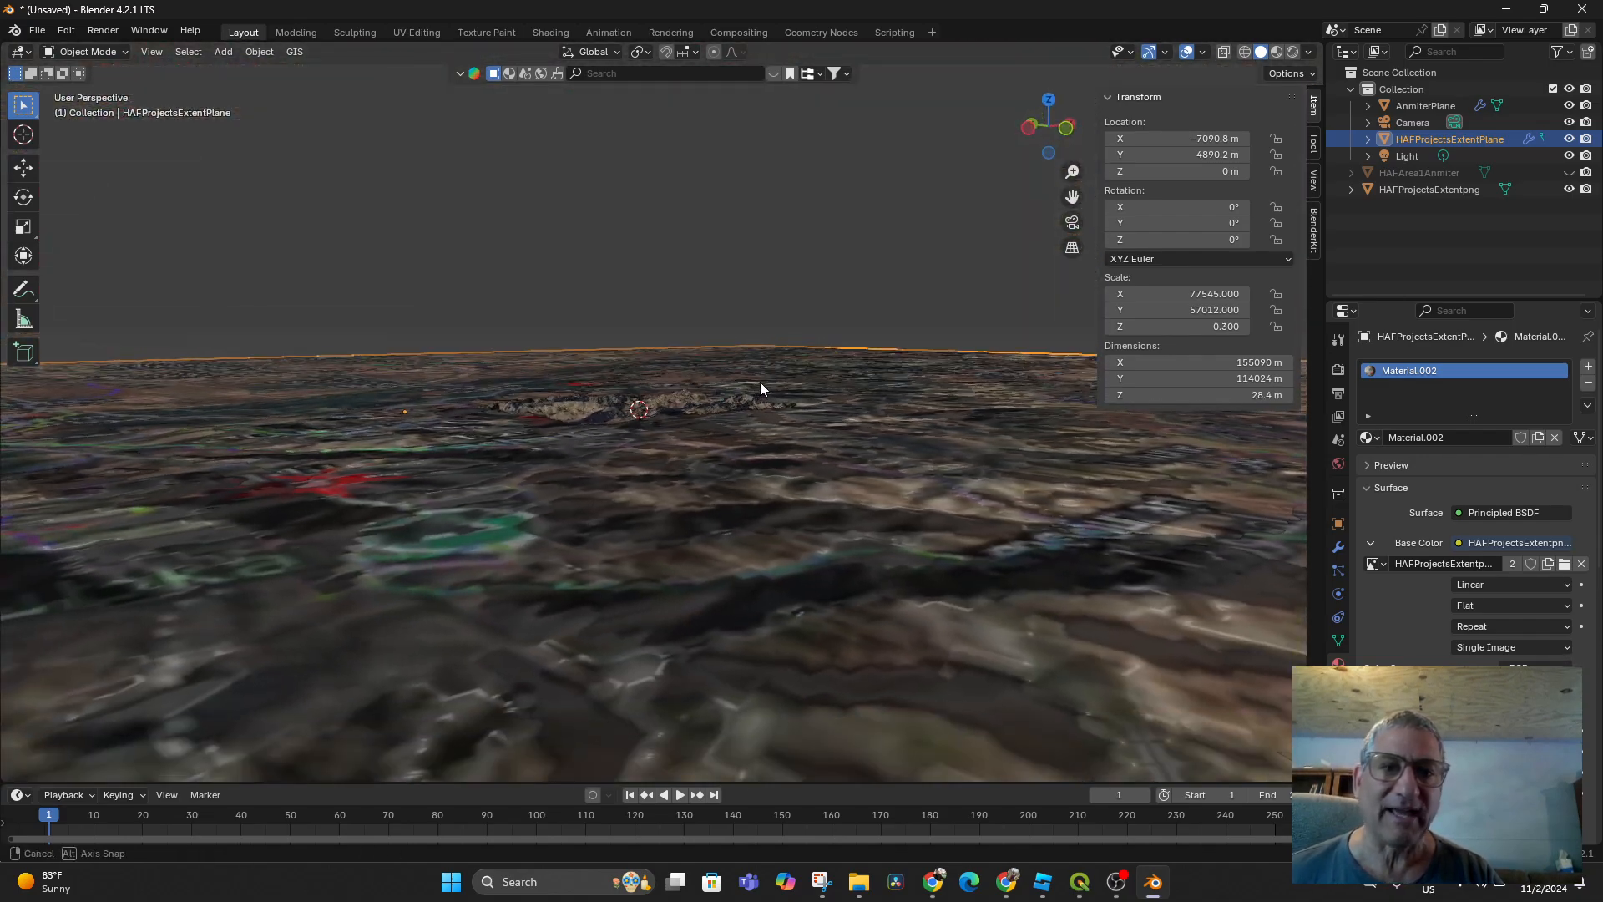
pyautogui.click(1198, 309)
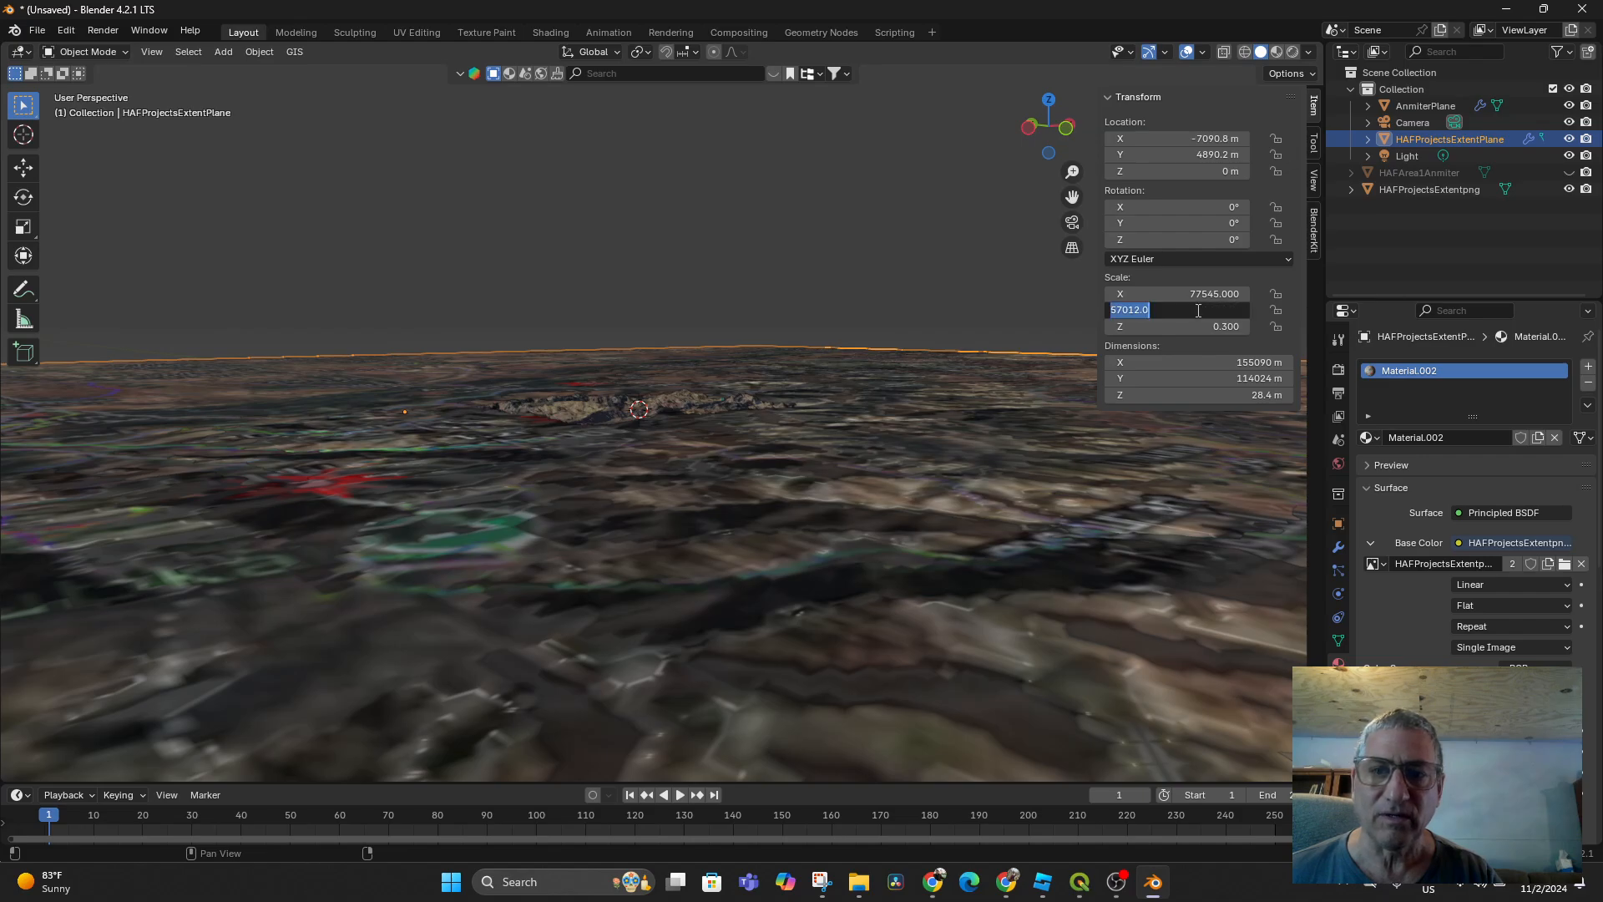
pyautogui.press('Return')
pyautogui.moveTo(1195, 325); pyautogui.dragTo(1260, 326)
pyautogui.moveTo(632, 442); pyautogui.dragTo(575, 510, button='middle')
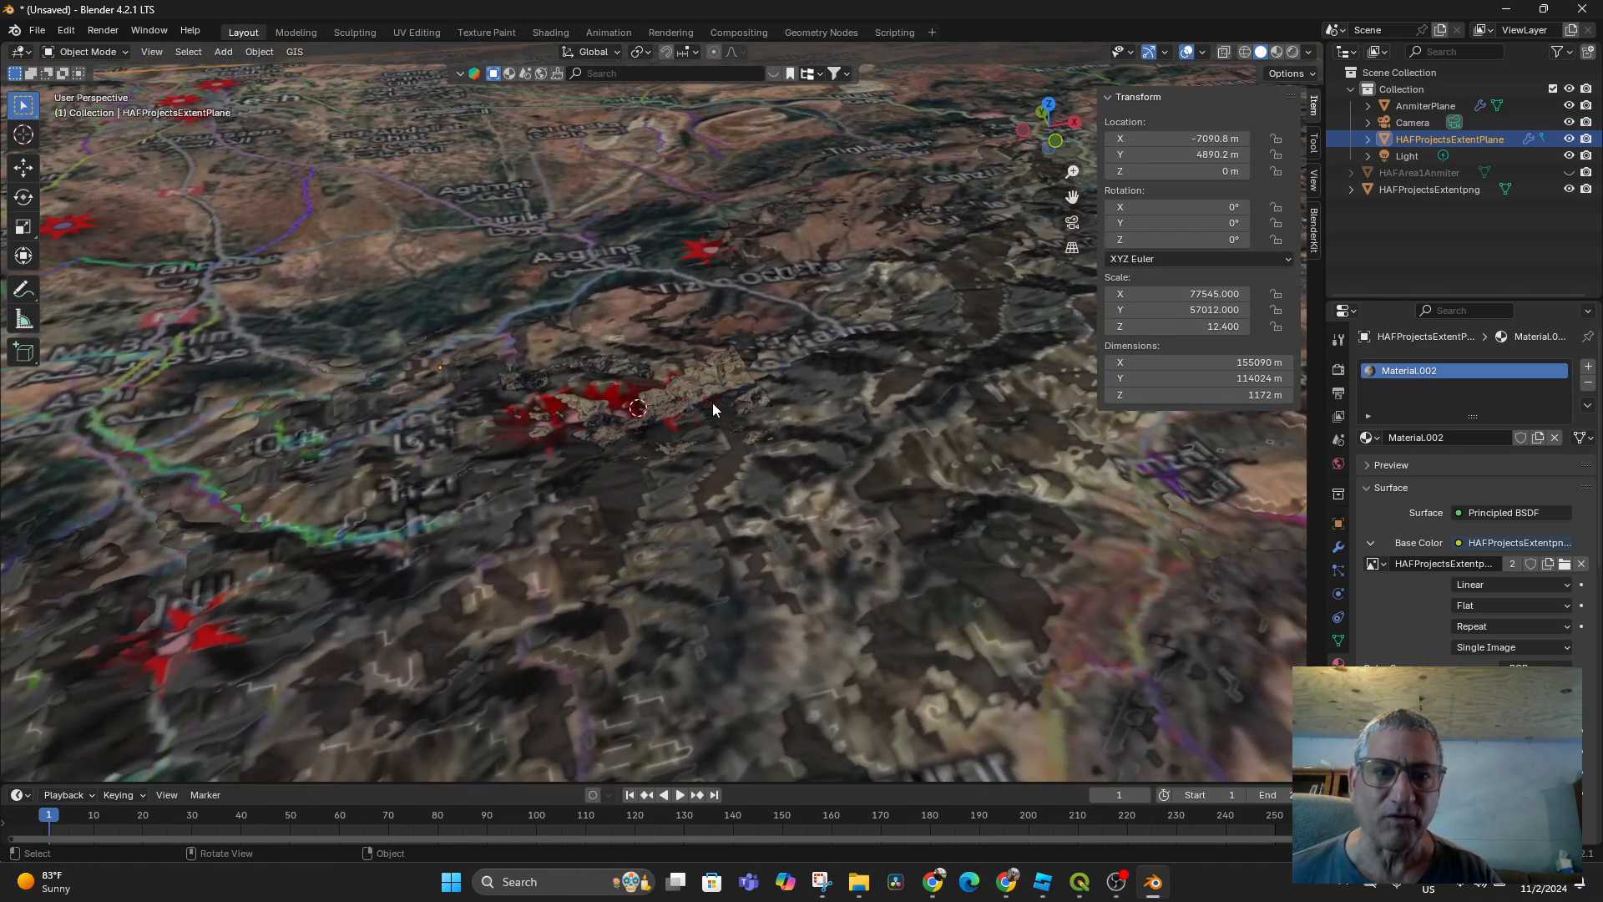
pyautogui.click(686, 403)
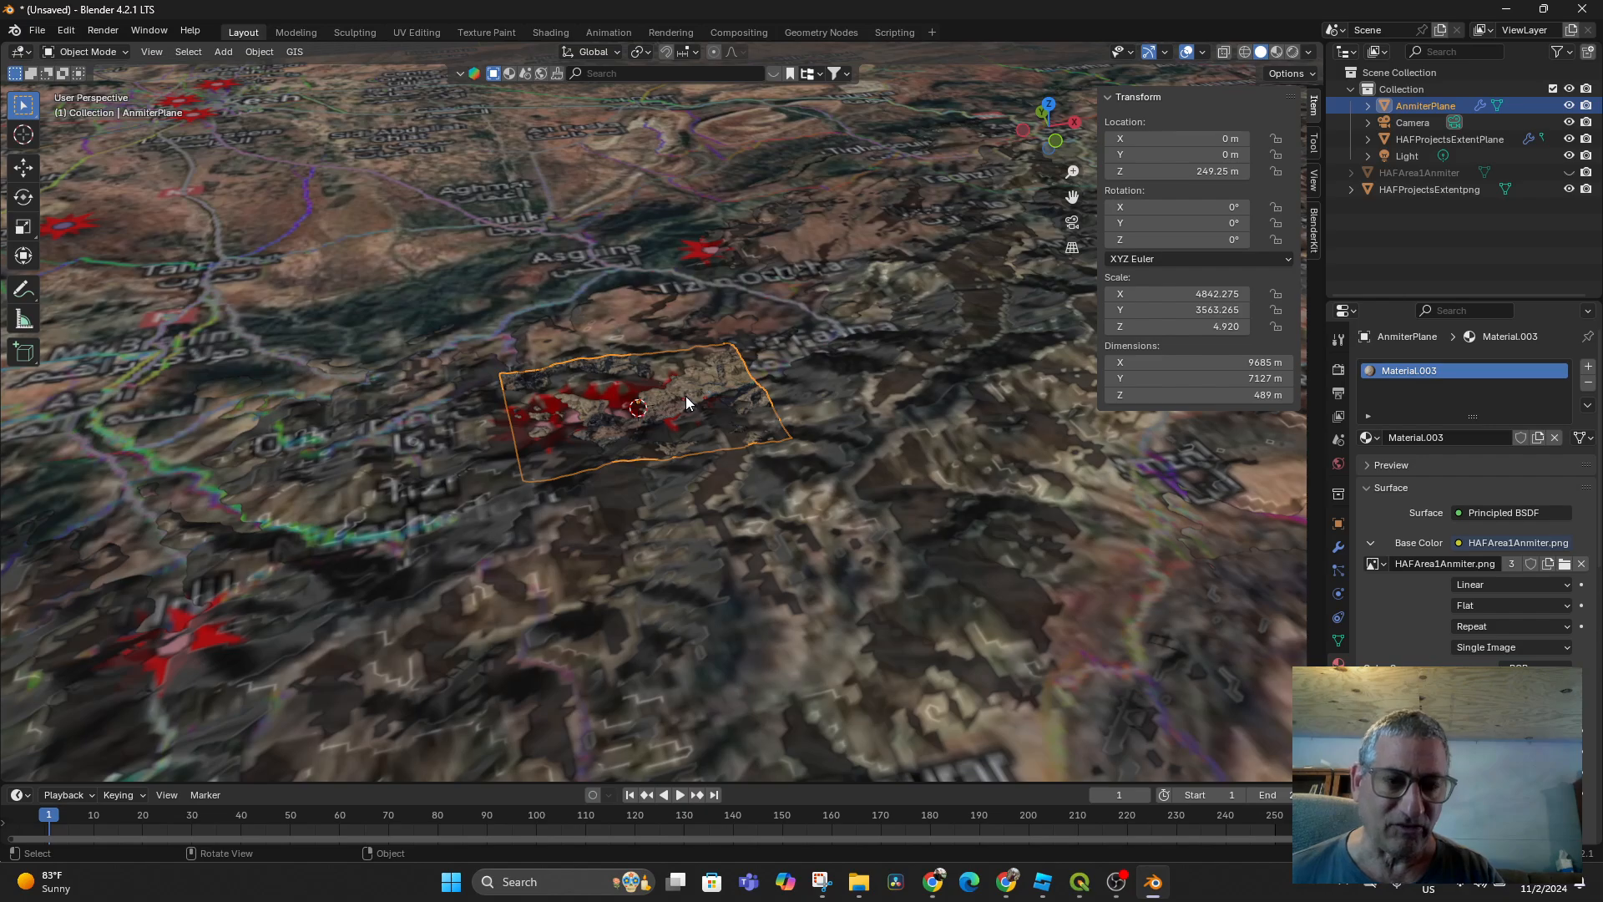
# Move AnmiterPlane straight up along Z to 772.41 m
pyautogui.press('g')
pyautogui.press('z')
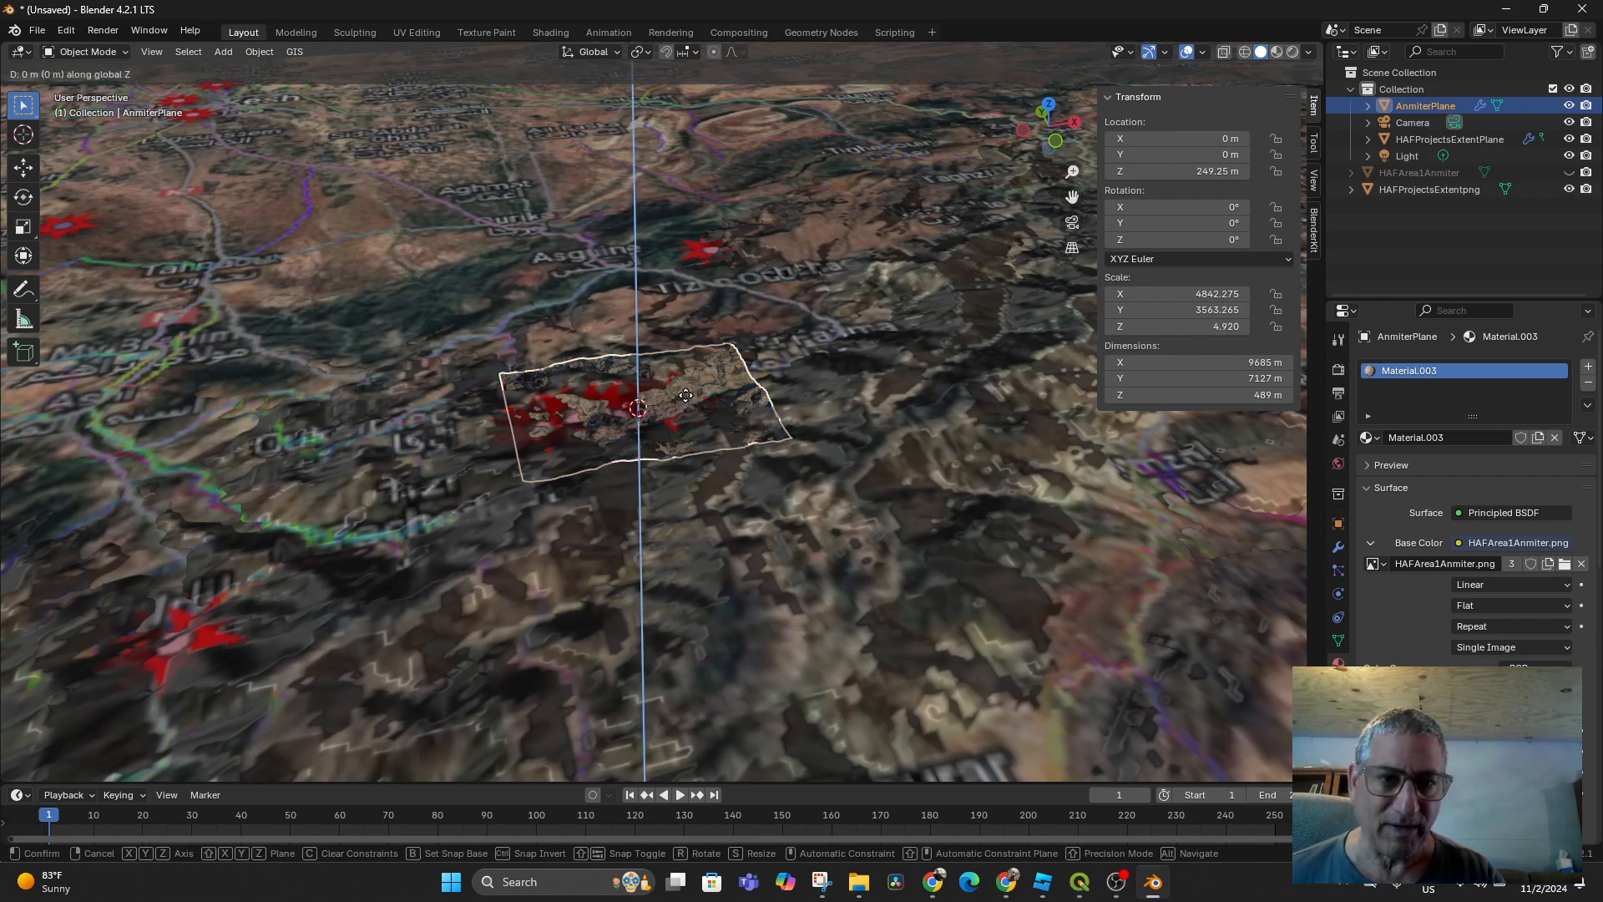
pyautogui.click(749, 507)
pyautogui.scroll(6, 752, 504)
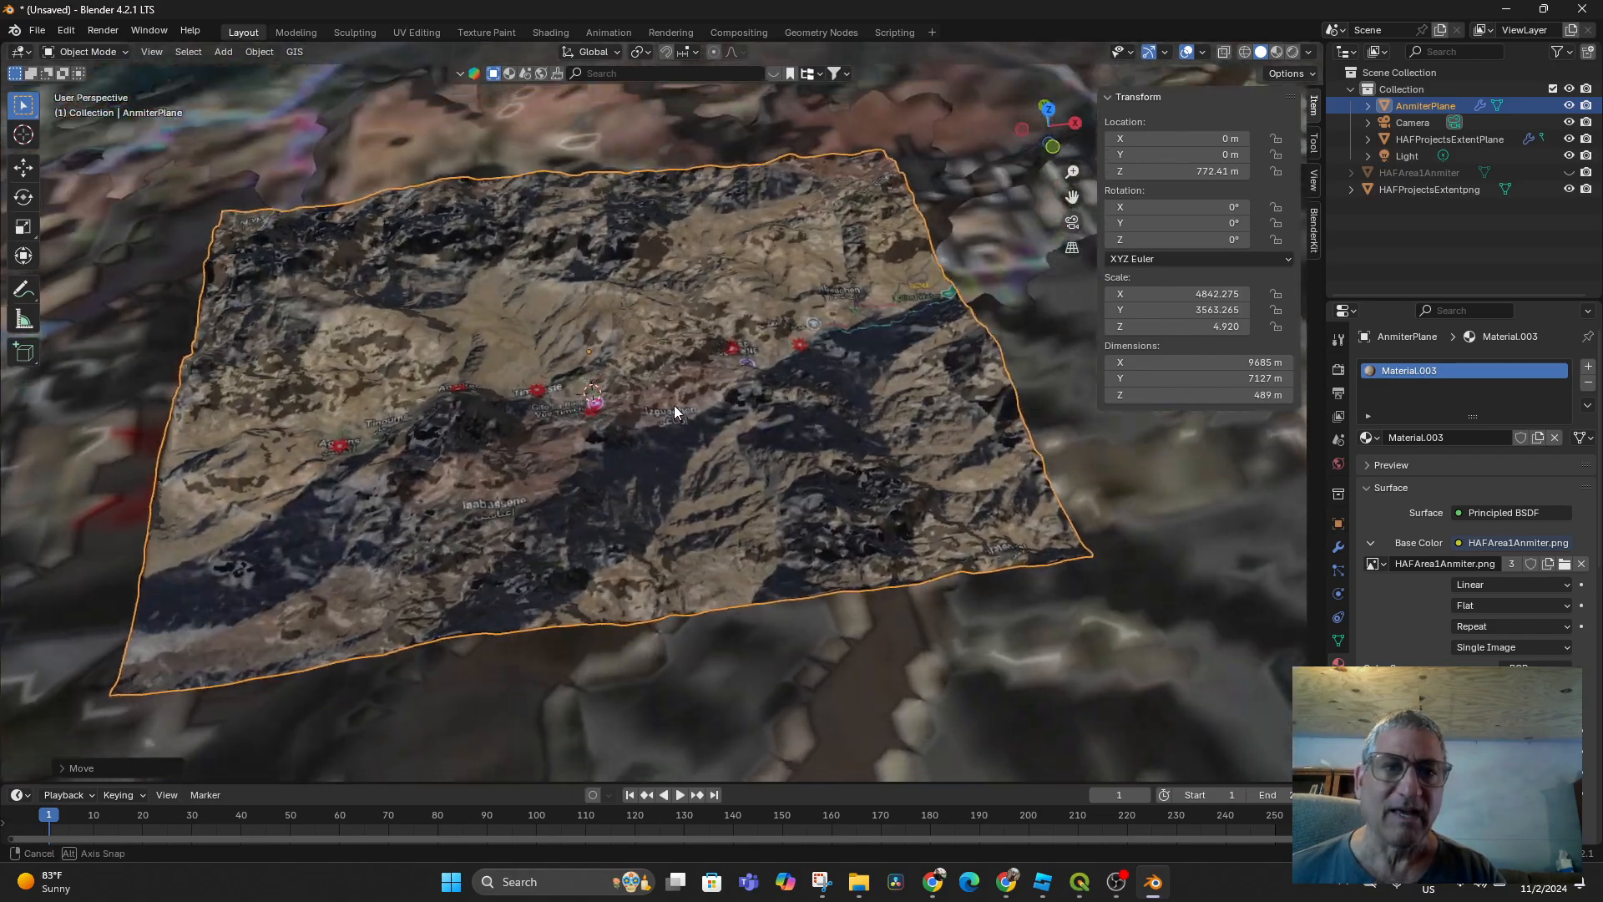
# Orbit, pan and zoom around the terrain to inspect the raised AnmiterPlane
pyautogui.moveTo(674, 404); pyautogui.dragTo(748, 356, button='middle')
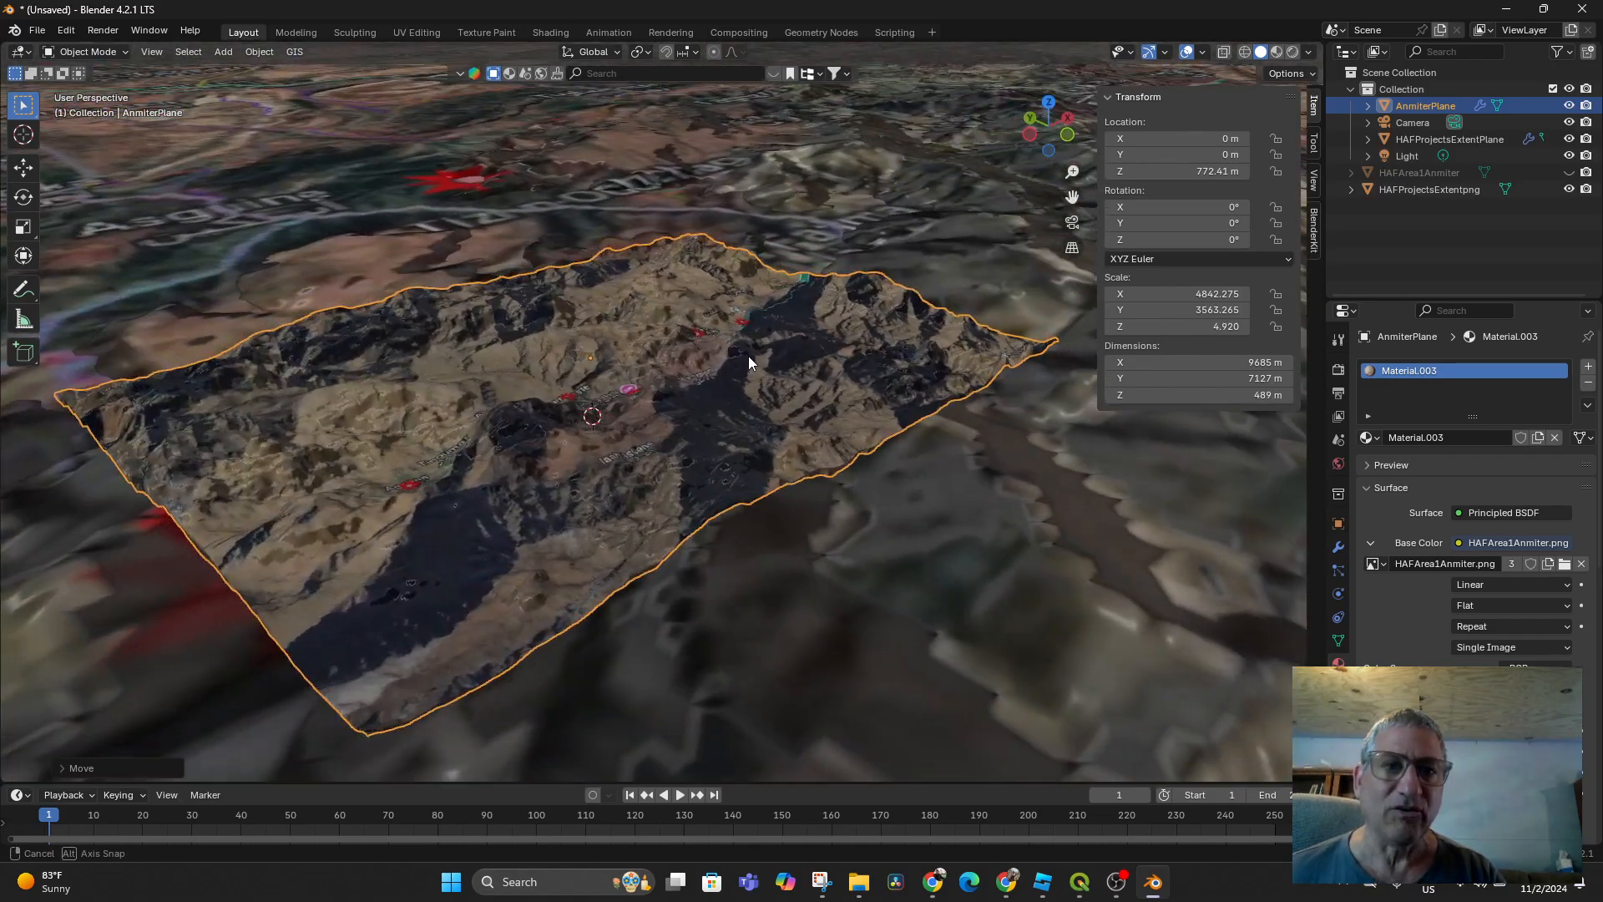
pyautogui.scroll(-3, 735, 392)
pyautogui.moveTo(725, 428); pyautogui.dragTo(581, 65, button='middle')
pyautogui.scroll(-12, 658, 434)
pyautogui.scroll(5, 794, 564)
pyautogui.scroll(10, 761, 318)
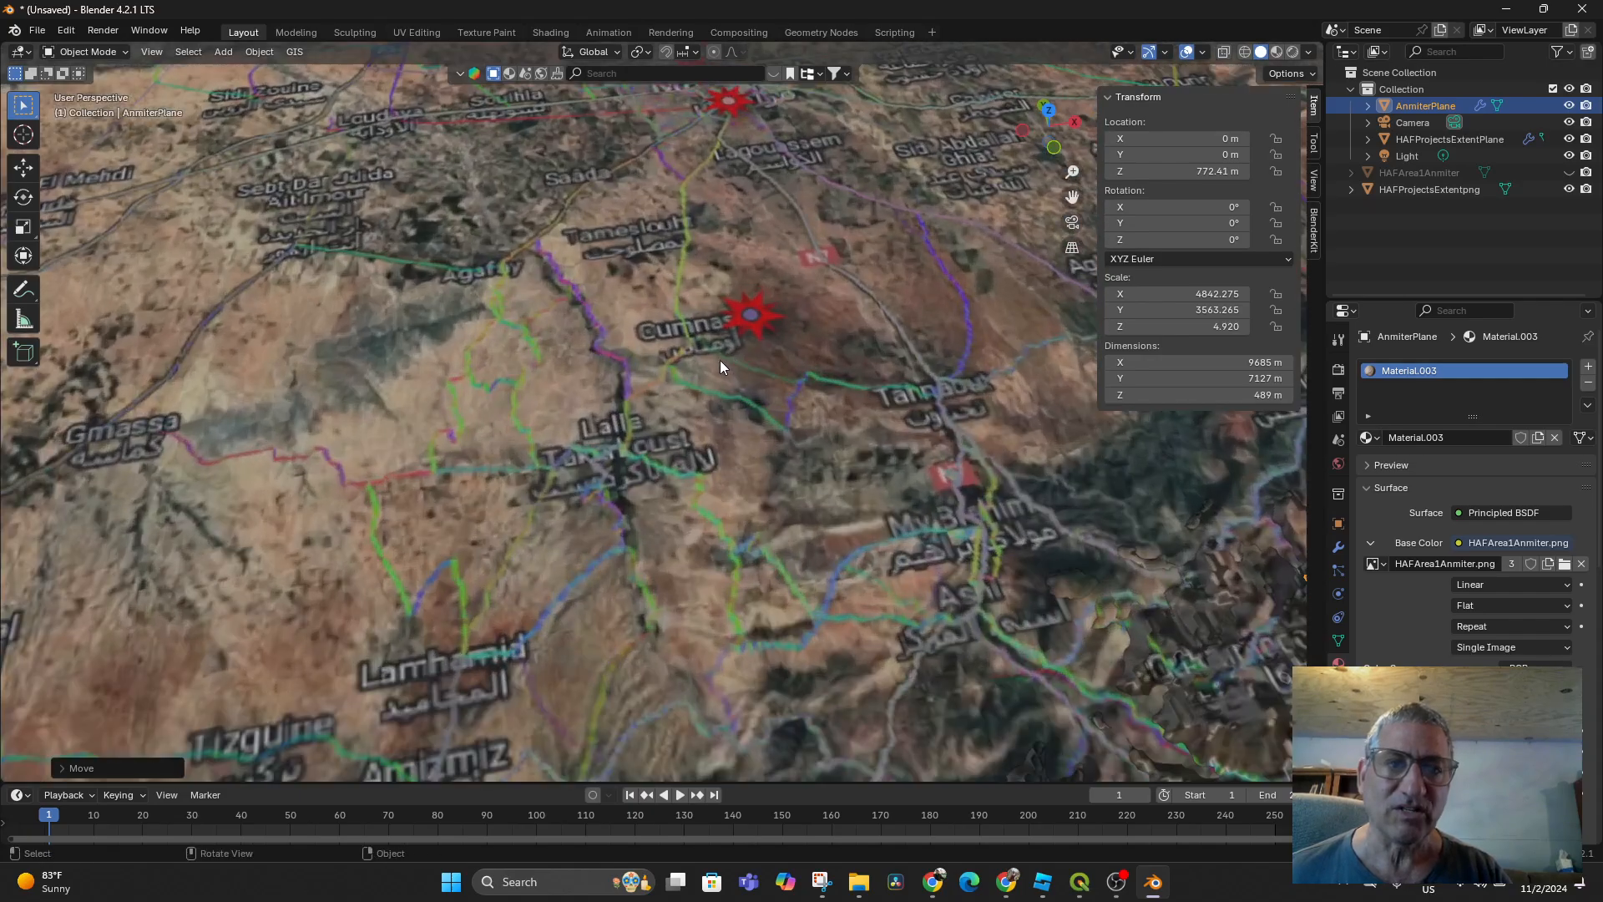
pyautogui.scroll(3, 720, 359)
pyautogui.moveTo(792, 307); pyautogui.dragTo(735, 440, button='middle')
pyautogui.keyDown('shift'); pyautogui.moveTo(922, 229); pyautogui.dragTo(504, 618, button='middle'); pyautogui.keyUp('shift')
pyautogui.moveTo(678, 489)
pyautogui.mouseDown(button='middle')
pyautogui.moveTo(708, 465)
pyautogui.moveTo(613, 428)
pyautogui.moveTo(608, 448)
pyautogui.moveTo(604, 432)
pyautogui.mouseUp(button='middle')
pyautogui.scroll(-4, 610, 426)
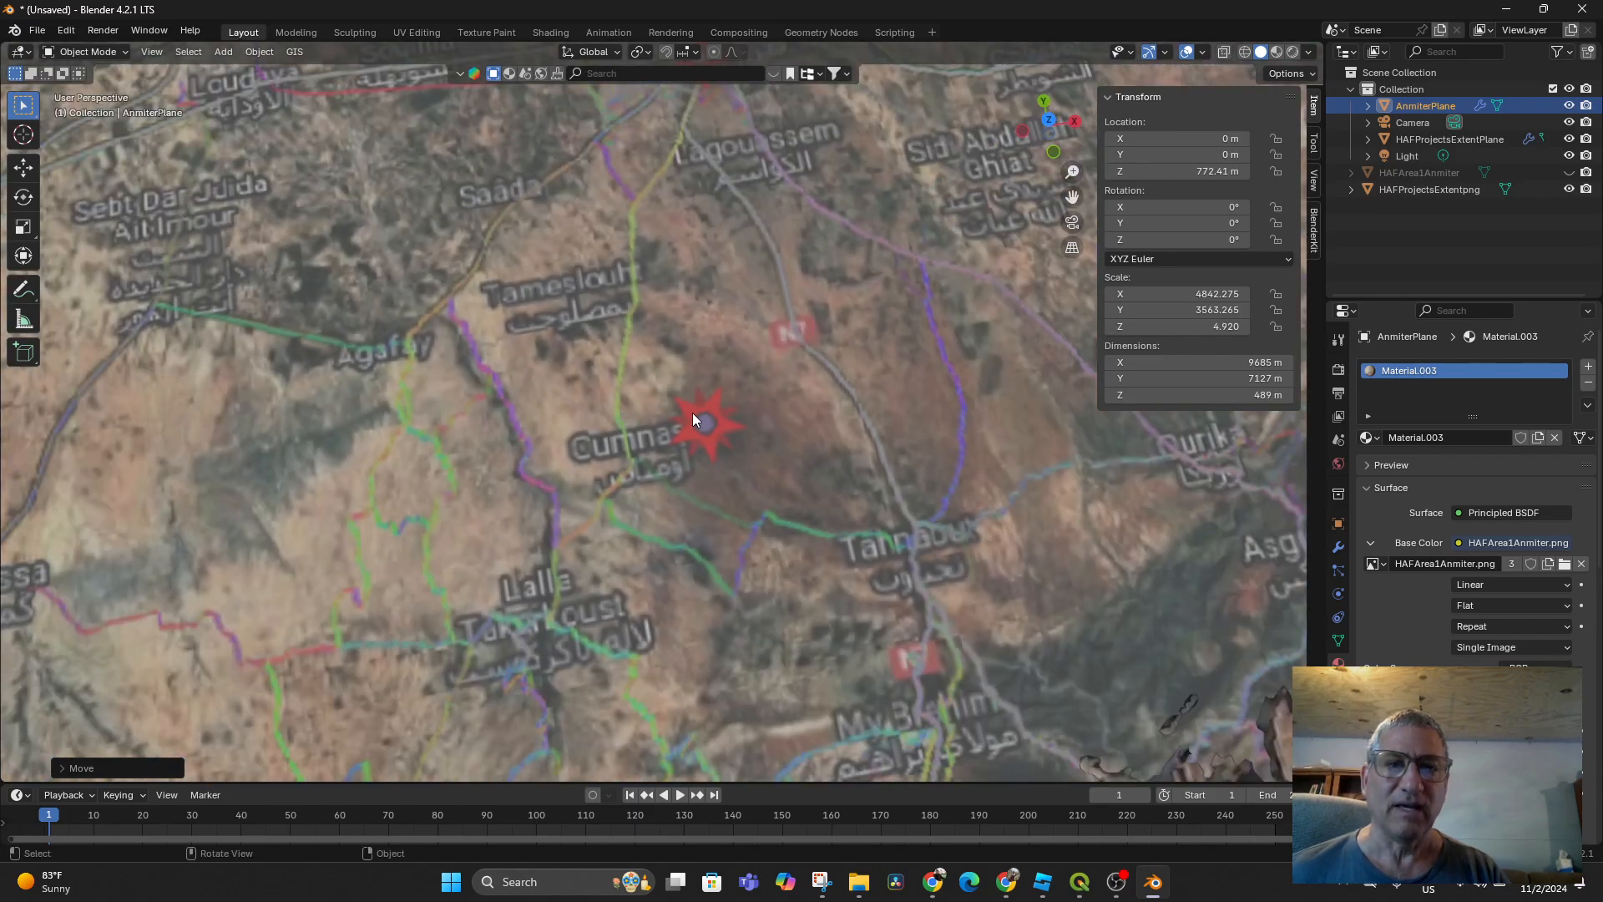
pyautogui.moveTo(770, 446); pyautogui.dragTo(762, 386, button='middle')
pyautogui.scroll(2, 757, 410)
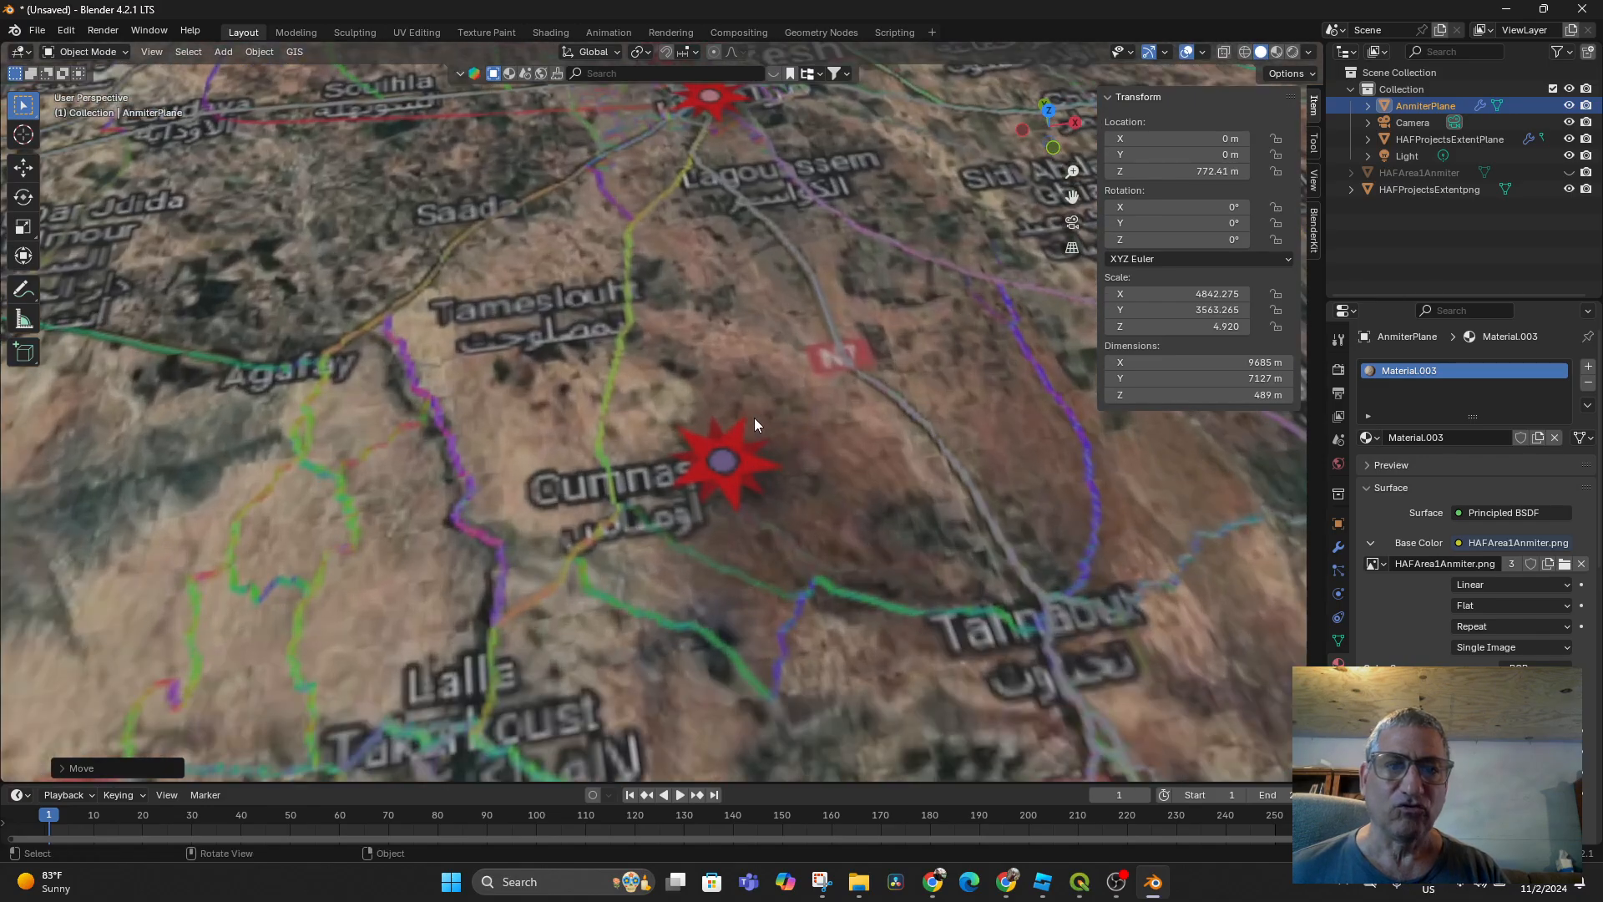
pyautogui.scroll(-6, 752, 429)
pyautogui.scroll(-6, 749, 449)
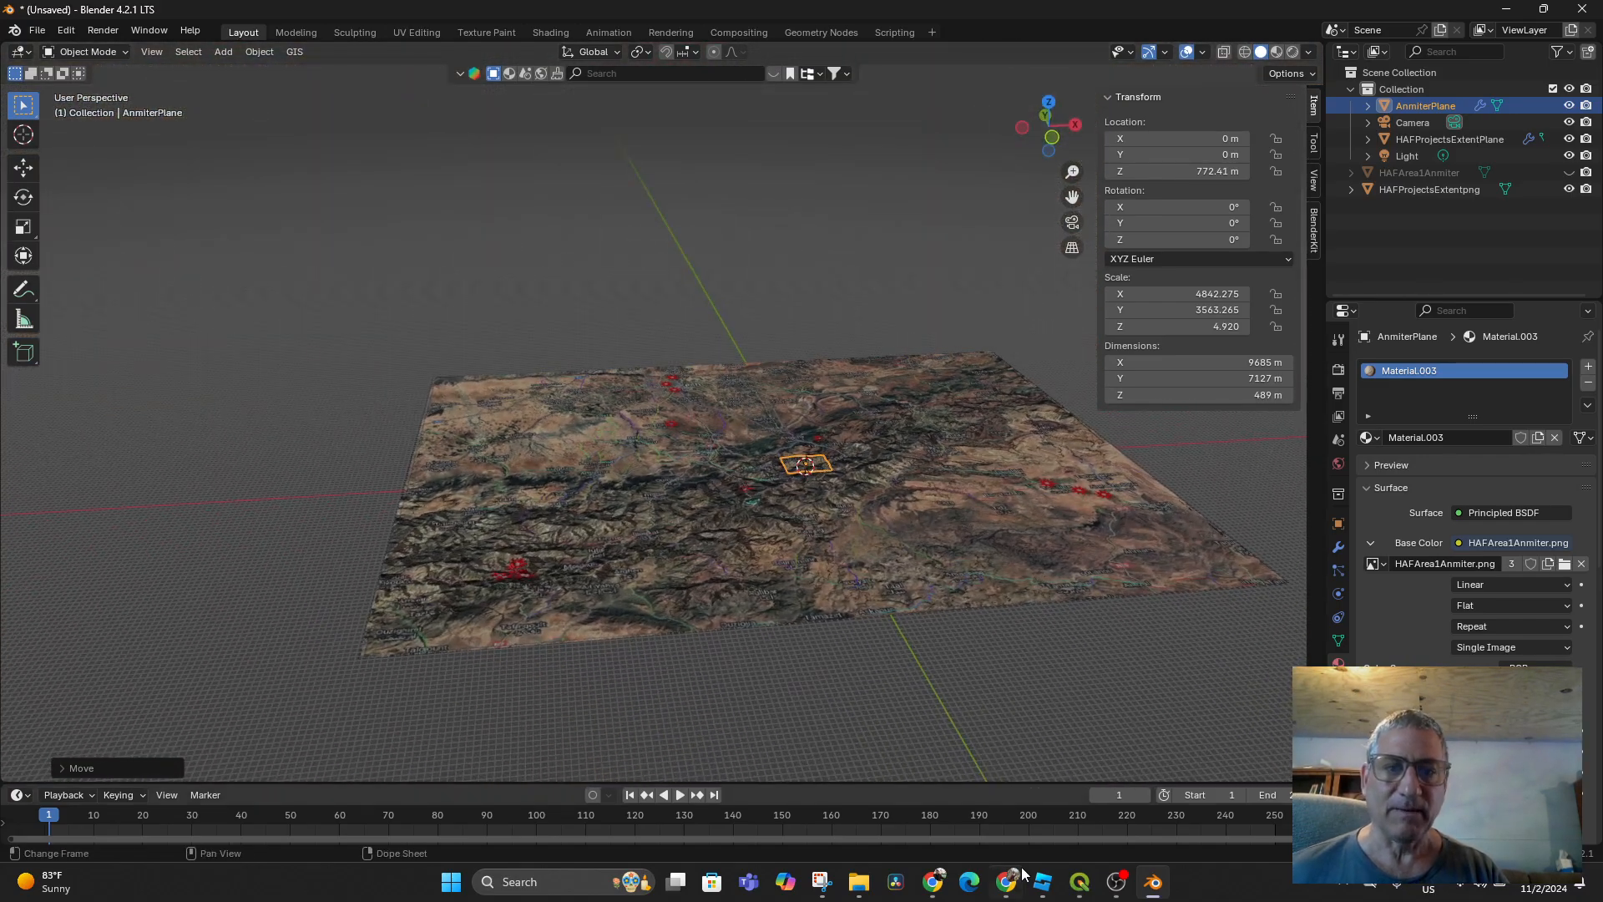
# Save the scene as HAFProjectsExtent.blend via File > Save As
pyautogui.moveTo(1088, 887)
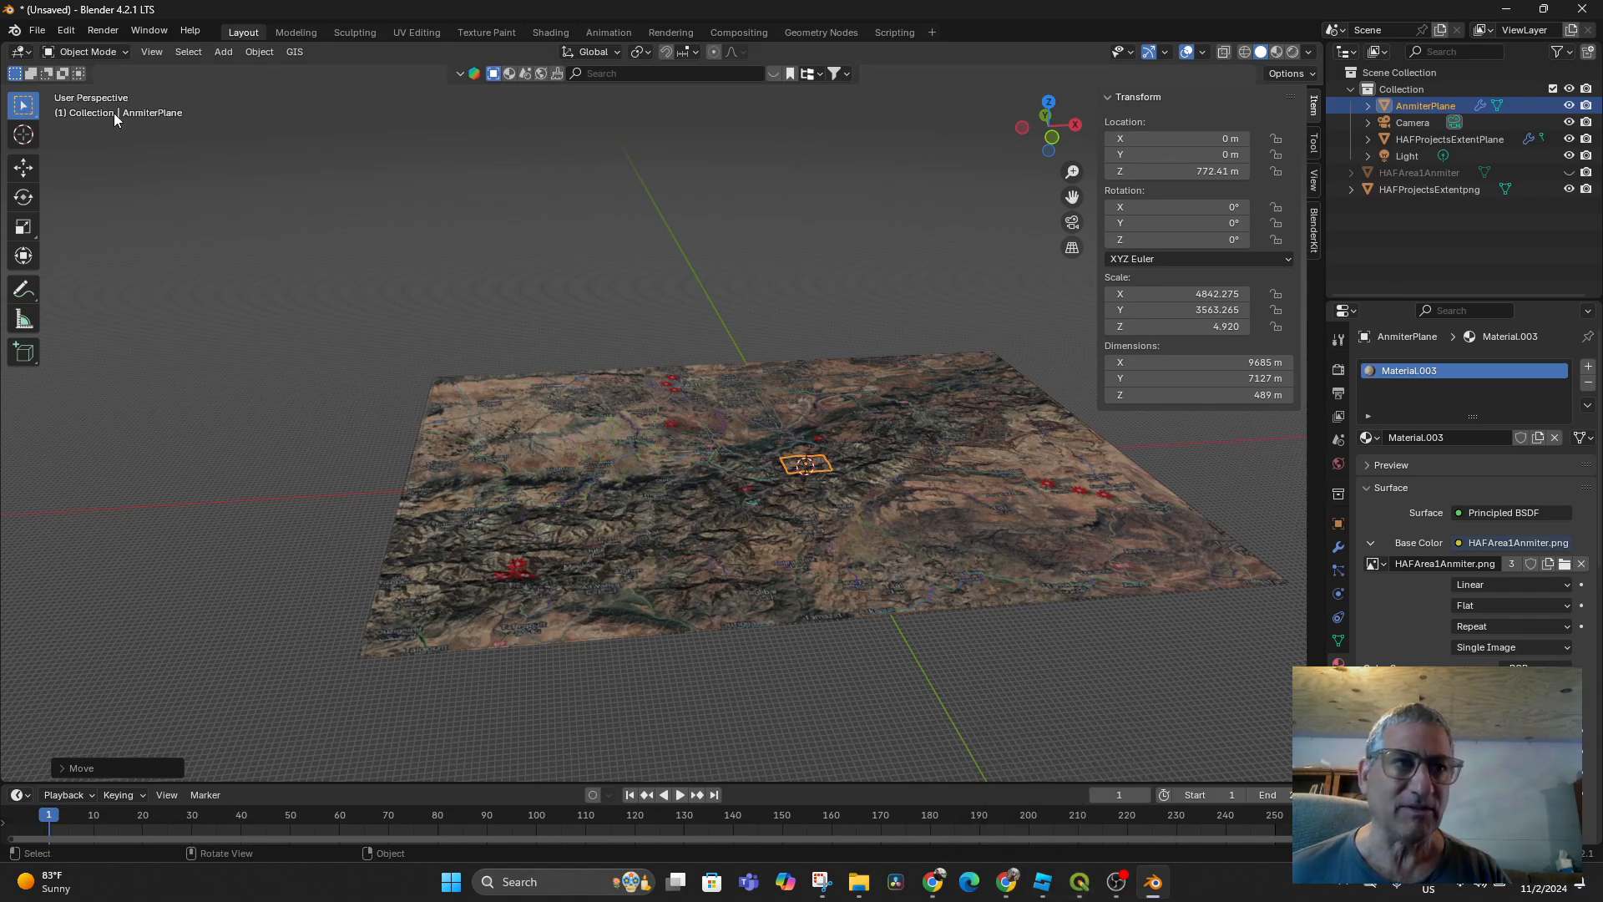
pyautogui.click(37, 32)
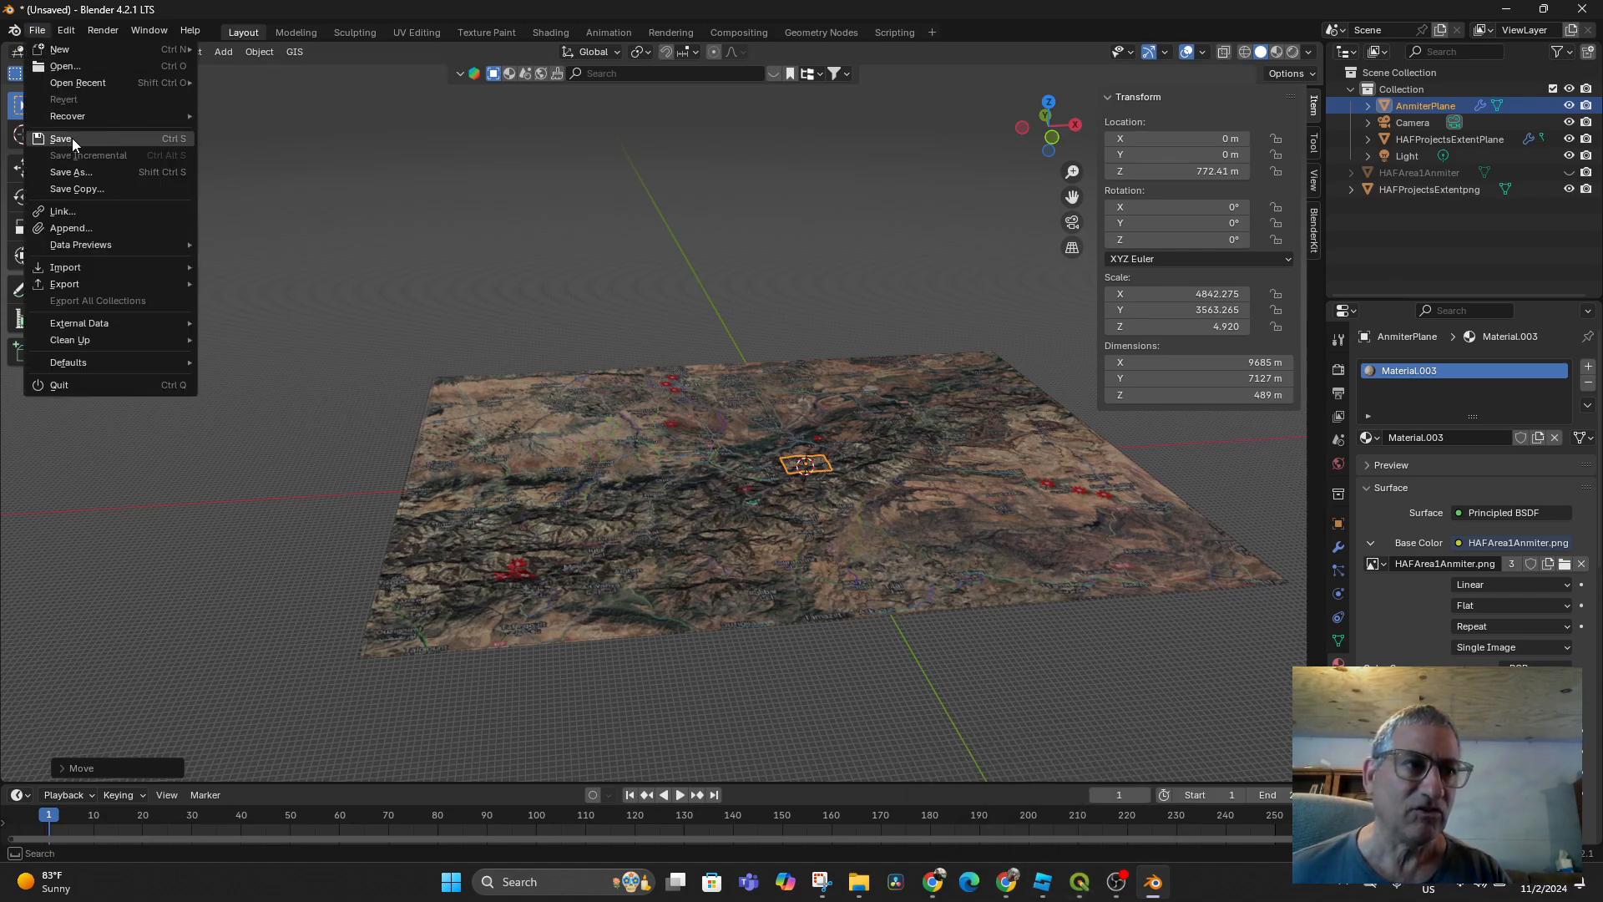
pyautogui.click(73, 173)
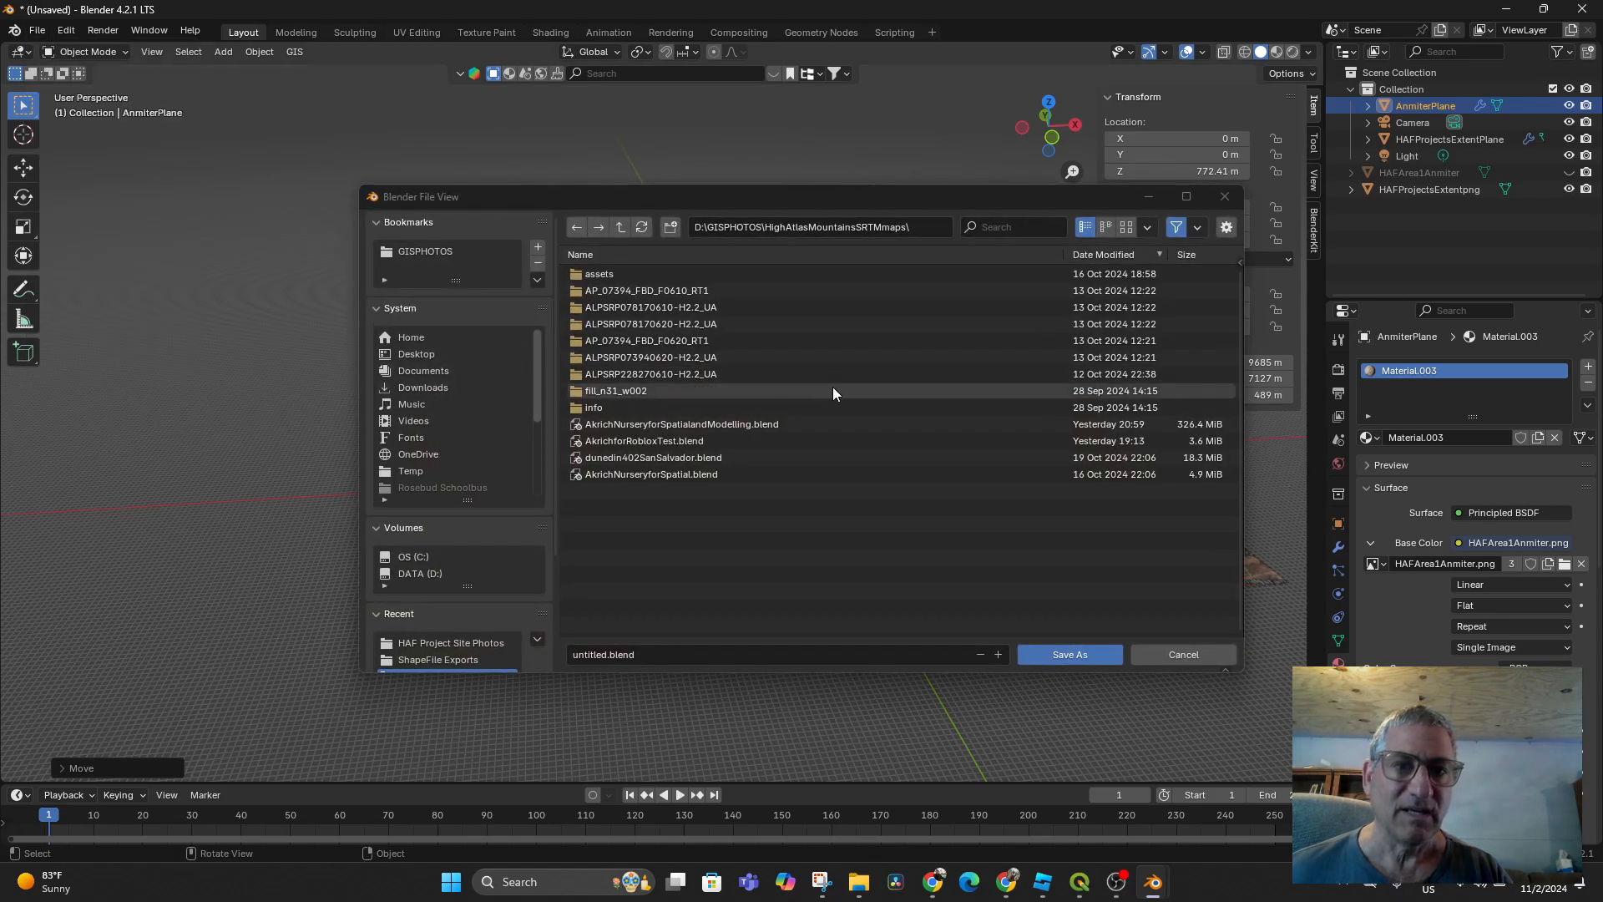
pyautogui.click(654, 654)
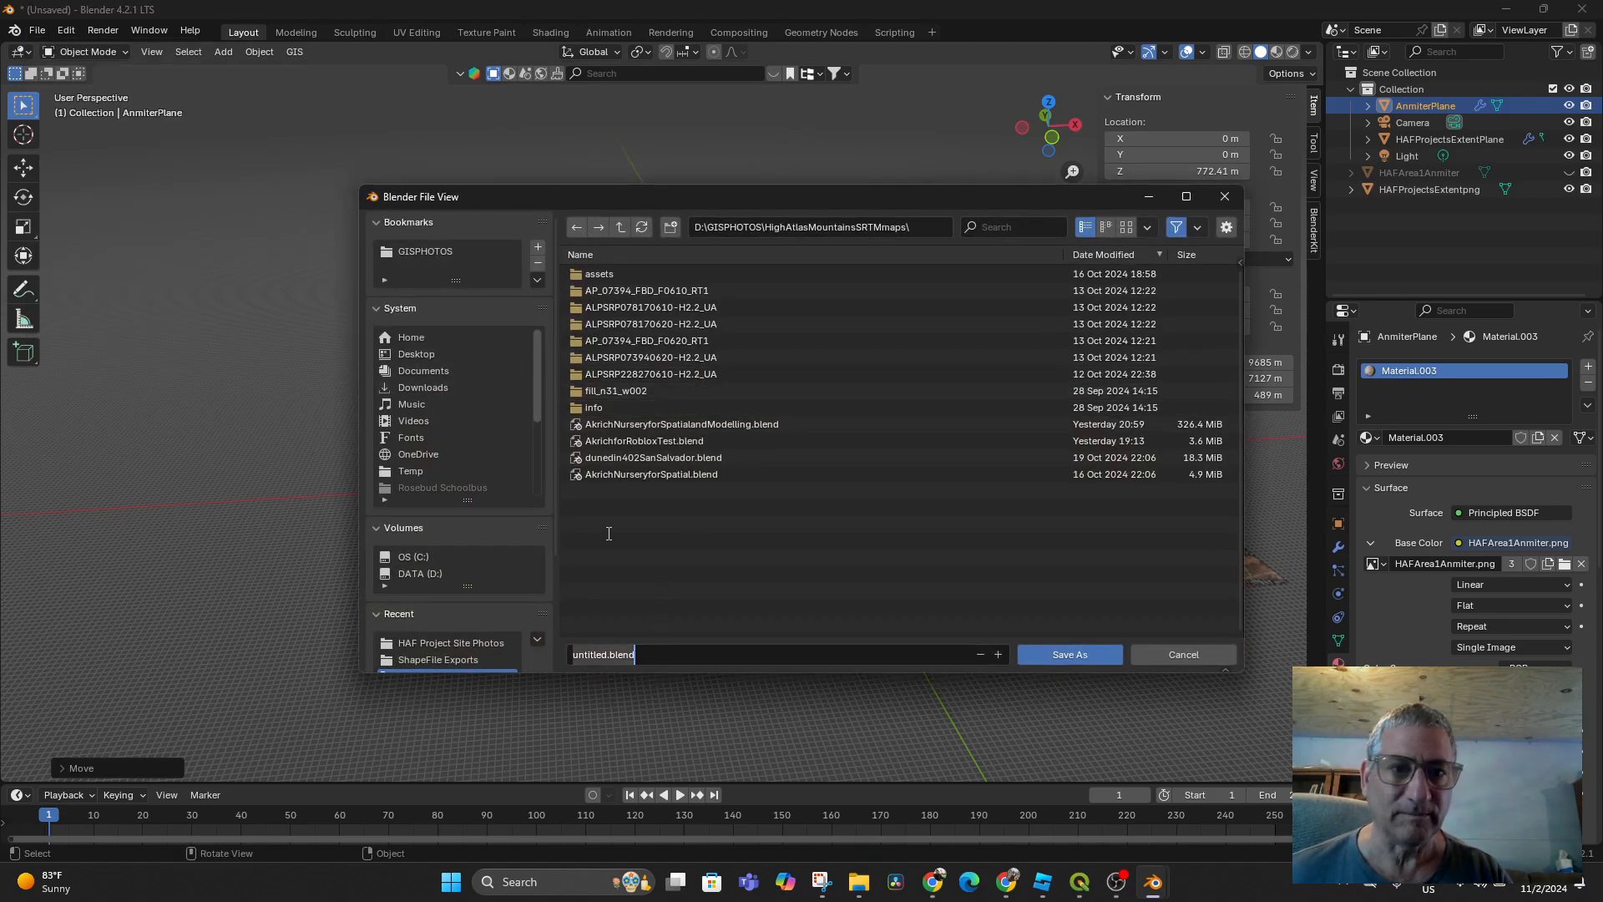
pyautogui.write('HAFProjectsExte')
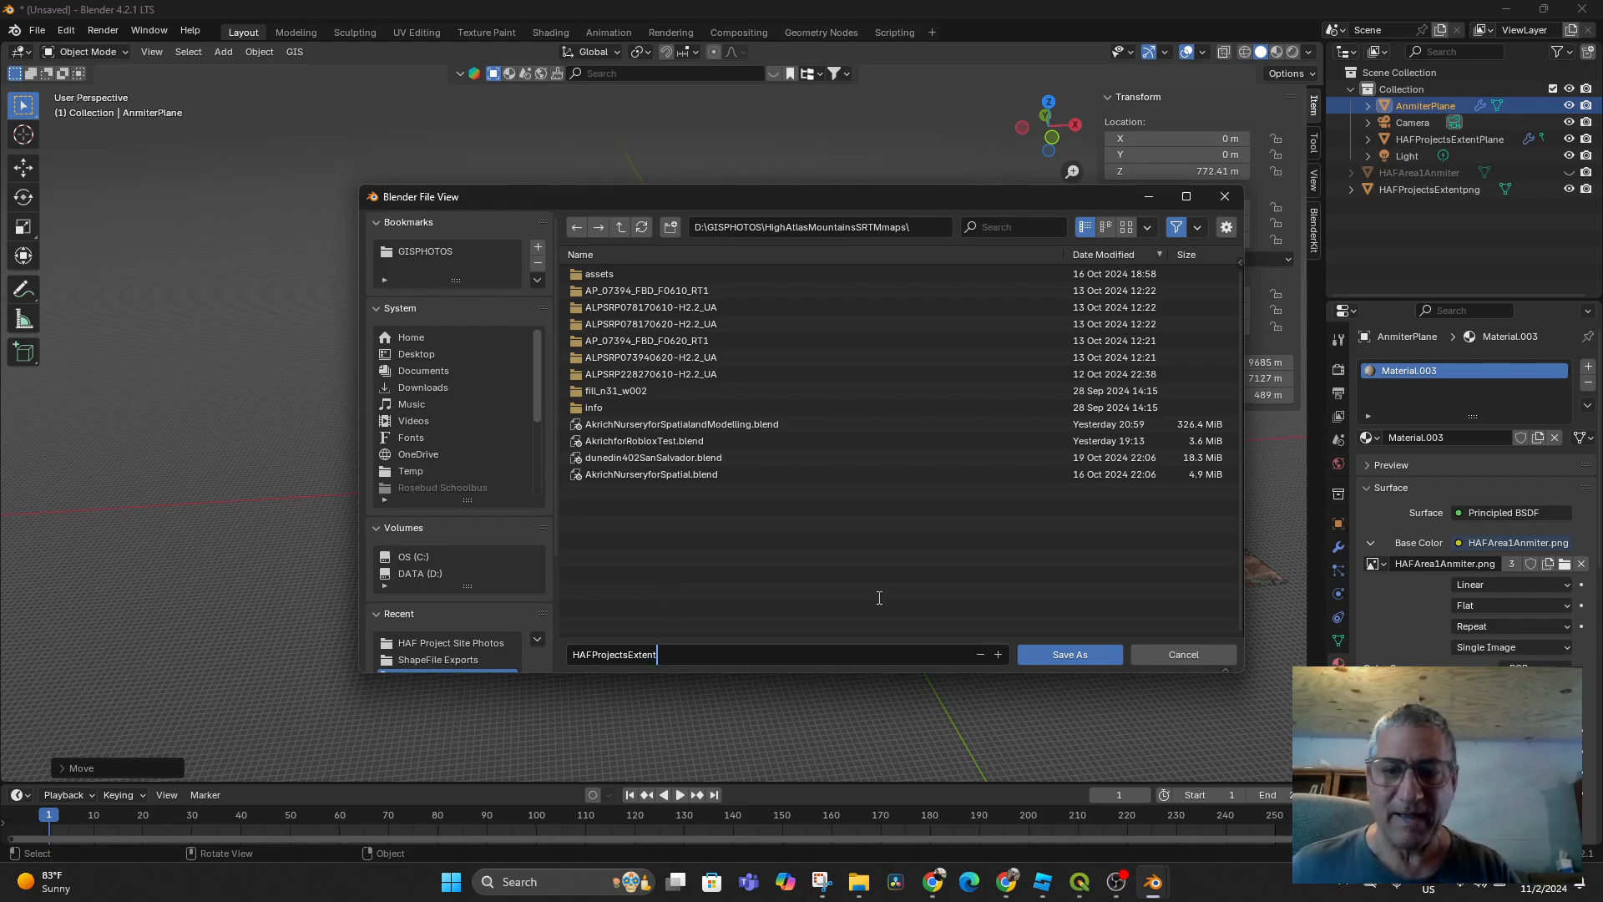
pyautogui.click(1044, 661)
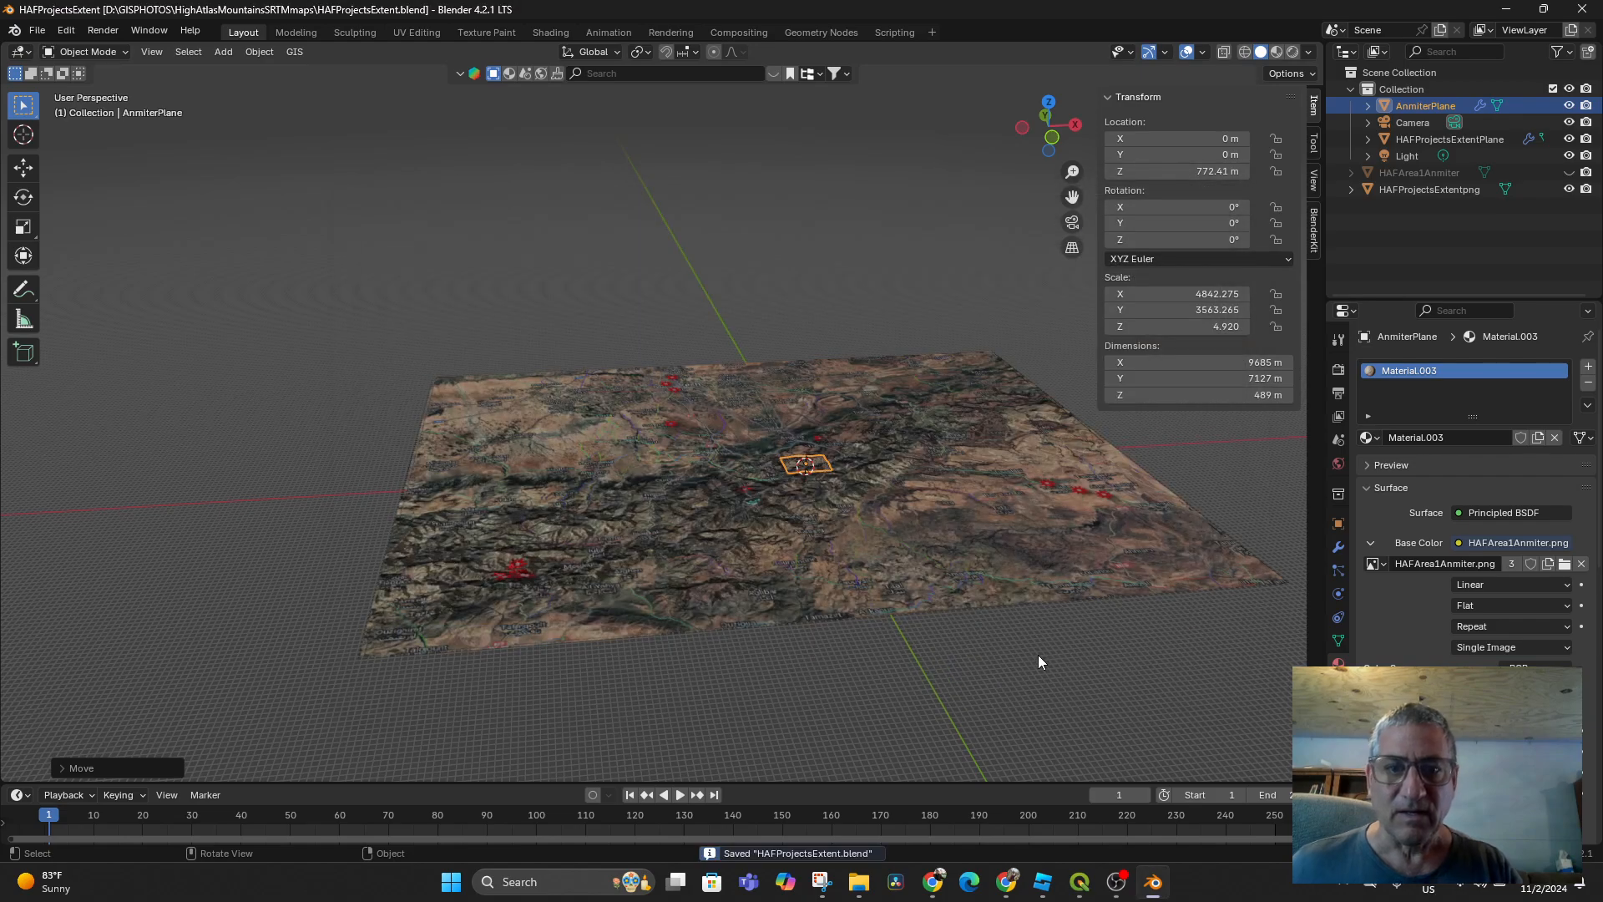
# Deselect AnmiterPlane and orbit to a steeper view of the terrain
pyautogui.click(849, 308)
pyautogui.scroll(4, 880, 544)
pyautogui.scroll(-4, 880, 544)
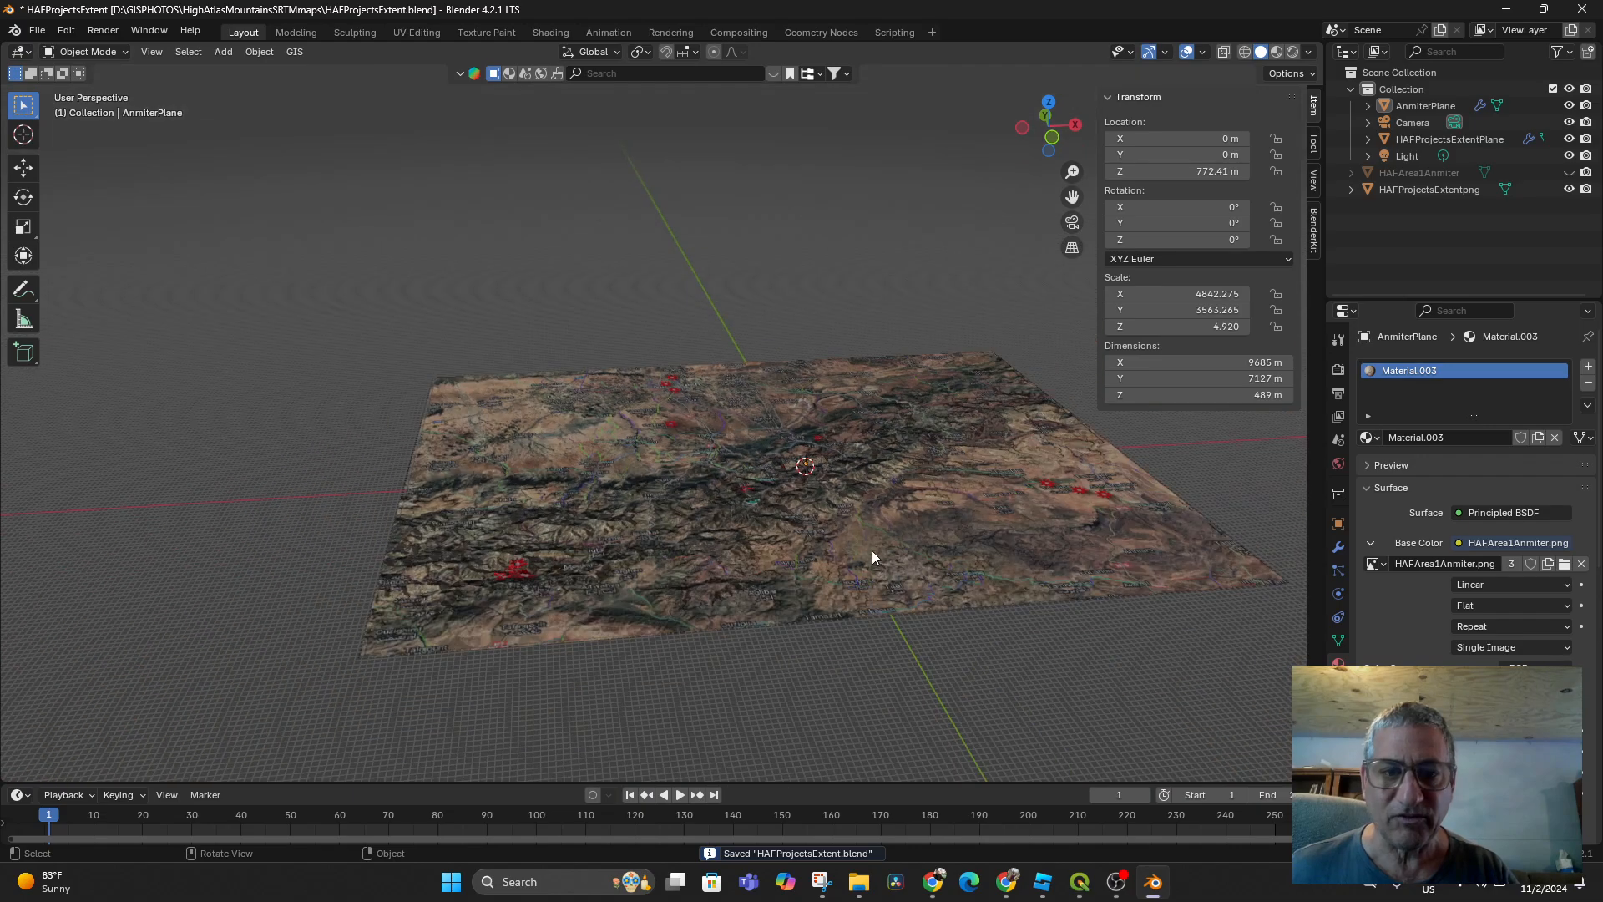
pyautogui.moveTo(872, 550); pyautogui.dragTo(788, 576, button='middle')
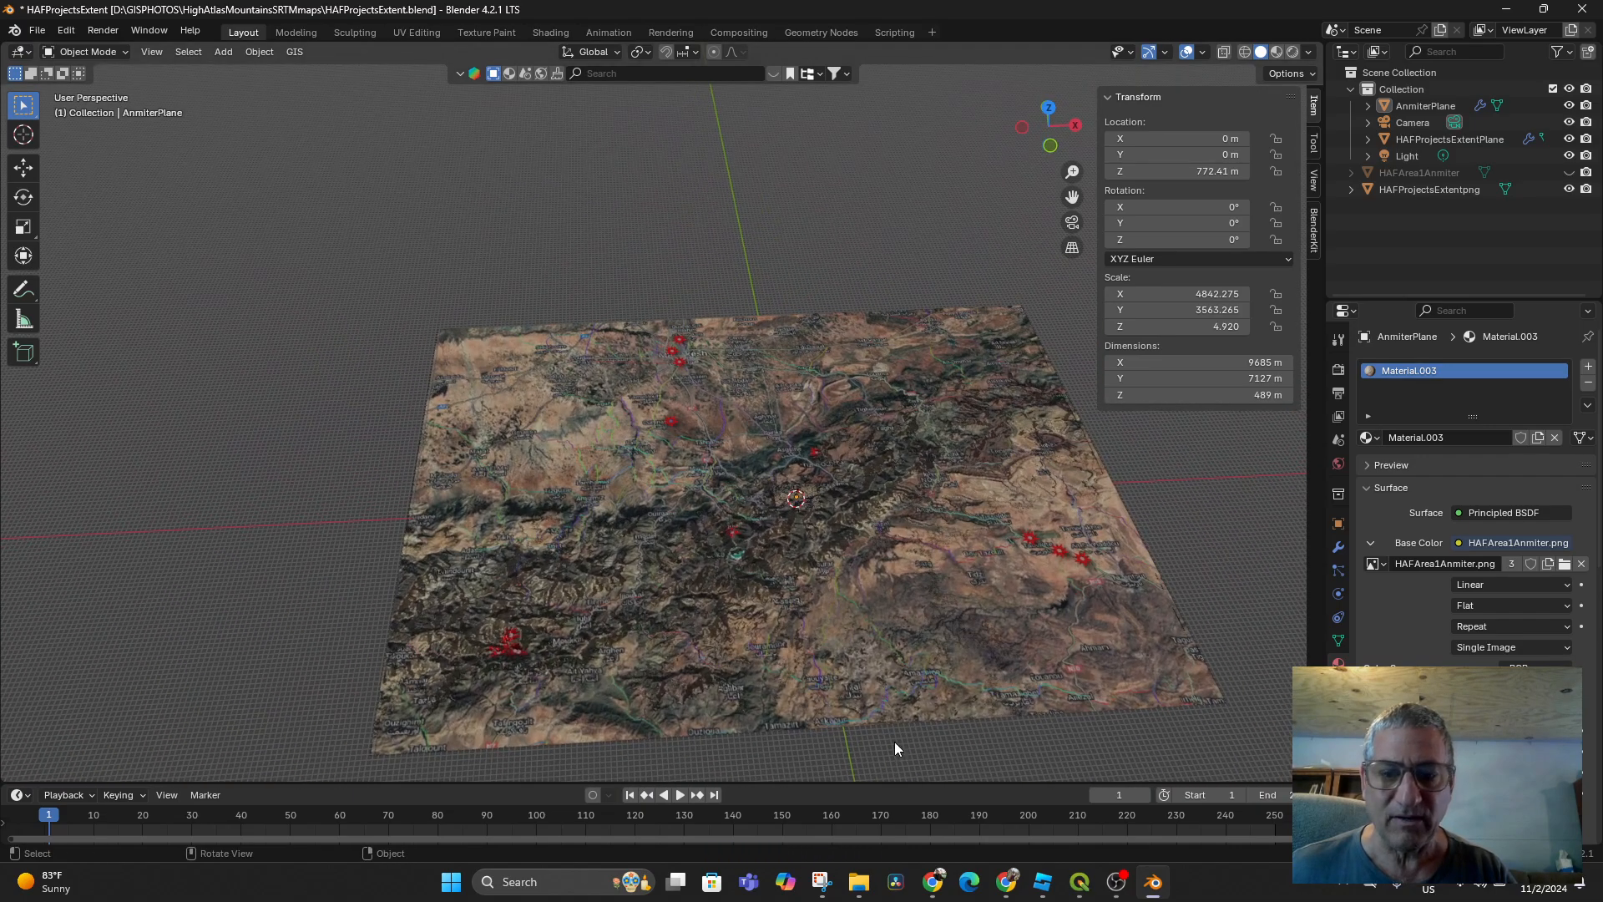
# Switch to QGIS and zoom and pan the satellite map toward the site marker
pyautogui.click(1078, 882)
pyautogui.scroll(-3, 657, 423)
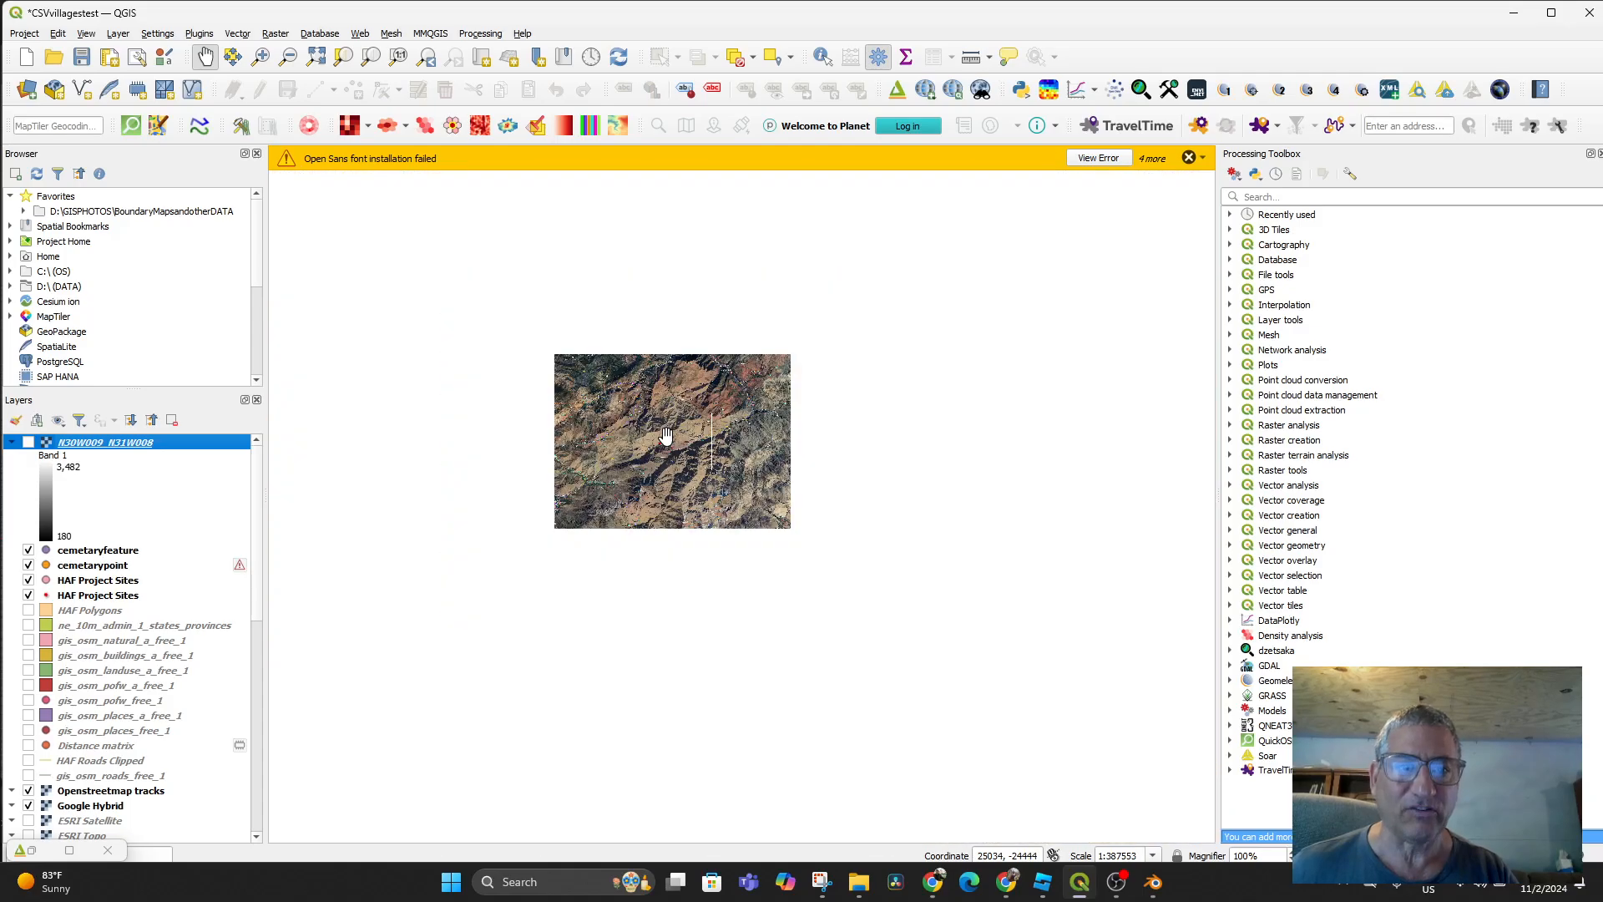
pyautogui.moveTo(628, 377); pyautogui.dragTo(755, 546)
pyautogui.scroll(3, 755, 546)
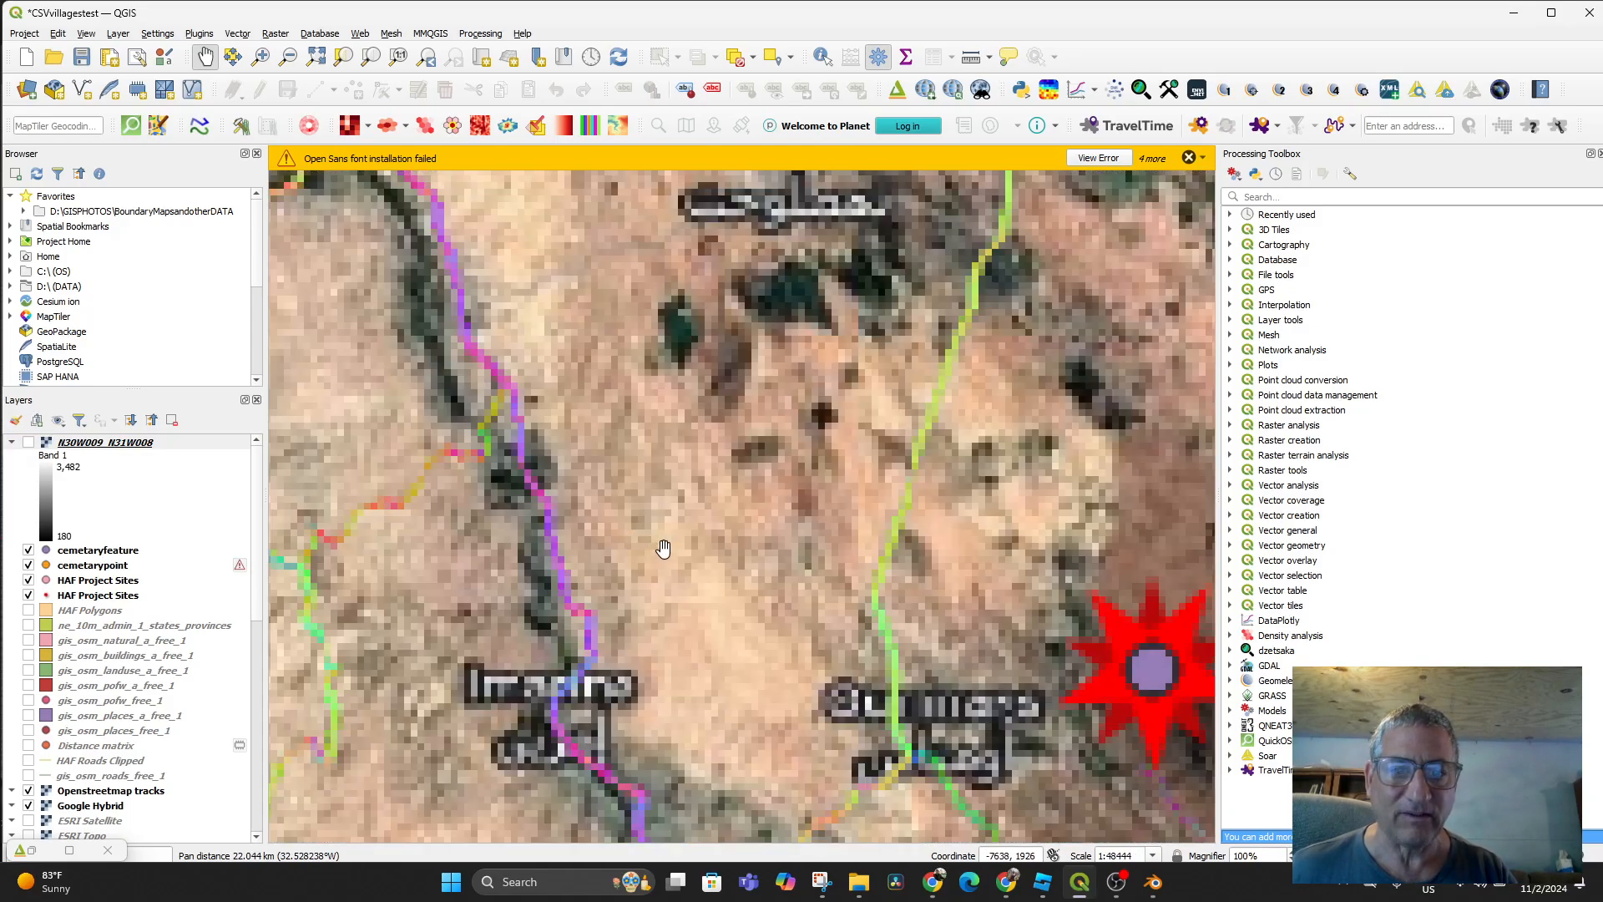
pyautogui.moveTo(645, 551)
pyautogui.mouseDown()
pyautogui.moveTo(720, 582)
pyautogui.moveTo(451, 463)
pyautogui.mouseUp()
pyautogui.scroll(2, 719, 561)
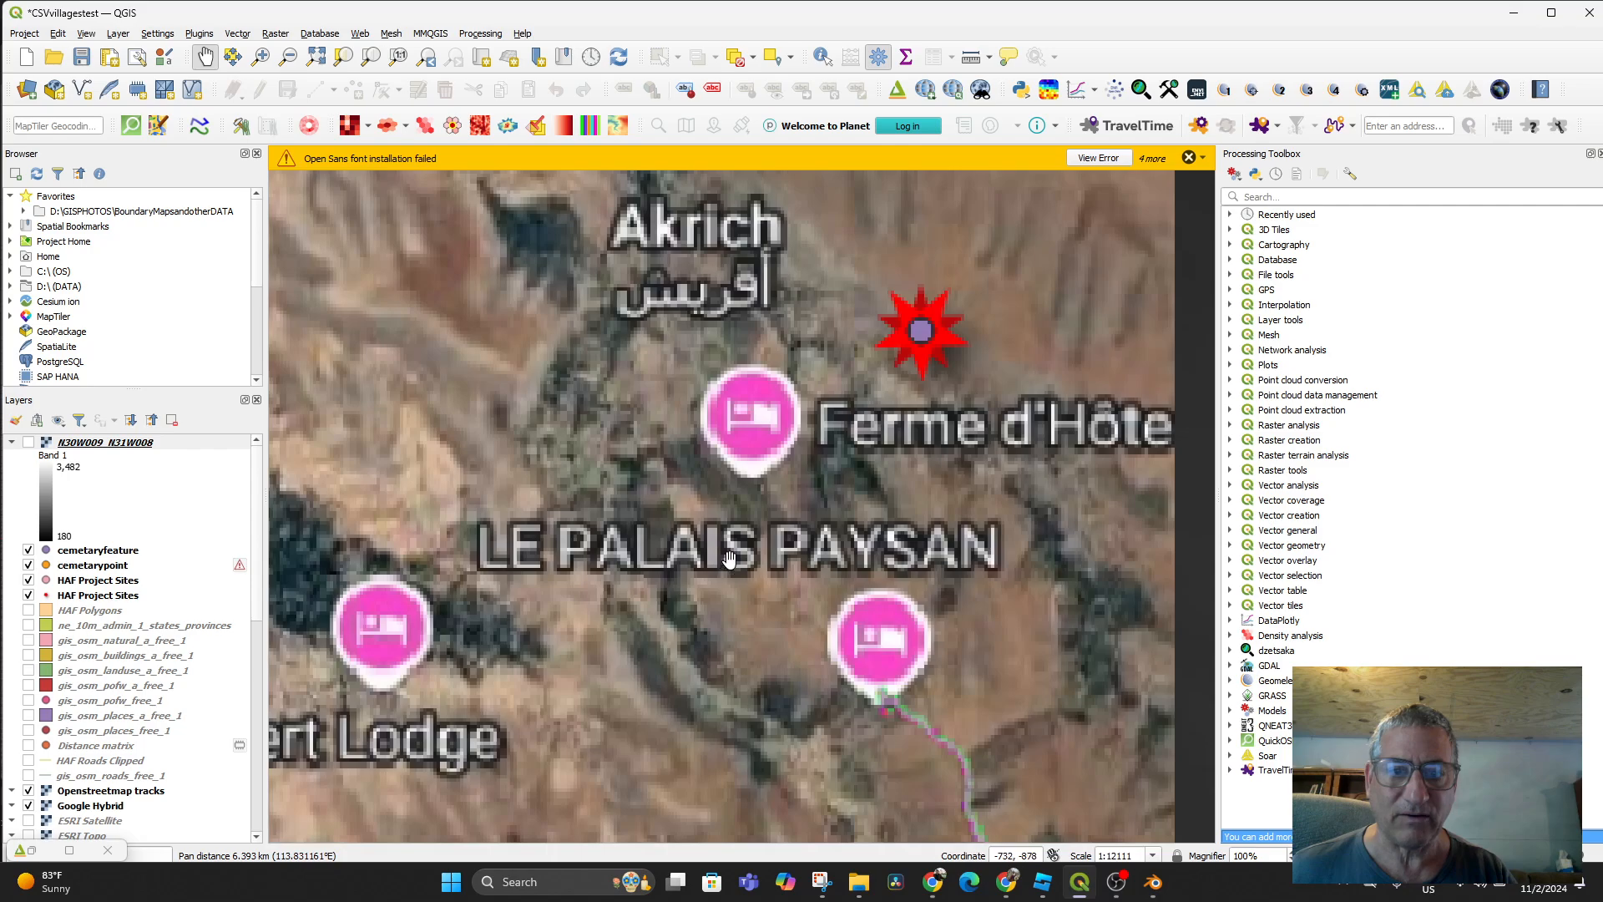
pyautogui.moveTo(928, 425); pyautogui.dragTo(825, 650)
pyautogui.scroll(2, 824, 649)
pyautogui.moveTo(845, 524); pyautogui.dragTo(832, 715)
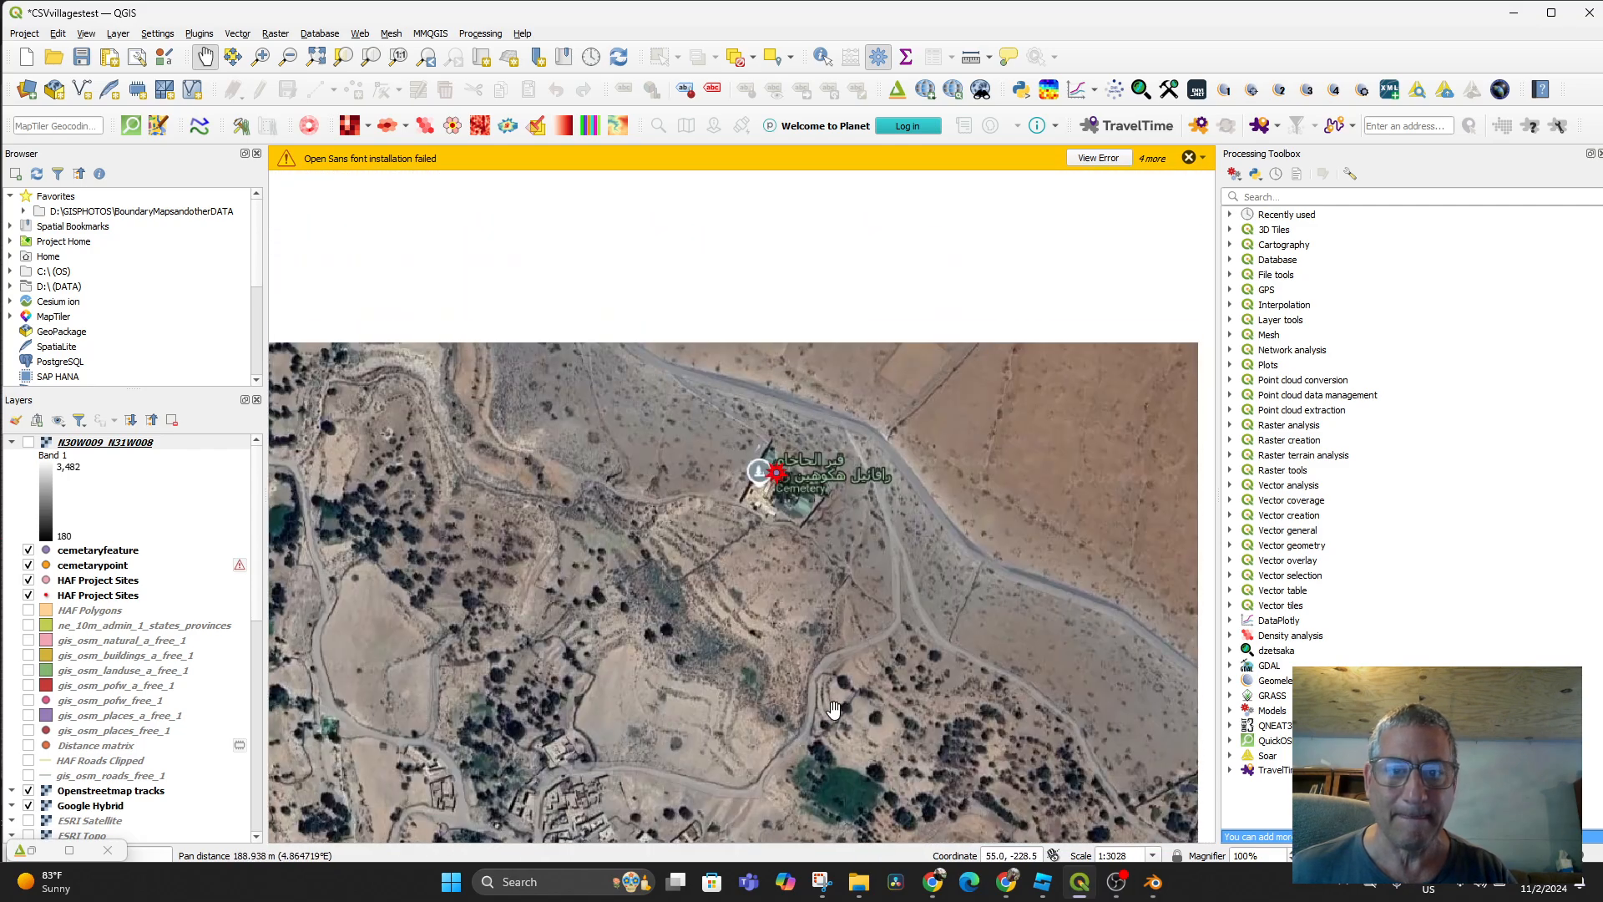
pyautogui.scroll(1, 806, 615)
pyautogui.moveTo(804, 561); pyautogui.dragTo(831, 769)
pyautogui.scroll(1, 818, 622)
# Centre the walled compound in the view and zoom back out to 1:757
pyautogui.scroll(2, 834, 683)
pyautogui.scroll(-1, 832, 681)
pyautogui.scroll(-1, 800, 656)
pyautogui.moveTo(826, 653); pyautogui.dragTo(844, 616)
pyautogui.scroll(1, 844, 615)
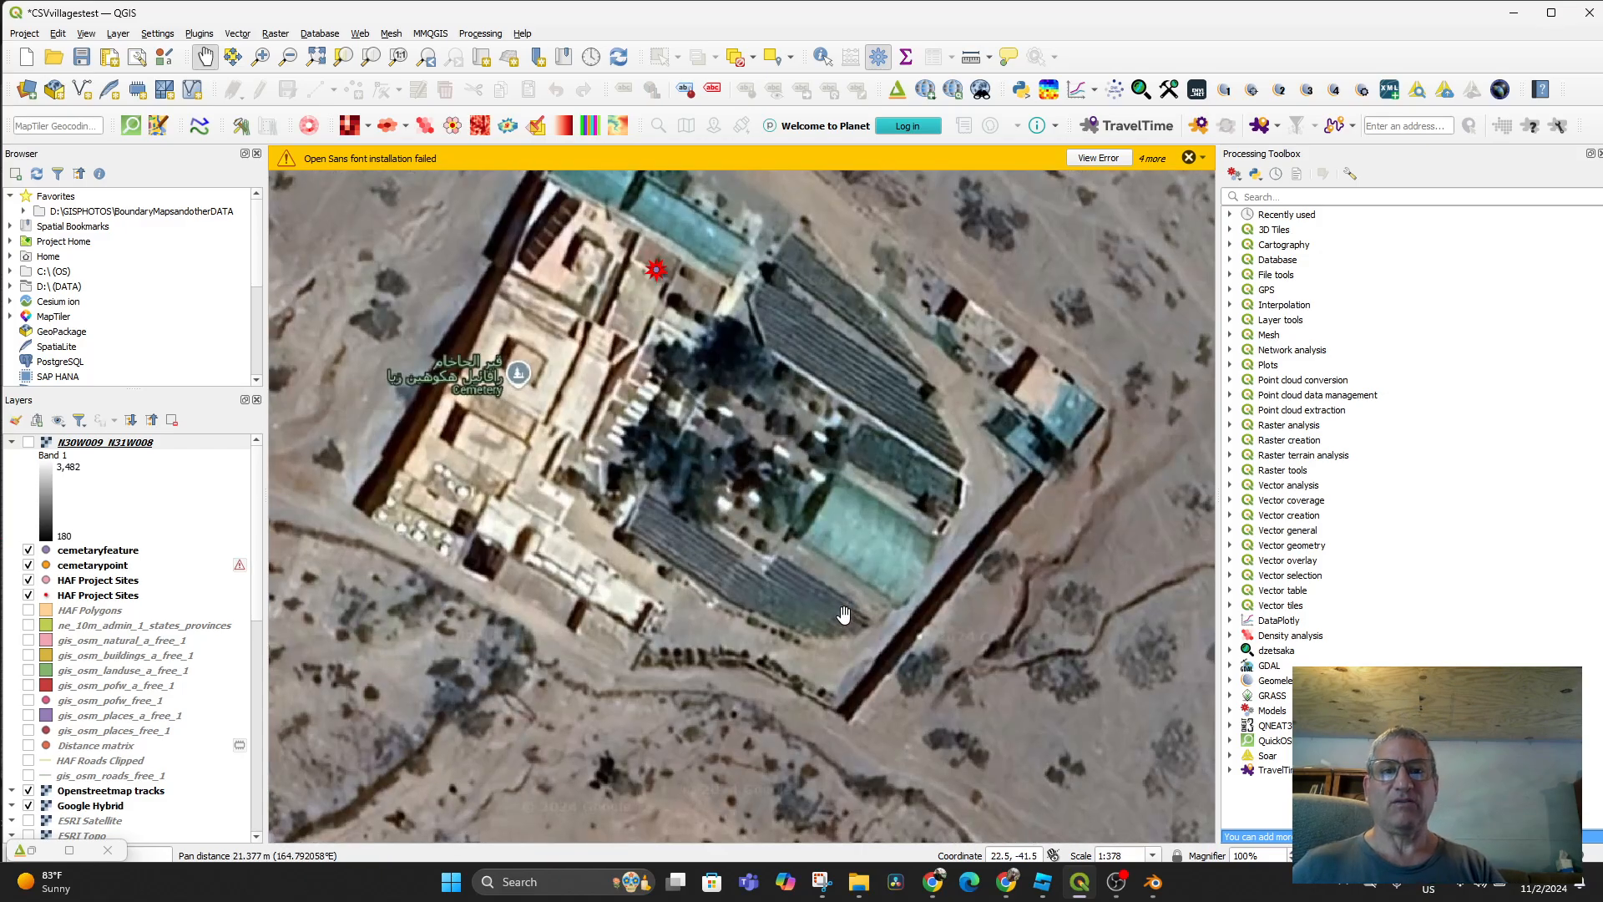
pyautogui.scroll(-1, 844, 615)
pyautogui.scroll(1, 842, 612)
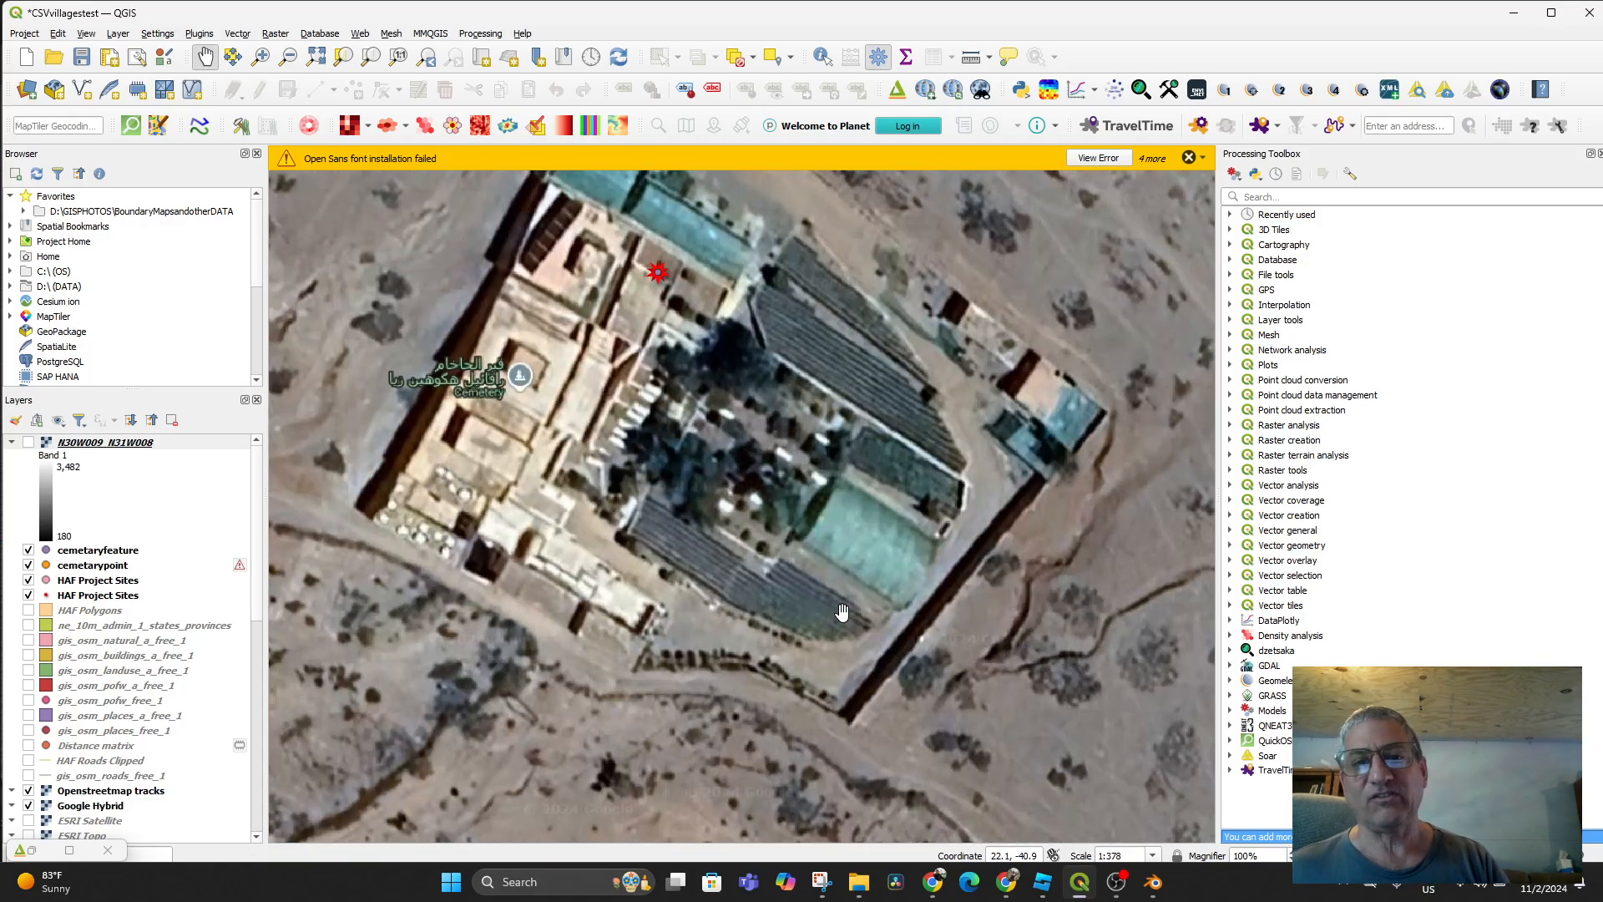
pyautogui.moveTo(830, 577)
pyautogui.mouseDown()
pyautogui.moveTo(844, 662)
pyautogui.moveTo(842, 567)
pyautogui.mouseUp()
pyautogui.scroll(-1, 843, 662)
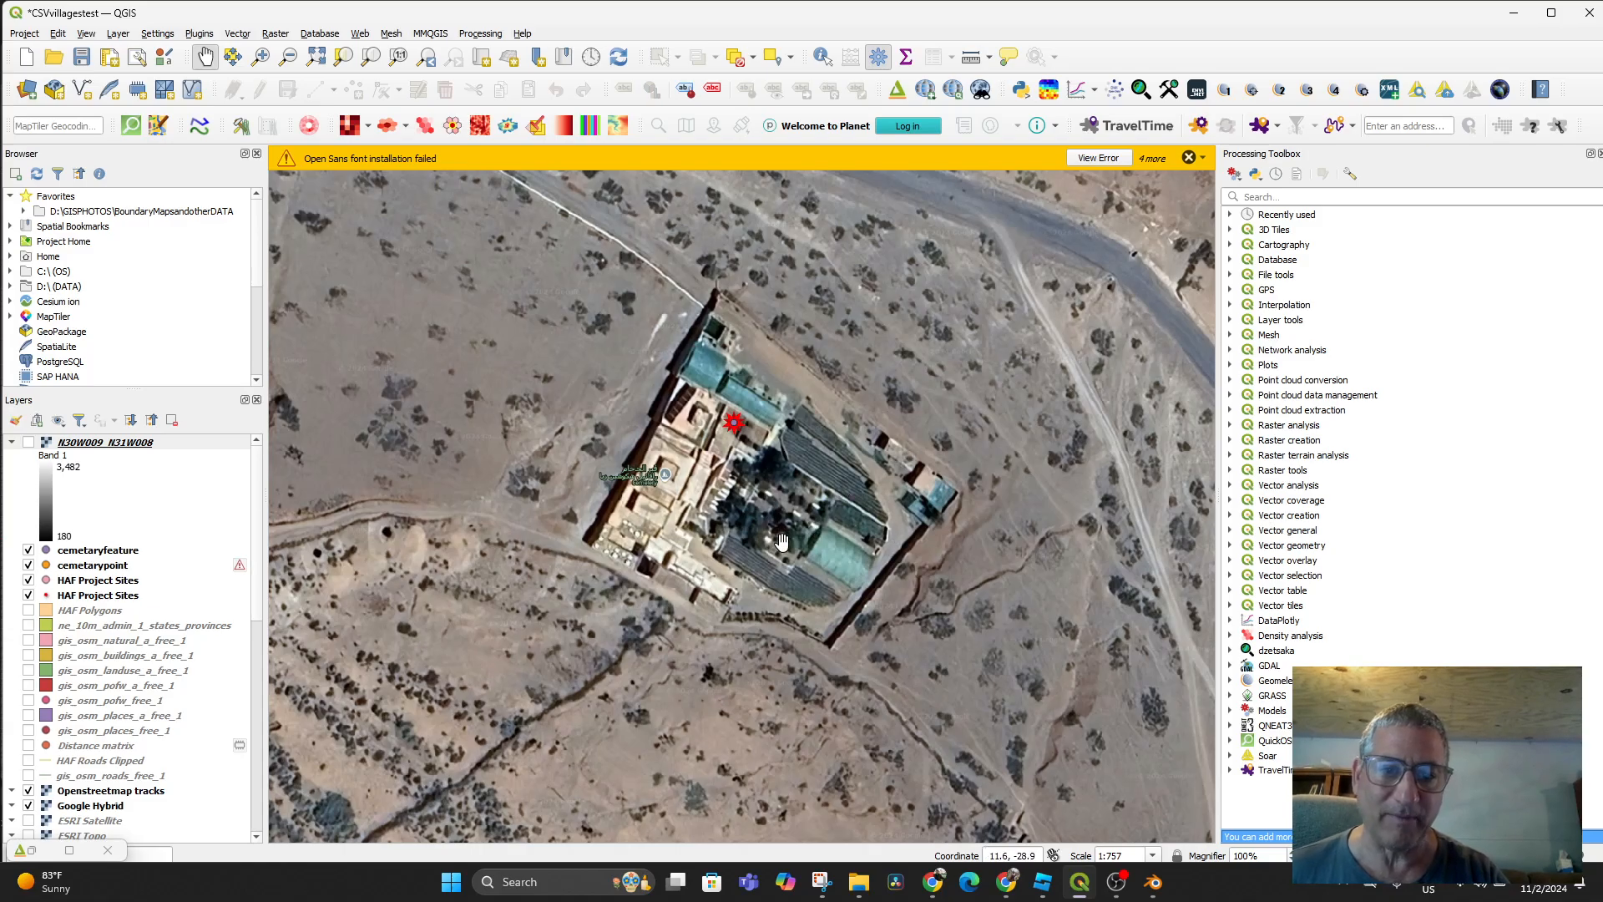
pyautogui.scroll(1, 782, 501)
pyautogui.moveTo(782, 501); pyautogui.dragTo(817, 572)
pyautogui.scroll(-1, 820, 564)
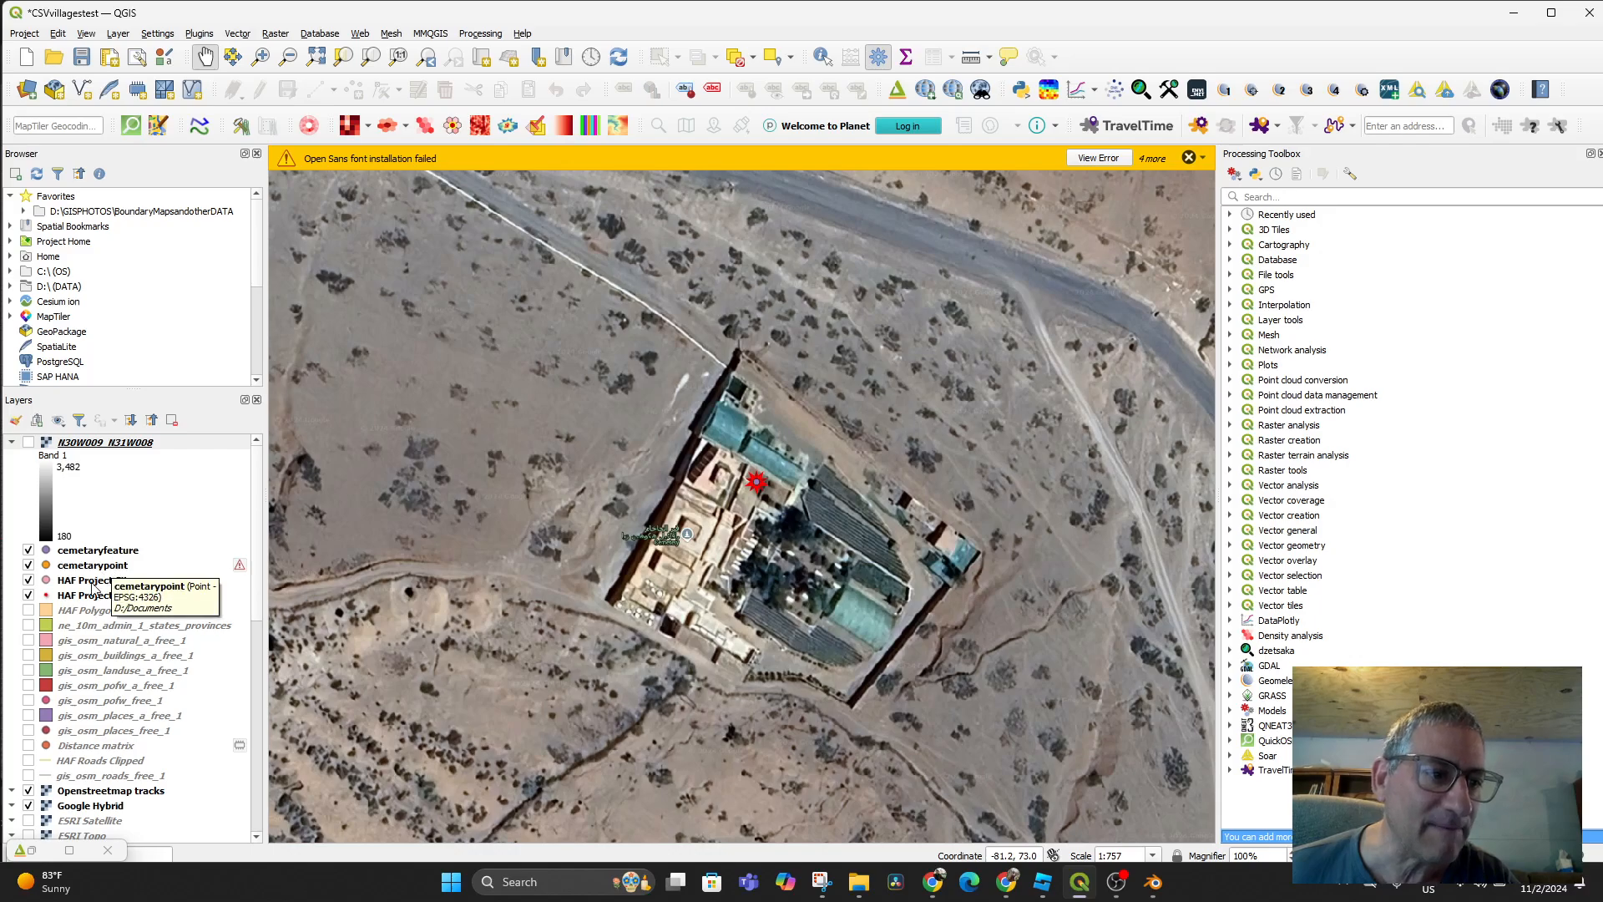
pyautogui.scroll(-2, 117, 639)
# Untick the Openstreetmap tracks, Google Hybrid and ESRI Satellite layers in the Layers panel
pyautogui.scroll(-4, 94, 670)
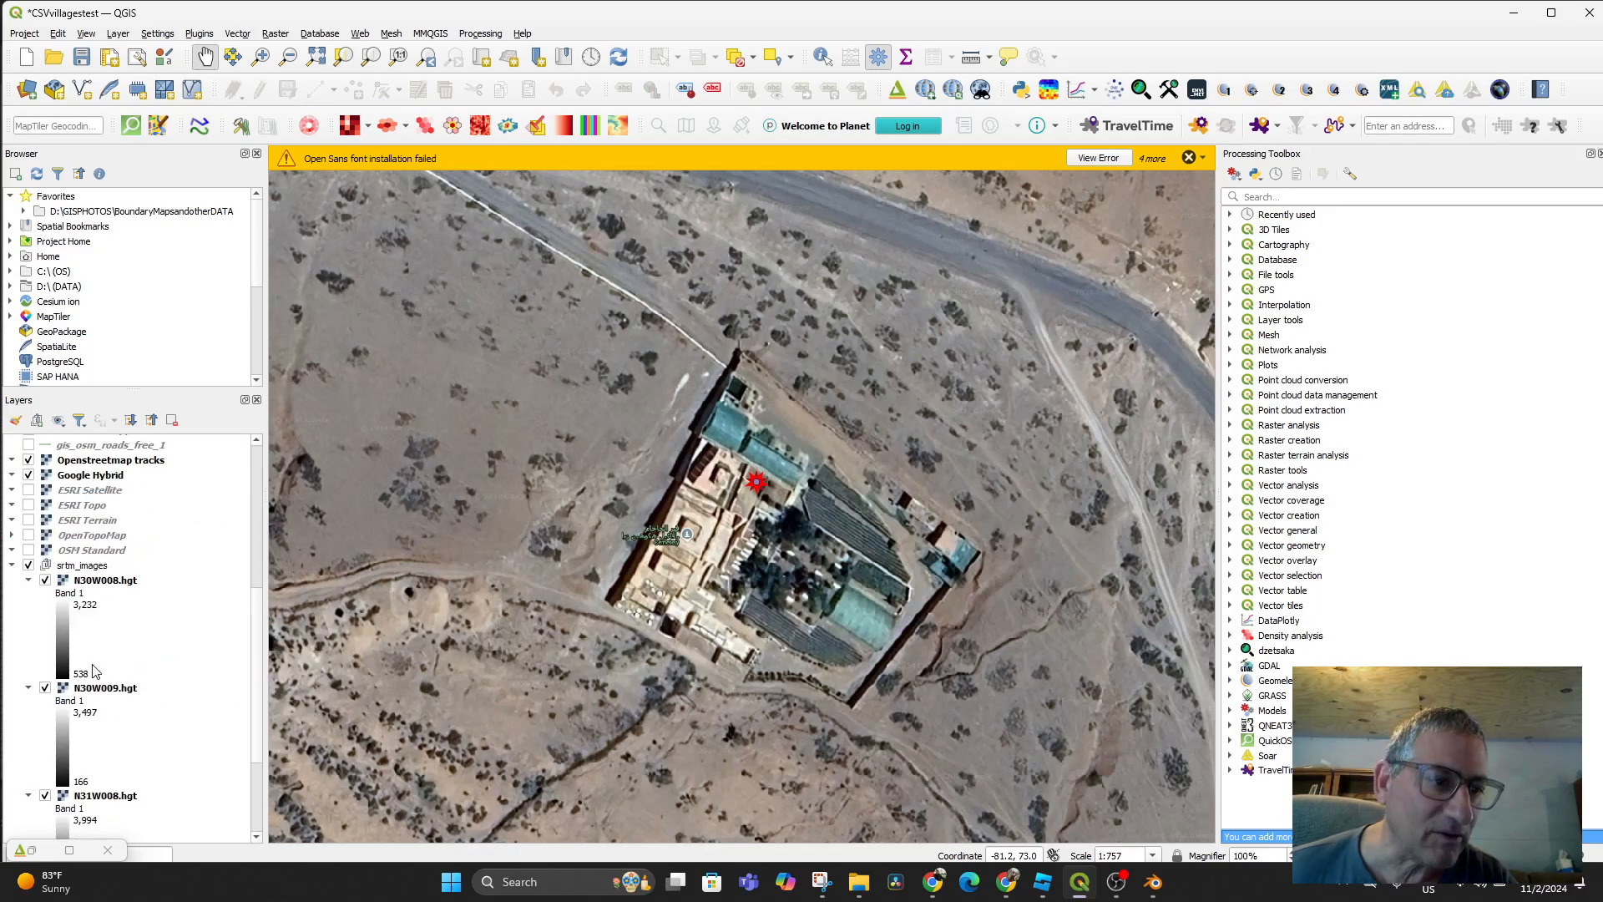
pyautogui.click(30, 461)
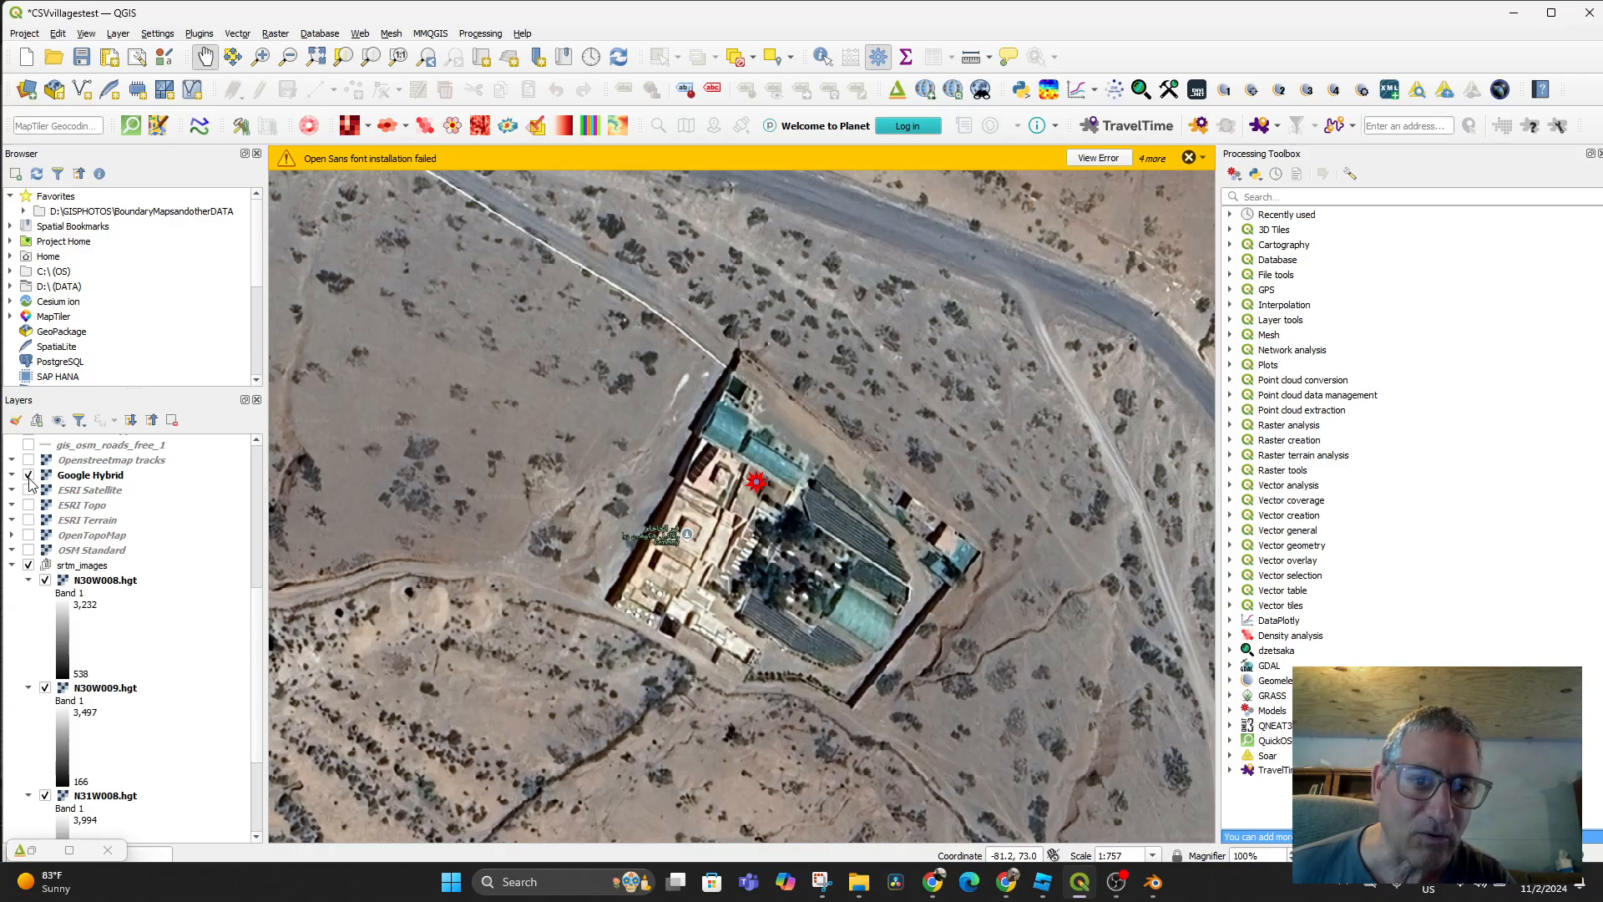
pyautogui.click(30, 475)
pyautogui.click(30, 475)
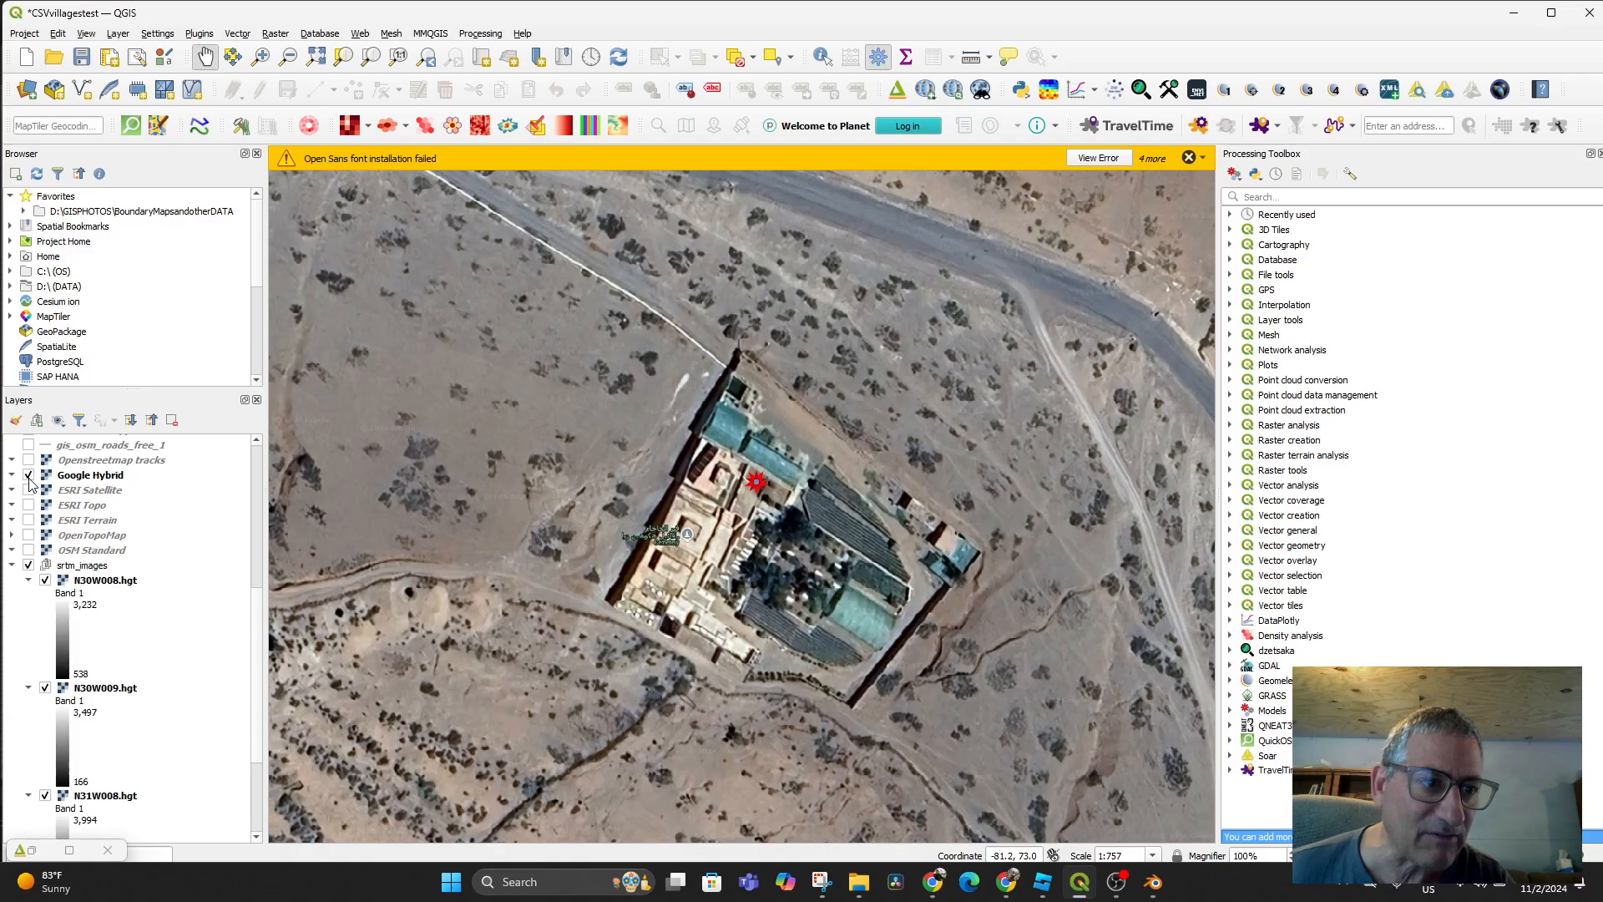
pyautogui.click(29, 490)
pyautogui.click(29, 475)
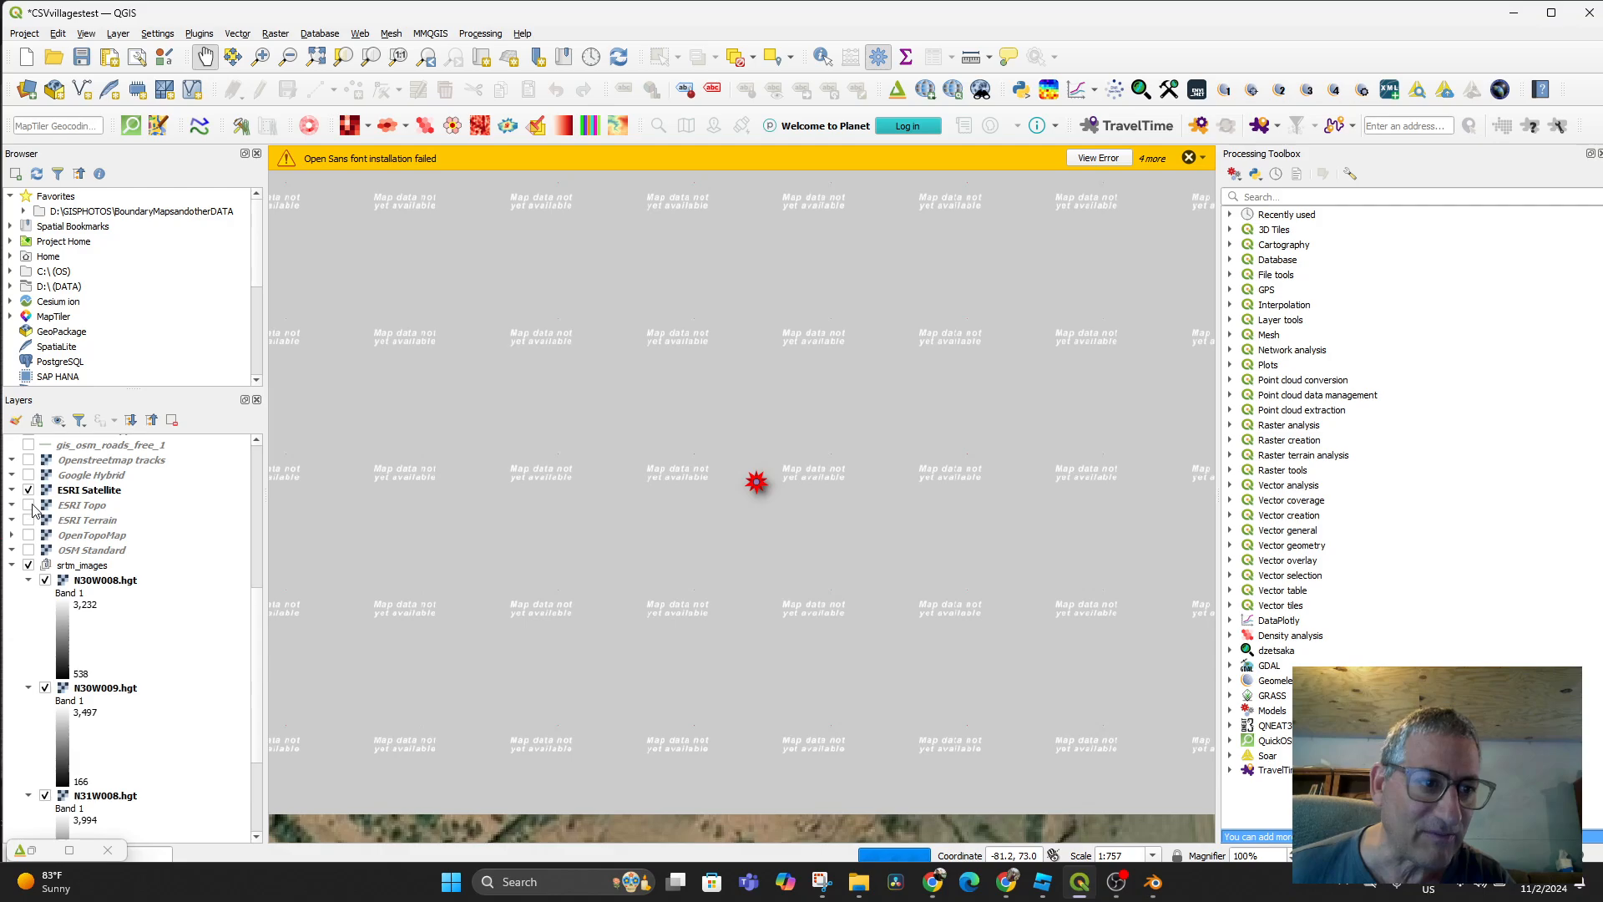
pyautogui.click(29, 490)
pyautogui.scroll(-3, 77, 610)
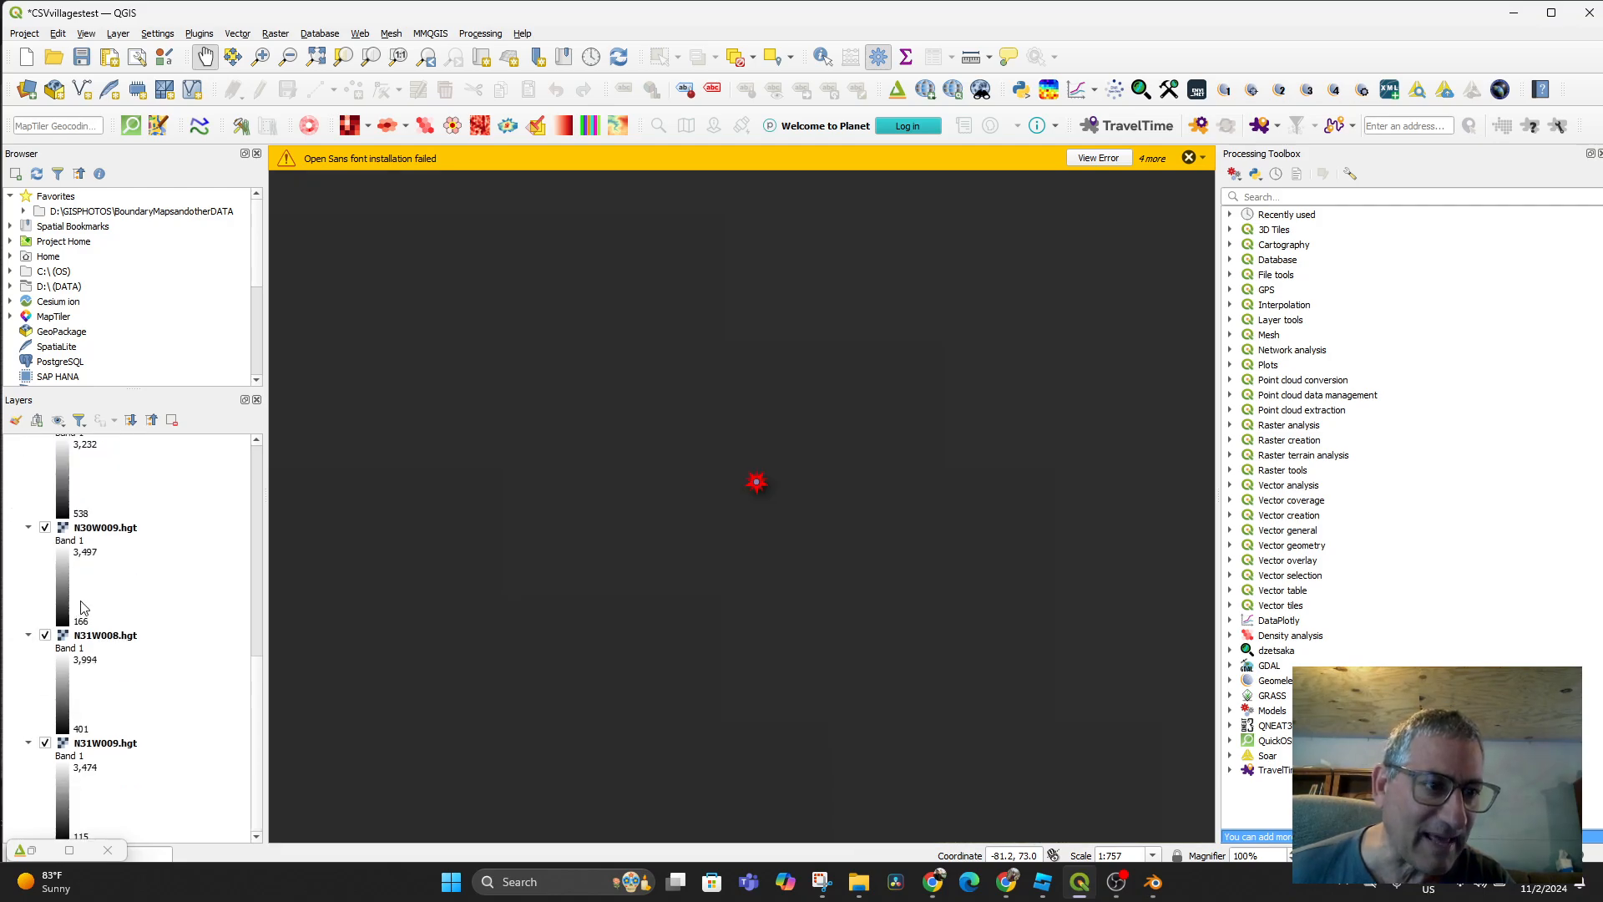
pyautogui.scroll(10, 81, 607)
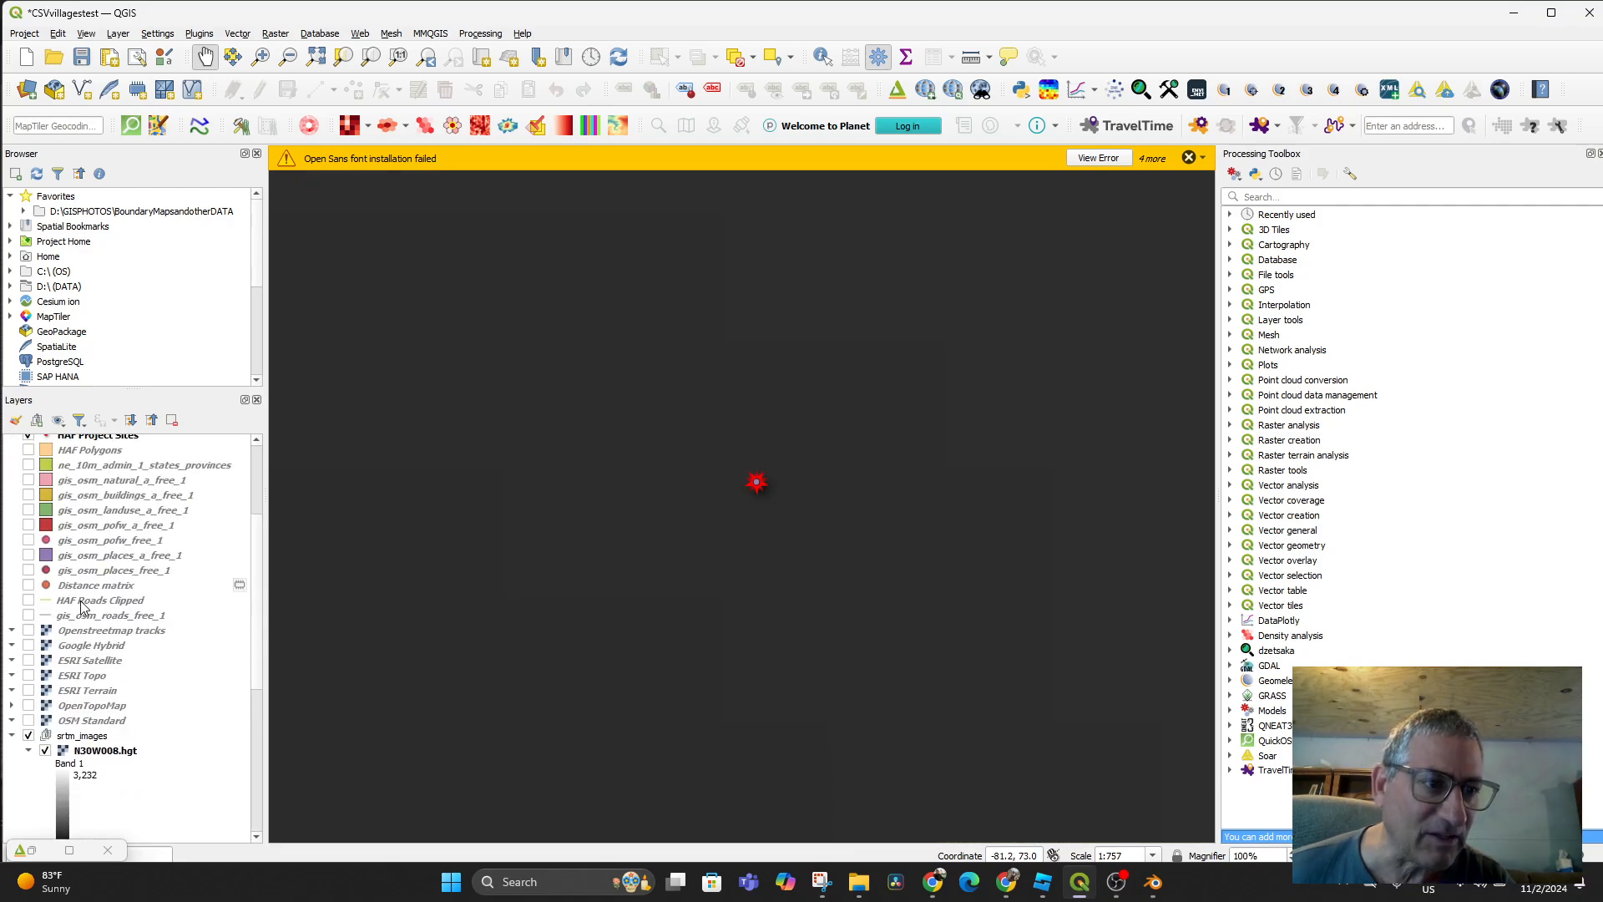
# Add a Google Satellite basemap from Web > QuickMapServices > Google
pyautogui.click(361, 35)
pyautogui.moveTo(397, 84)
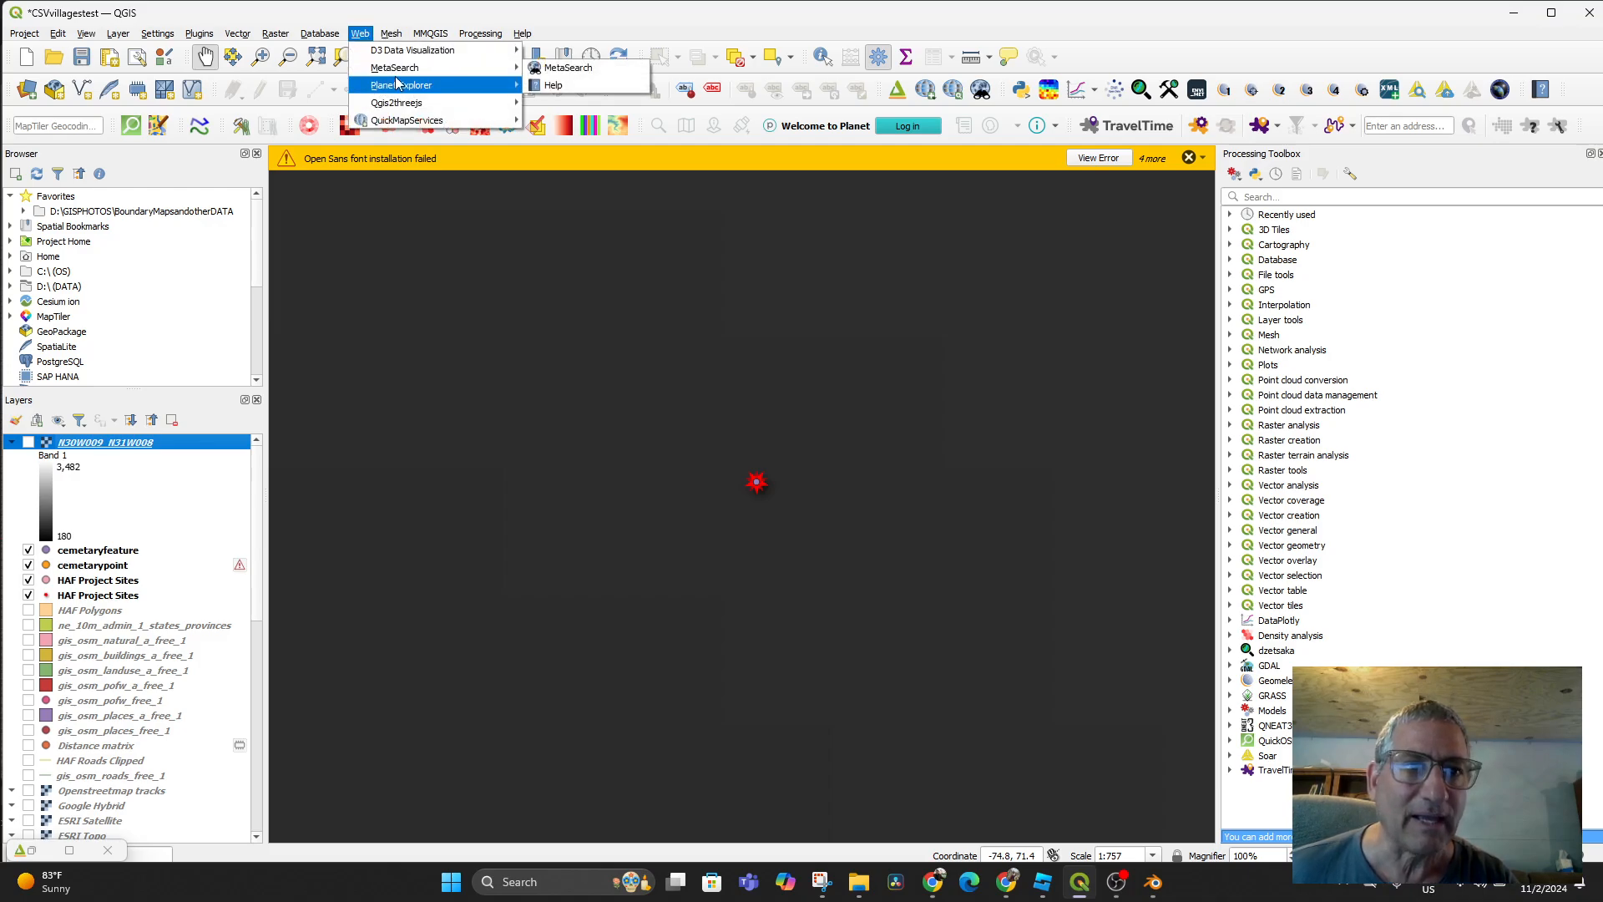
pyautogui.moveTo(433, 121)
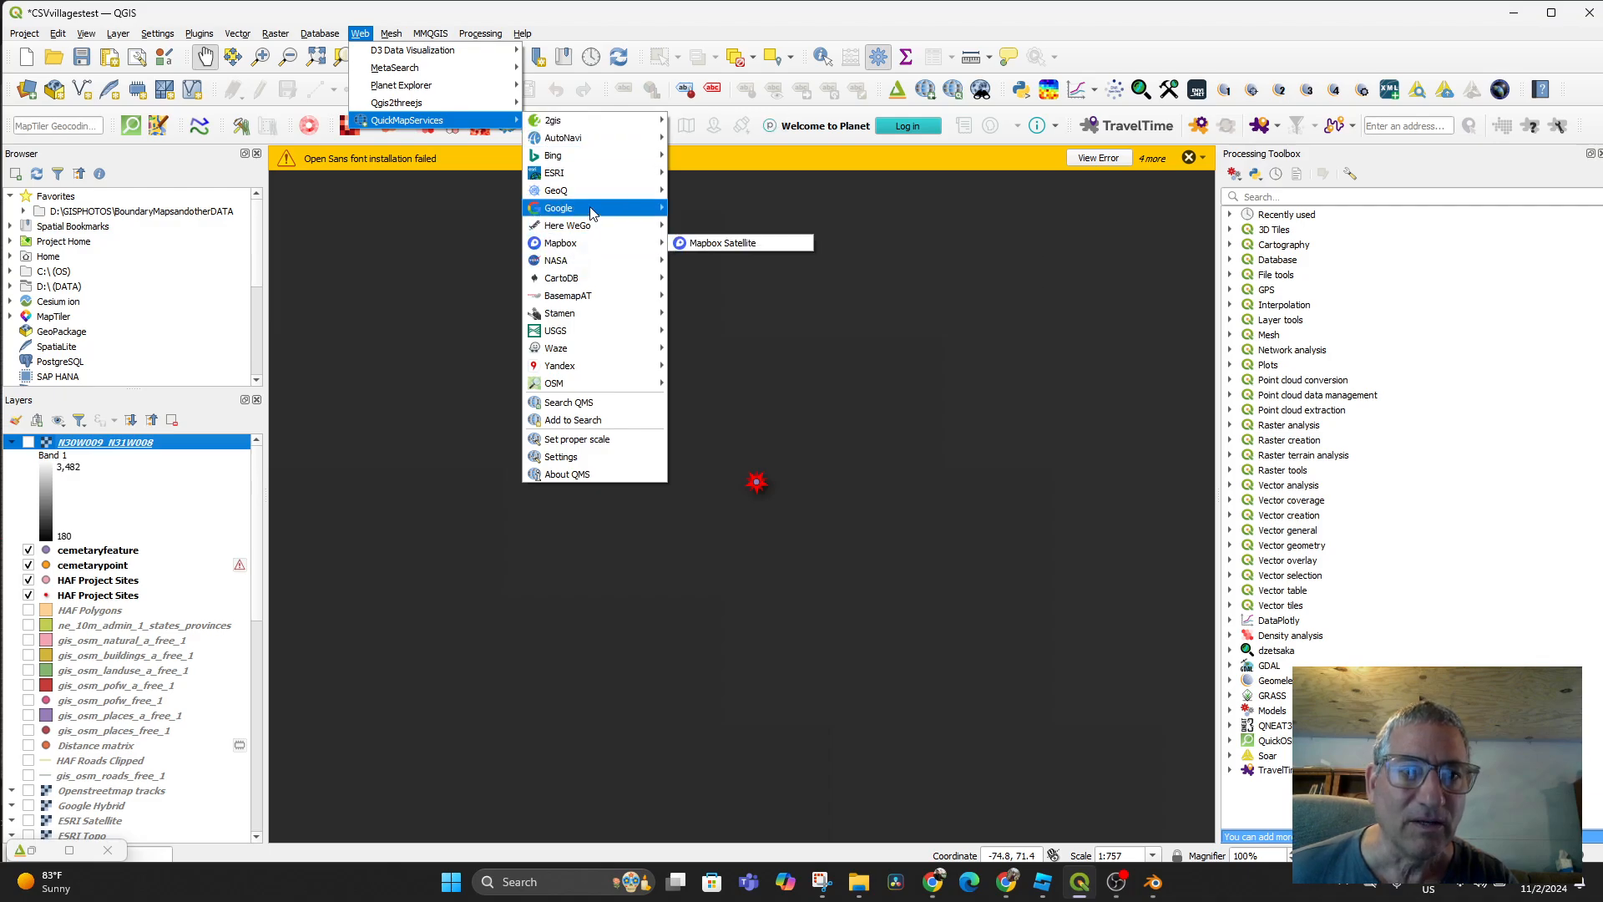
pyautogui.moveTo(598, 216)
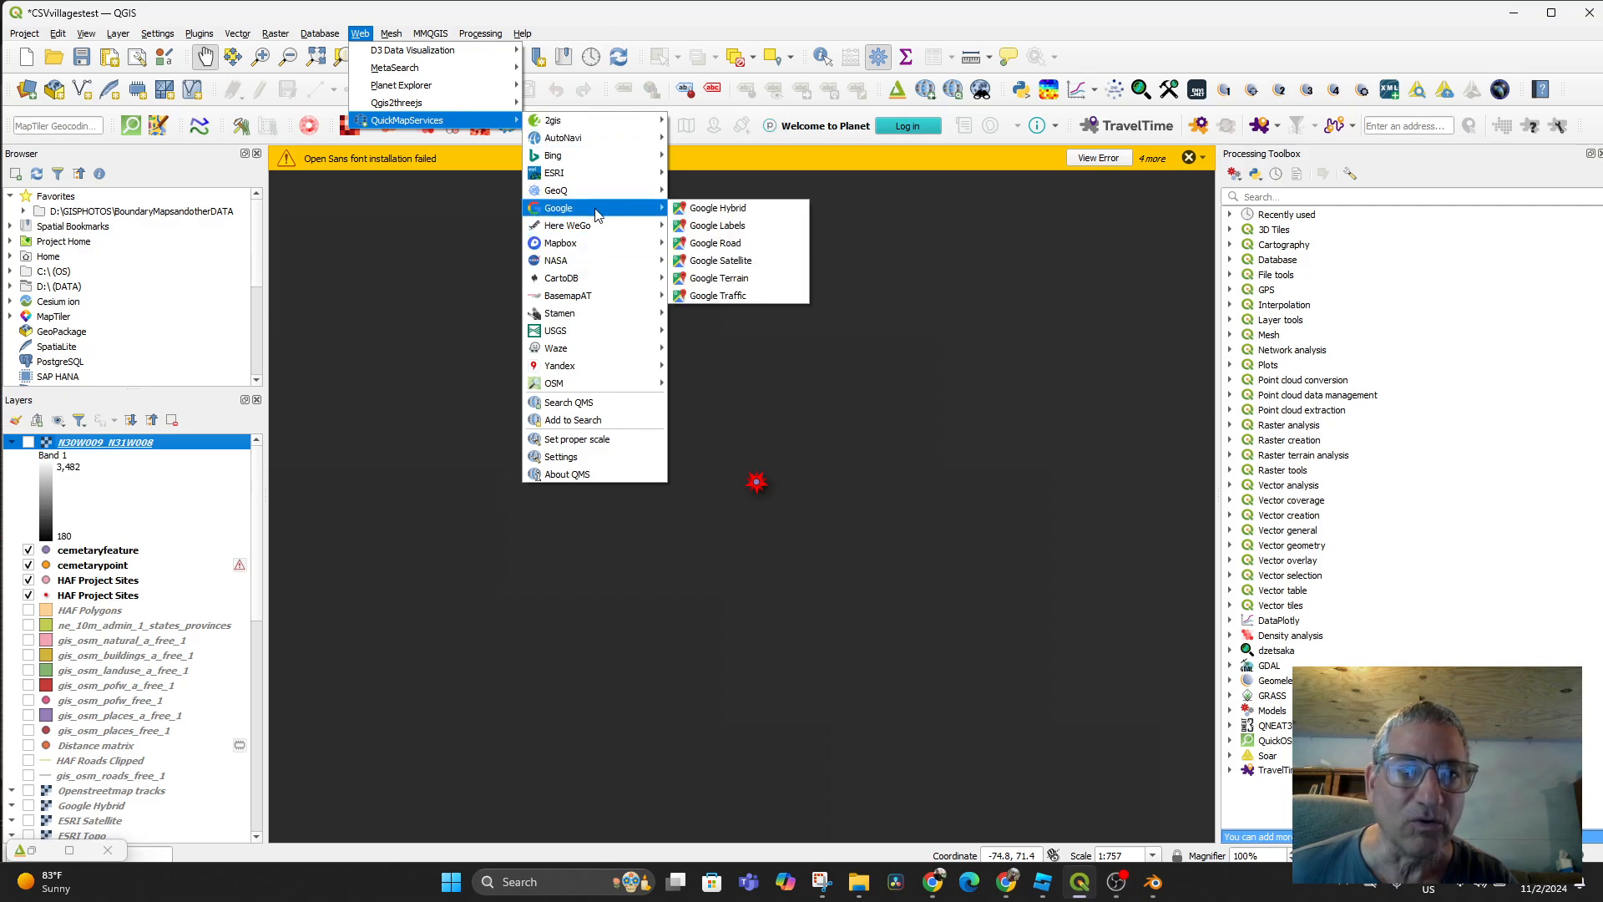
pyautogui.click(737, 261)
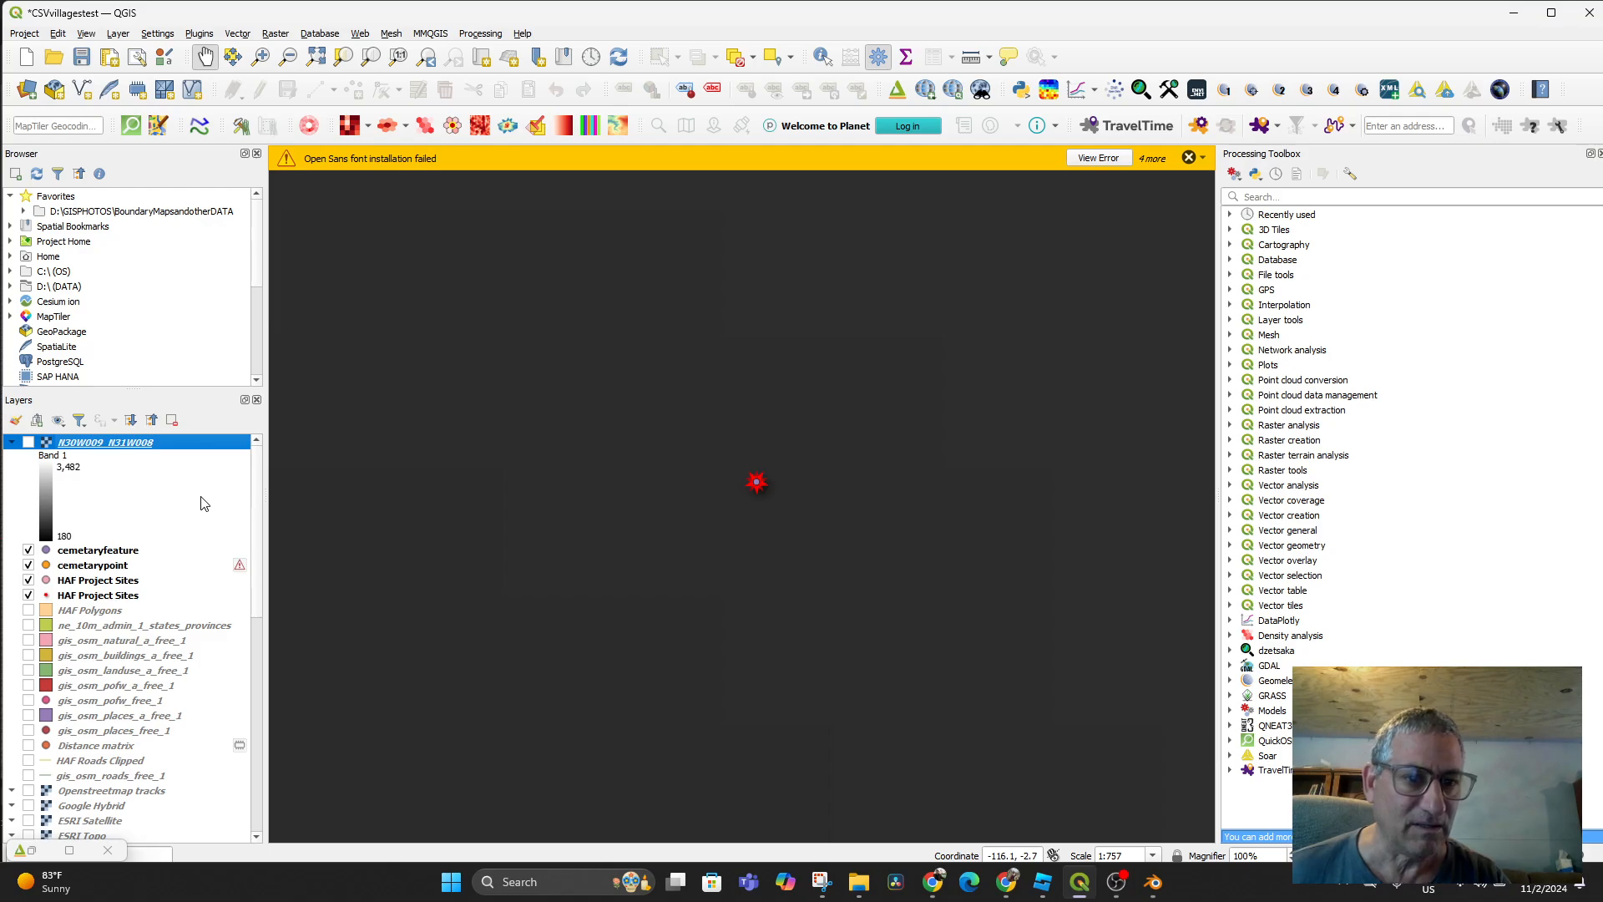
# Hide the srtm_images elevation group in the Layers panel
pyautogui.scroll(1, 556, 498)
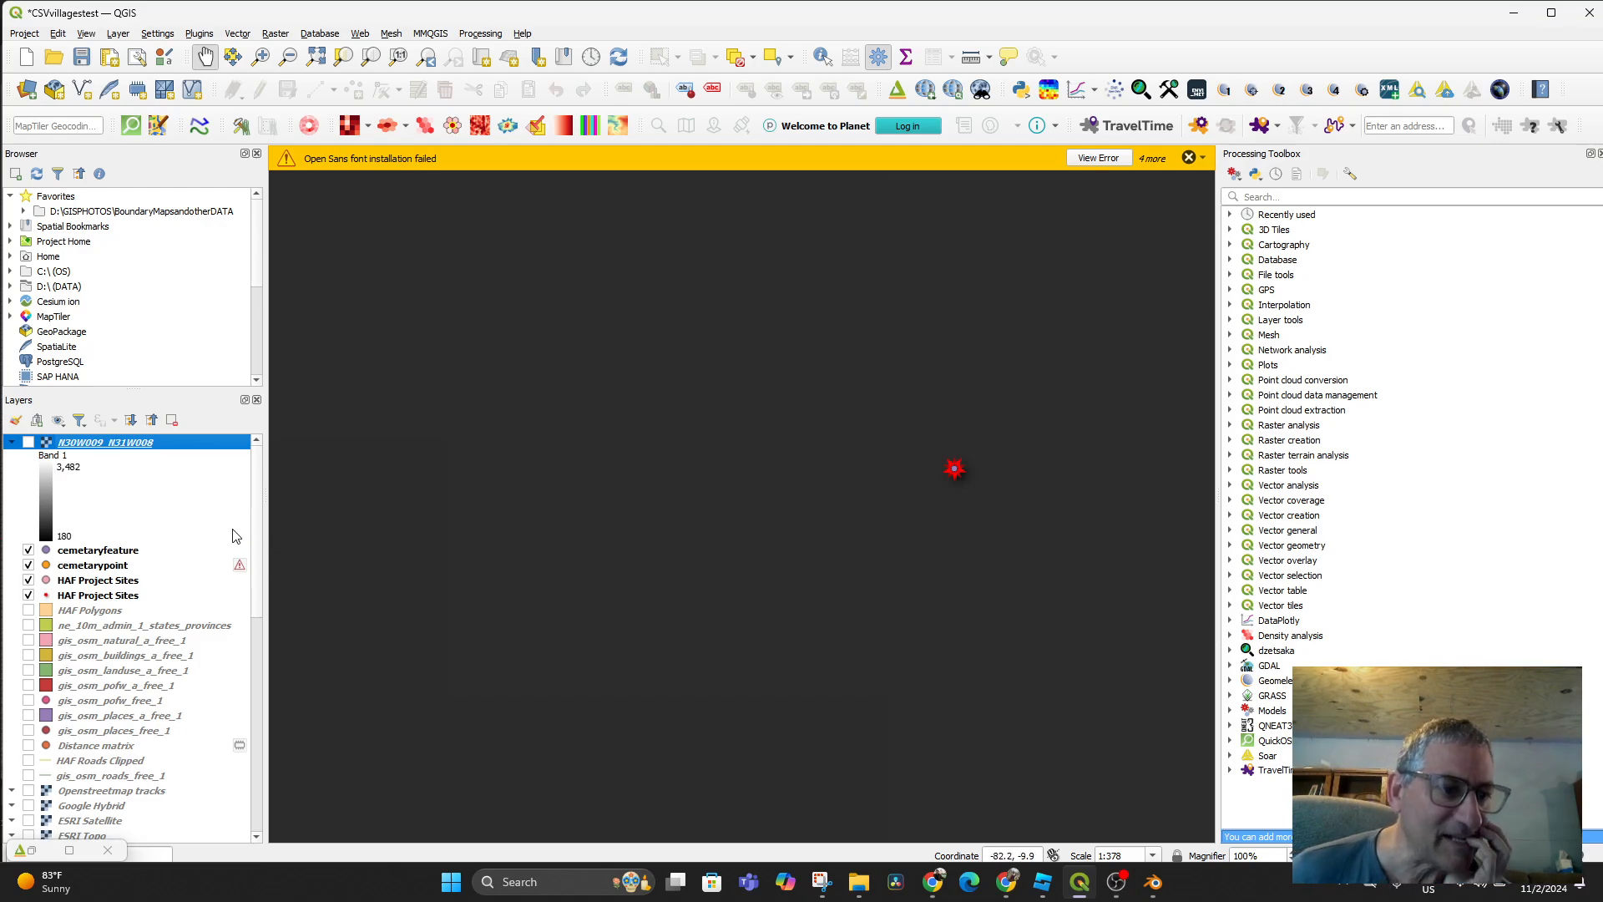
pyautogui.scroll(-4, 238, 538)
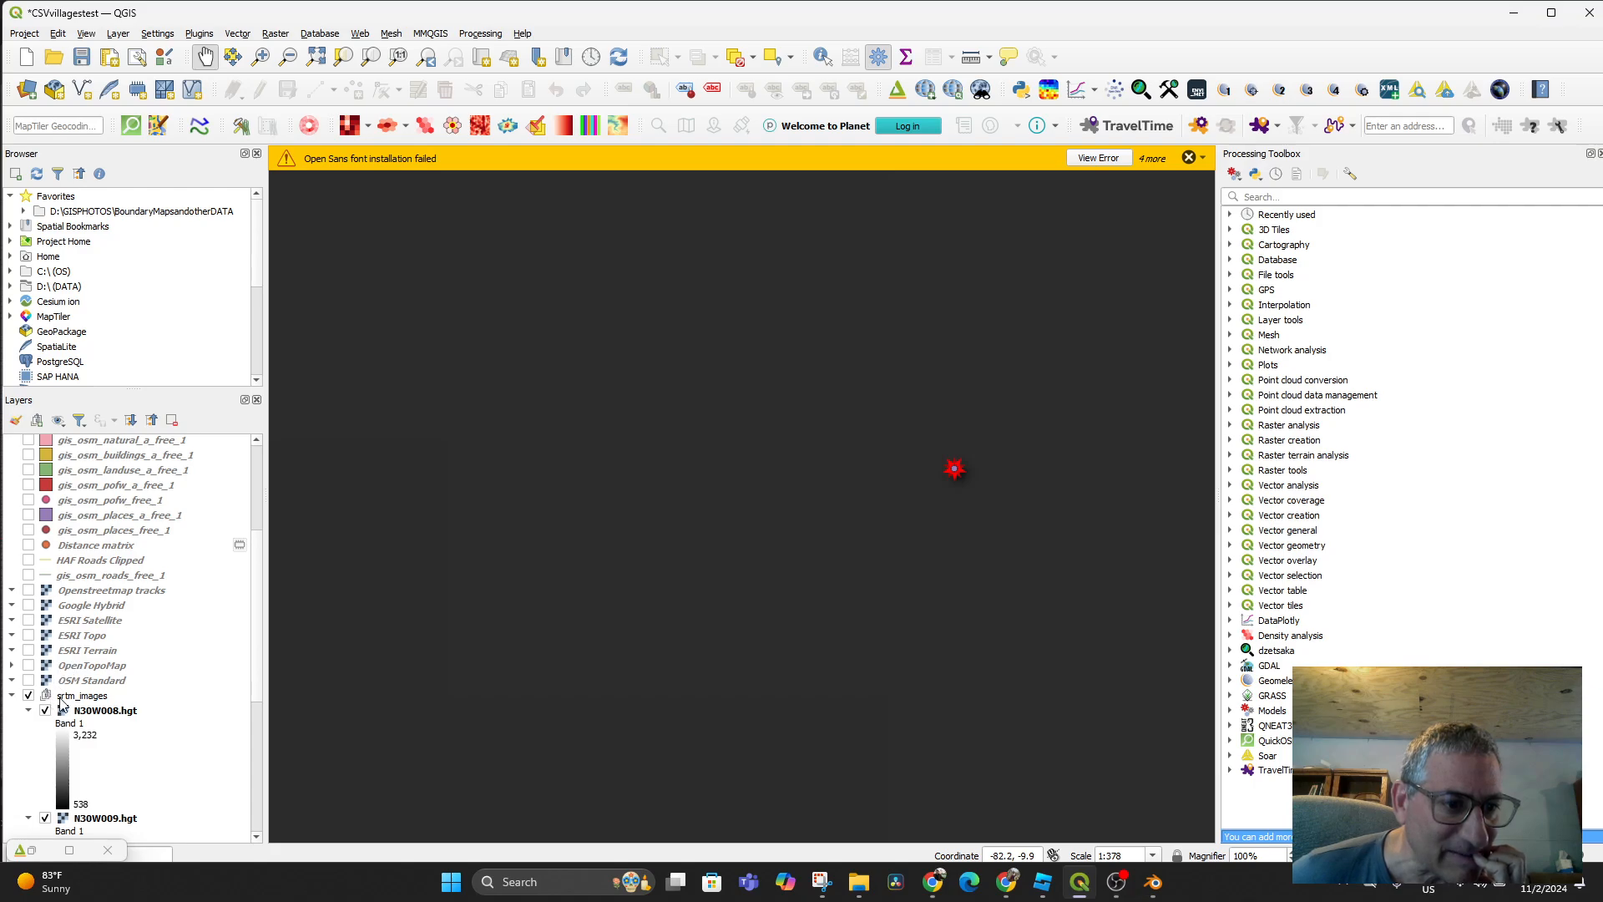
pyautogui.scroll(-4, 61, 704)
pyautogui.click(28, 496)
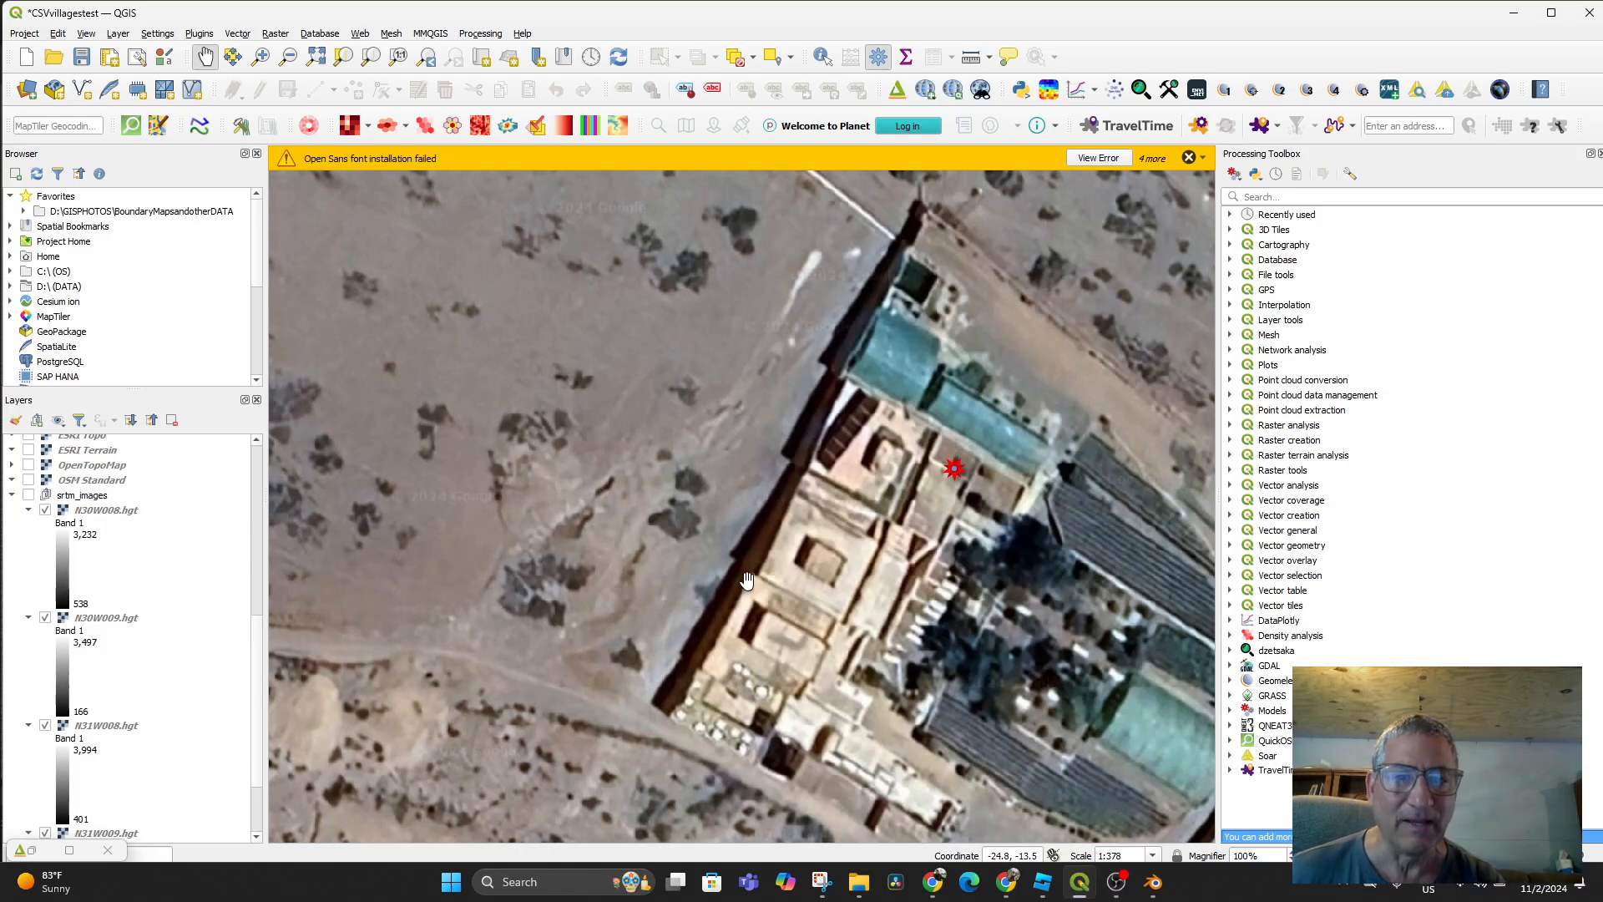
# Pan and zoom the map to frame the walled compound
pyautogui.scroll(-3, 746, 589)
pyautogui.moveTo(825, 612); pyautogui.dragTo(770, 615)
pyautogui.scroll(3, 789, 597)
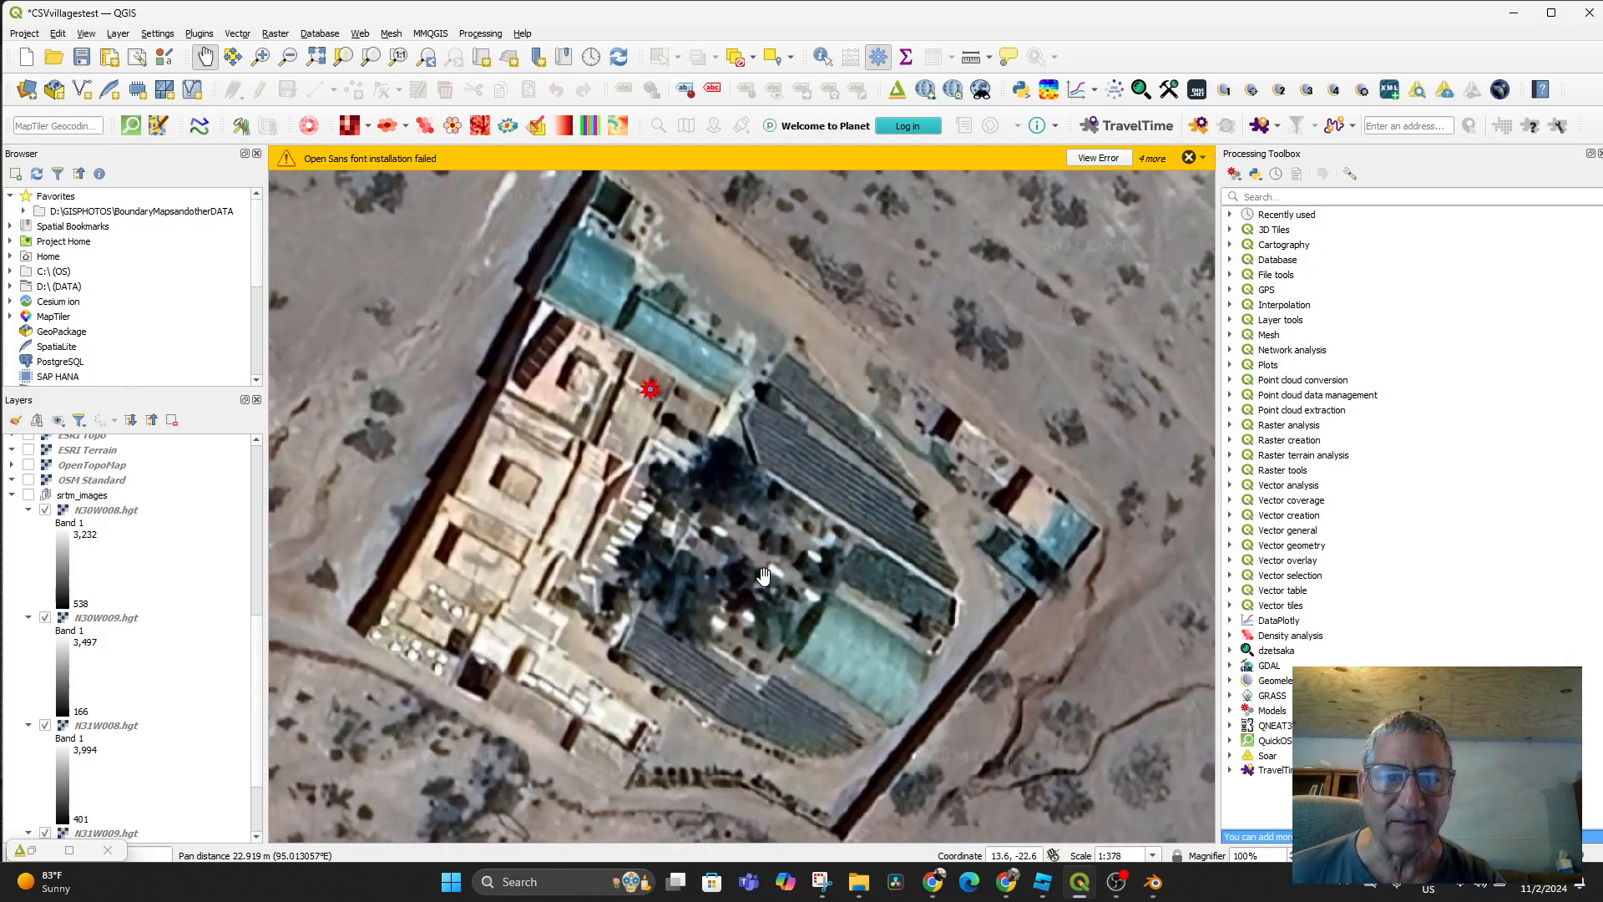
pyautogui.scroll(-1, 763, 575)
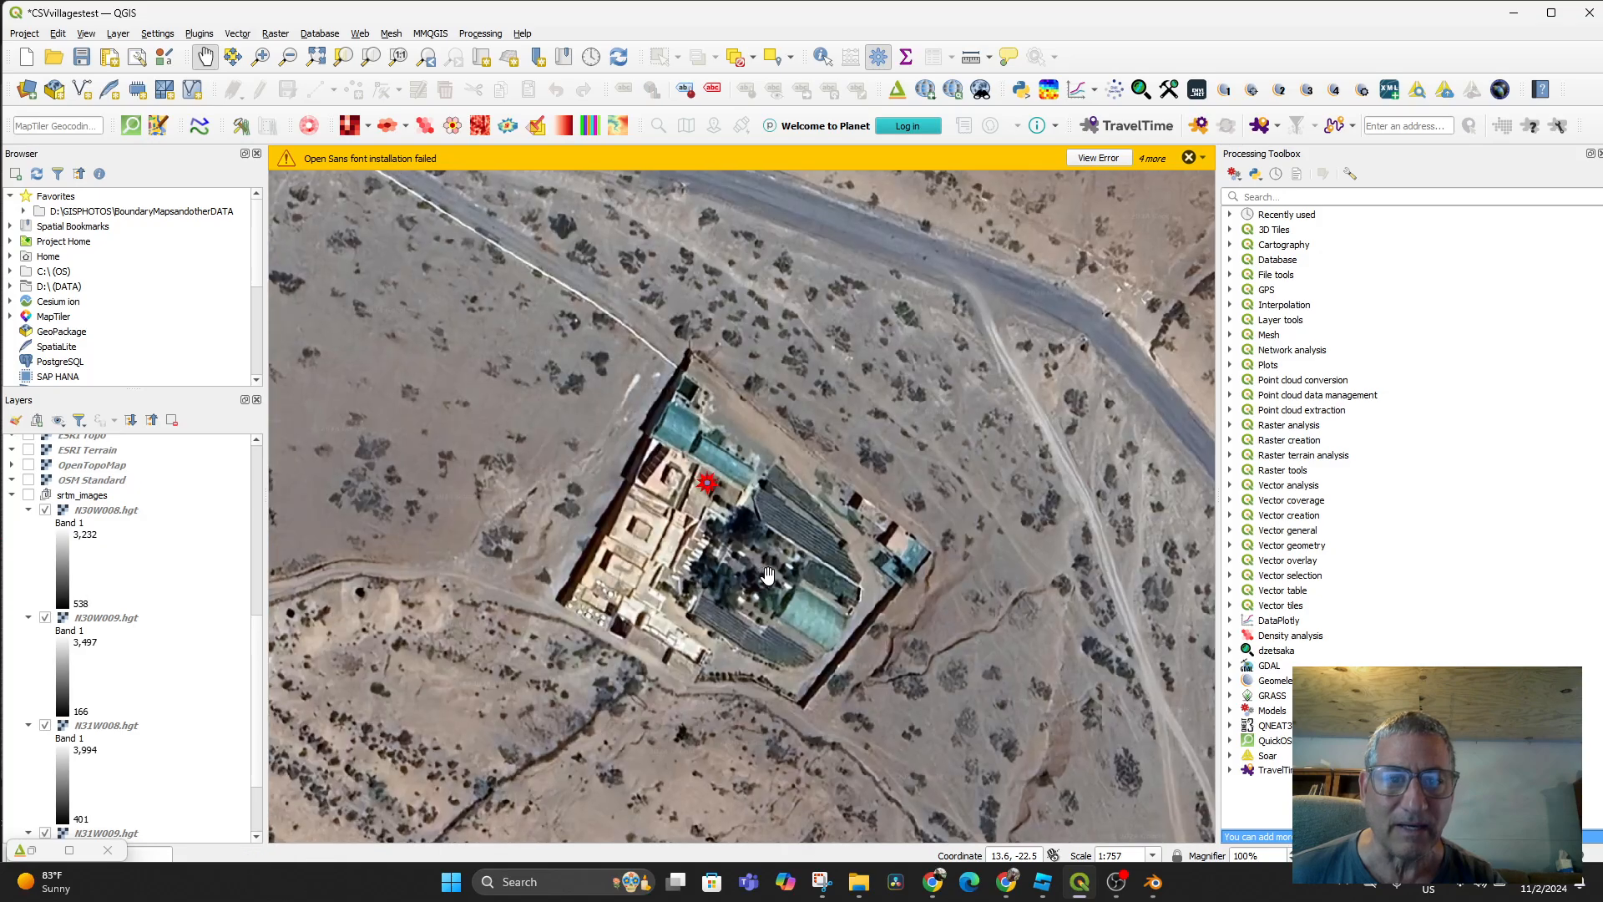
pyautogui.moveTo(774, 572); pyautogui.dragTo(869, 544)
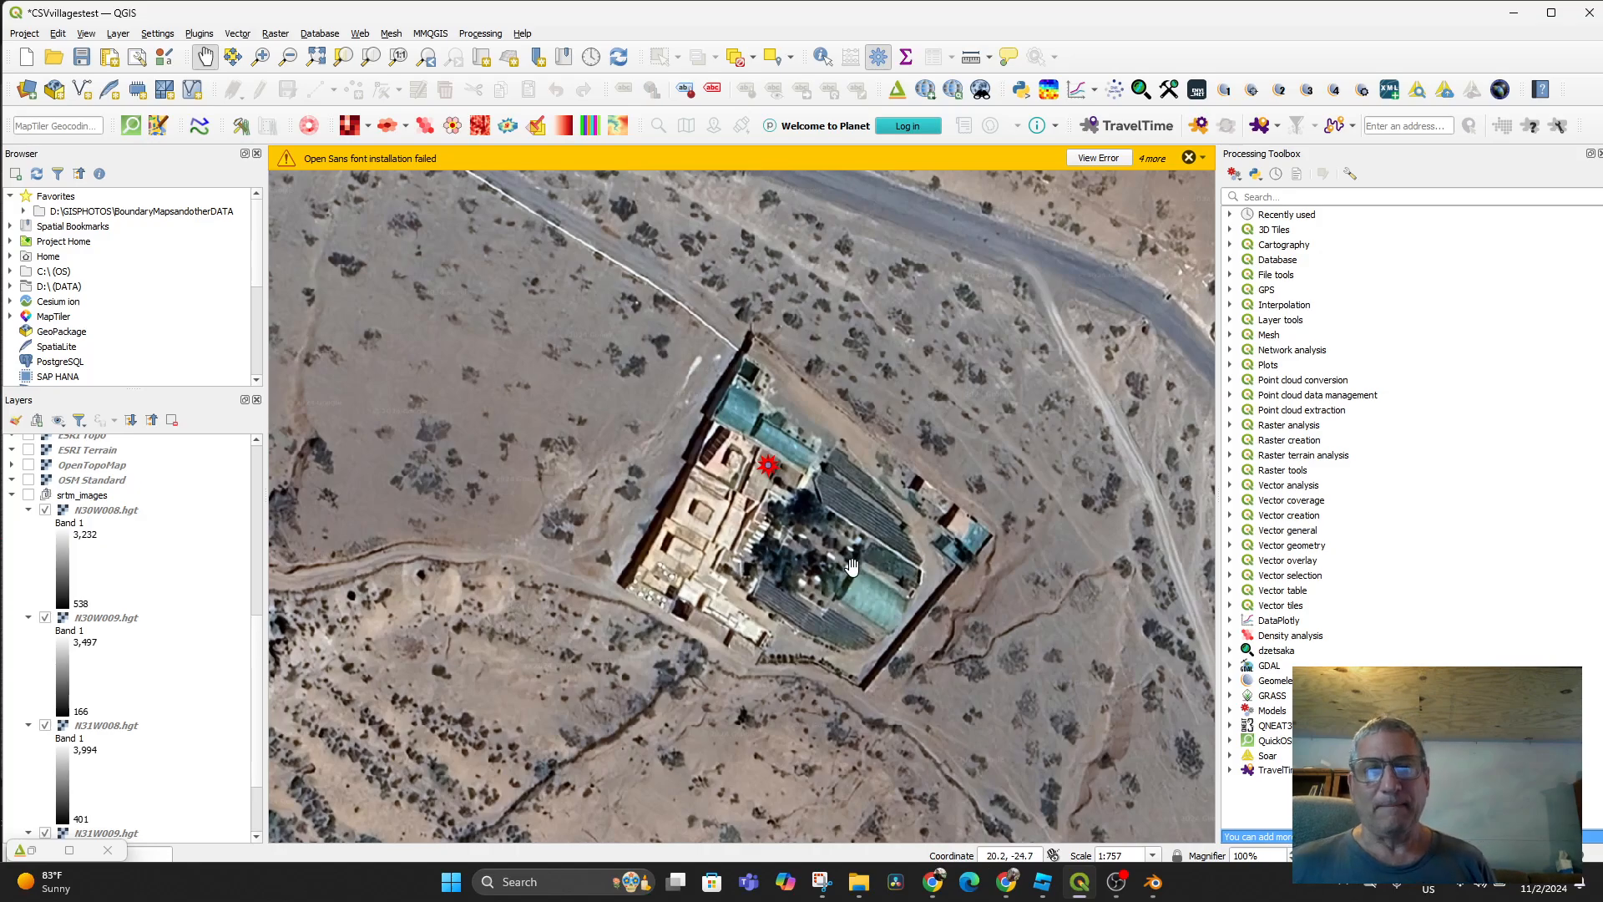
pyautogui.moveTo(849, 544); pyautogui.dragTo(826, 547)
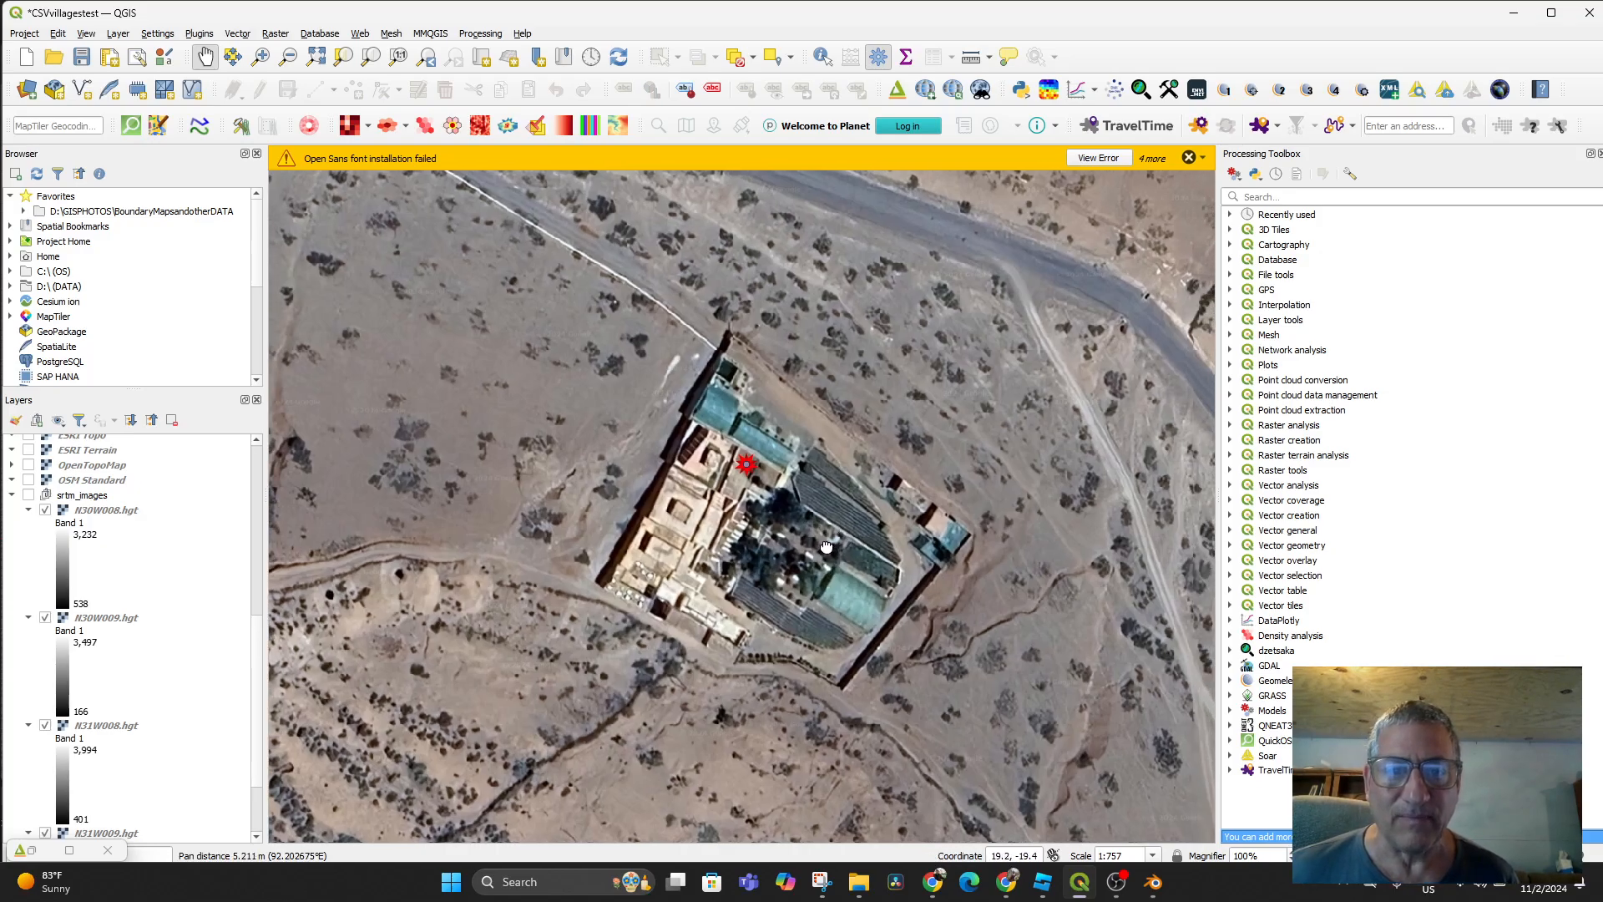
# Export the map canvas extent as the image AkrichQGISexport.png
pyautogui.click(30, 34)
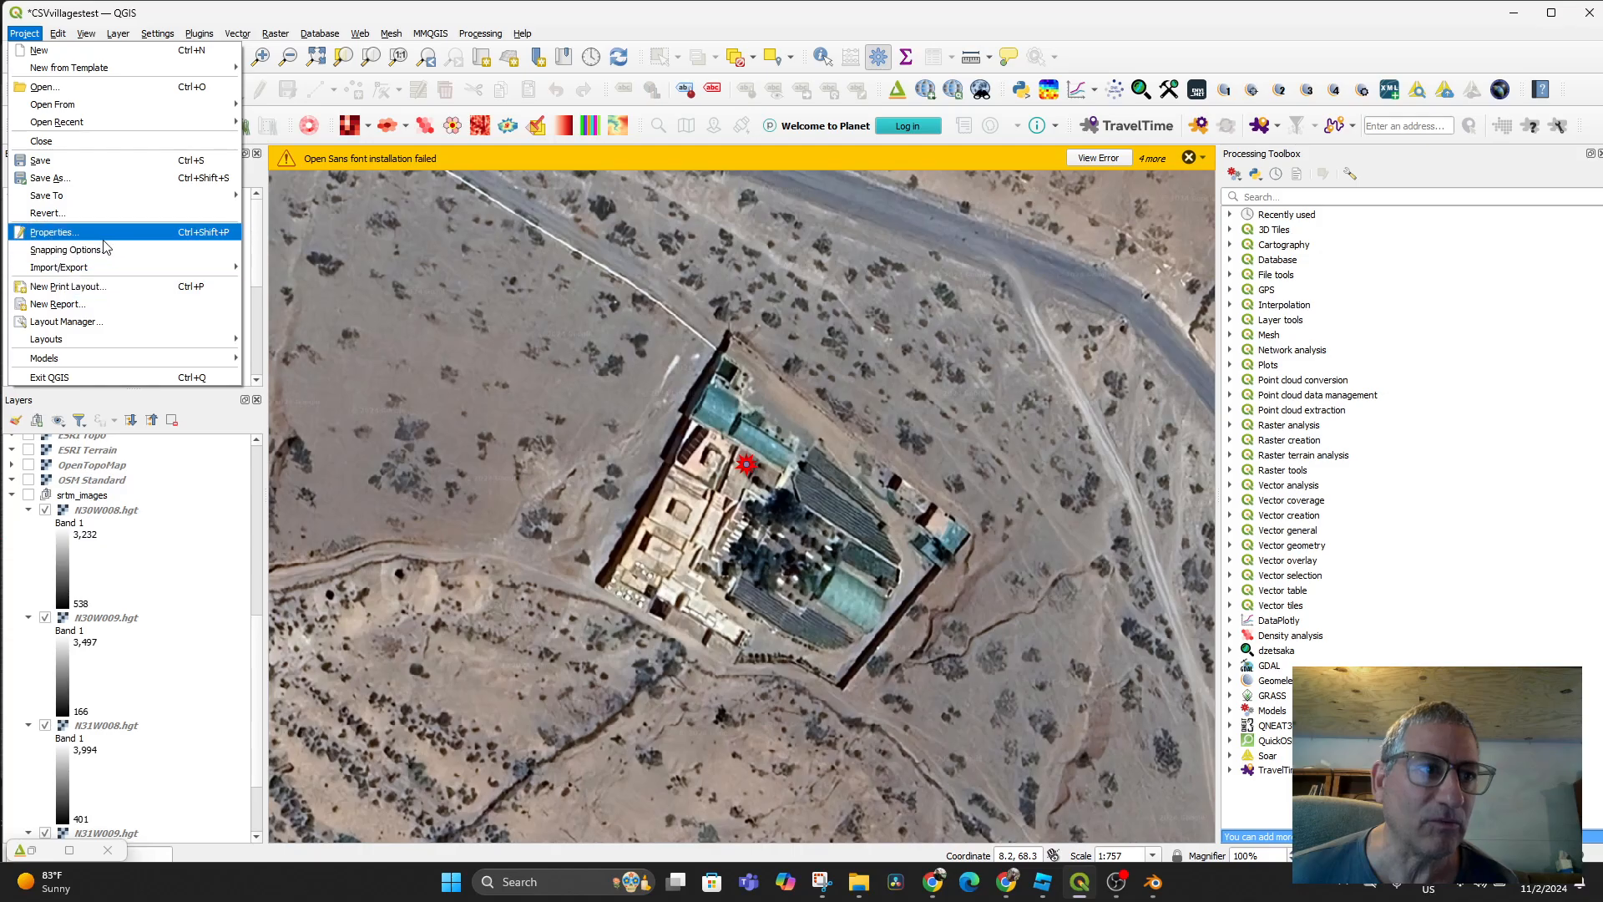
pyautogui.moveTo(128, 275)
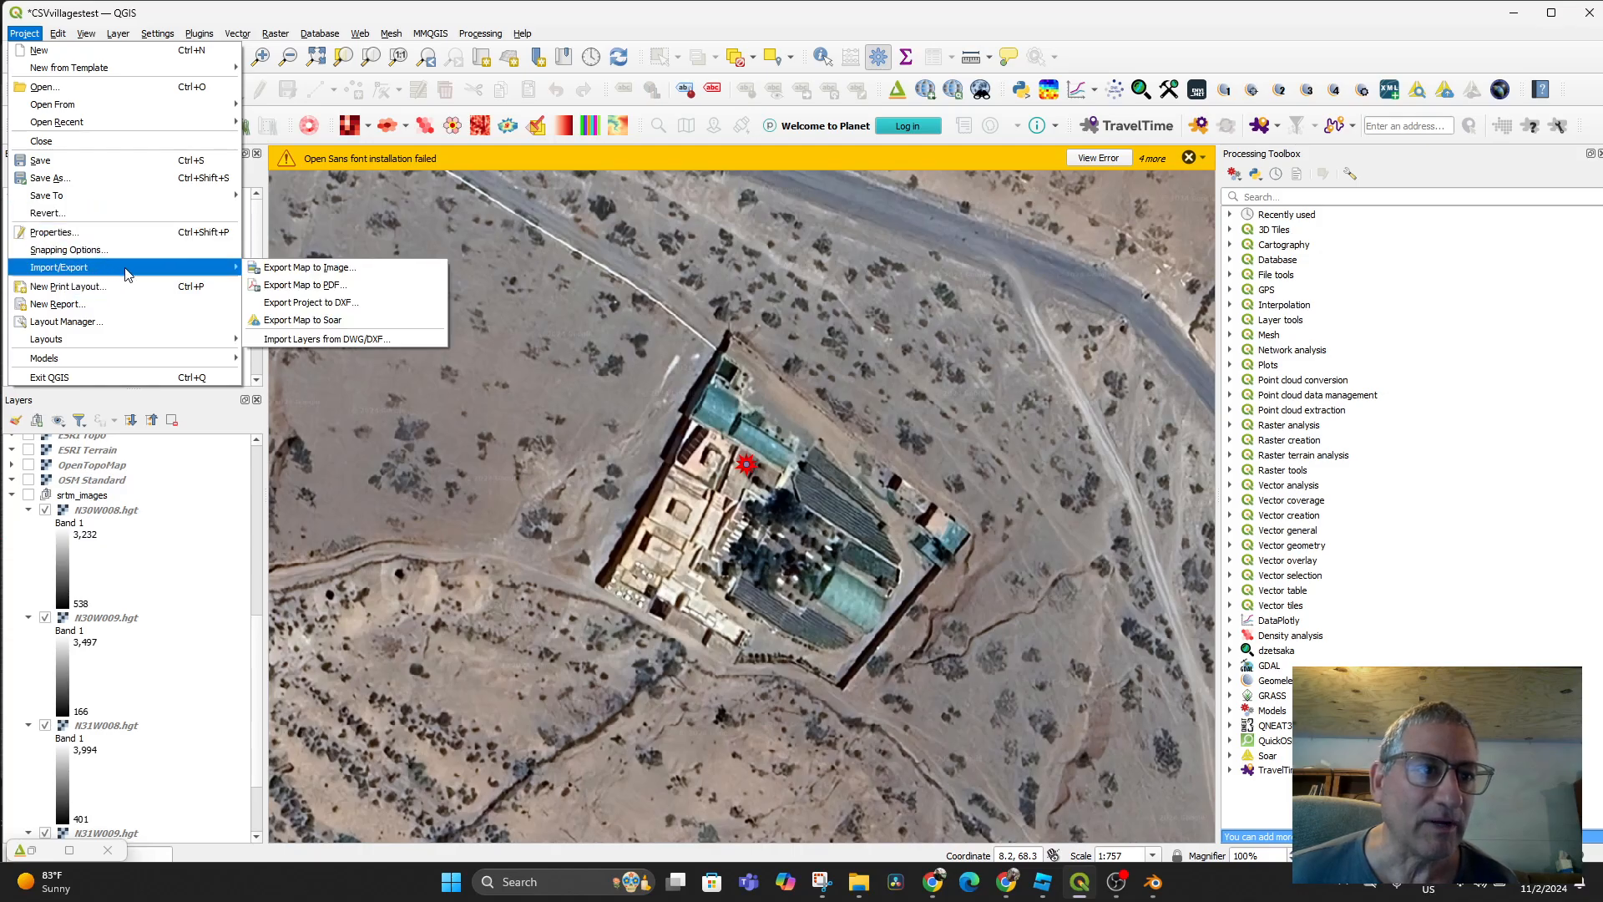
pyautogui.click(284, 268)
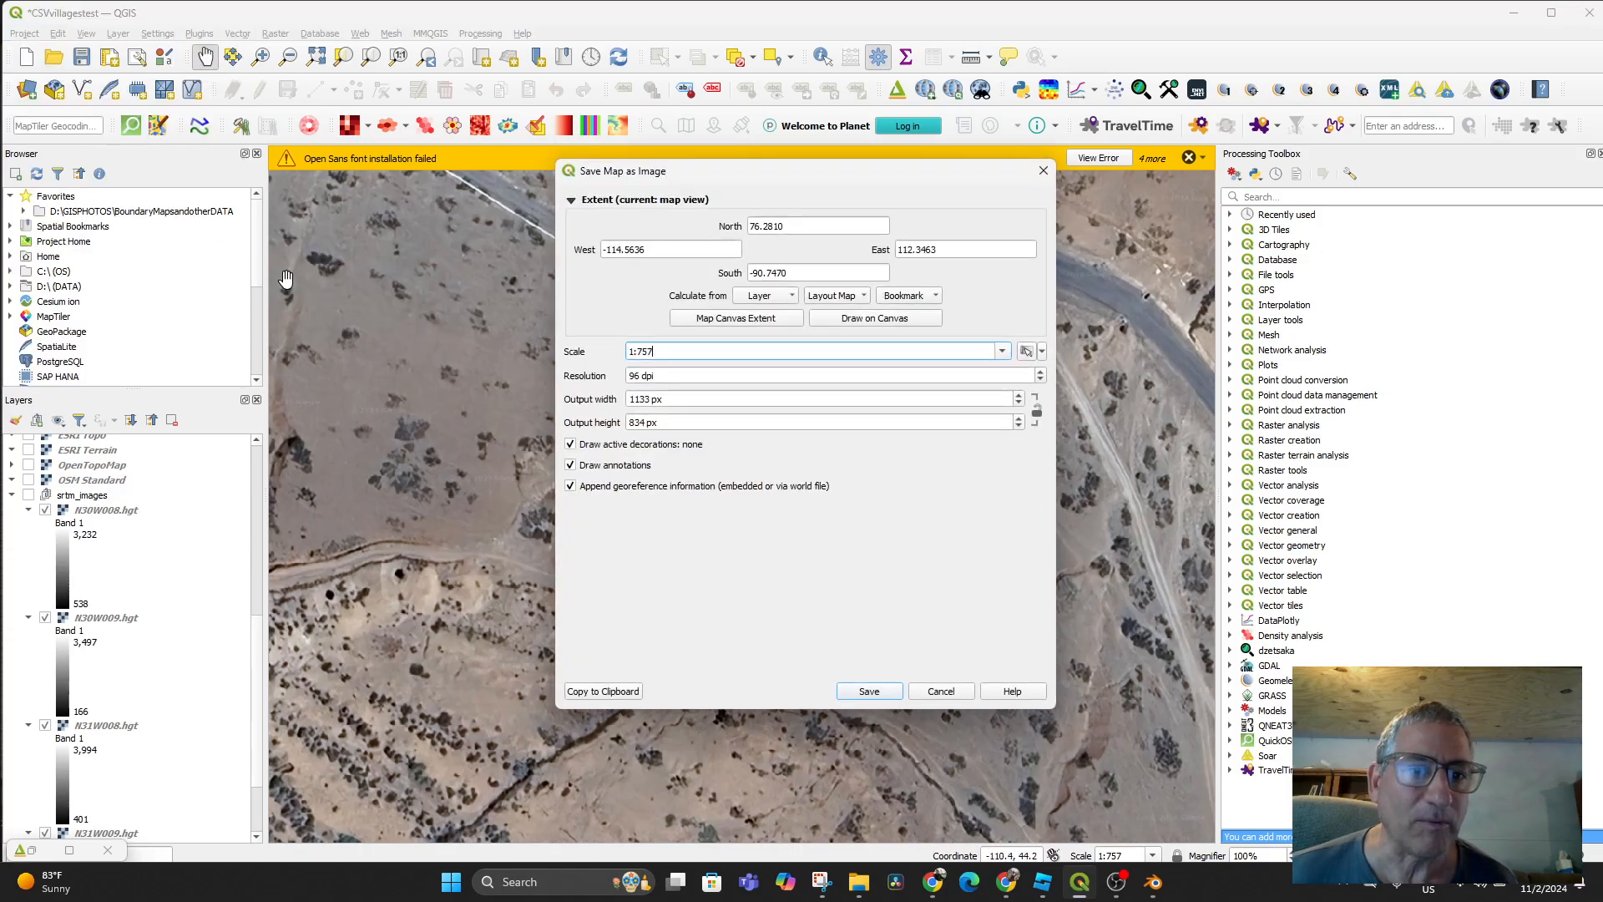
pyautogui.click(725, 320)
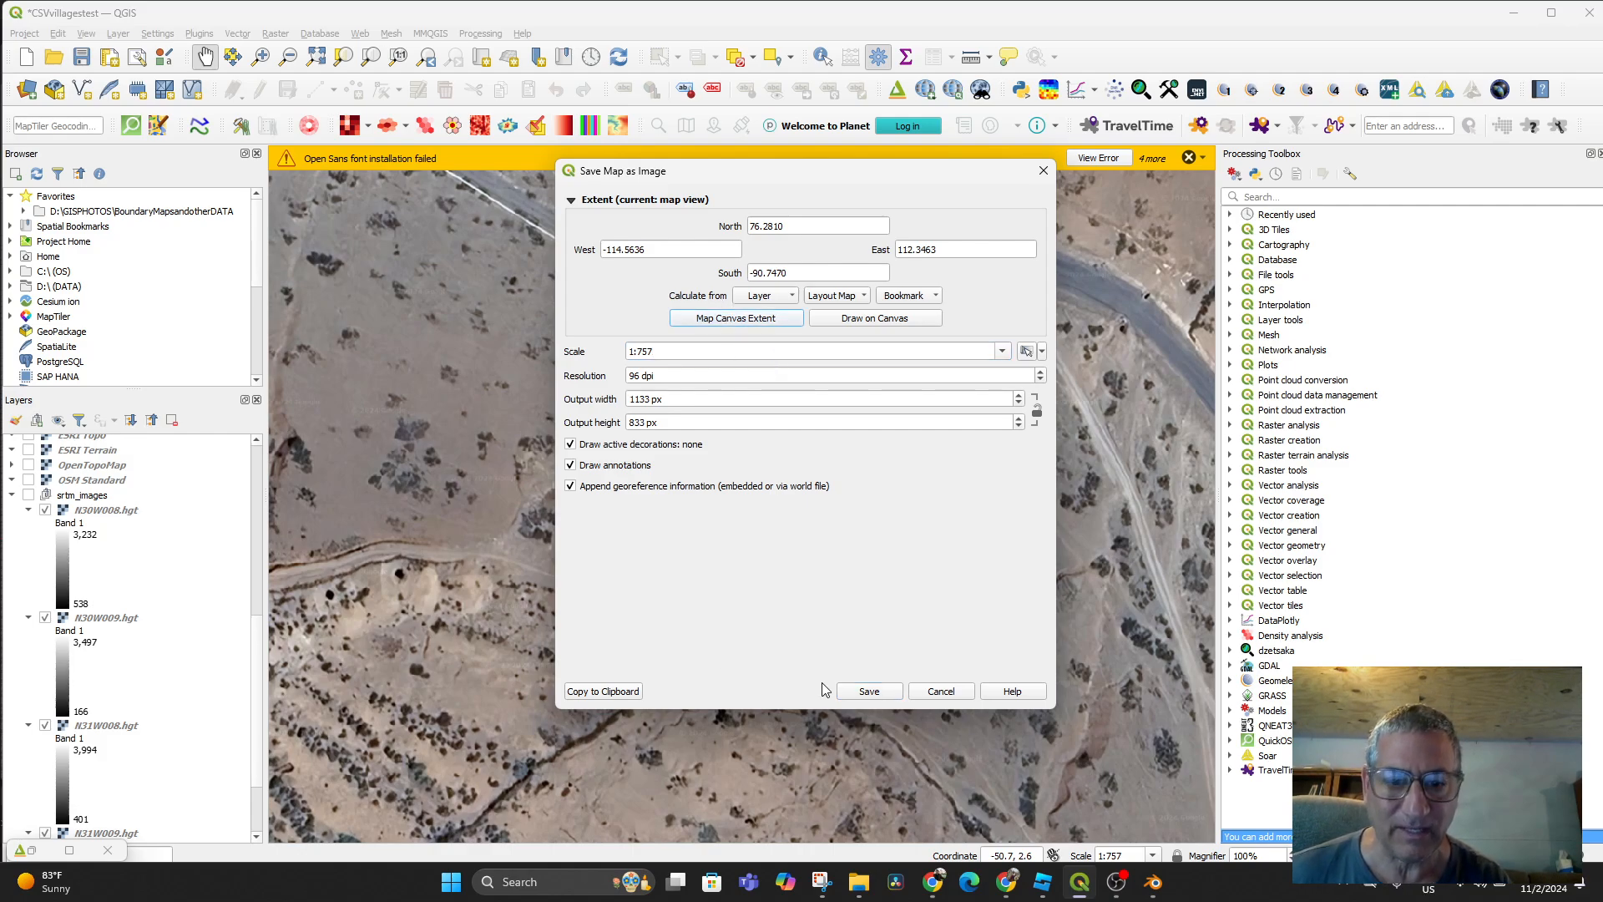
pyautogui.click(870, 692)
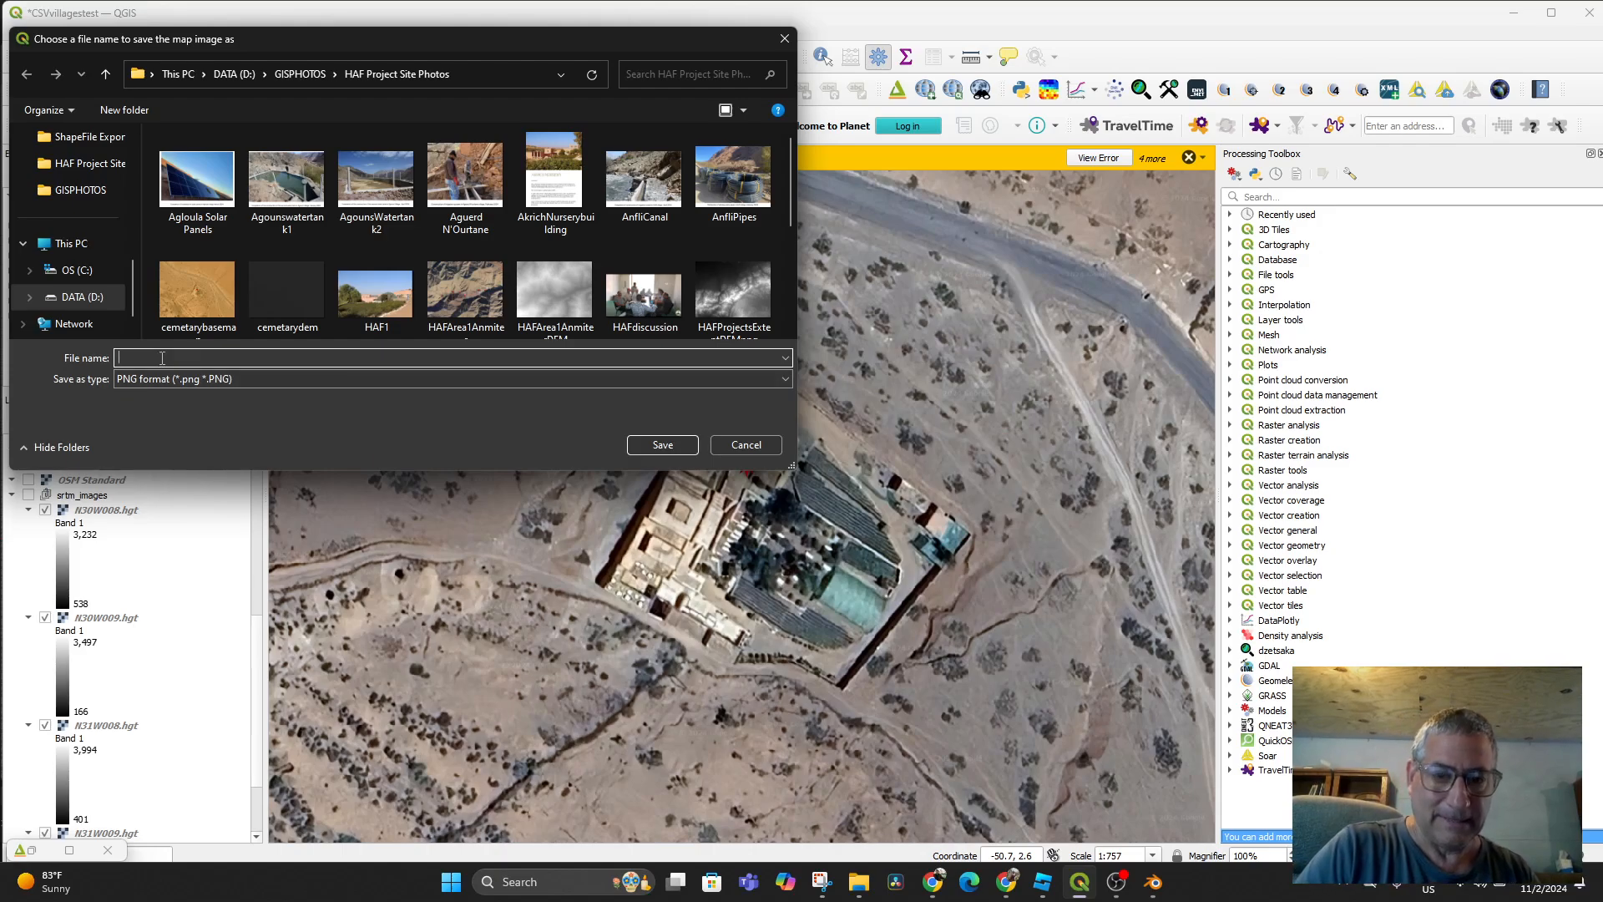
pyautogui.write('Akric')
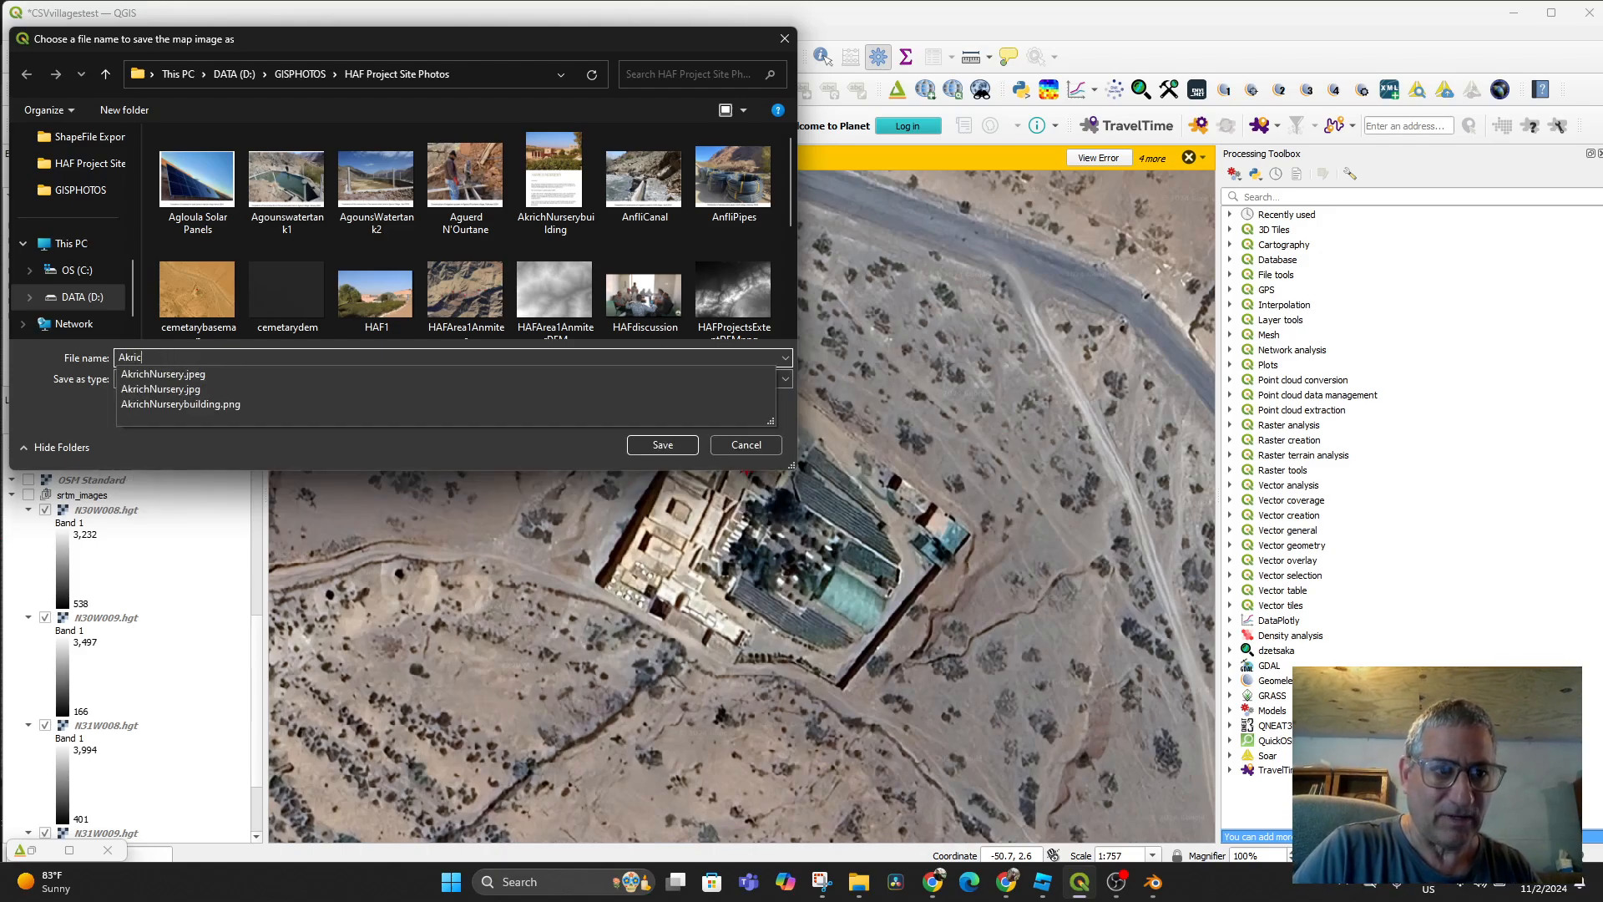
pyautogui.write('hQ')
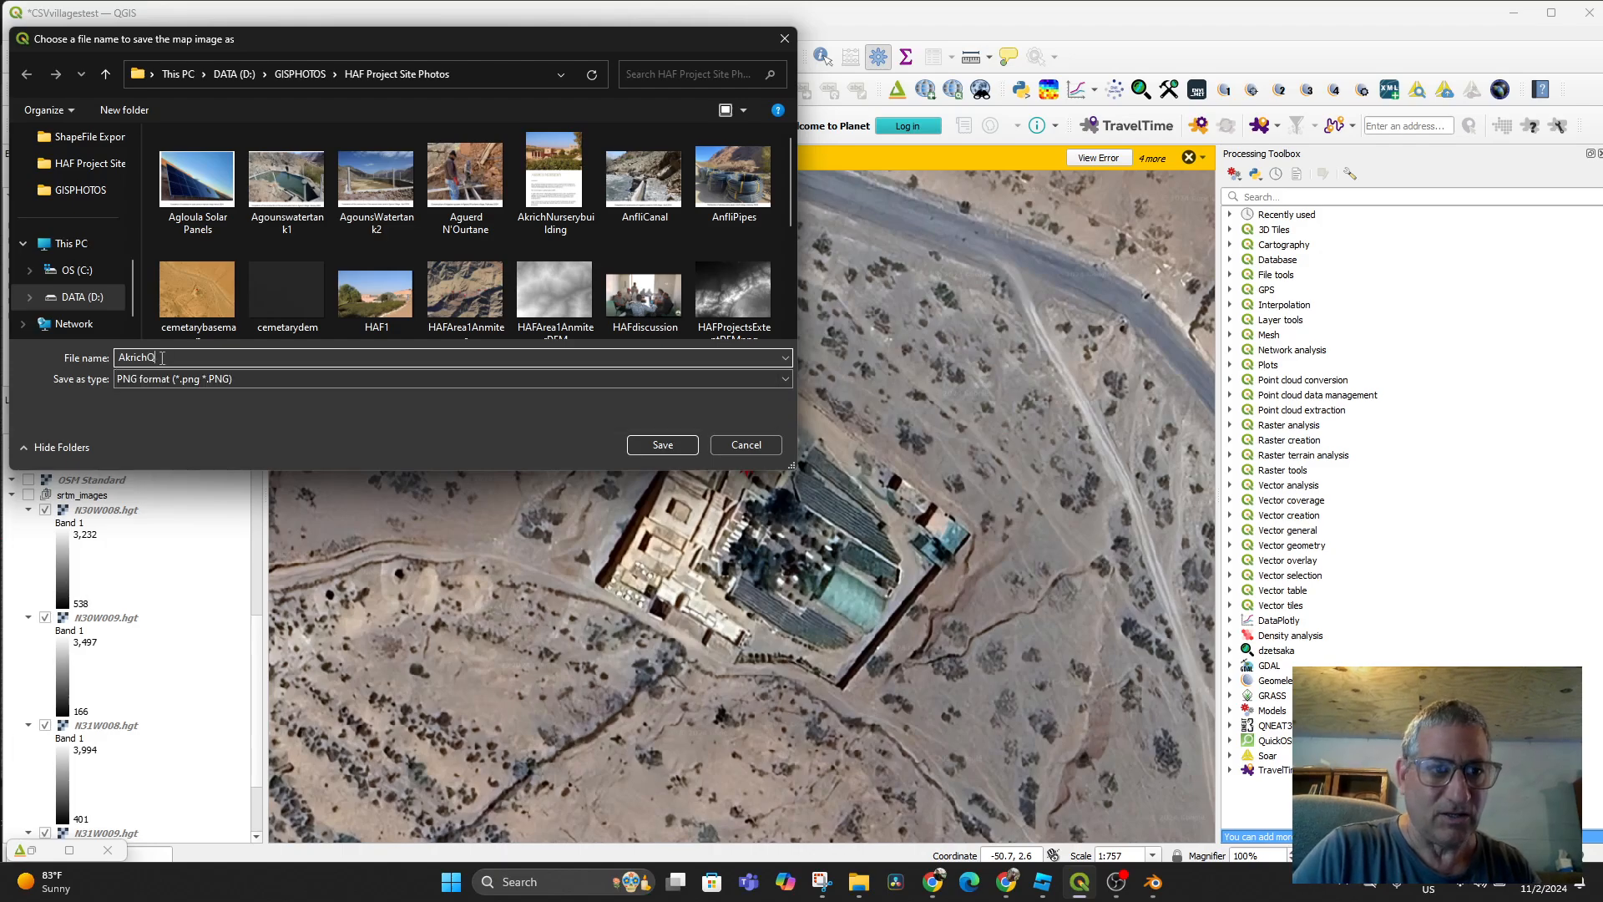
pyautogui.write('GISexport')
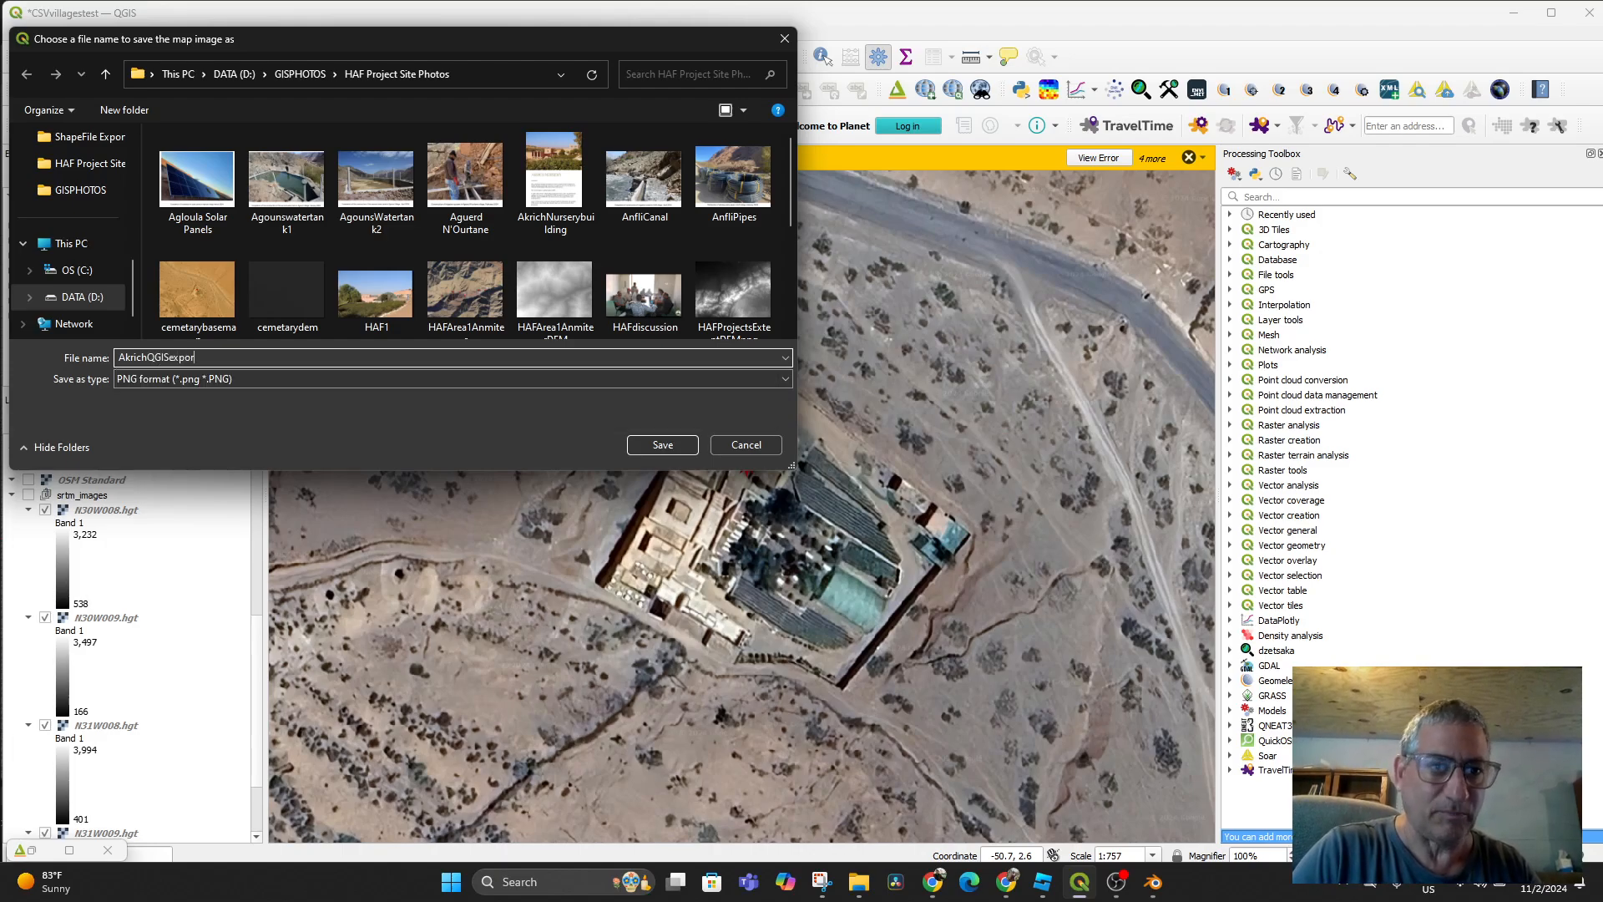
pyautogui.click(663, 446)
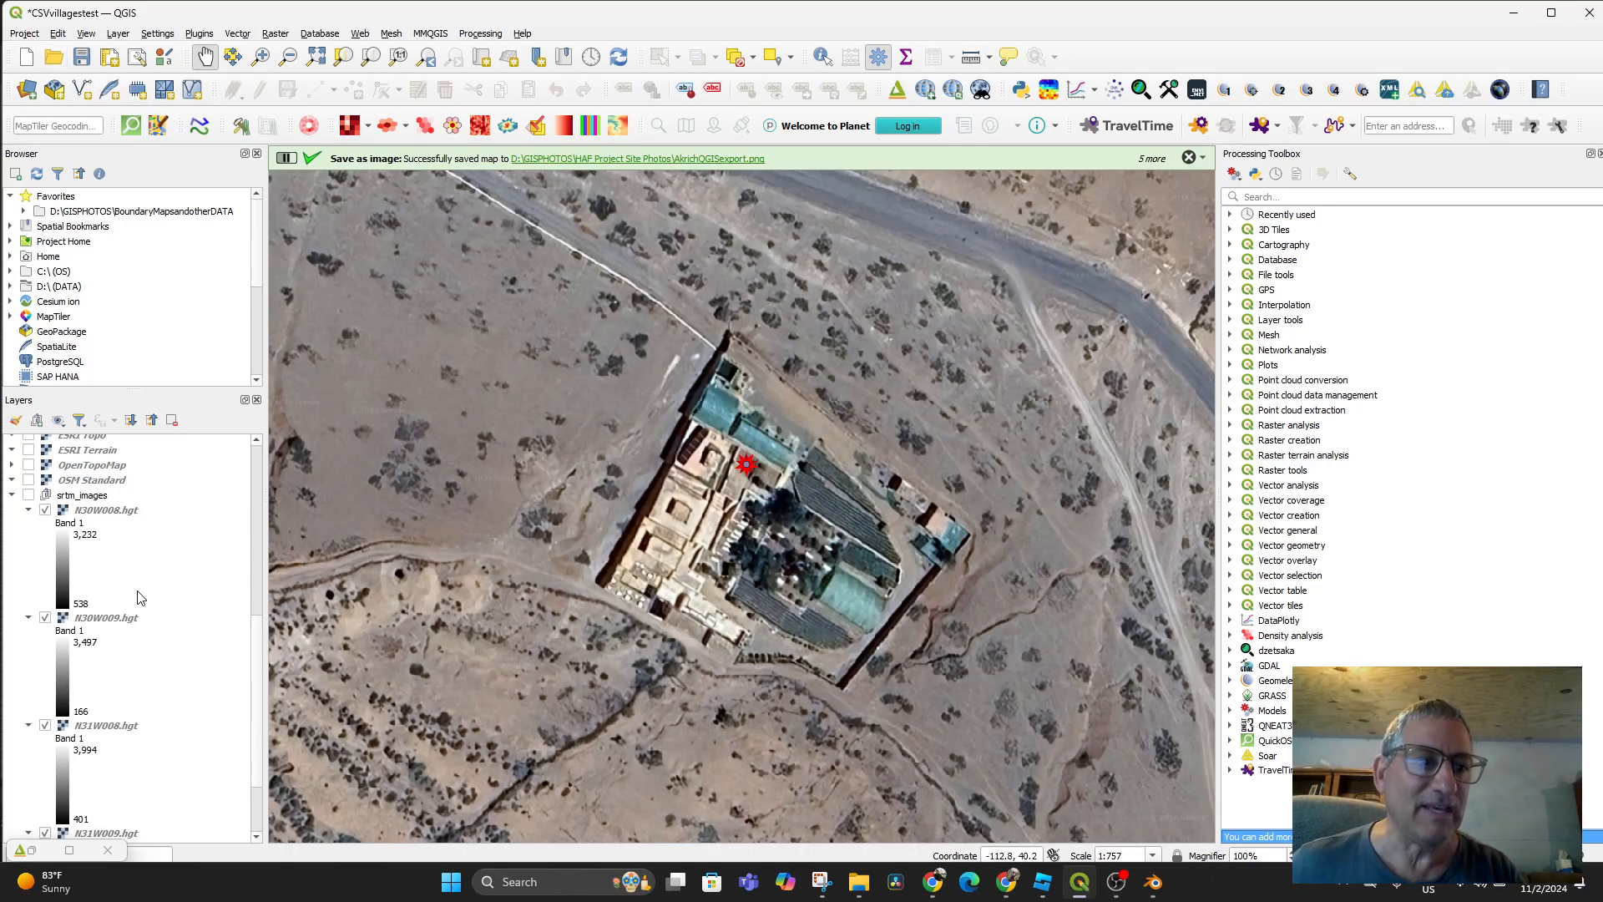
pyautogui.scroll(9, 154, 582)
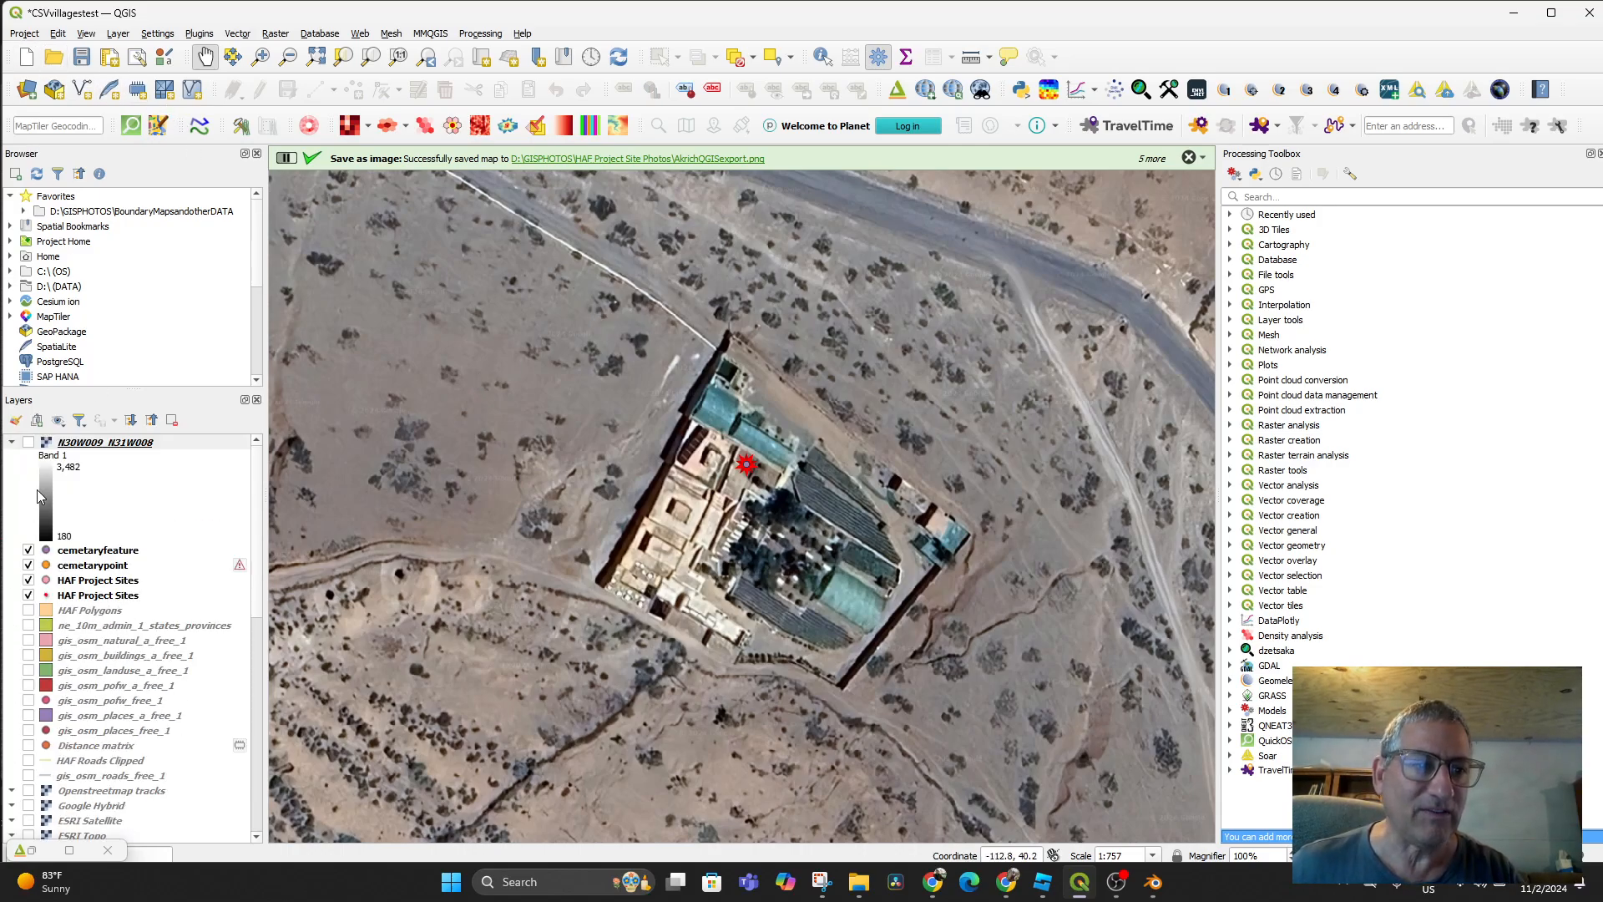
# Hide the N30W009_N31W008 layer and remove it from the project with Remove Layer
pyautogui.click(30, 443)
pyautogui.click(30, 444)
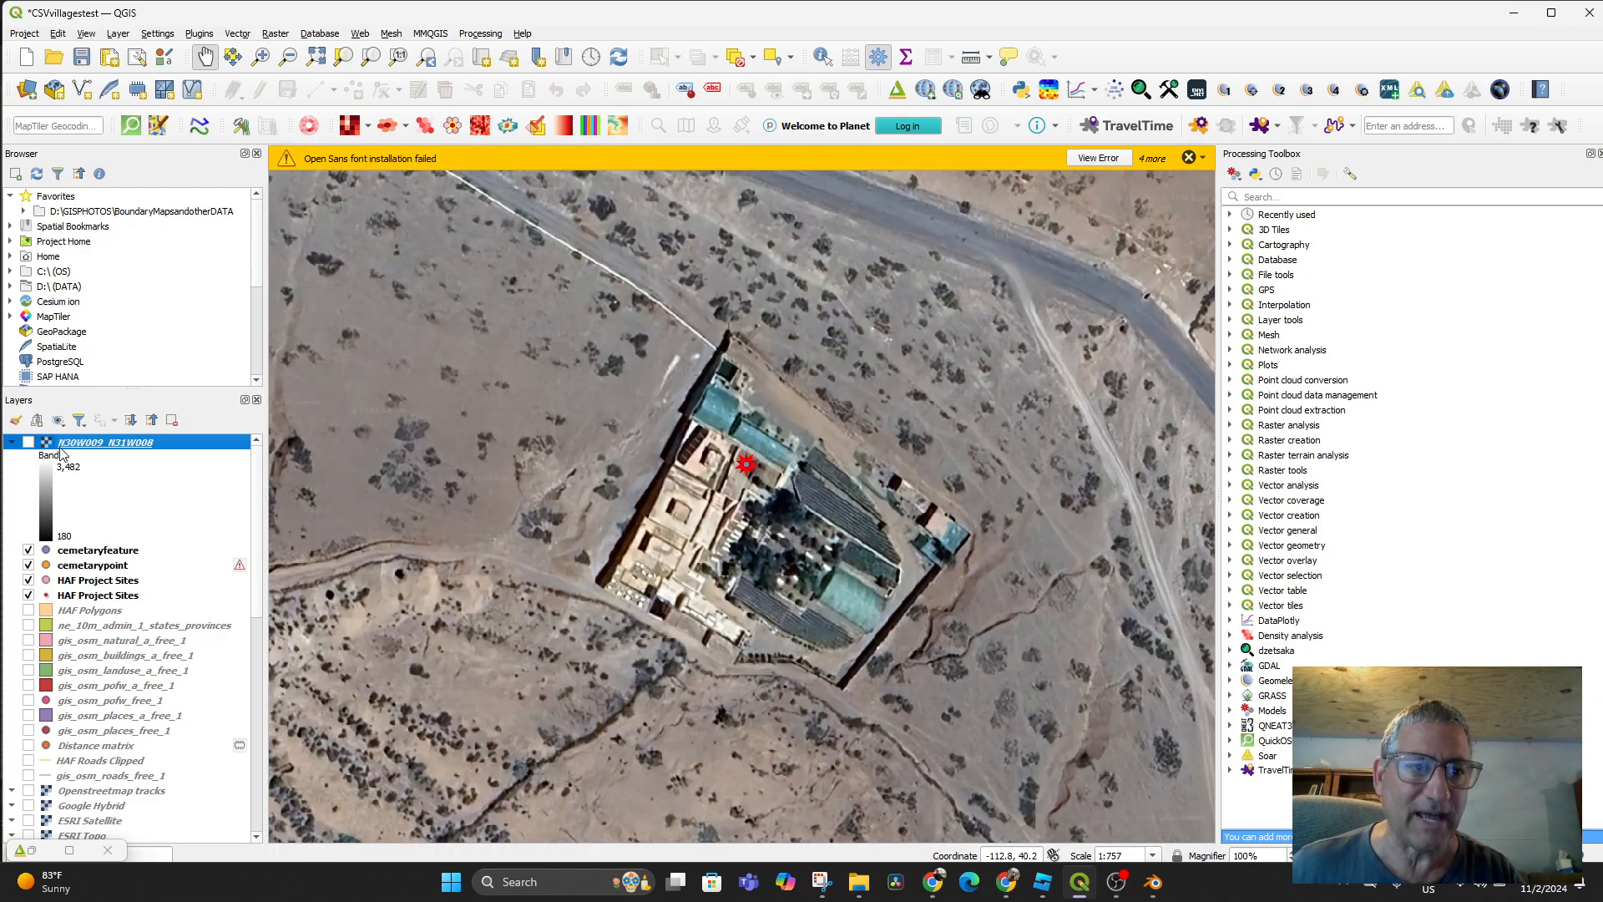
pyautogui.rightClick(98, 445)
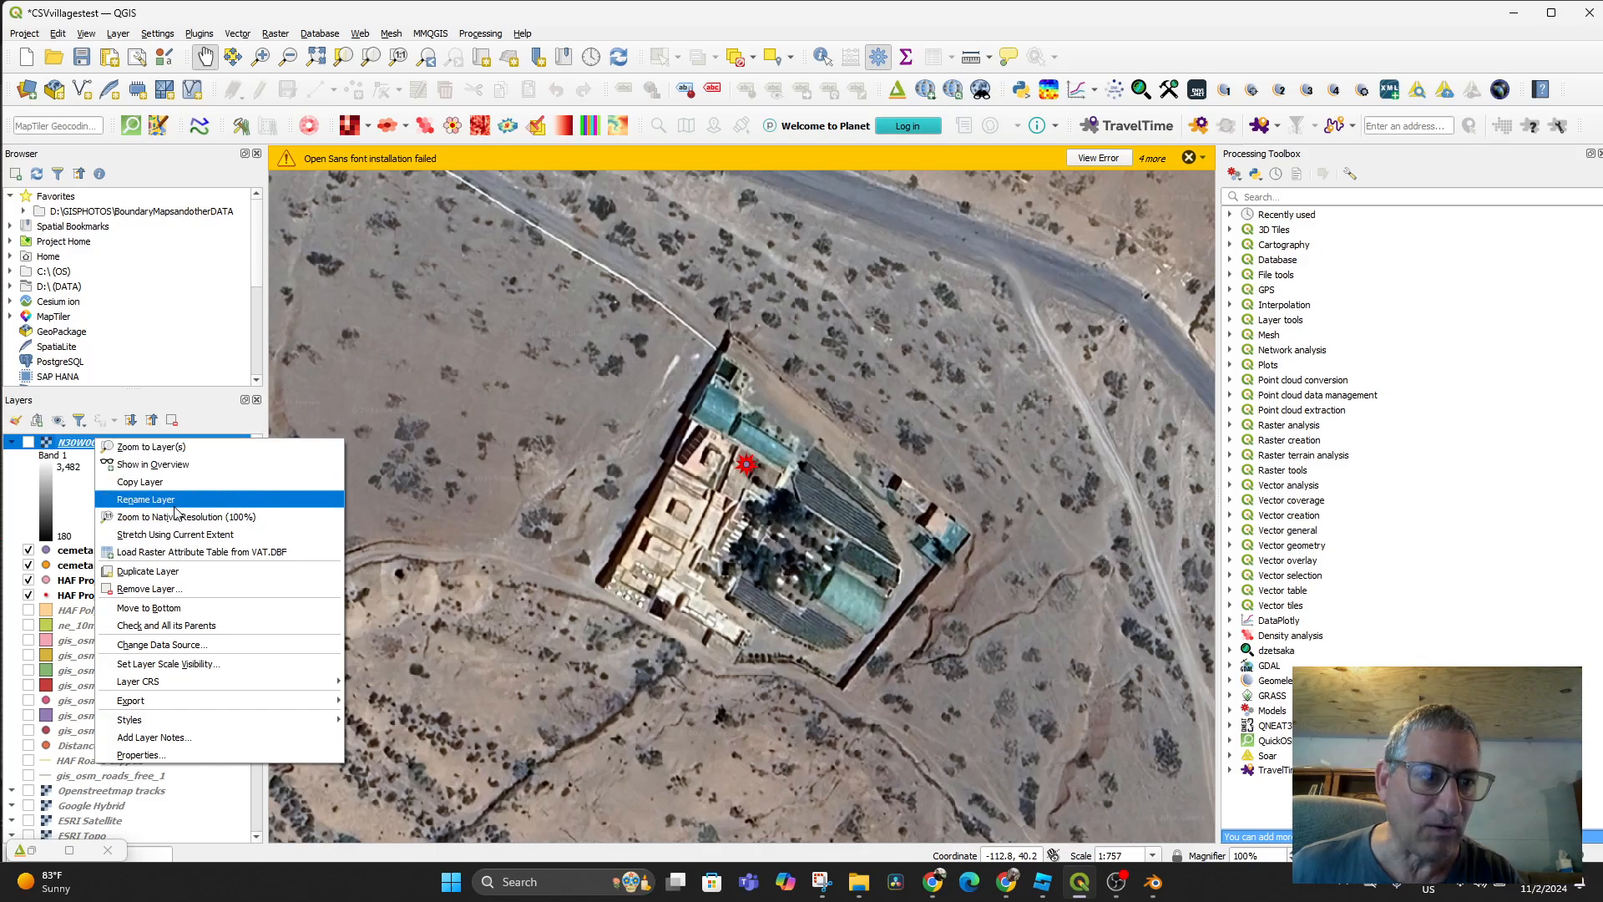
pyautogui.click(150, 589)
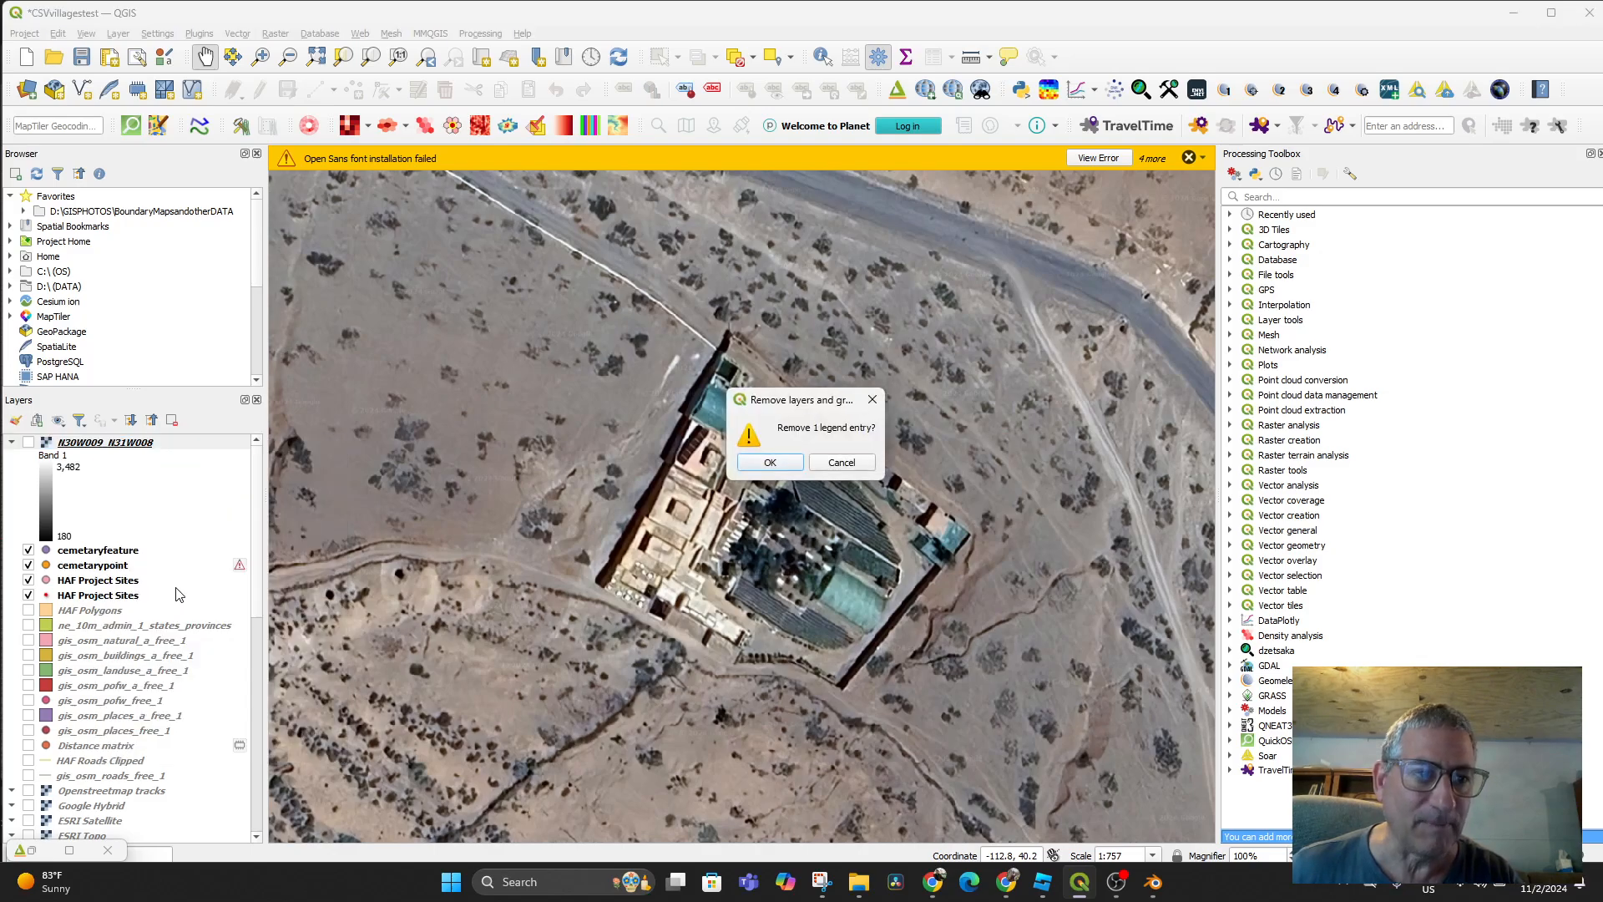
pyautogui.click(774, 466)
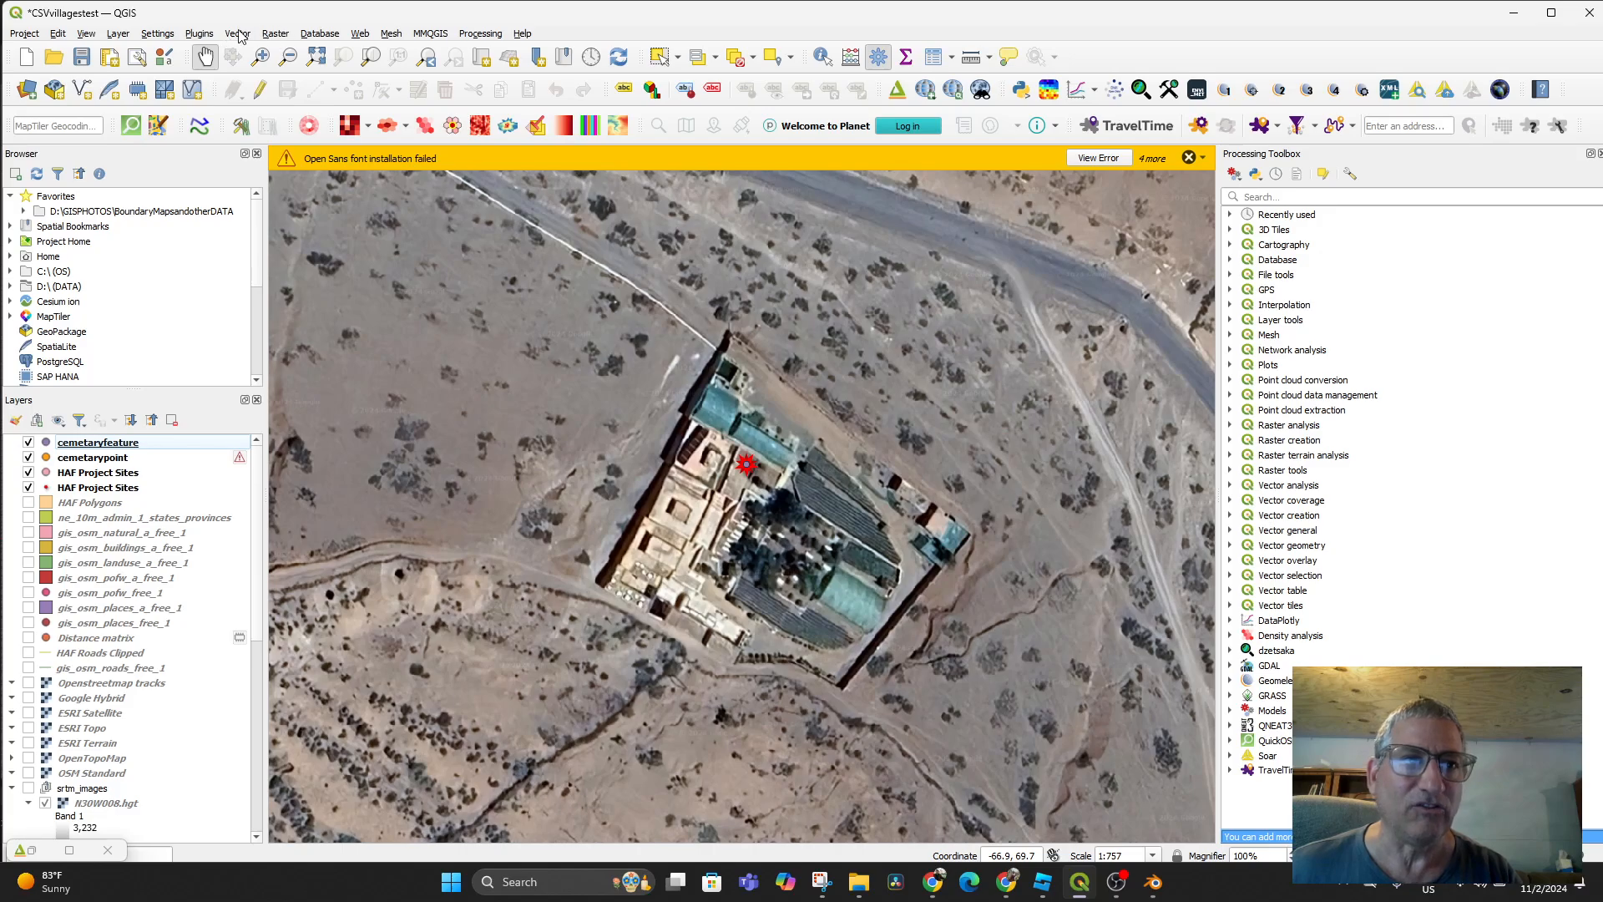
pyautogui.click(207, 37)
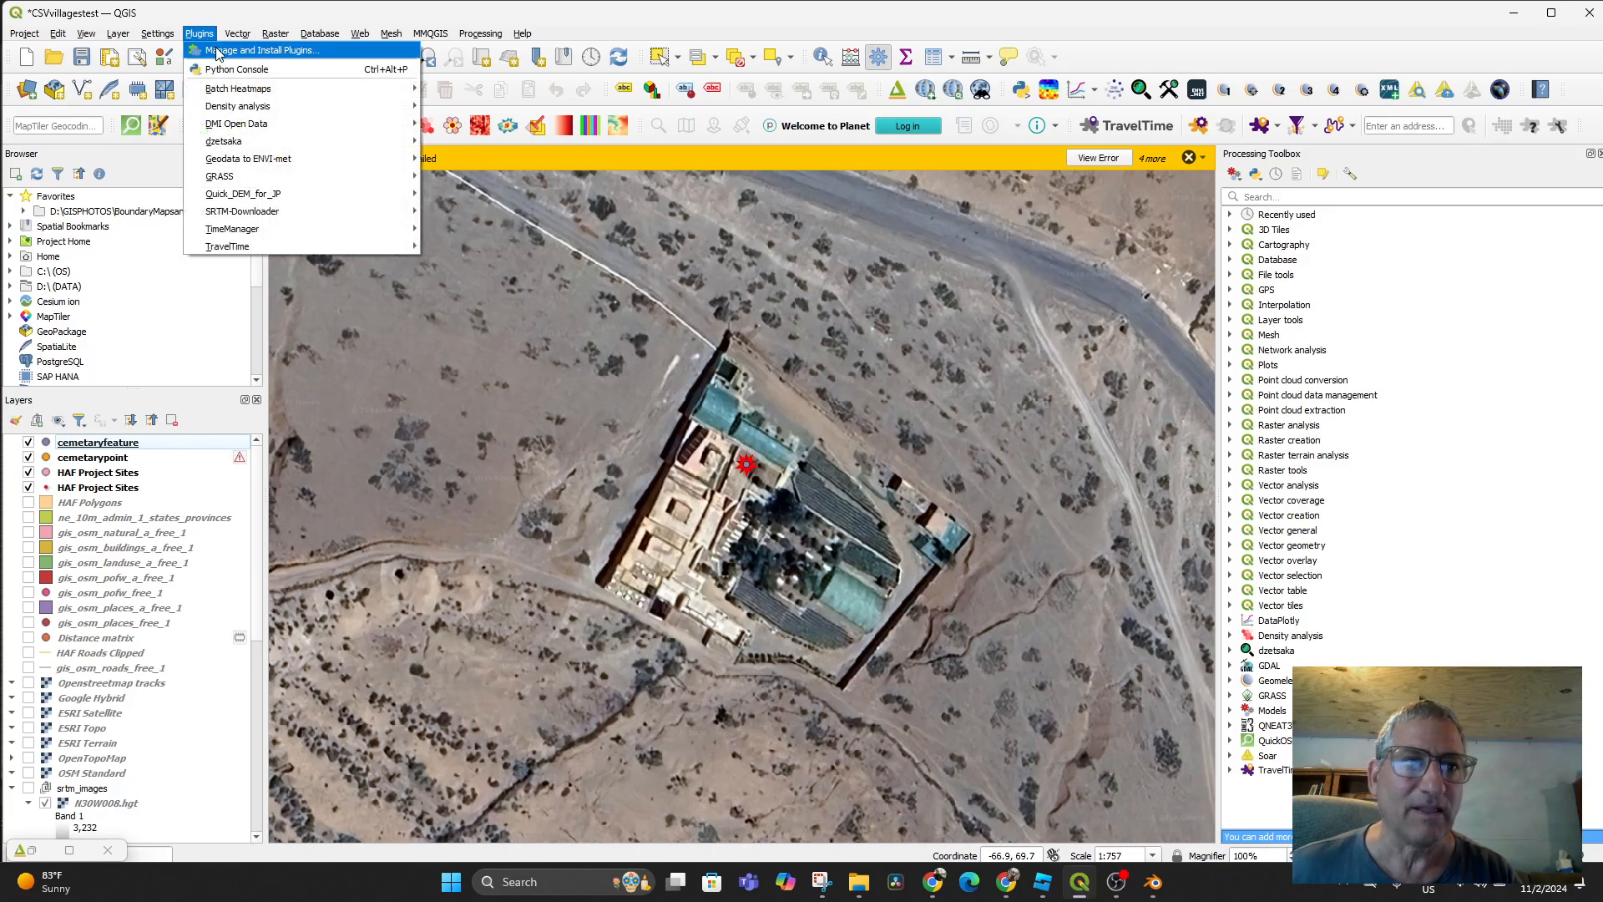
pyautogui.click(217, 52)
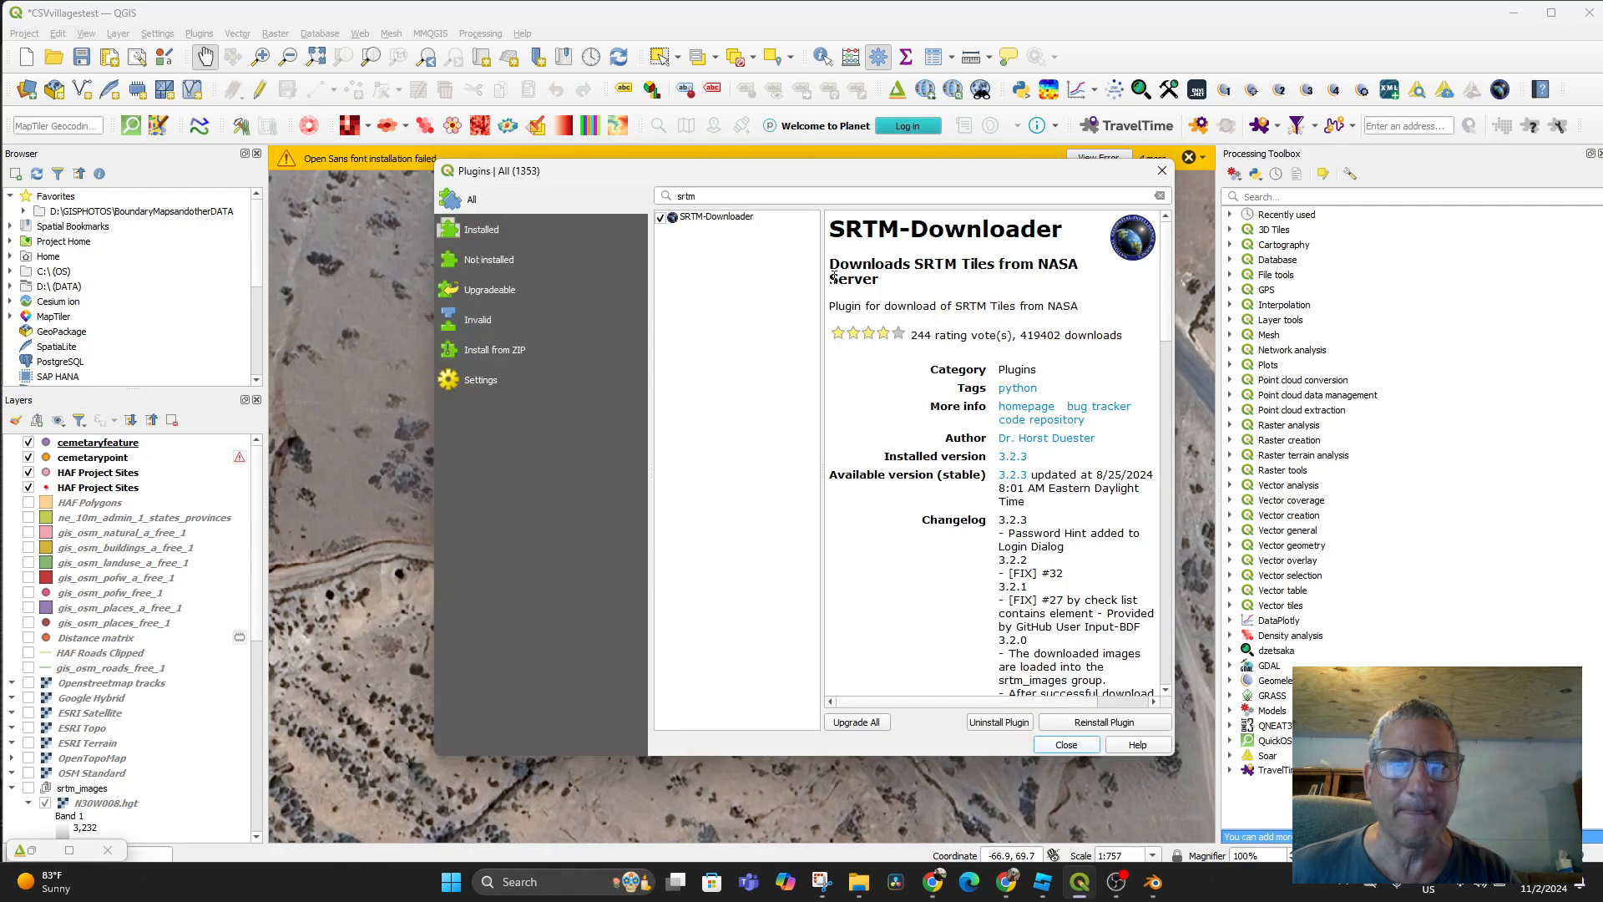
pyautogui.moveTo(711, 193); pyautogui.dragTo(665, 194)
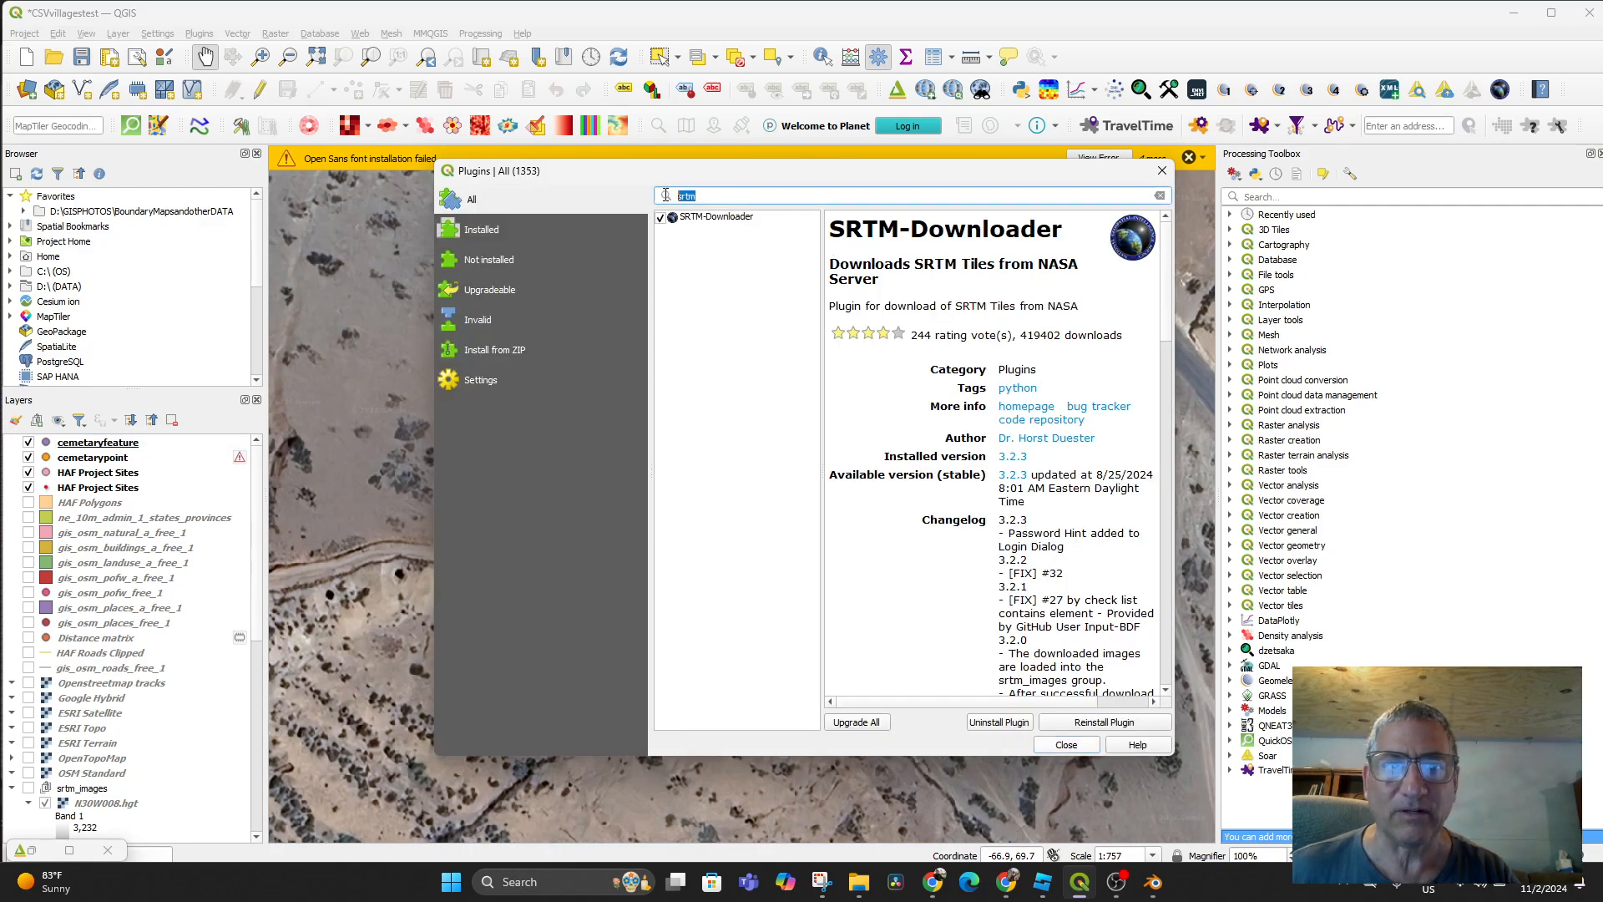
pyautogui.click(450, 210)
pyautogui.click(472, 242)
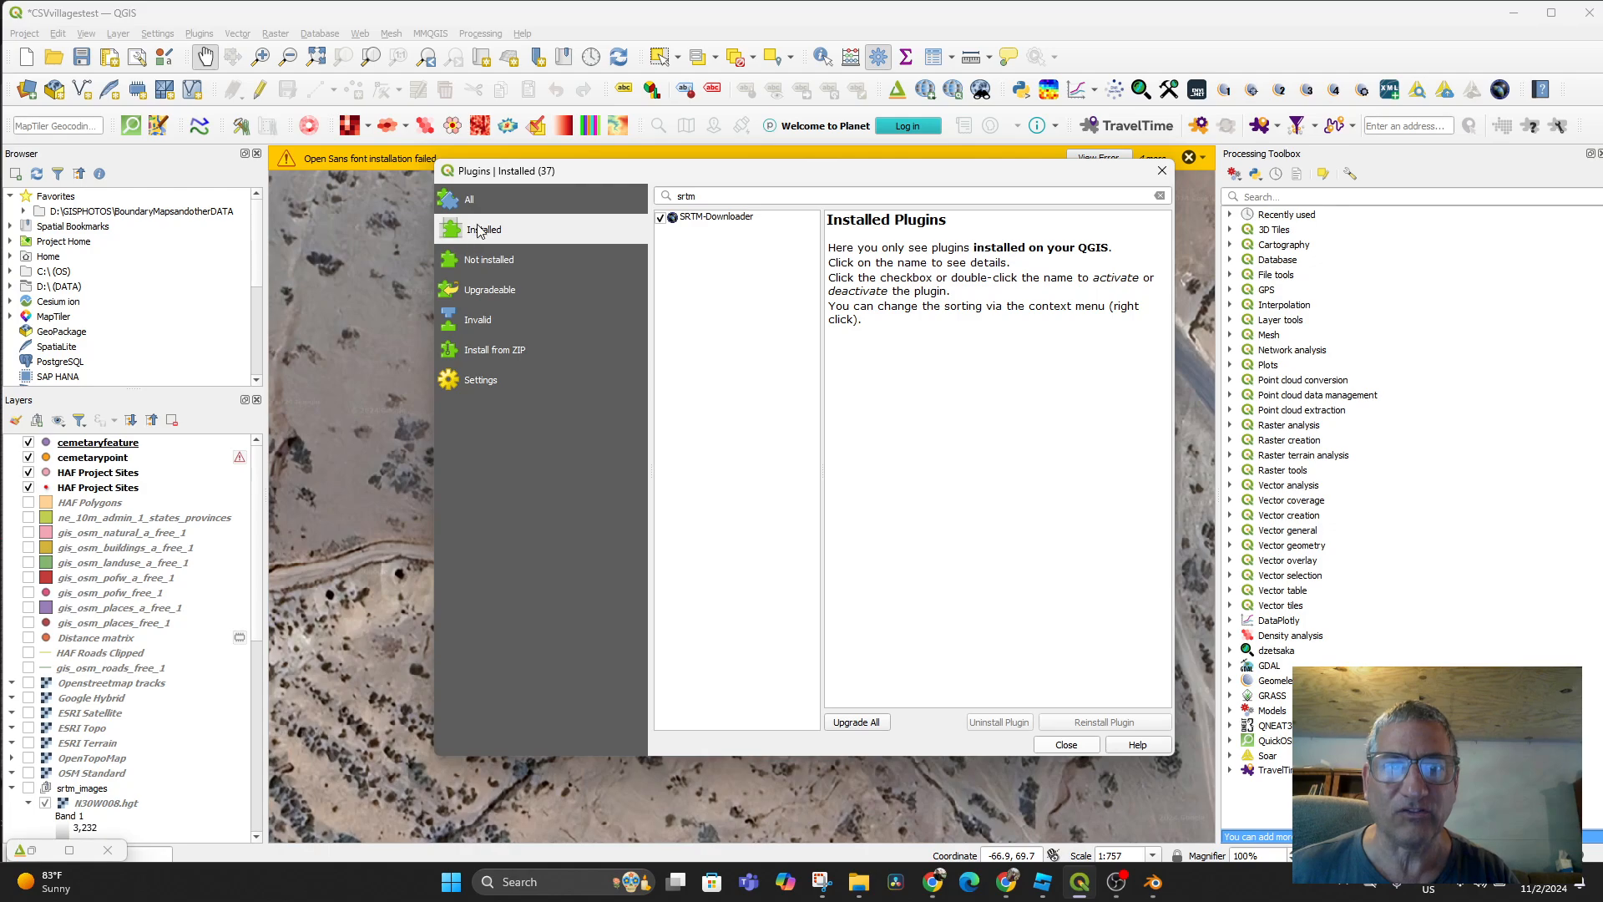
pyautogui.click(481, 205)
pyautogui.click(701, 195)
pyautogui.moveTo(701, 196); pyautogui.dragTo(665, 197)
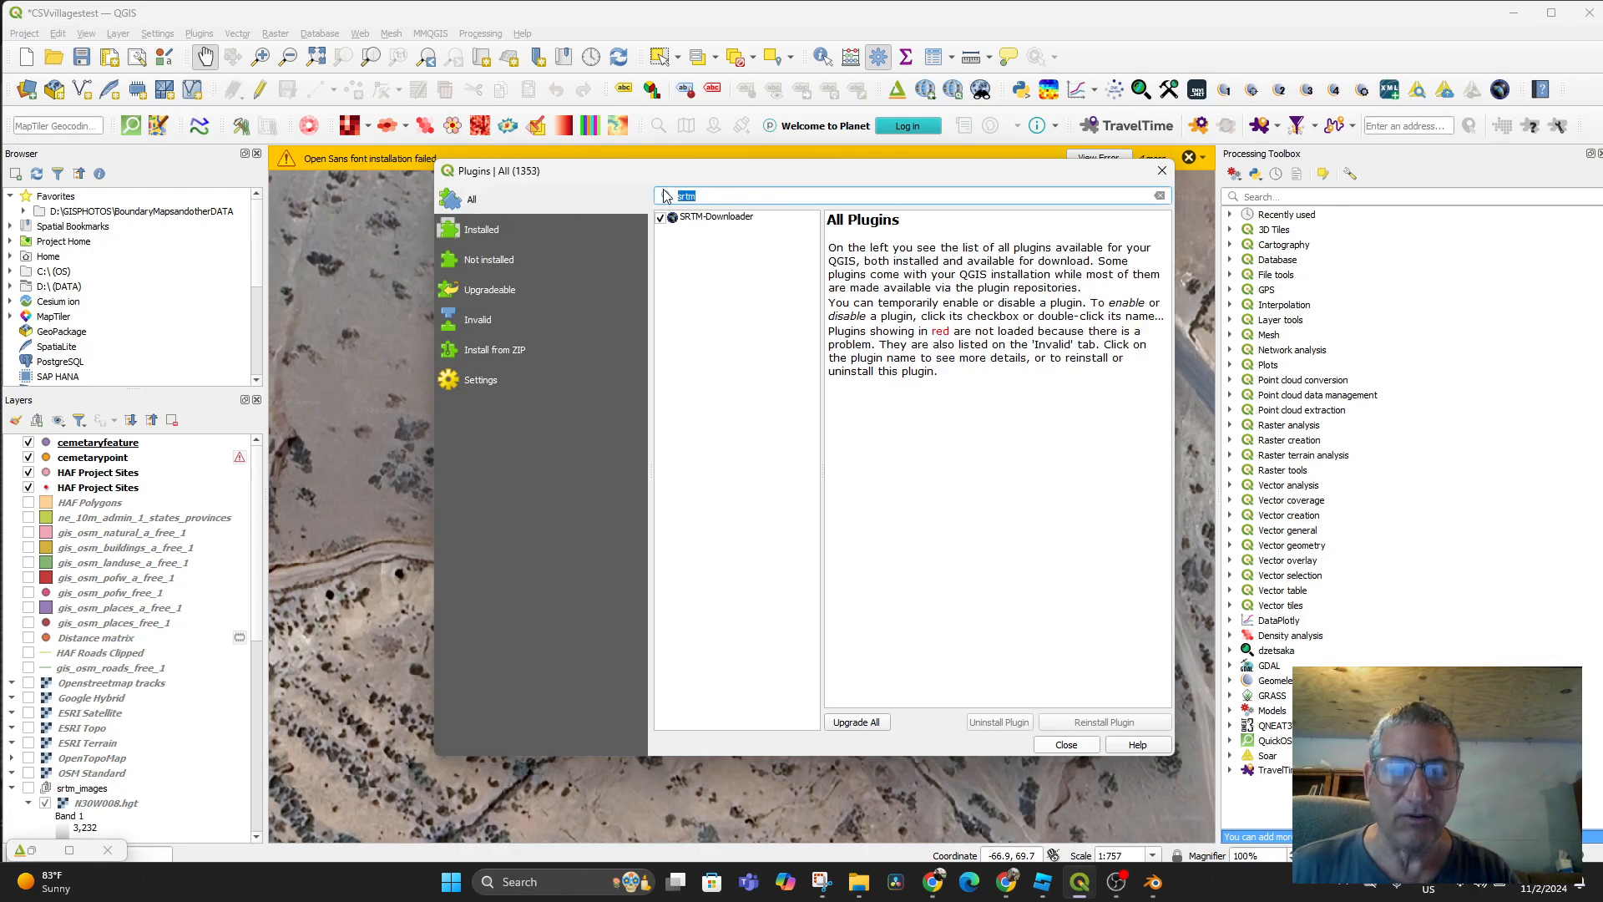
pyautogui.write('strm')
pyautogui.press('BackSpace')
pyautogui.press('BackSpace')
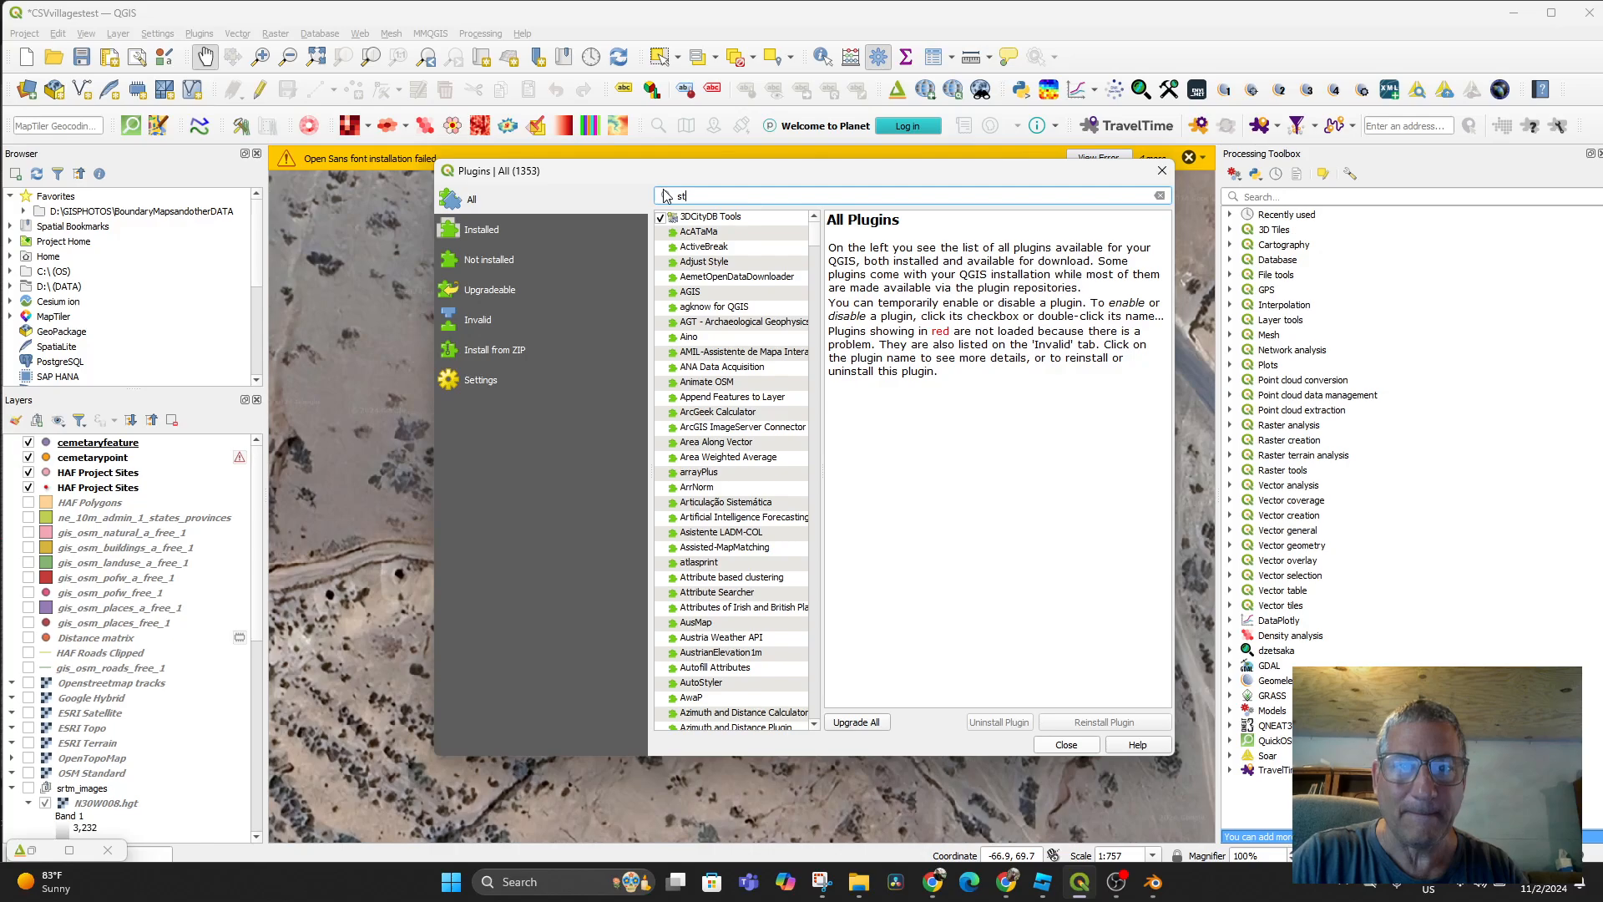
pyautogui.press('BackSpace')
pyautogui.press('BackSpace')
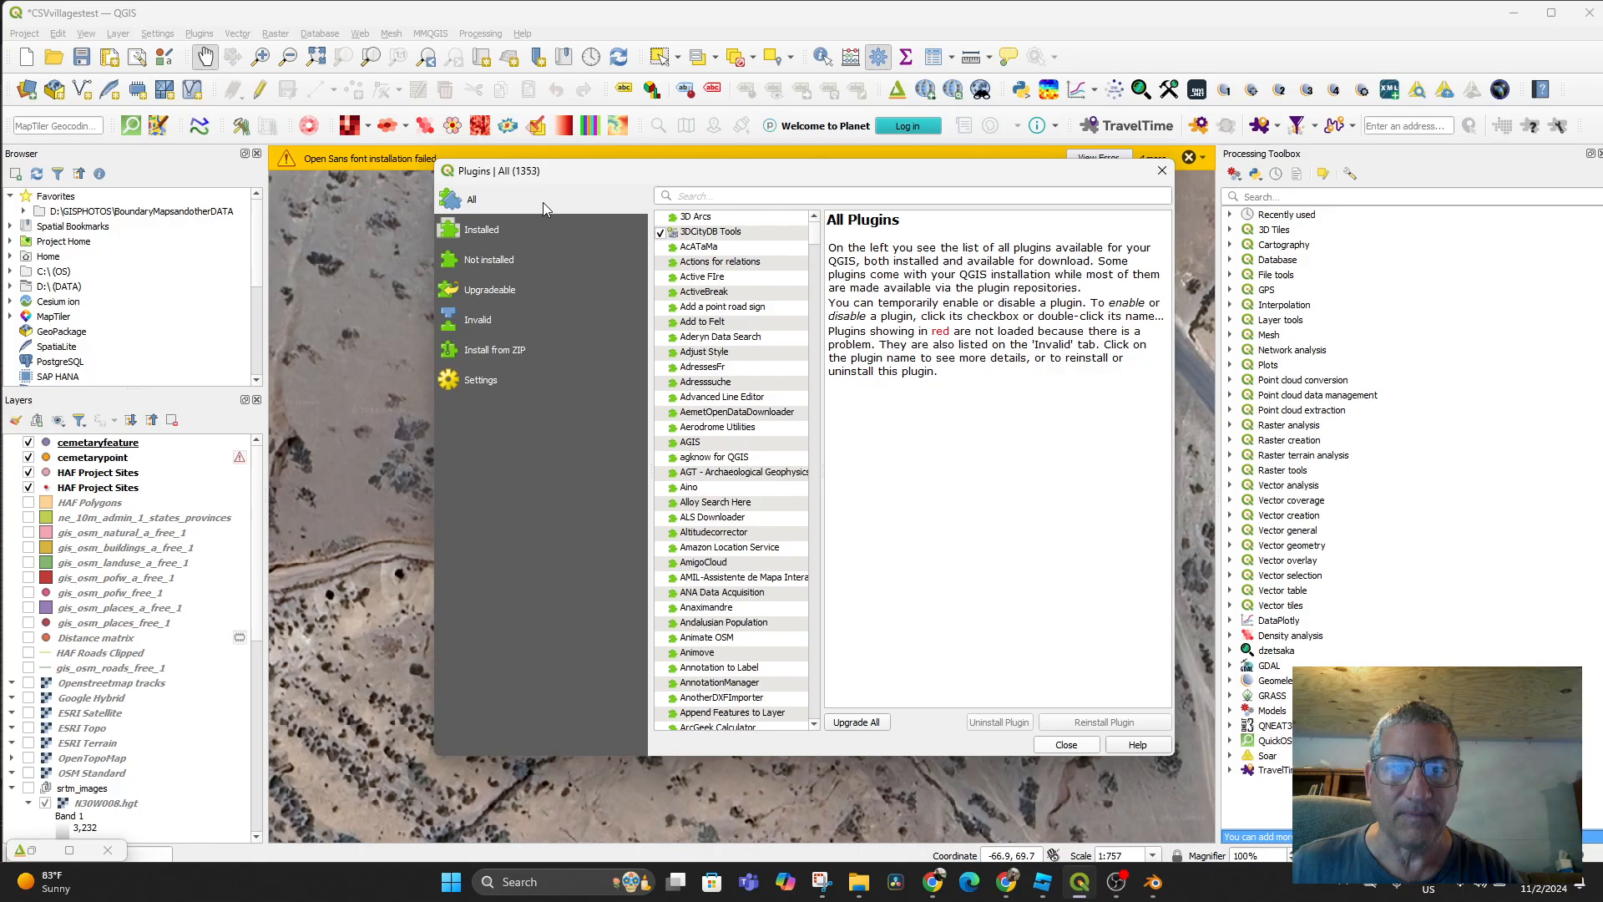
pyautogui.write('st')
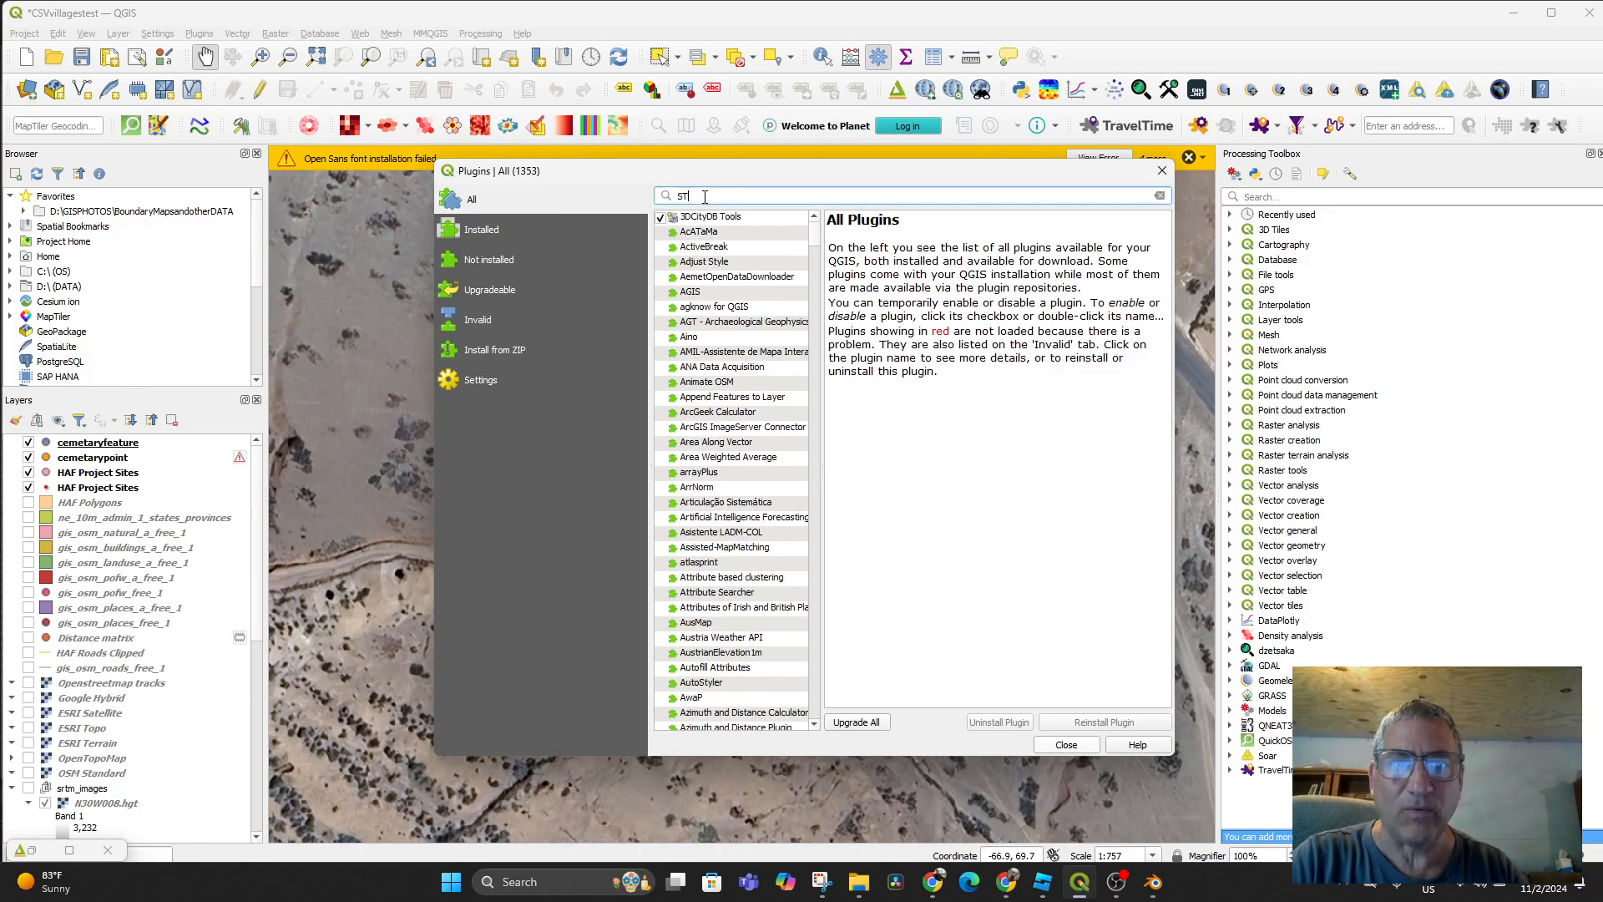
pyautogui.write('t')
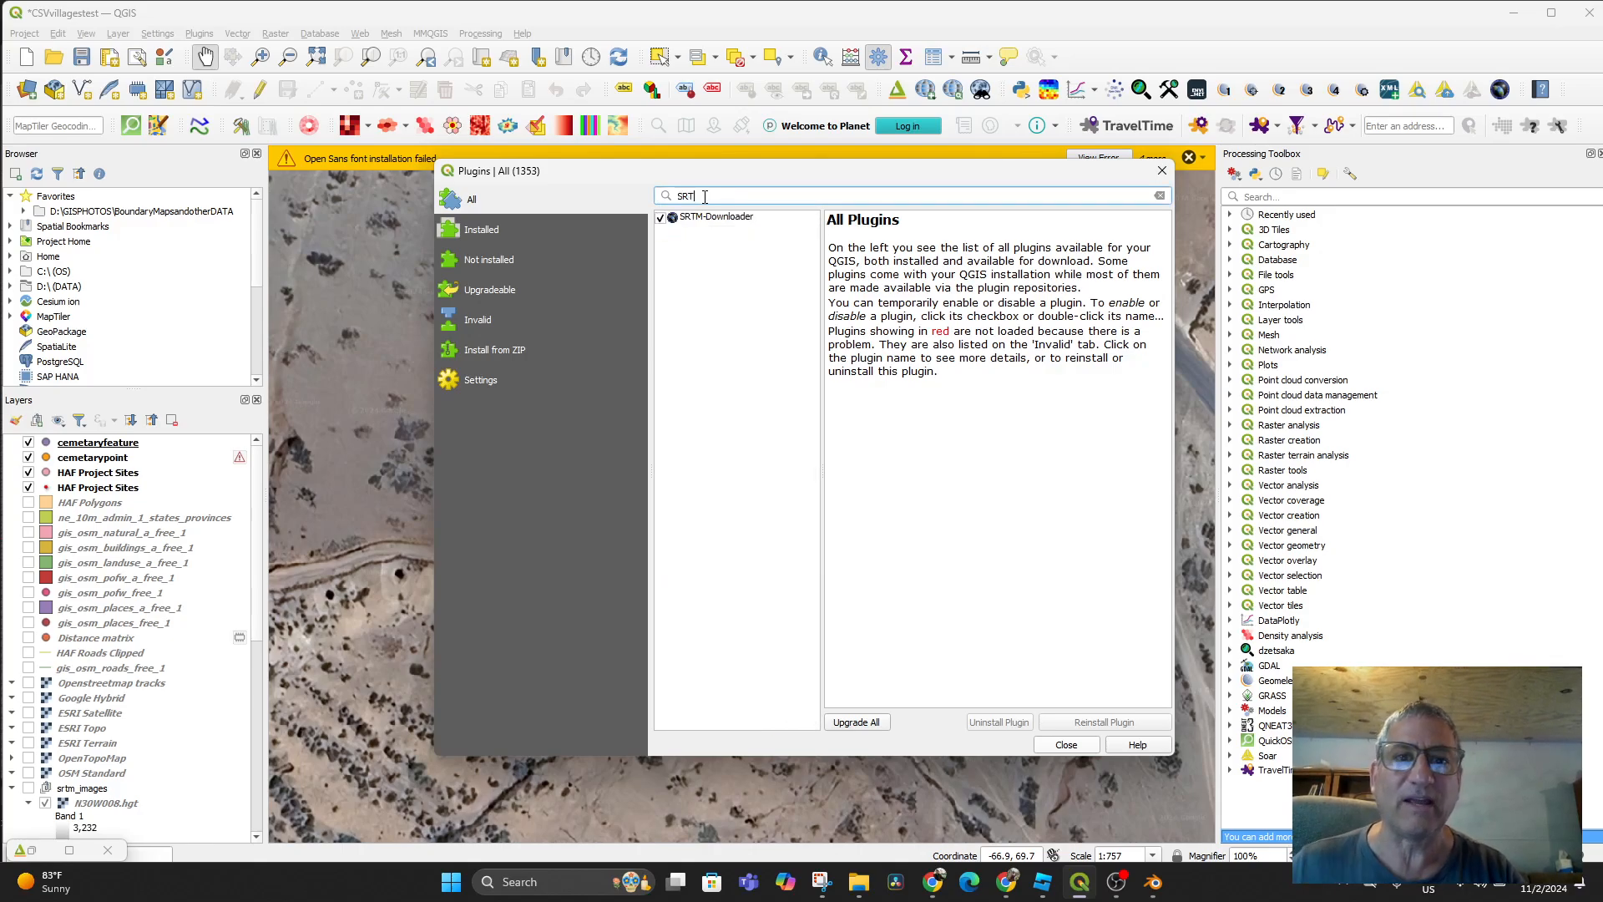
pyautogui.click(714, 219)
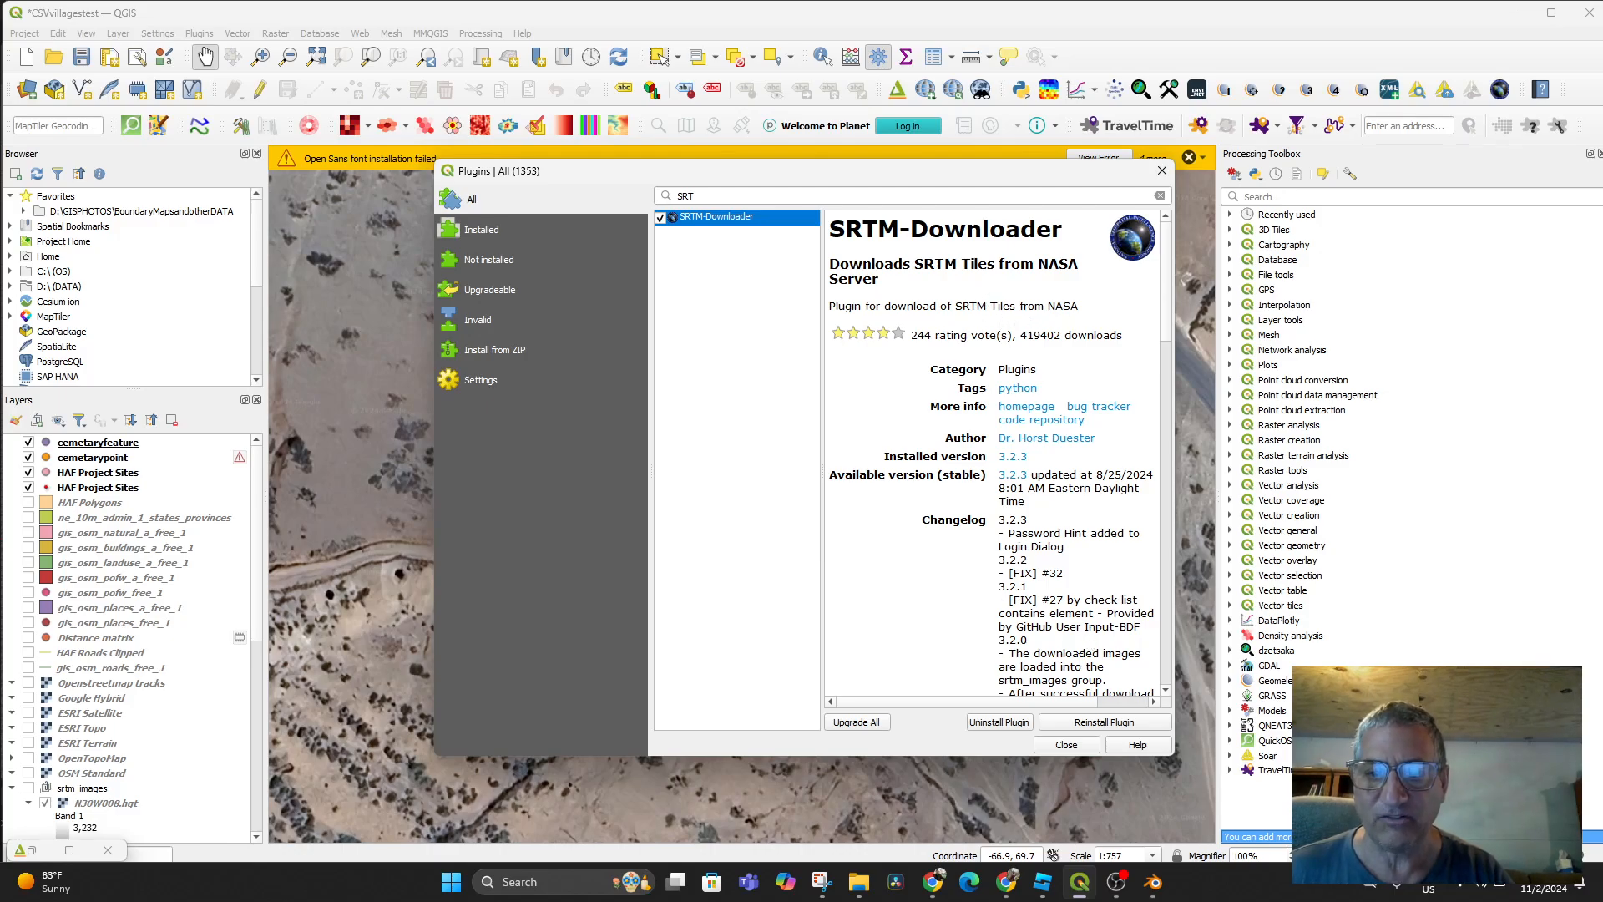
pyautogui.click(1067, 745)
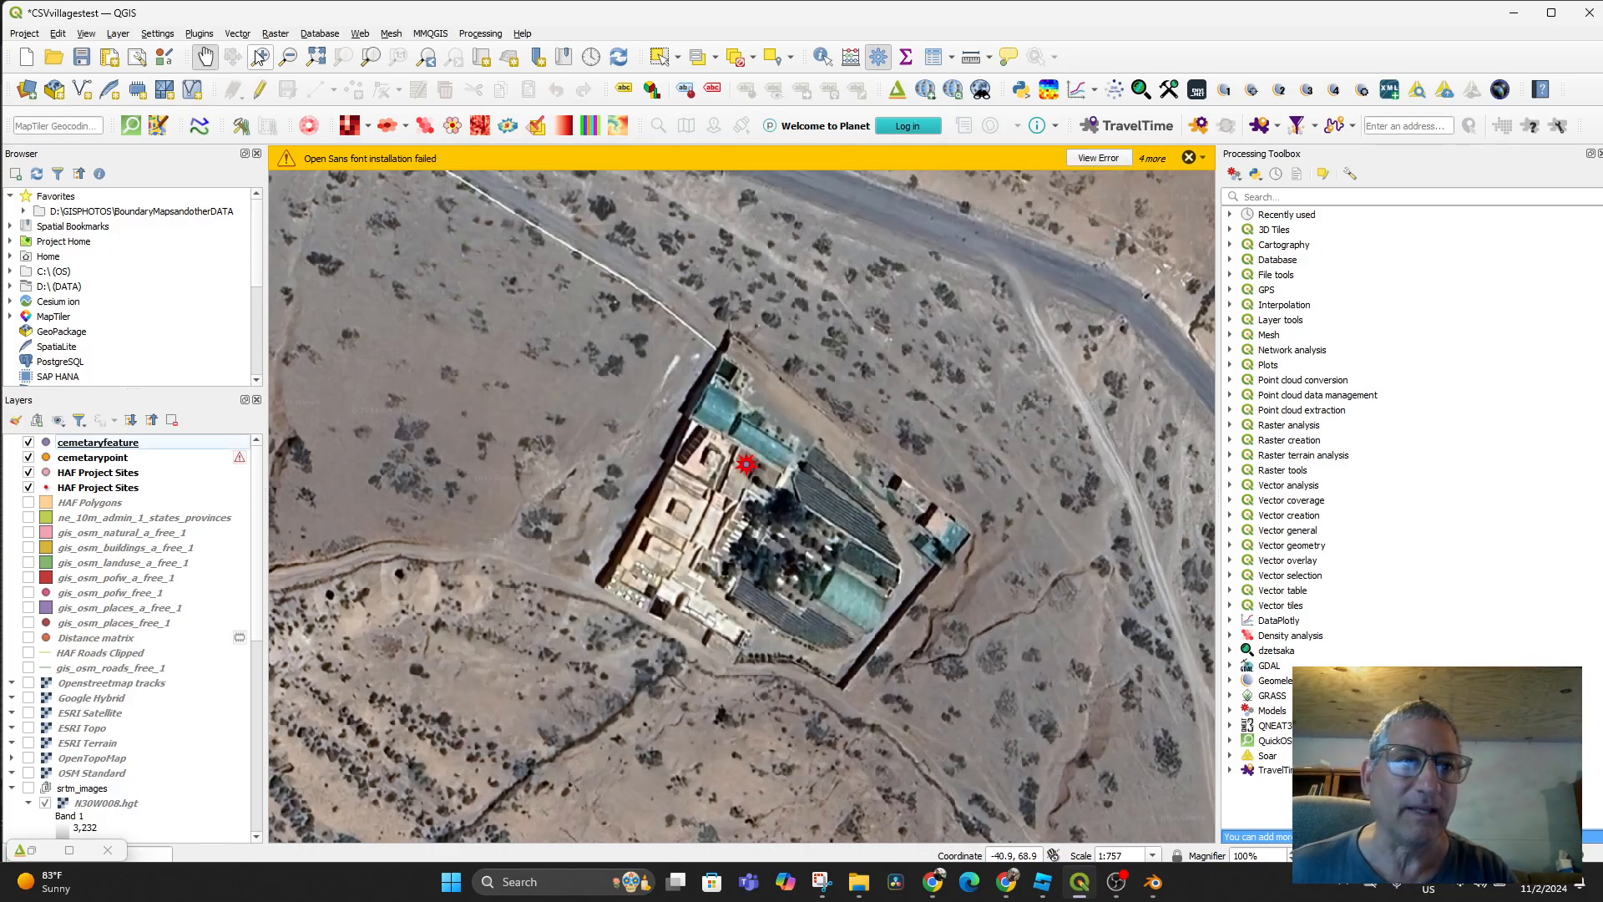
# Use SRTM-Downloader with the canvas extent to download and load the N31W009_N31W009 tile
pyautogui.click(204, 35)
pyautogui.moveTo(251, 213)
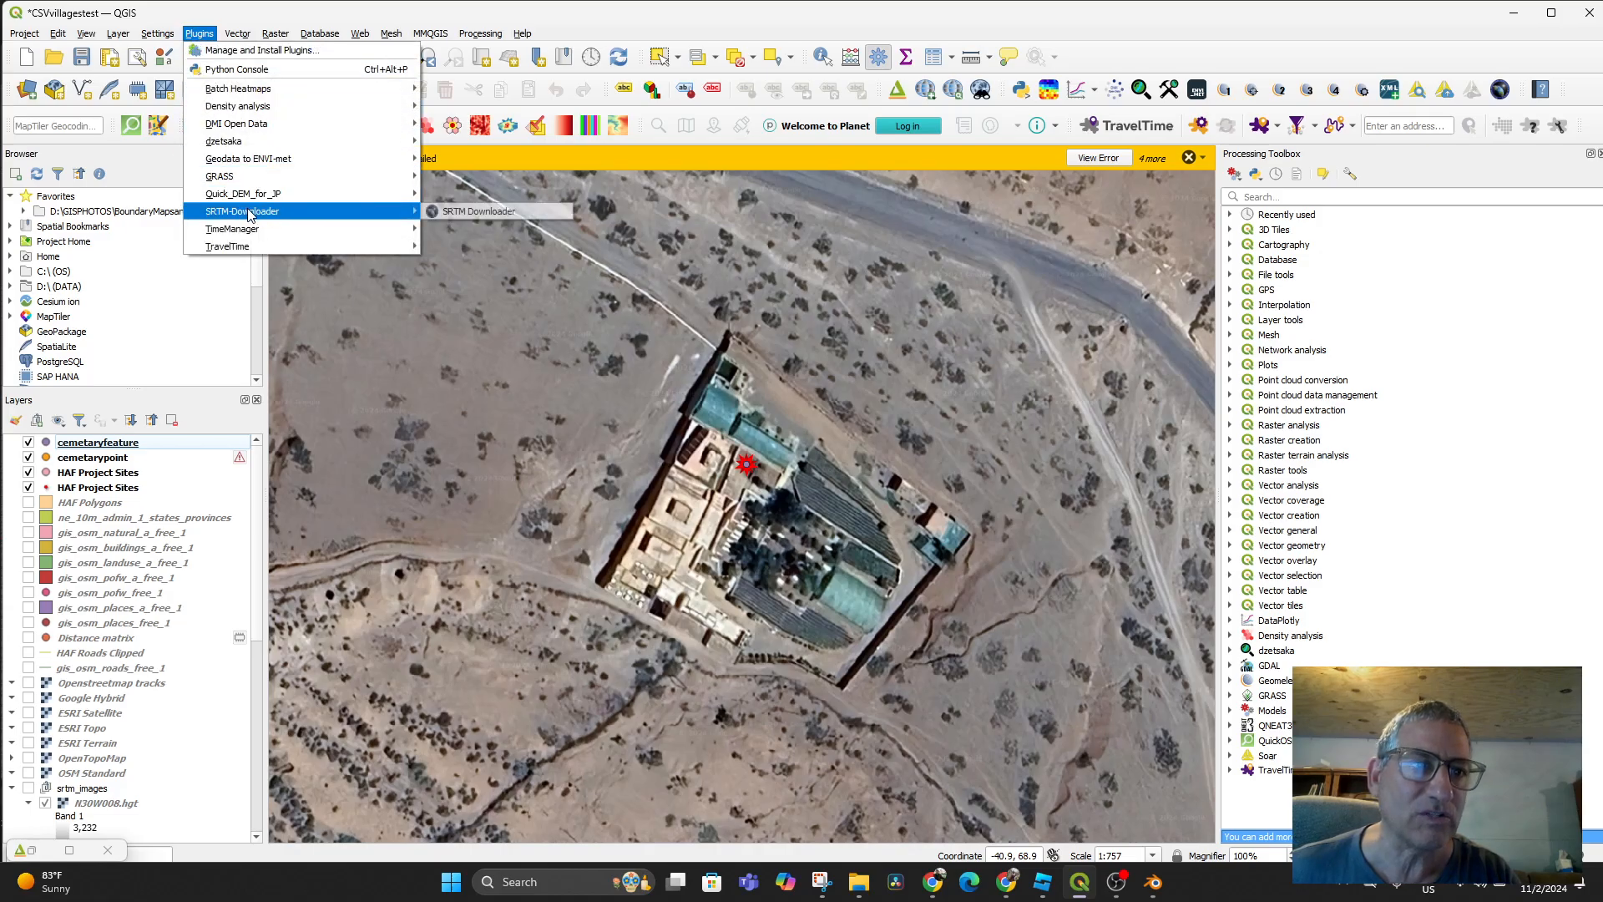
pyautogui.click(451, 211)
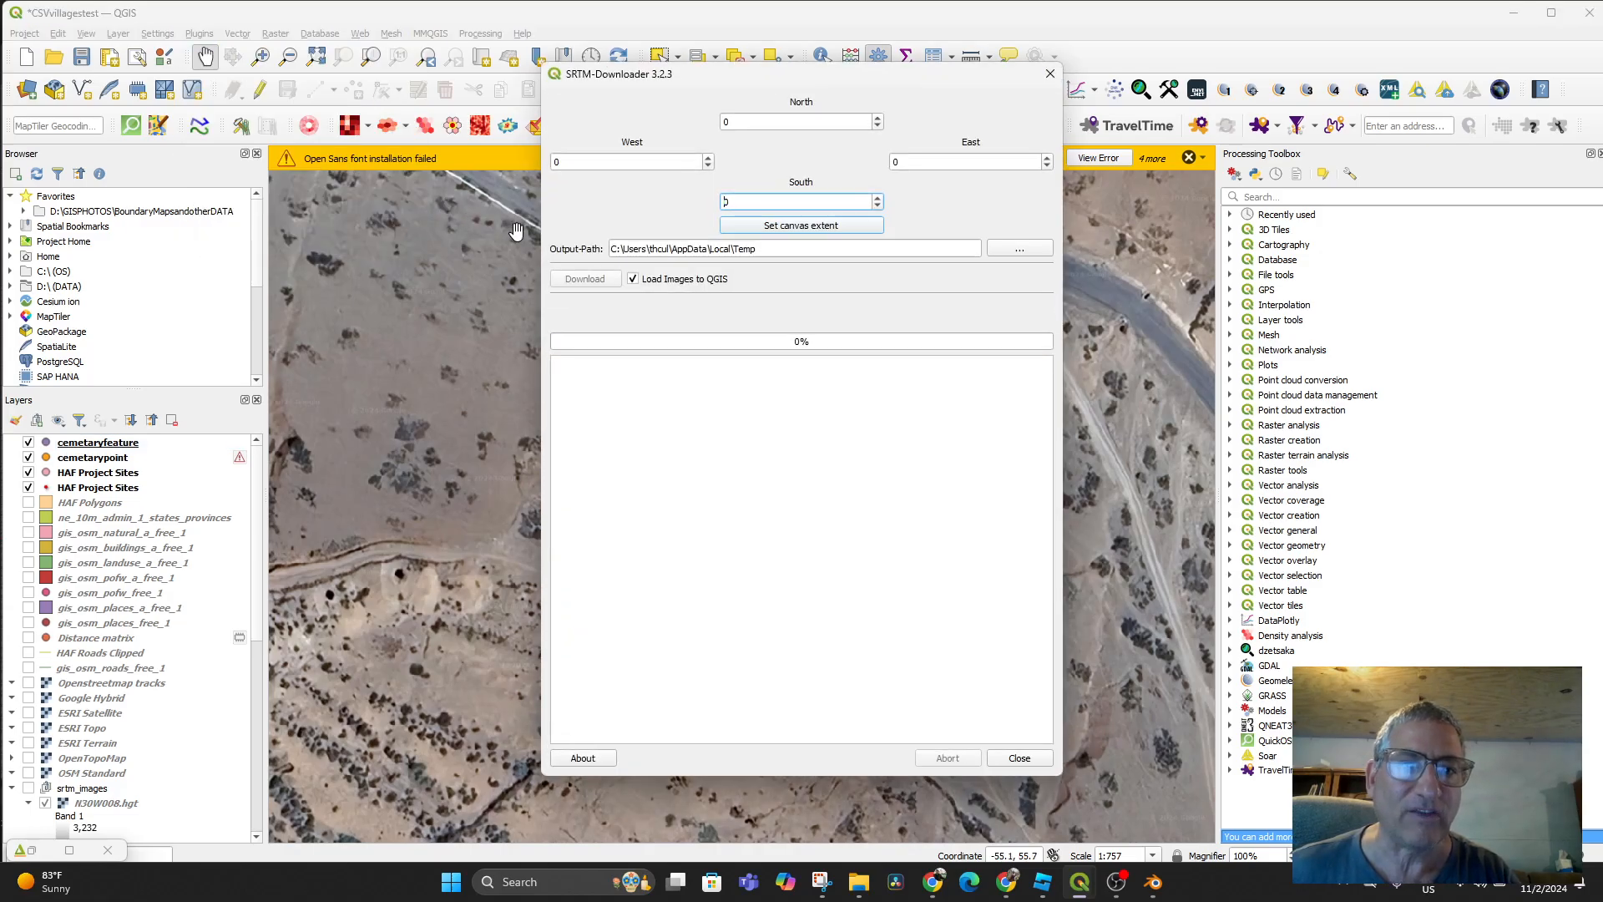
pyautogui.click(799, 225)
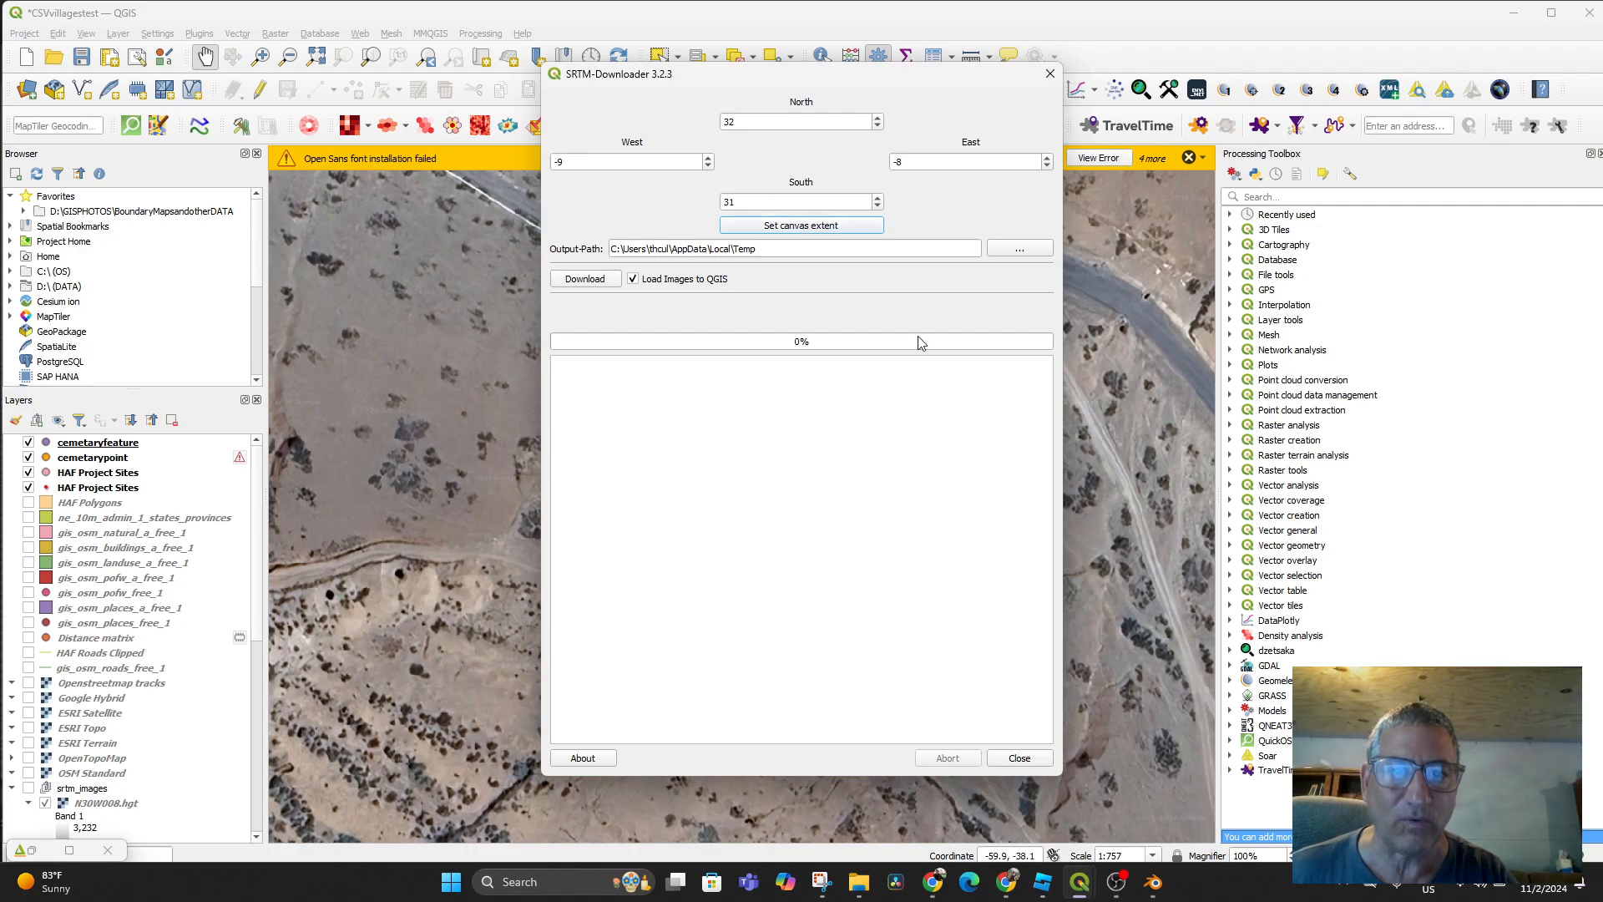
pyautogui.click(582, 282)
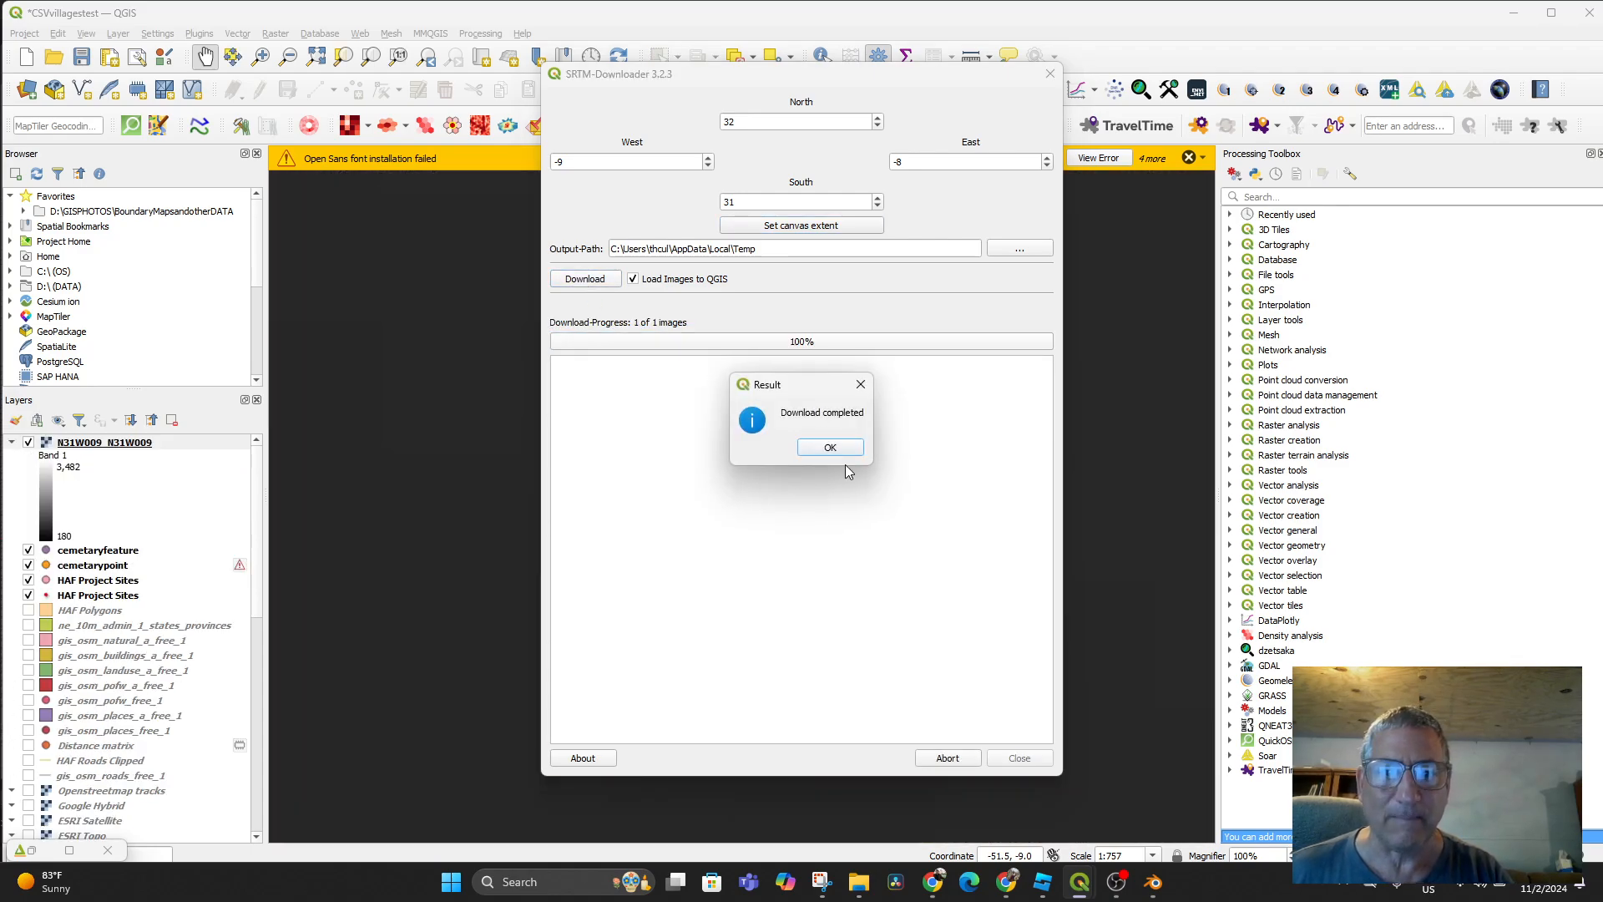
pyautogui.click(830, 448)
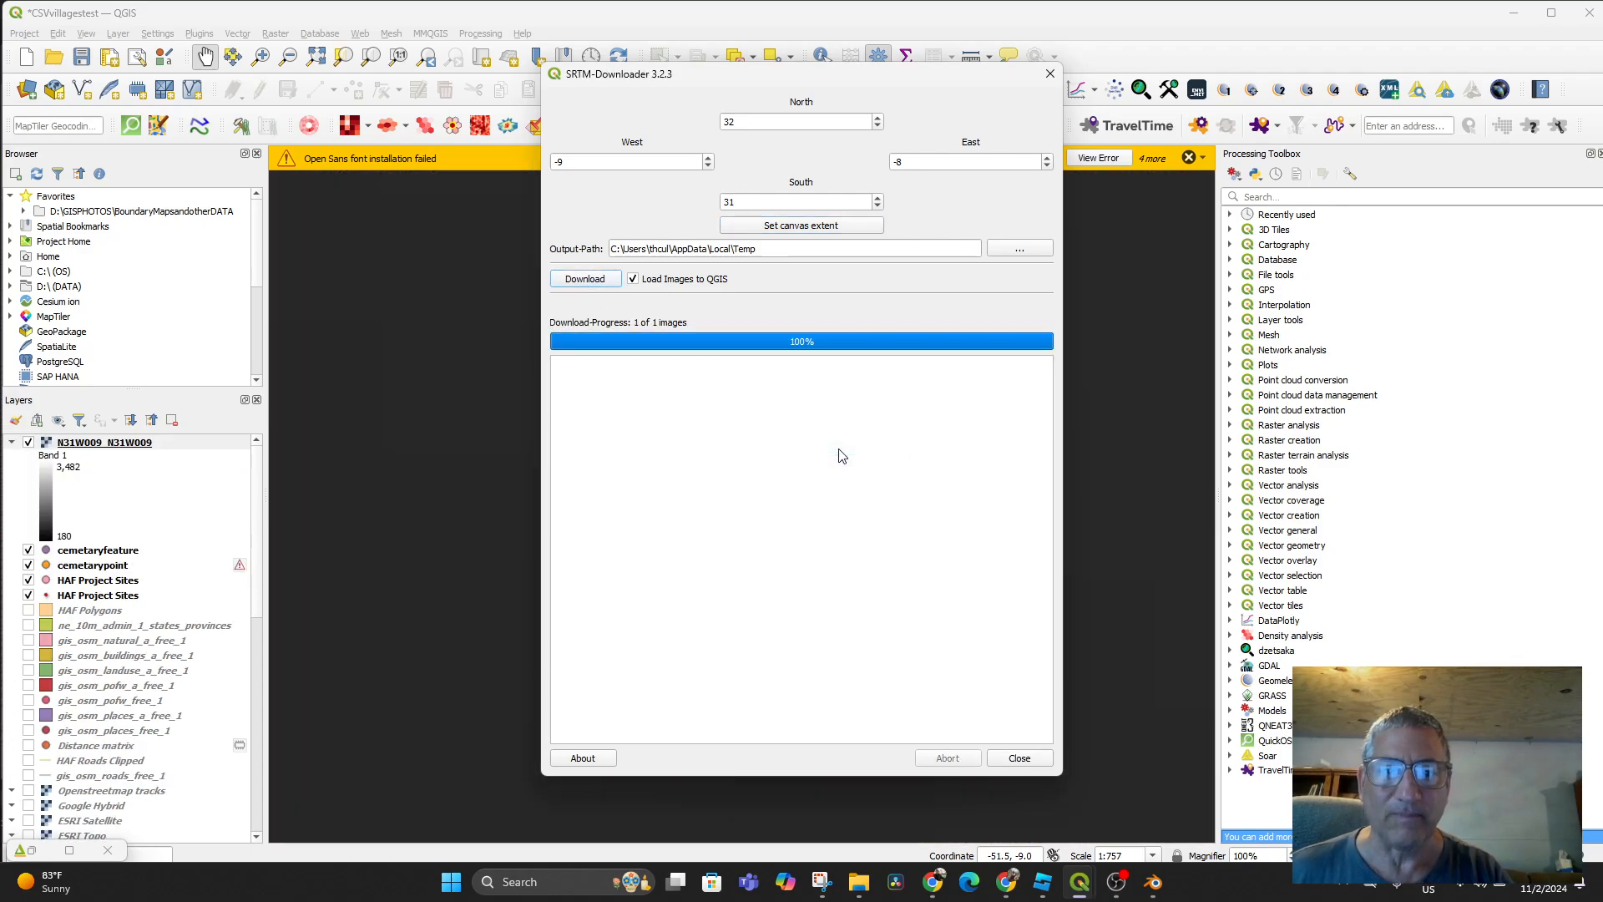
pyautogui.click(1019, 758)
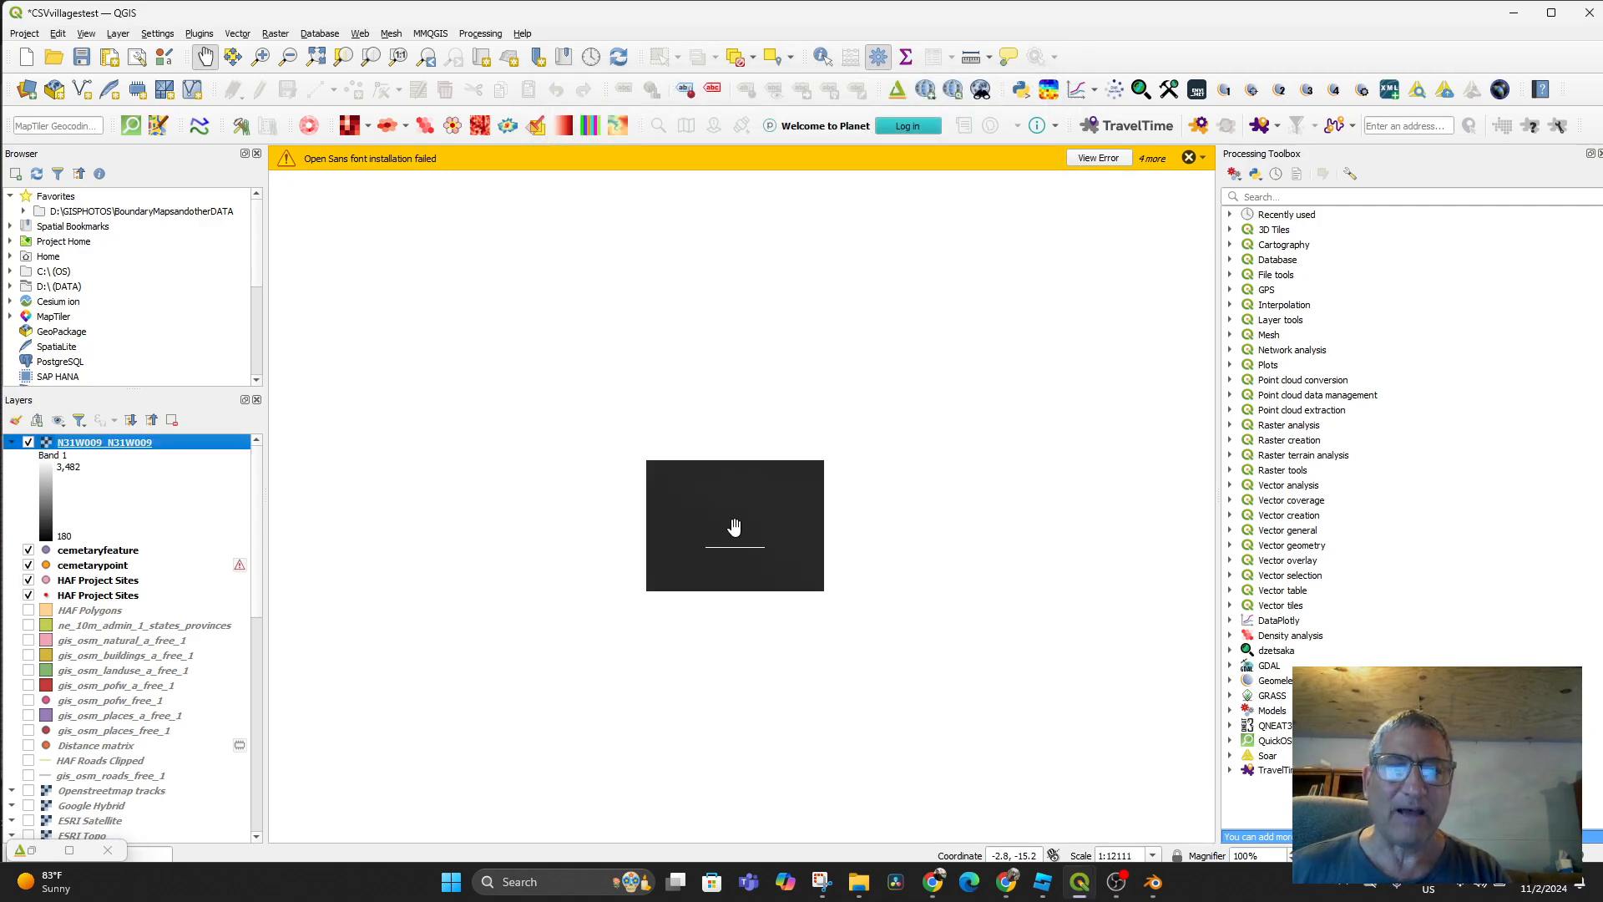
# Hide the N31W009_N31W009 elevation layer and pan to centre the walled compound
pyautogui.scroll(-3, 757, 541)
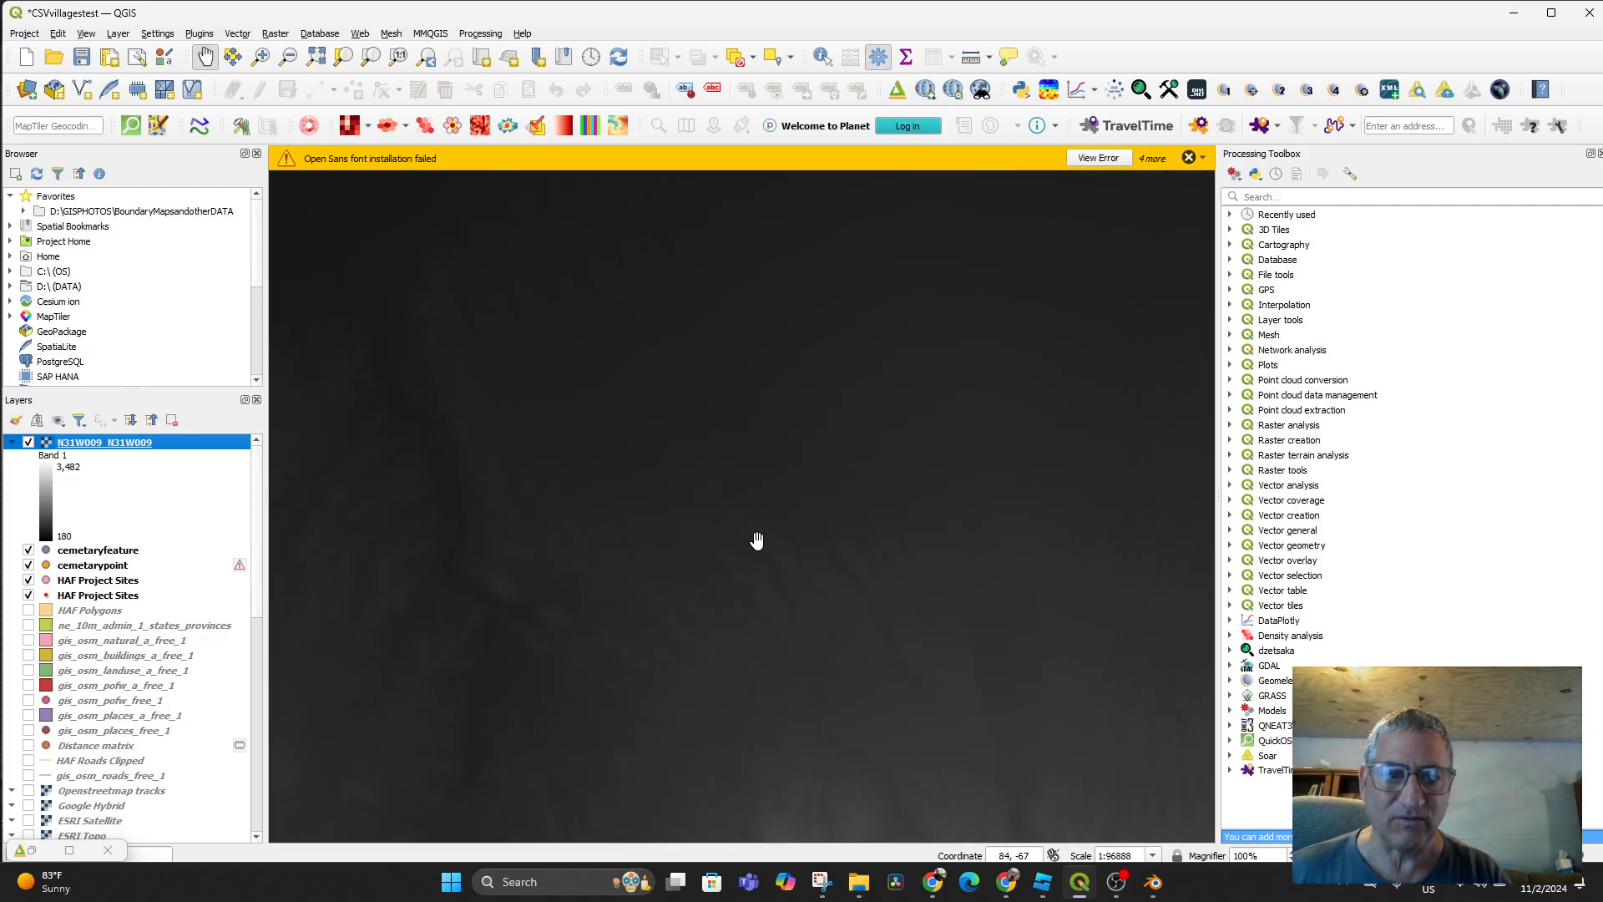
pyautogui.scroll(-4, 757, 540)
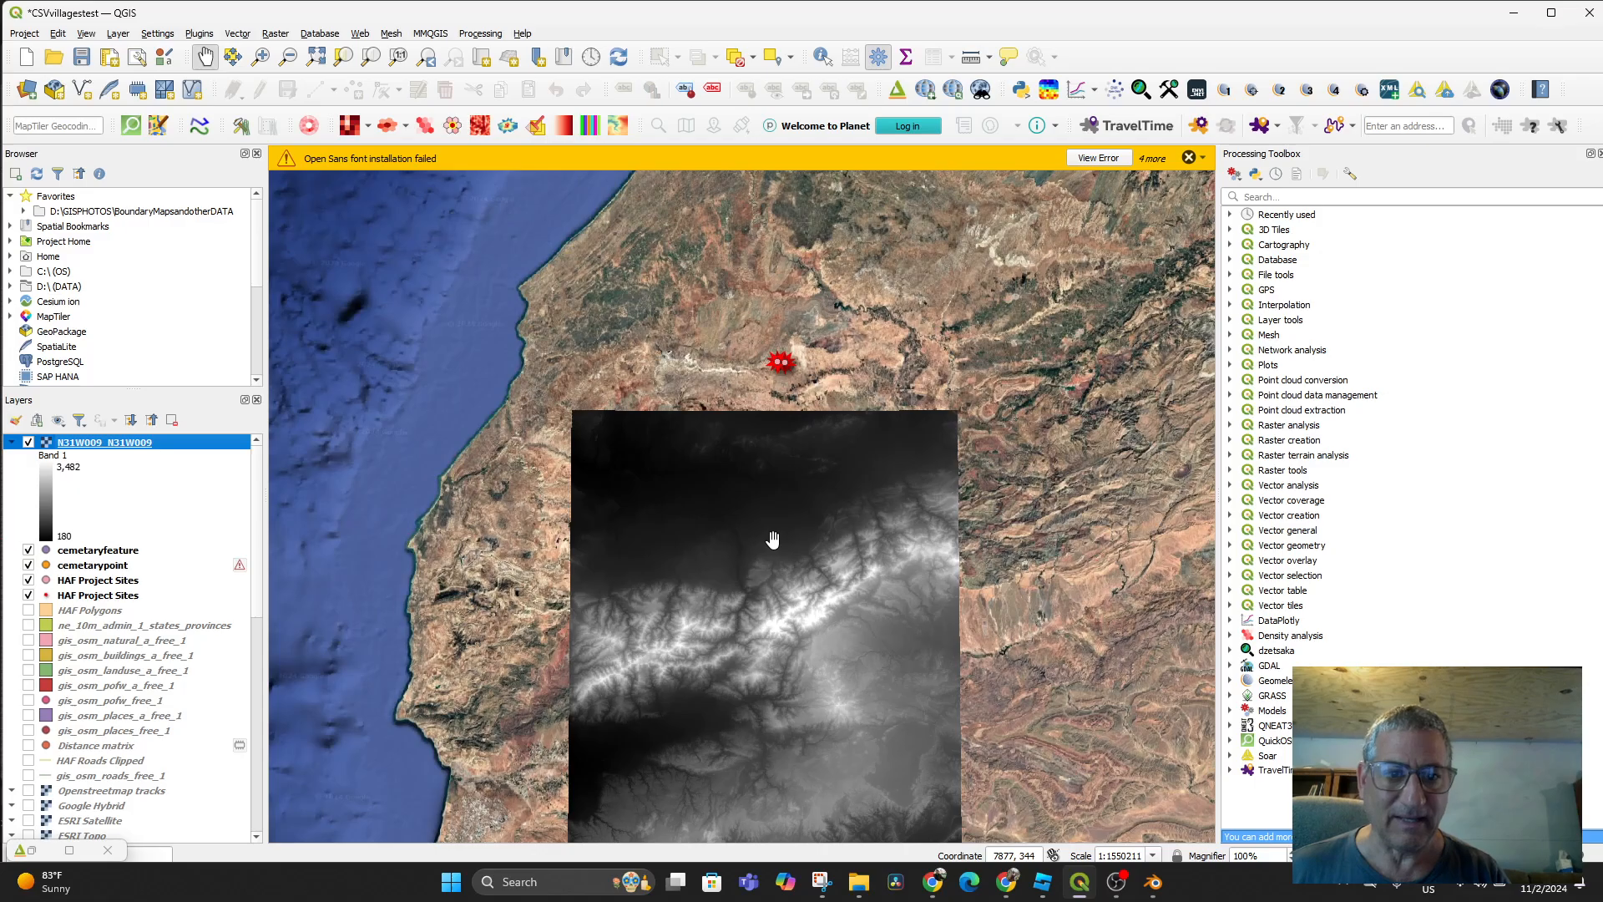
pyautogui.scroll(3, 808, 518)
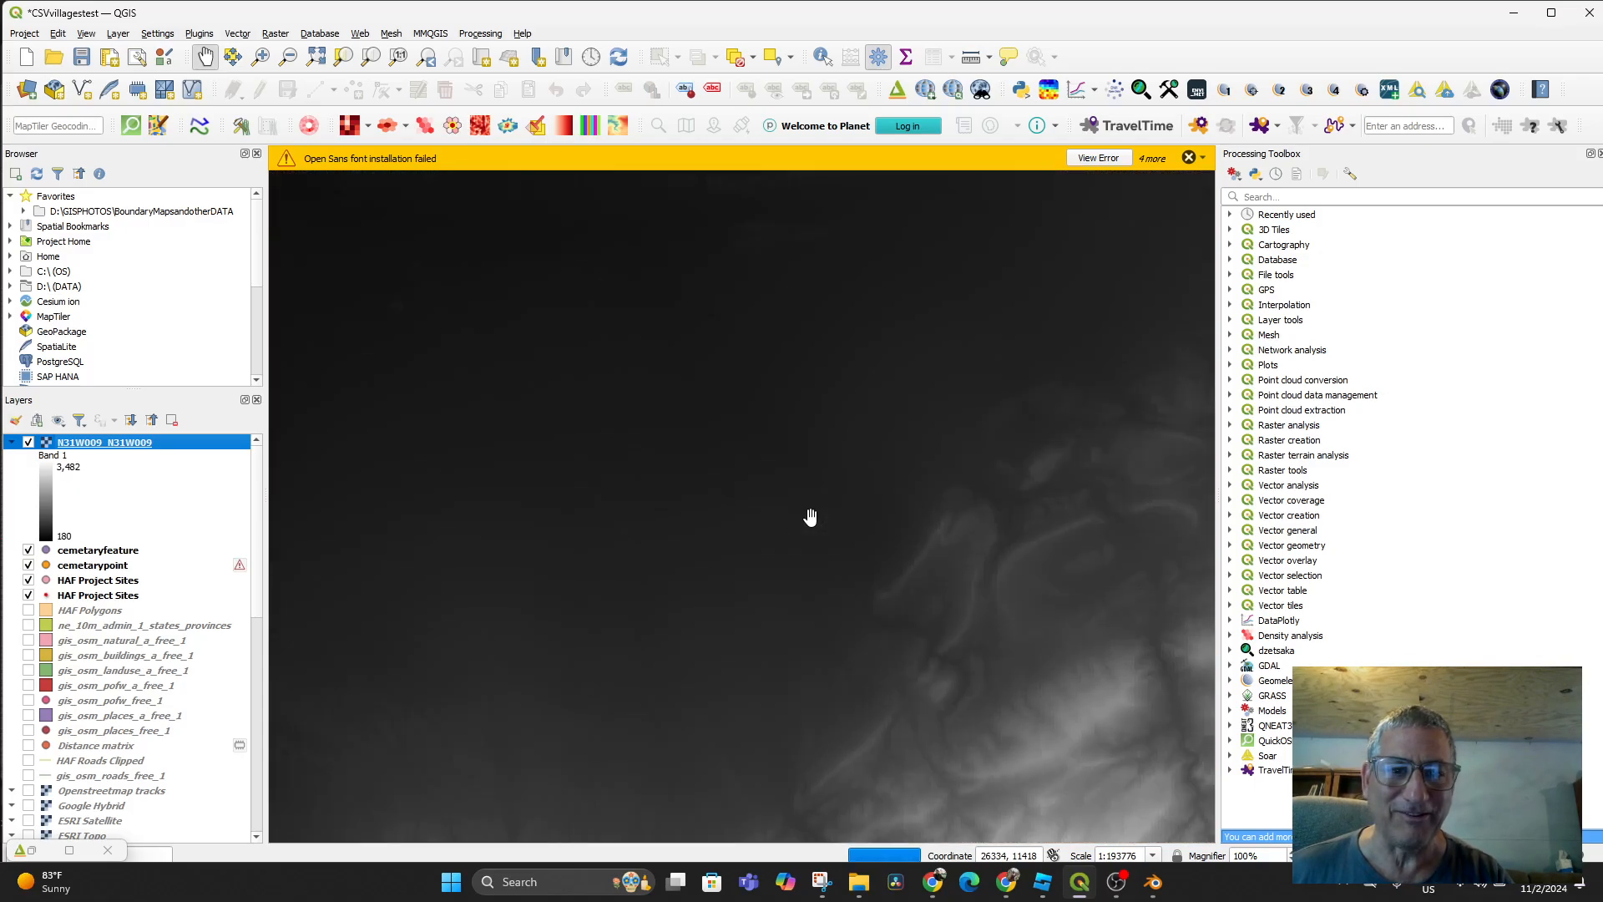
pyautogui.scroll(-2, 810, 518)
pyautogui.click(28, 442)
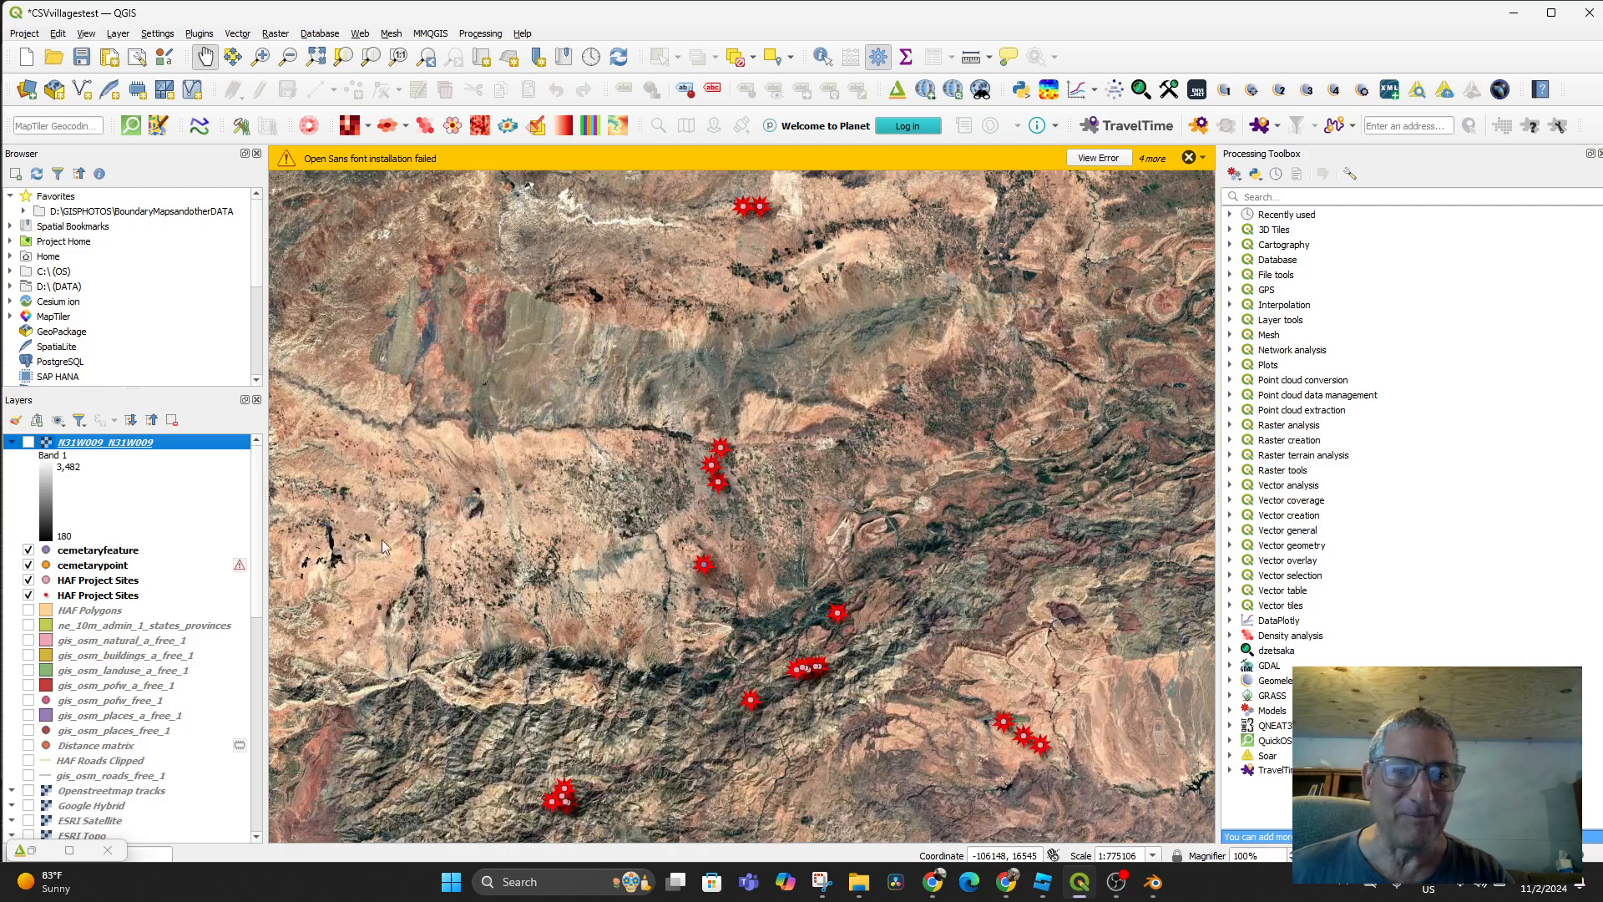
pyautogui.scroll(4, 665, 624)
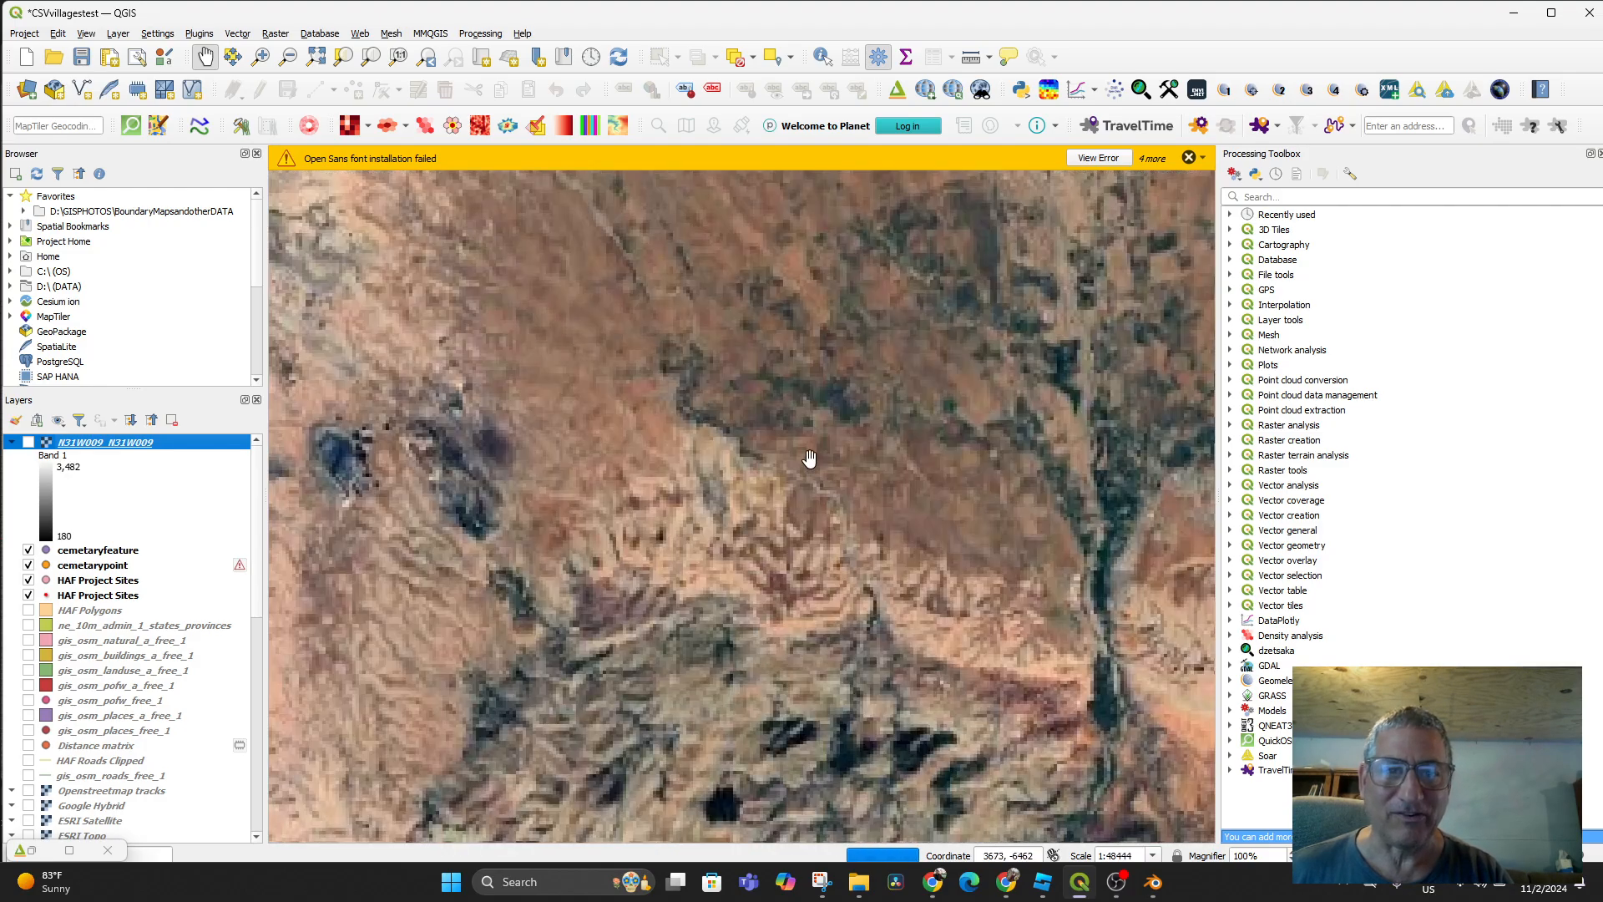
pyautogui.moveTo(812, 454); pyautogui.dragTo(961, 623)
pyautogui.scroll(2, 849, 531)
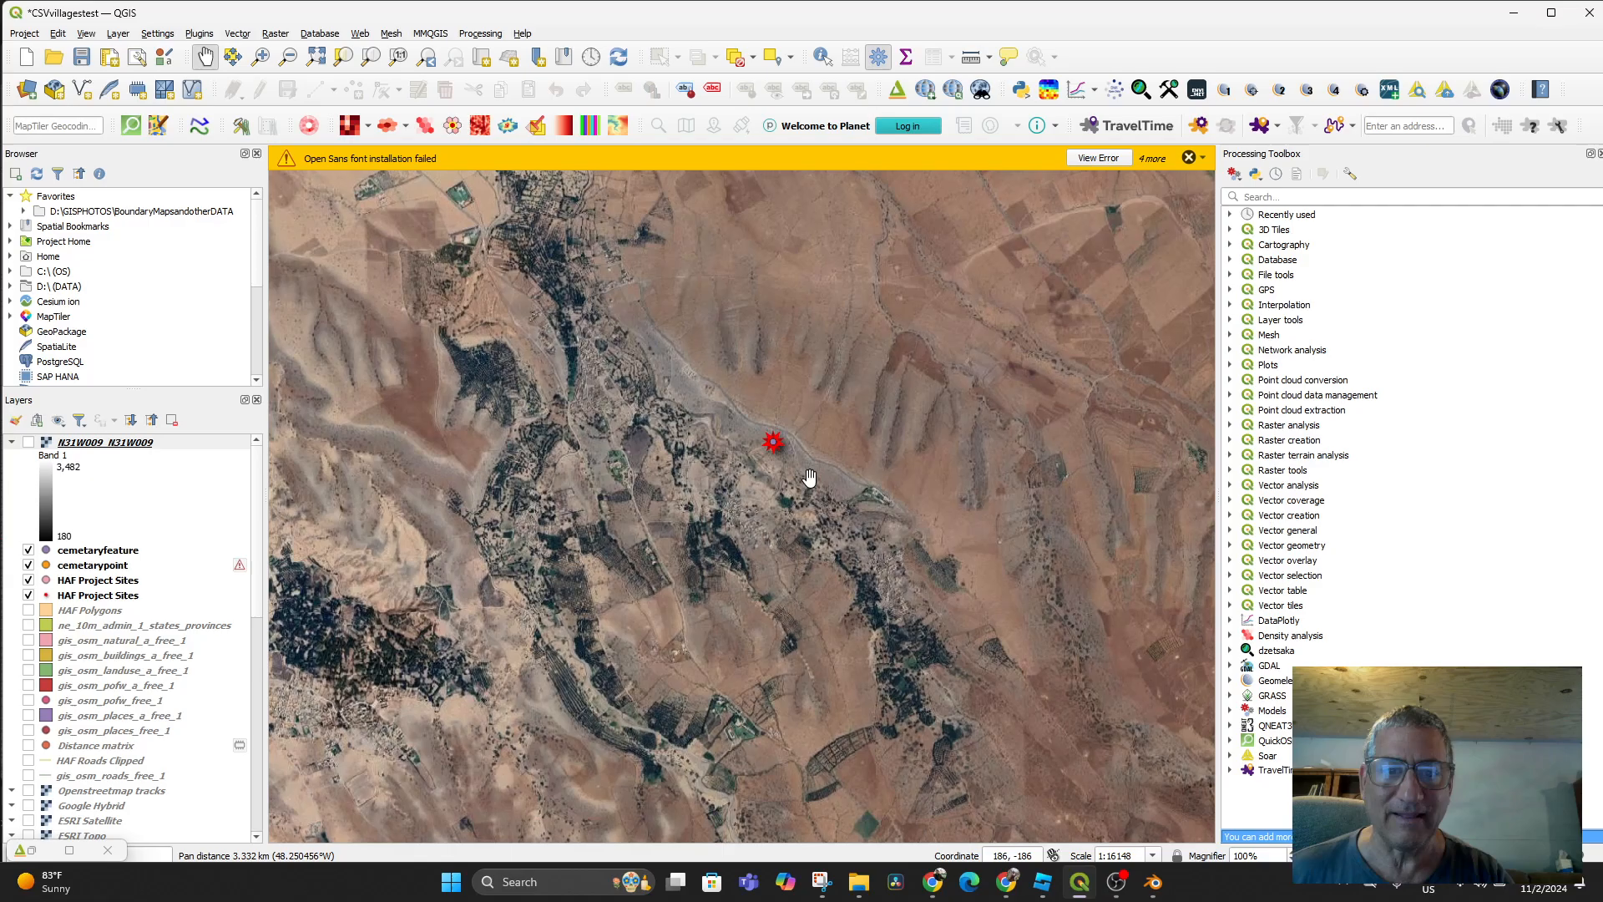
pyautogui.scroll(5, 809, 477)
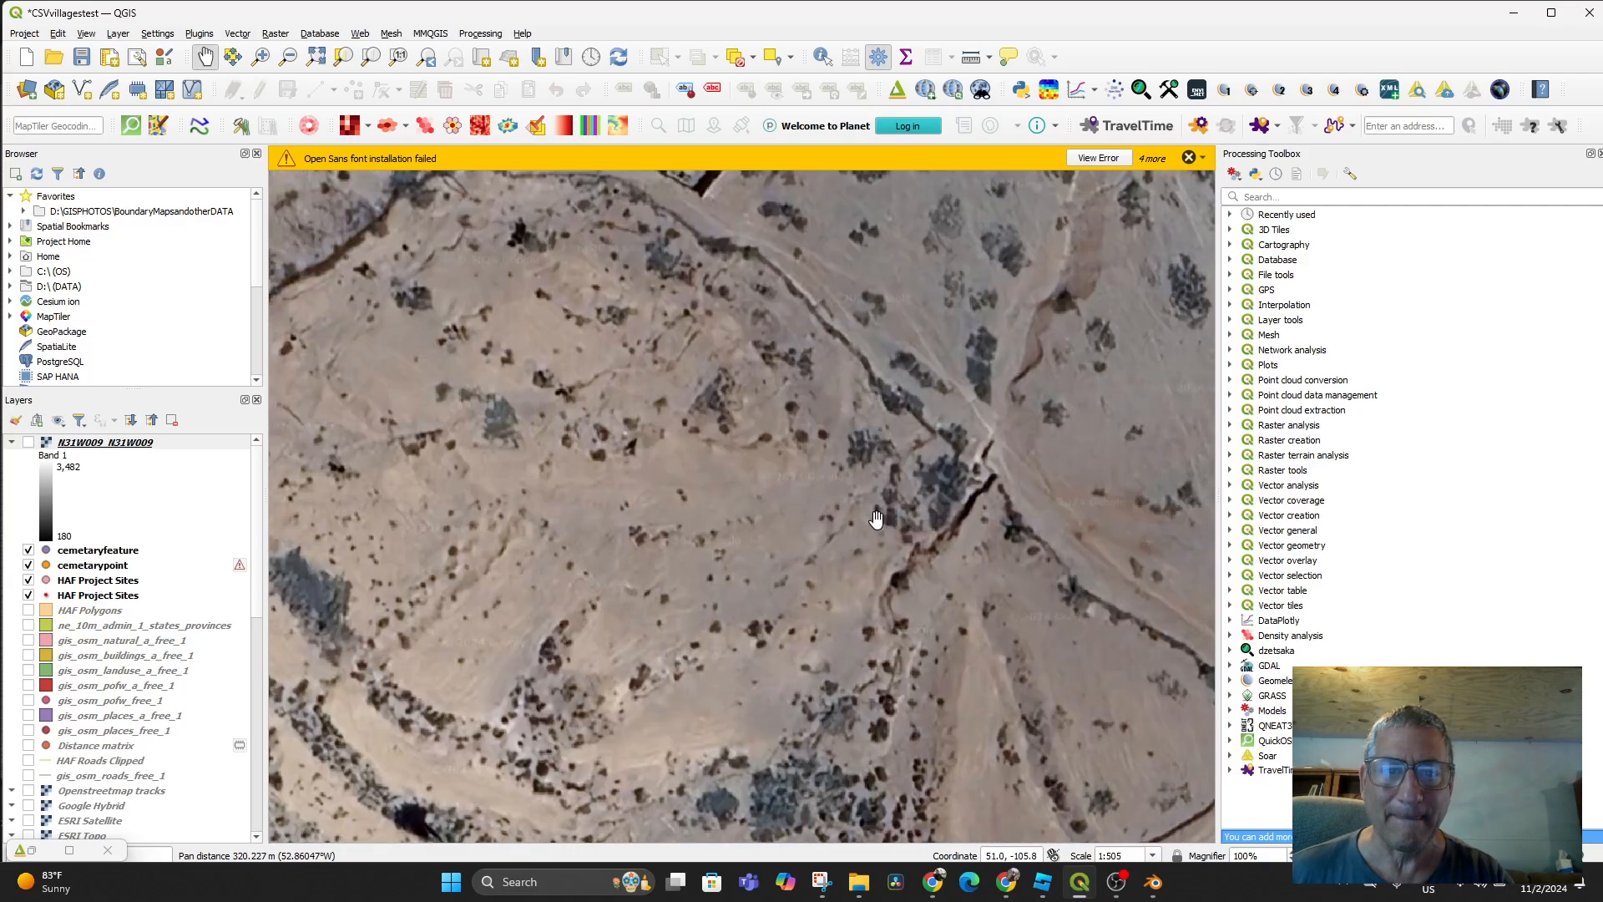
pyautogui.moveTo(877, 519); pyautogui.dragTo(954, 695)
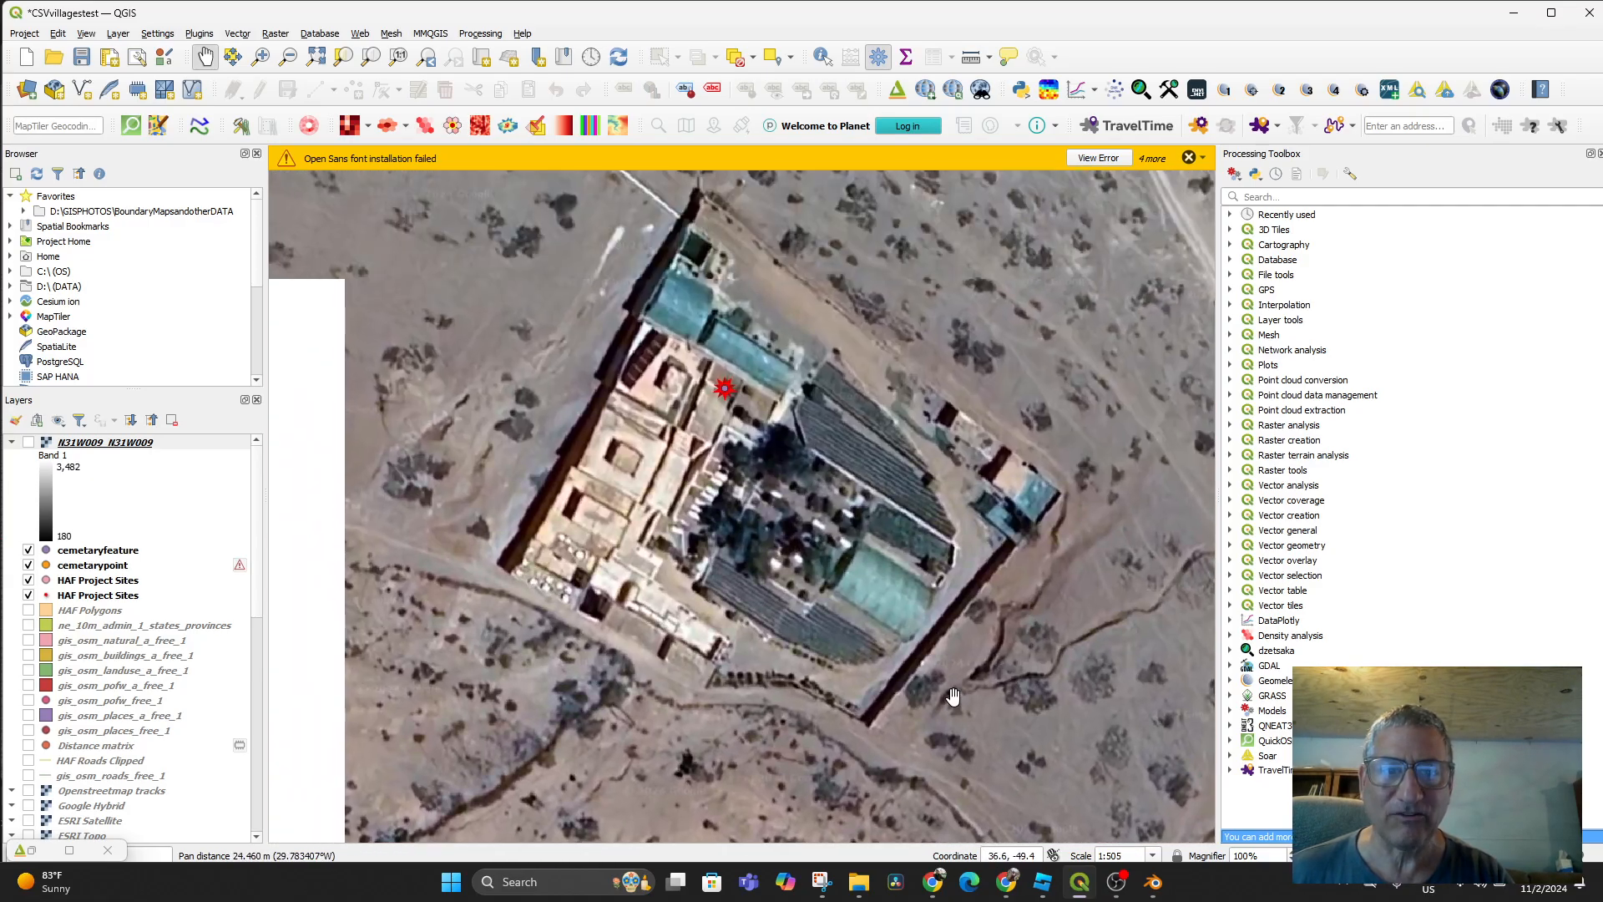
pyautogui.moveTo(953, 632); pyautogui.dragTo(975, 678)
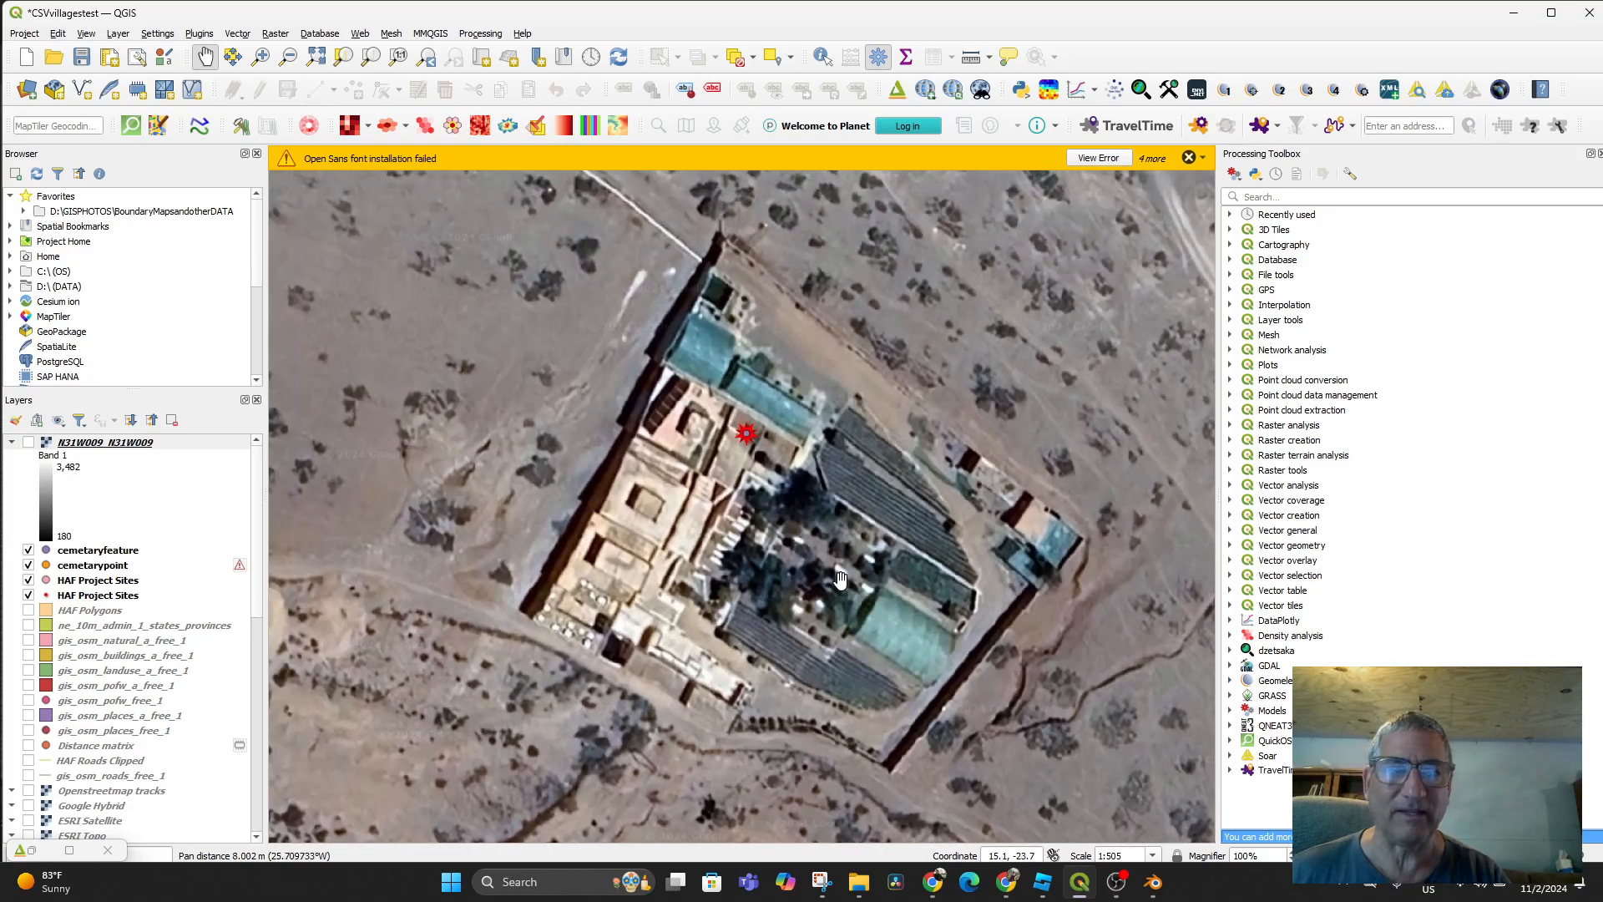
# Toggle the N31W009 elevation layer on and off, leaving it hidden to reveal imagery
pyautogui.click(29, 443)
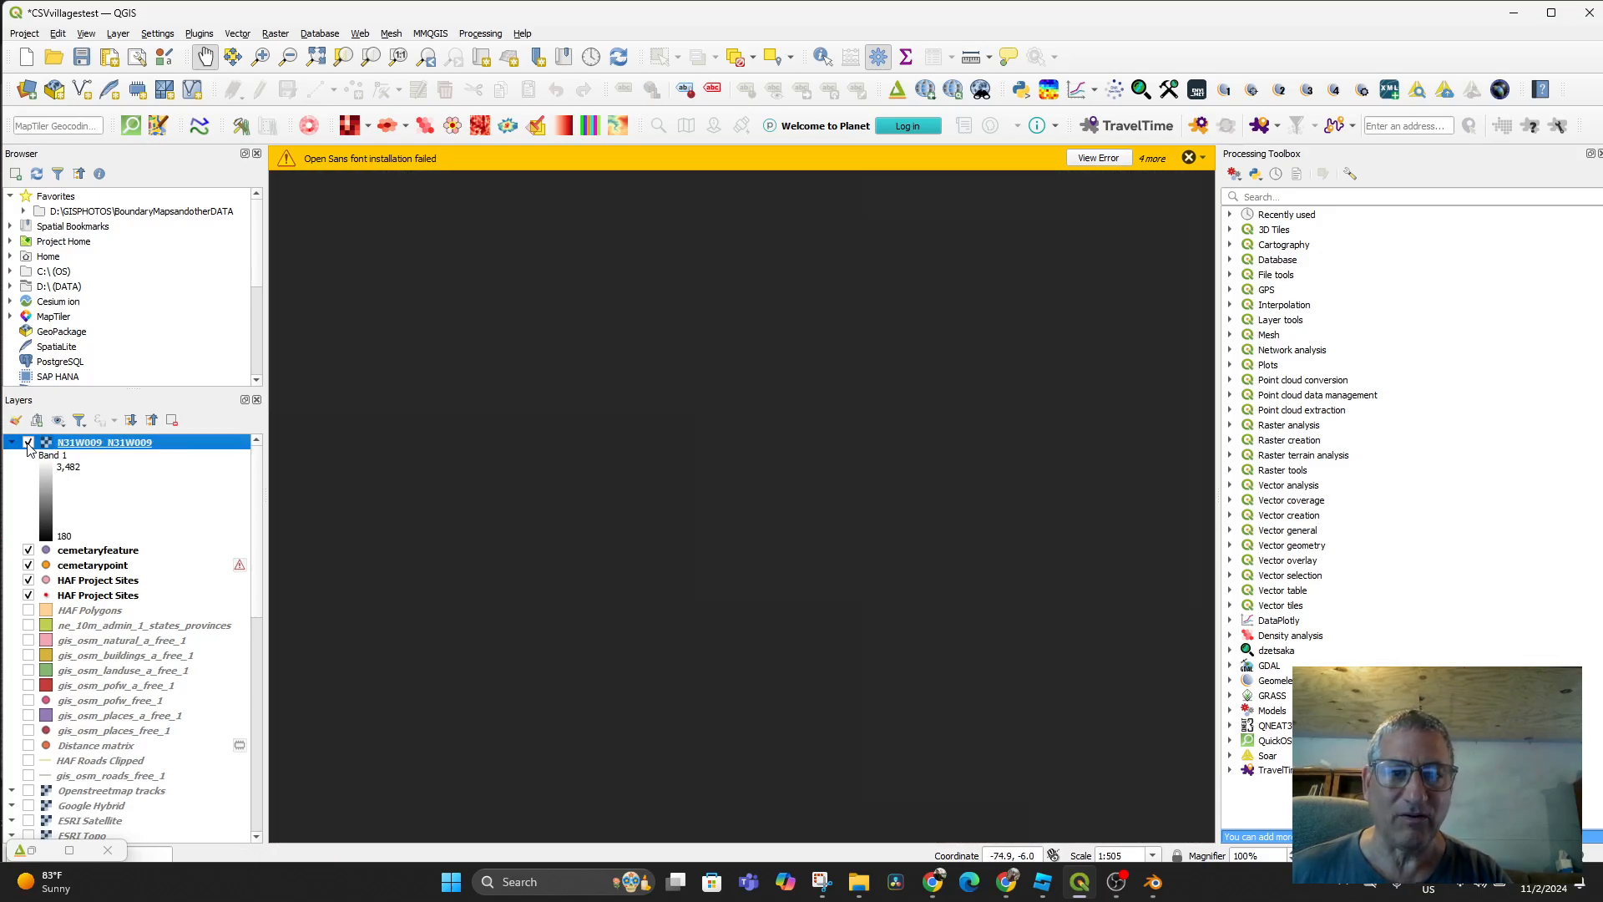
pyautogui.click(28, 443)
pyautogui.scroll(-8, 749, 488)
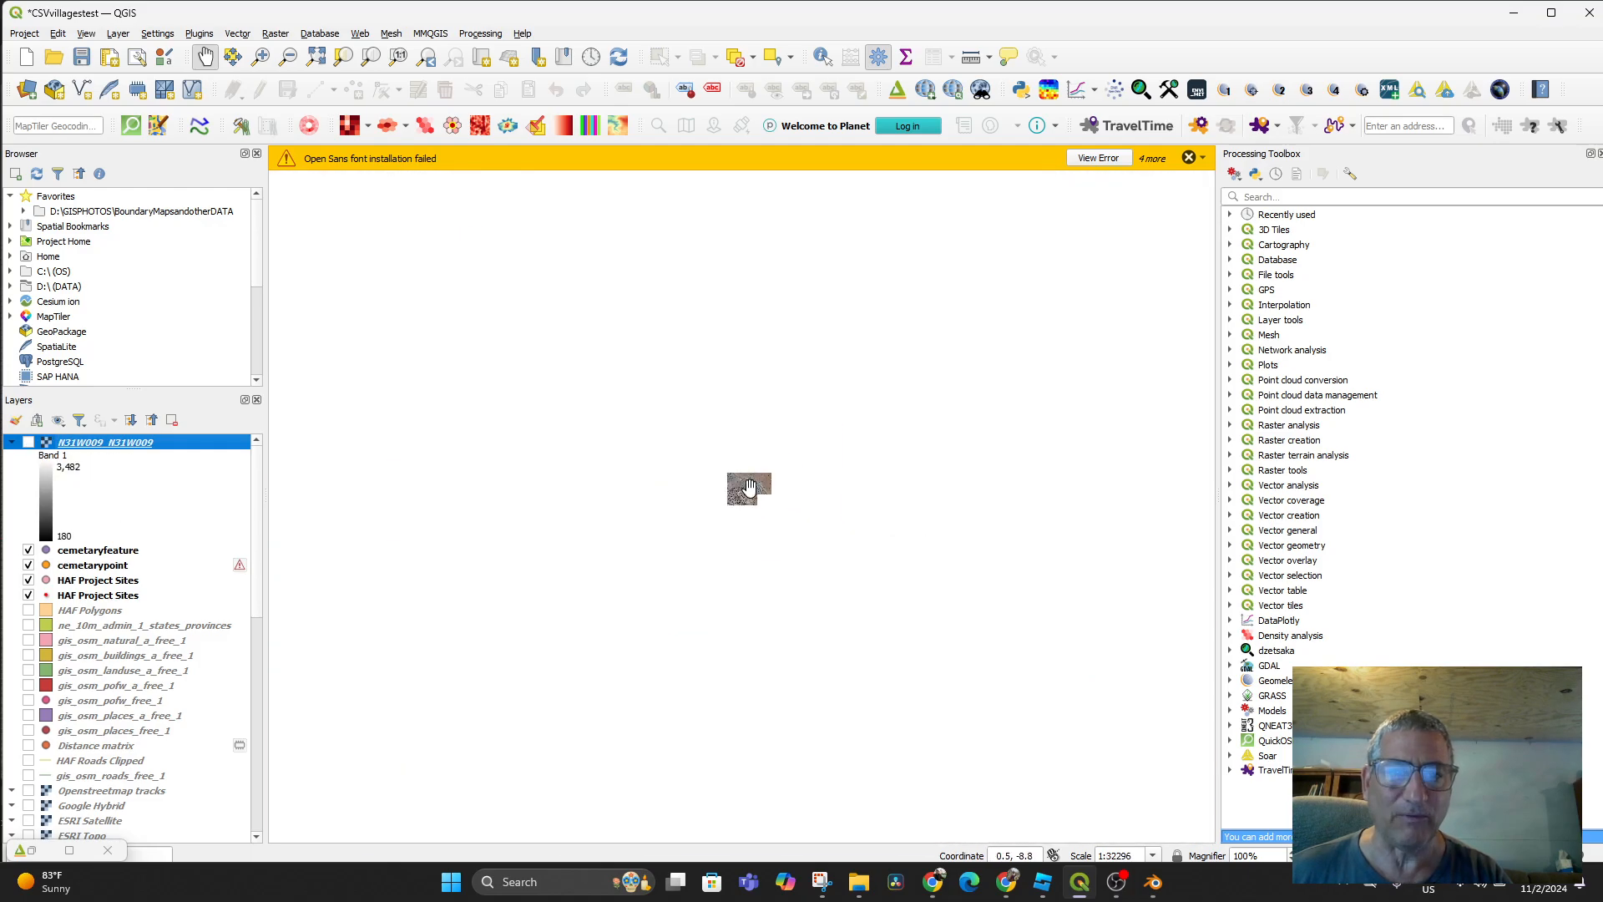
pyautogui.click(28, 443)
pyautogui.scroll(-5, 752, 537)
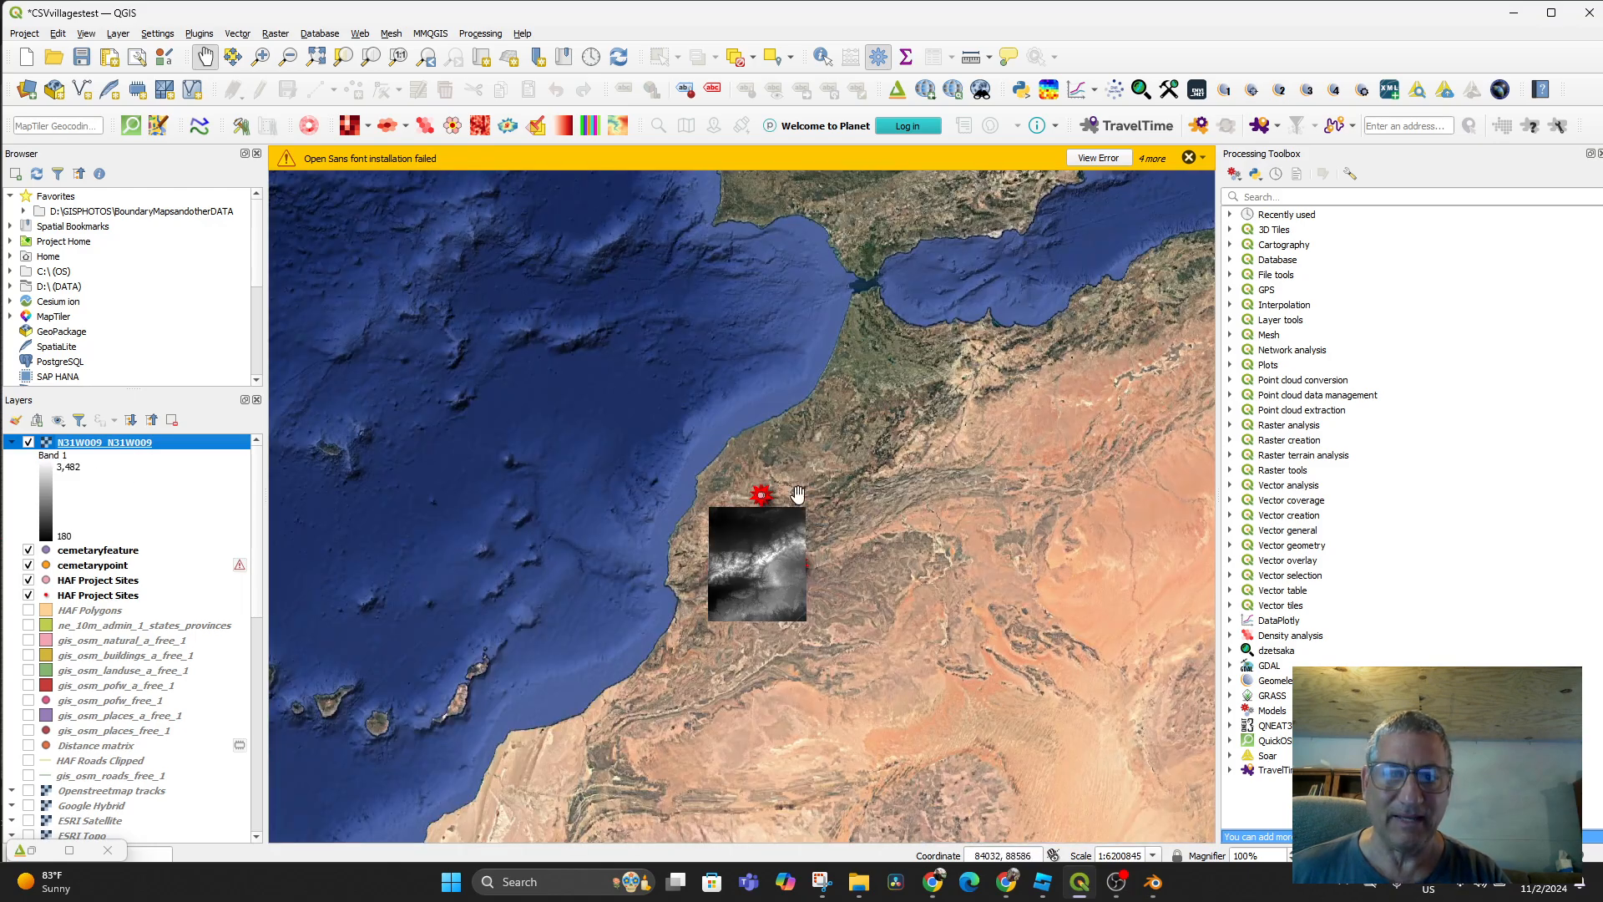
pyautogui.scroll(2, 816, 613)
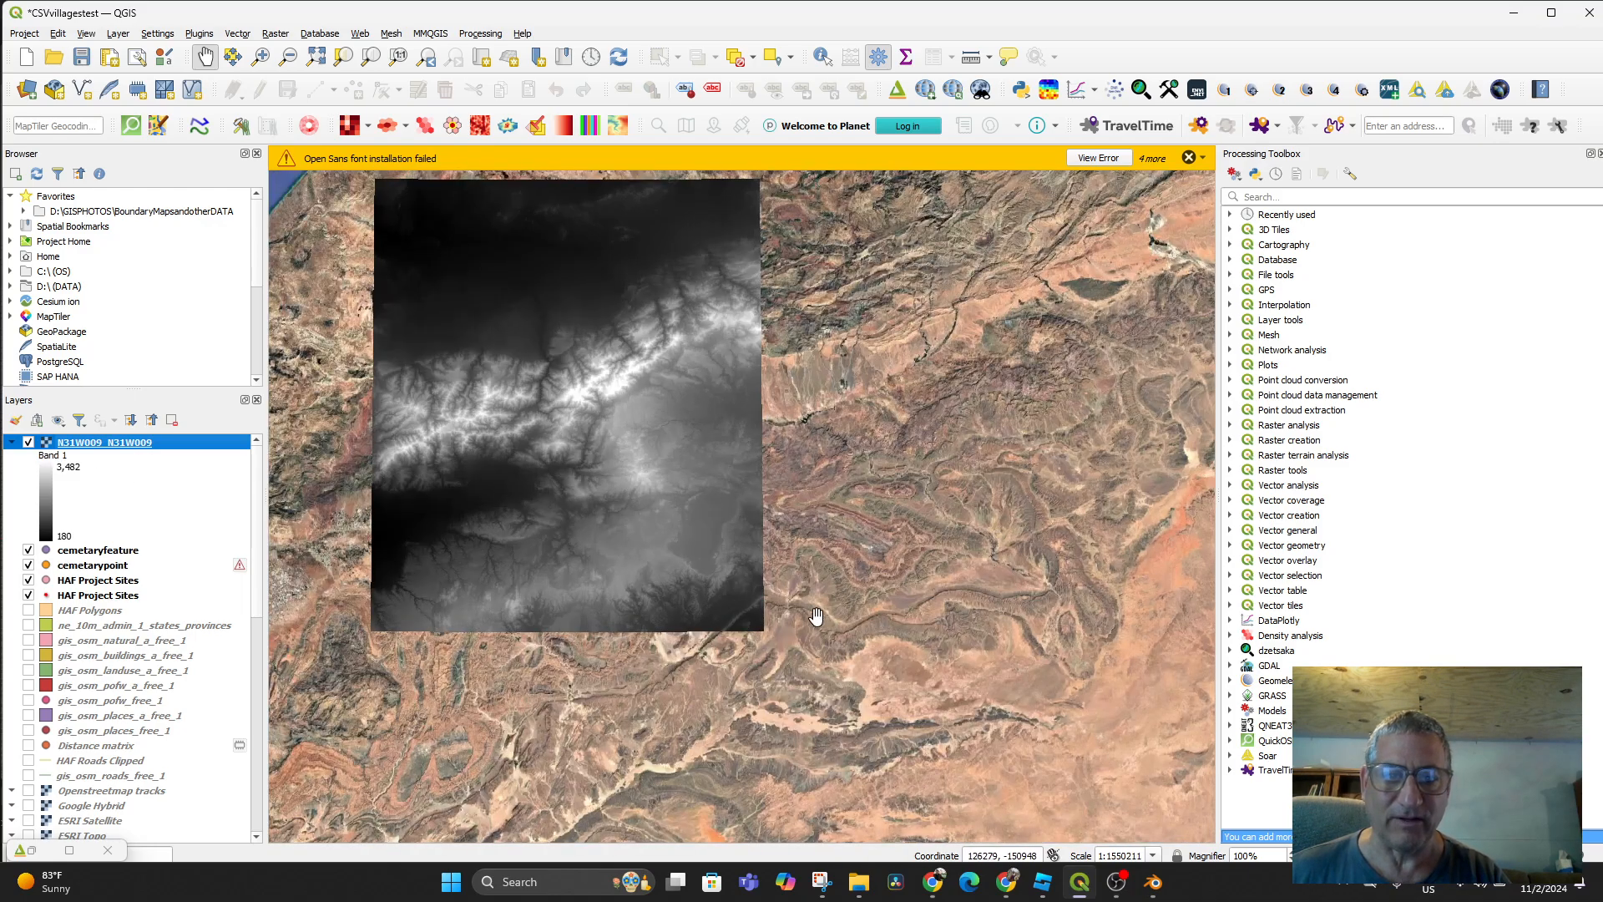
pyautogui.click(28, 442)
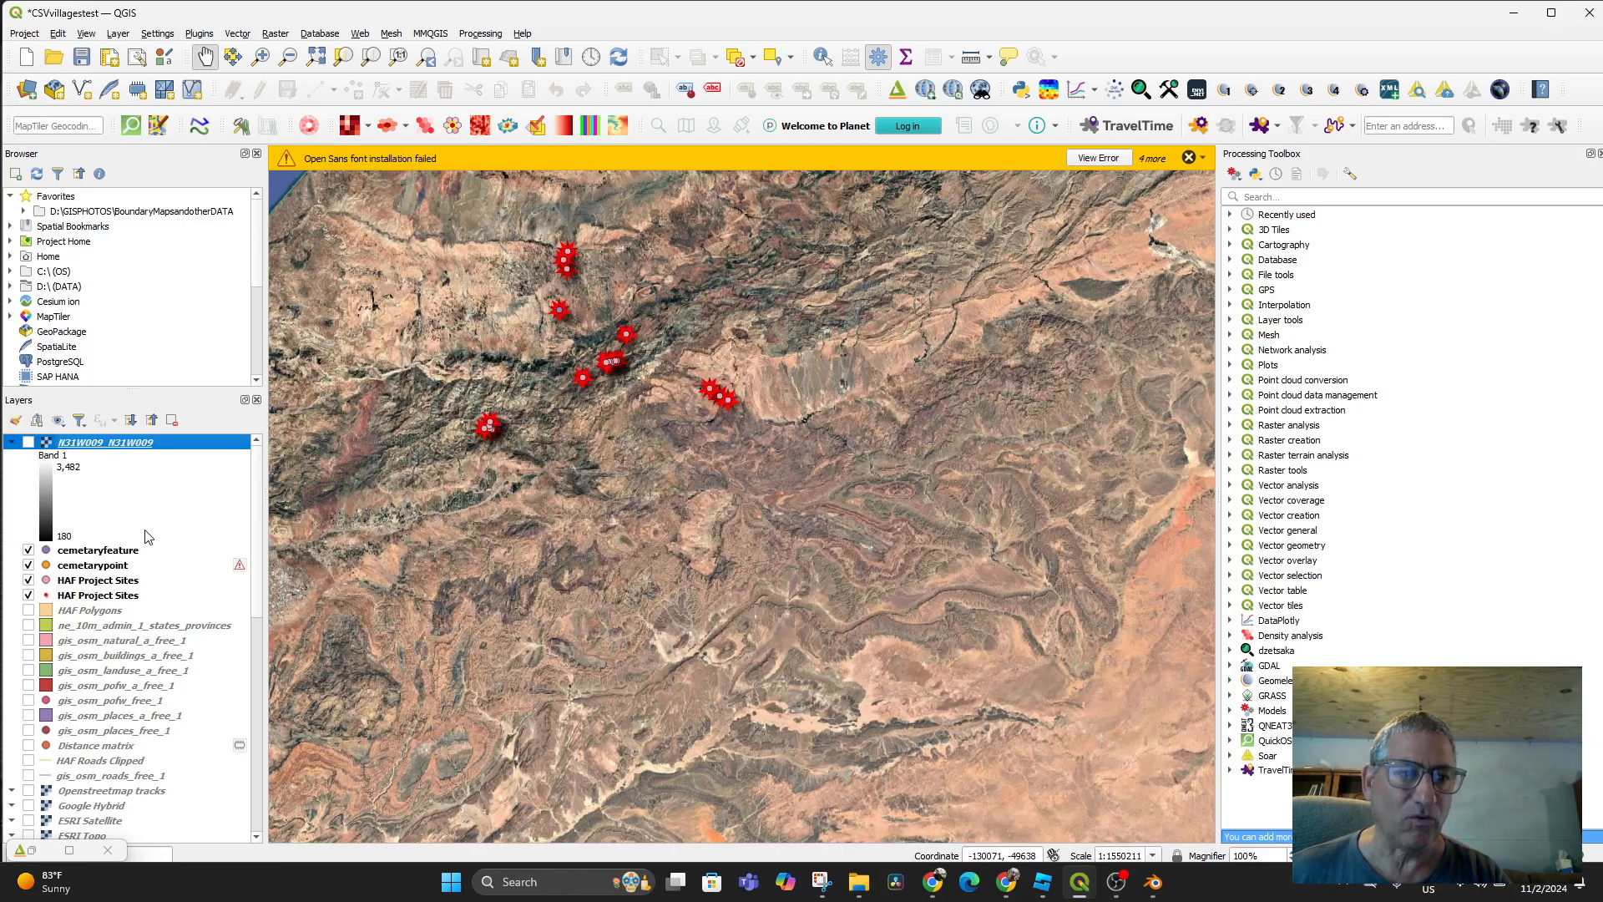
# Zoom to the cemetaryfeature layer and set the map scale to 1:1000
pyautogui.rightClick(101, 553)
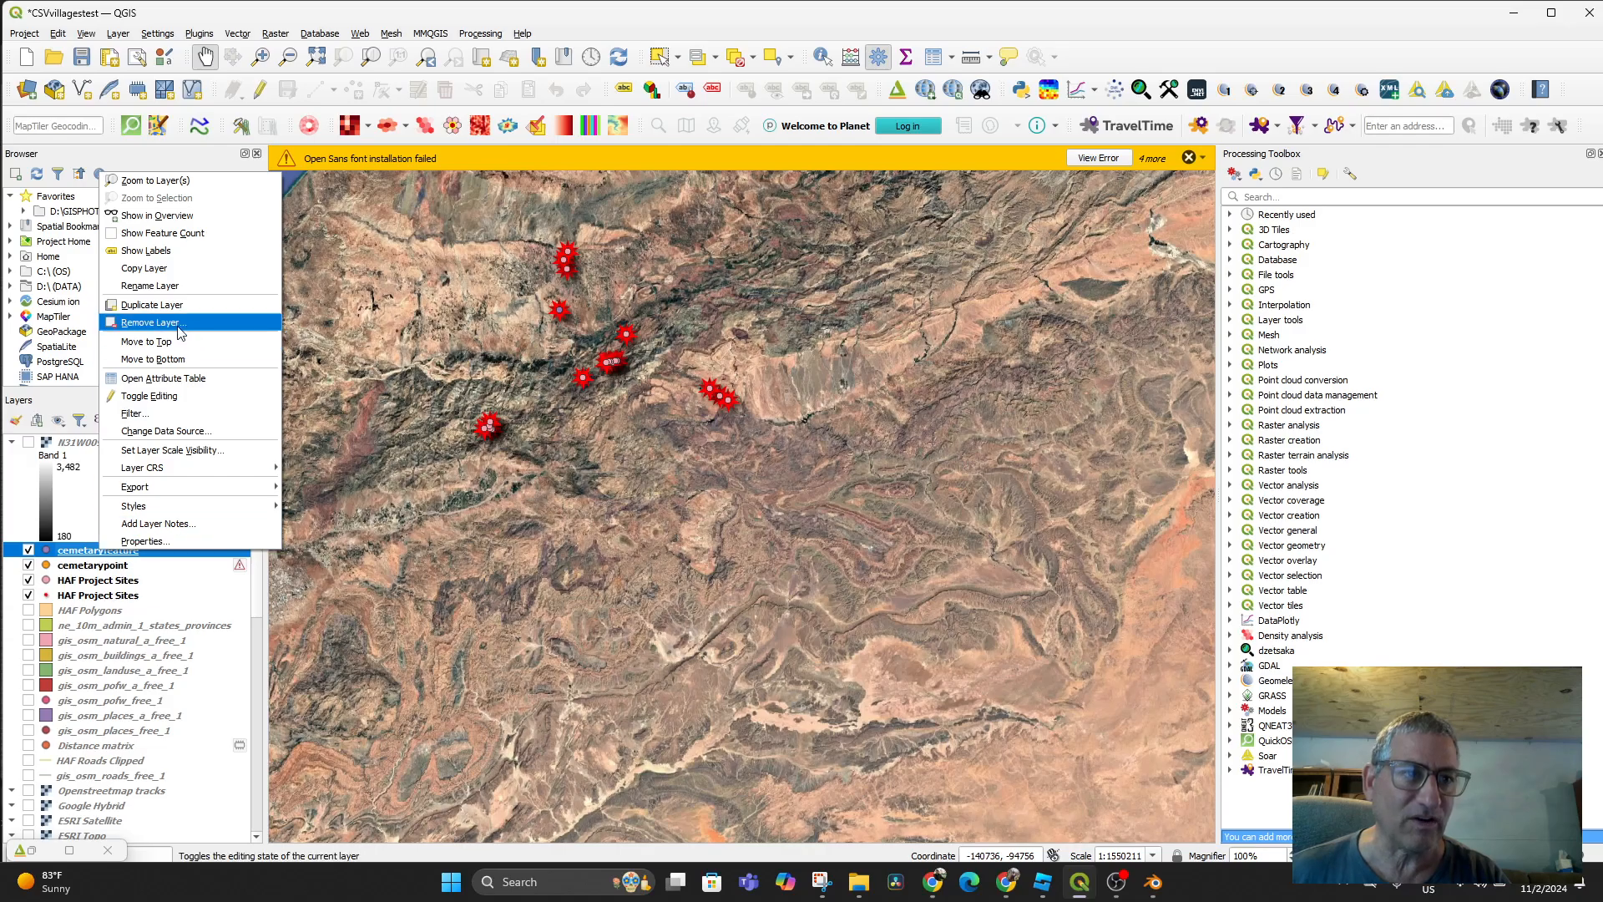
pyautogui.click(195, 182)
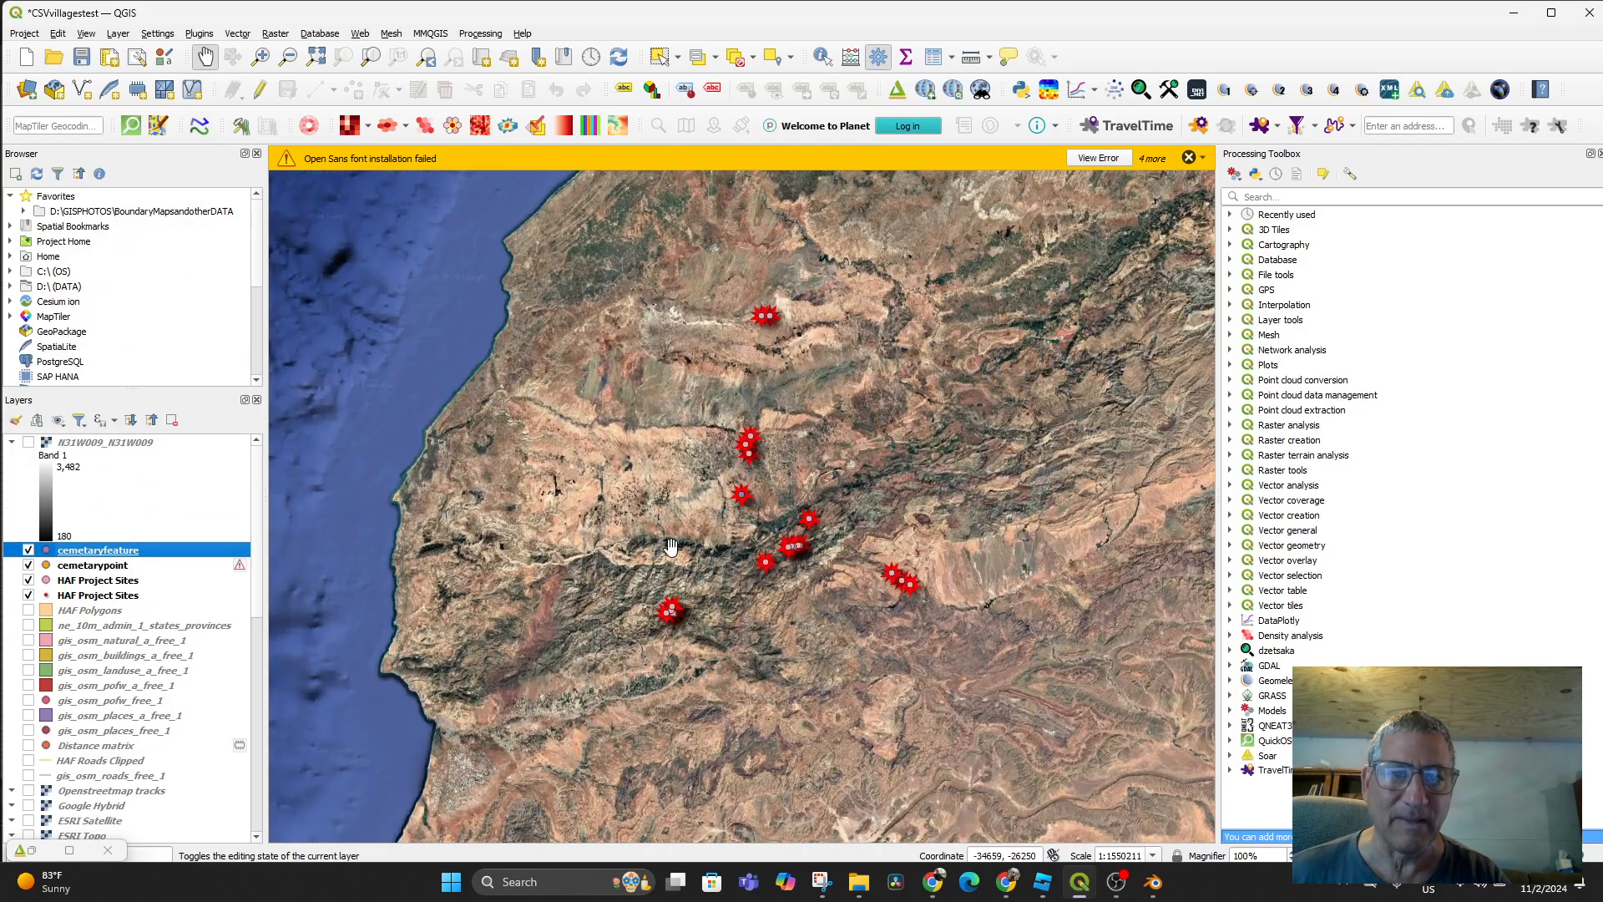
pyautogui.scroll(3, 668, 534)
pyautogui.scroll(-3, 665, 537)
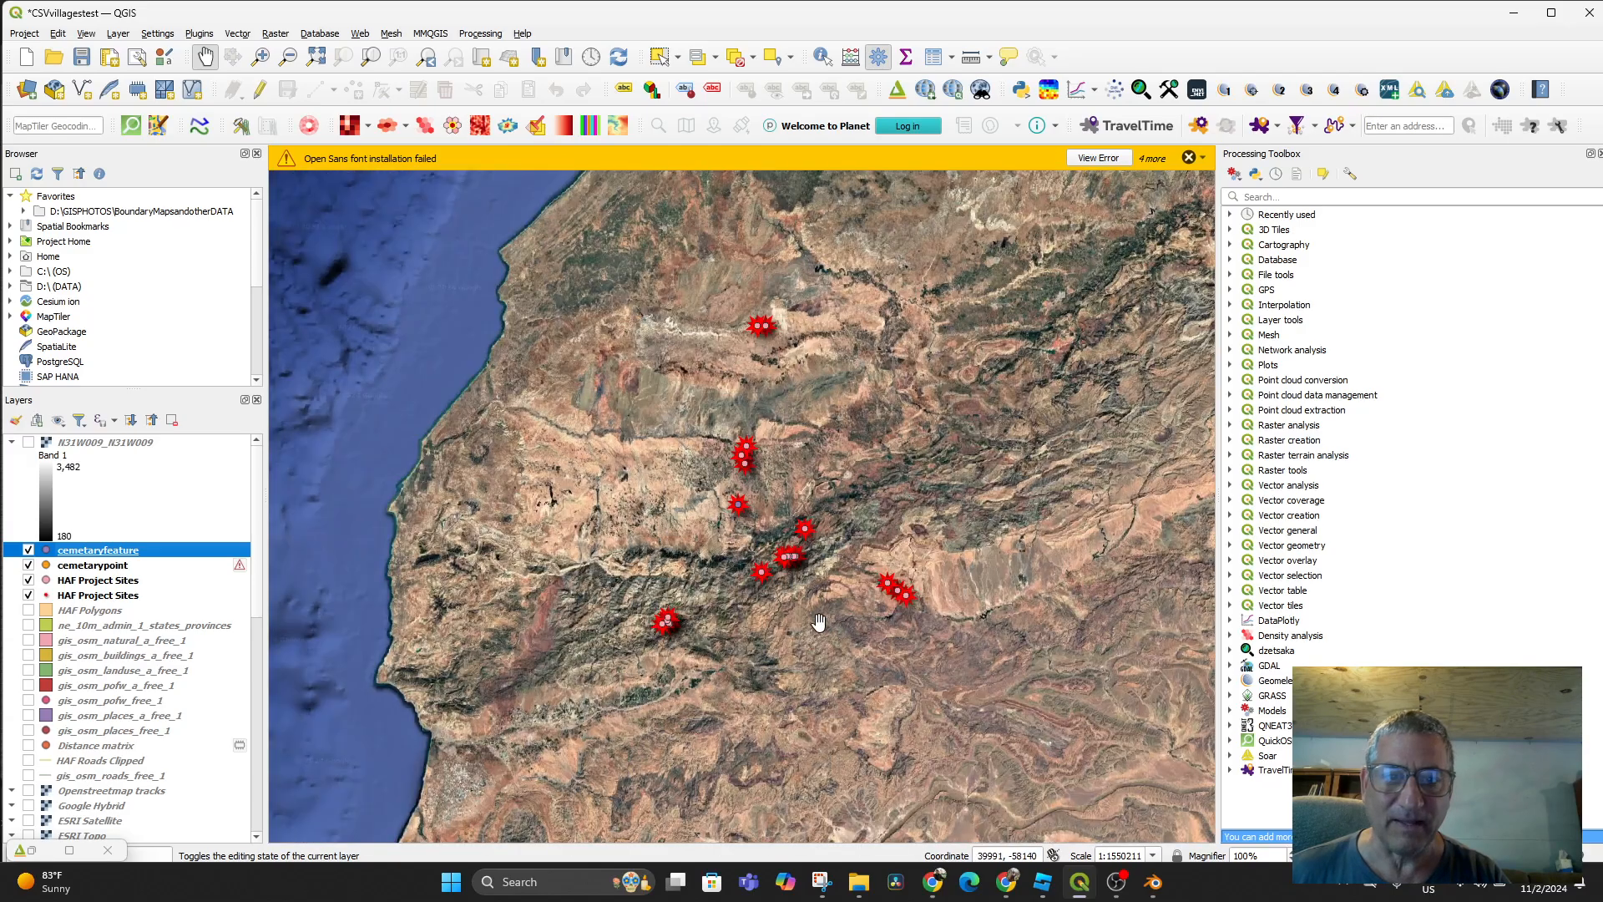
pyautogui.click(1153, 856)
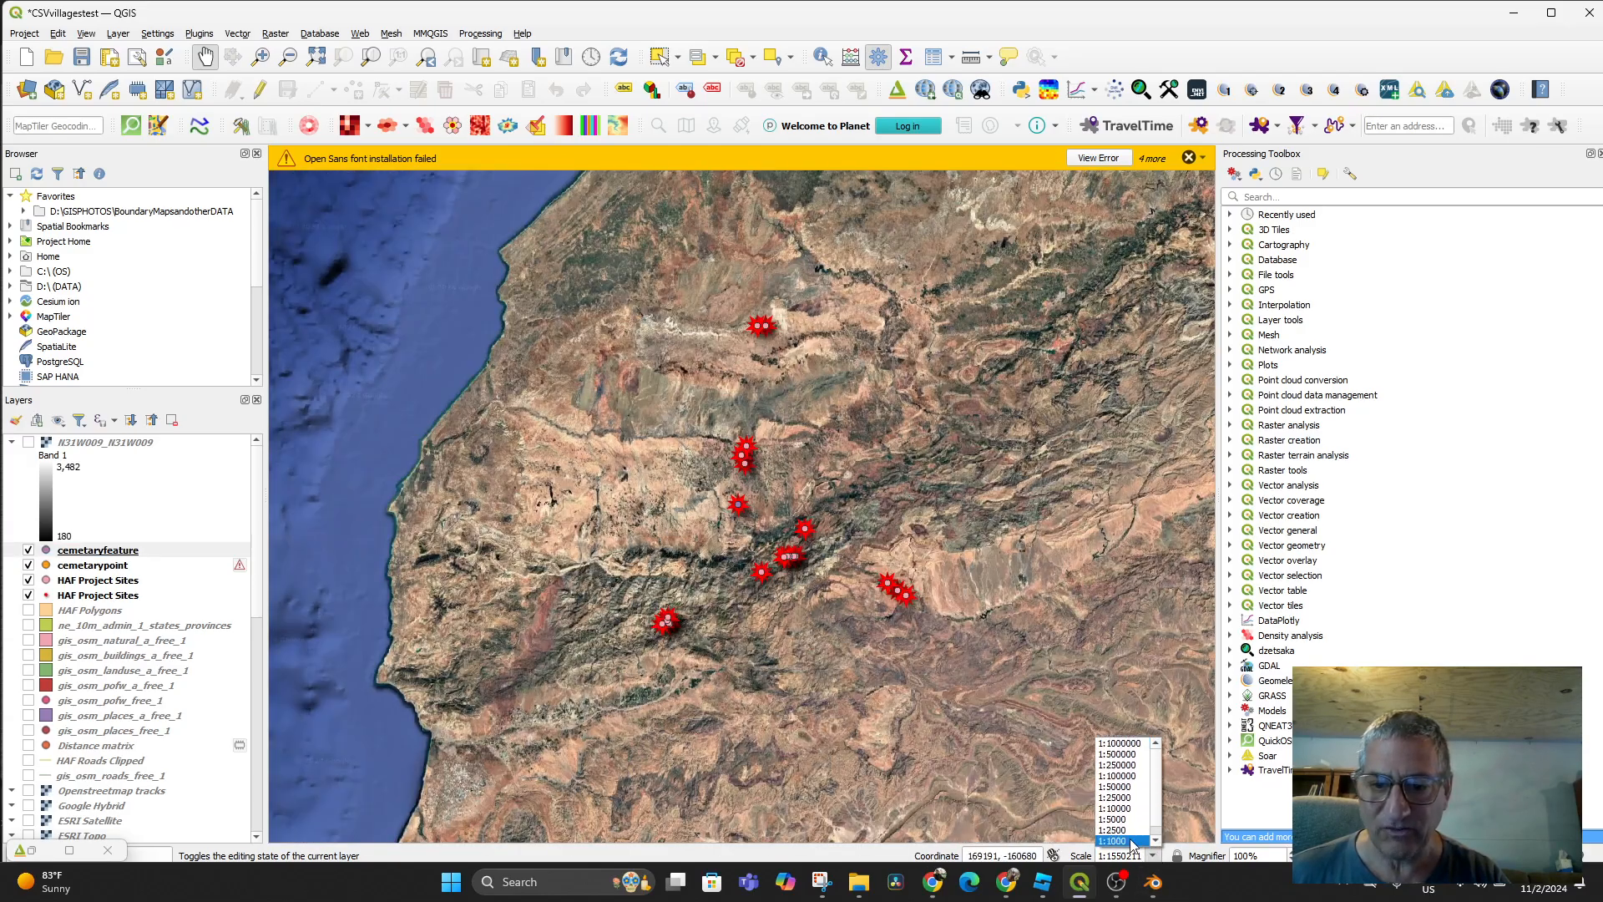
pyautogui.click(1119, 841)
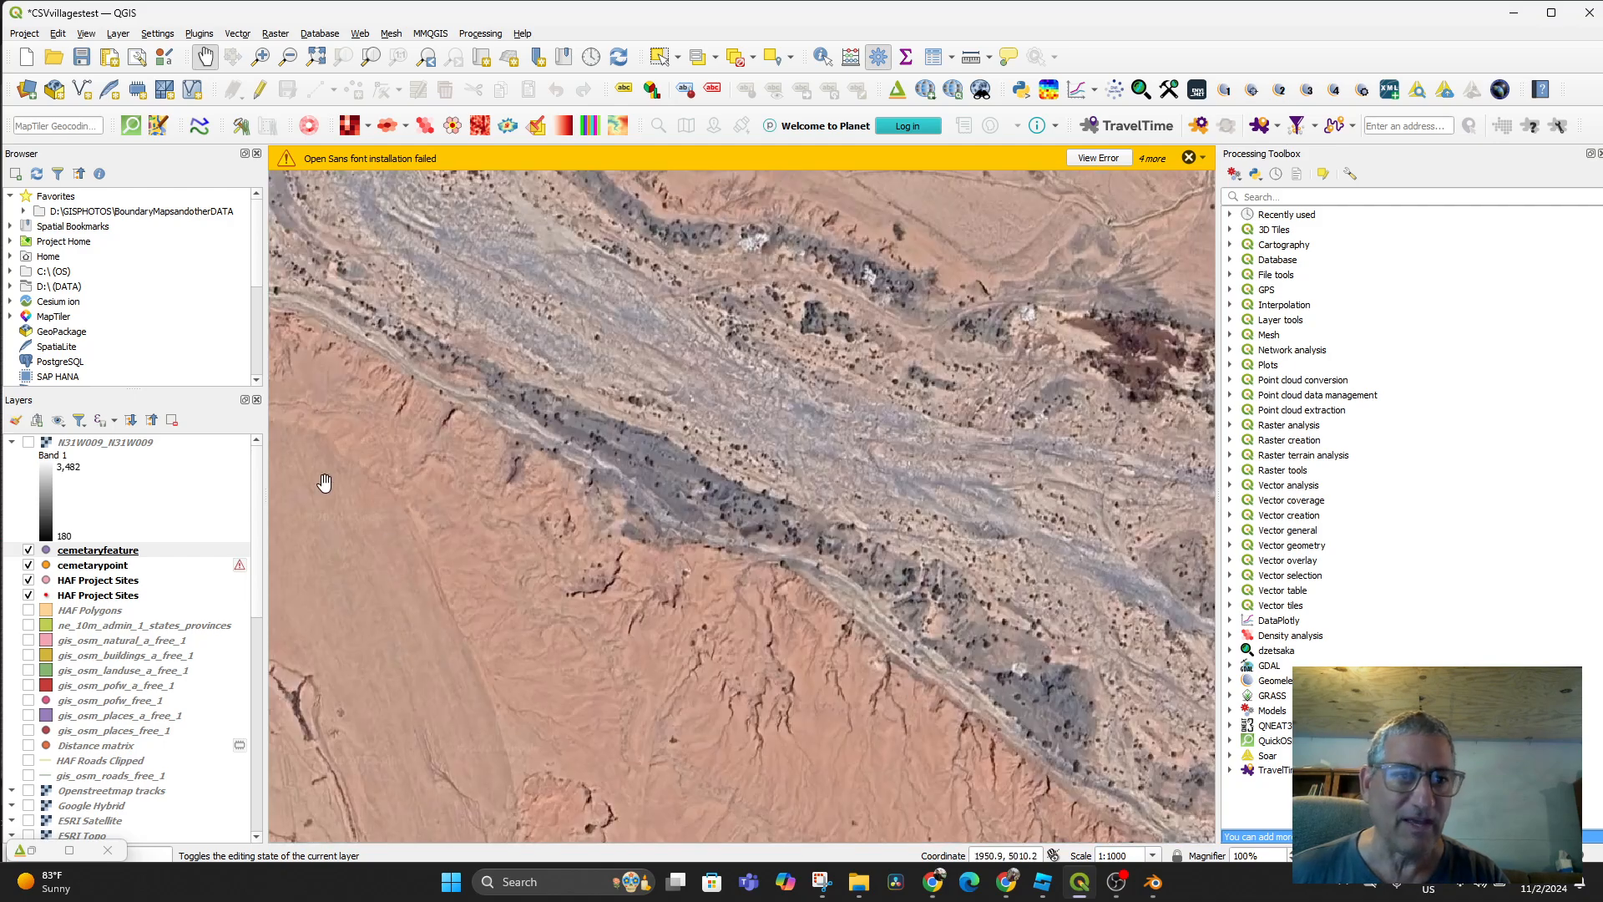
# Zoom the map to the cemetaryfeature layer's buildings and save the project
pyautogui.rightClick(122, 553)
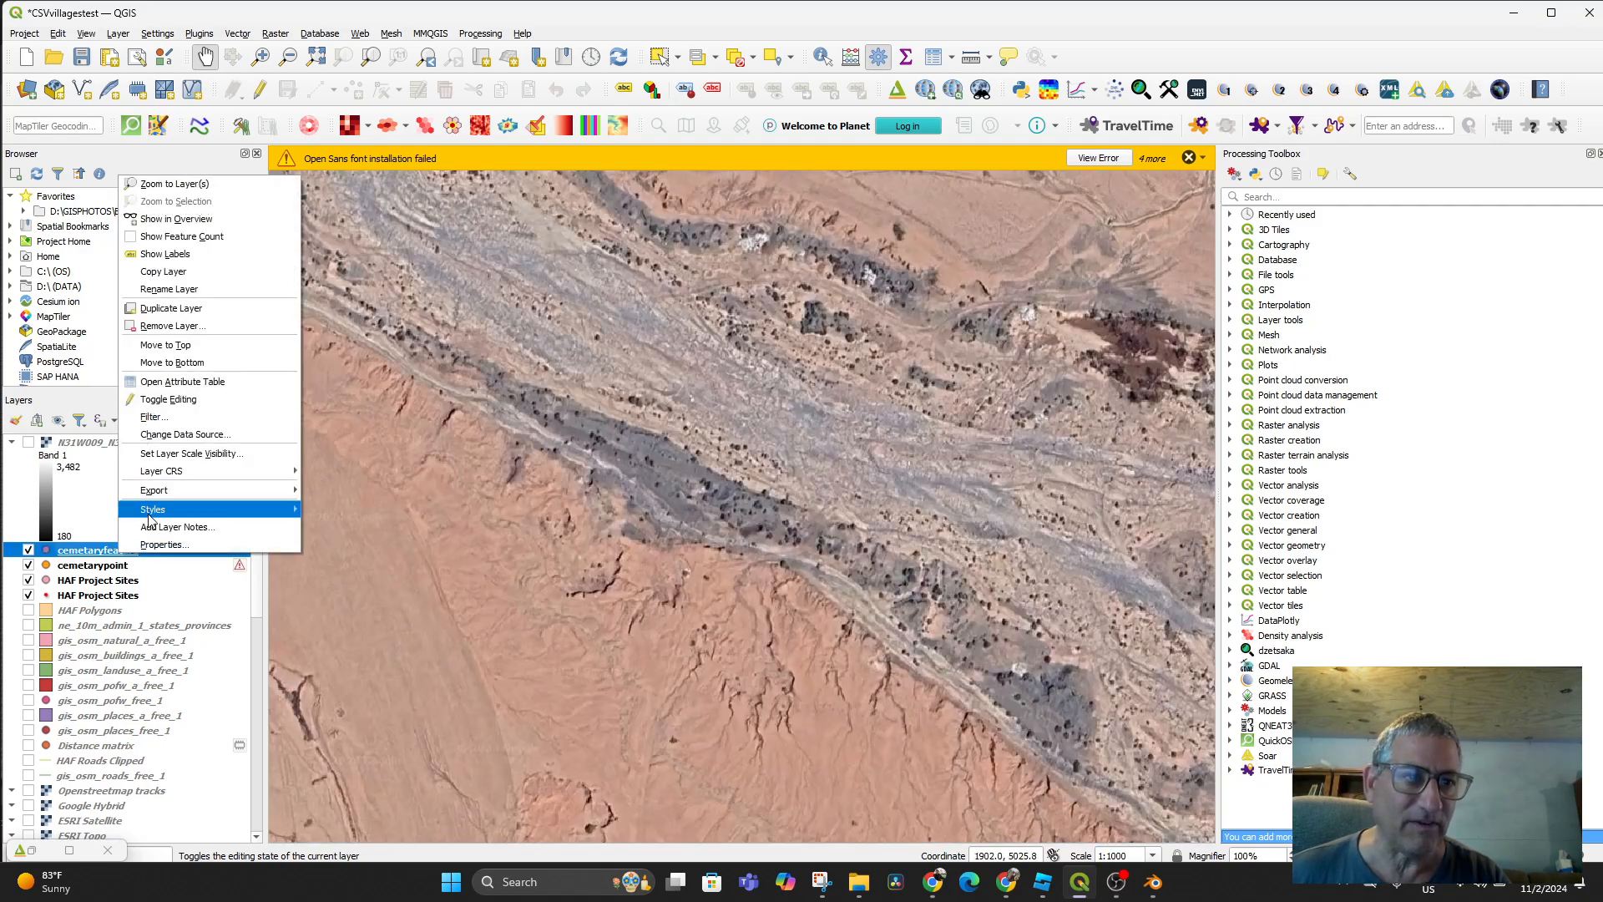
pyautogui.click(174, 184)
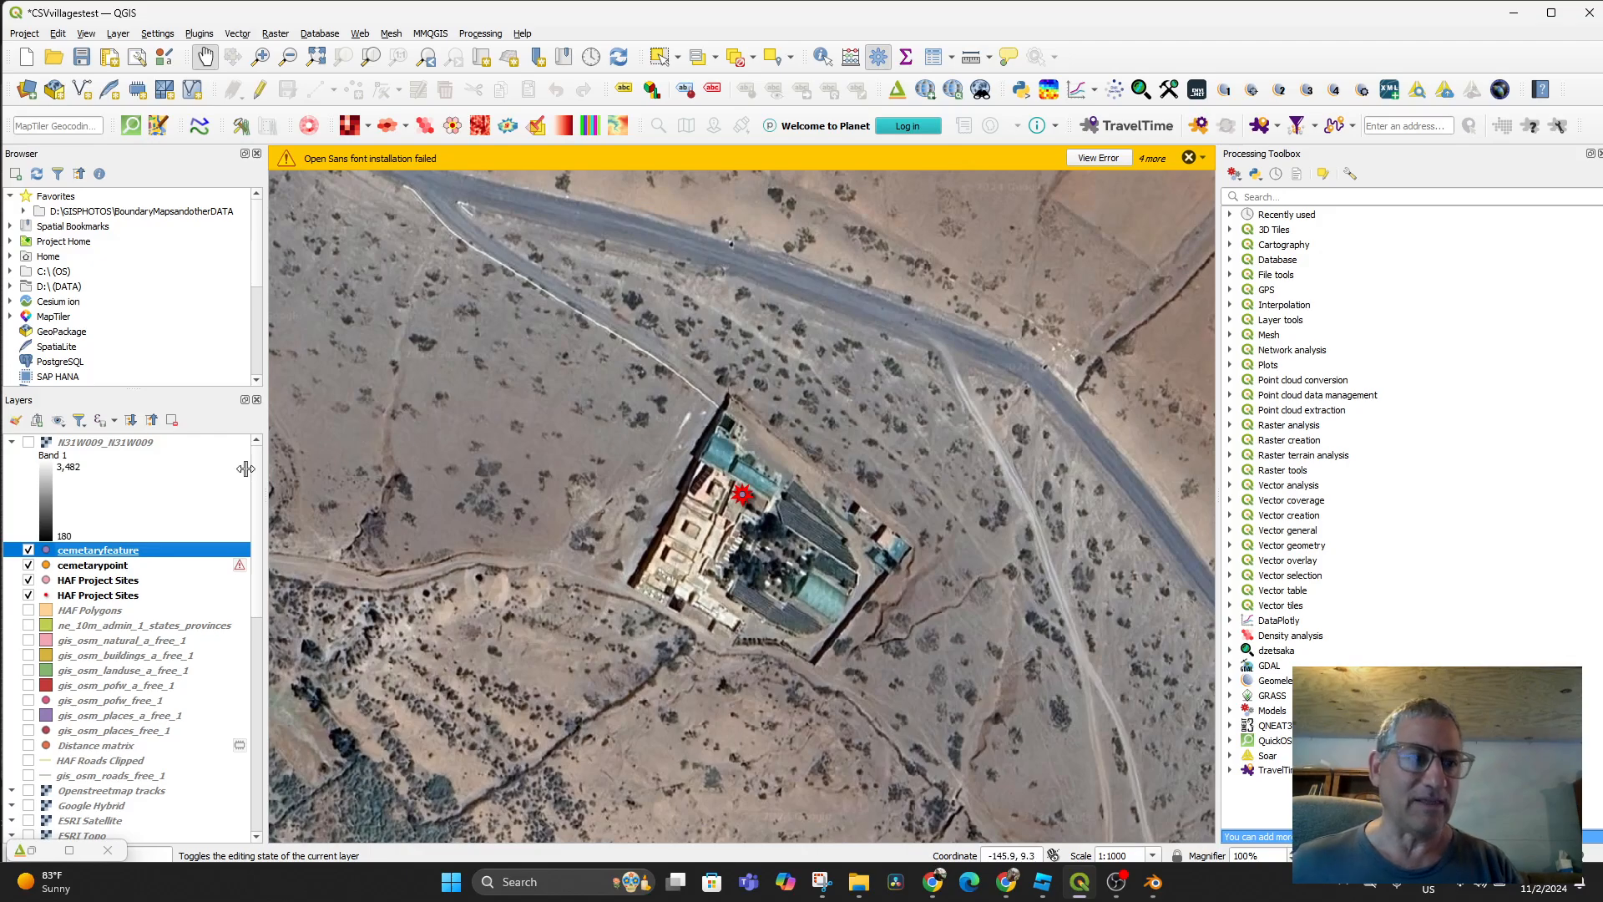
pyautogui.hotkey('ctrl', 's')
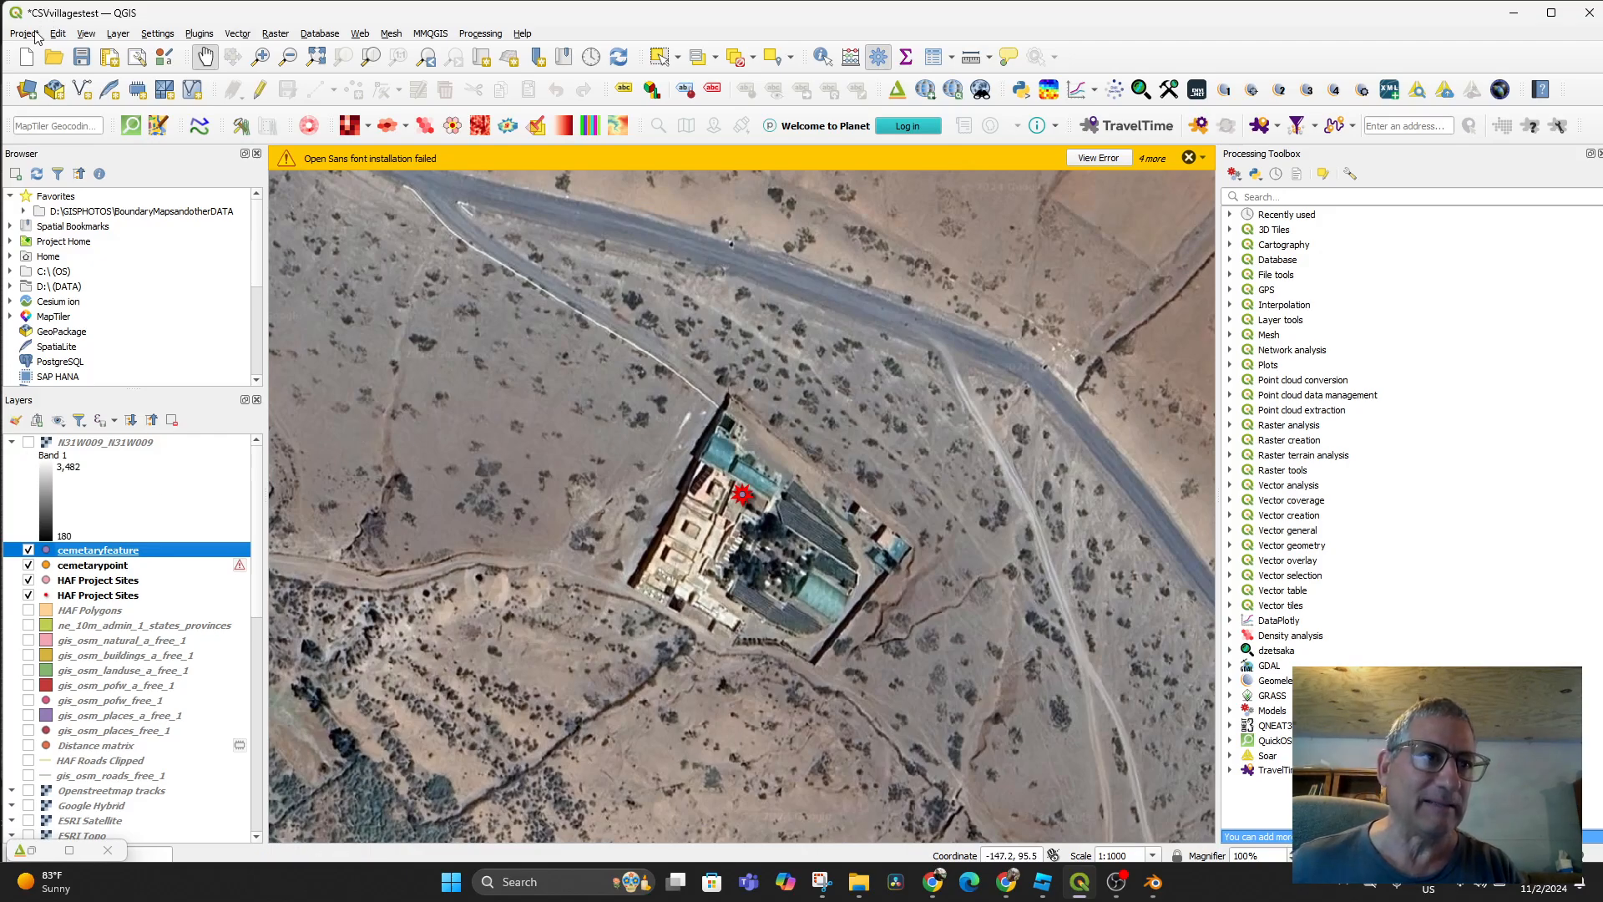
# Export the current map view as an image, overwriting AkrichQGISexport.png
pyautogui.click(35, 37)
pyautogui.moveTo(73, 268)
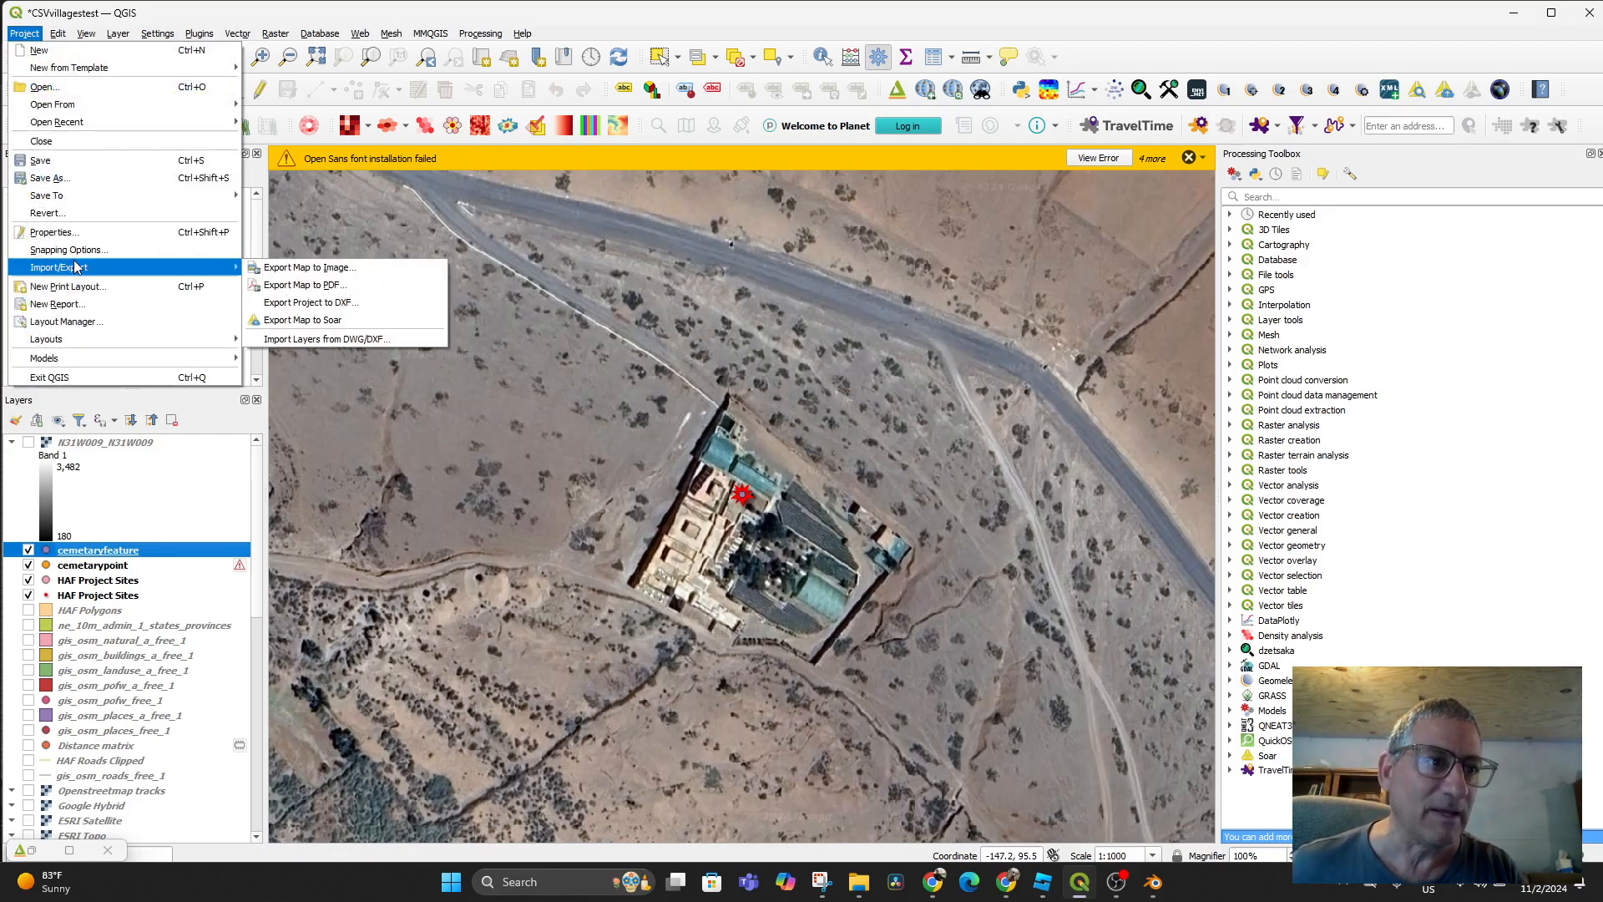
pyautogui.click(311, 267)
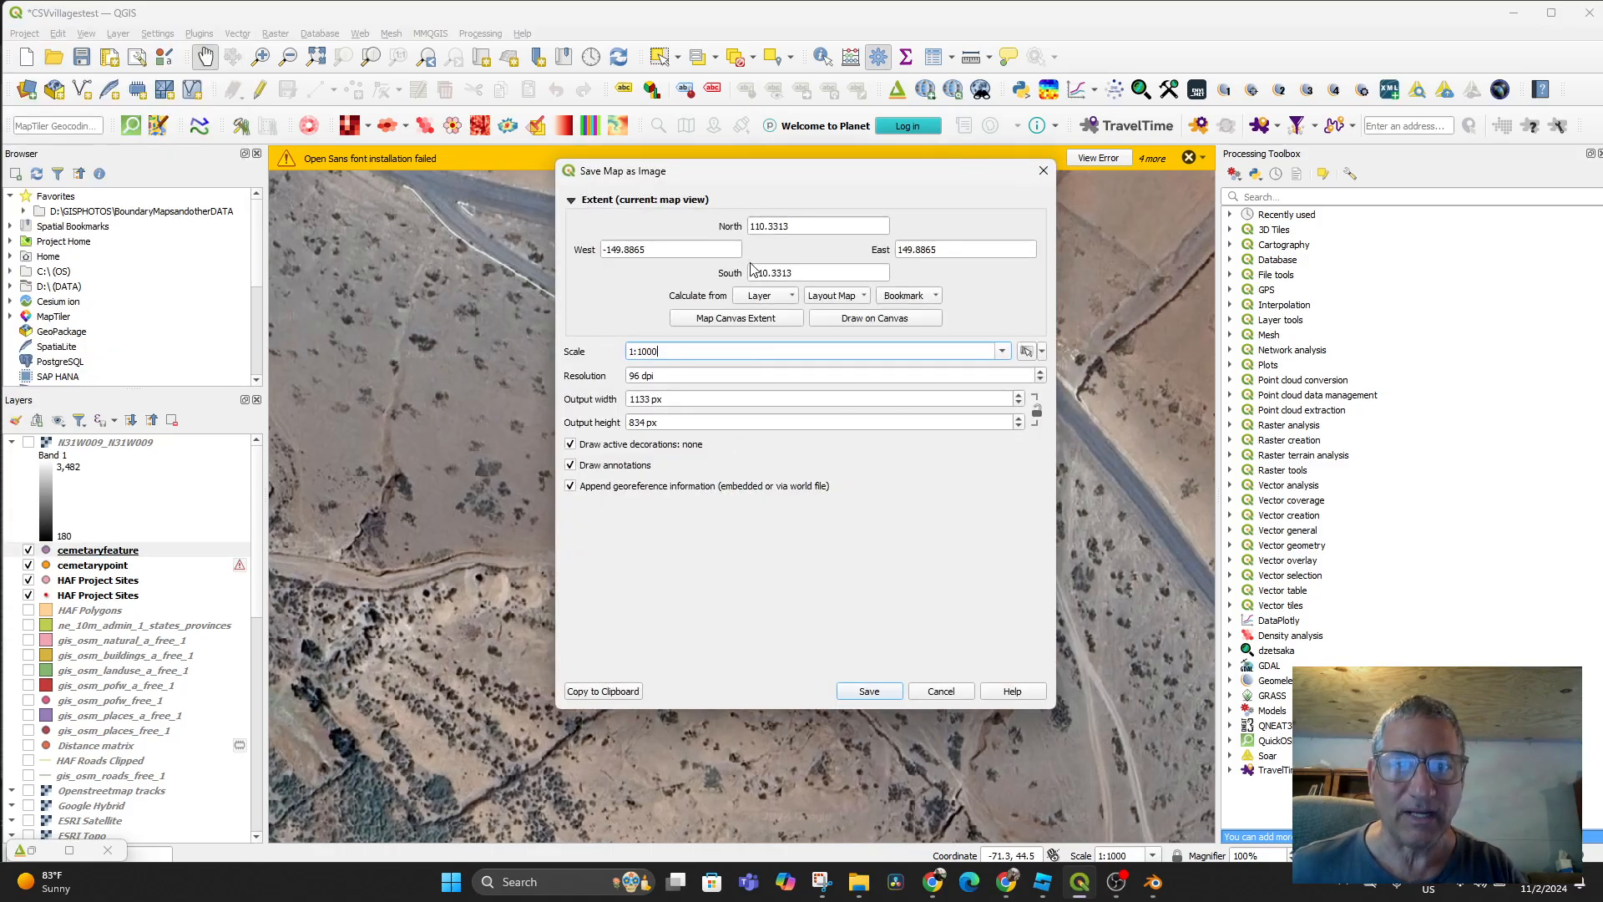
pyautogui.click(733, 321)
pyautogui.click(891, 690)
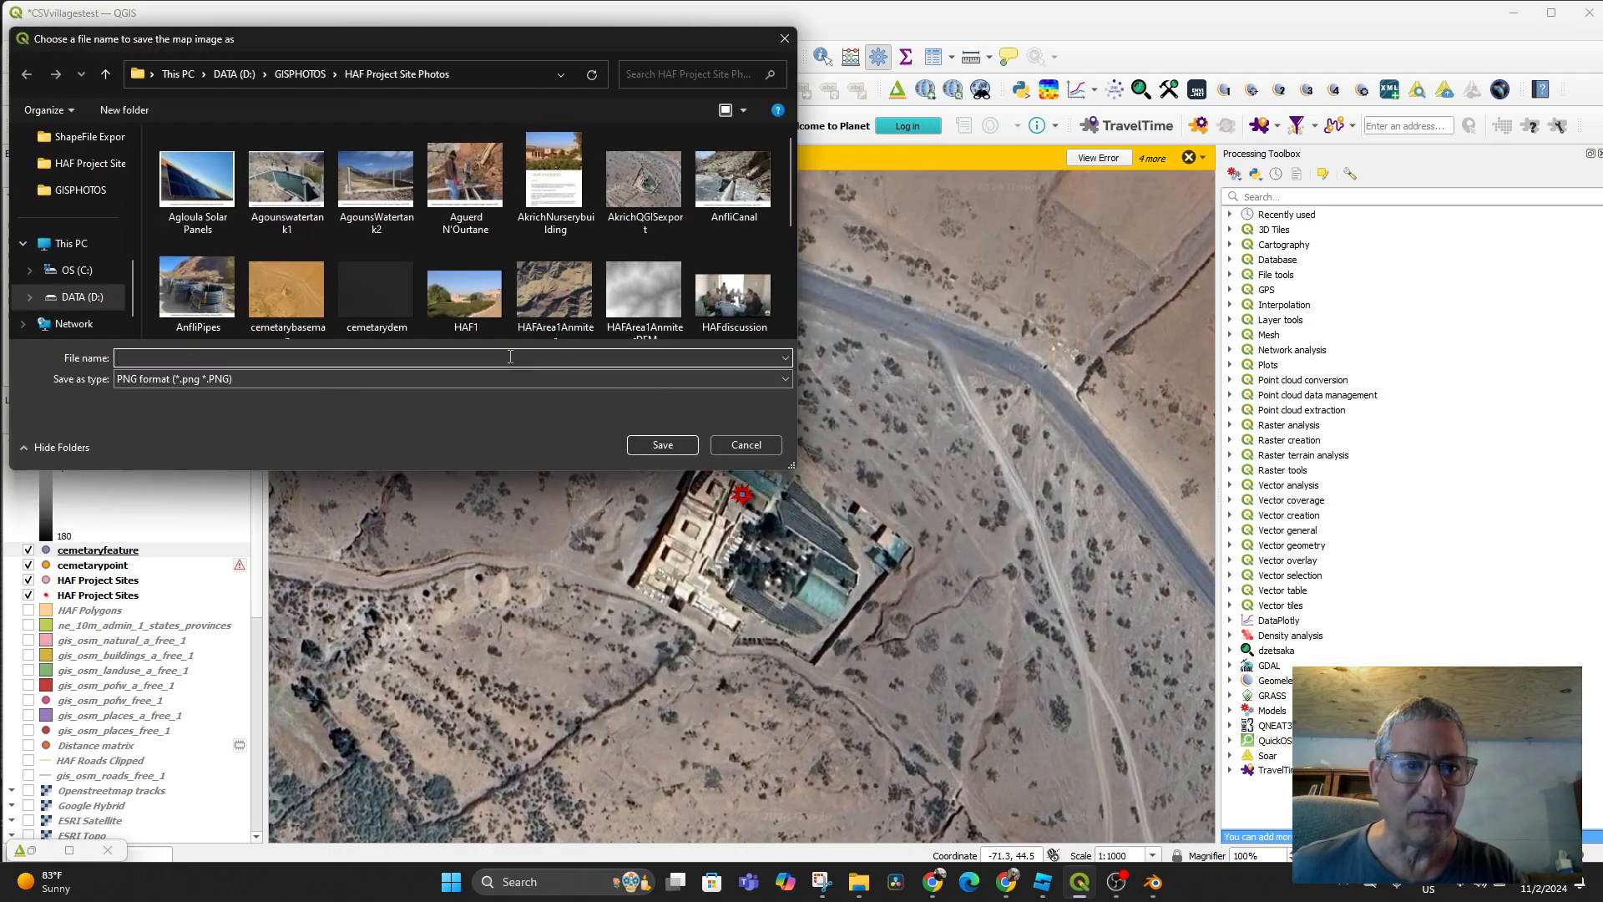
pyautogui.click(636, 190)
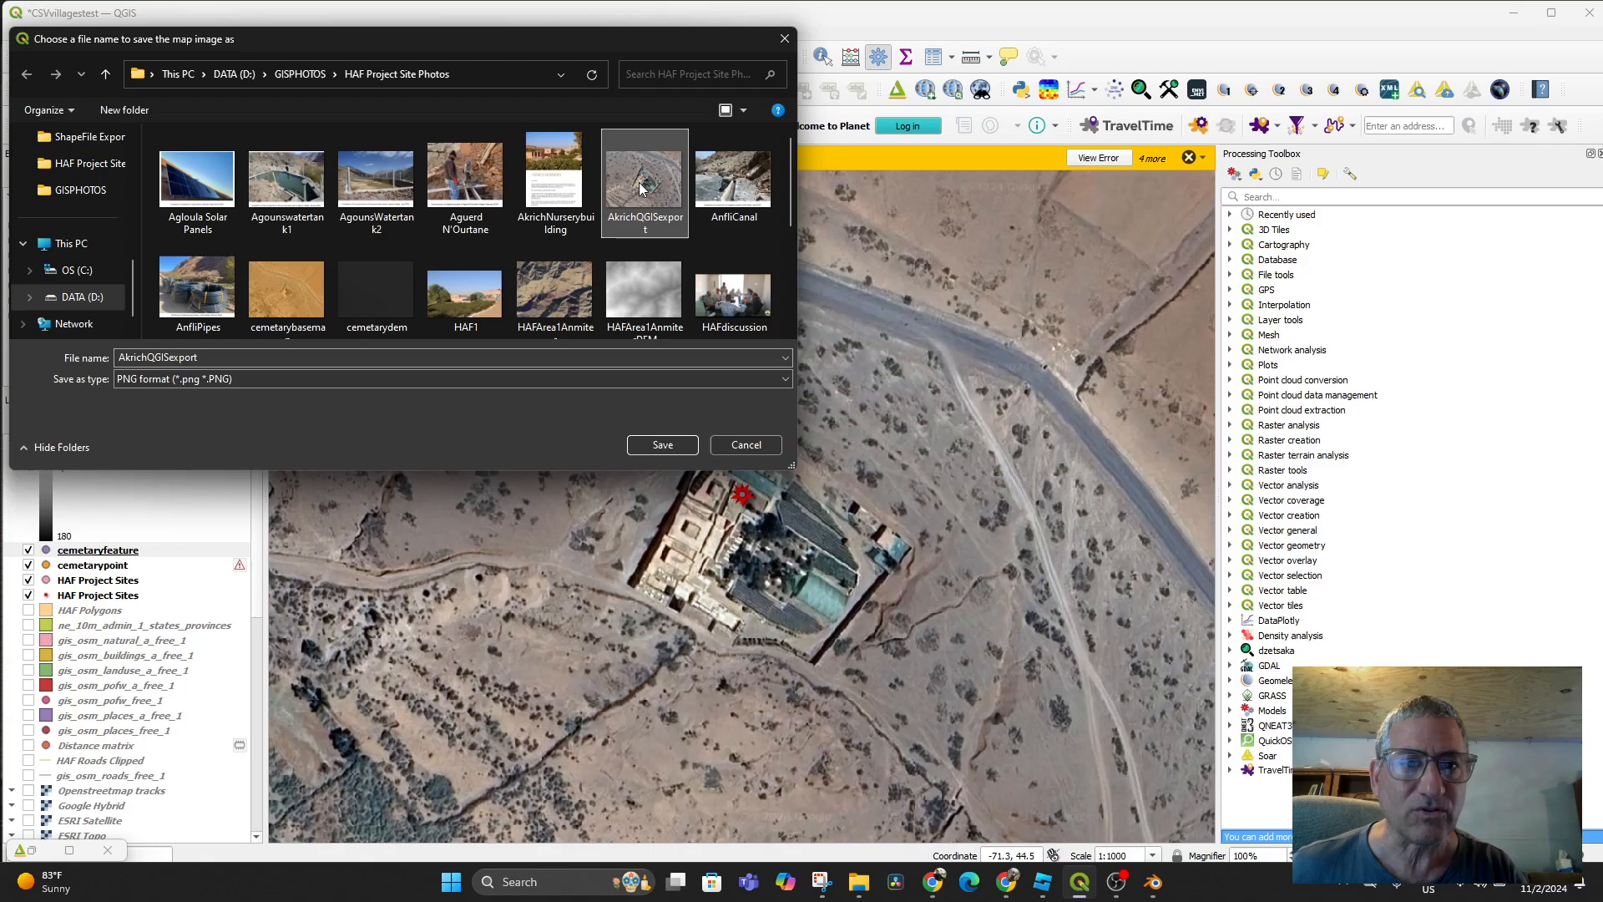
pyautogui.click(662, 444)
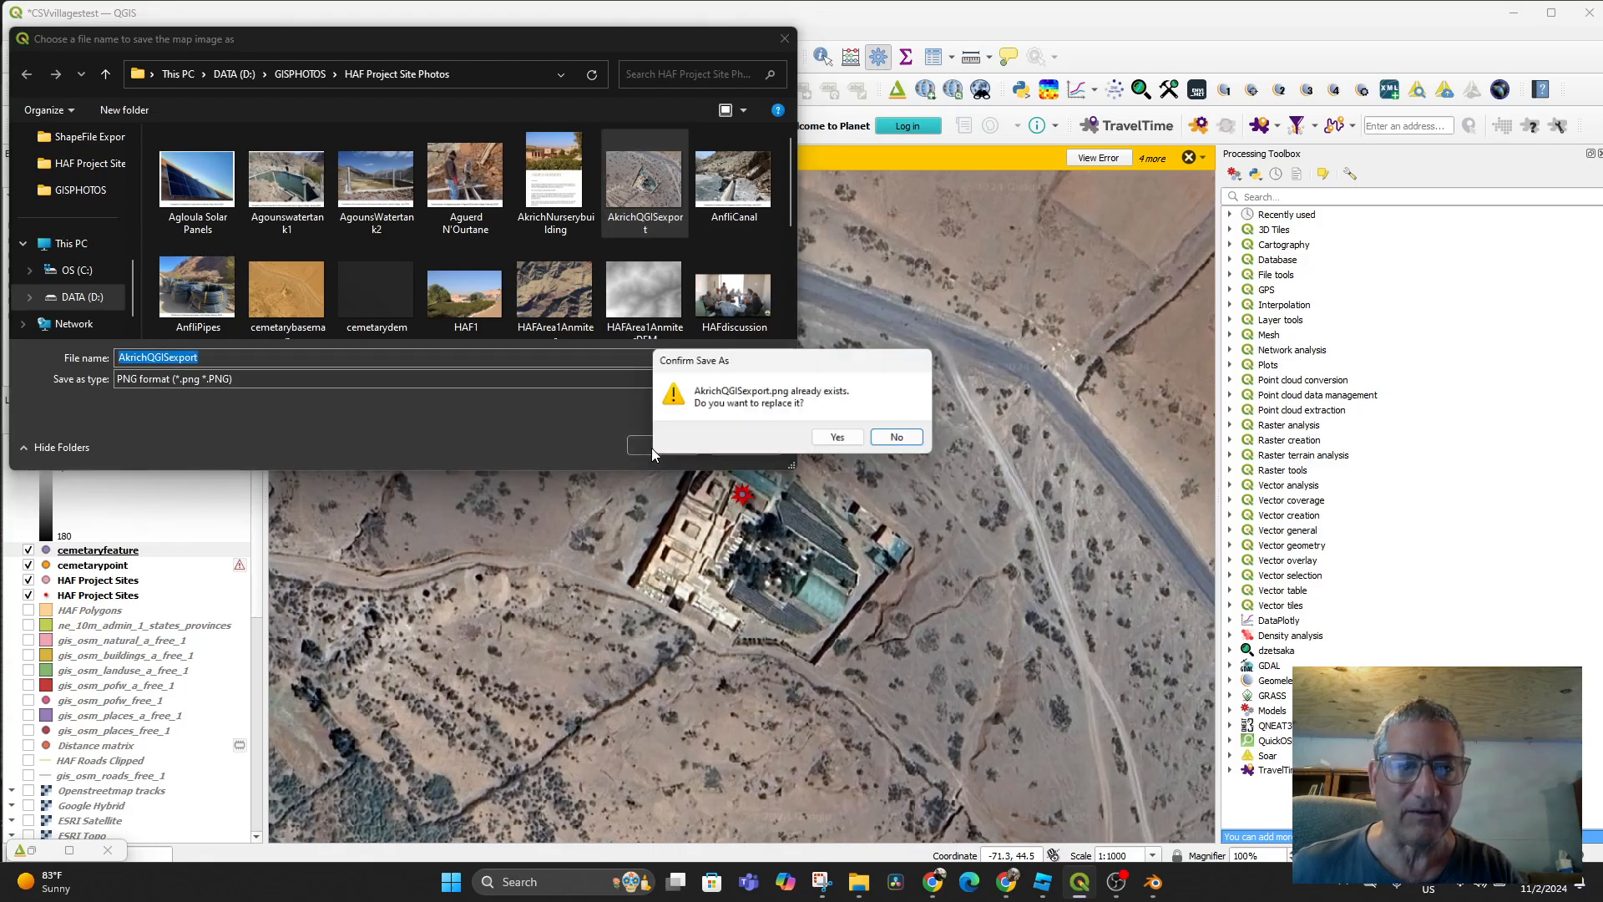
pyautogui.click(852, 435)
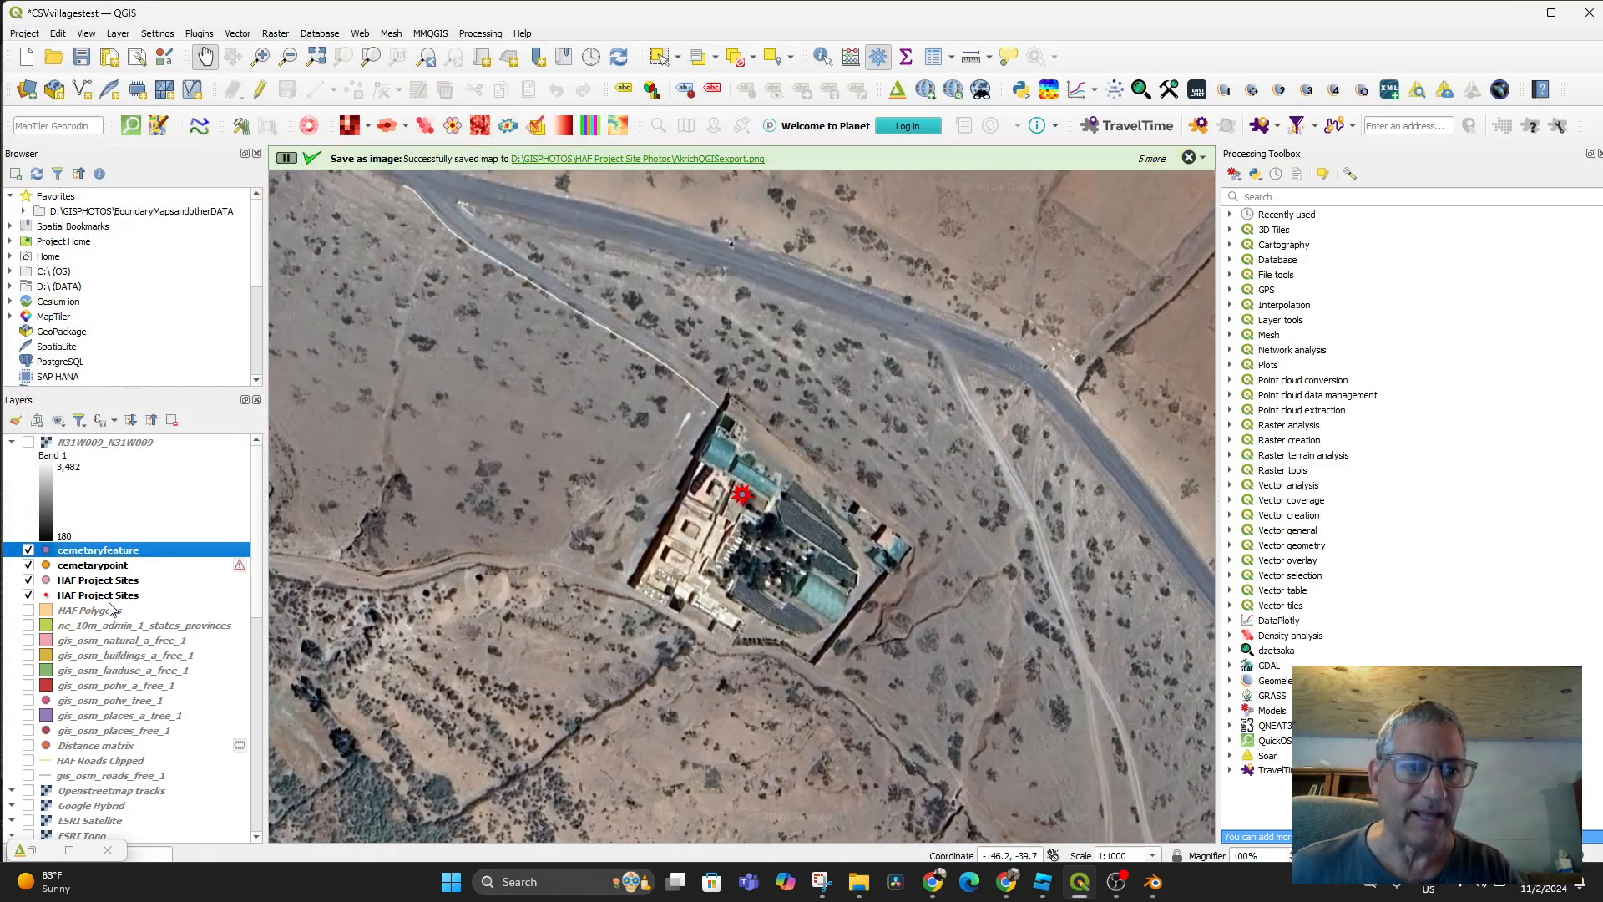
# Show the N31W009 elevation layer again and export the map to an image using the current view extent
pyautogui.click(29, 442)
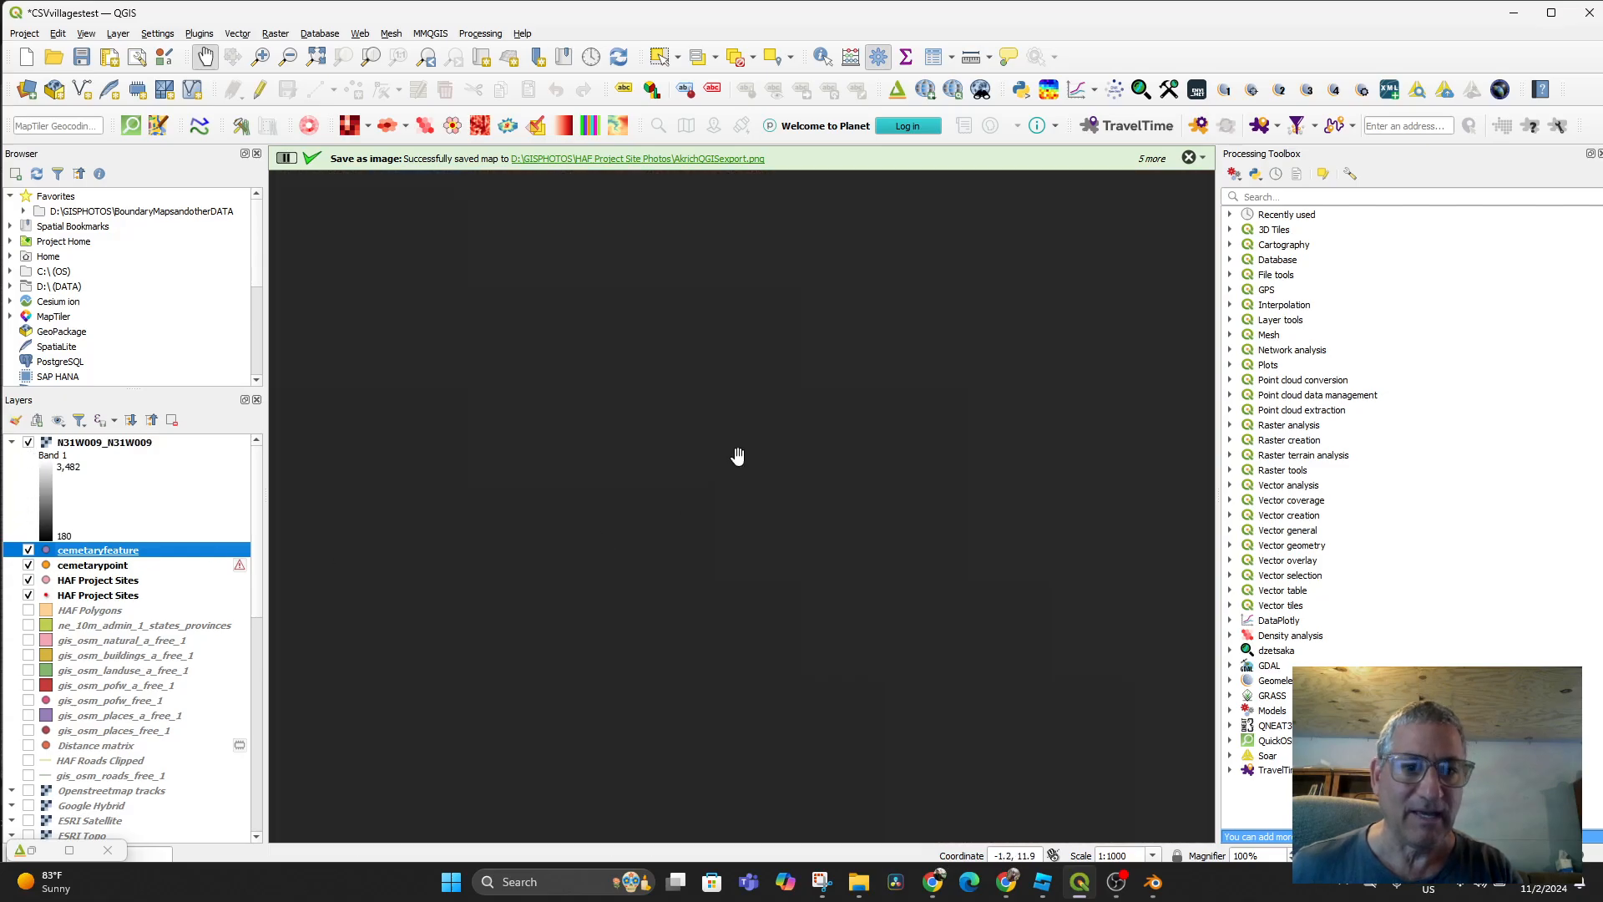
pyautogui.click(28, 34)
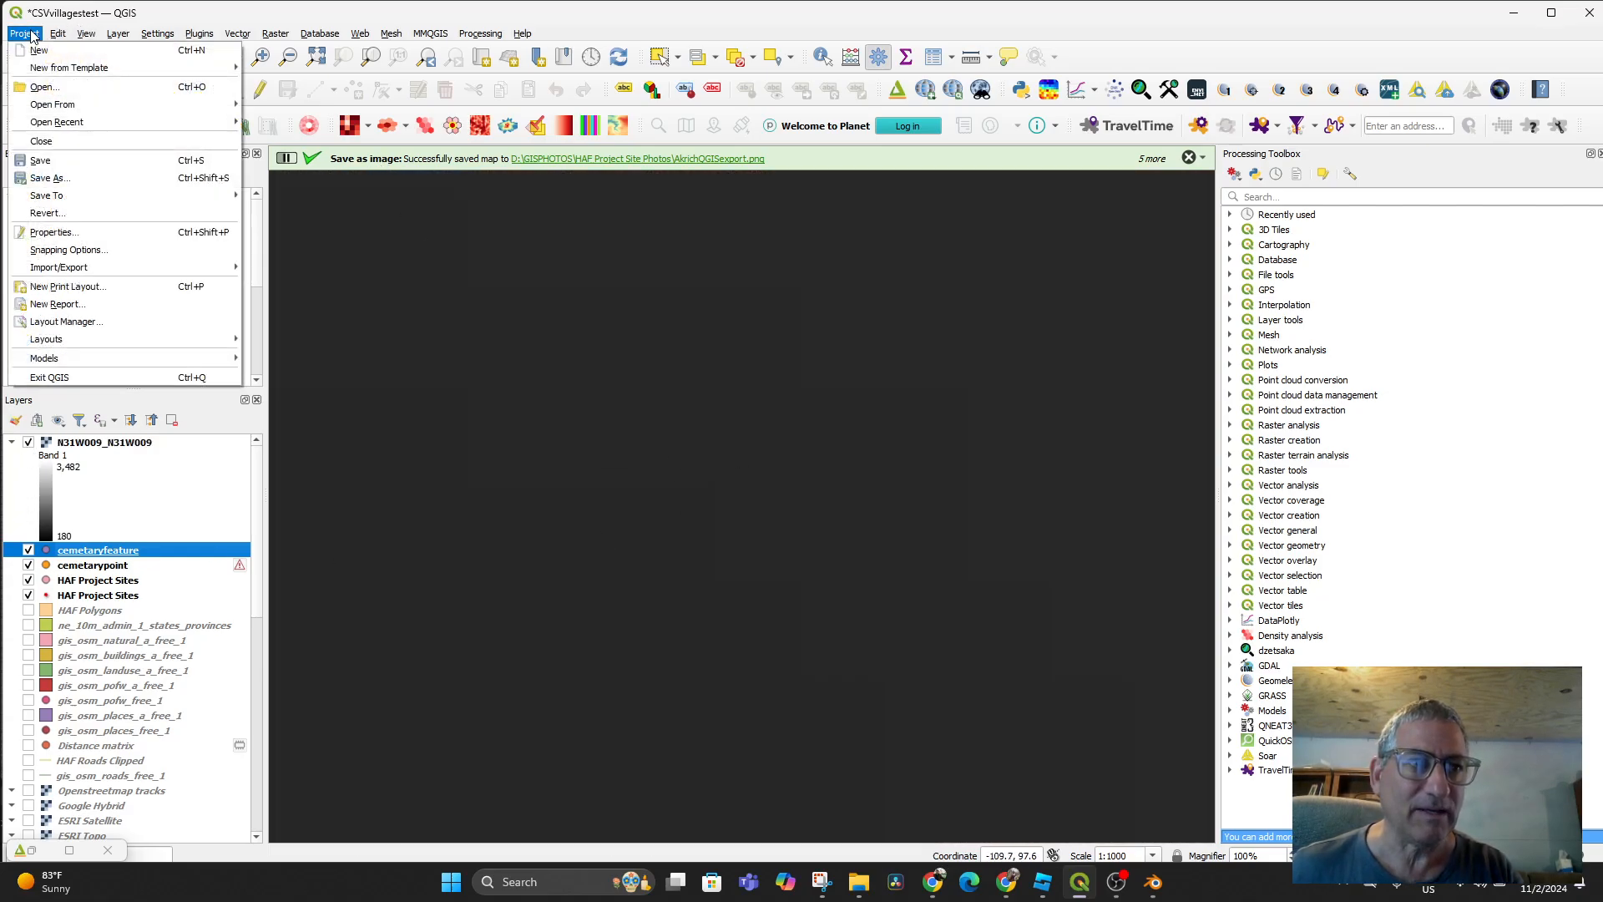
pyautogui.moveTo(90, 272)
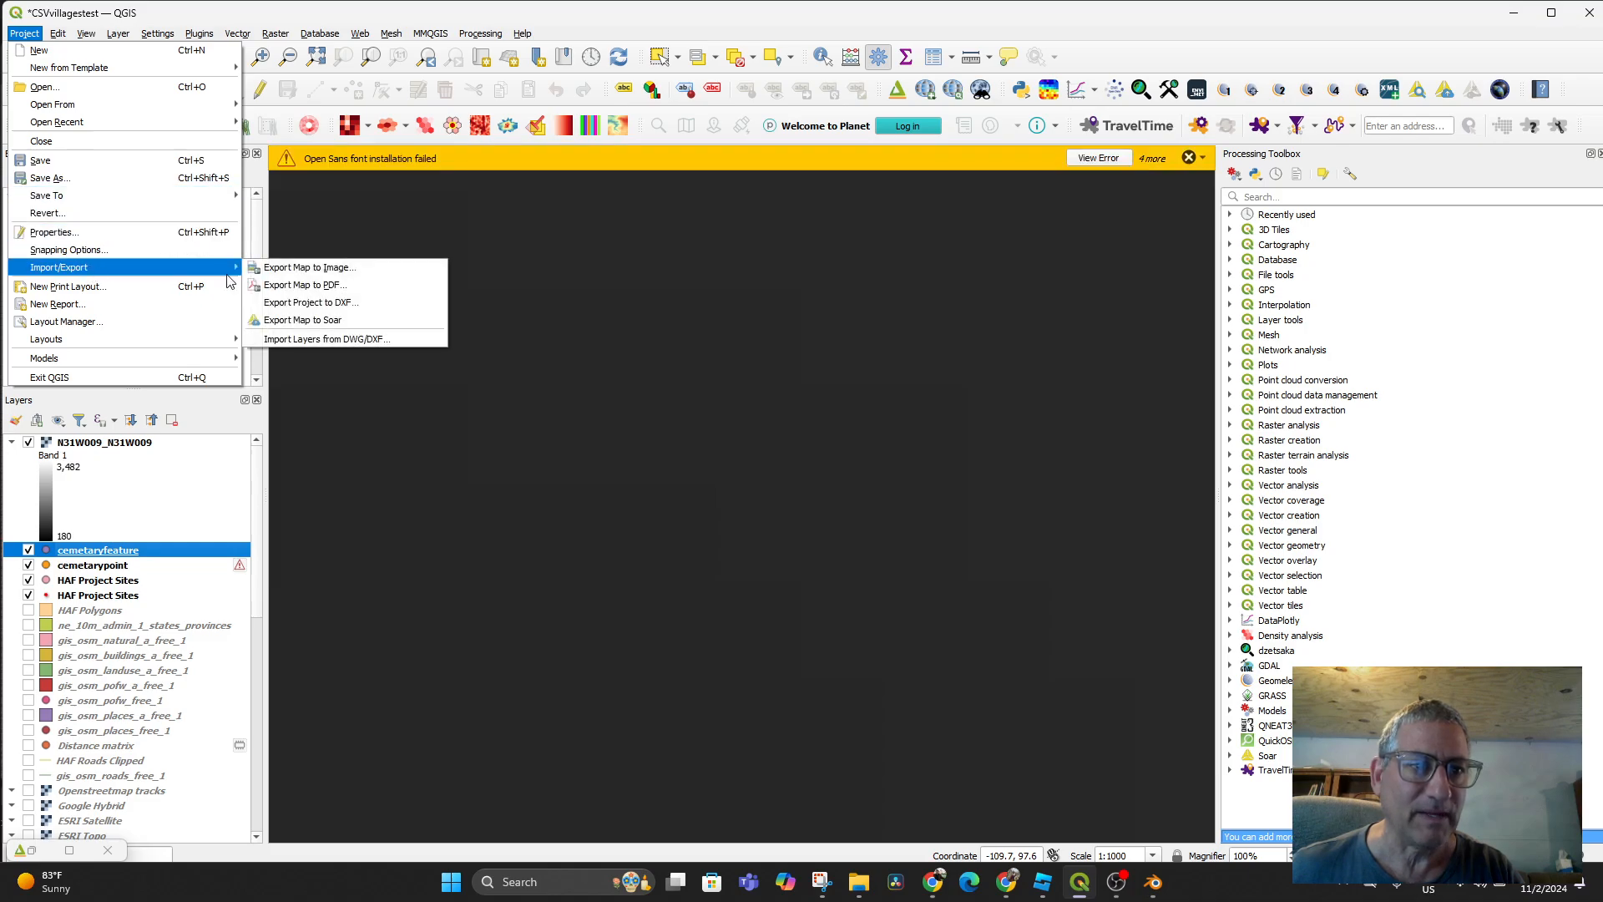
pyautogui.click(357, 269)
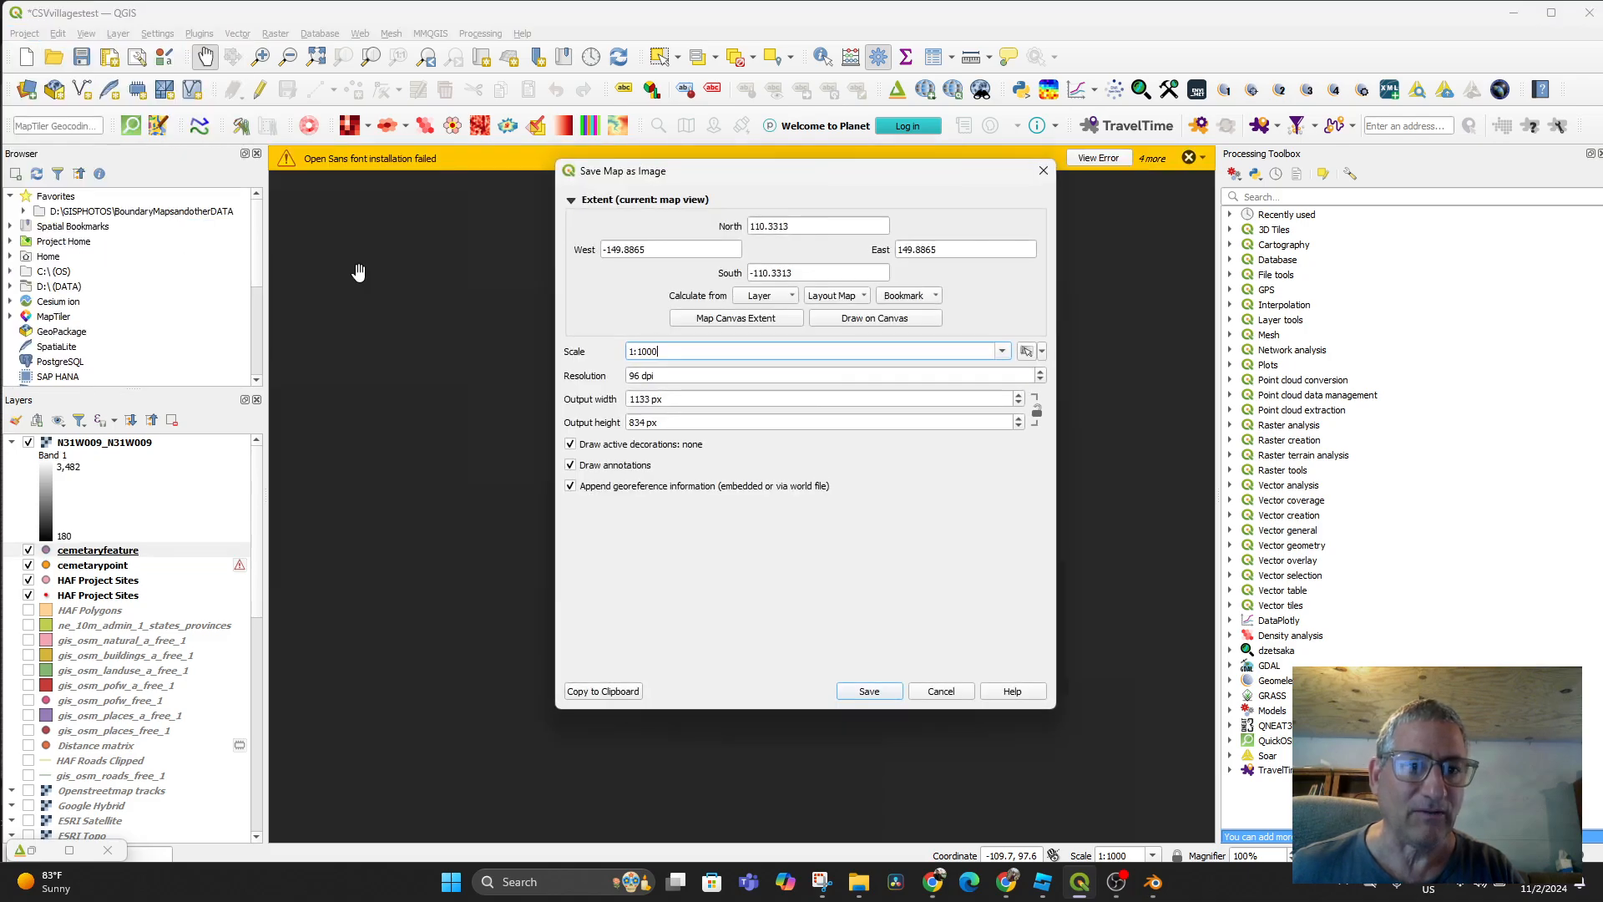
pyautogui.click(729, 321)
pyautogui.click(868, 691)
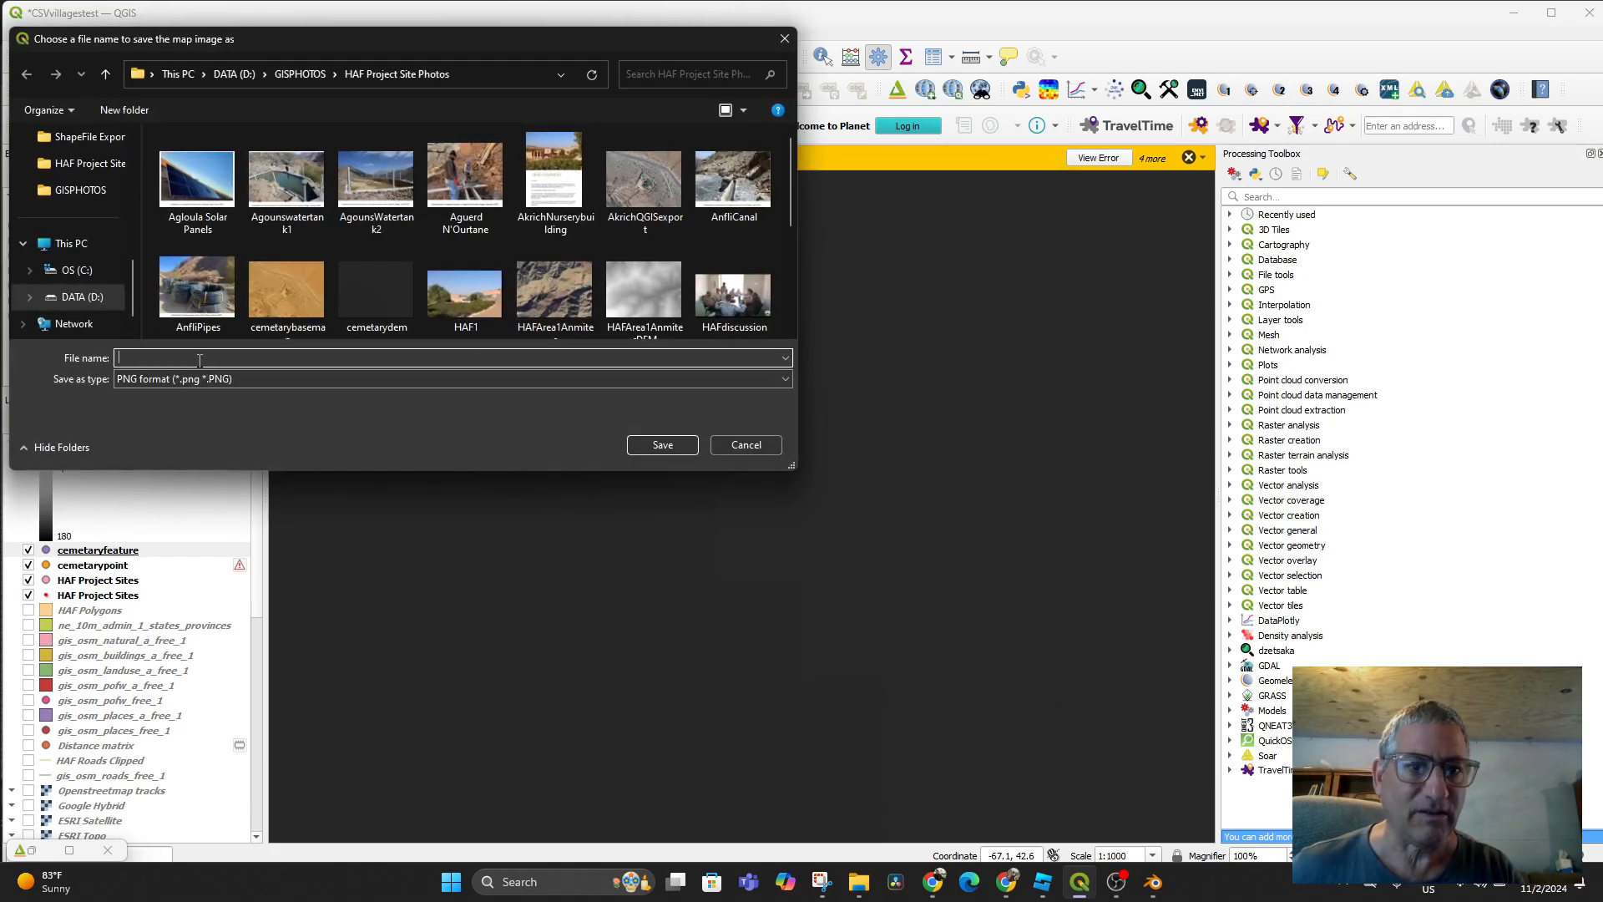
# Save the DEM image as AkrichQGISExportDEM in PNG format
pyautogui.write('Akrich')
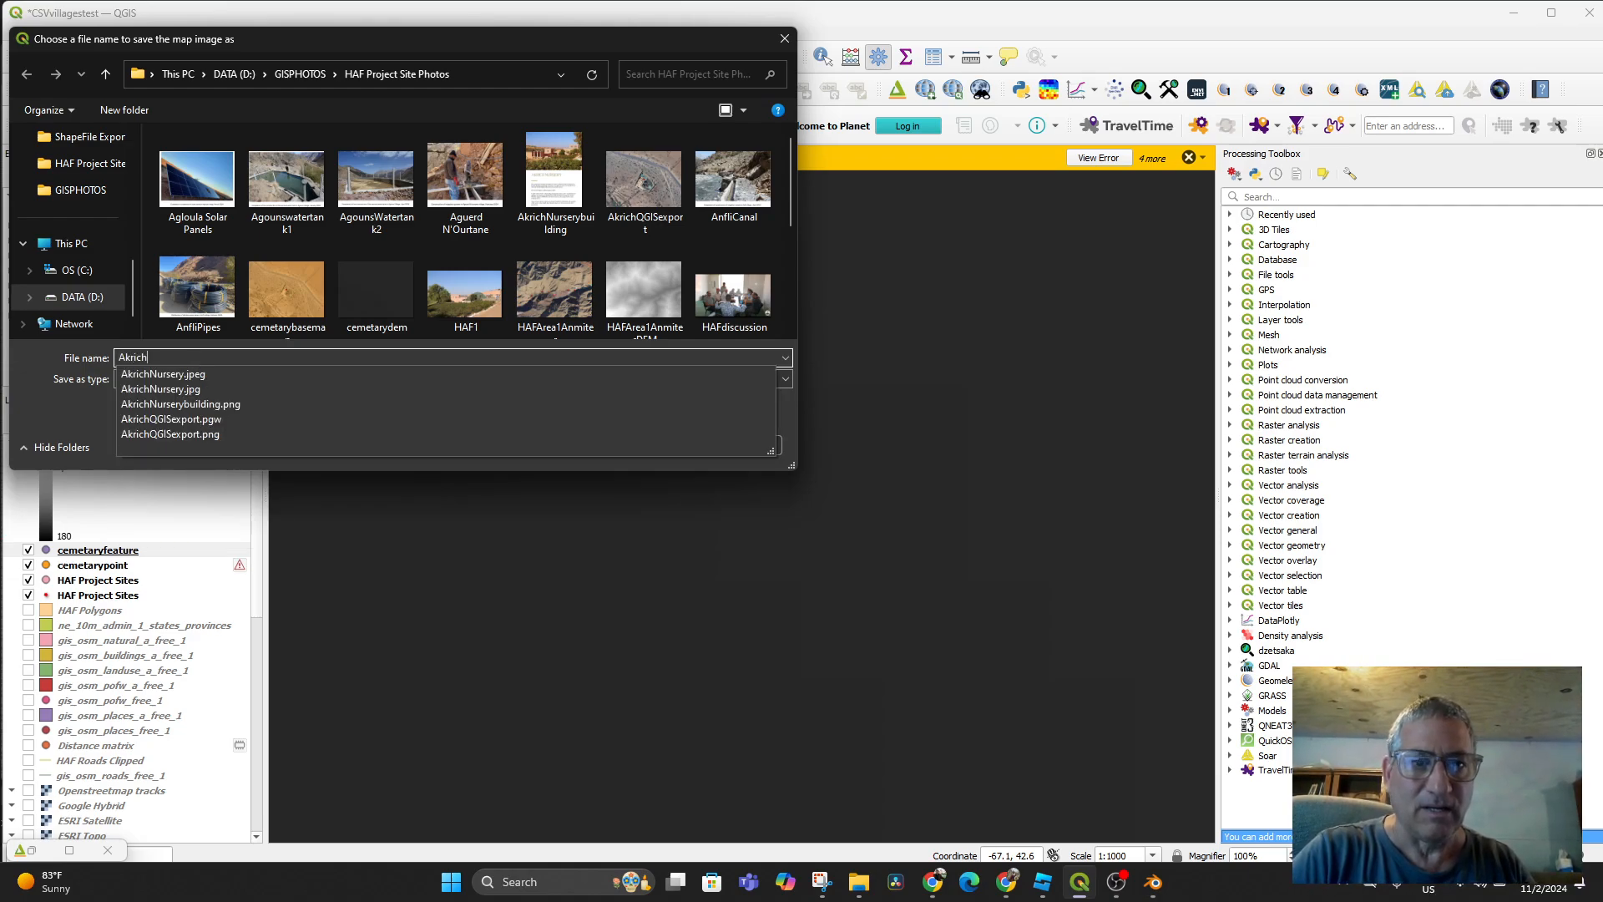
pyautogui.write('QGIS')
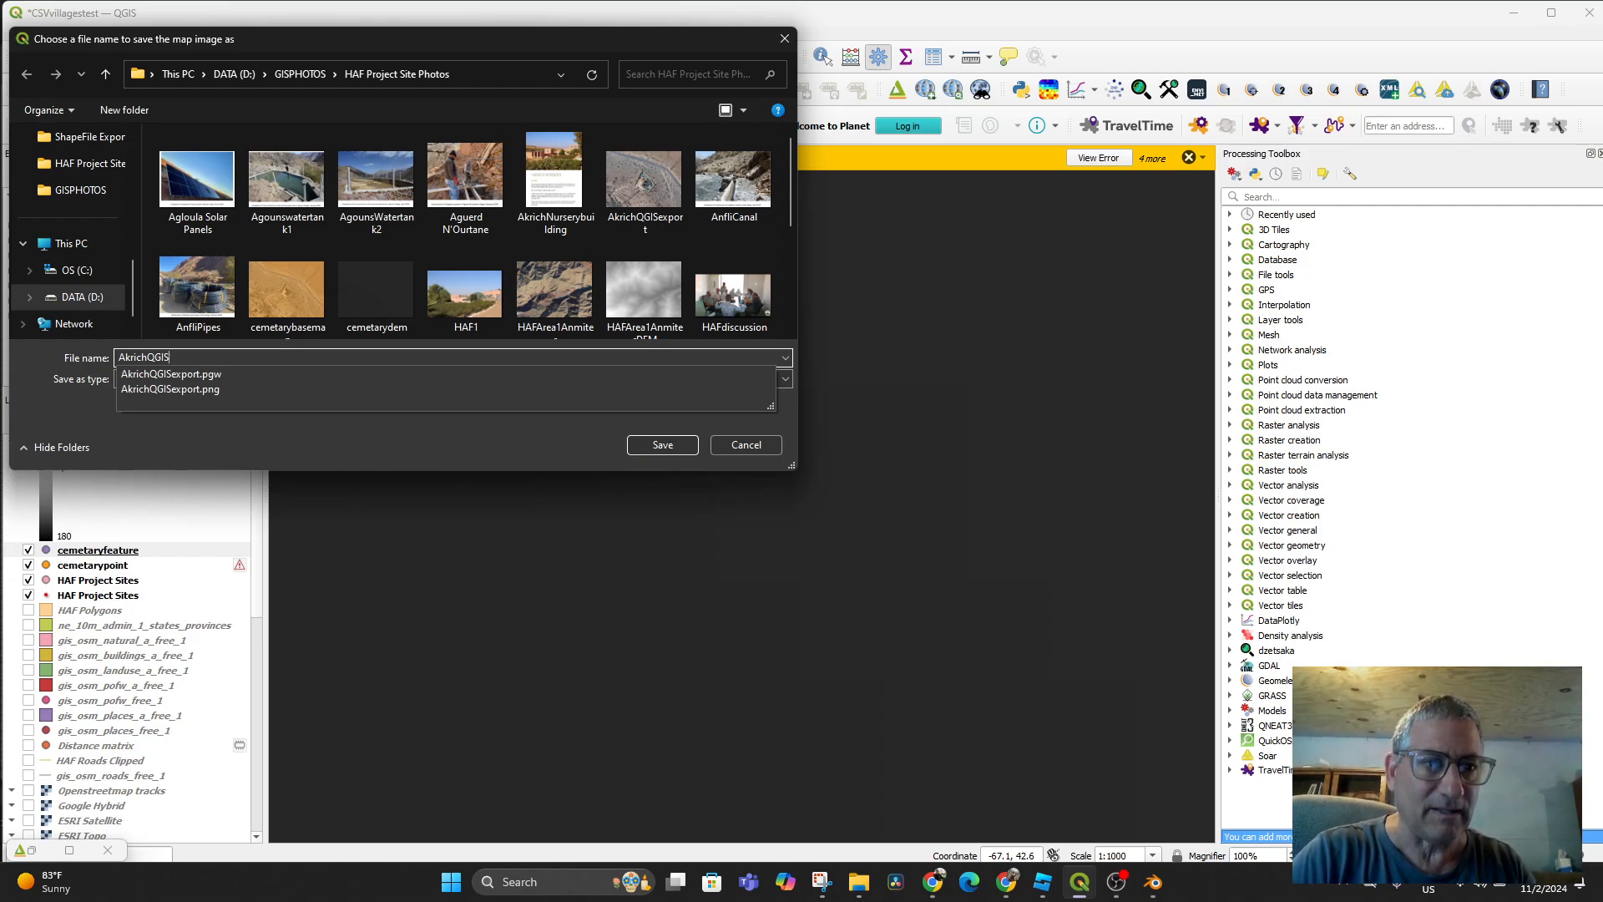
pyautogui.write('ExportDEM')
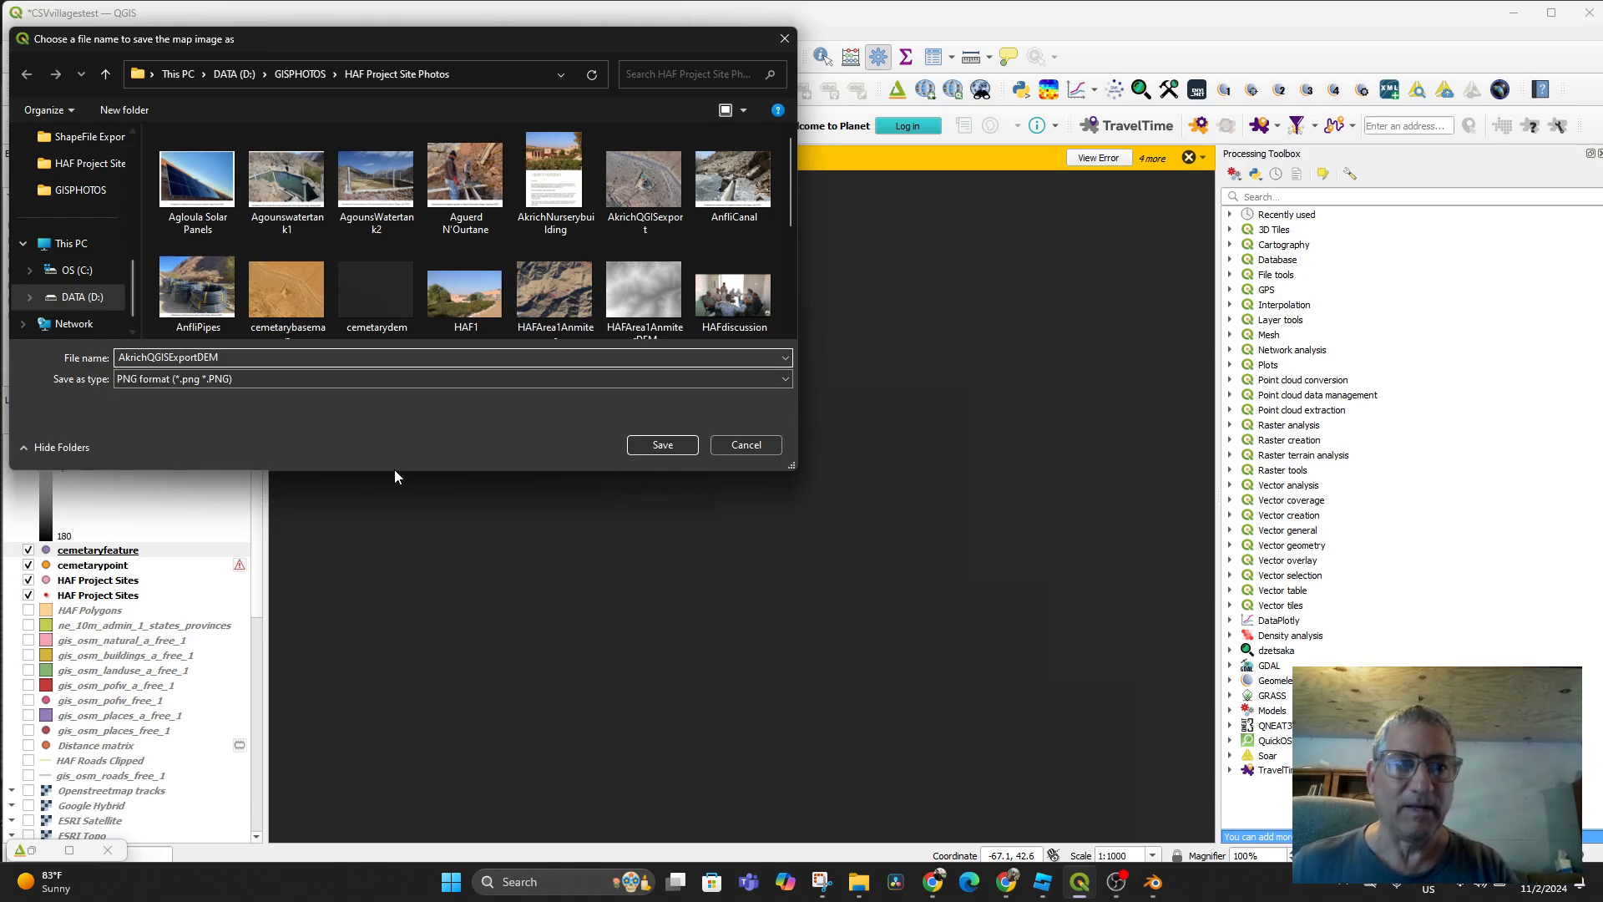
pyautogui.click(675, 380)
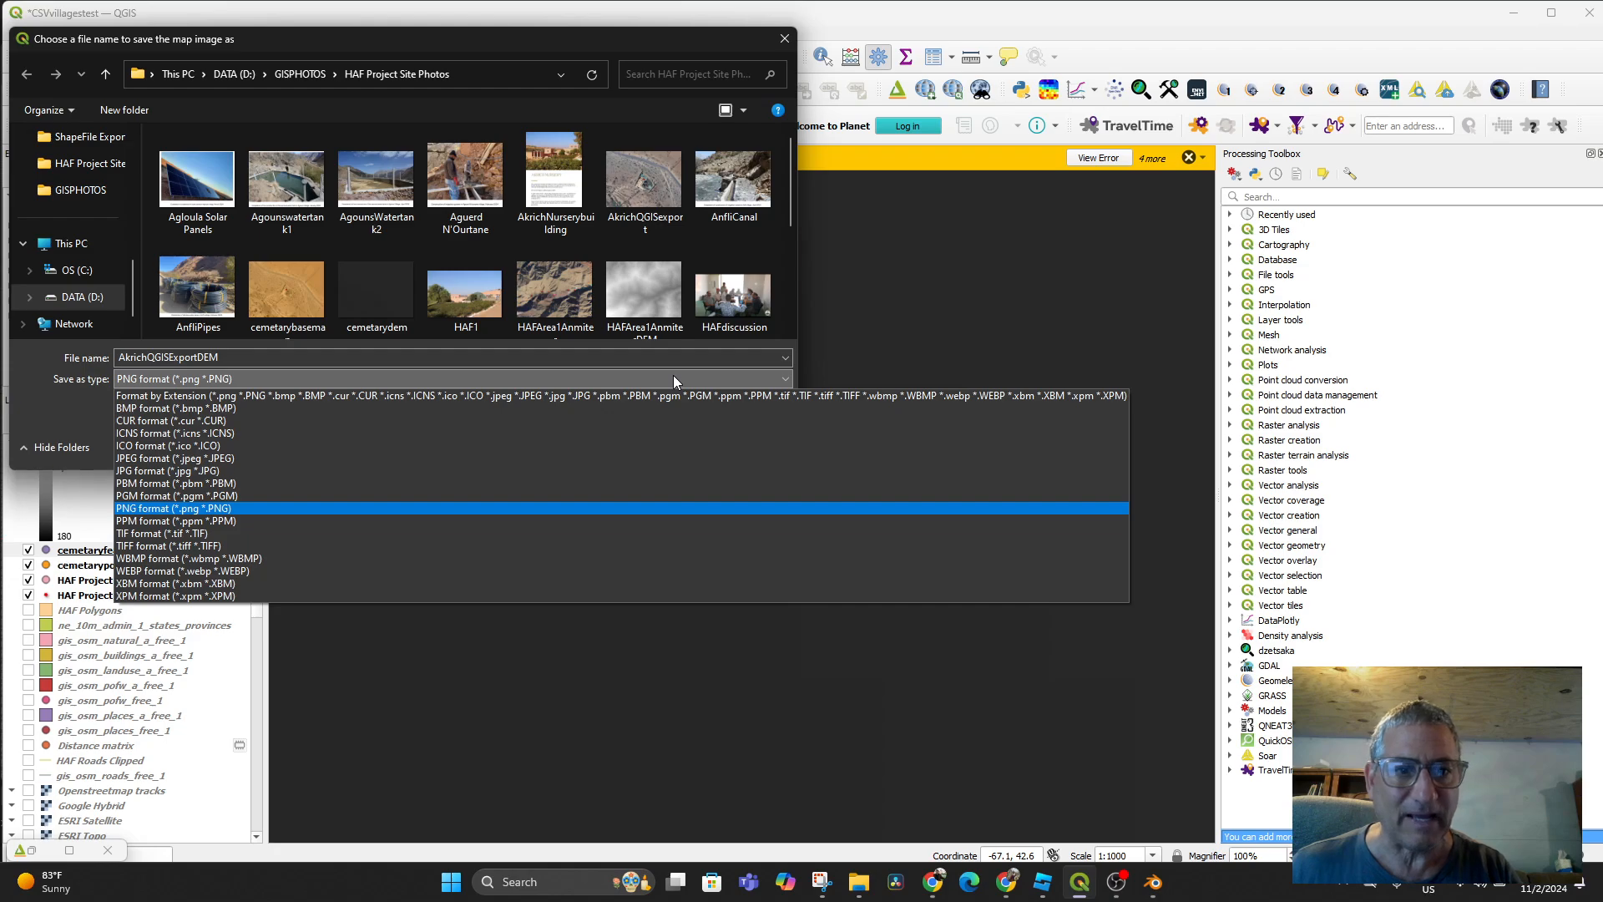
pyautogui.click(646, 42)
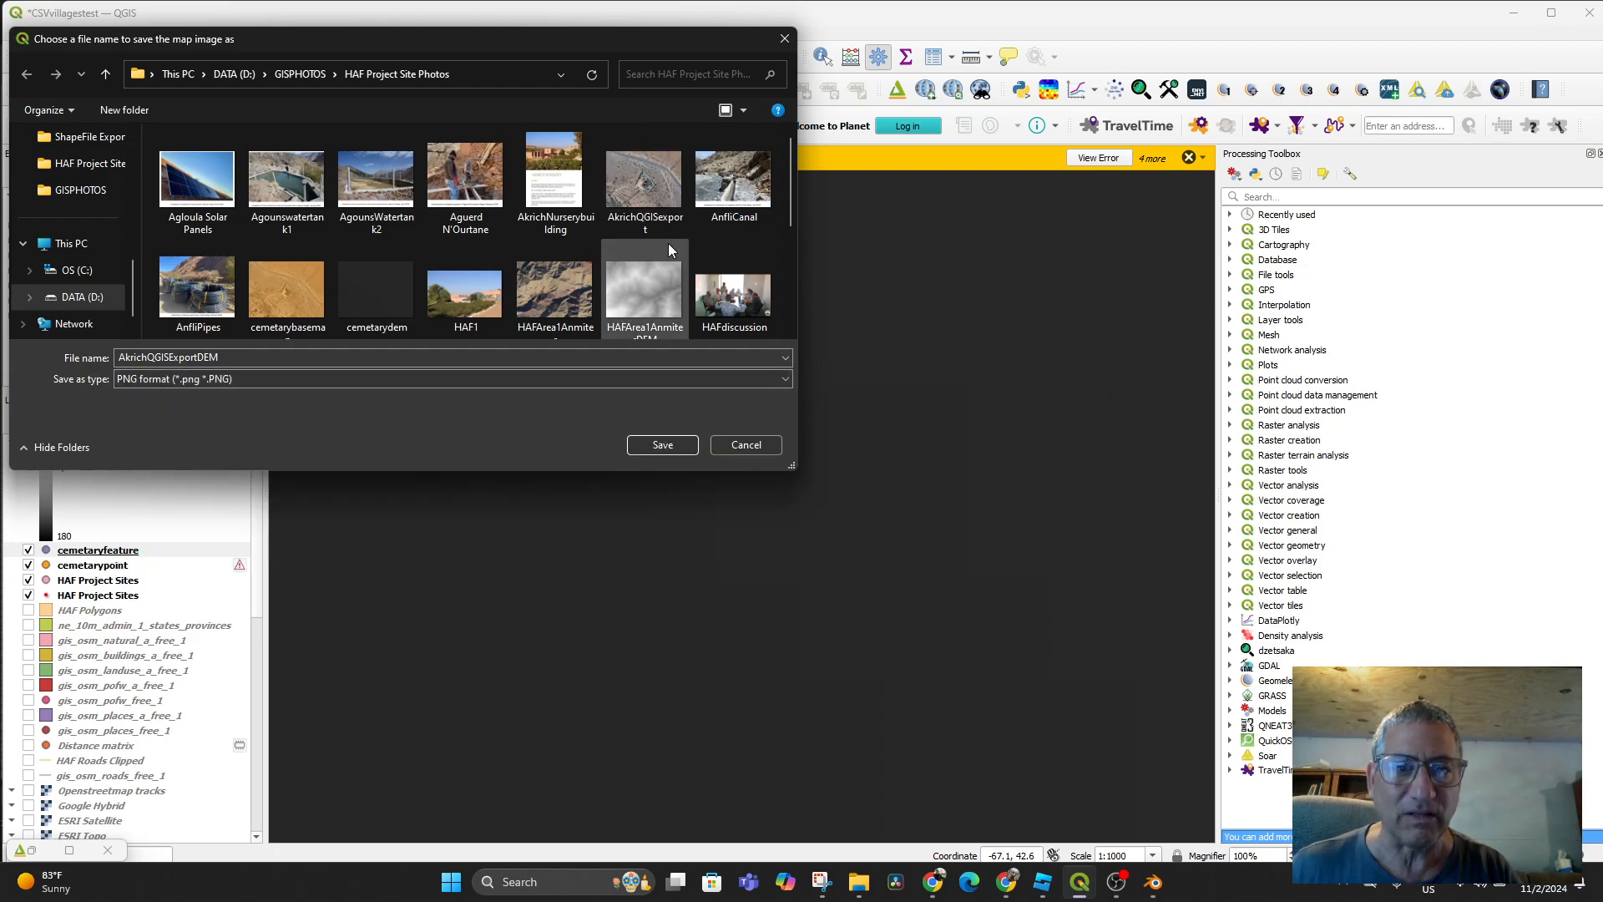
pyautogui.click(659, 445)
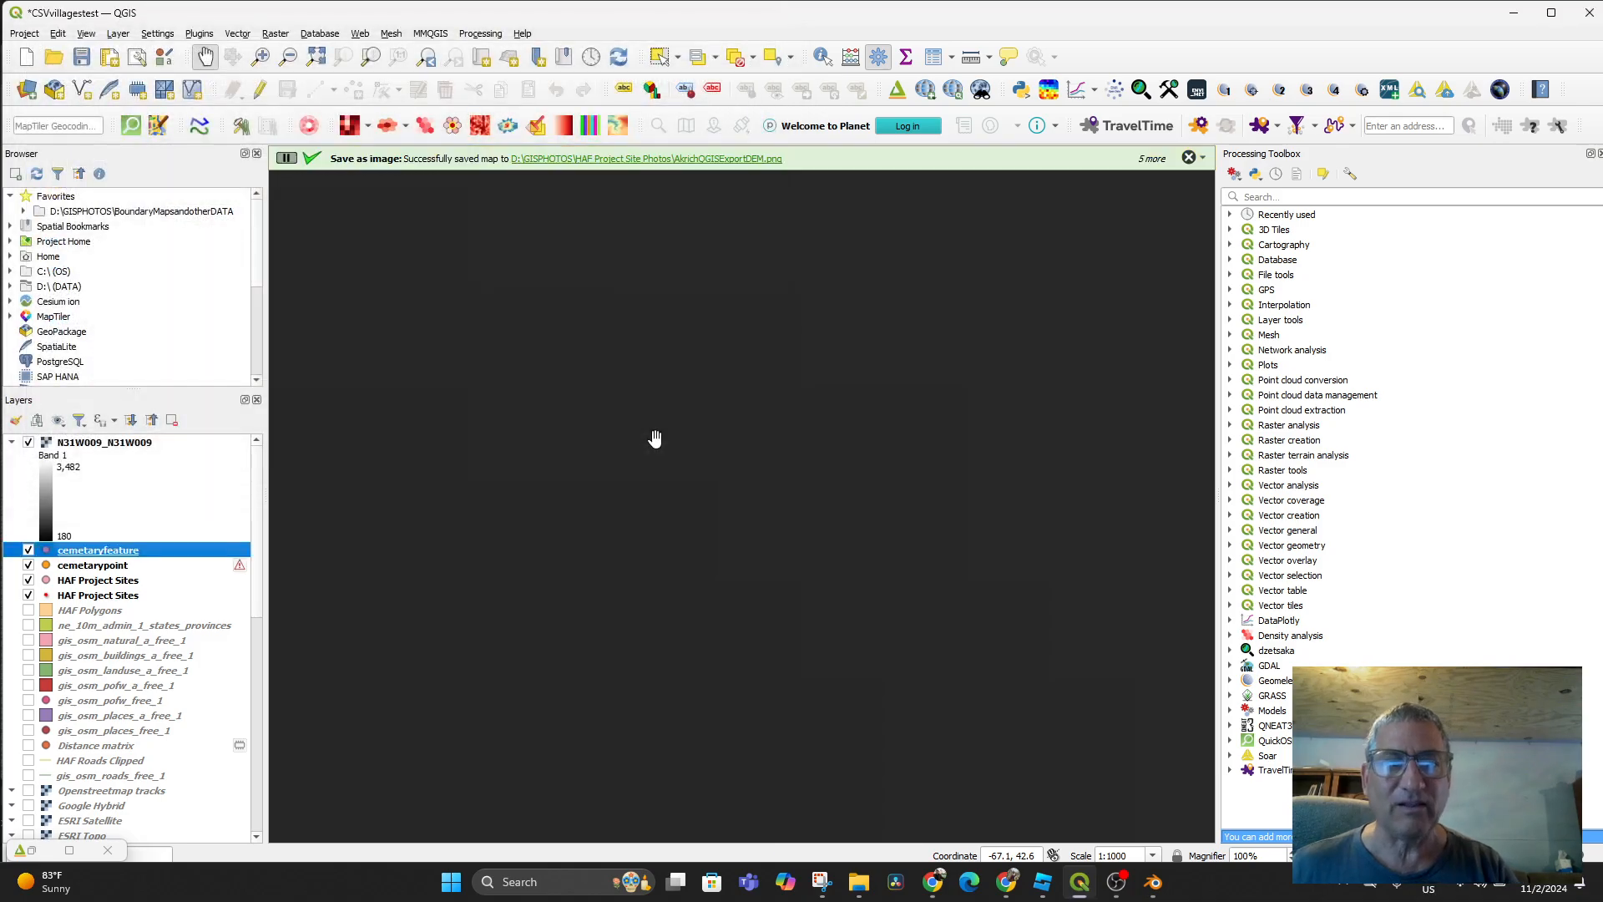
pyautogui.scroll(-6, 713, 539)
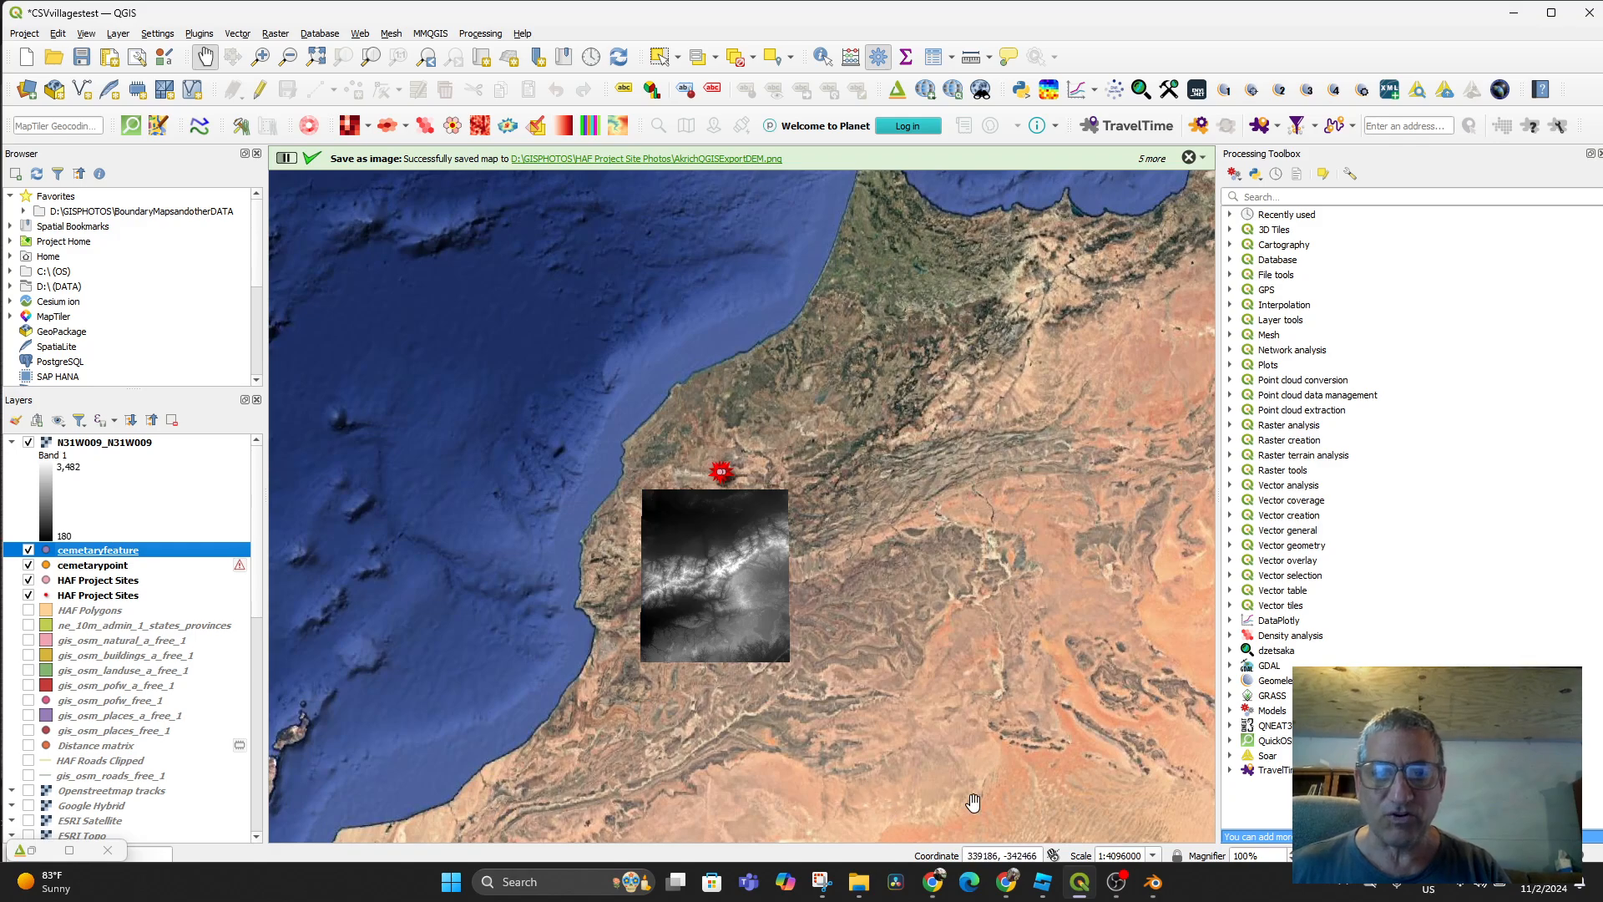
# Import AkrichQGISexport.png into Blender as a georeferenced raster plane
pyautogui.click(1153, 882)
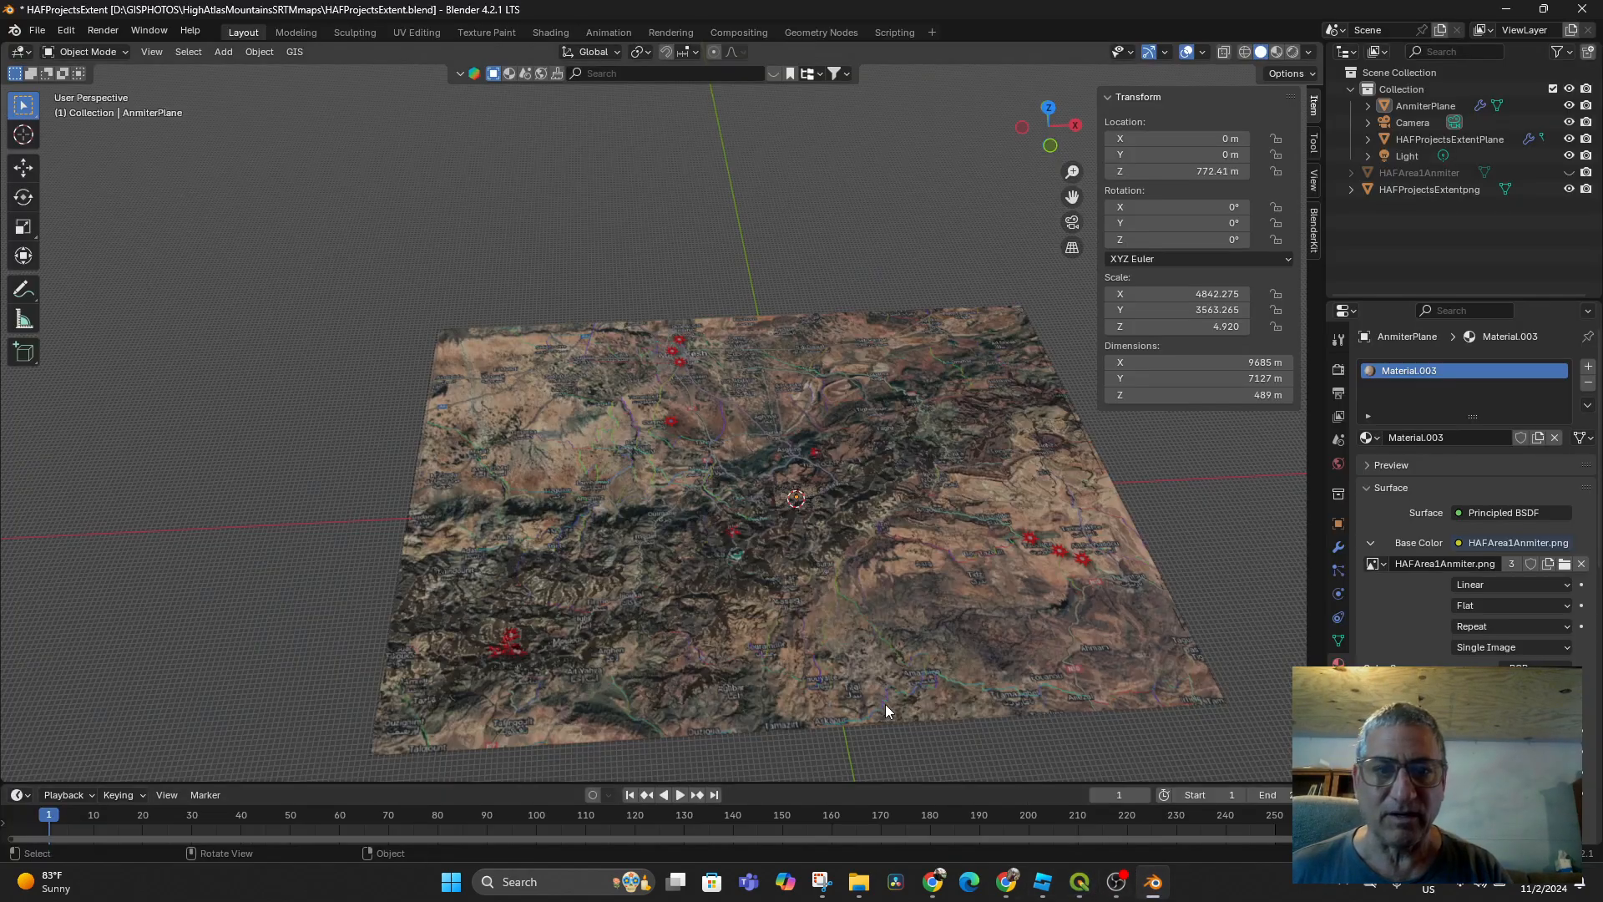
pyautogui.click(296, 53)
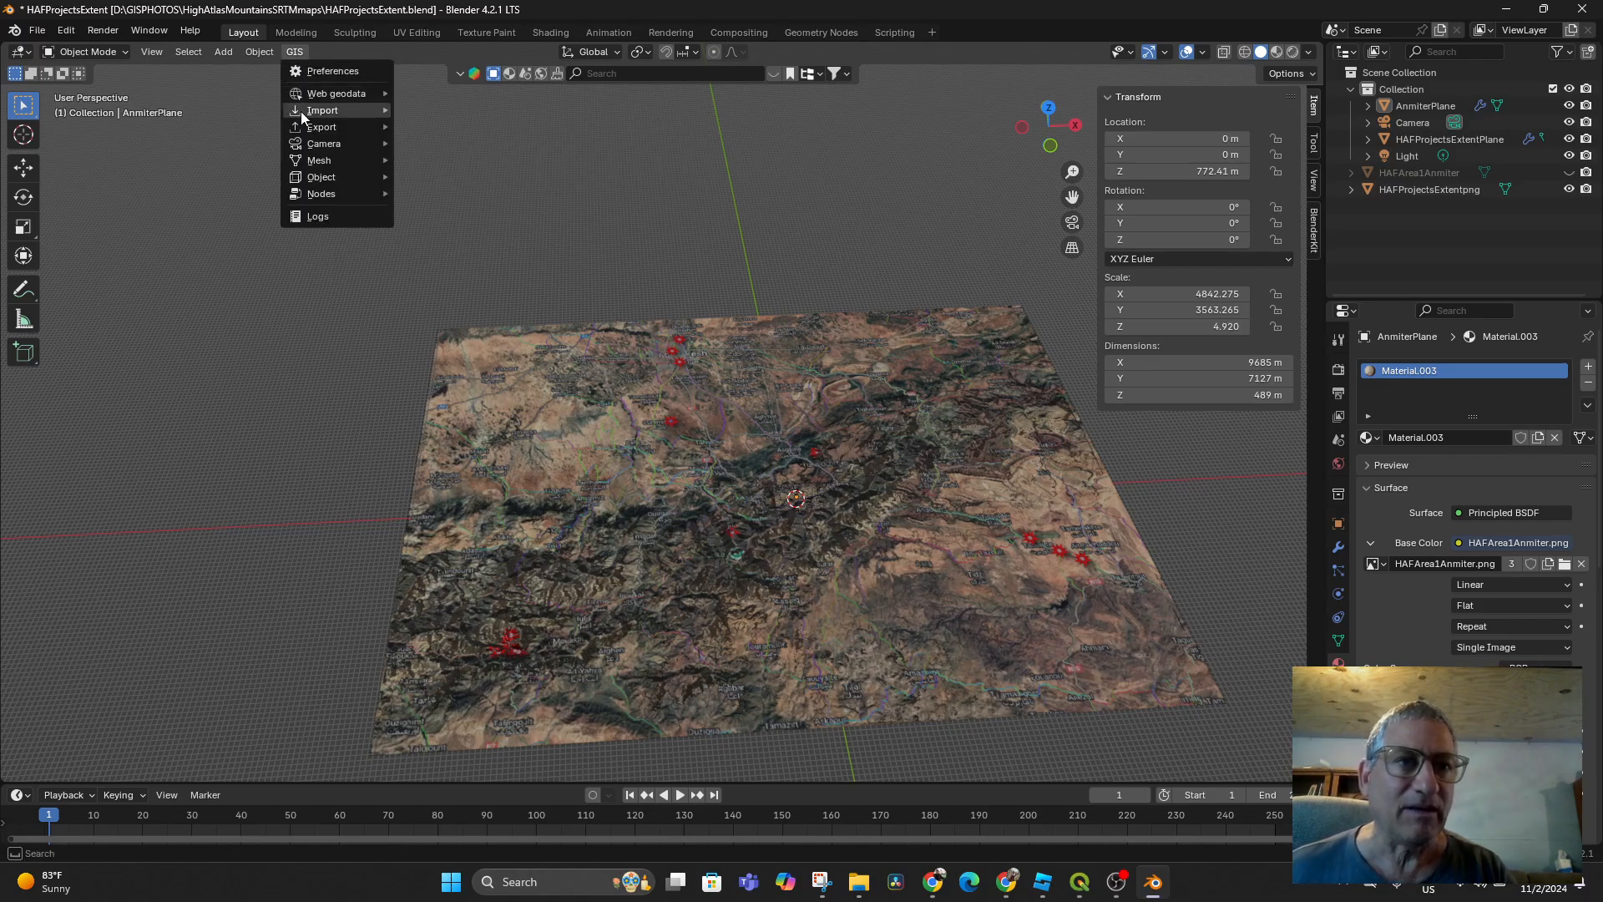
pyautogui.moveTo(300, 112)
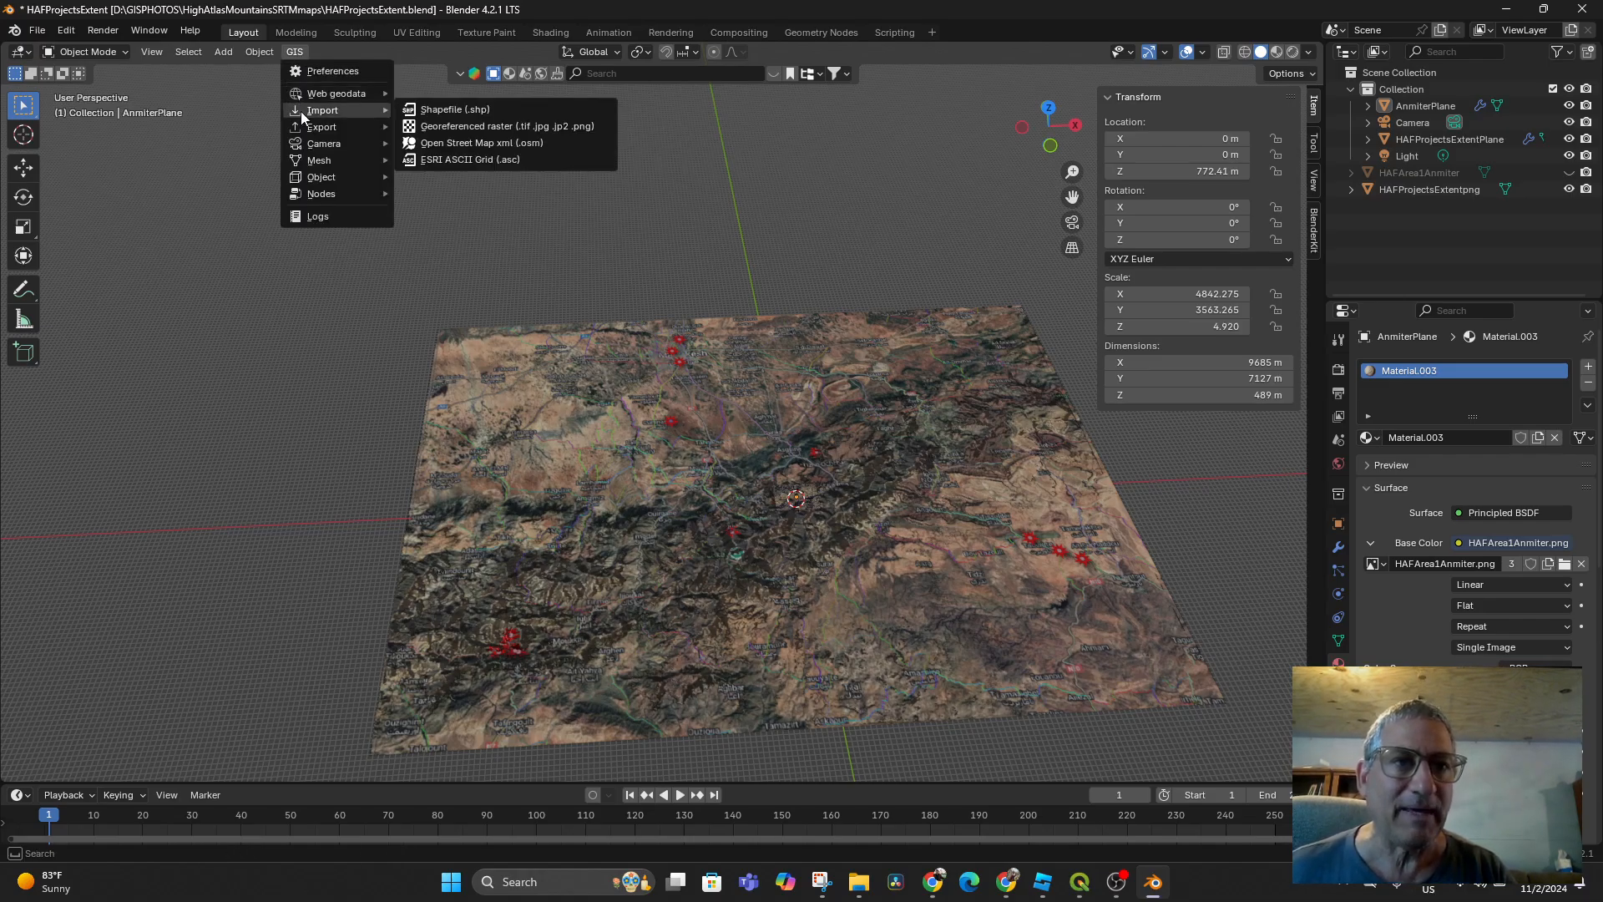
pyautogui.click(458, 127)
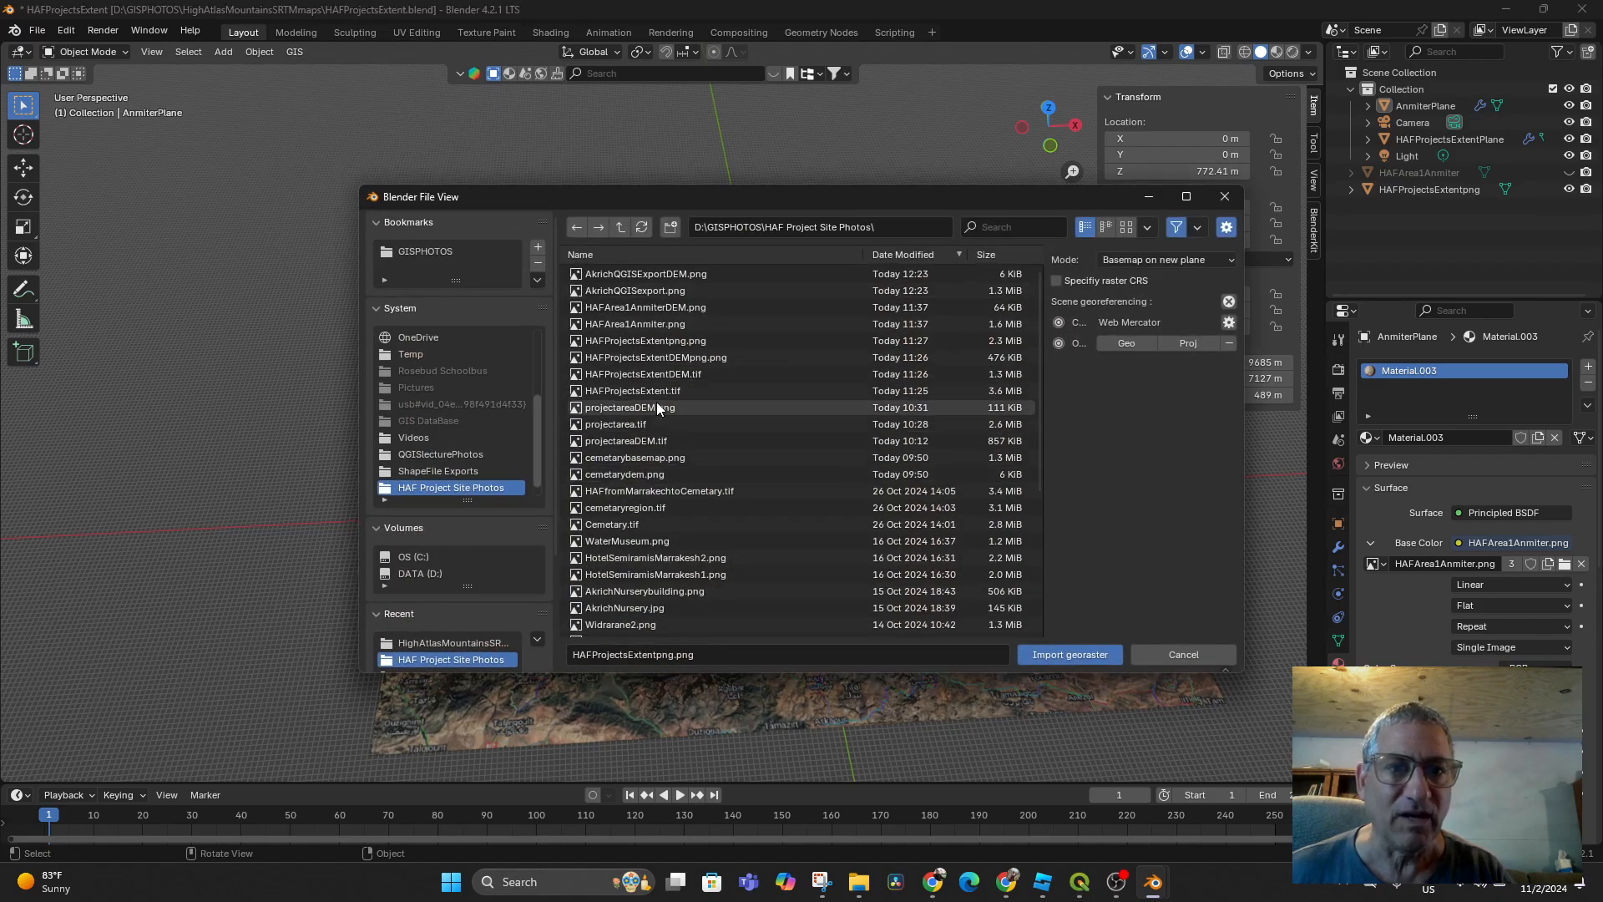
pyautogui.click(649, 294)
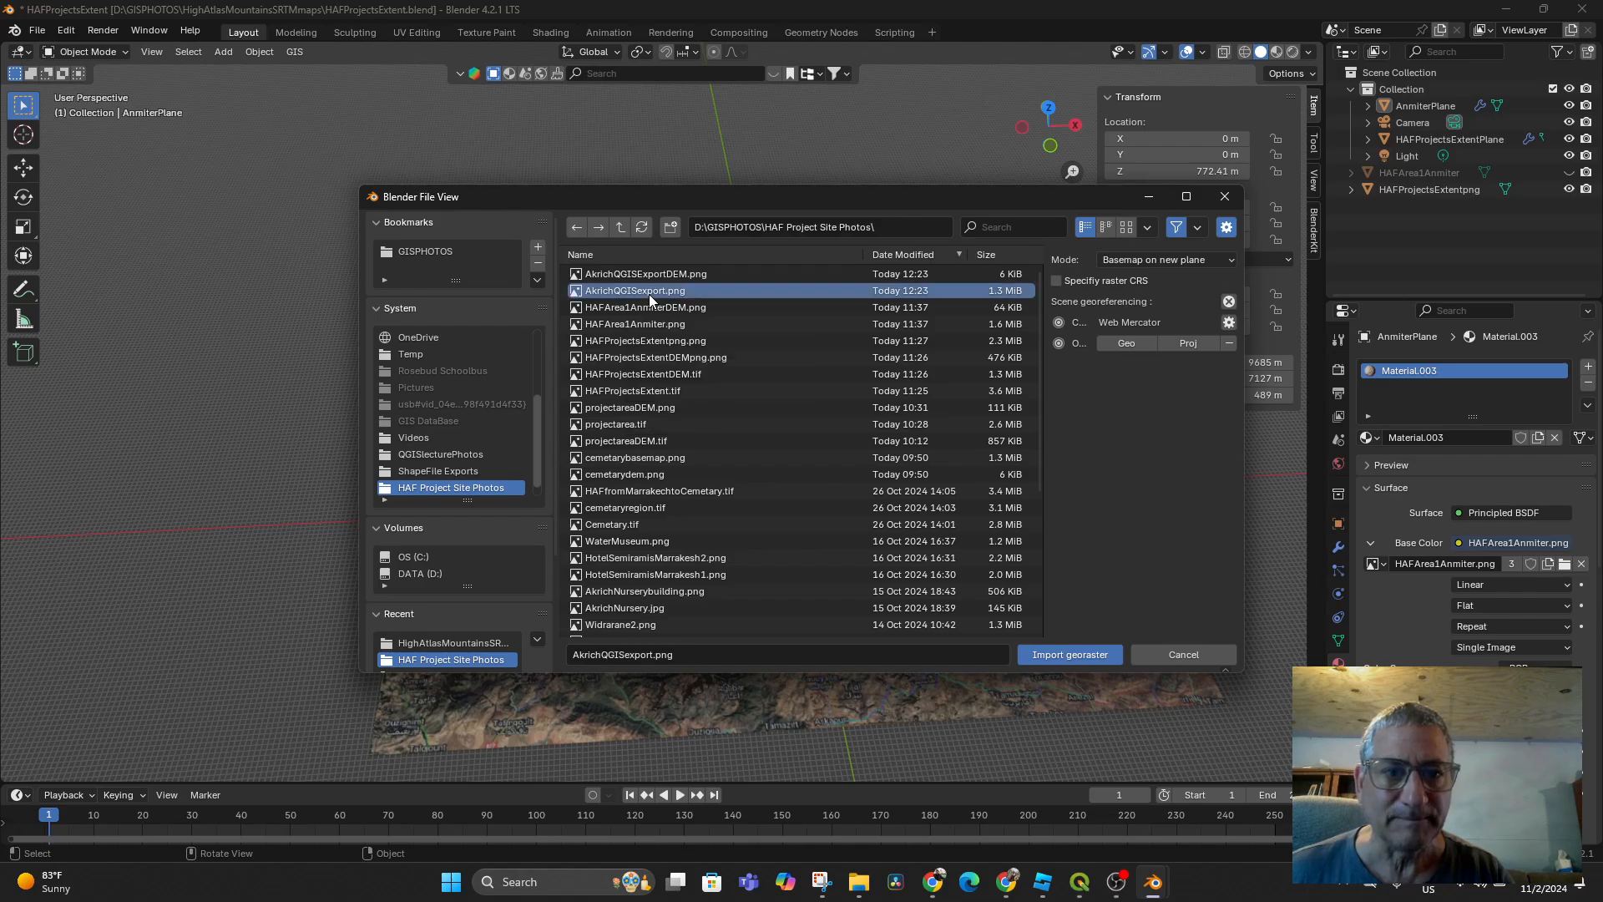
pyautogui.click(1062, 655)
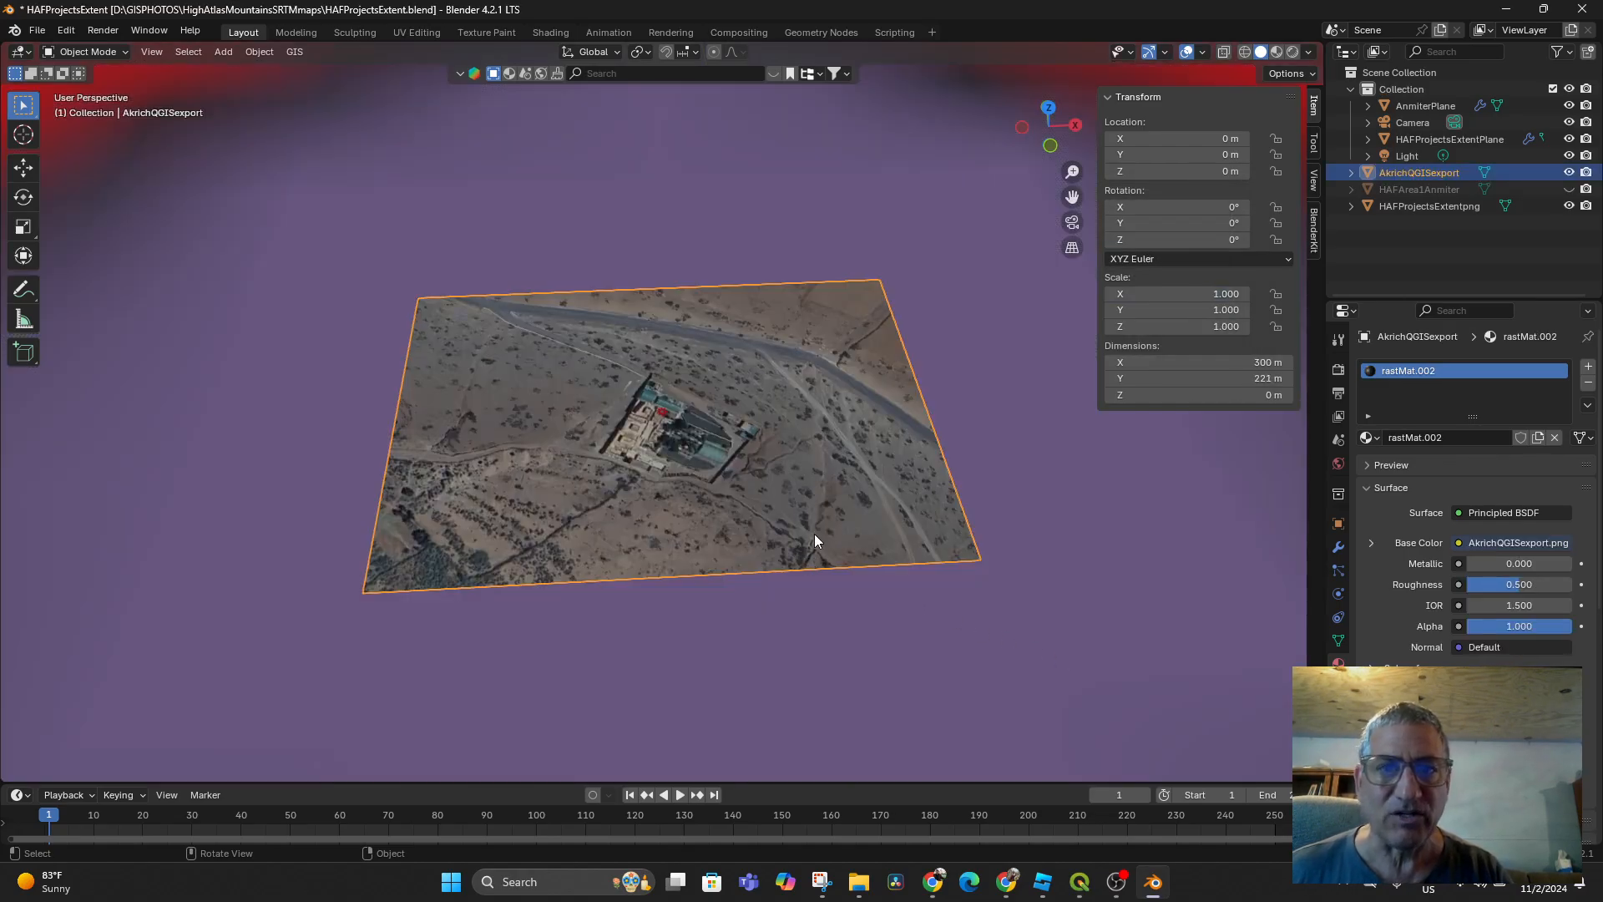
# Zoom and orbit around the imported plane on the terrain, then switch to top orthographic view
pyautogui.scroll(-15, 814, 534)
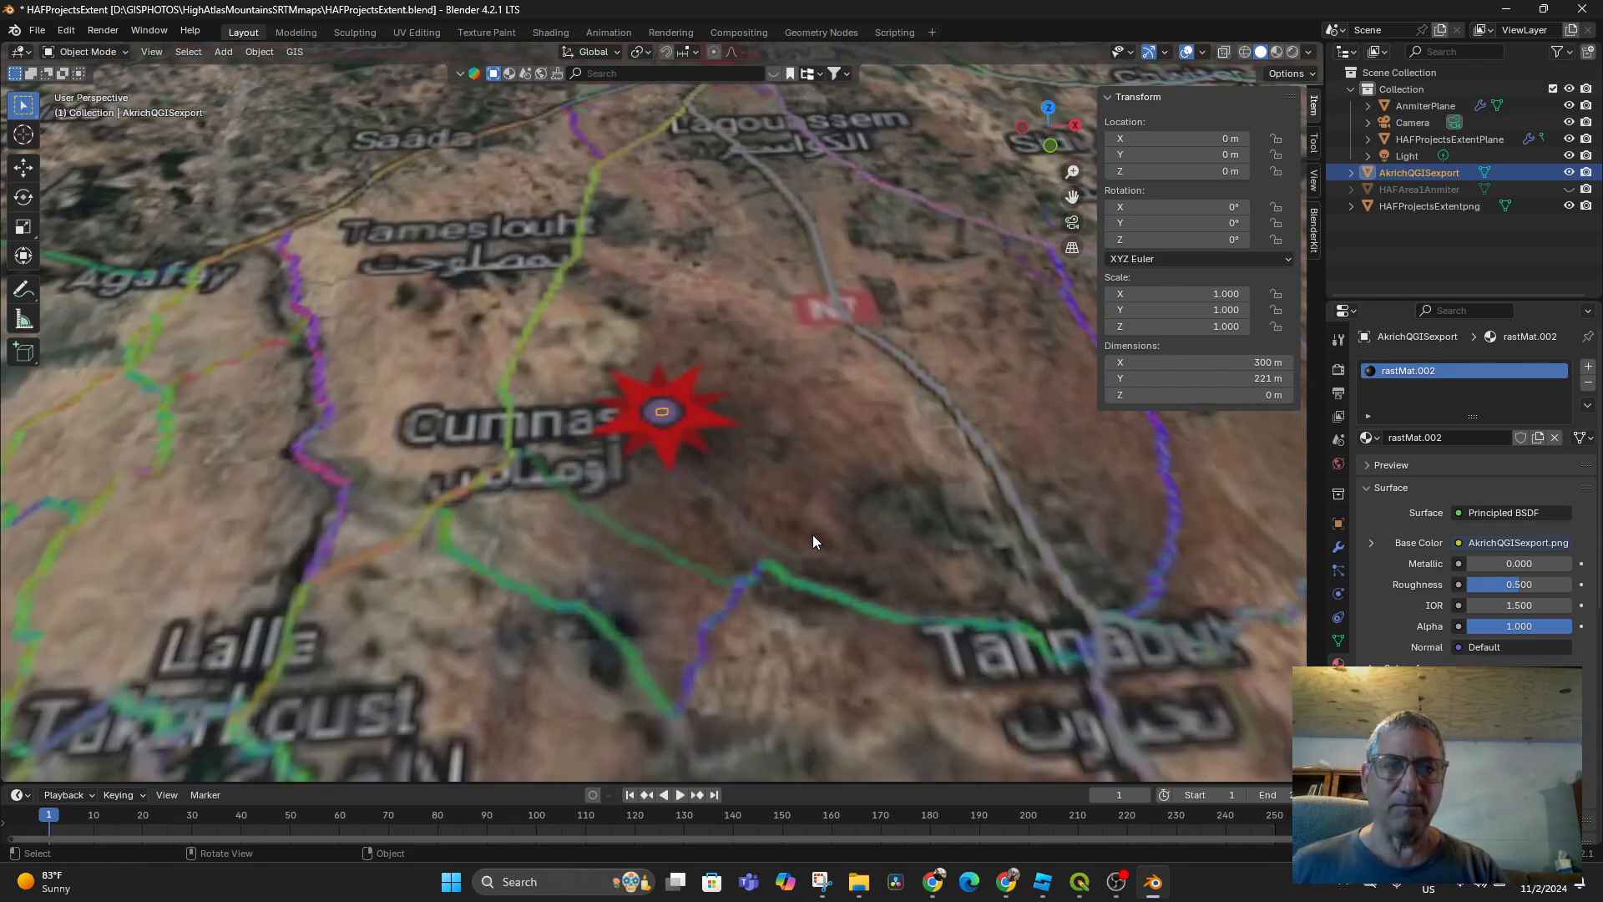
pyautogui.scroll(-4, 803, 564)
pyautogui.scroll(20, 803, 564)
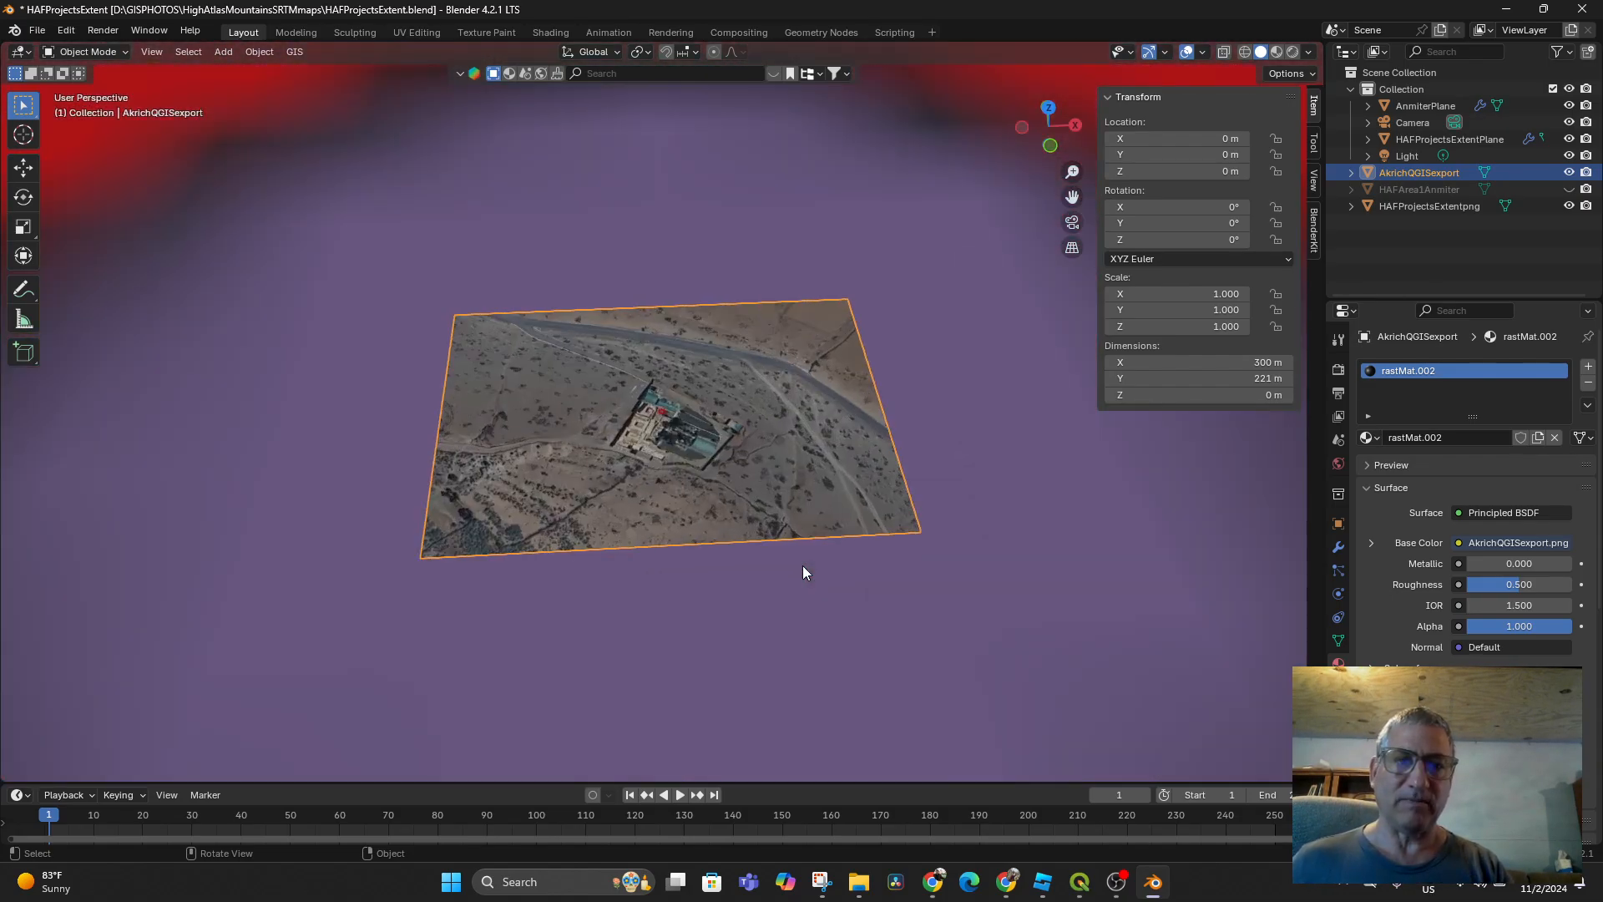
pyautogui.scroll(-1, 803, 565)
pyautogui.scroll(5, 804, 565)
pyautogui.scroll(-6, 803, 564)
pyautogui.scroll(5, 803, 564)
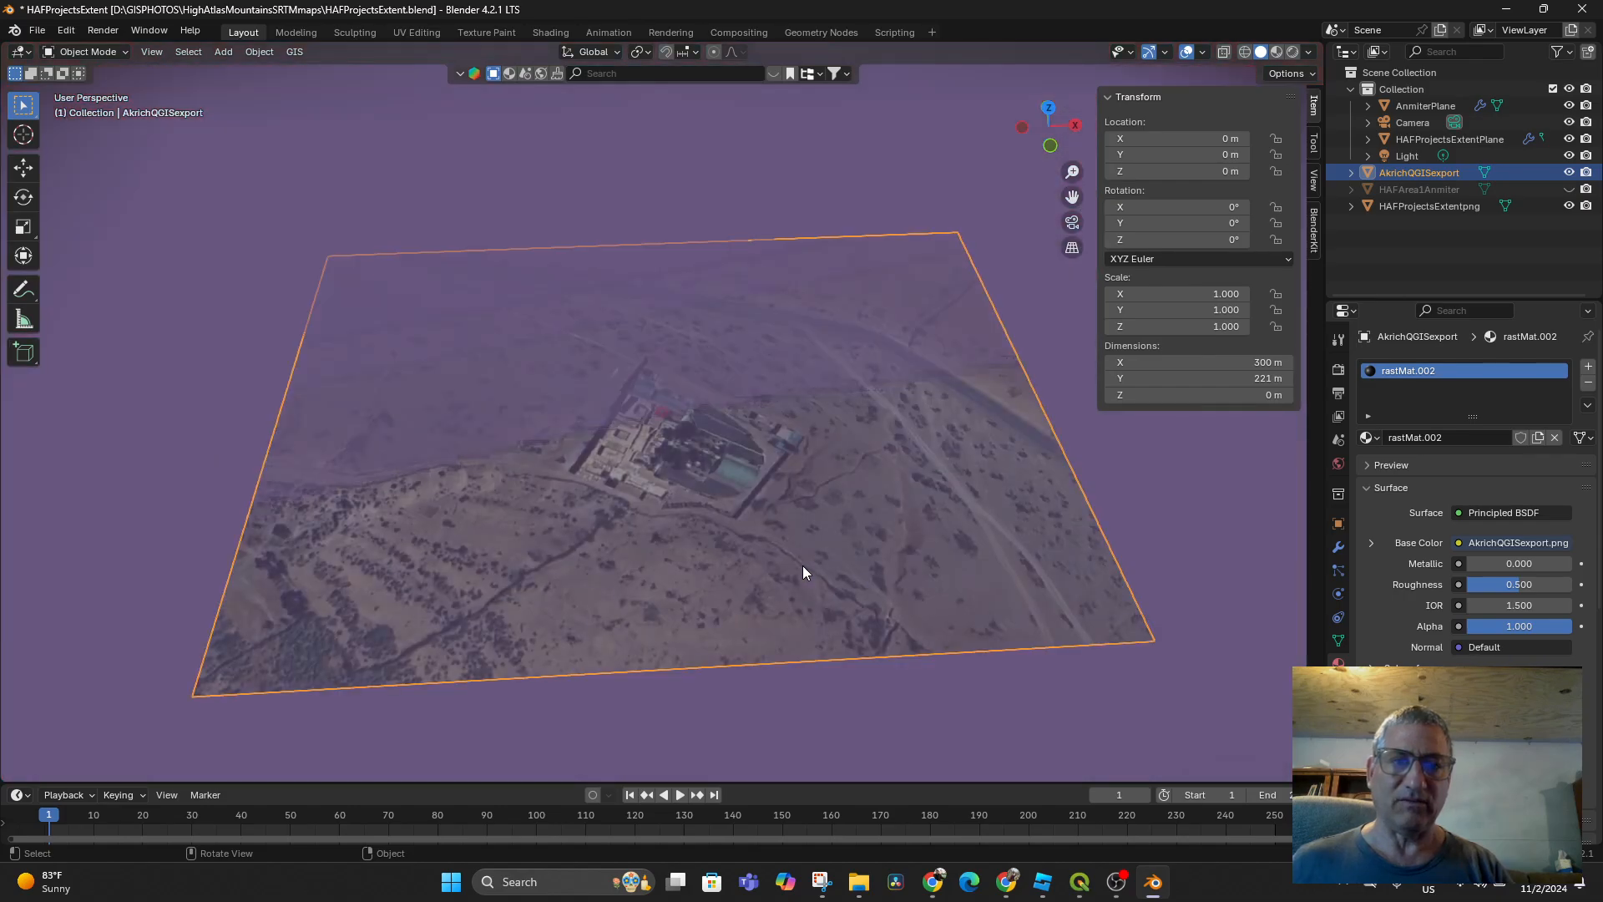
pyautogui.scroll(2, 803, 565)
pyautogui.scroll(-9, 803, 564)
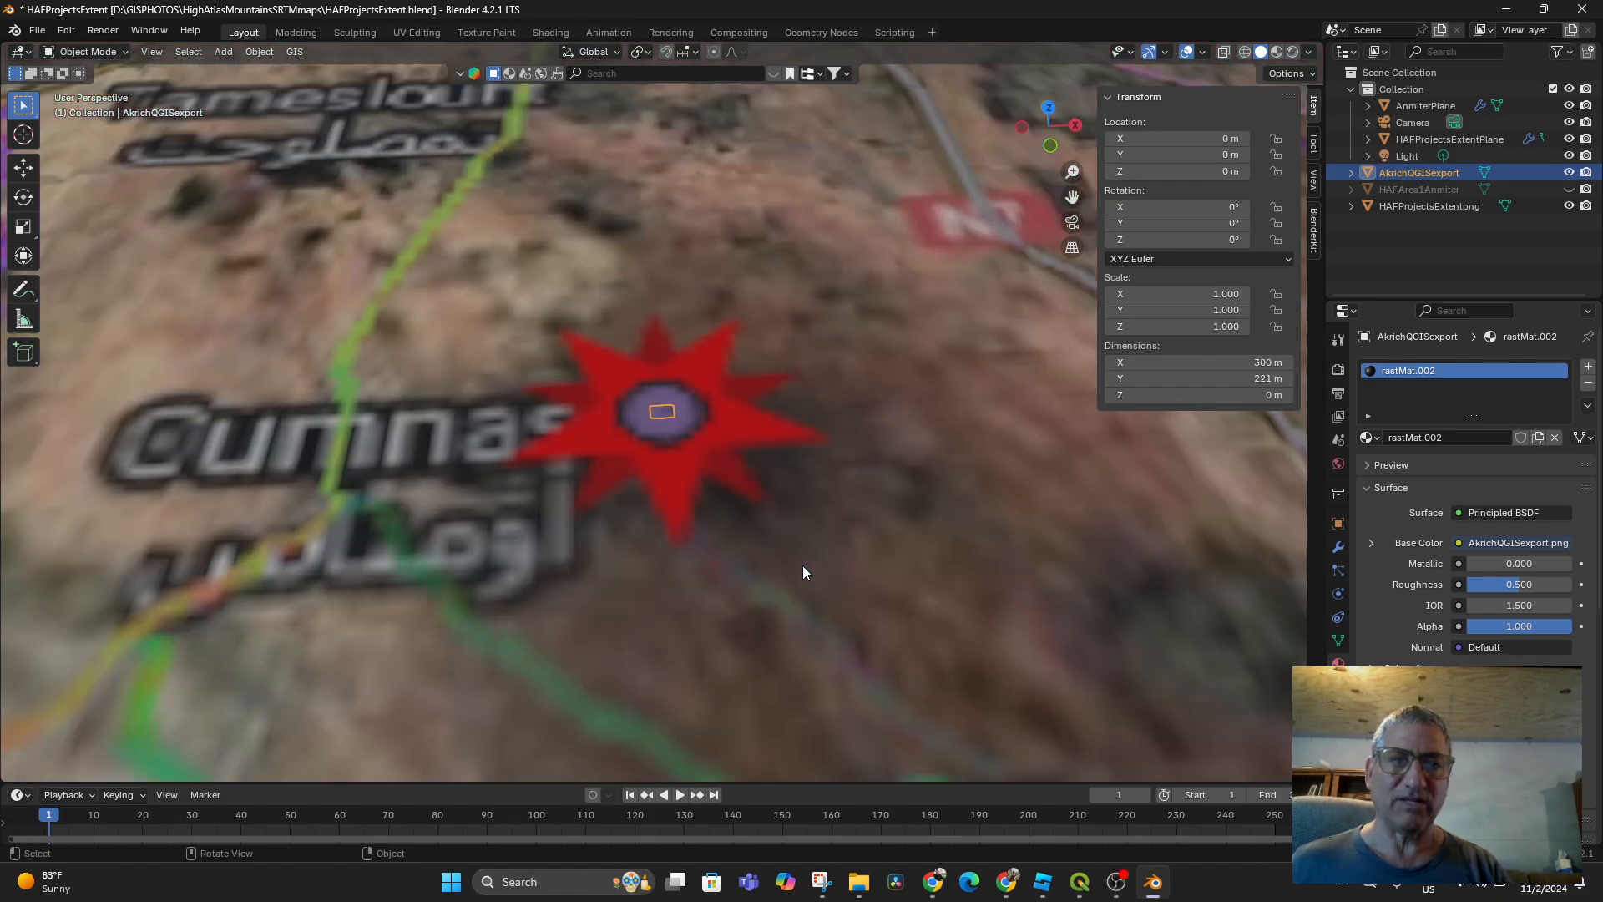
pyautogui.scroll(-1, 793, 562)
pyautogui.scroll(11, 768, 501)
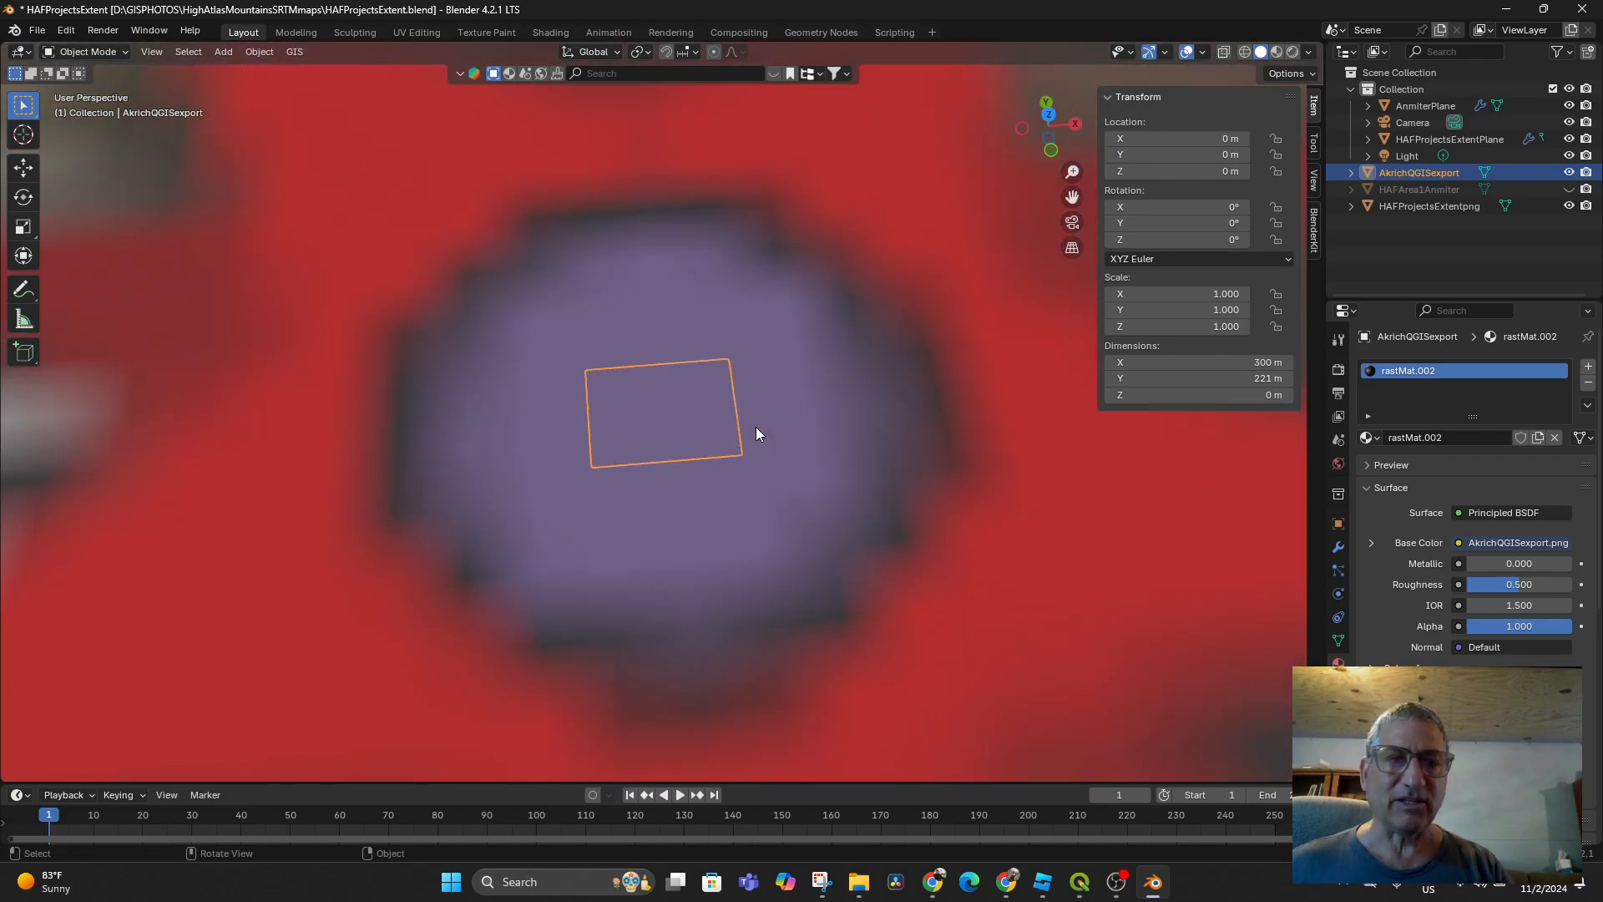
pyautogui.scroll(8, 756, 430)
pyautogui.scroll(-7, 756, 427)
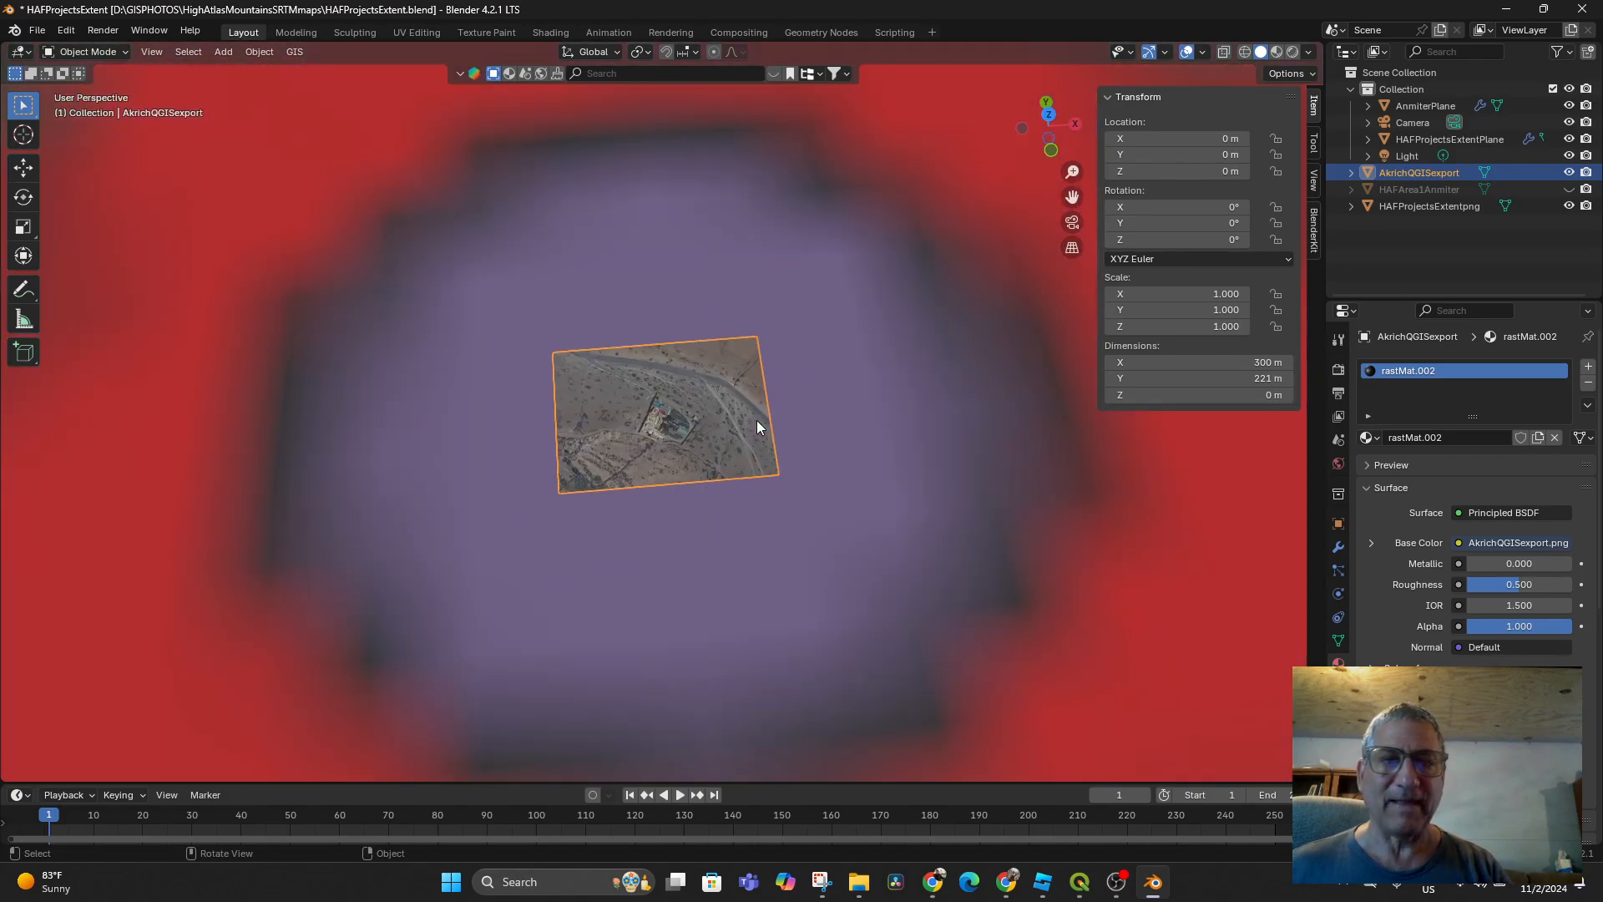
pyautogui.moveTo(756, 419); pyautogui.dragTo(772, 473, button='middle')
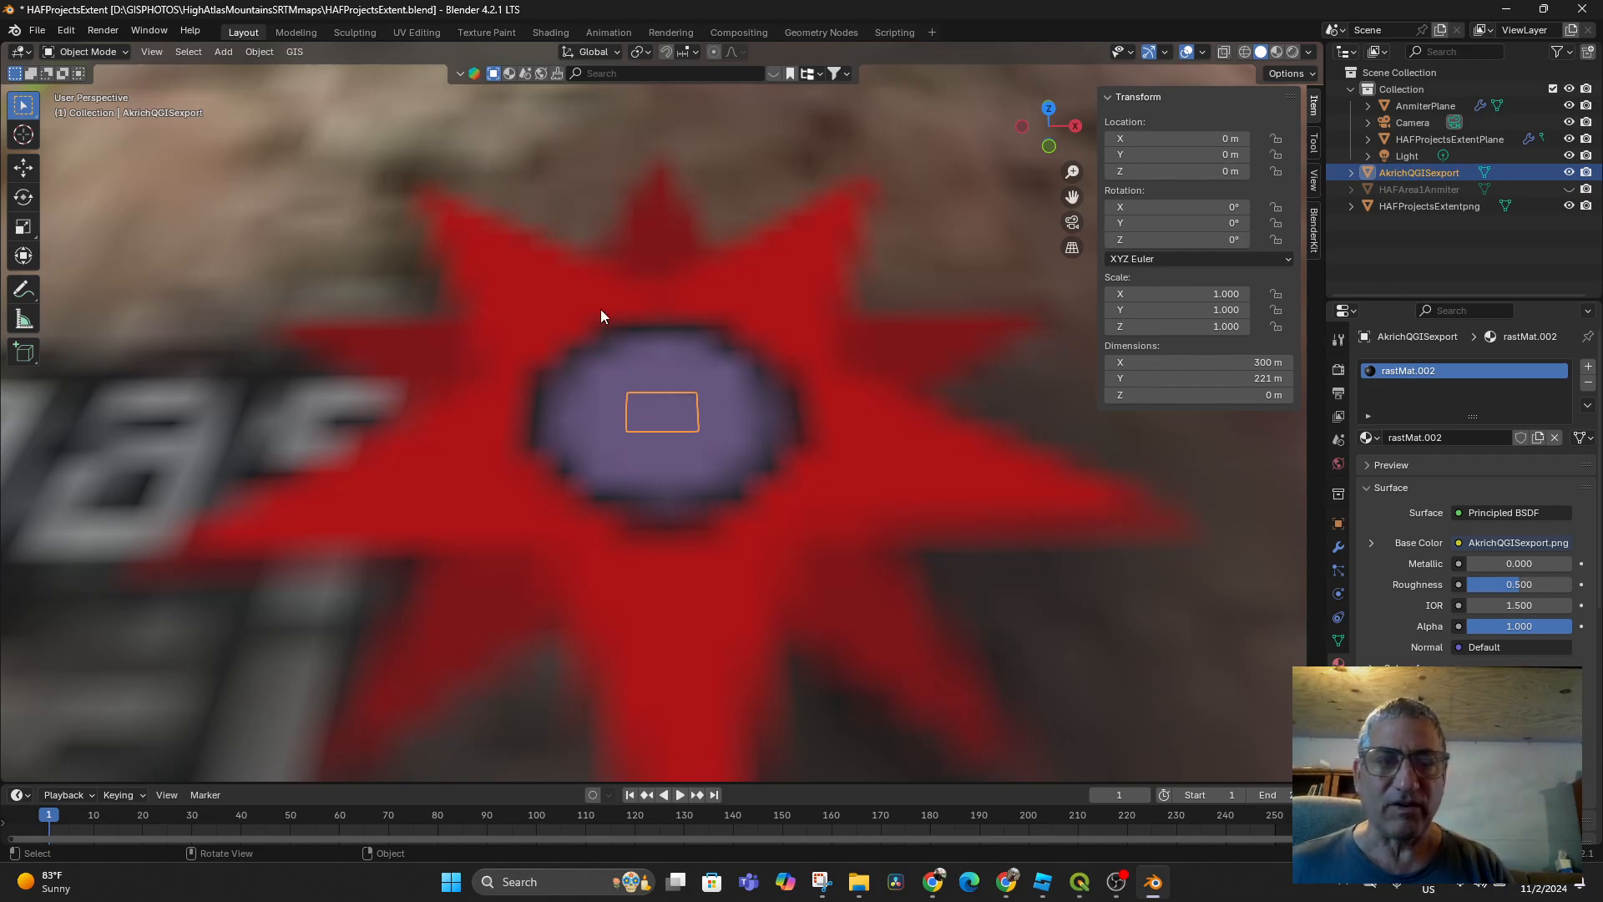
pyautogui.moveTo(829, 428); pyautogui.dragTo(877, 361, button='middle')
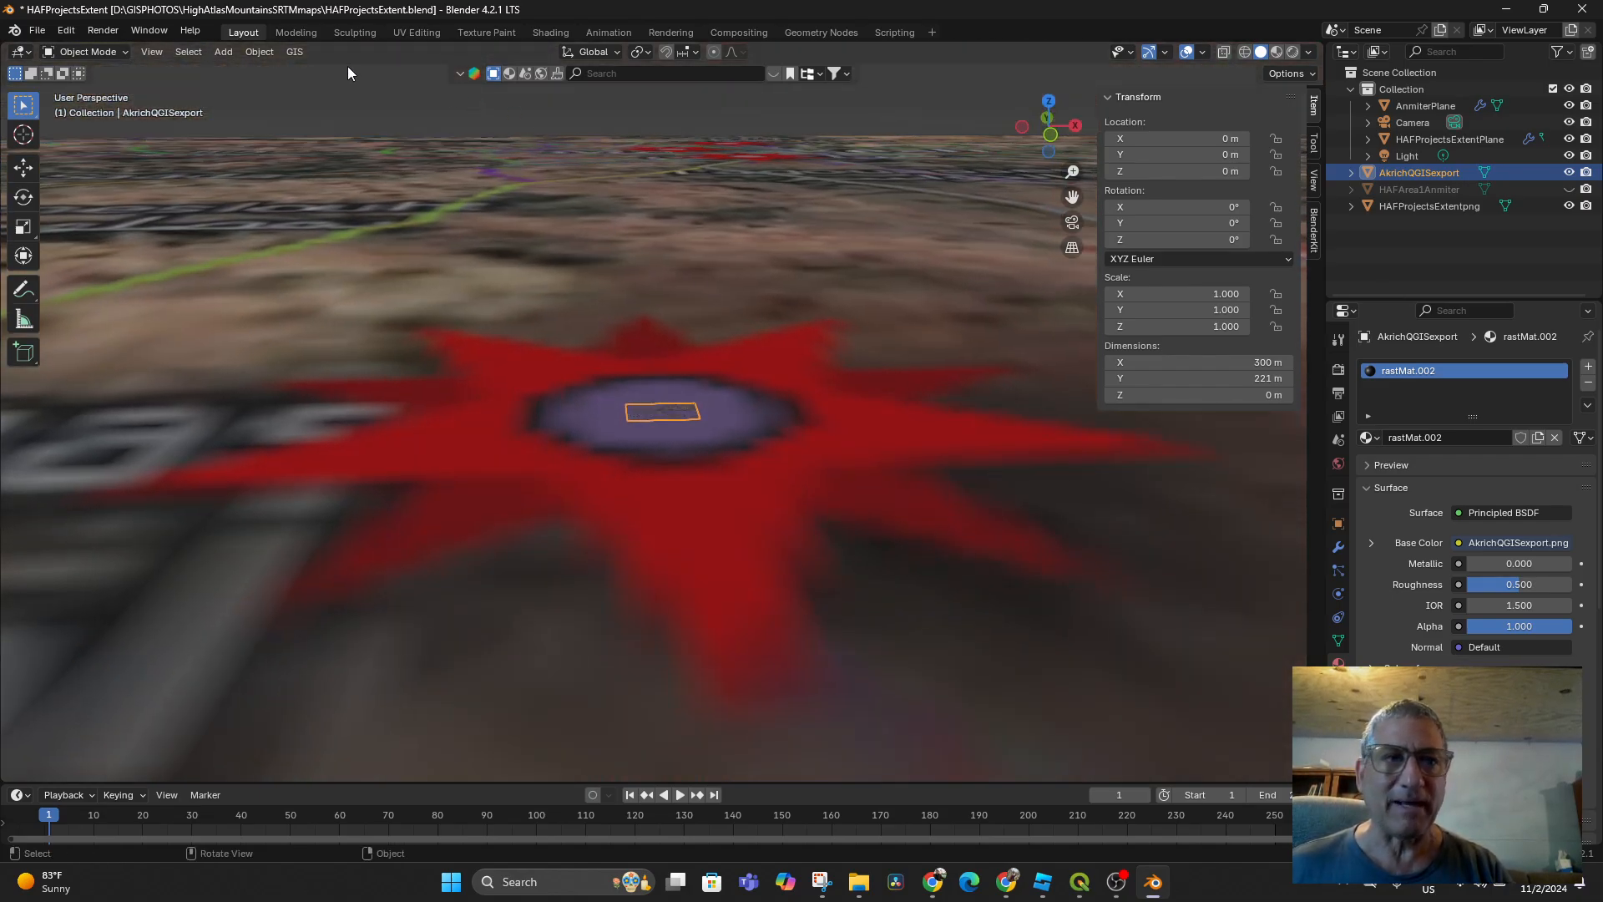
pyautogui.press('KP_7')
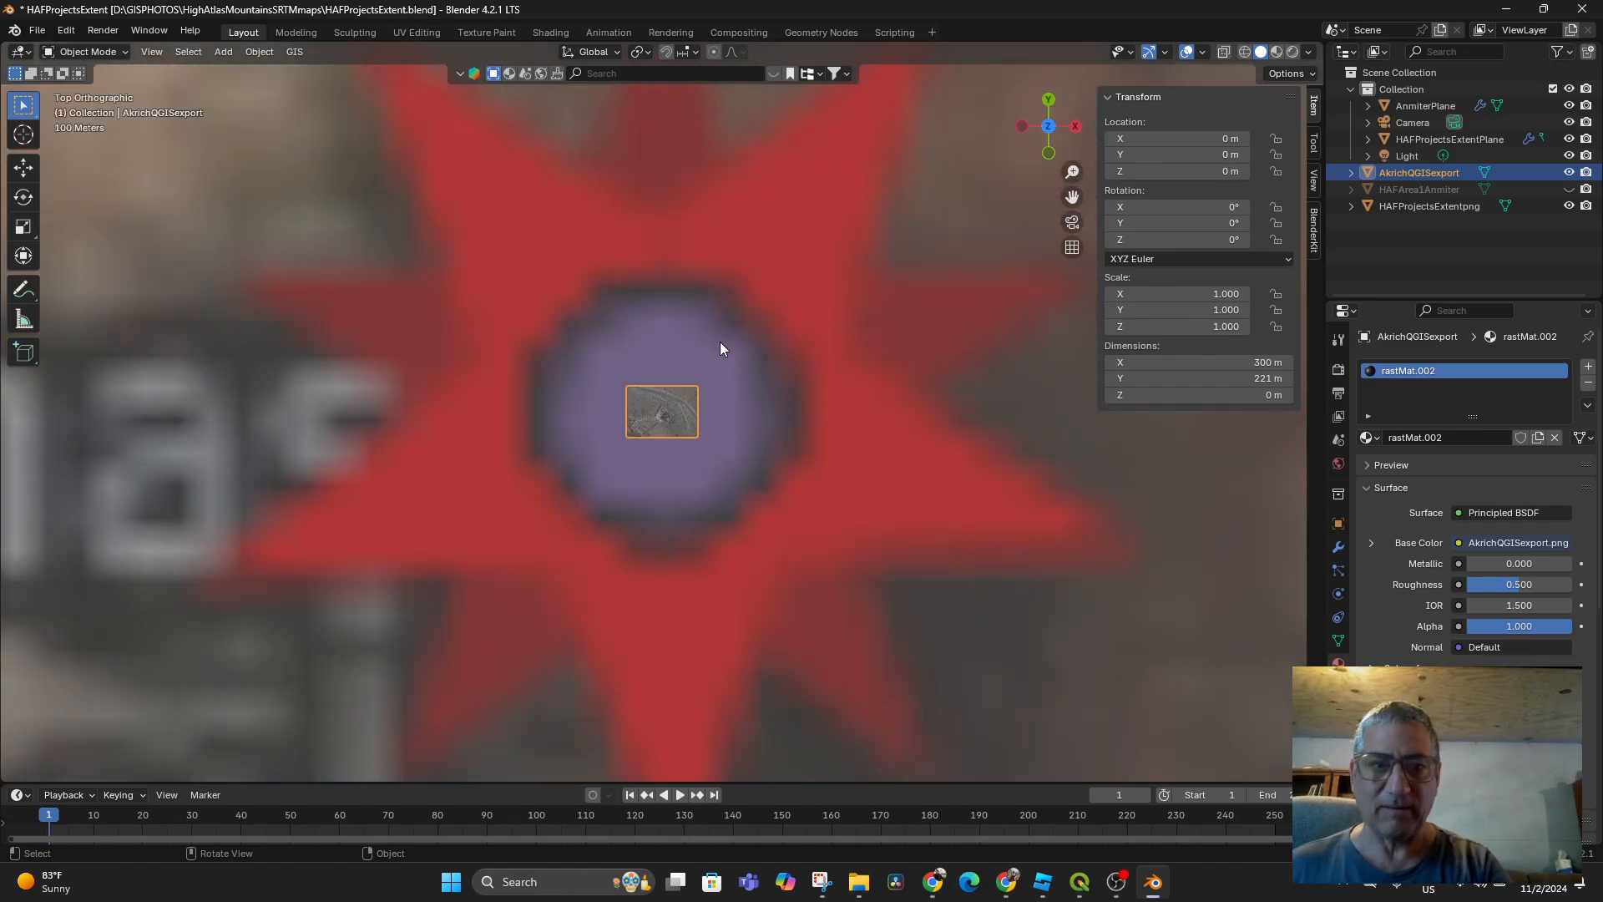
# Add a mesh plane and rename it AkrichNurseryPlane
pyautogui.click(226, 52)
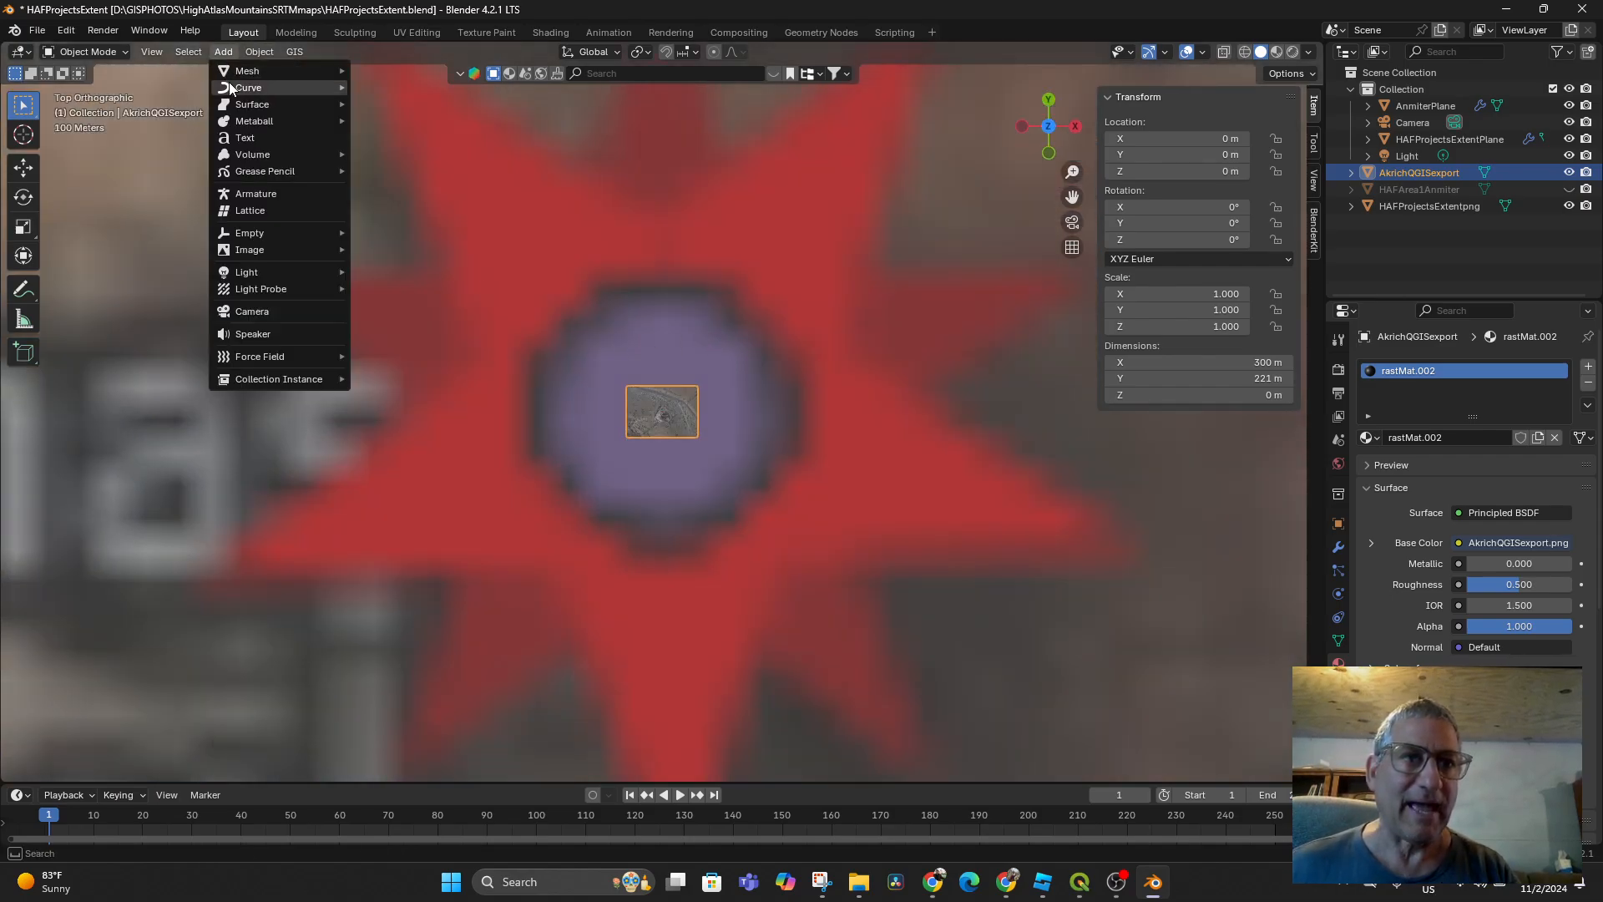
pyautogui.moveTo(246, 72)
pyautogui.click(390, 70)
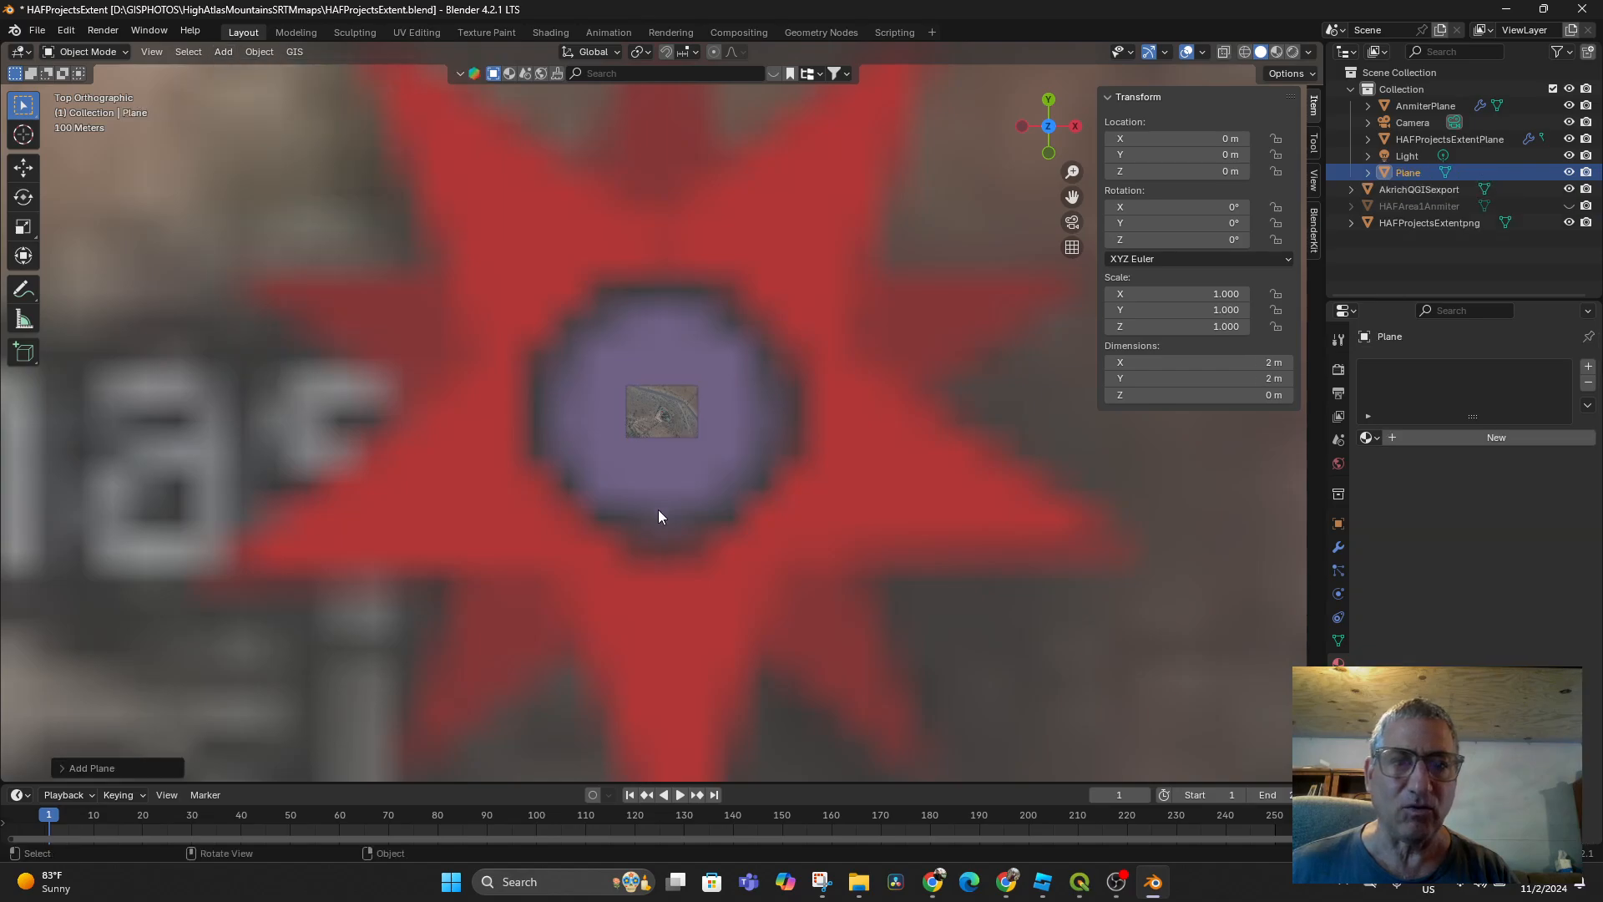
pyautogui.doubleClick(1424, 173)
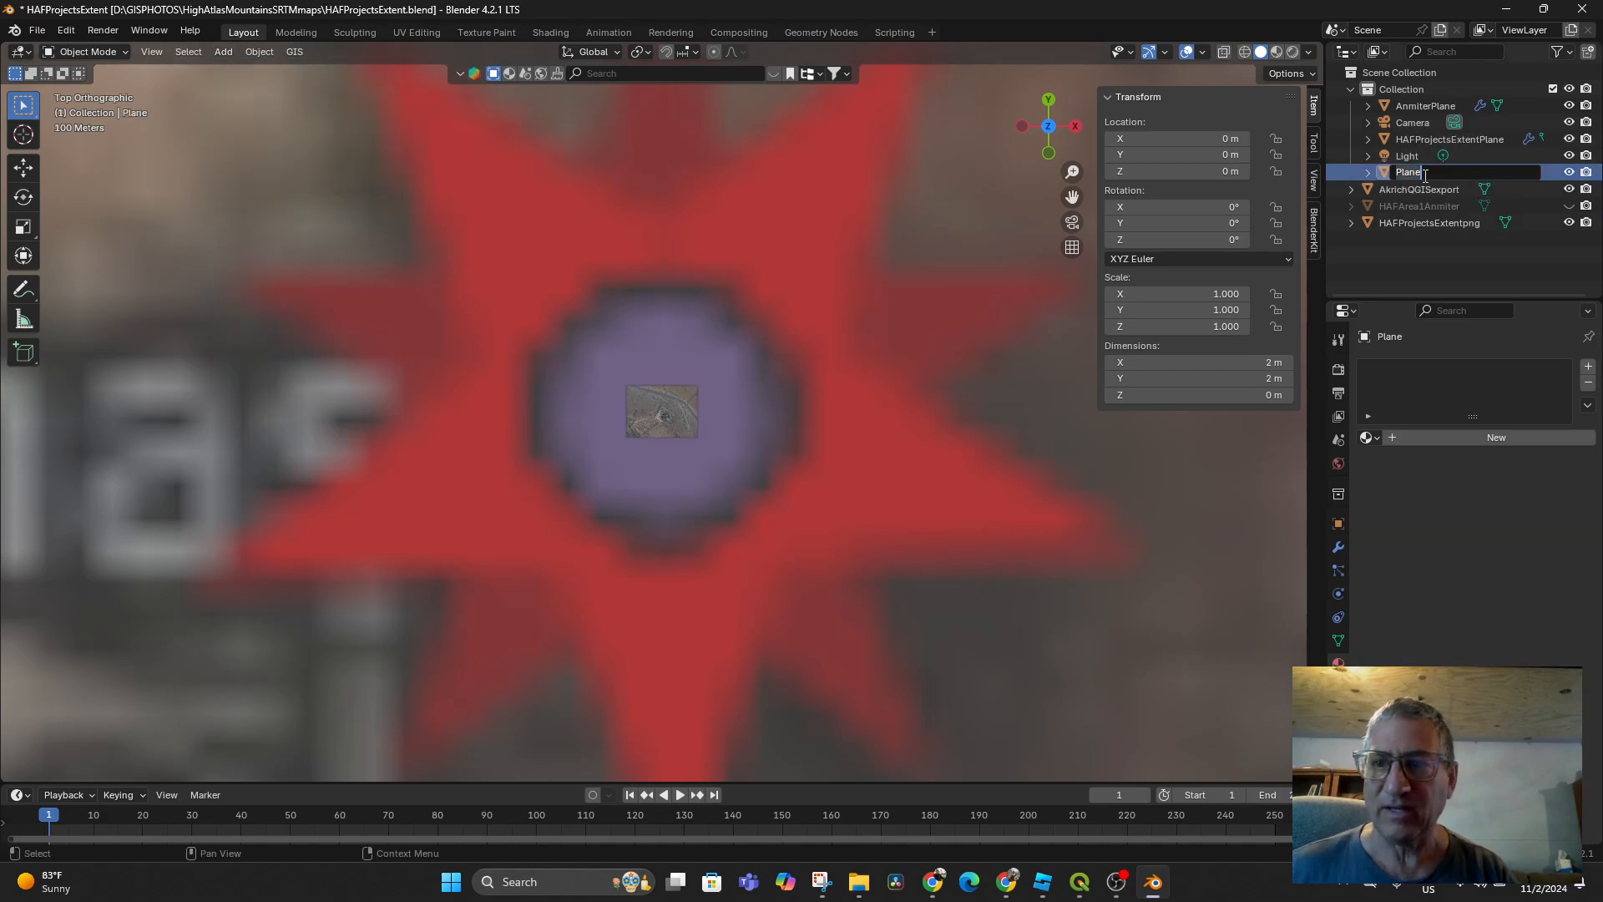
pyautogui.write('A')
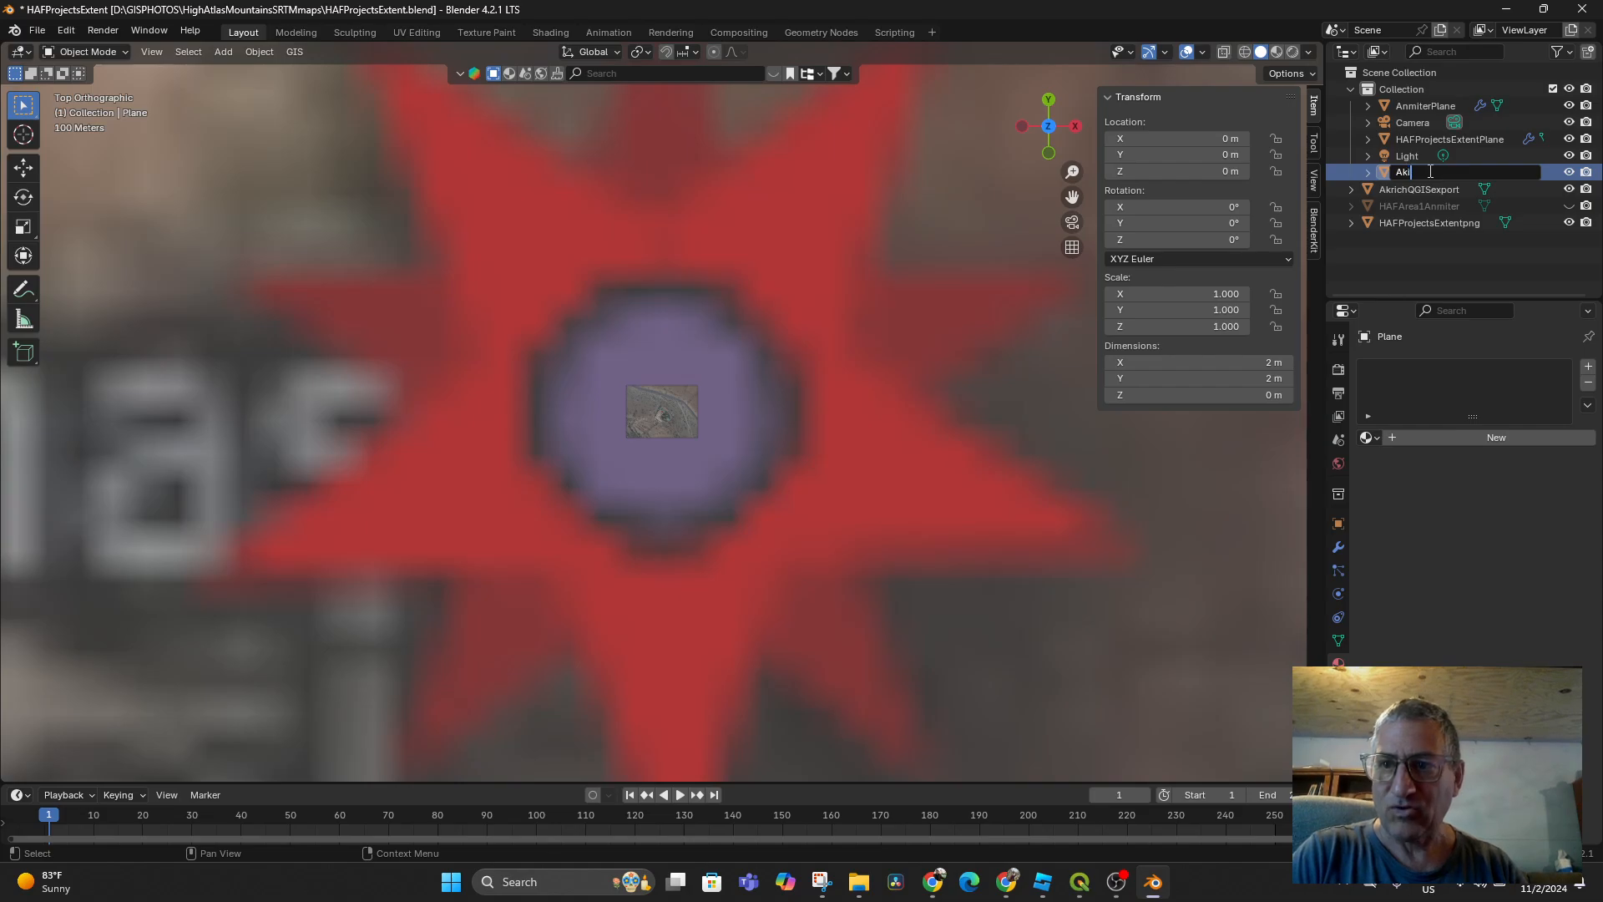
pyautogui.write('krichNar')
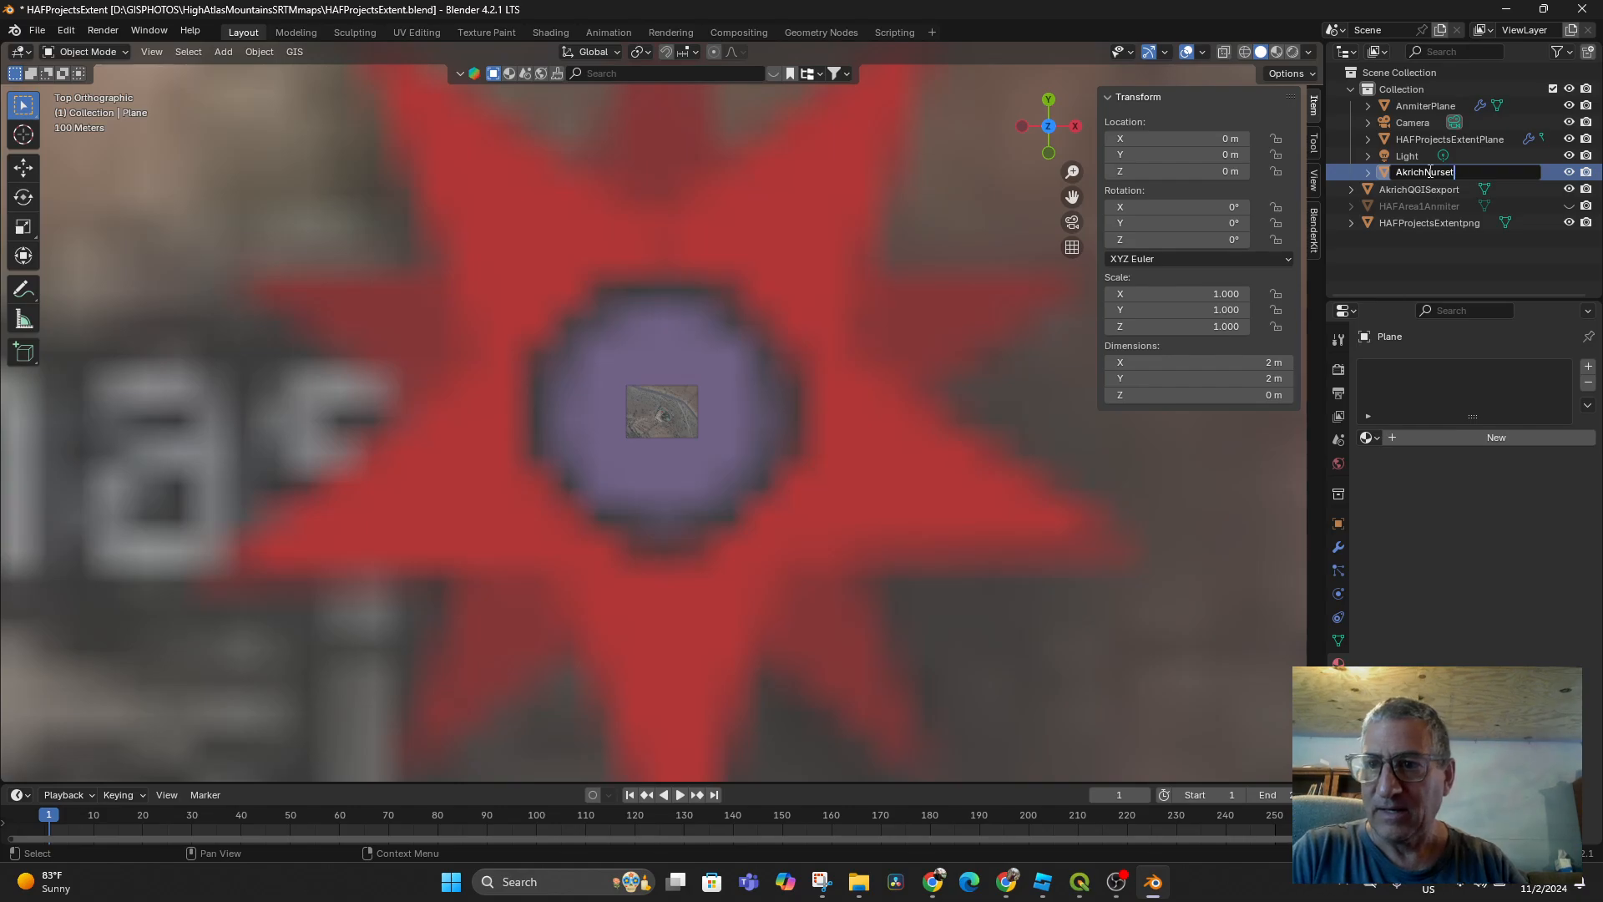
pyautogui.write('seryPlane')
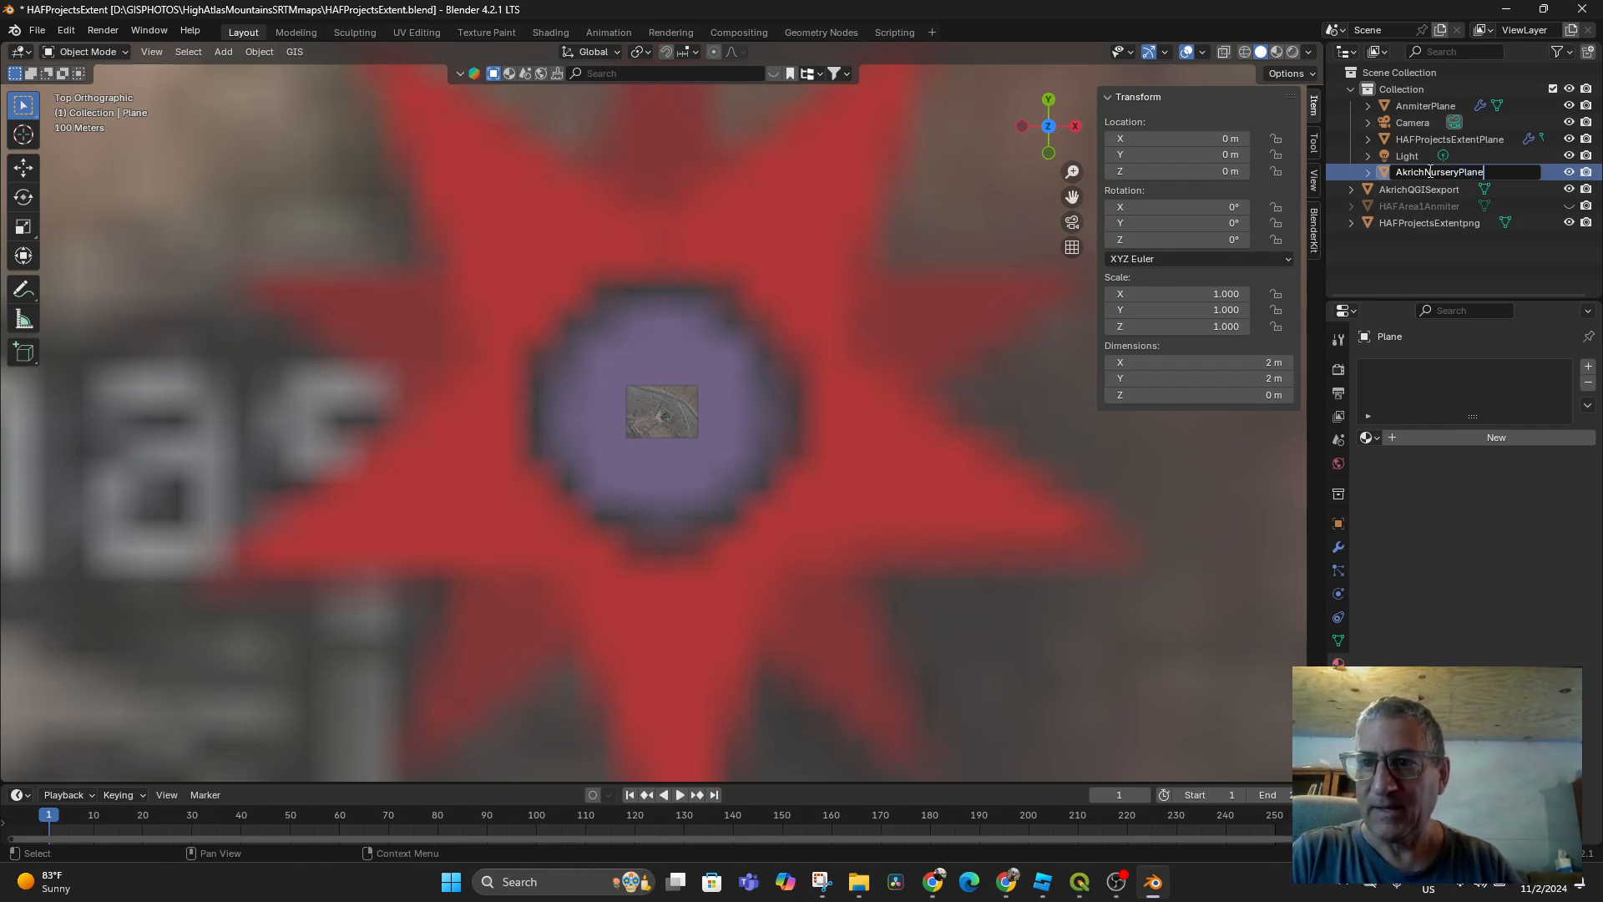
pyautogui.press('Return')
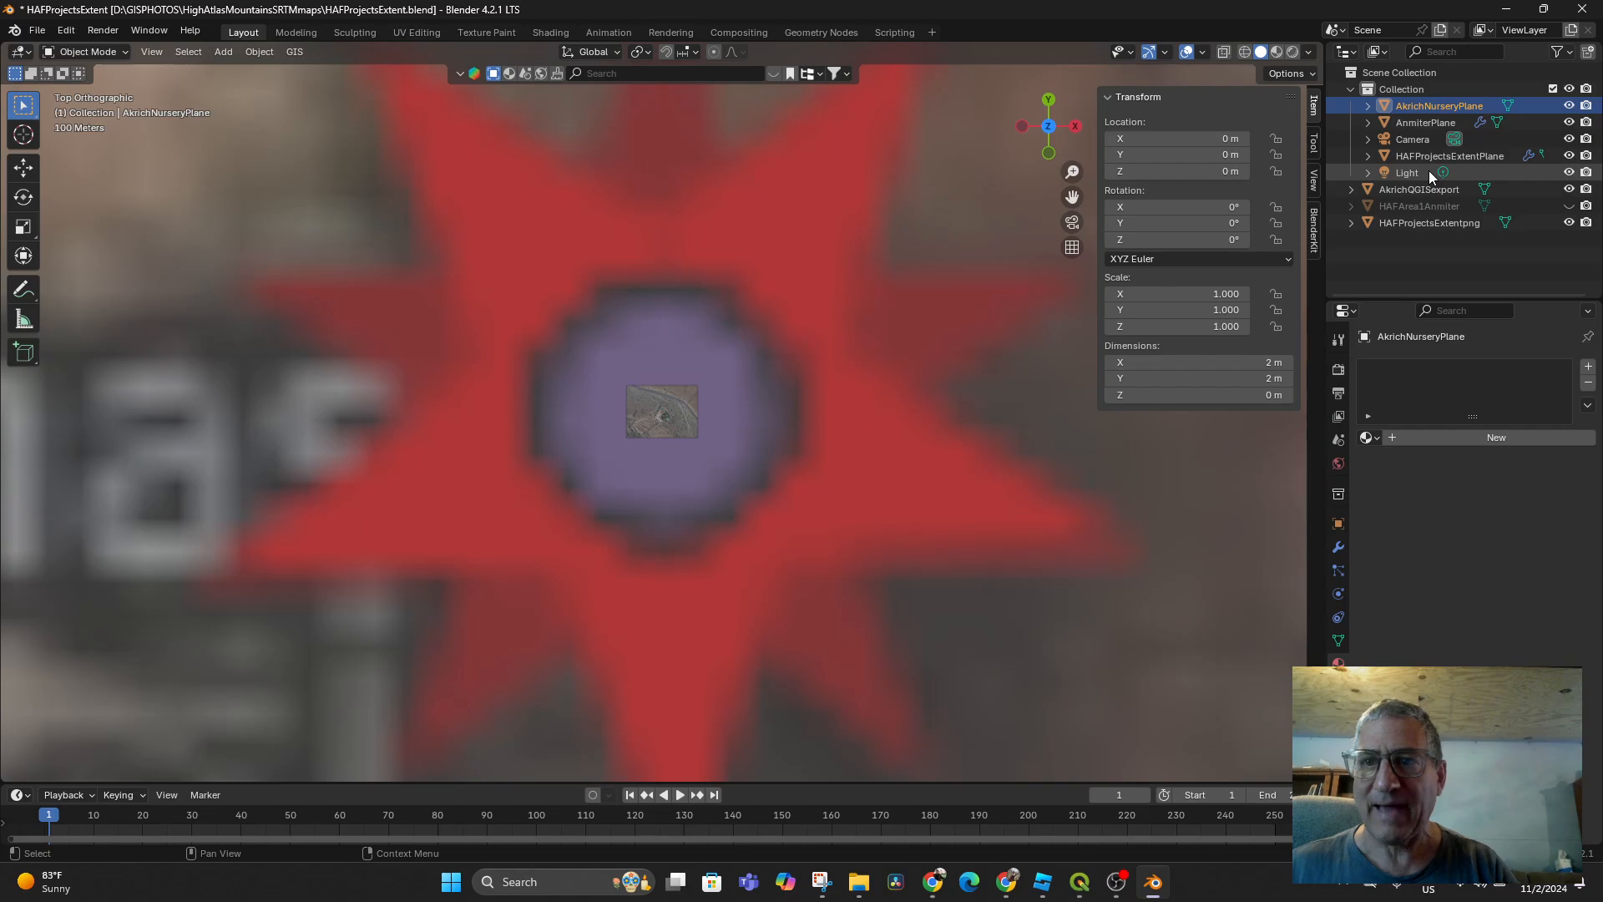
# Select the HAFProjectsExtentpng image plane in the viewport
pyautogui.scroll(-4, 840, 382)
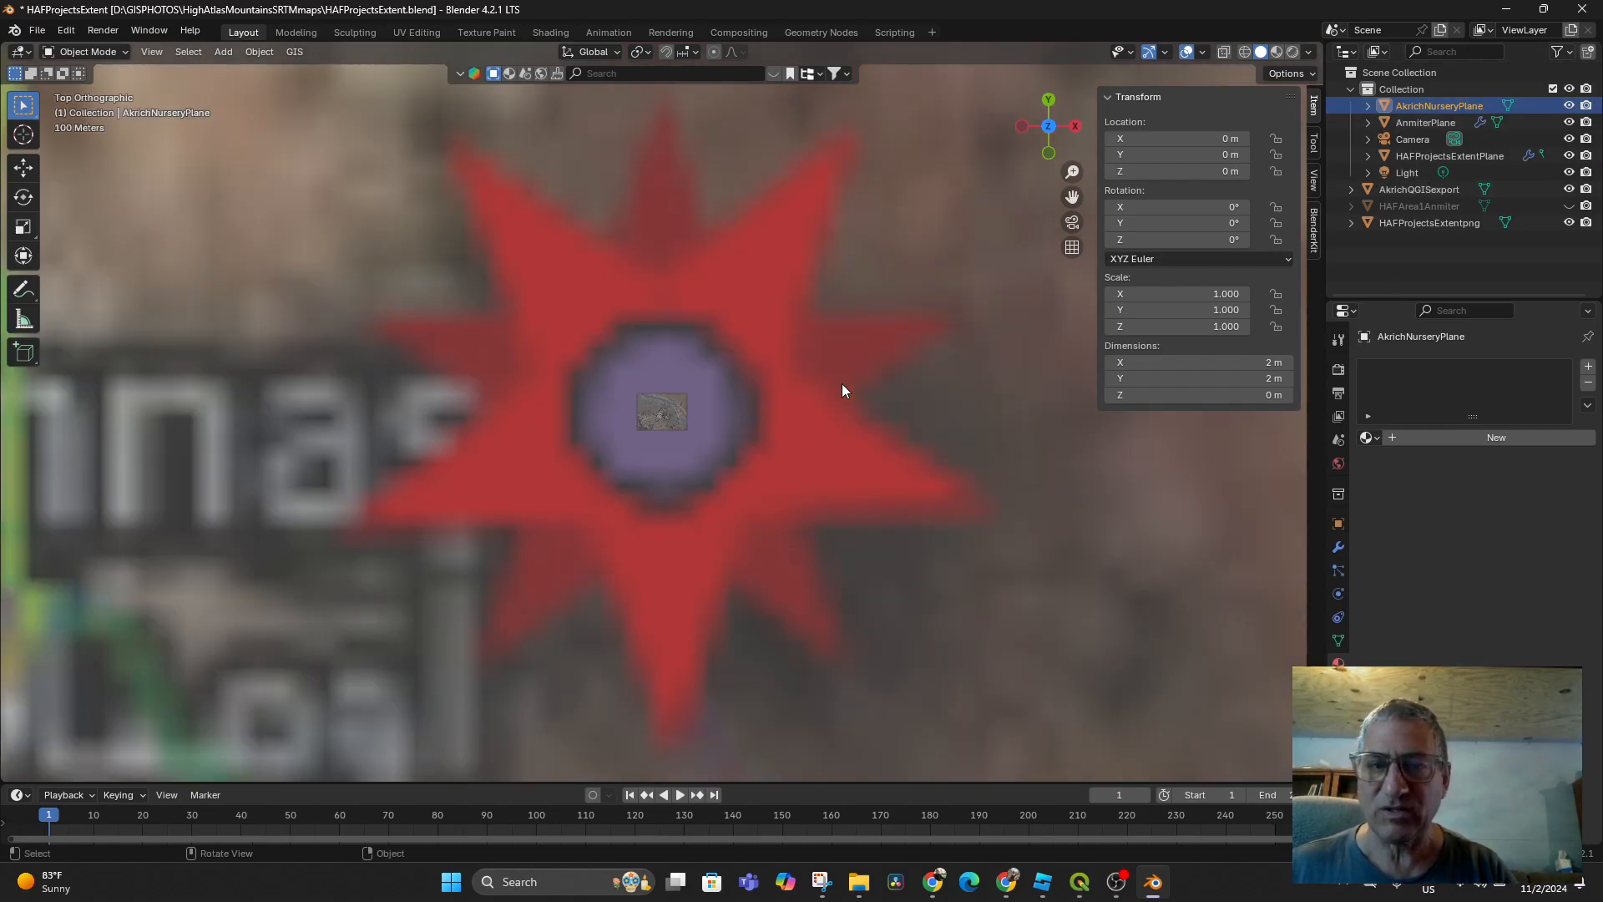
pyautogui.scroll(3, 671, 407)
pyautogui.click(667, 411)
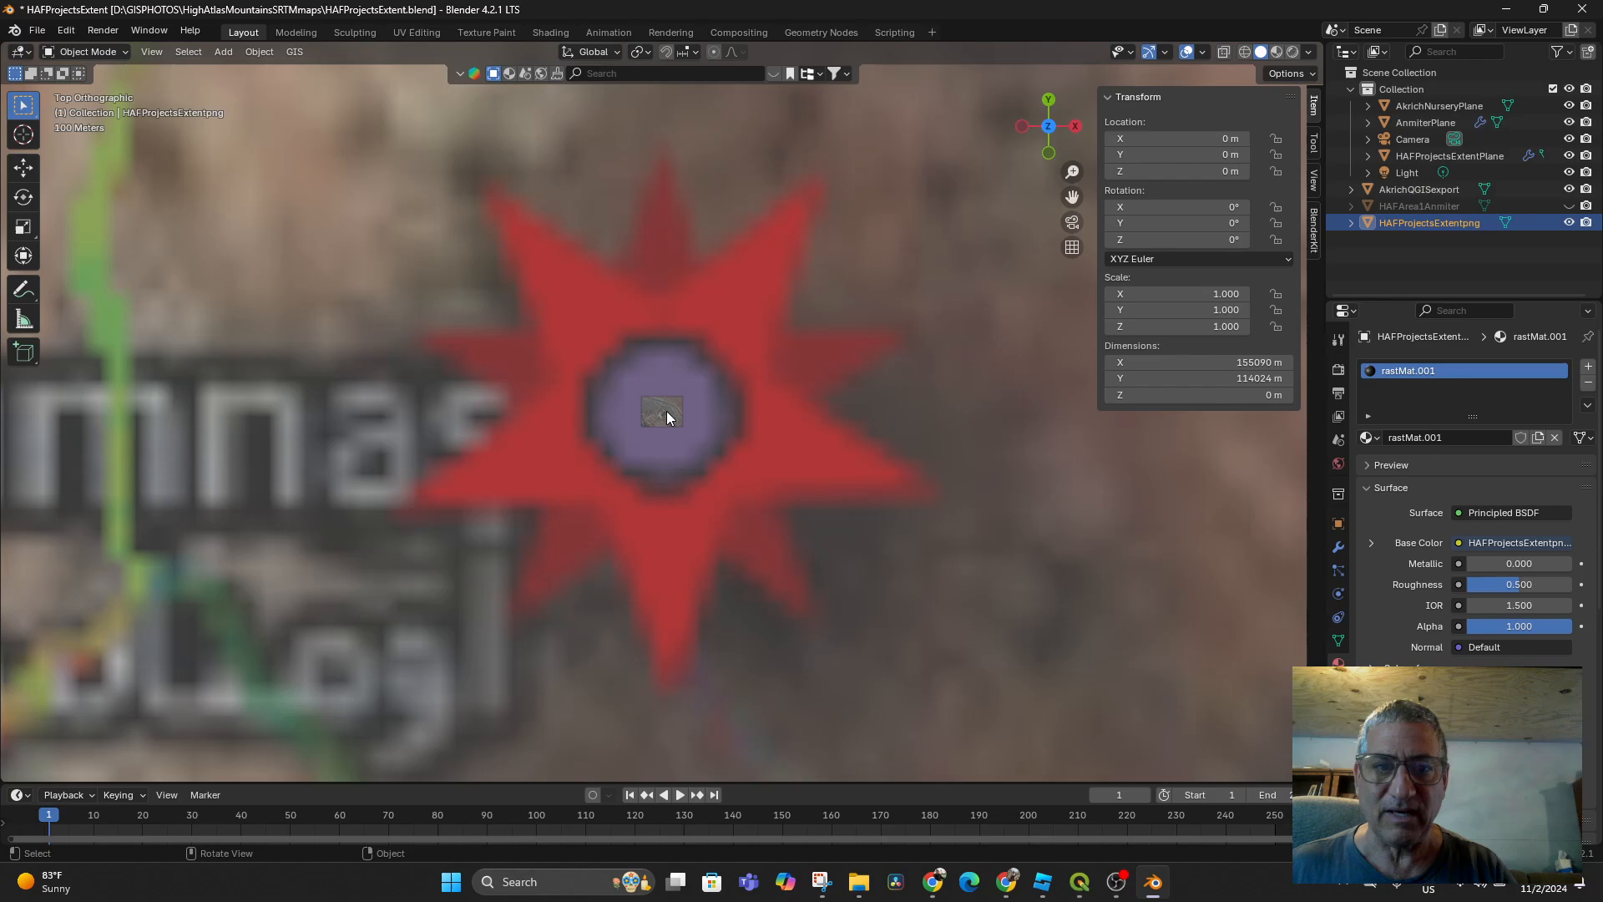
pyautogui.scroll(4, 667, 411)
pyautogui.scroll(2, 708, 390)
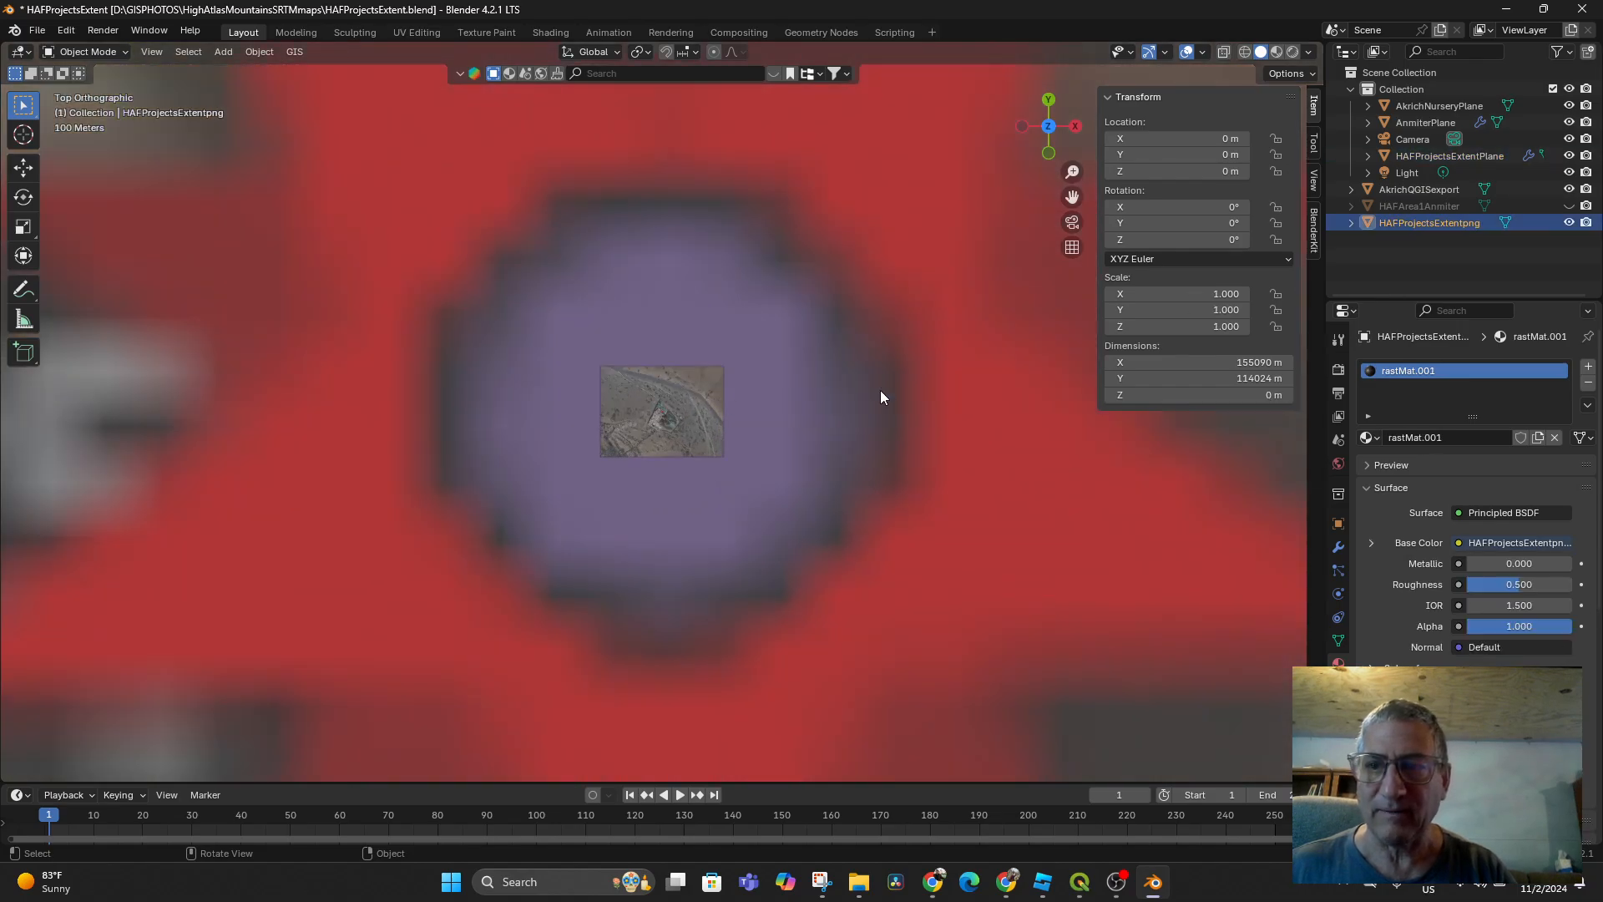
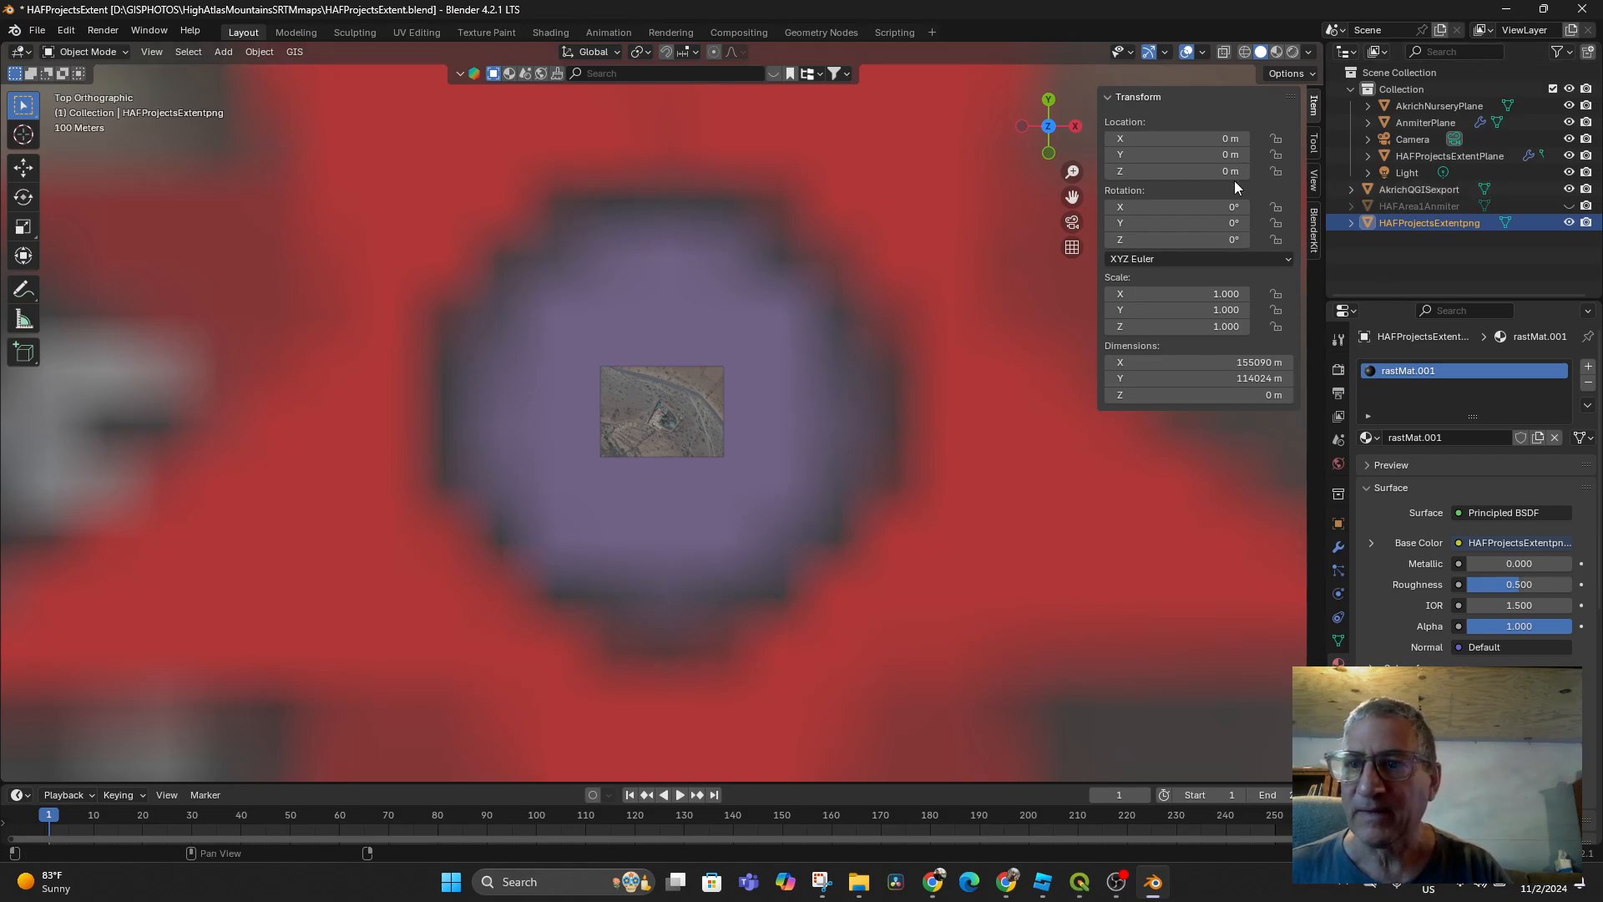
# Toggle HAFArea1Anmiter and HAFProjectsExtentpng visibility to compare, then select the 300 × 221 m AkrichQGISexport plane
pyautogui.click(1568, 207)
pyautogui.click(1568, 207)
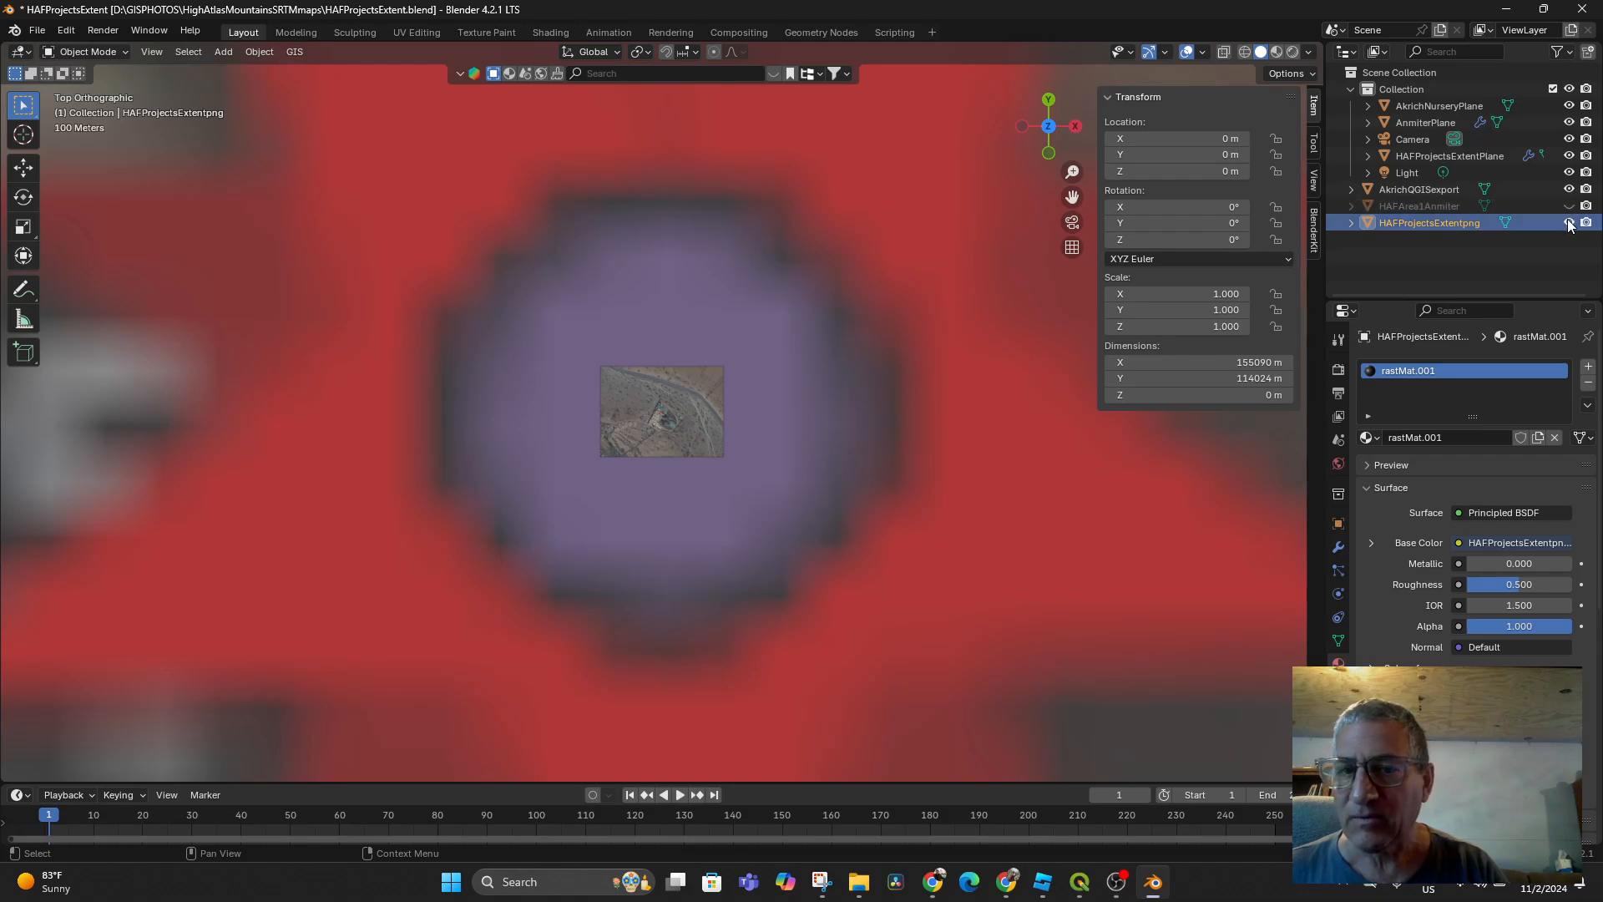
pyautogui.click(1568, 223)
pyautogui.click(1568, 223)
pyautogui.click(1568, 223)
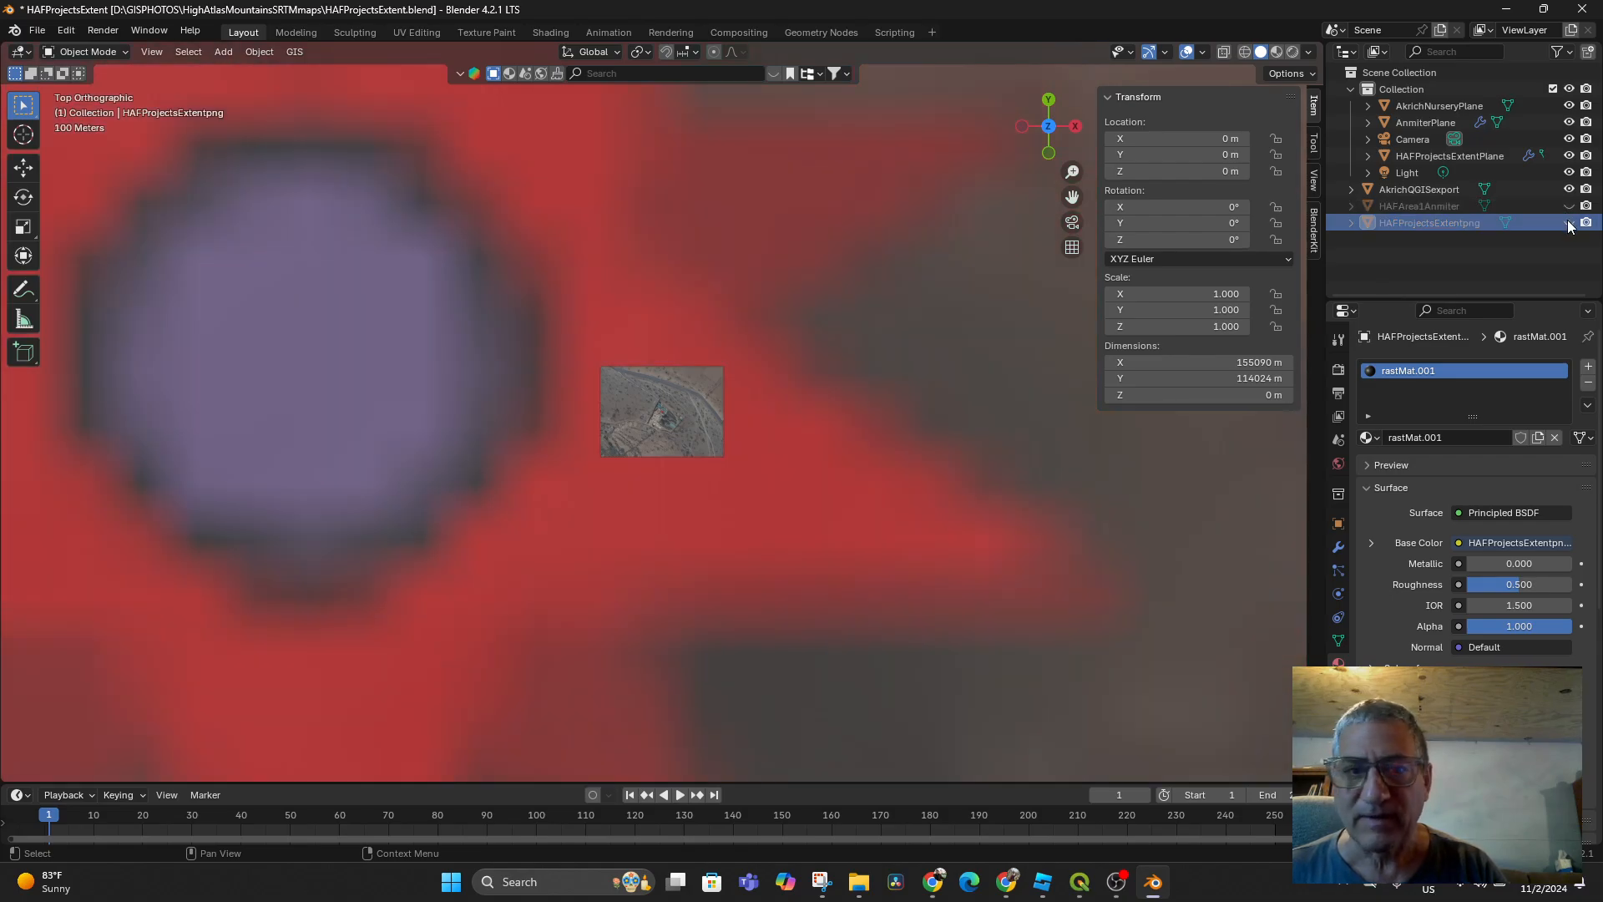
pyautogui.click(1568, 223)
pyautogui.click(1568, 223)
pyautogui.click(1568, 223)
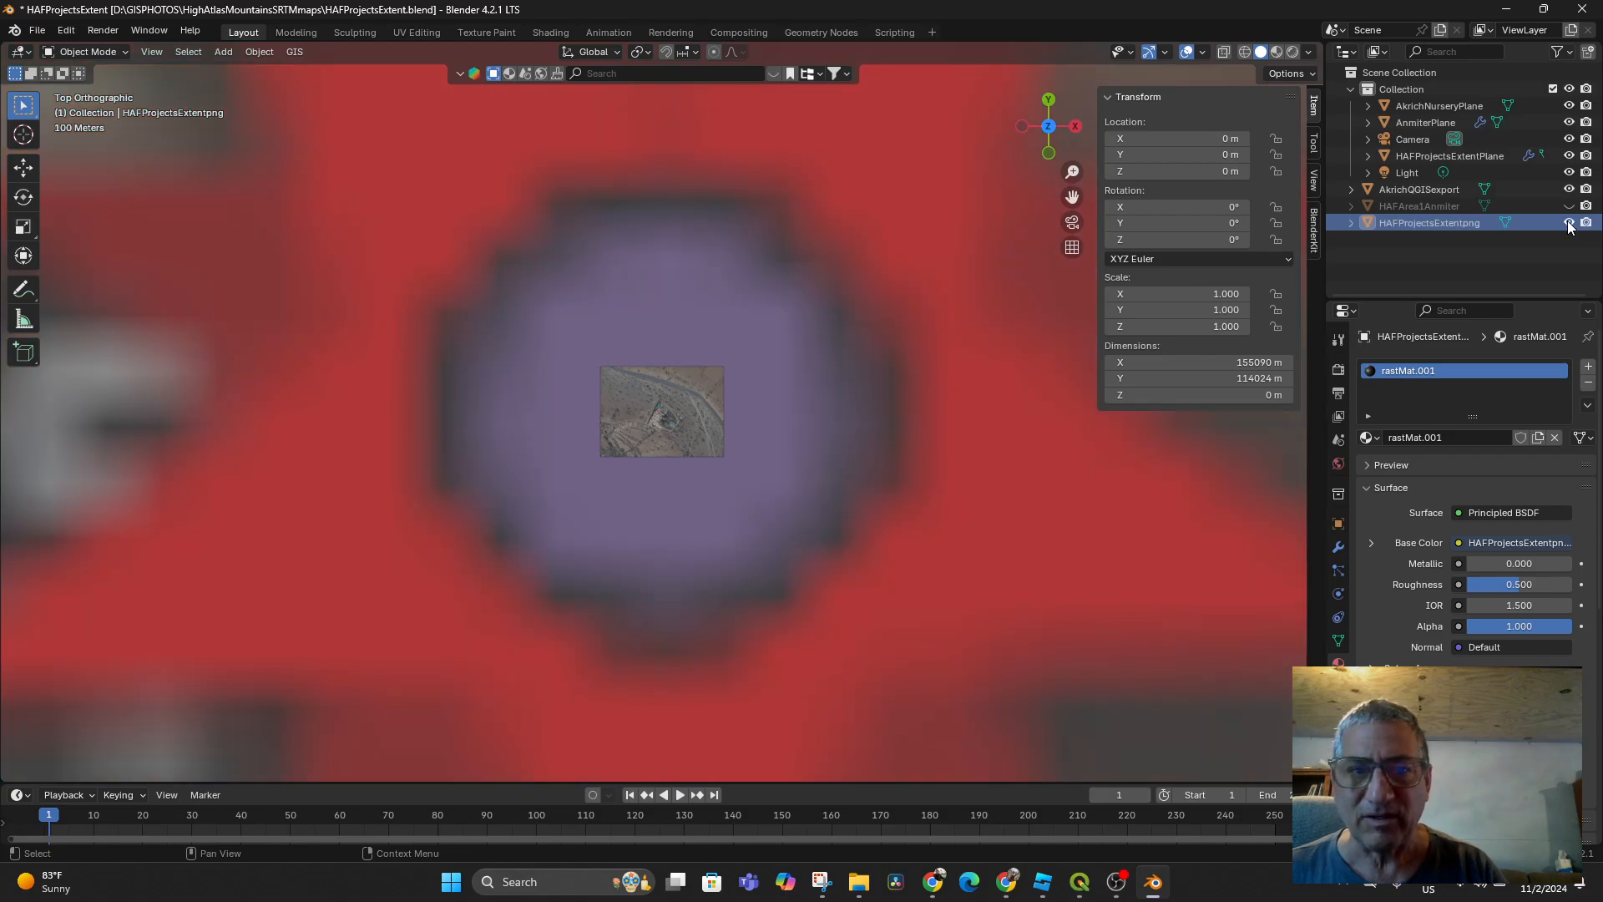
pyautogui.click(1568, 223)
pyautogui.click(1568, 223)
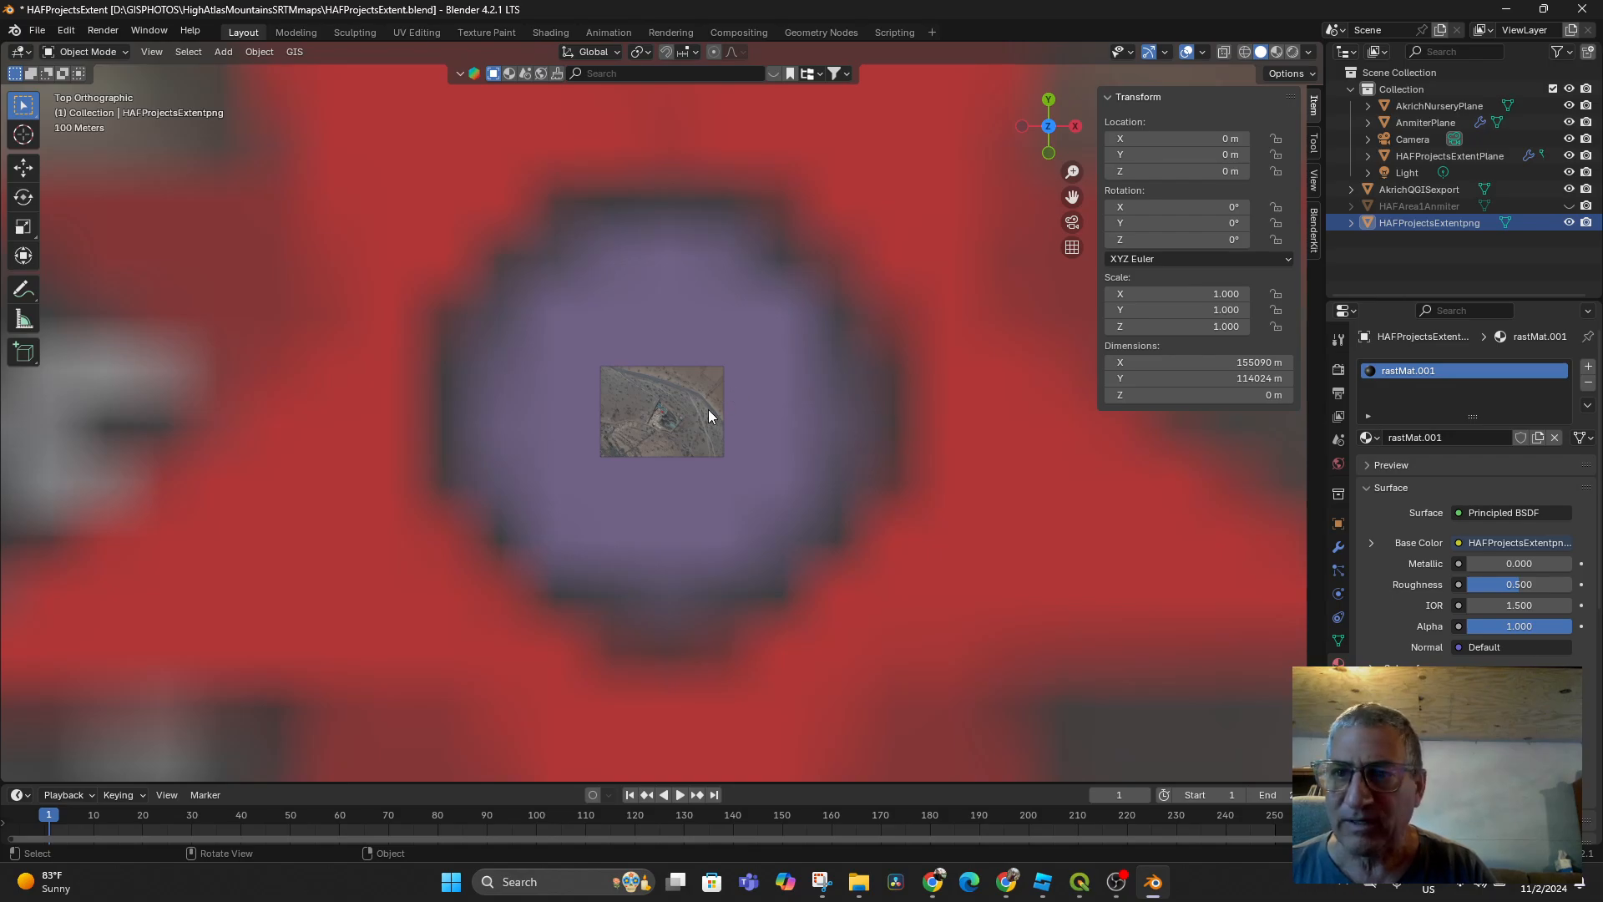
pyautogui.moveTo(702, 443); pyautogui.dragTo(782, 399, button='middle')
pyautogui.click(615, 397)
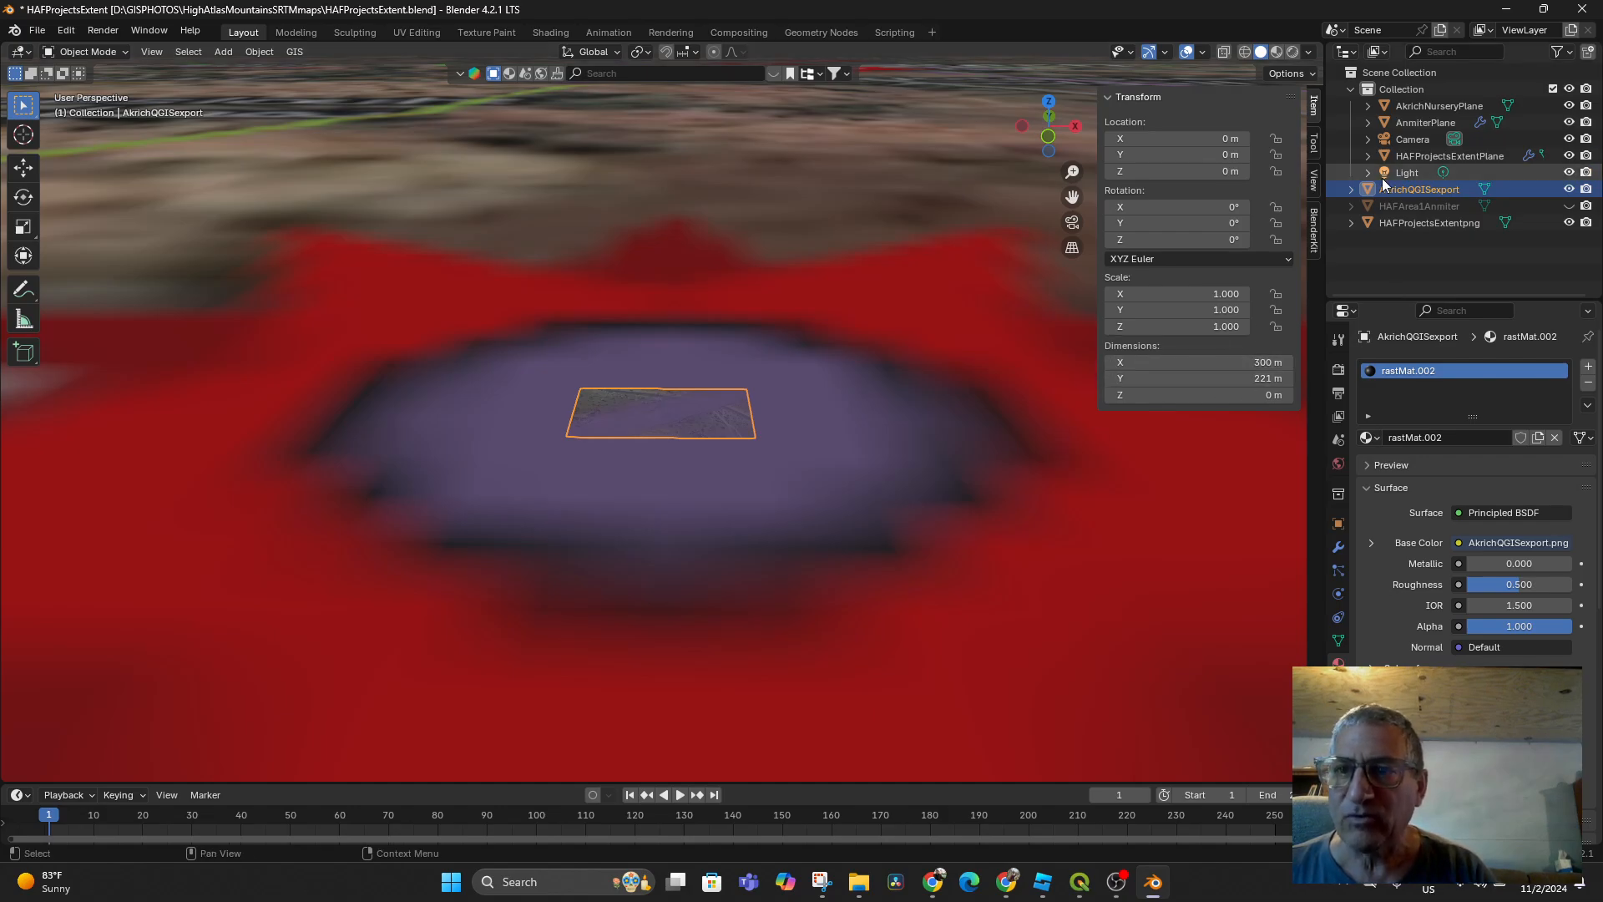
# Set AkrichNurseryPlane's dimensions to X 300 m and Y 221 m
pyautogui.click(1428, 104)
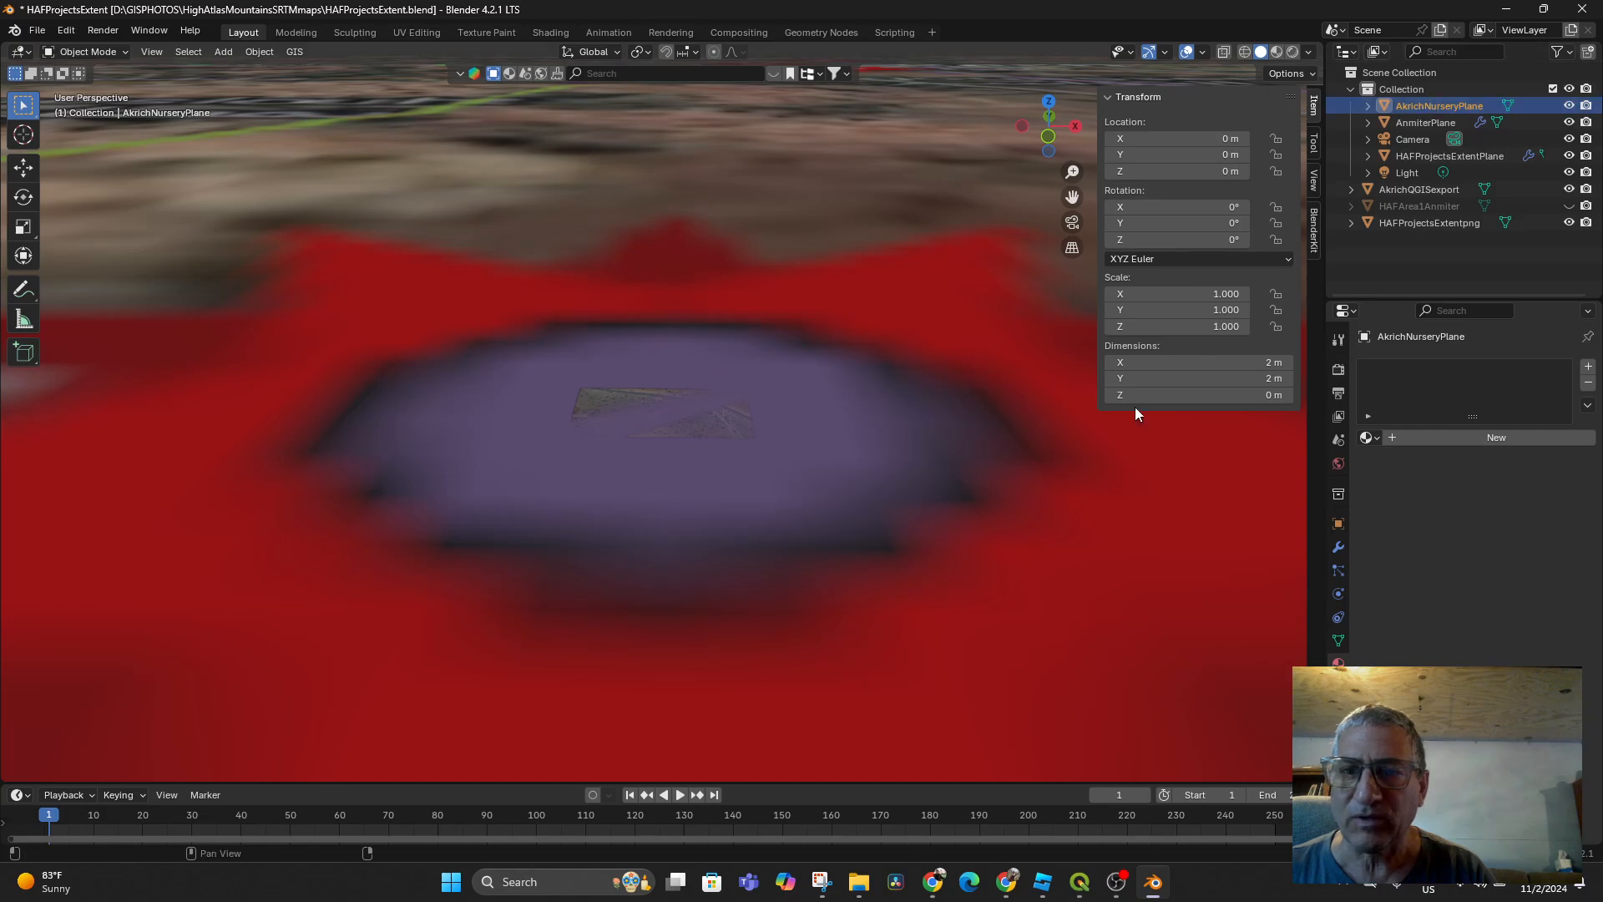
pyautogui.click(1268, 362)
pyautogui.write('3')
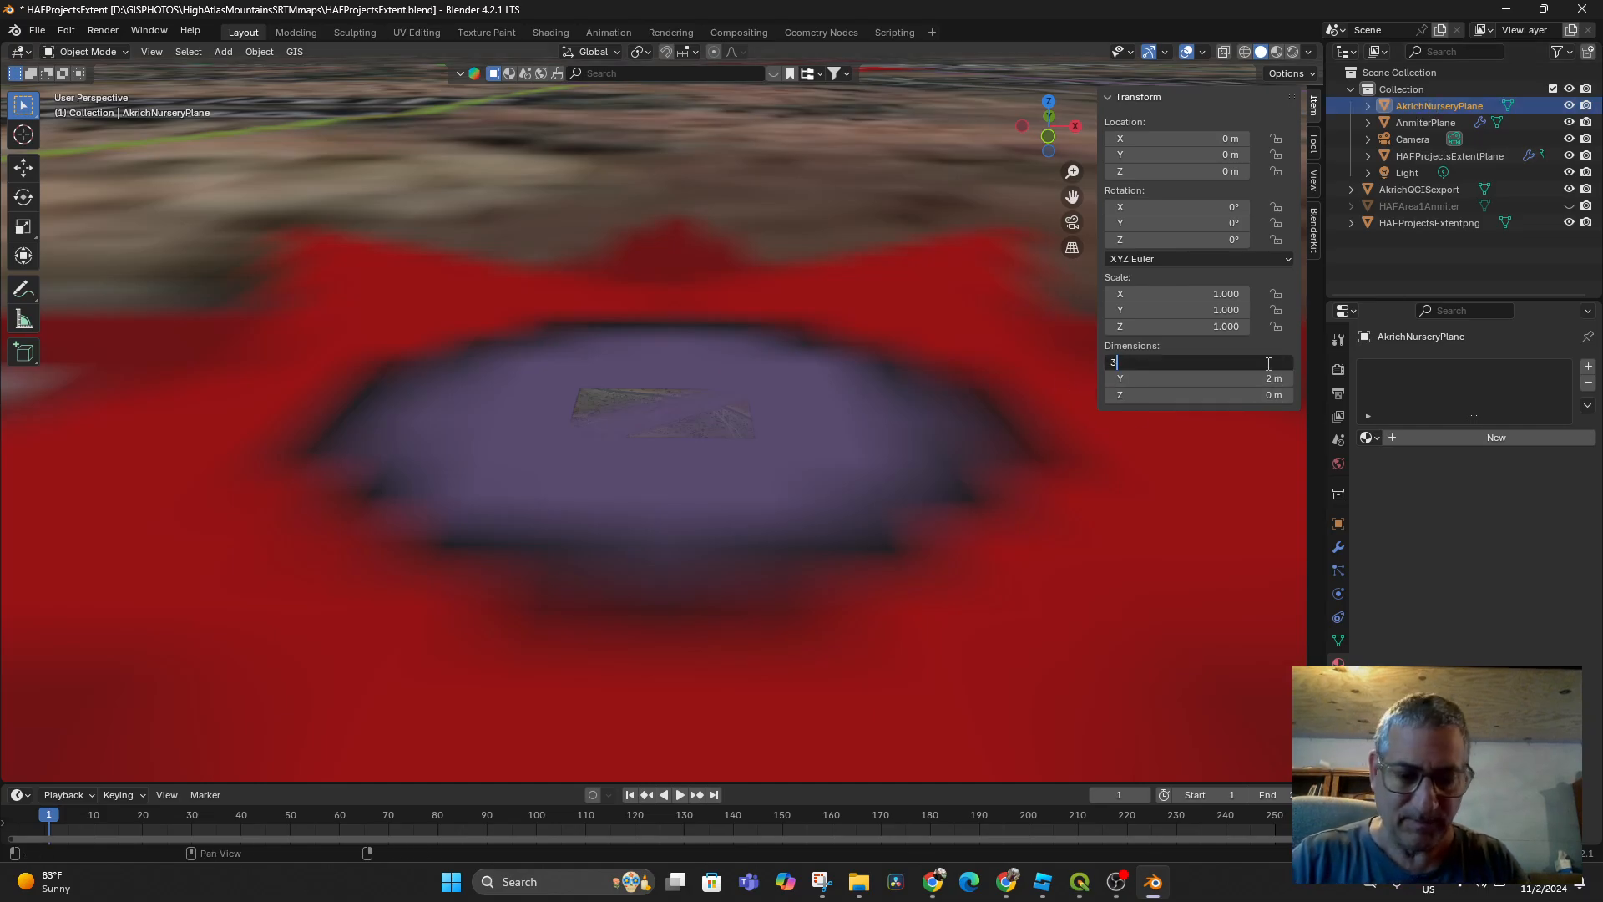
pyautogui.write('00')
pyautogui.press('Return')
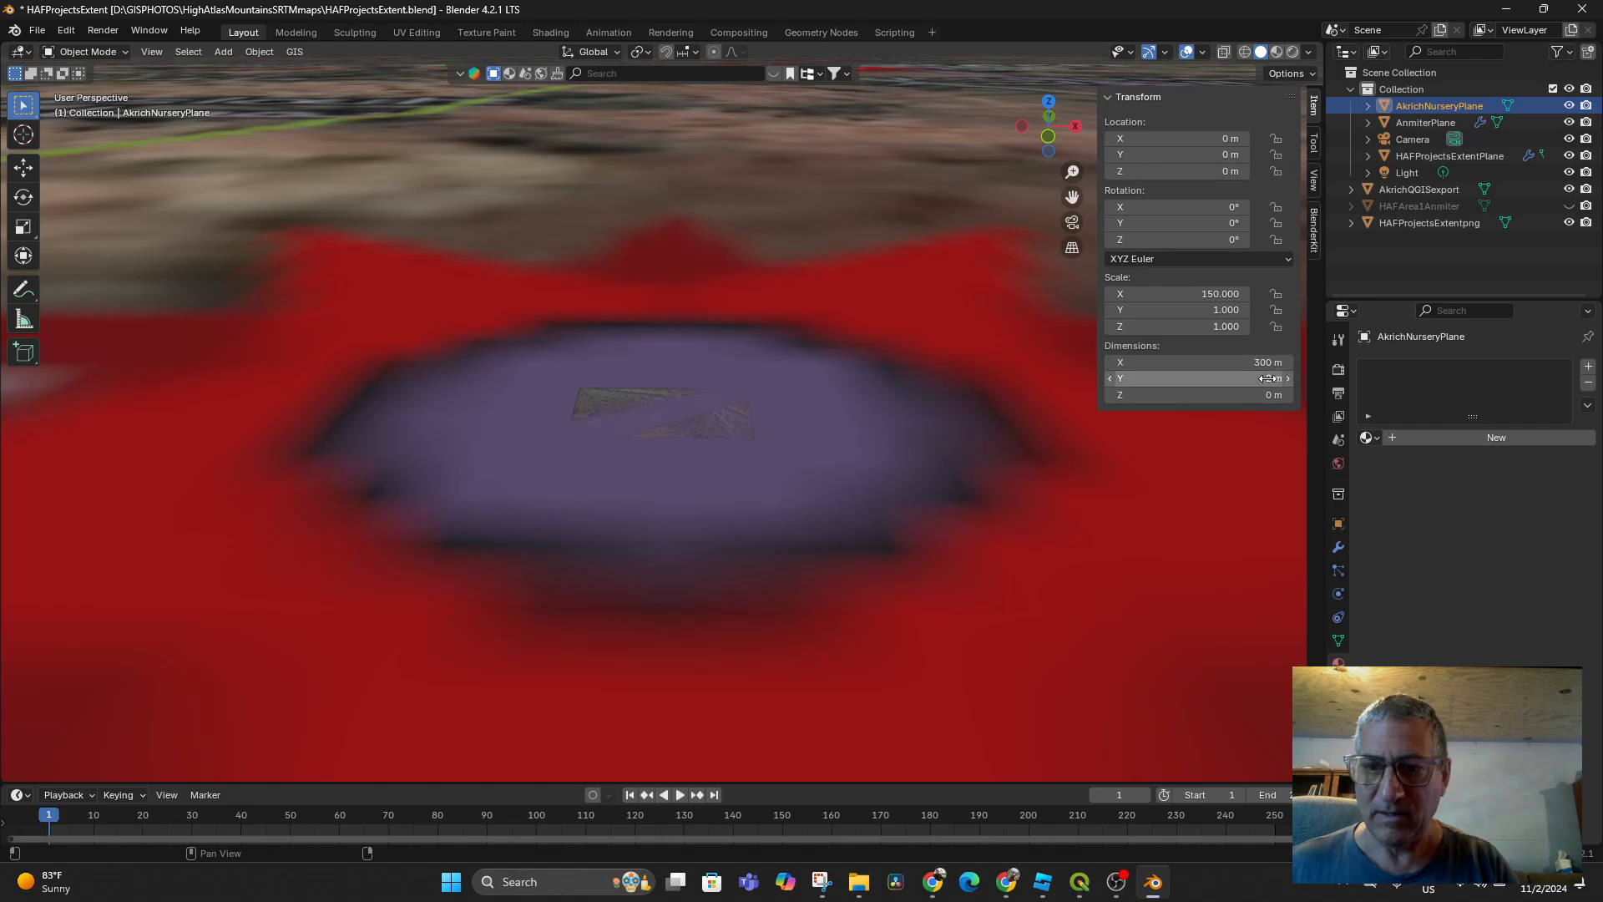
pyautogui.click(1269, 378)
pyautogui.write('2221')
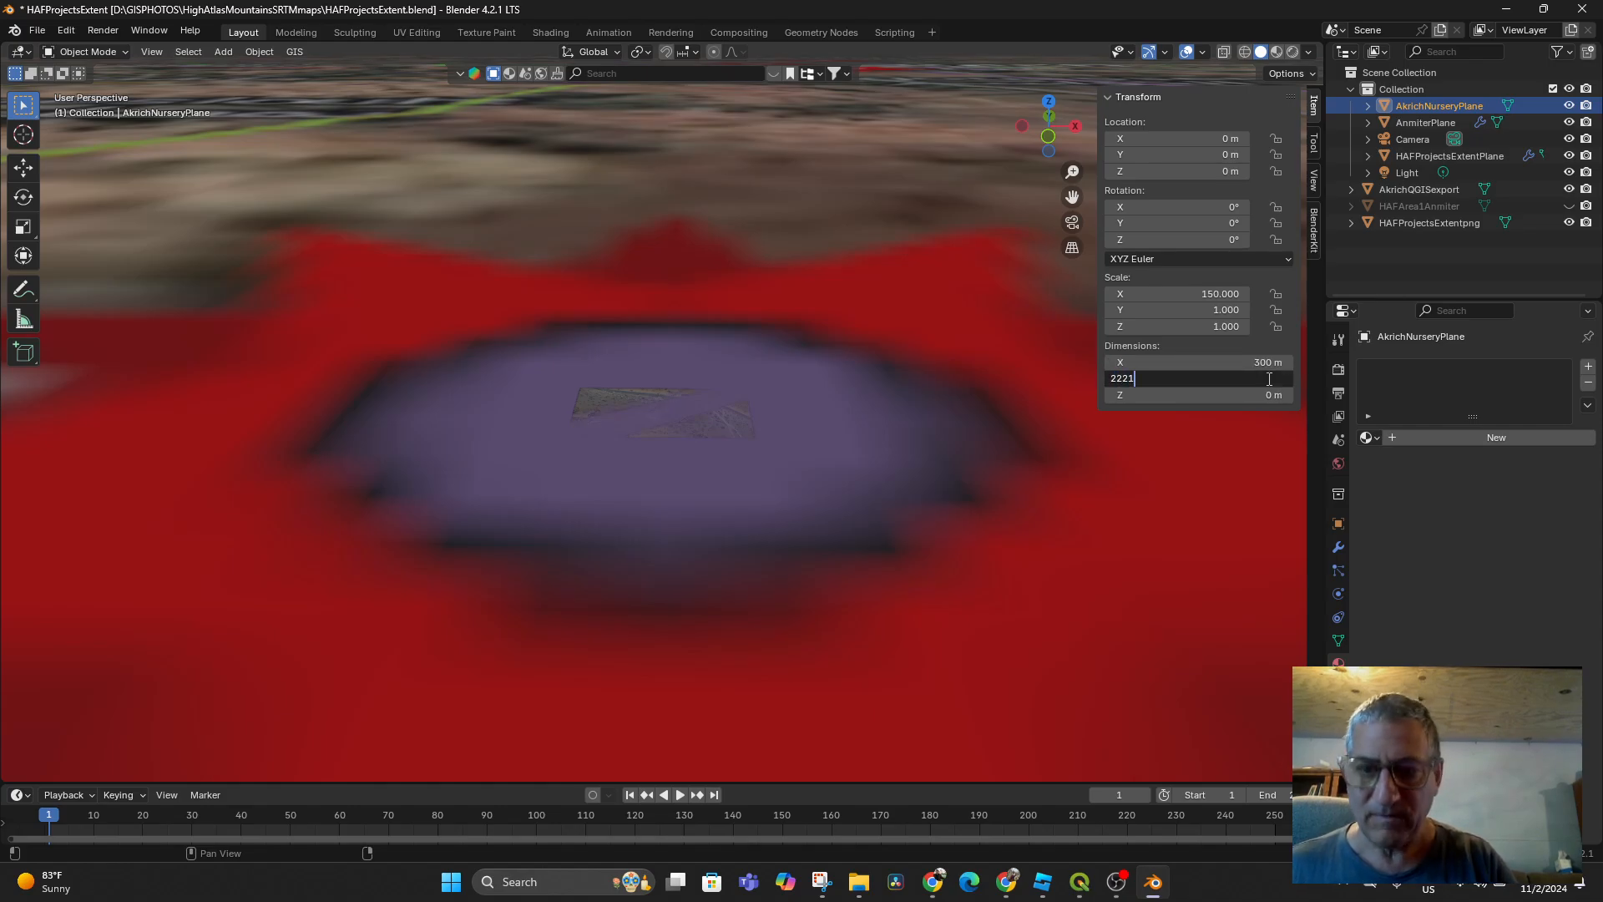
pyautogui.write('1')
pyautogui.press('Return')
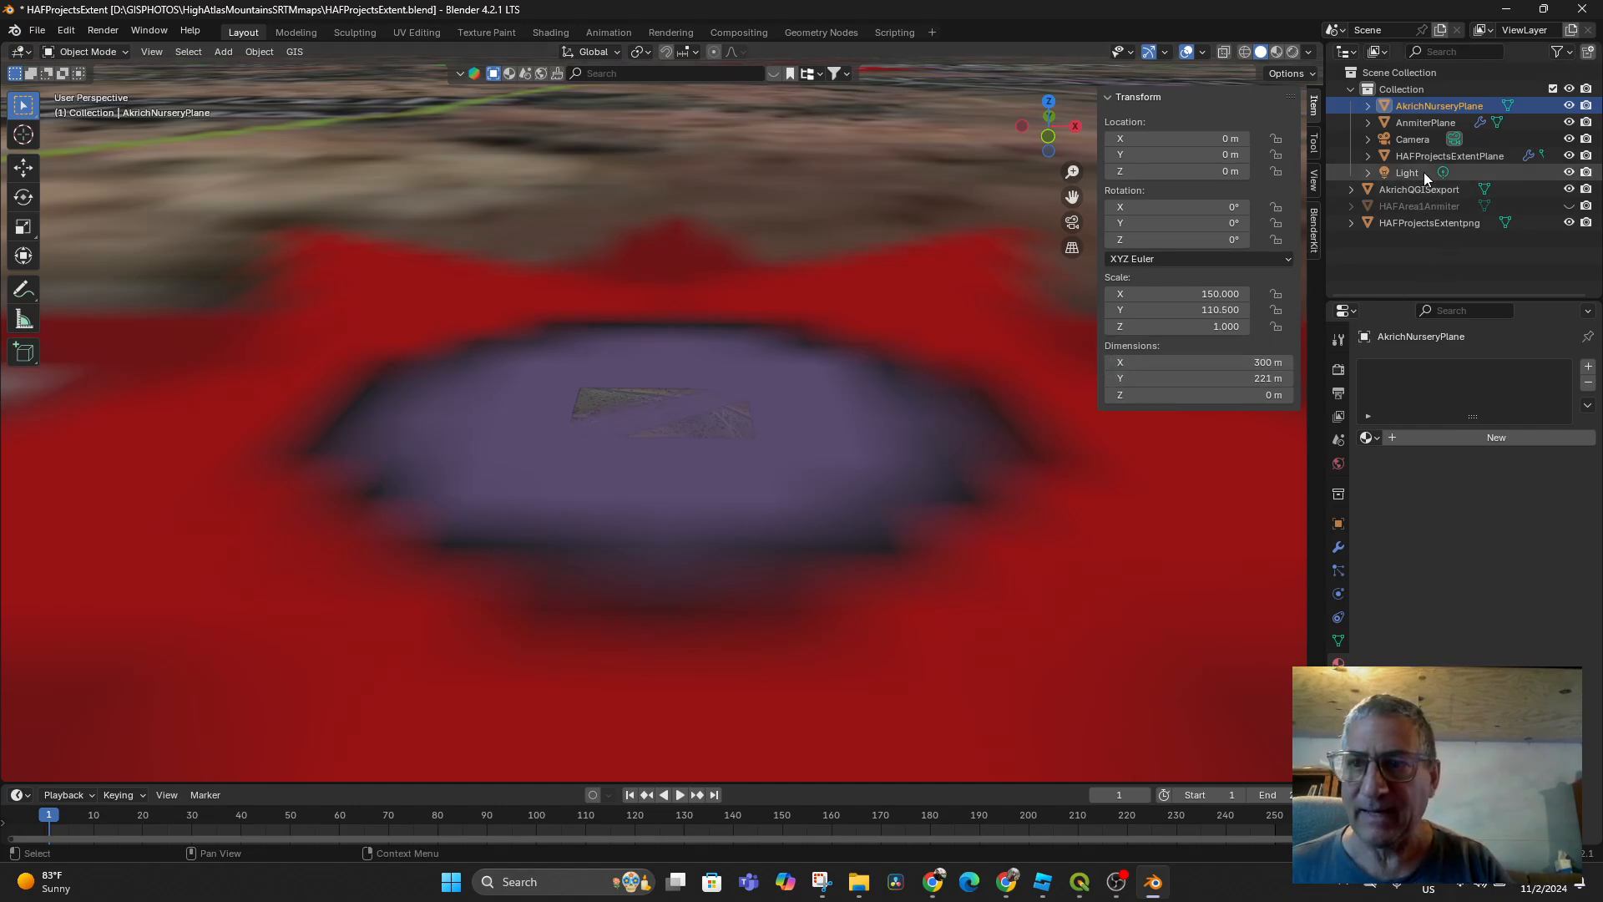
# Move AkrichNurseryPlane up to 3111.2 m above the terrain and frame it in the view
pyautogui.moveTo(927, 609); pyautogui.dragTo(942, 576, button='middle')
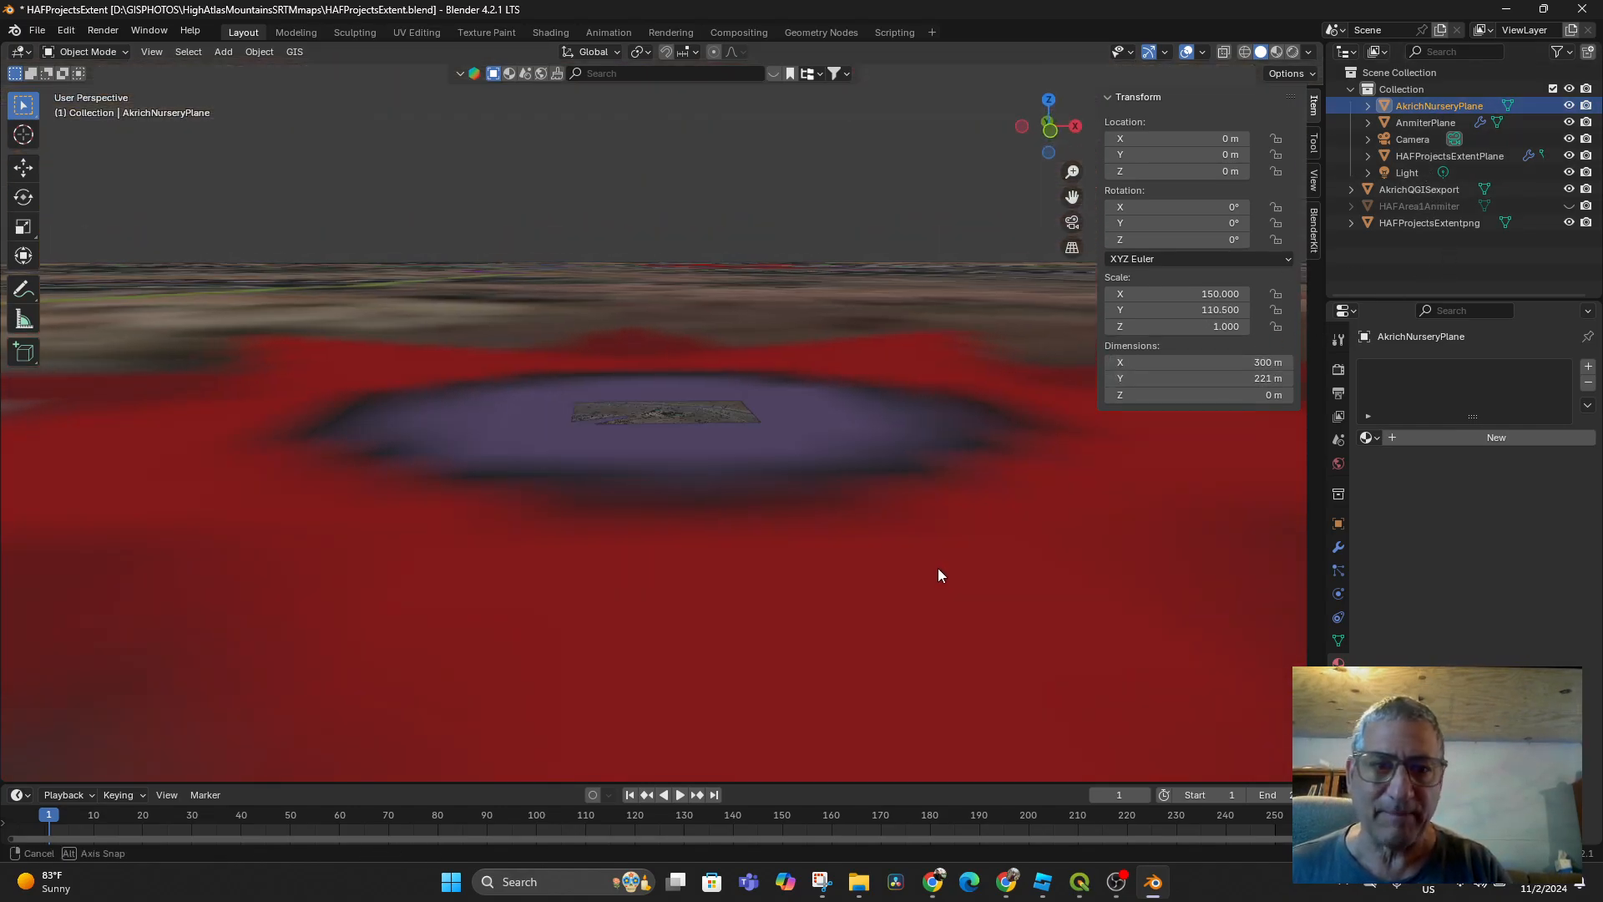
pyautogui.press('g')
pyautogui.click(856, 550)
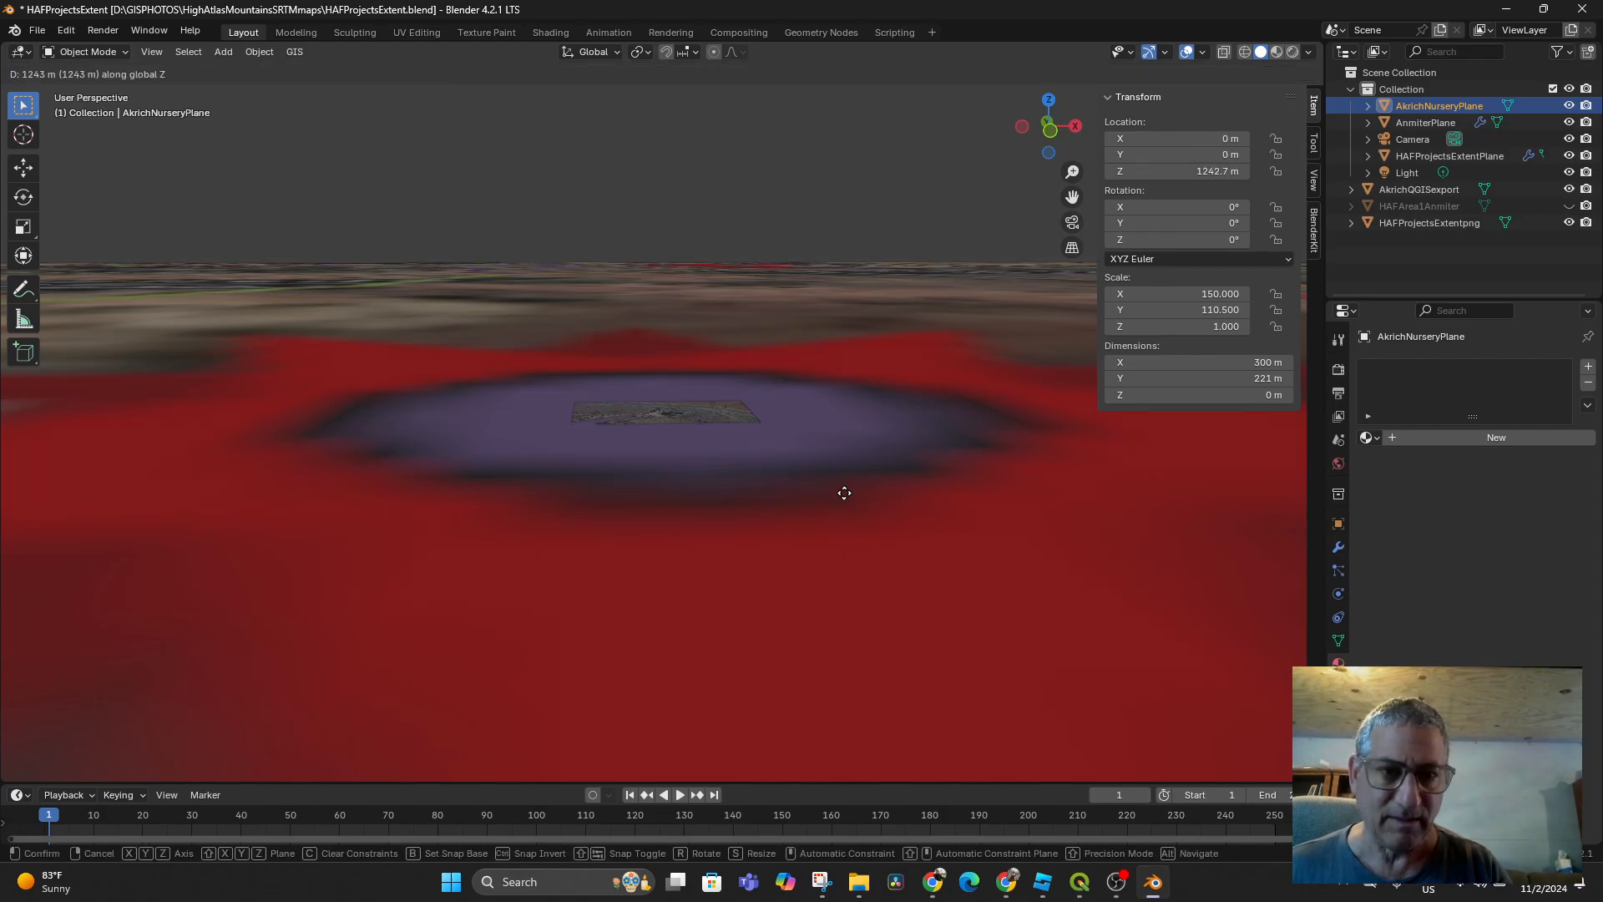
pyautogui.click(689, 408)
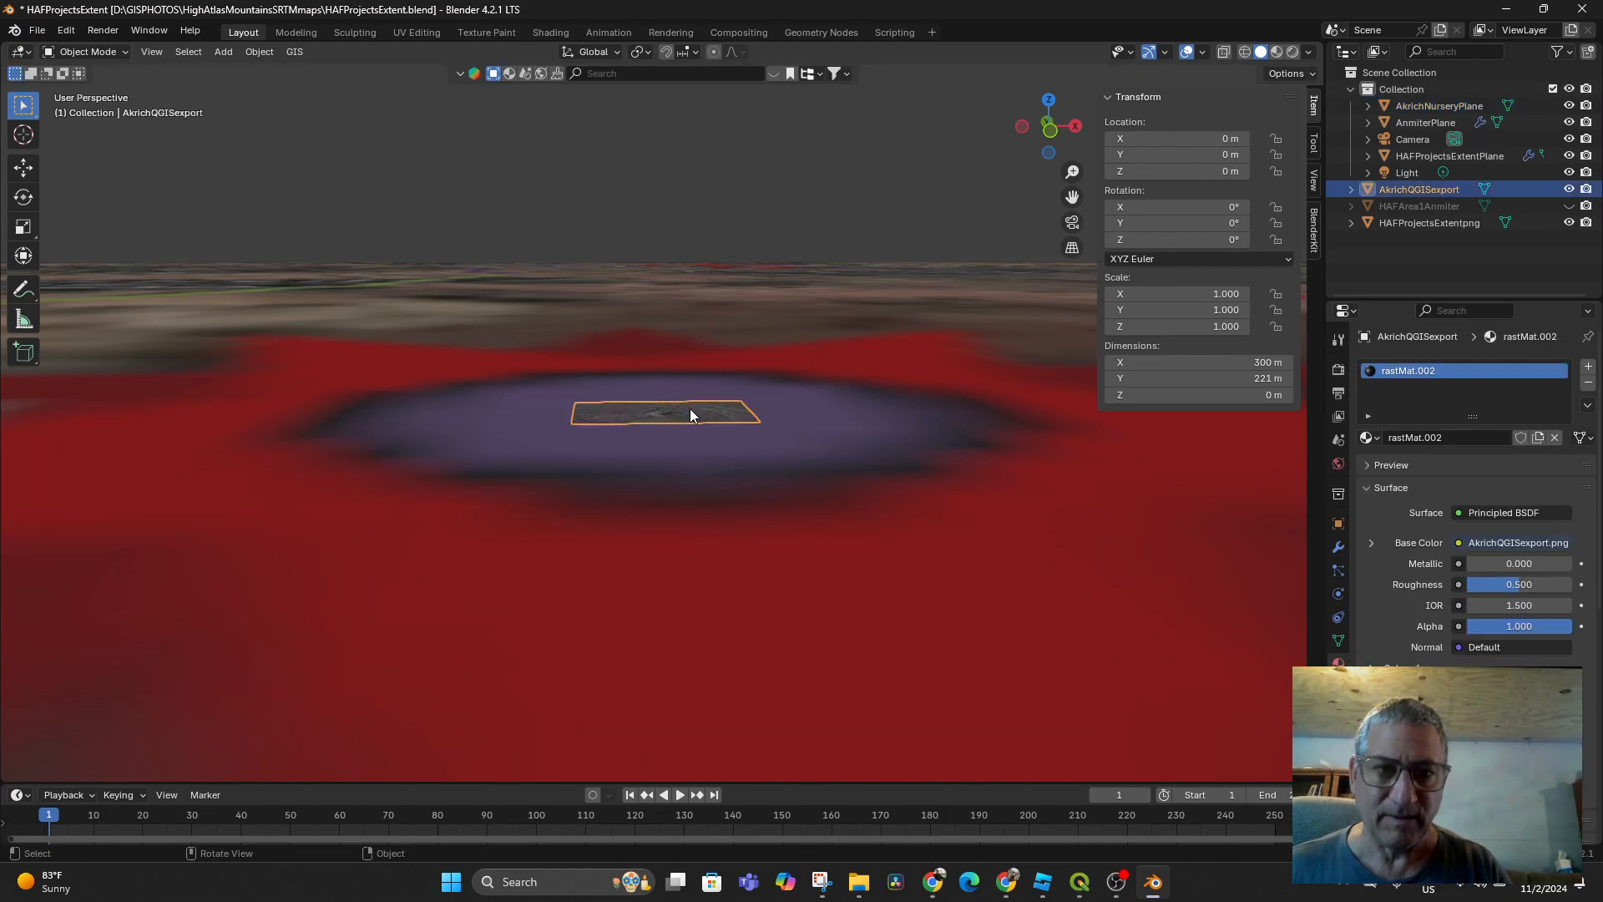
pyautogui.click(1429, 106)
pyautogui.press('KP_Decimal')
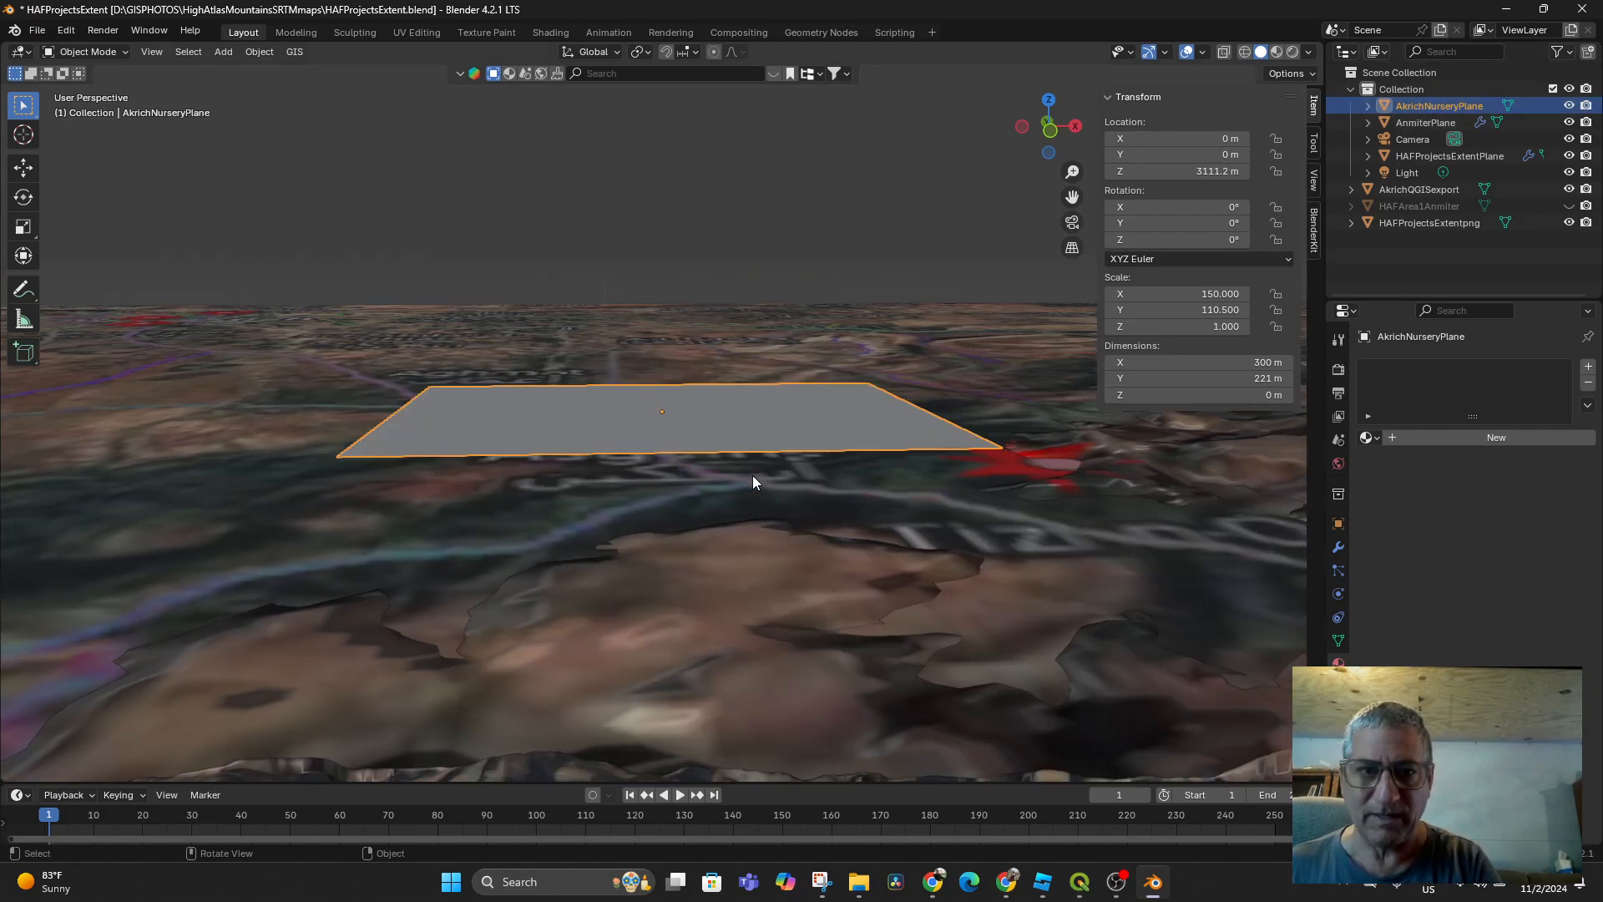
# Switch to top orthographic view and move AkrichNurseryPlane to a new spot on the map
pyautogui.scroll(-4, 751, 473)
pyautogui.moveTo(750, 471); pyautogui.dragTo(738, 587, button='middle')
pyautogui.scroll(-16, 740, 580)
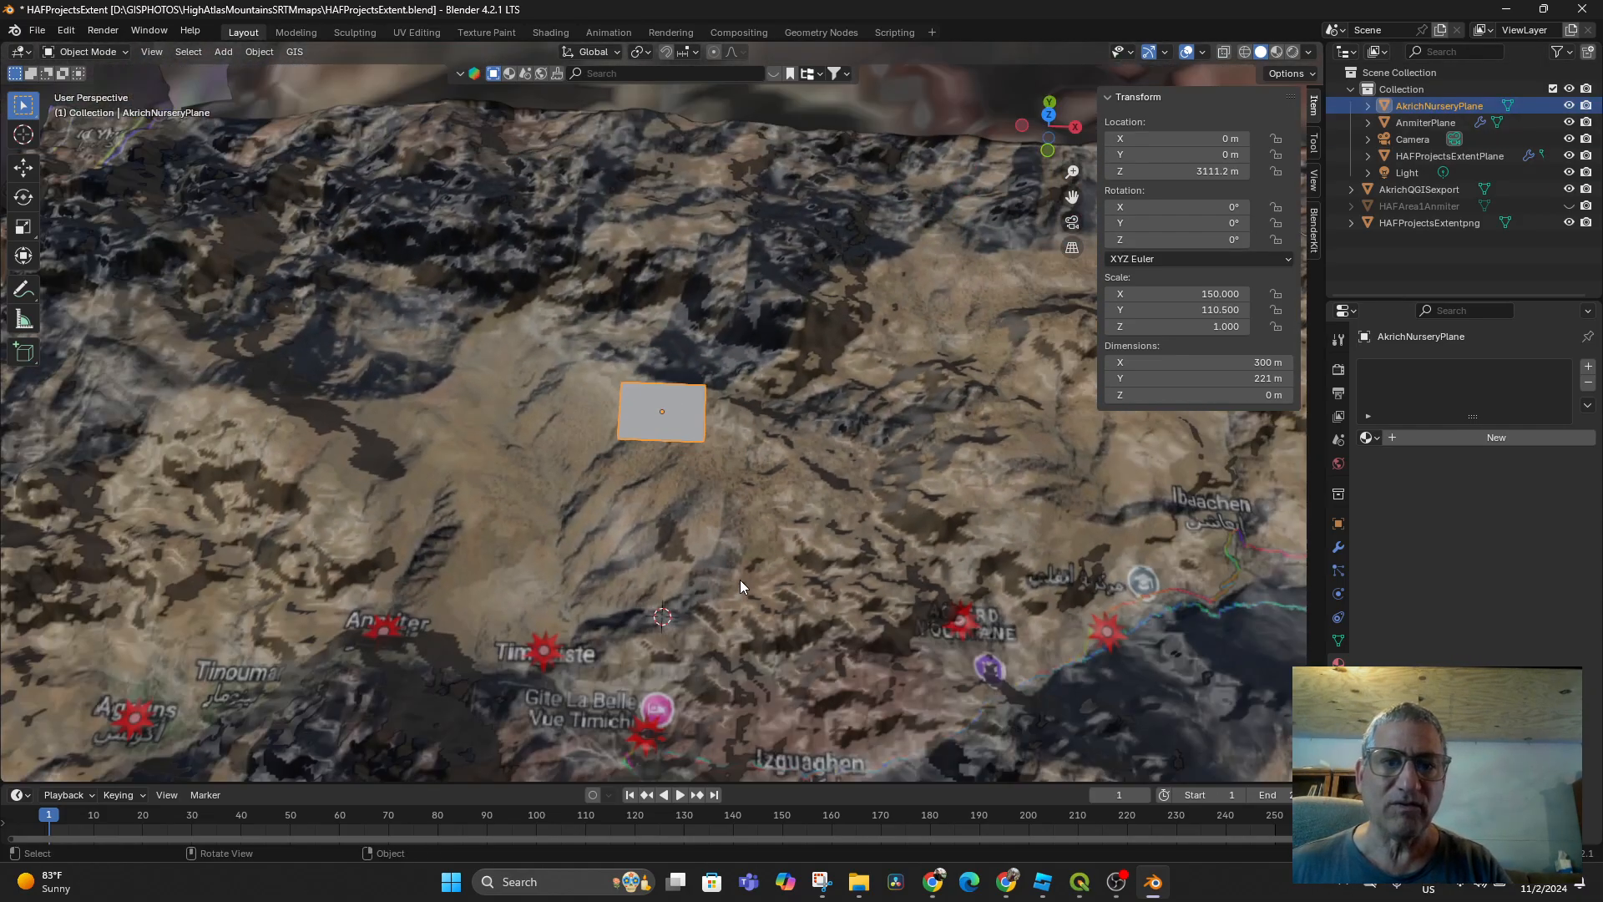
pyautogui.press('KP_7')
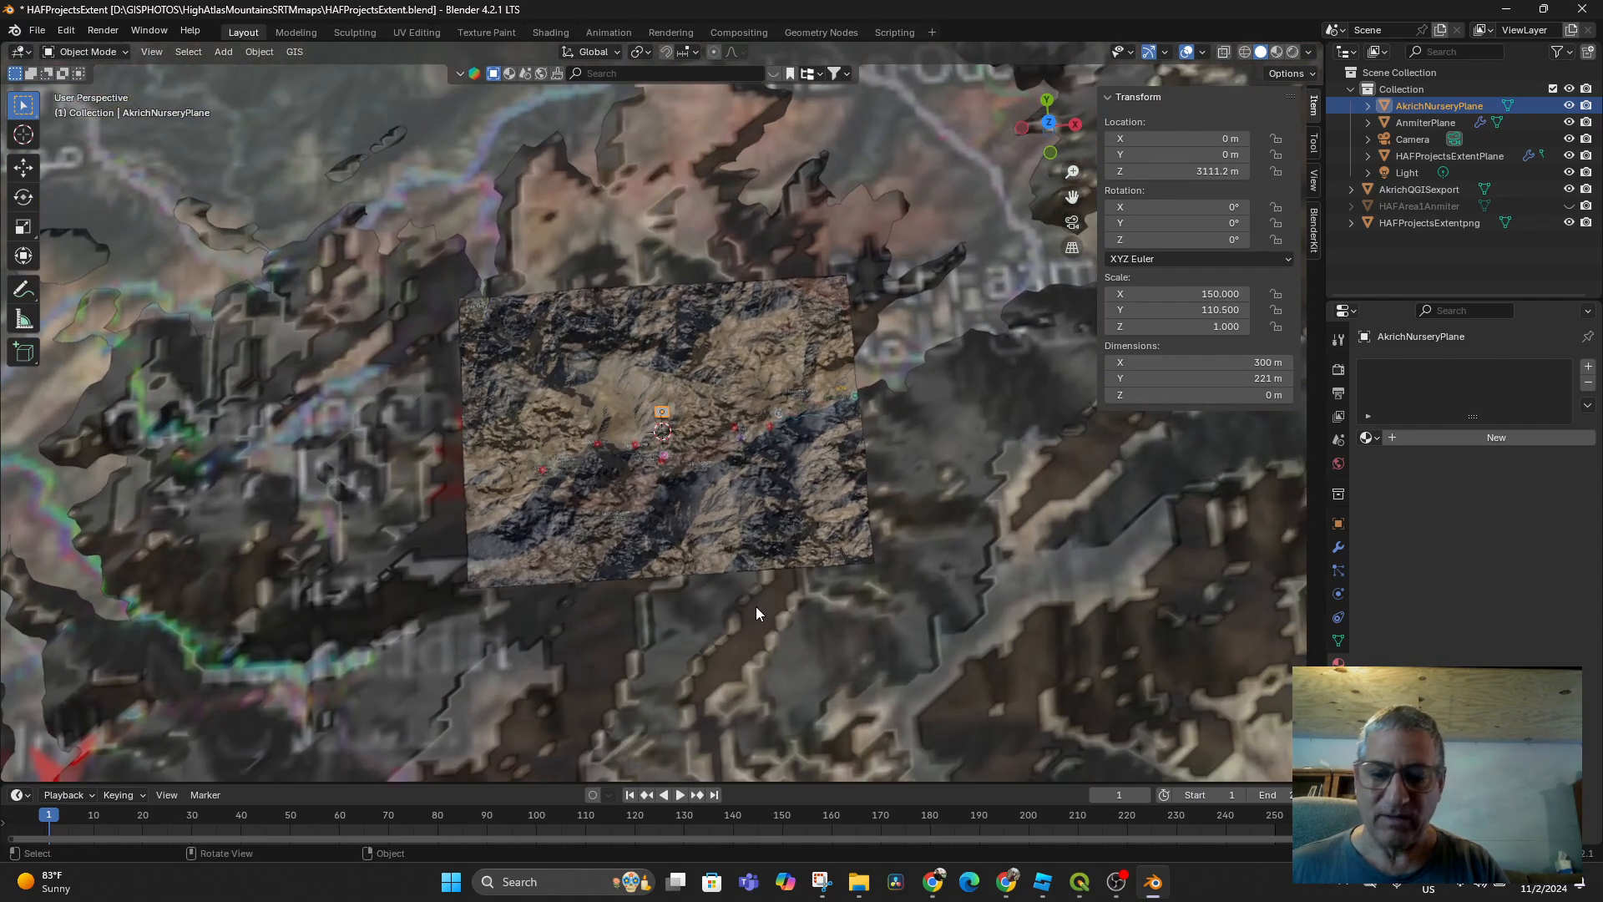
pyautogui.scroll(1, 755, 609)
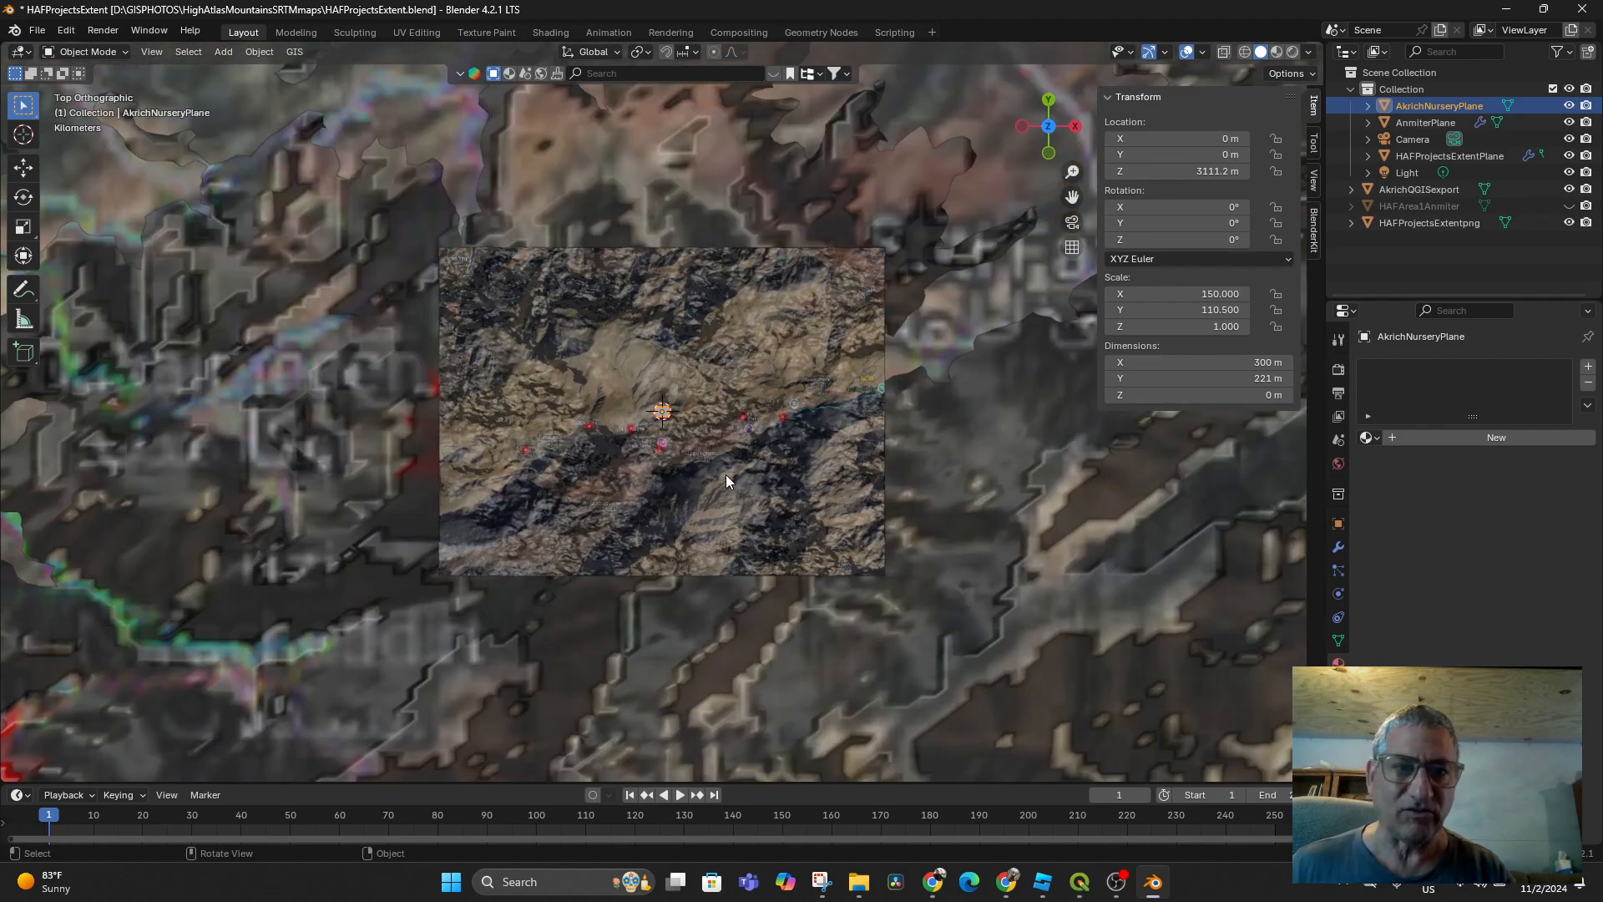
pyautogui.press('g')
pyautogui.click(357, 237)
# Refine the plane's position onto the red star marker at X −25810 m, Y 25051 m
pyautogui.scroll(-9, 648, 408)
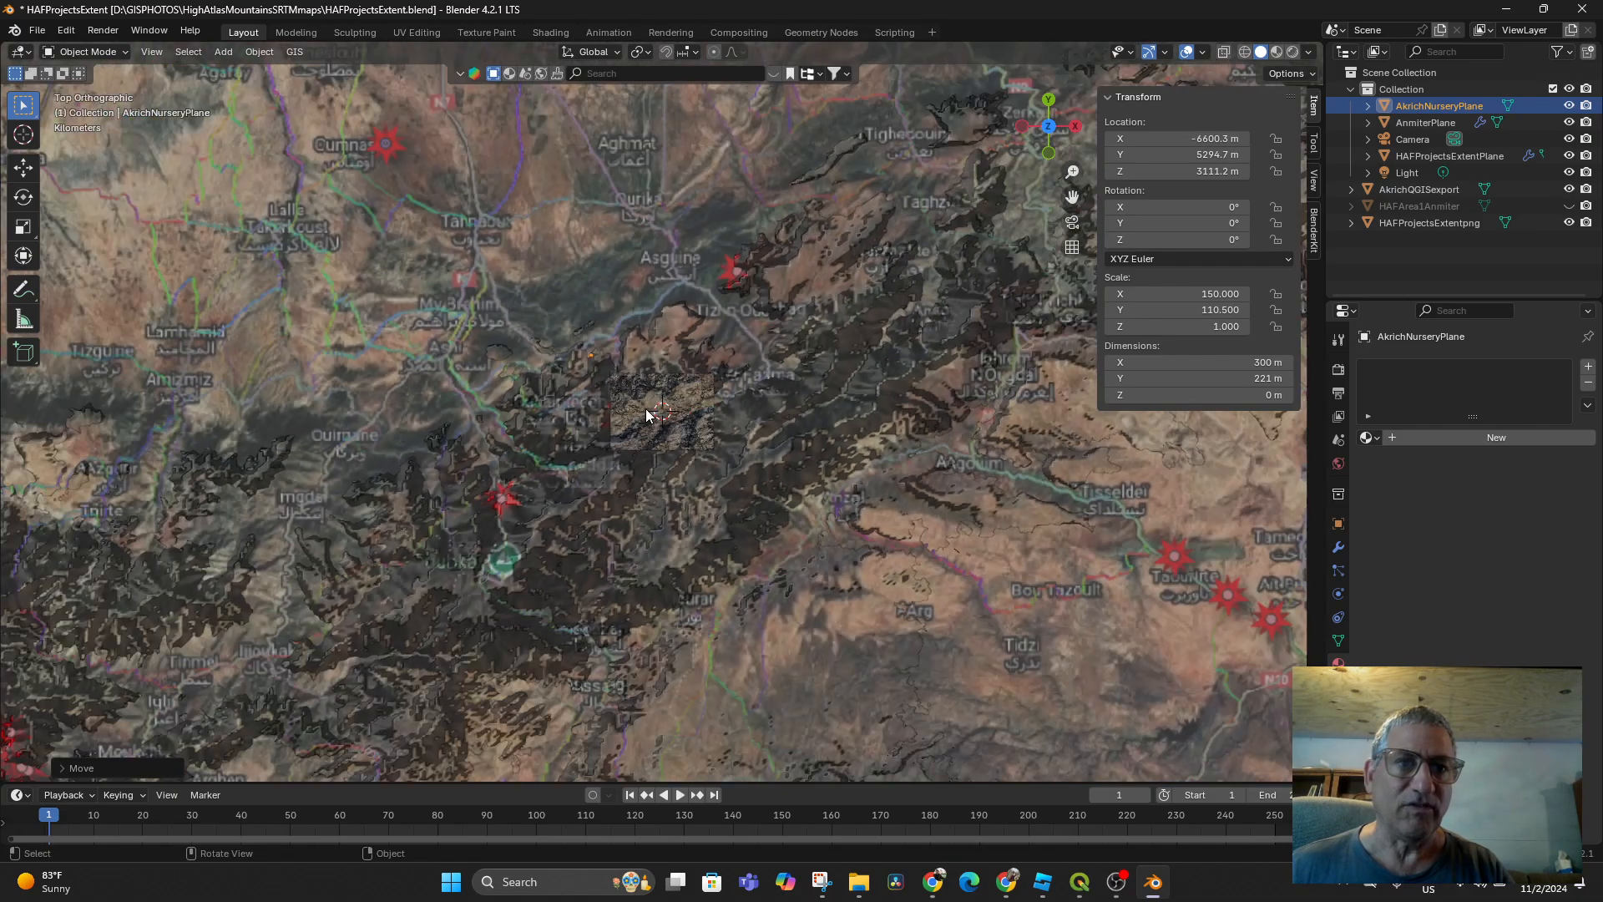
pyautogui.press('g')
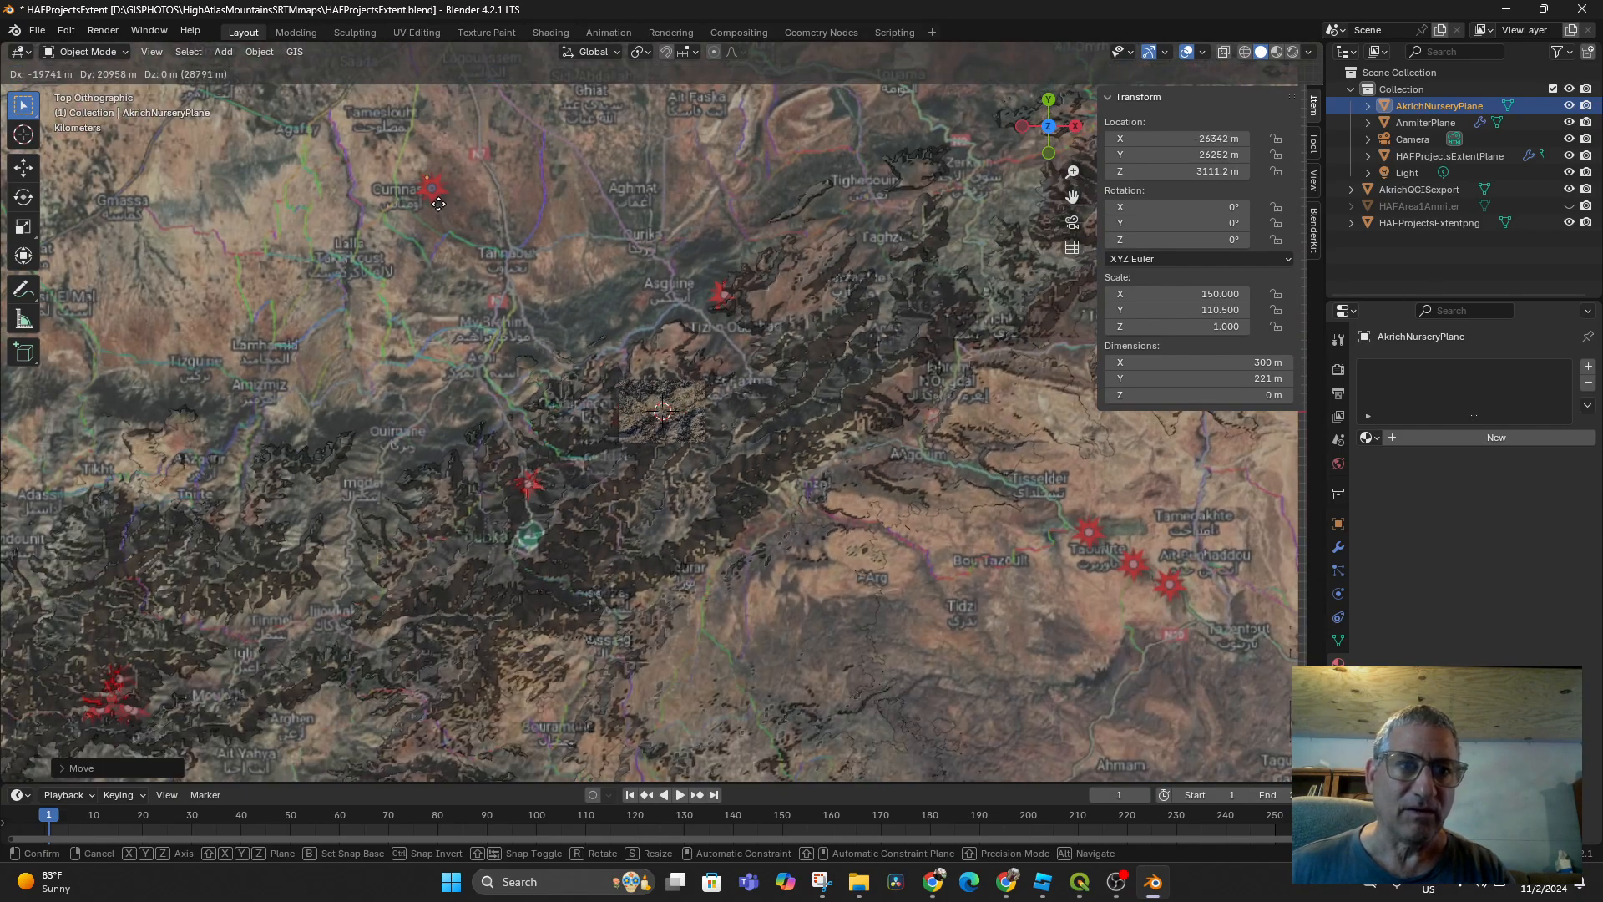
pyautogui.click(444, 214)
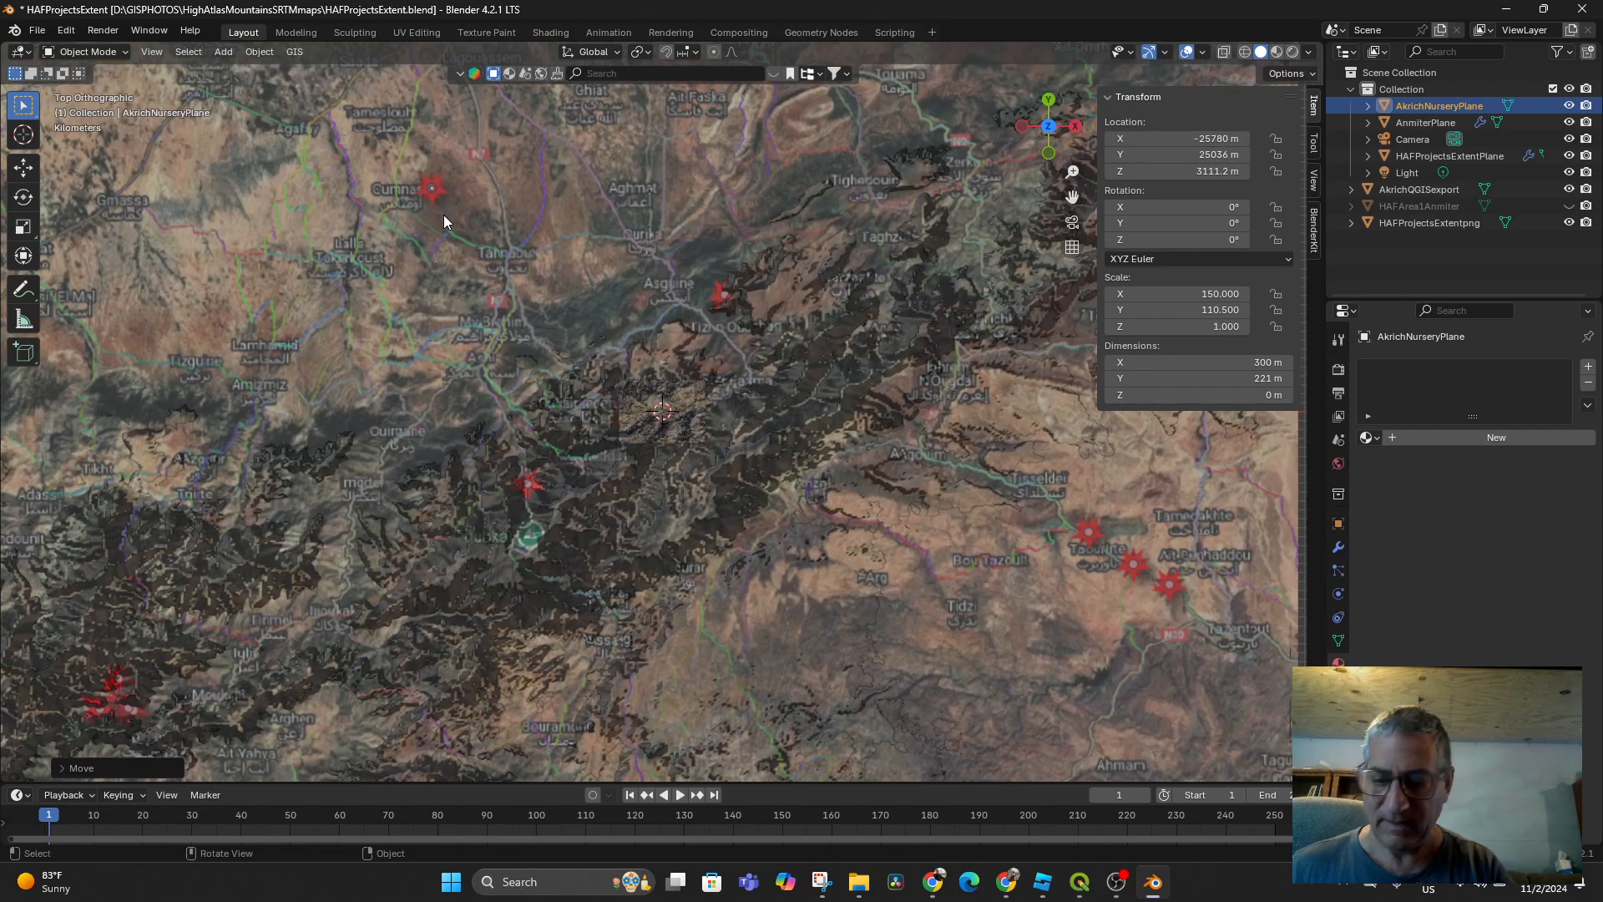
pyautogui.press('KP_Decimal')
pyautogui.press('g')
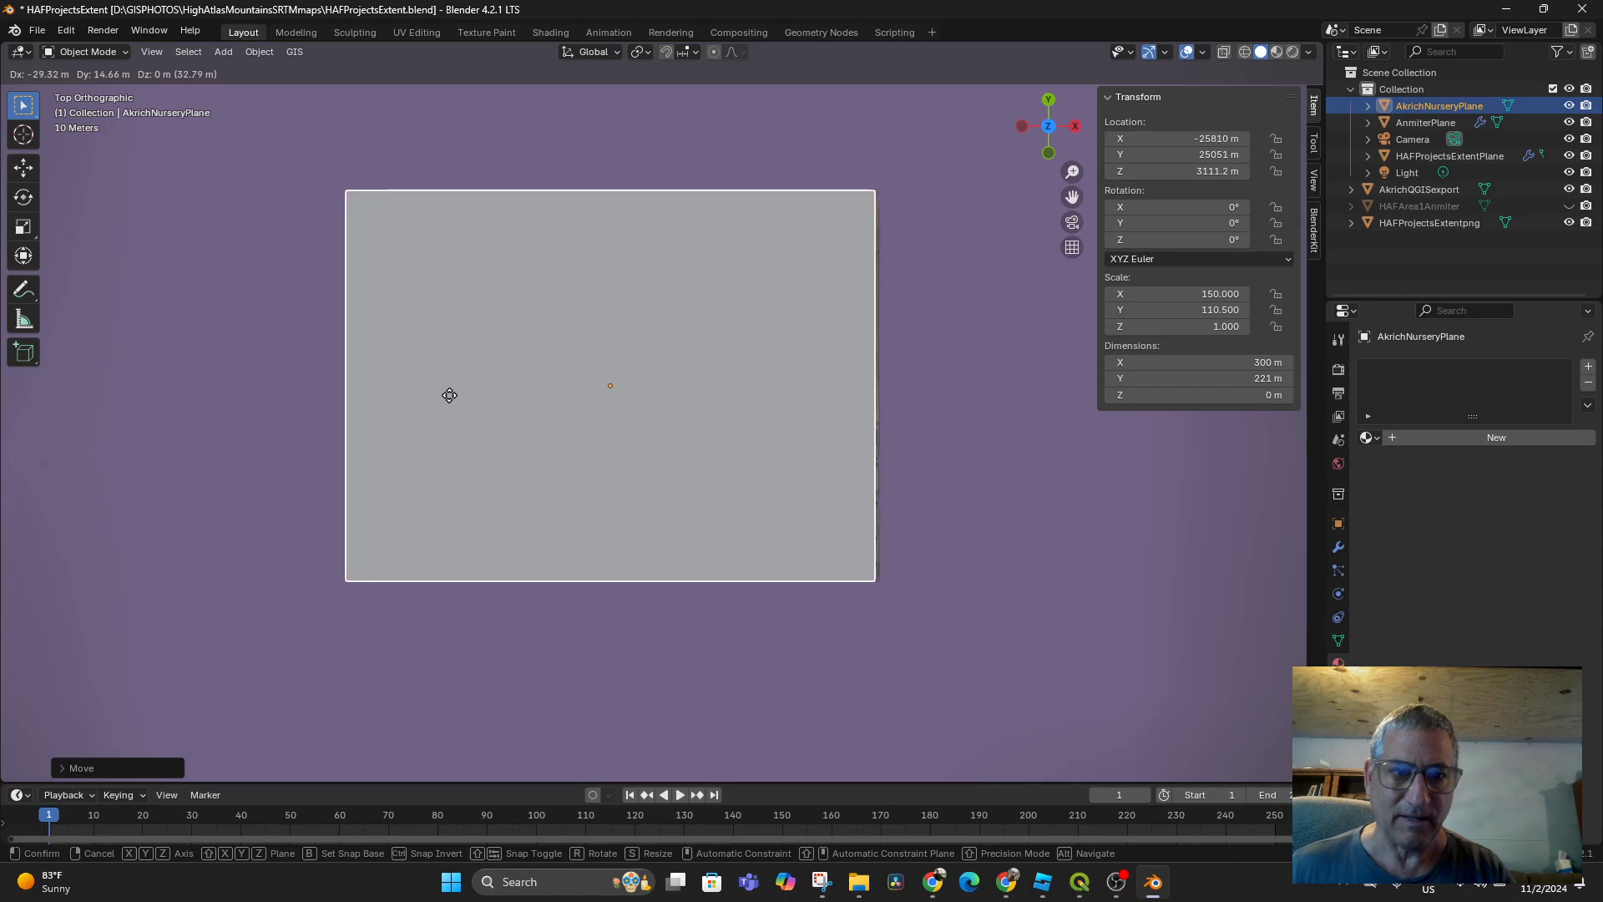
pyautogui.click(448, 394)
pyautogui.moveTo(663, 618); pyautogui.dragTo(668, 503, button='middle')
pyautogui.scroll(-15, 669, 503)
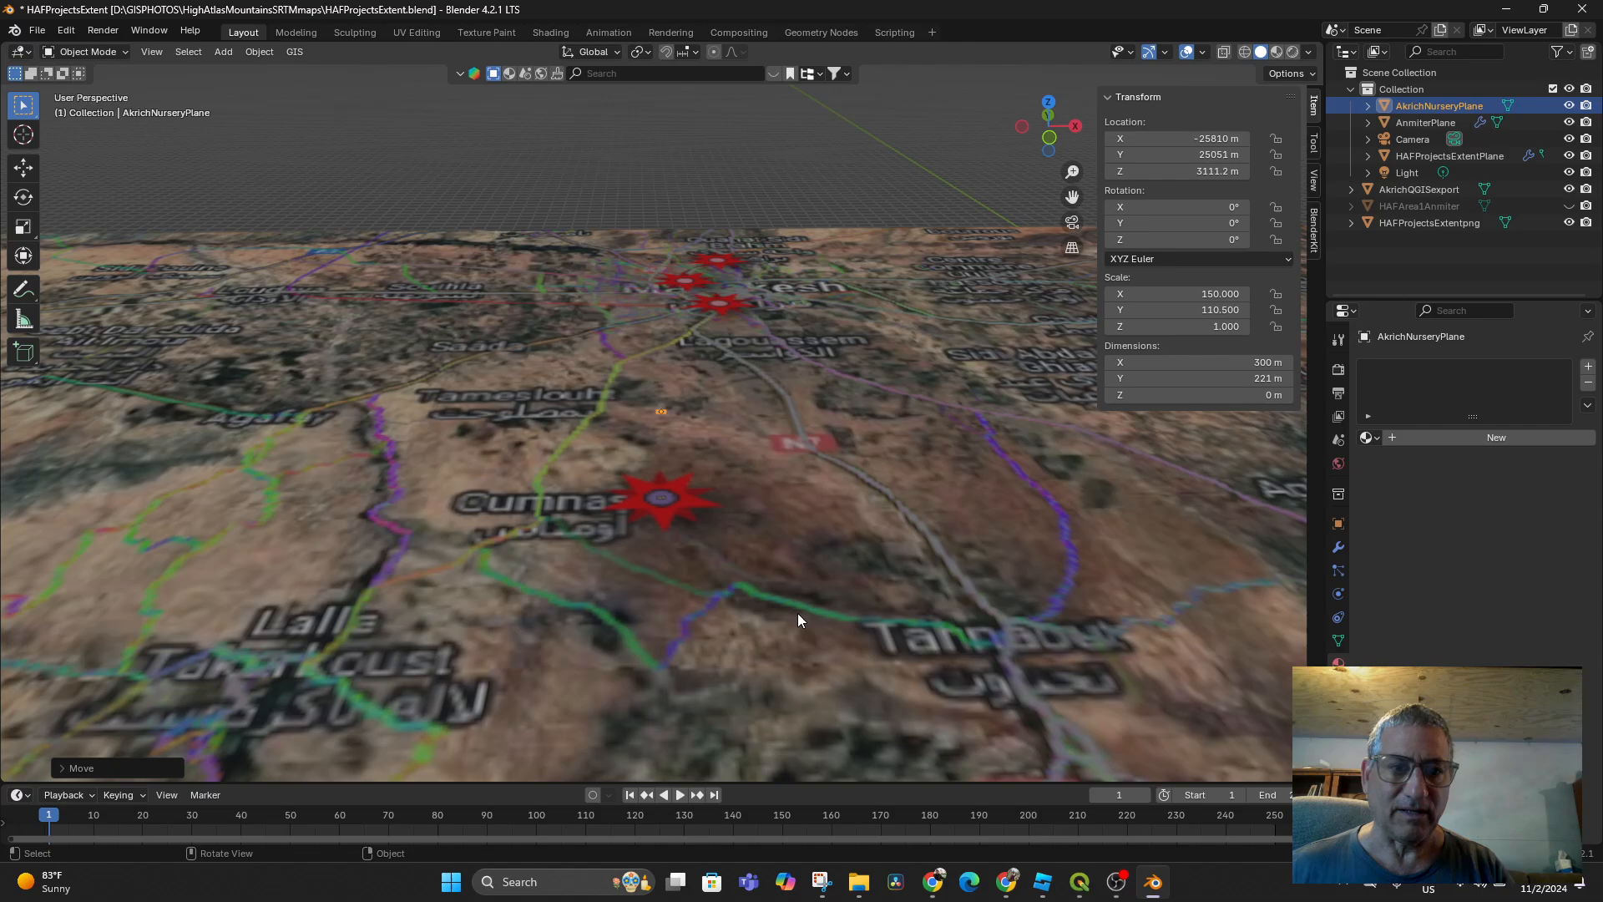
pyautogui.moveTo(798, 619)
pyautogui.mouseDown(button='middle')
pyautogui.moveTo(820, 605)
pyautogui.moveTo(808, 622)
pyautogui.mouseUp(button='middle')
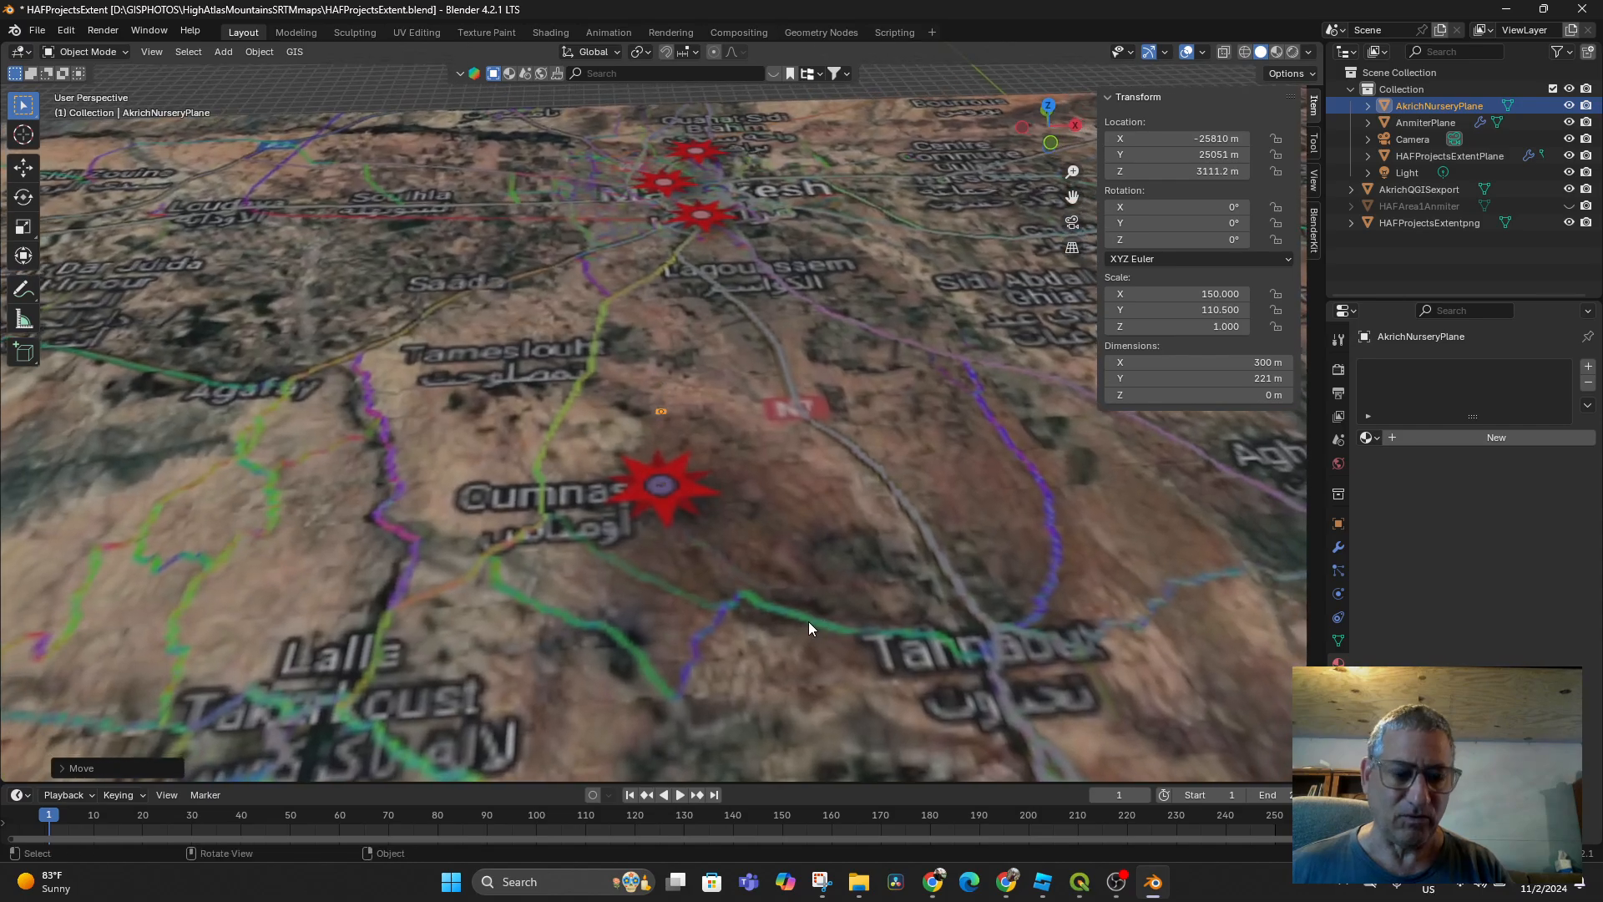
# Lower AkrichNurseryPlane vertically toward the terrain
pyautogui.press('g')
pyautogui.press('z')
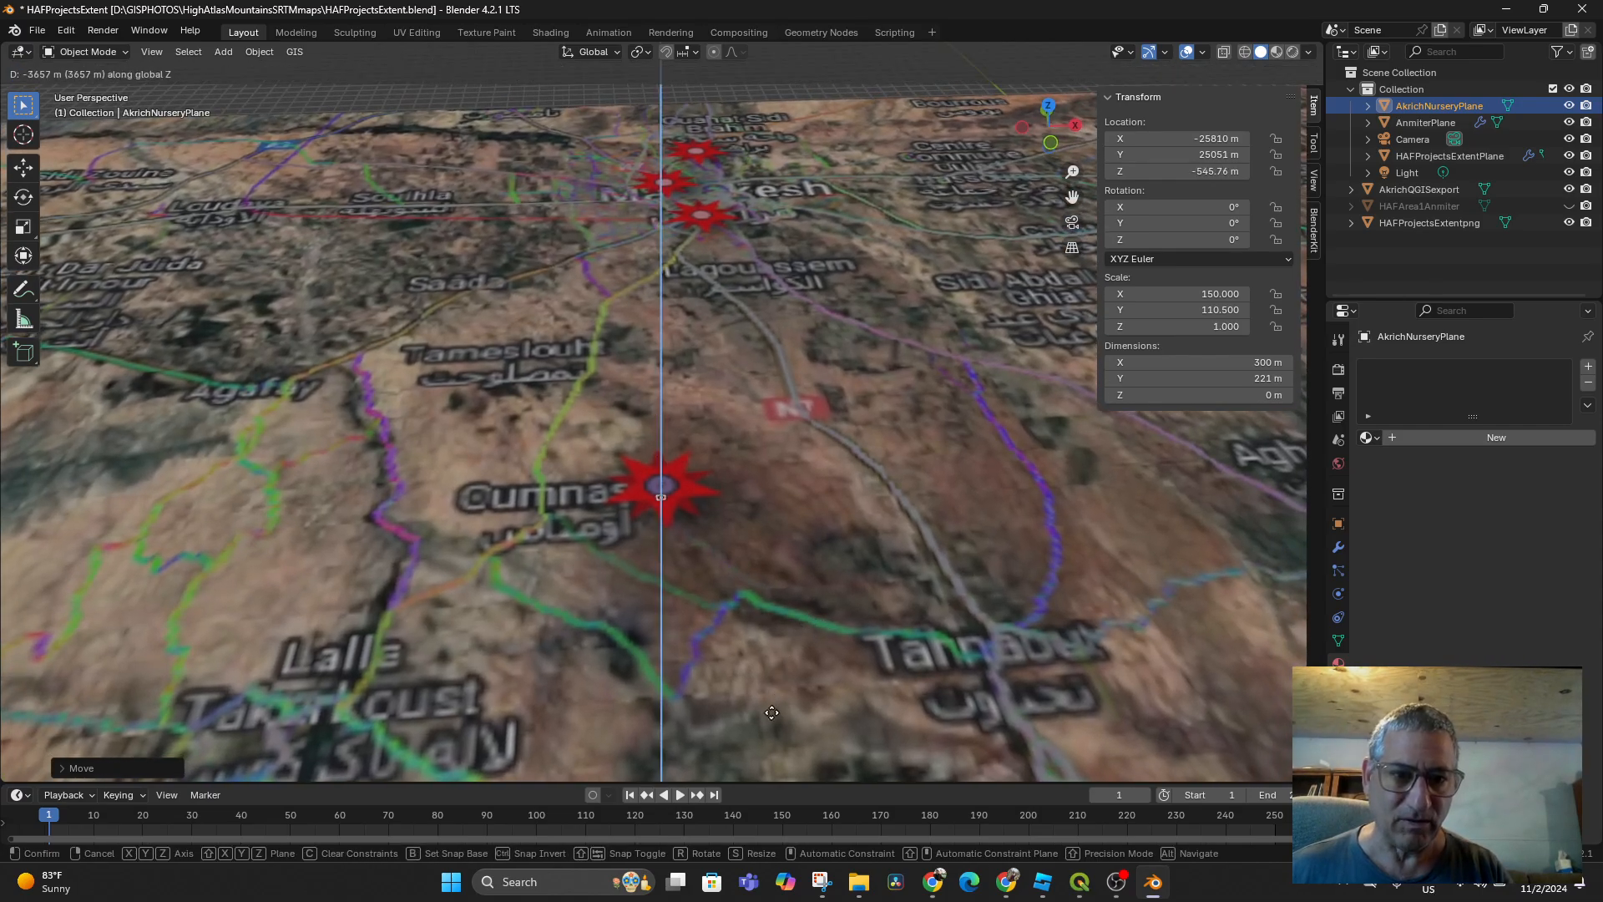
pyautogui.click(765, 721)
pyautogui.moveTo(769, 723)
pyautogui.mouseDown(button='middle')
pyautogui.moveTo(755, 694)
pyautogui.moveTo(753, 770)
pyautogui.moveTo(774, 674)
pyautogui.moveTo(749, 710)
pyautogui.mouseUp(button='middle')
pyautogui.scroll(6, 755, 747)
# Move the plane vertically to Z 106.09 m and check it against the terrain
pyautogui.press('g')
pyautogui.press('z')
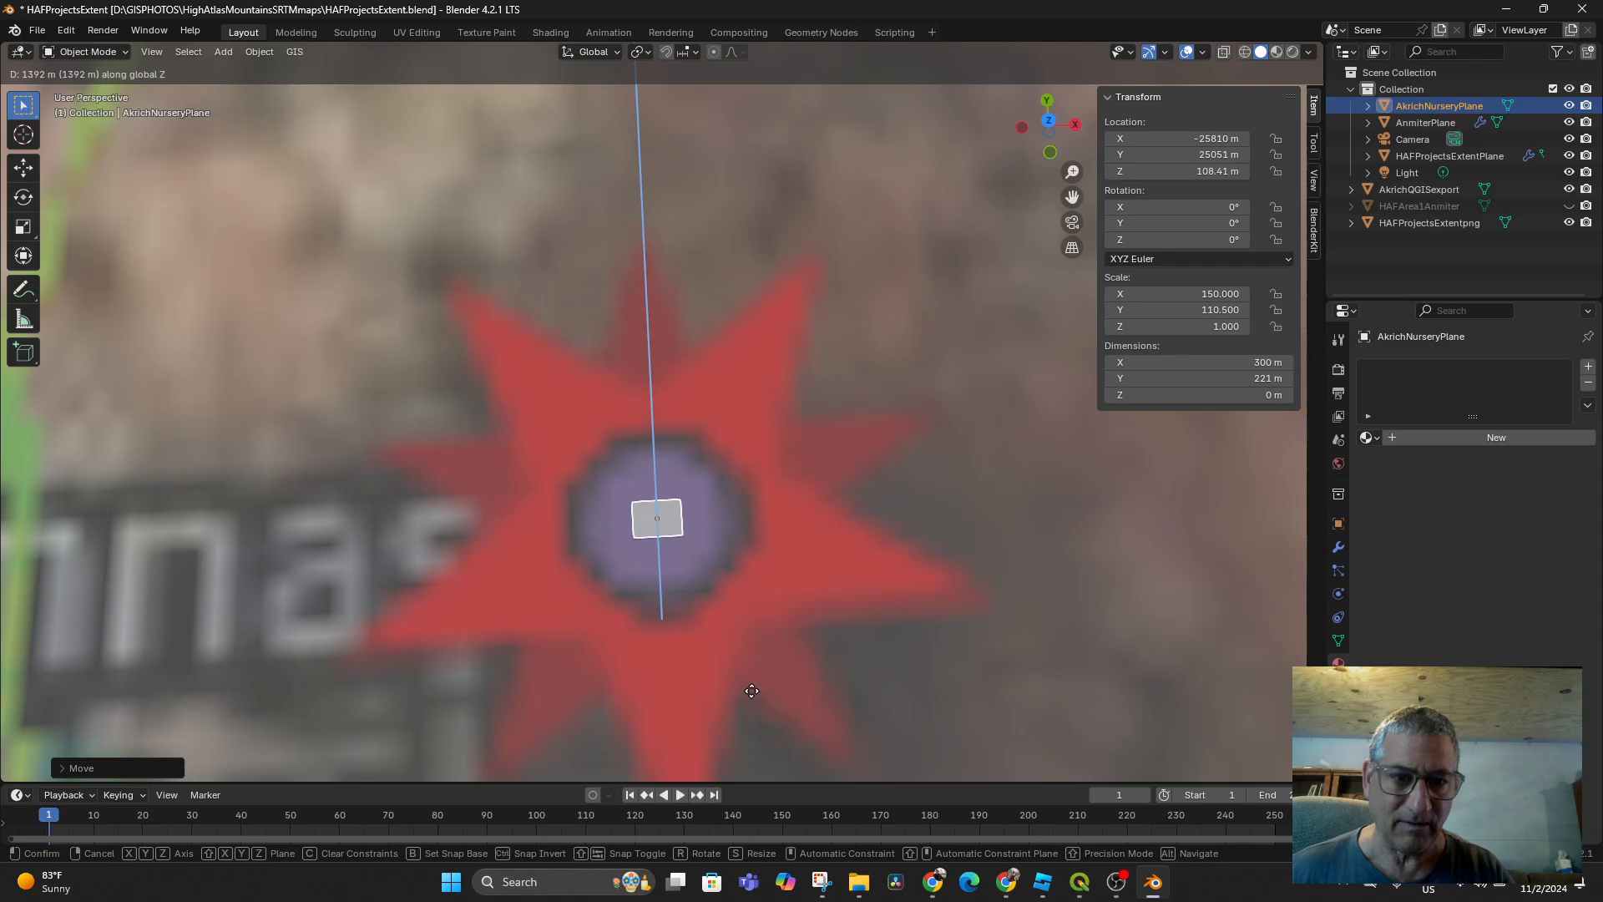
pyautogui.click(752, 693)
pyautogui.moveTo(752, 694); pyautogui.dragTo(765, 656, button='middle')
pyautogui.moveTo(843, 486)
pyautogui.mouseDown(button='middle')
pyautogui.moveTo(813, 541)
pyautogui.moveTo(830, 493)
pyautogui.mouseUp(button='middle')
pyautogui.moveTo(805, 593); pyautogui.dragTo(908, 387, button='middle')
# Lower the plane to Z 17.06 m, just above the terrain at the star
pyautogui.press('g')
pyautogui.press('z')
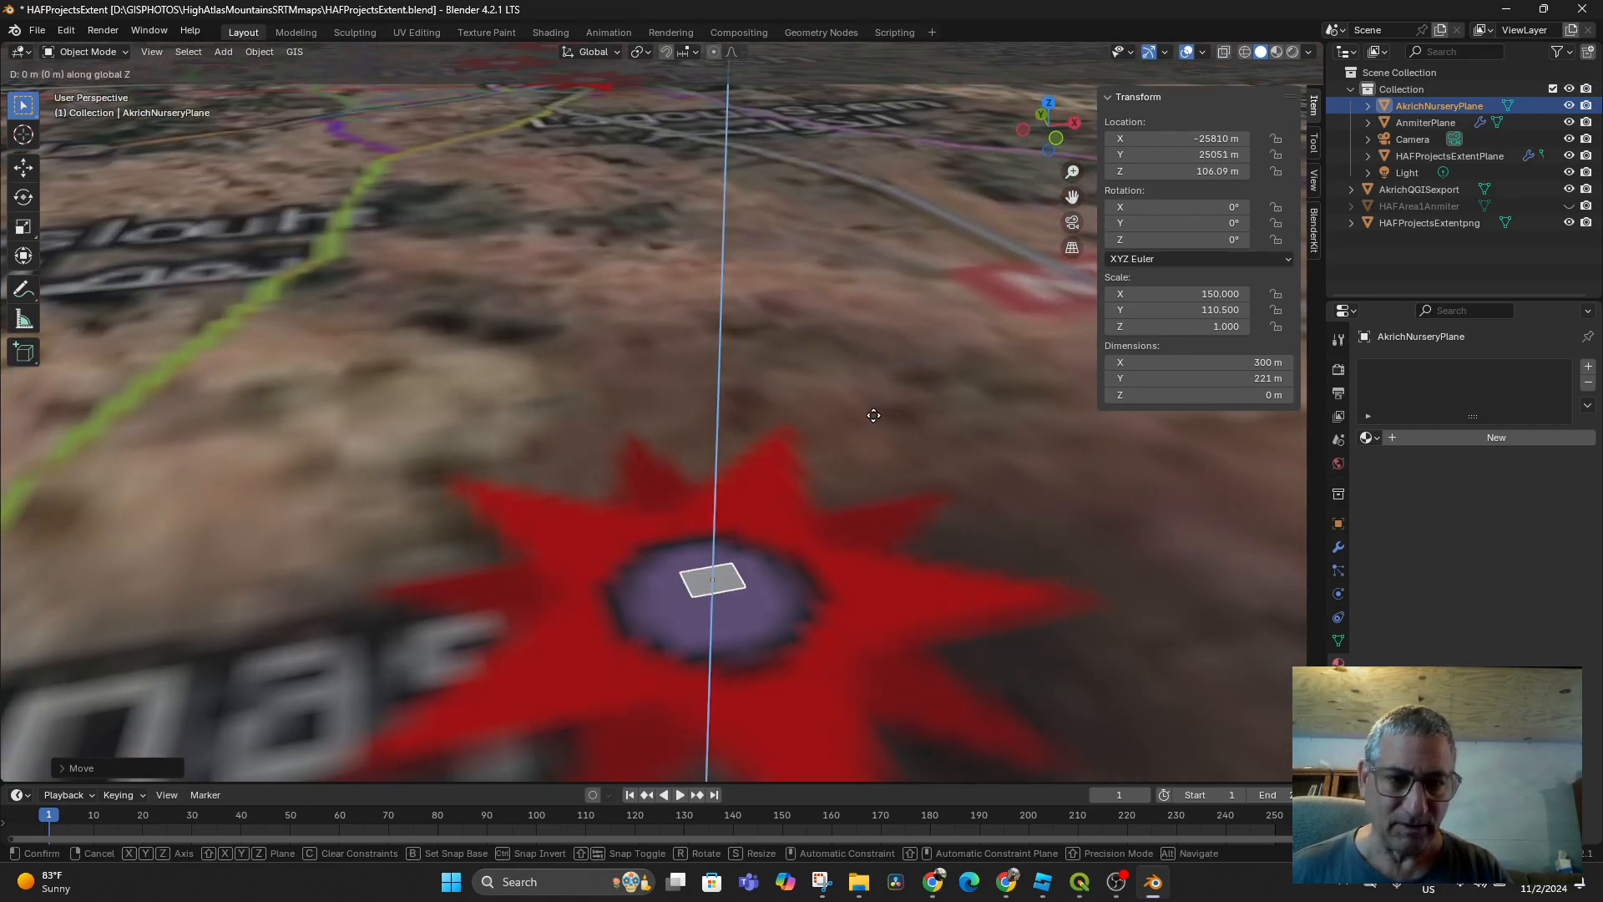
pyautogui.click(875, 435)
pyautogui.moveTo(875, 434); pyautogui.dragTo(994, 274, button='middle')
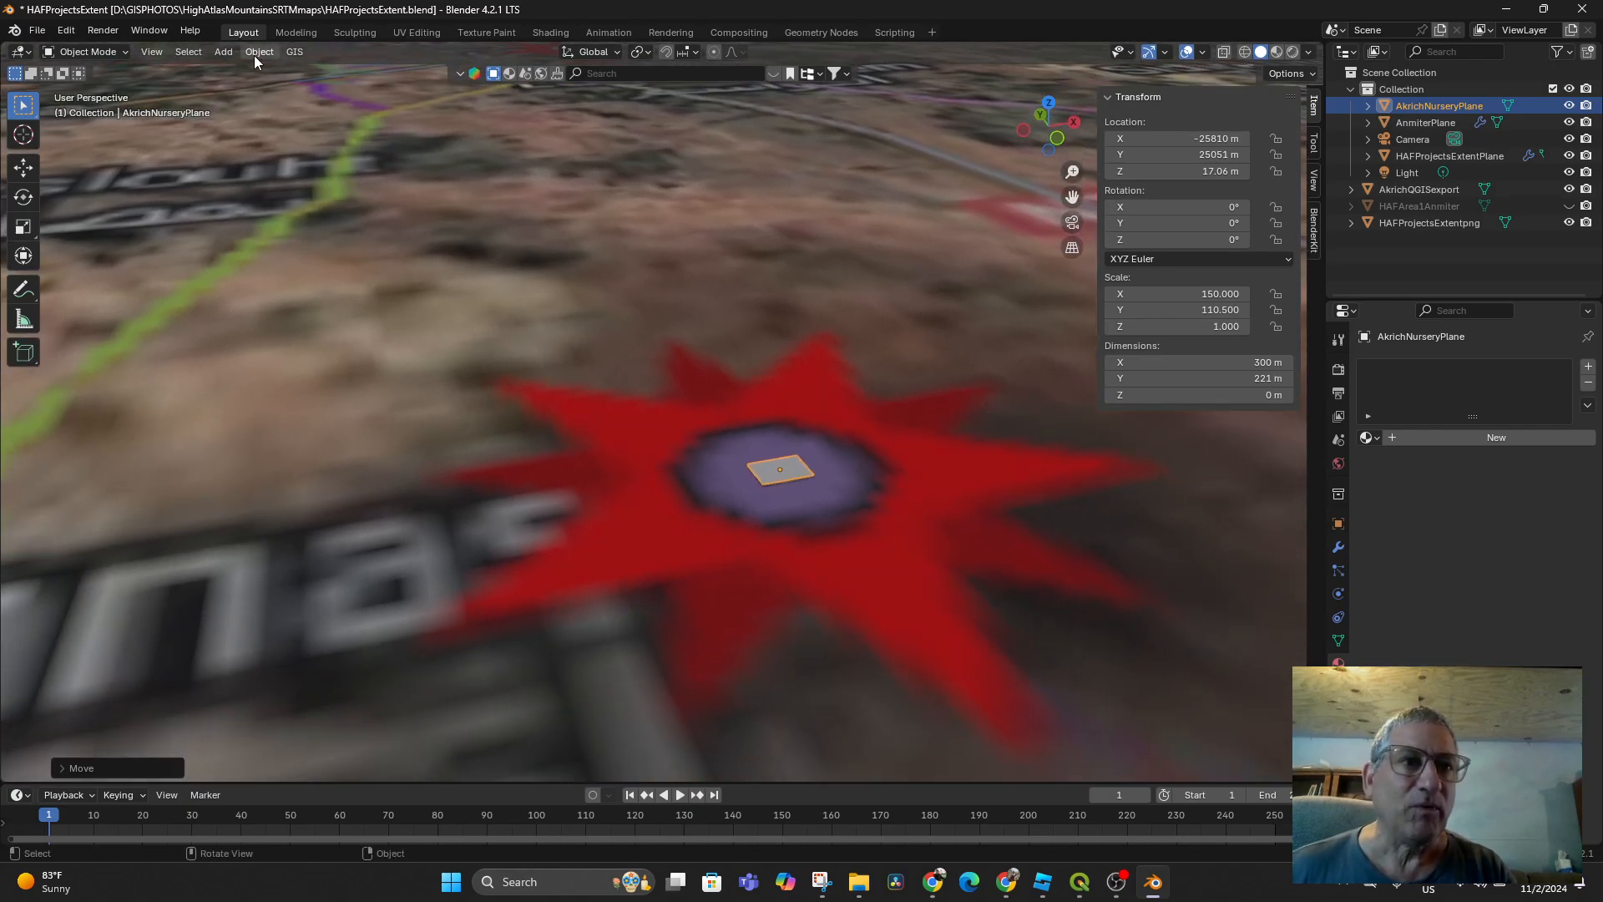
# Switch AkrichNurseryPlane into Edit Mode
pyautogui.click(225, 52)
pyautogui.moveTo(153, 42)
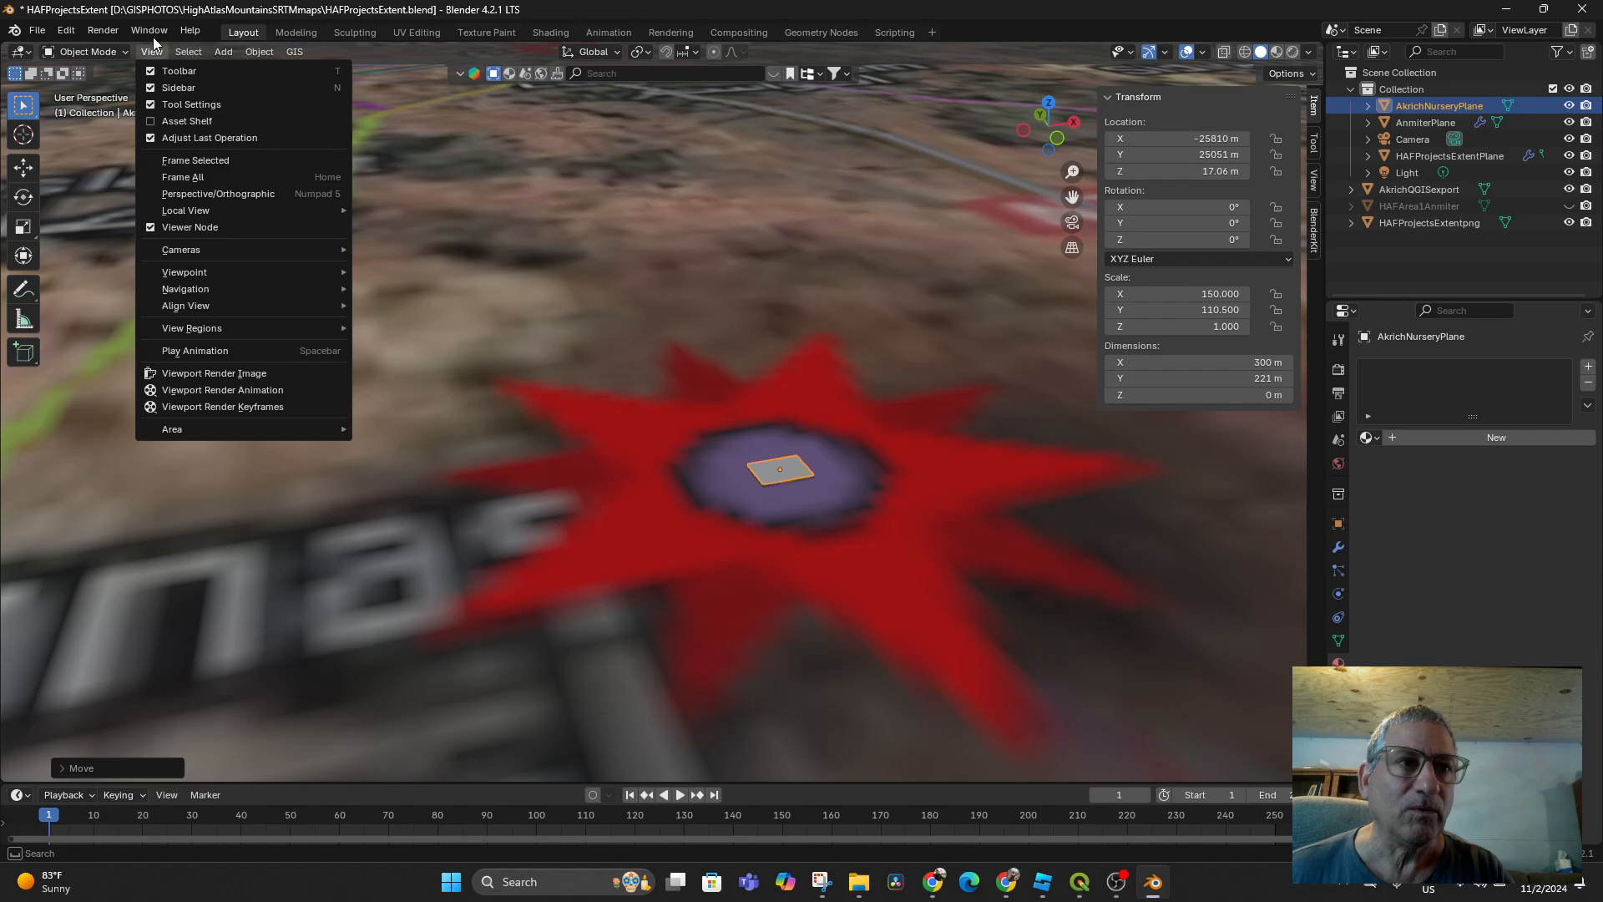
pyautogui.click(73, 53)
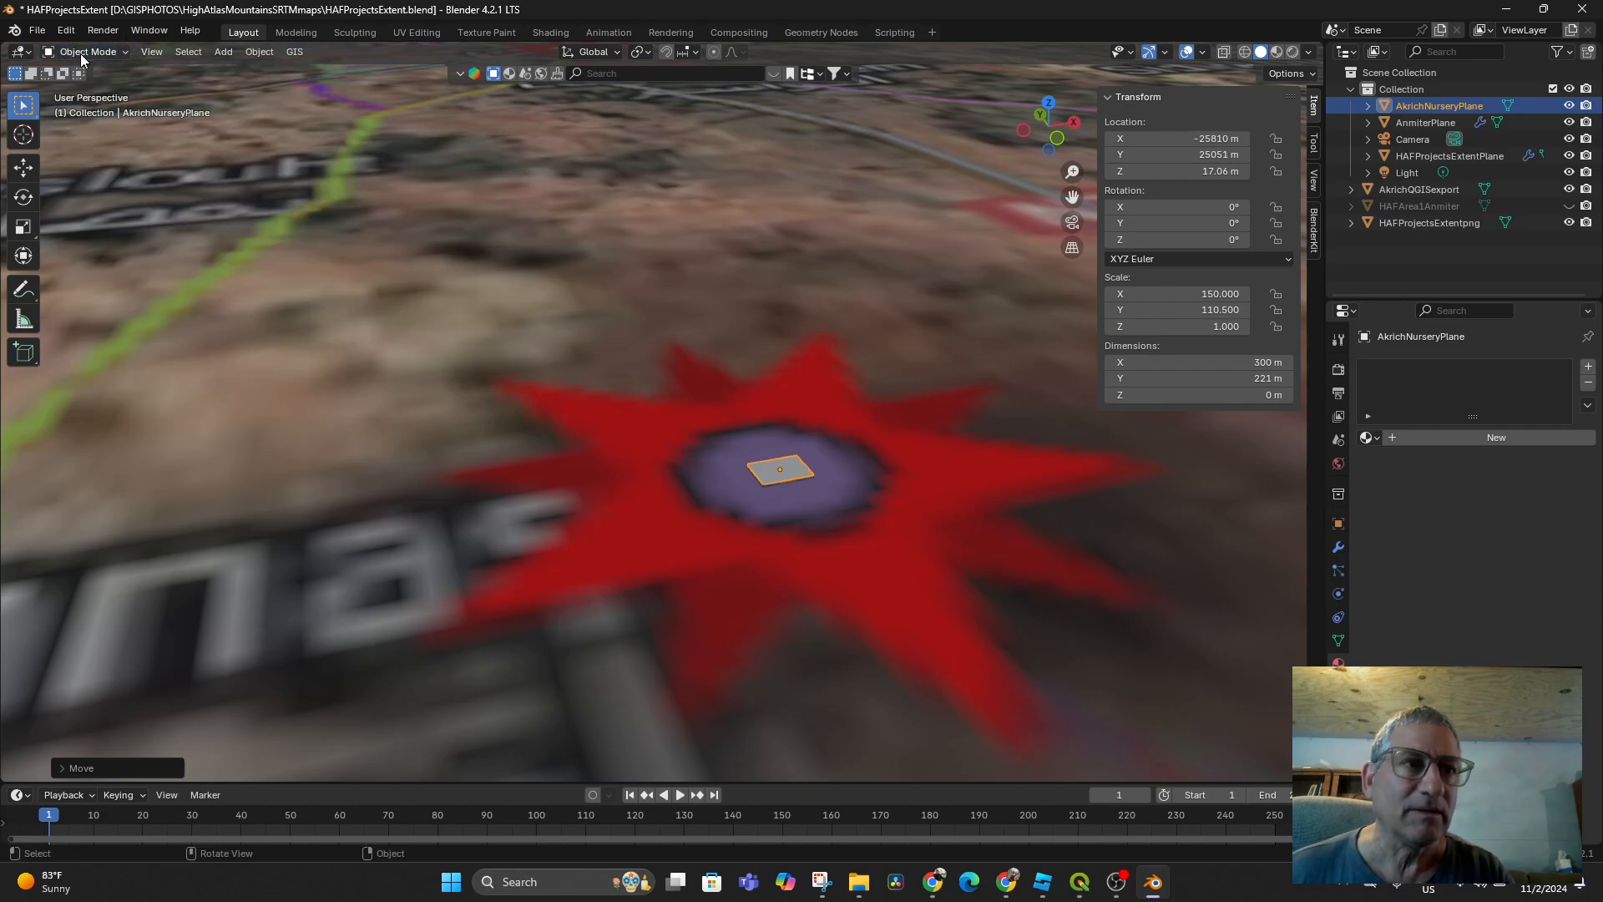
pyautogui.click(83, 89)
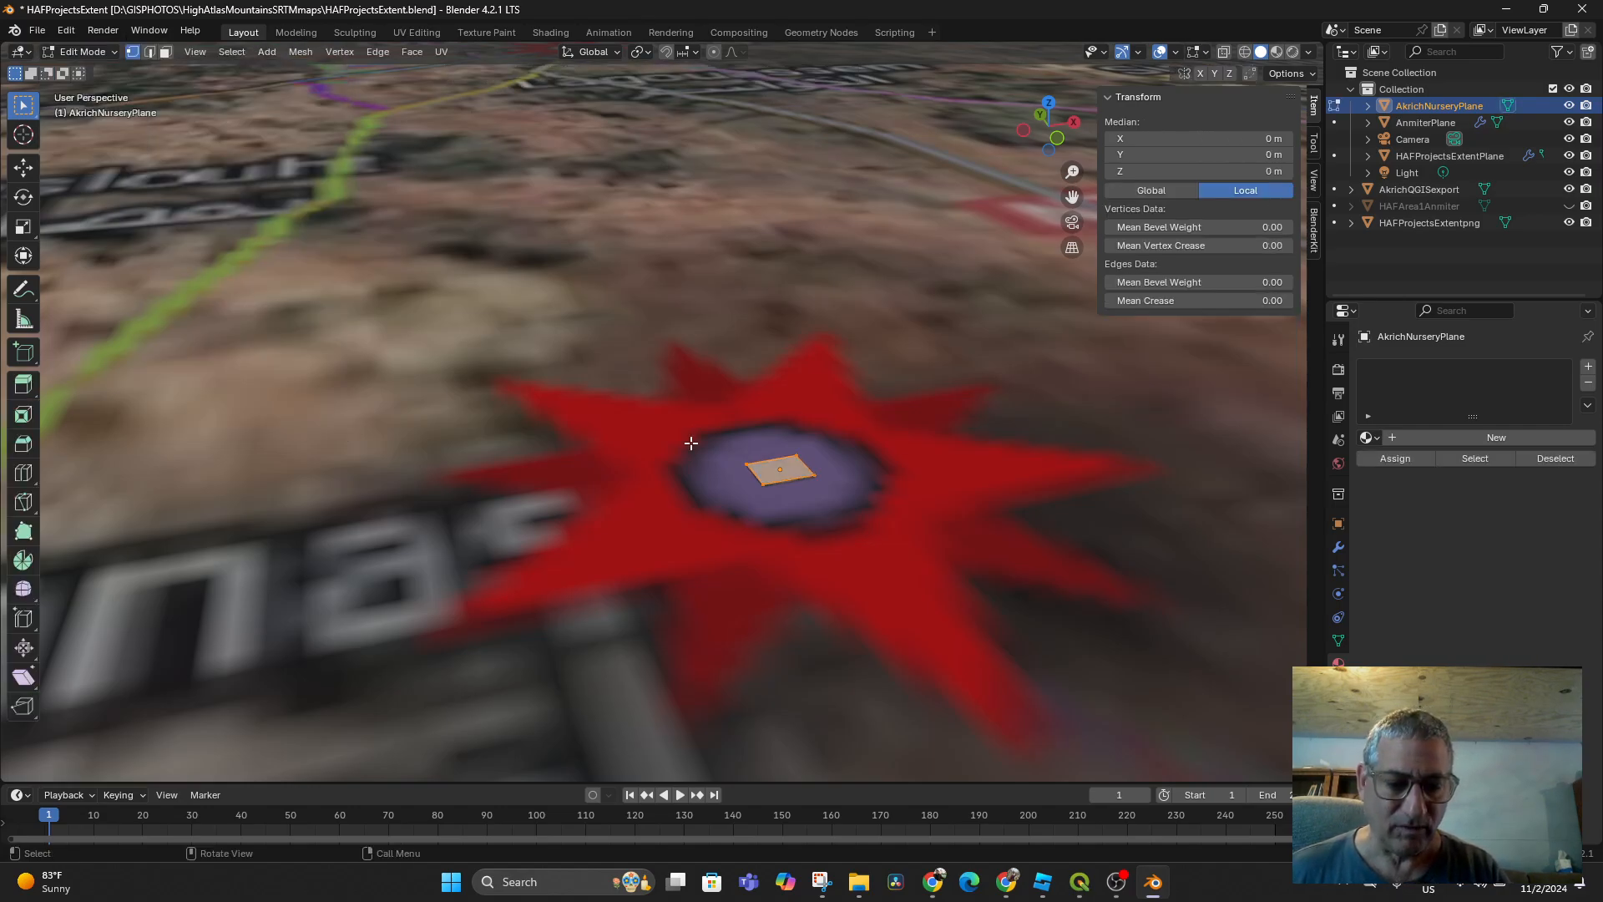
# Subdivide the plane's mesh six times into a dense grid of vertices
pyautogui.rightClick(764, 473)
pyautogui.click(764, 473)
pyautogui.rightClick(763, 473)
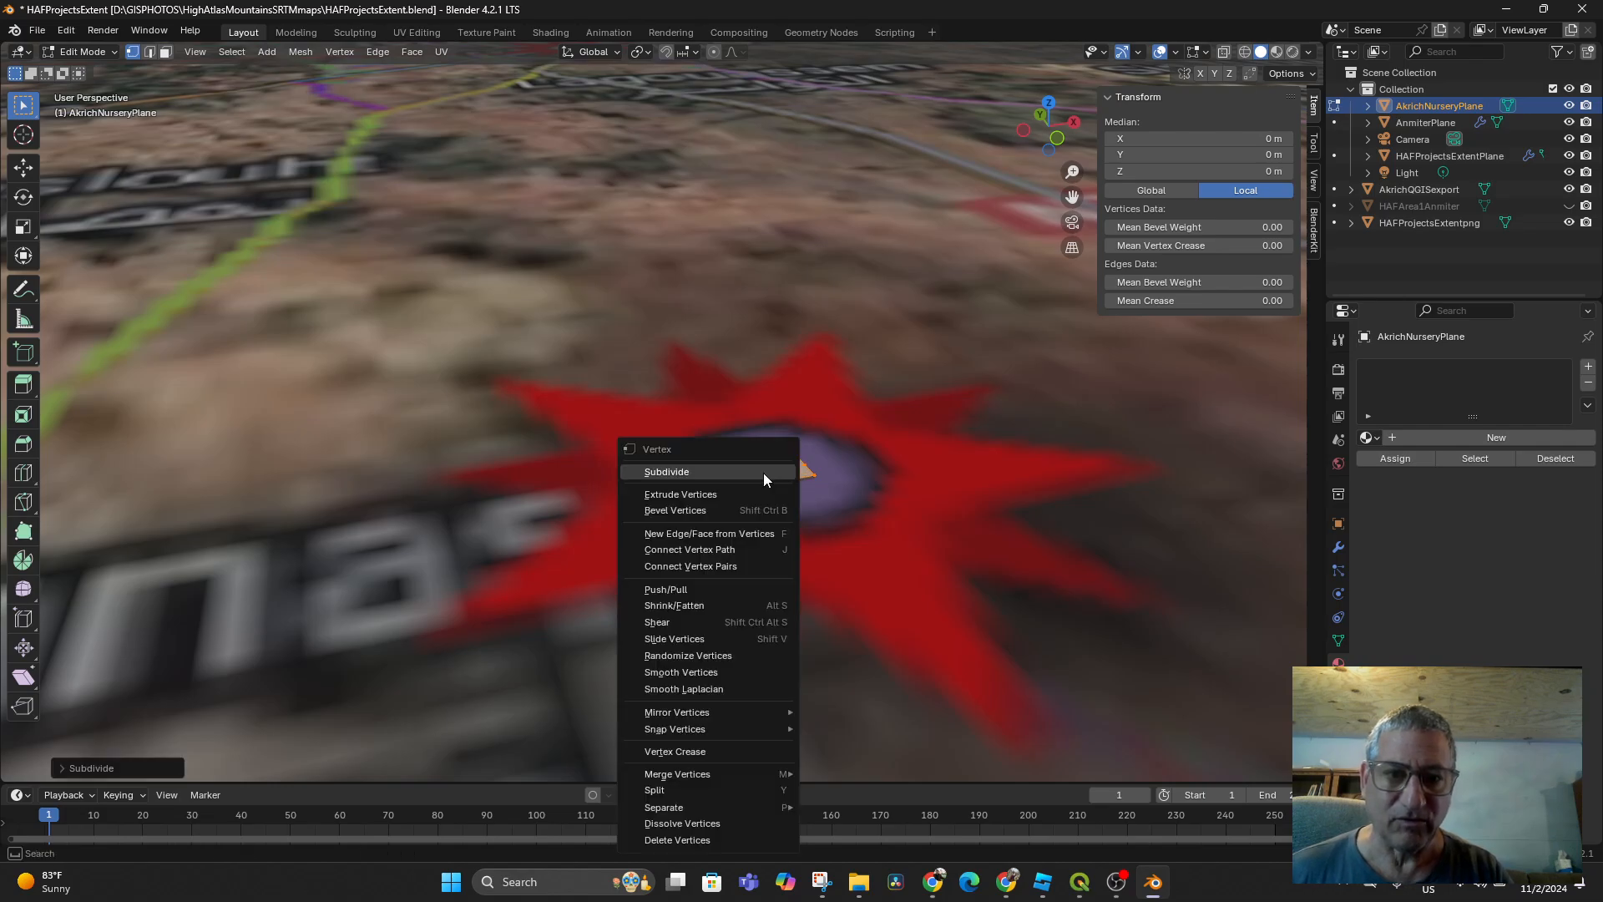
pyautogui.click(763, 473)
pyautogui.rightClick(764, 473)
pyautogui.click(763, 472)
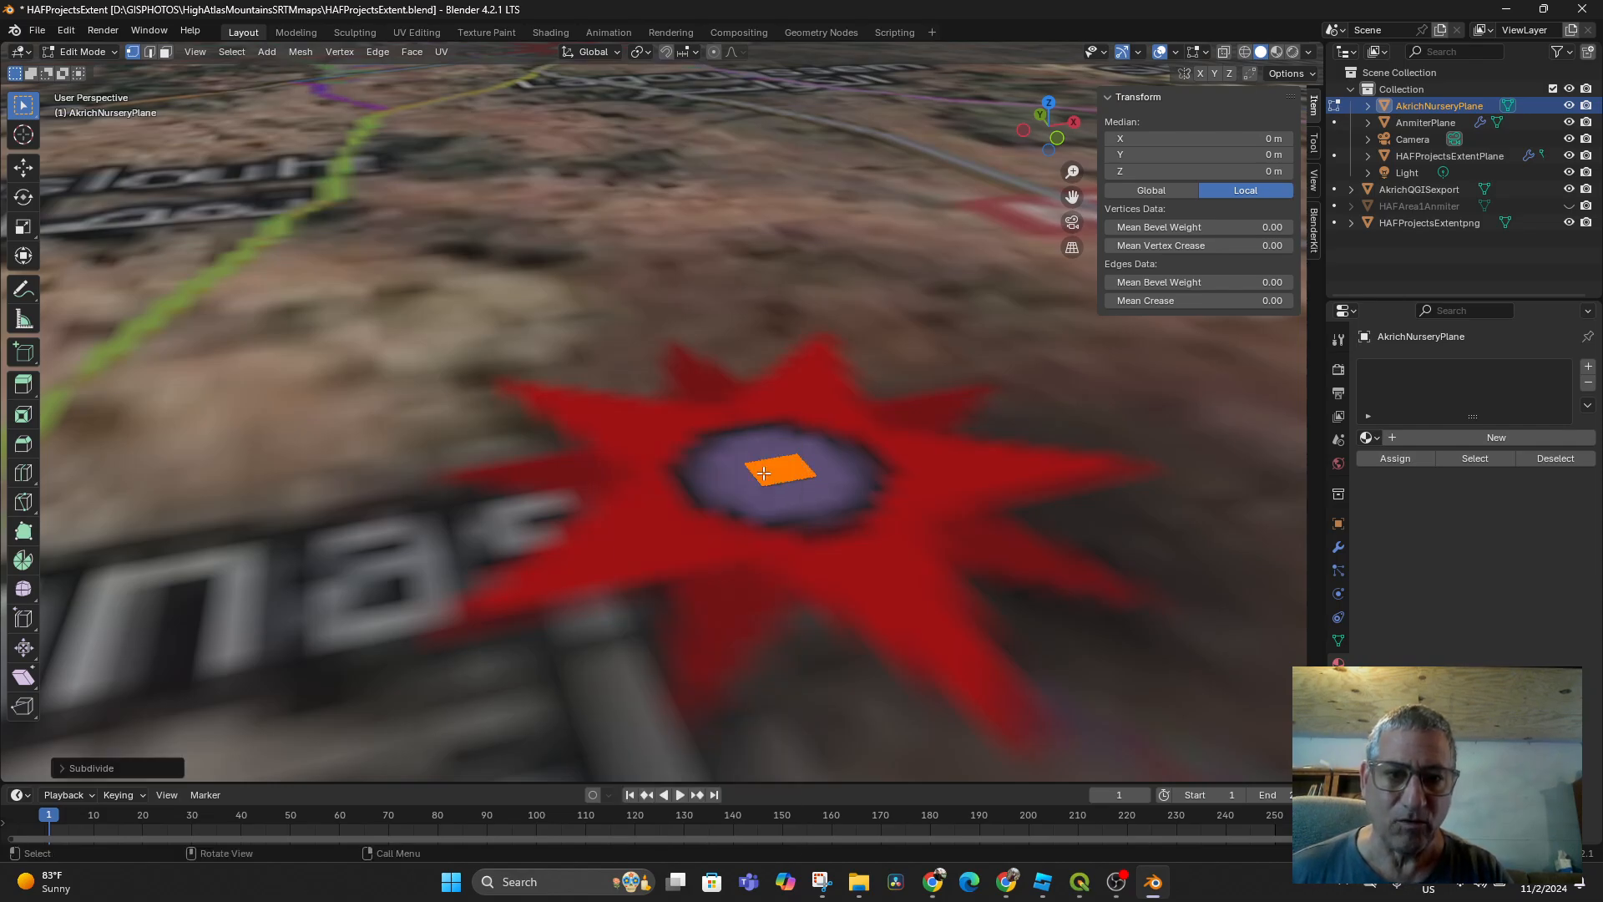
pyautogui.rightClick(763, 472)
pyautogui.click(763, 473)
pyautogui.rightClick(763, 473)
pyautogui.click(763, 472)
pyautogui.rightClick(763, 473)
pyautogui.click(764, 472)
# Return the plane to Object Mode
pyautogui.scroll(2, 852, 551)
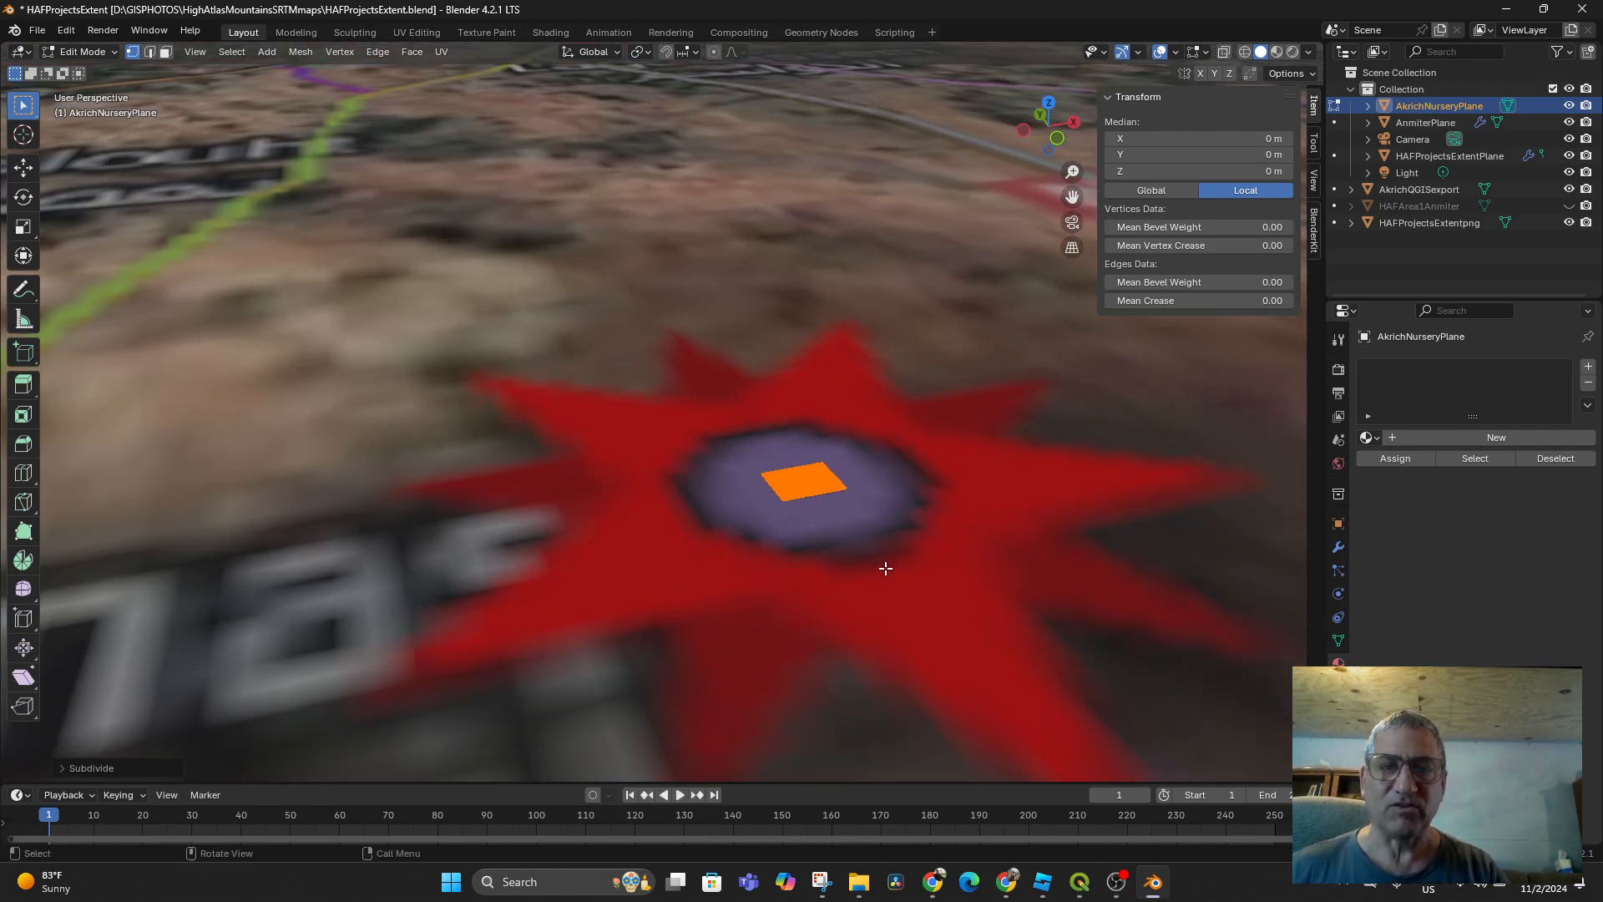
pyautogui.click(88, 50)
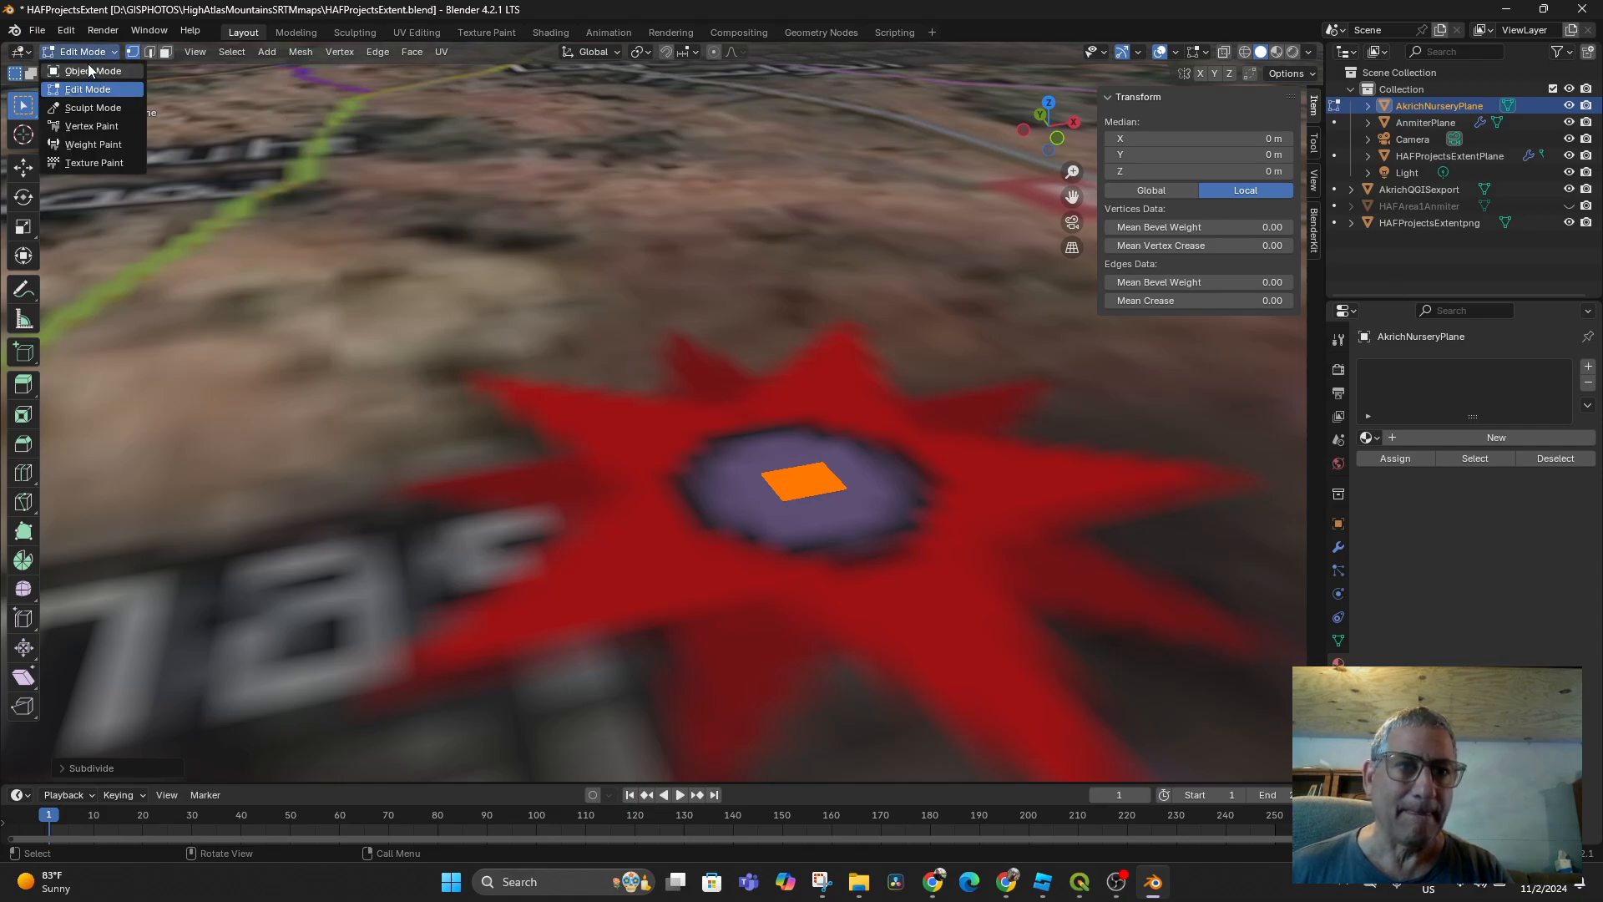
pyautogui.click(87, 74)
pyautogui.moveTo(738, 452); pyautogui.dragTo(988, 542, button='middle')
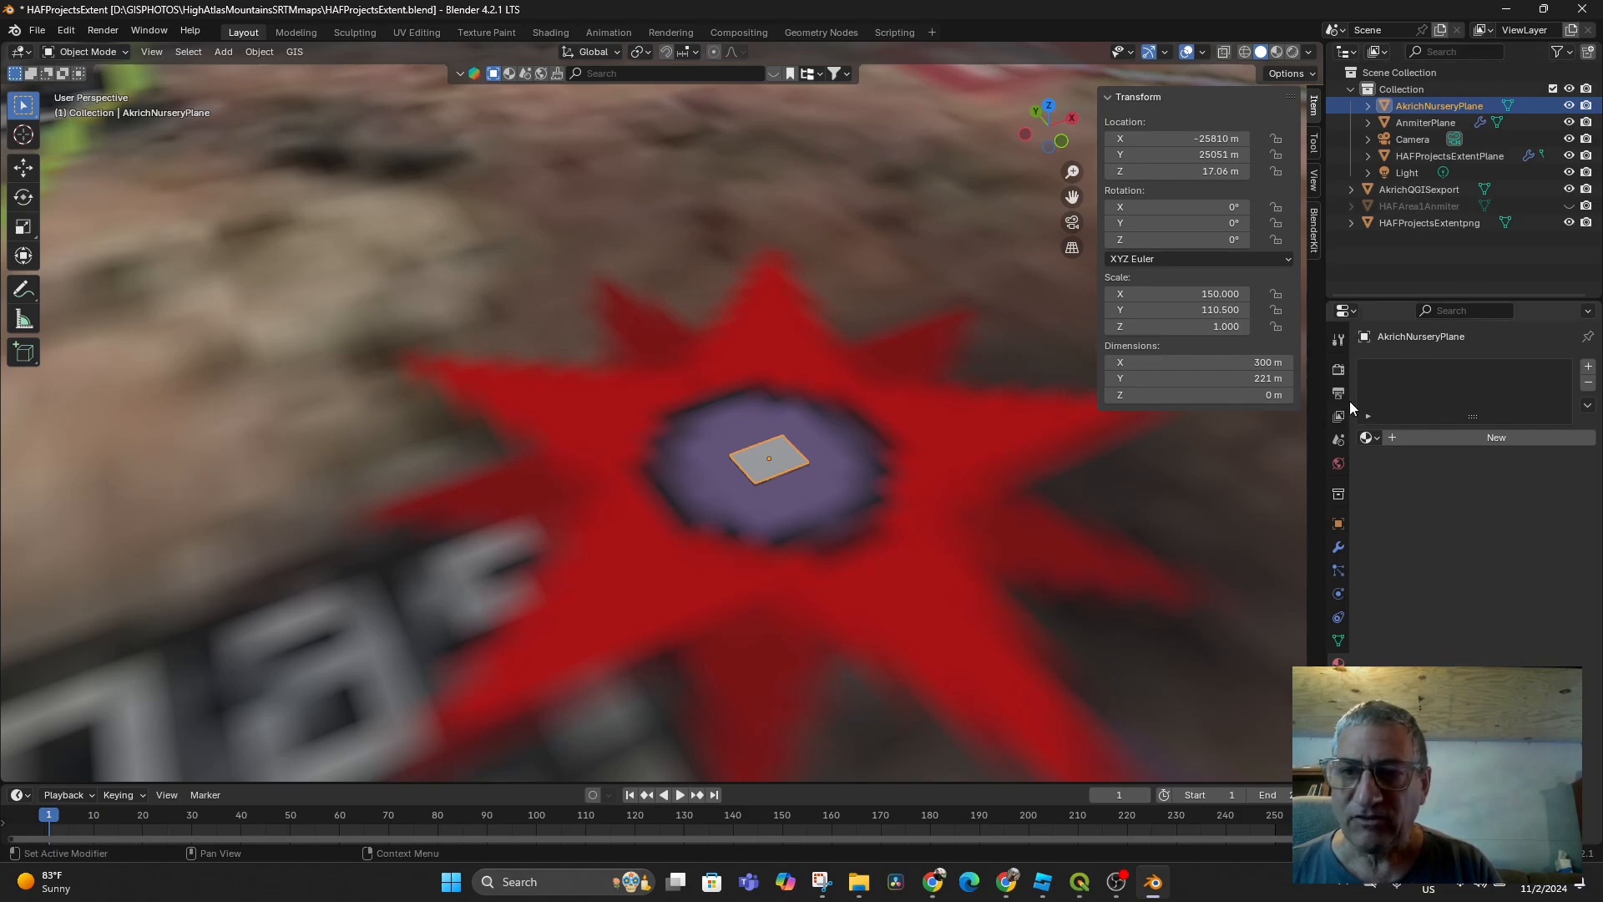
# Create a new material for AkrichNurseryPlane with an Image Texture driving Base Color
pyautogui.click(1245, 52)
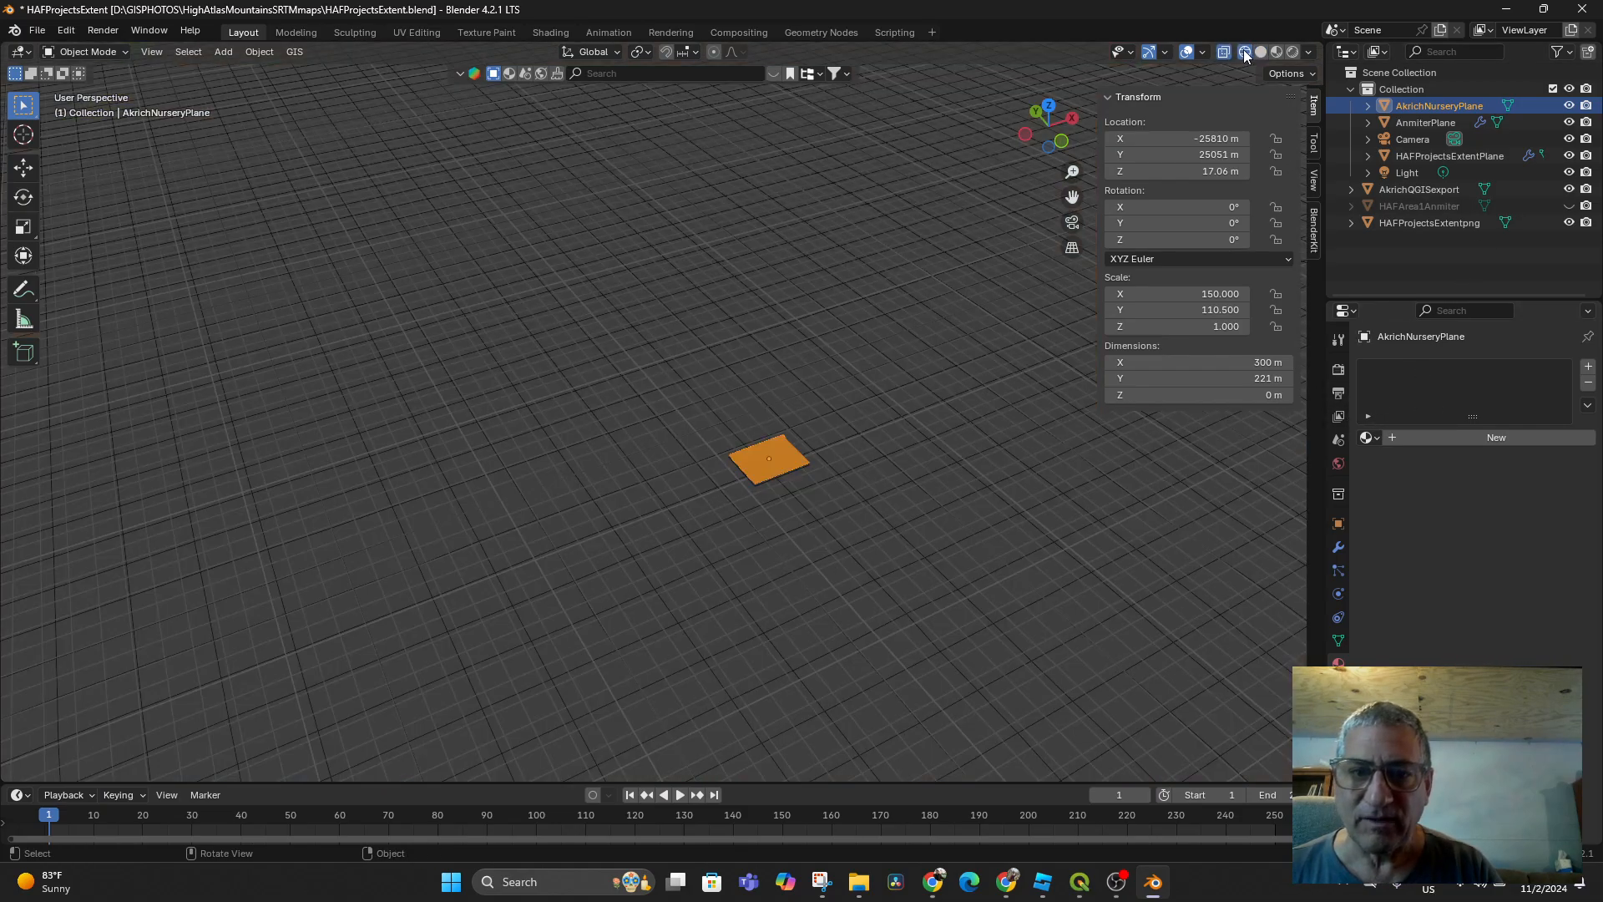
pyautogui.click(1262, 52)
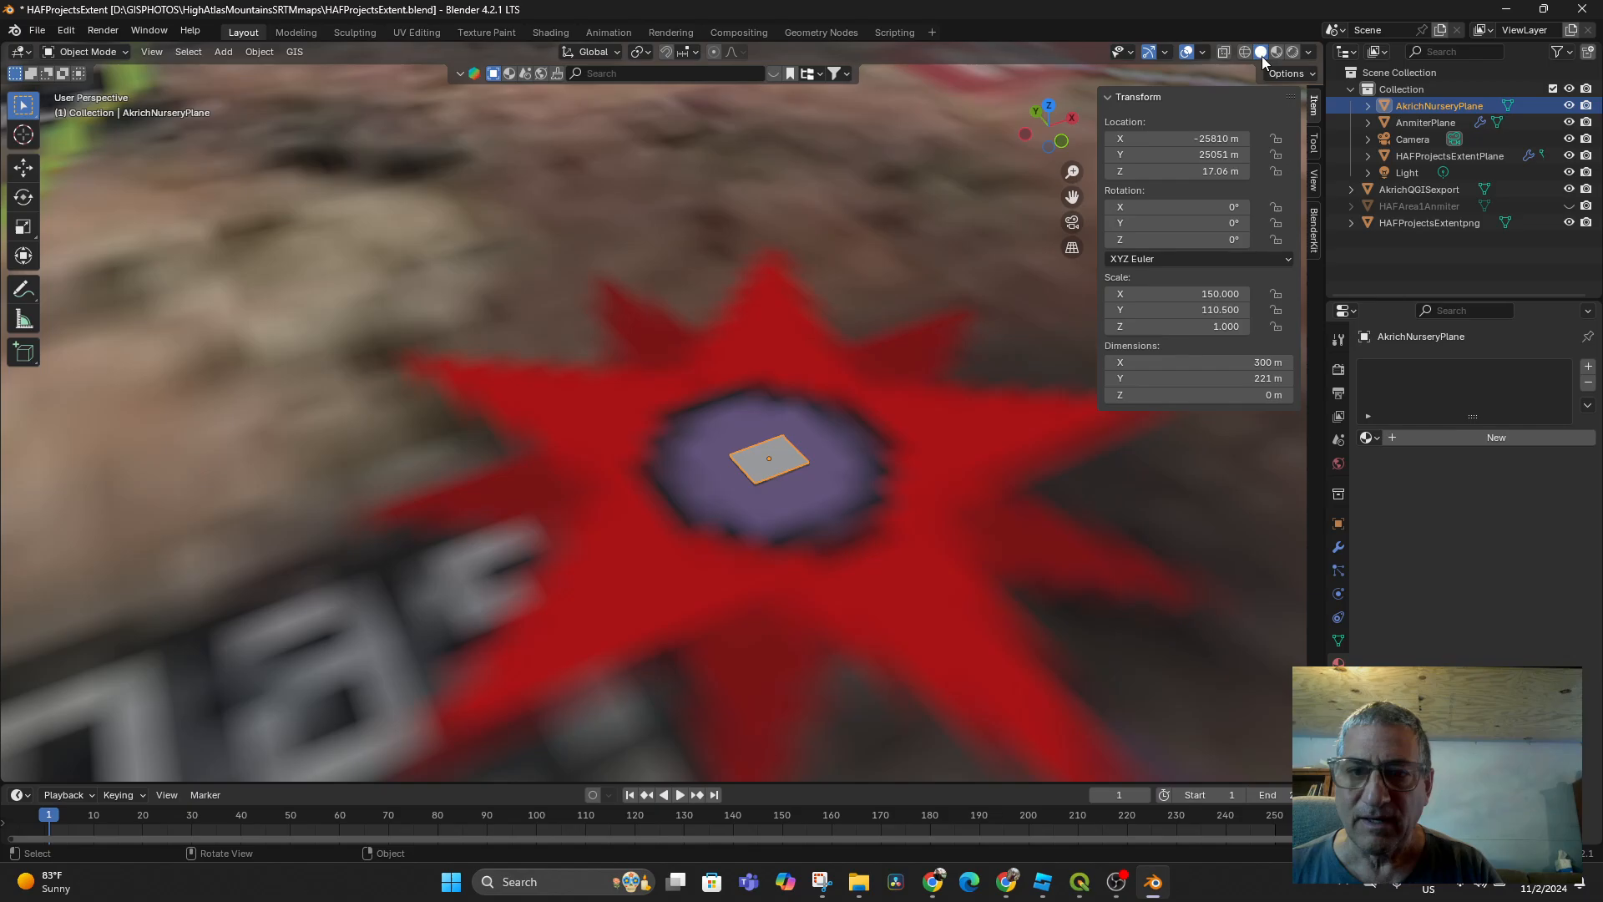
pyautogui.click(1420, 441)
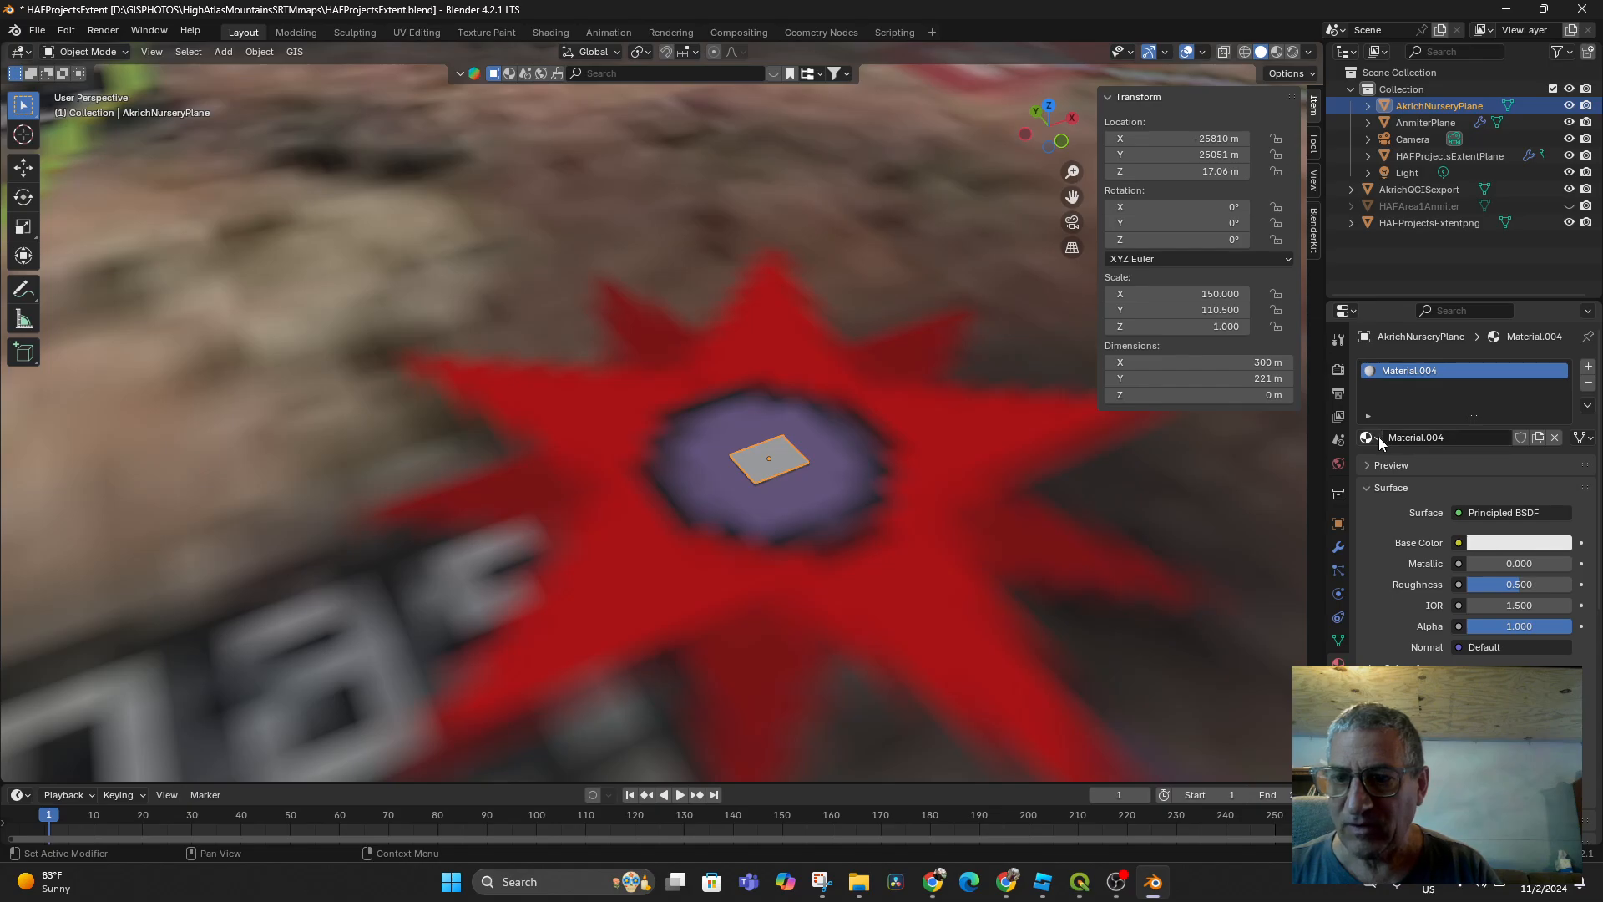
pyautogui.click(1459, 543)
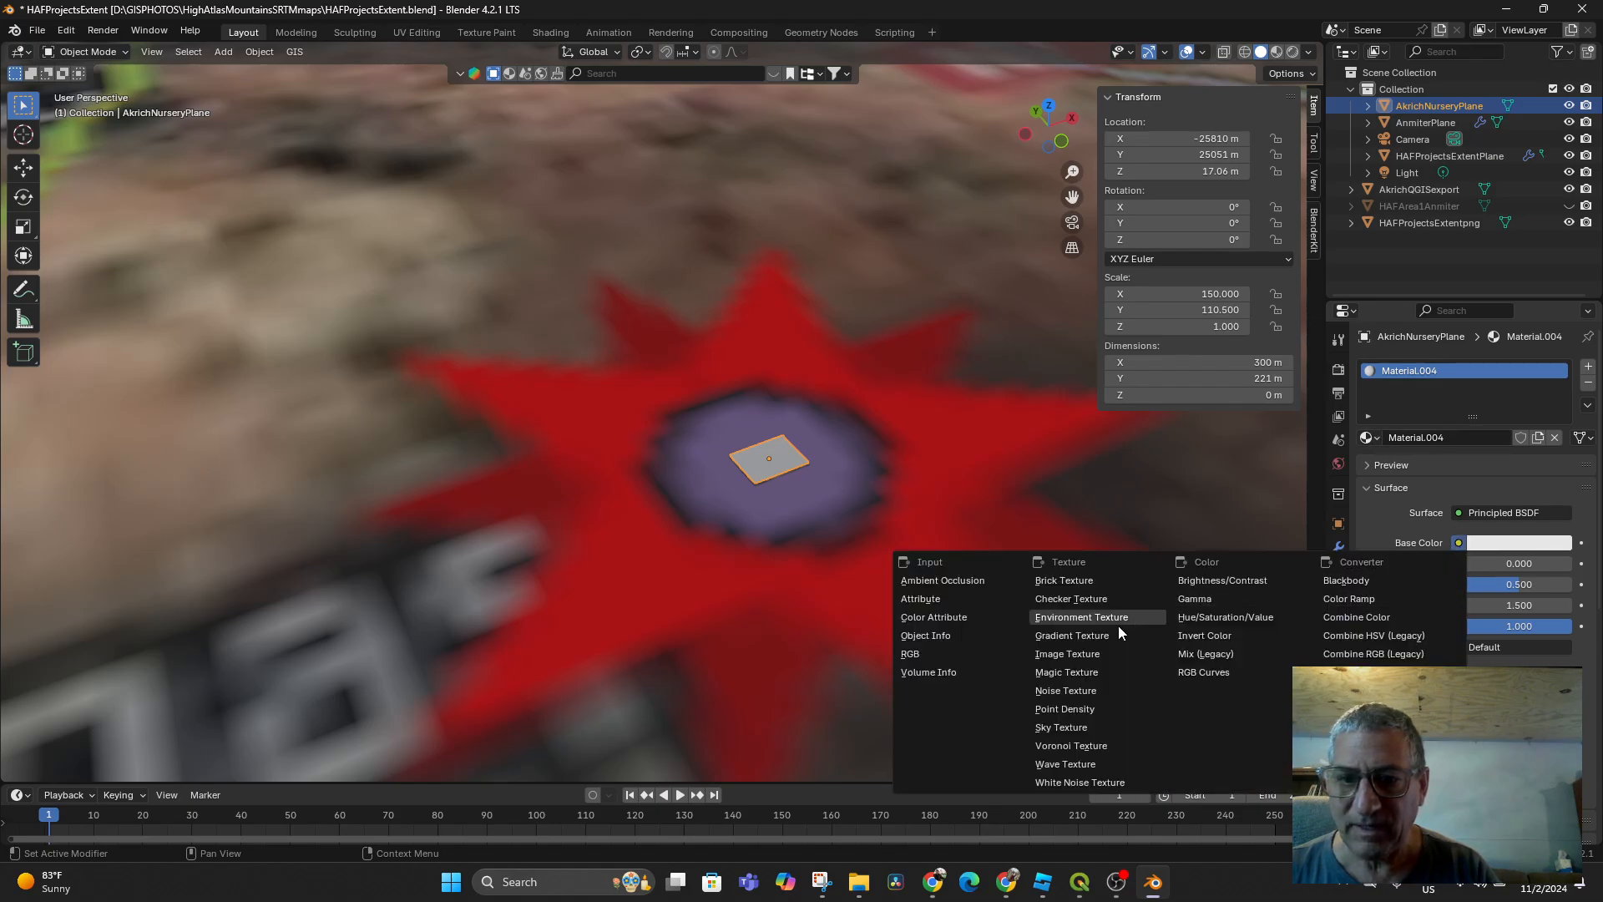
pyautogui.click(1085, 654)
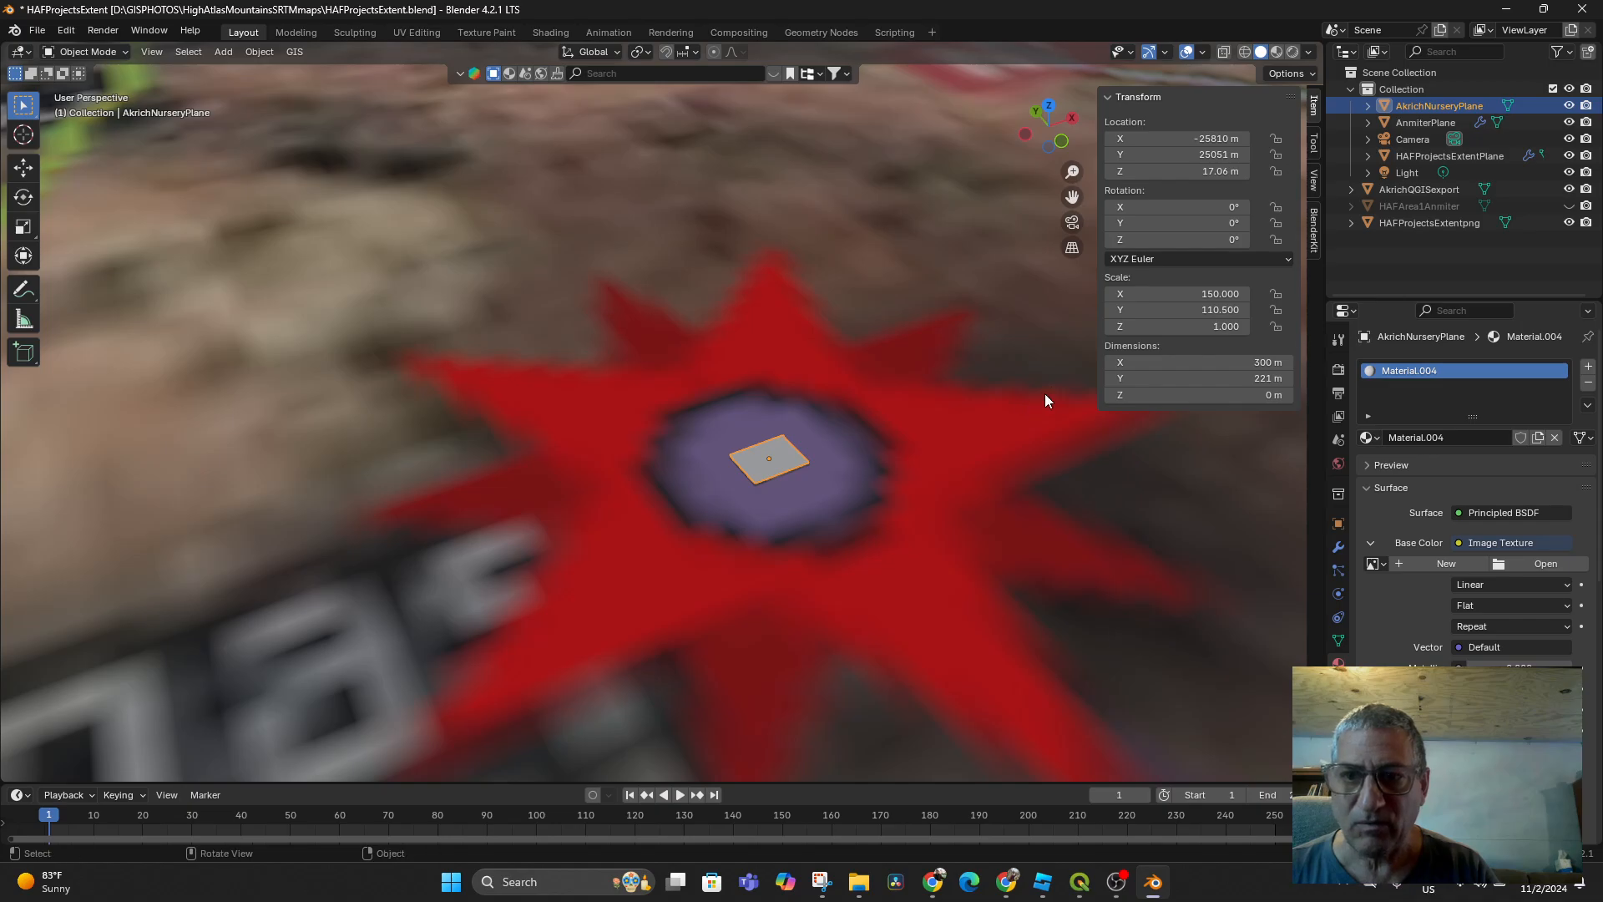
# Load AkrichQGISexport.png from HAF Project Site Photos as the plane's texture
pyautogui.click(1543, 565)
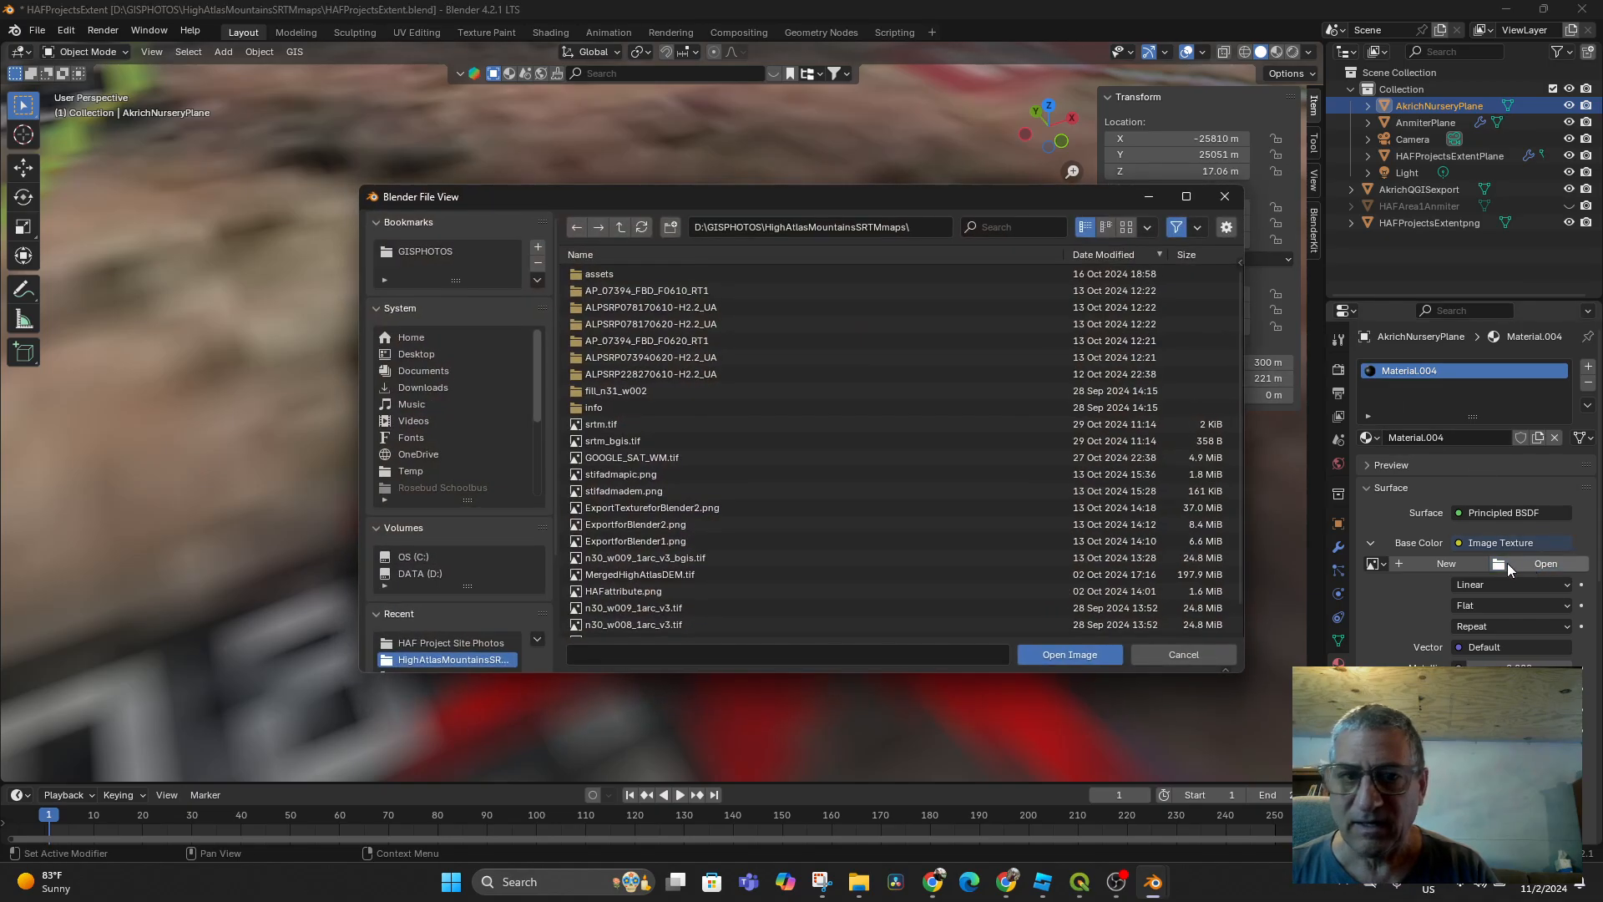
pyautogui.click(425, 638)
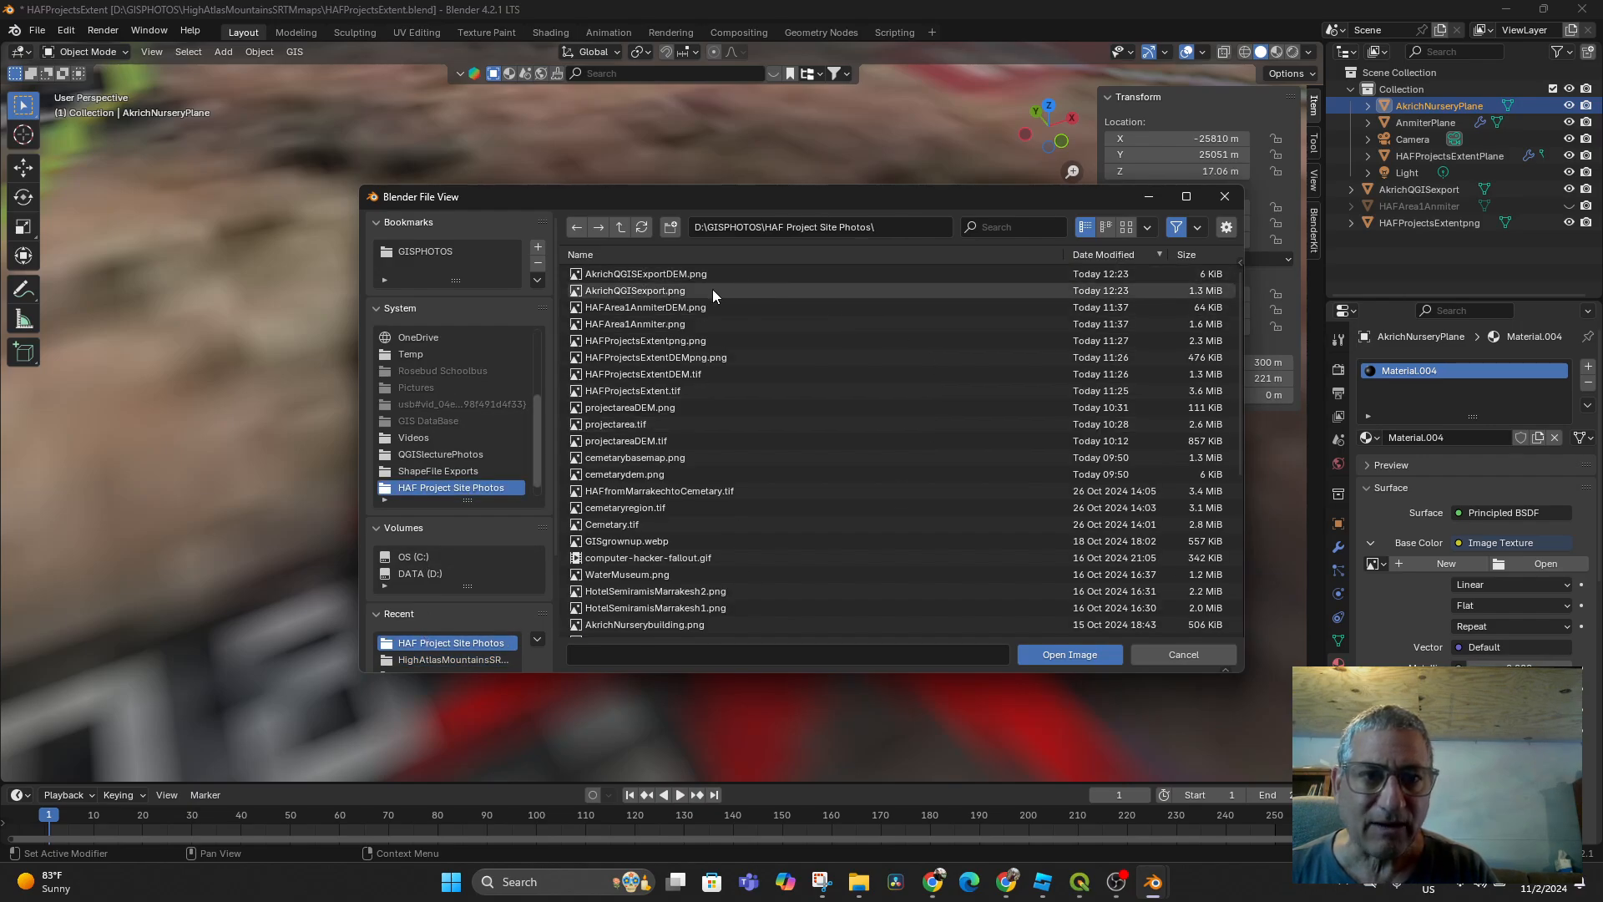
pyautogui.click(652, 288)
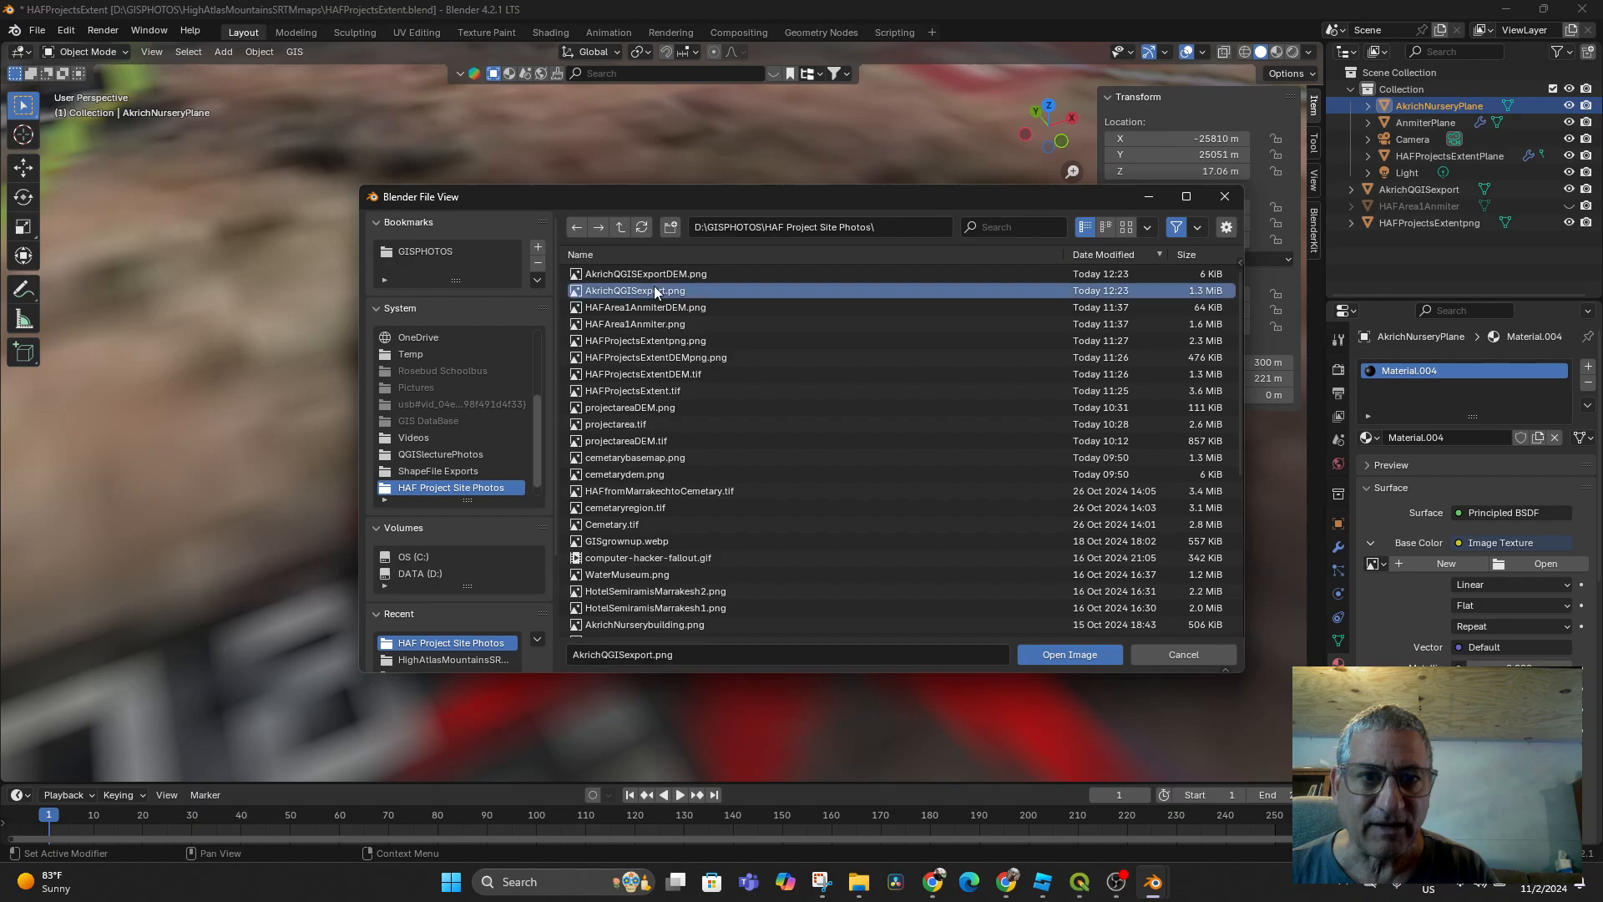
pyautogui.click(1056, 653)
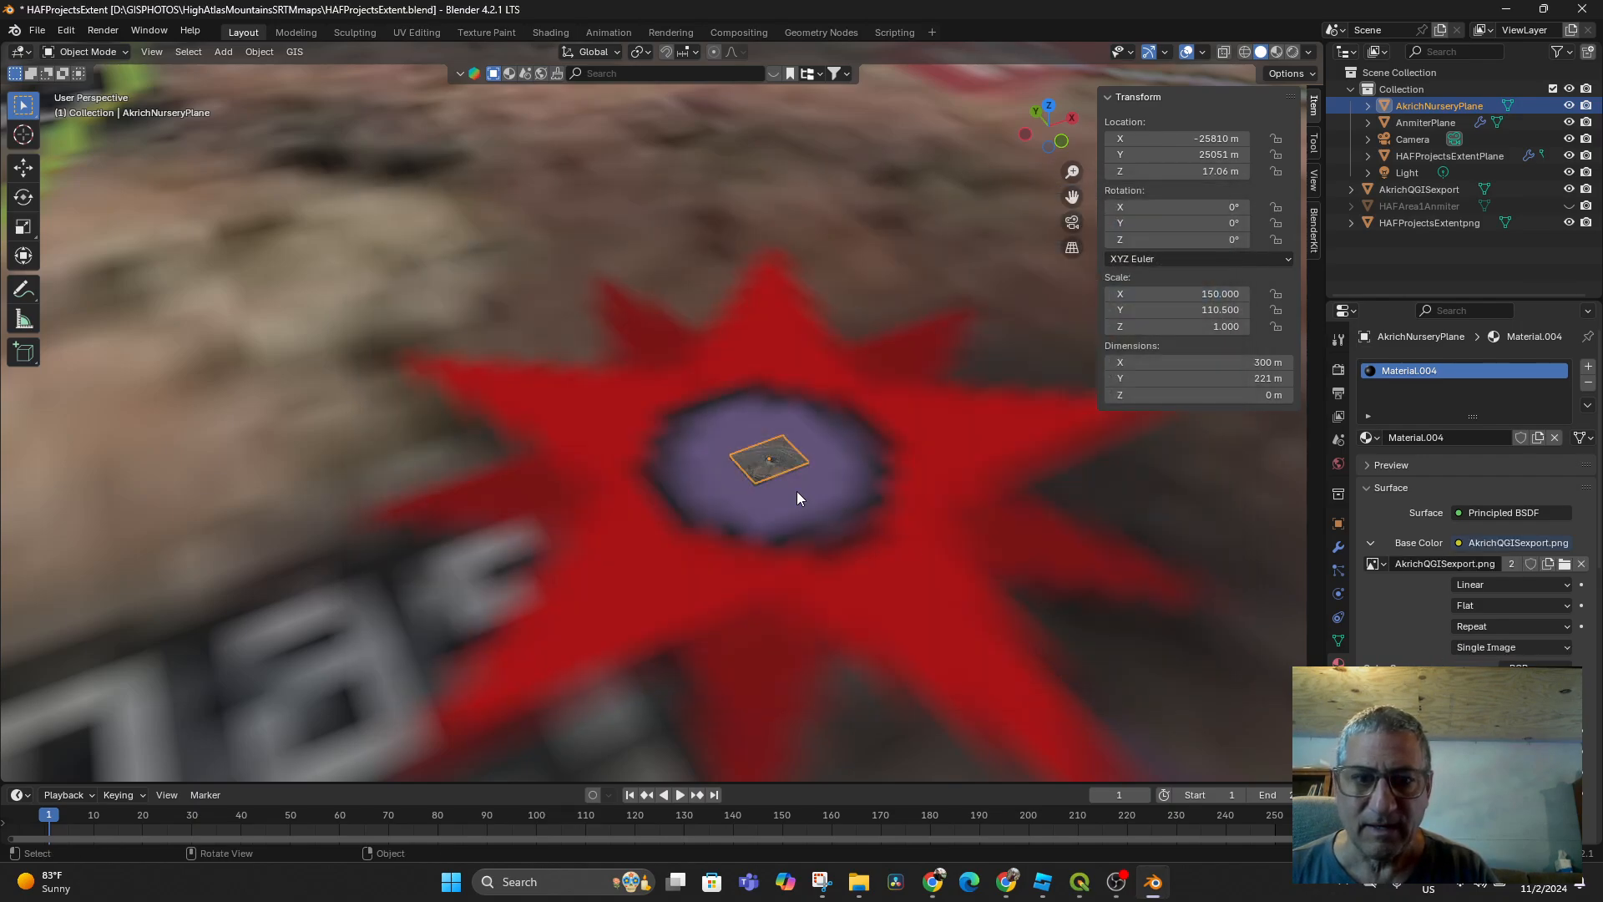
pyautogui.scroll(2, 798, 491)
pyautogui.keyDown('shift'); pyautogui.moveTo(883, 519); pyautogui.dragTo(841, 522, button='middle'); pyautogui.keyUp('shift')
pyautogui.scroll(1, 788, 568)
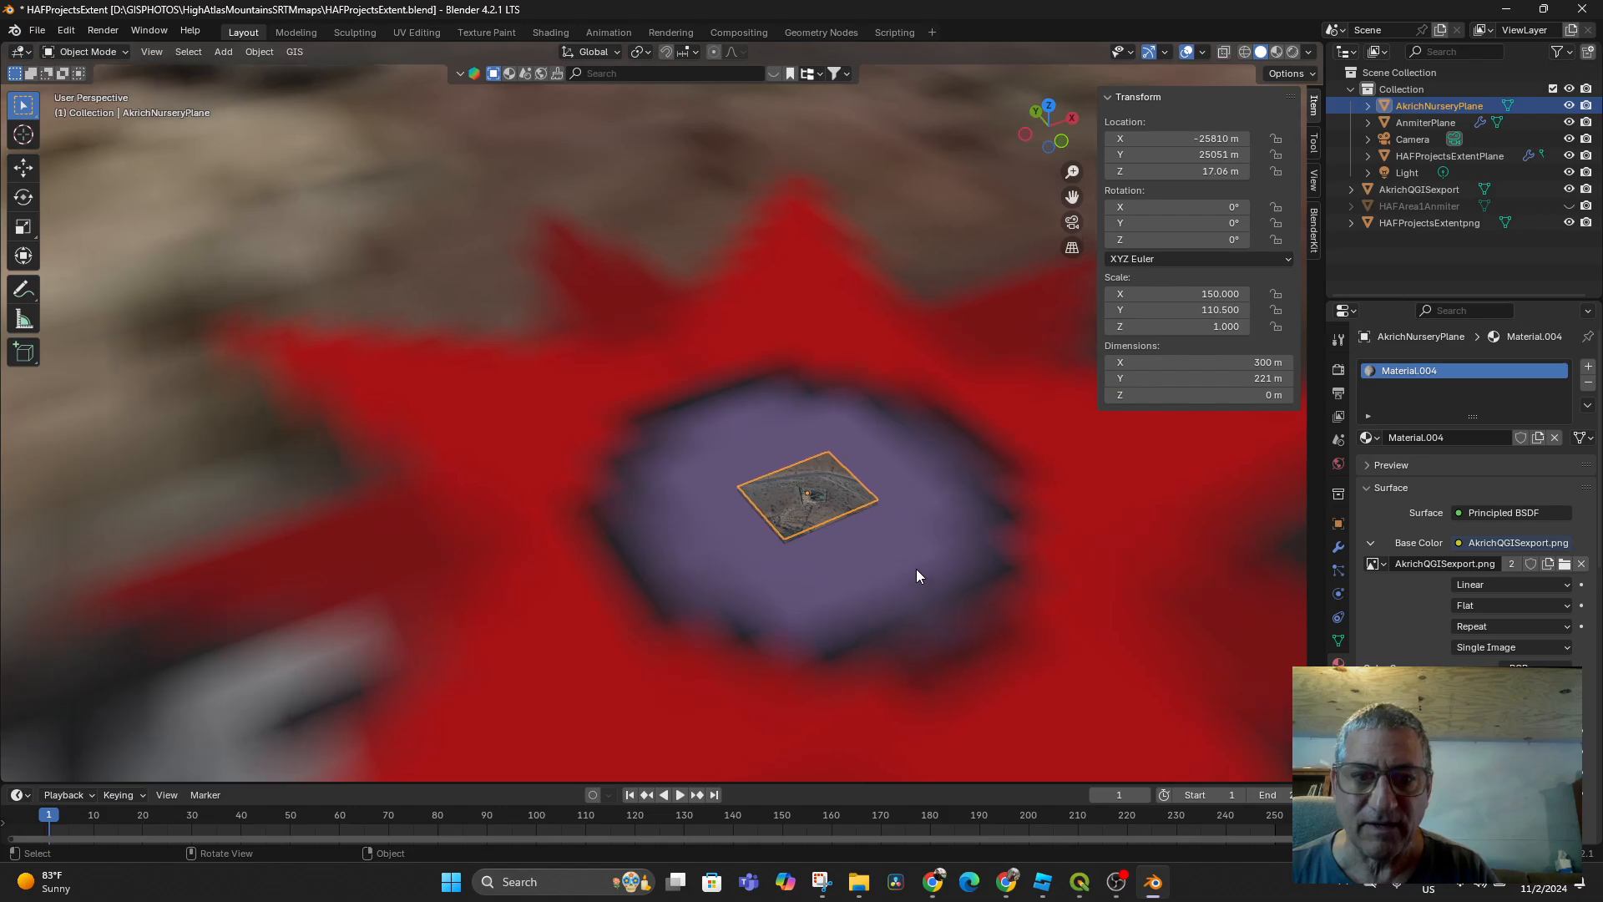
pyautogui.press('KP_Decimal')
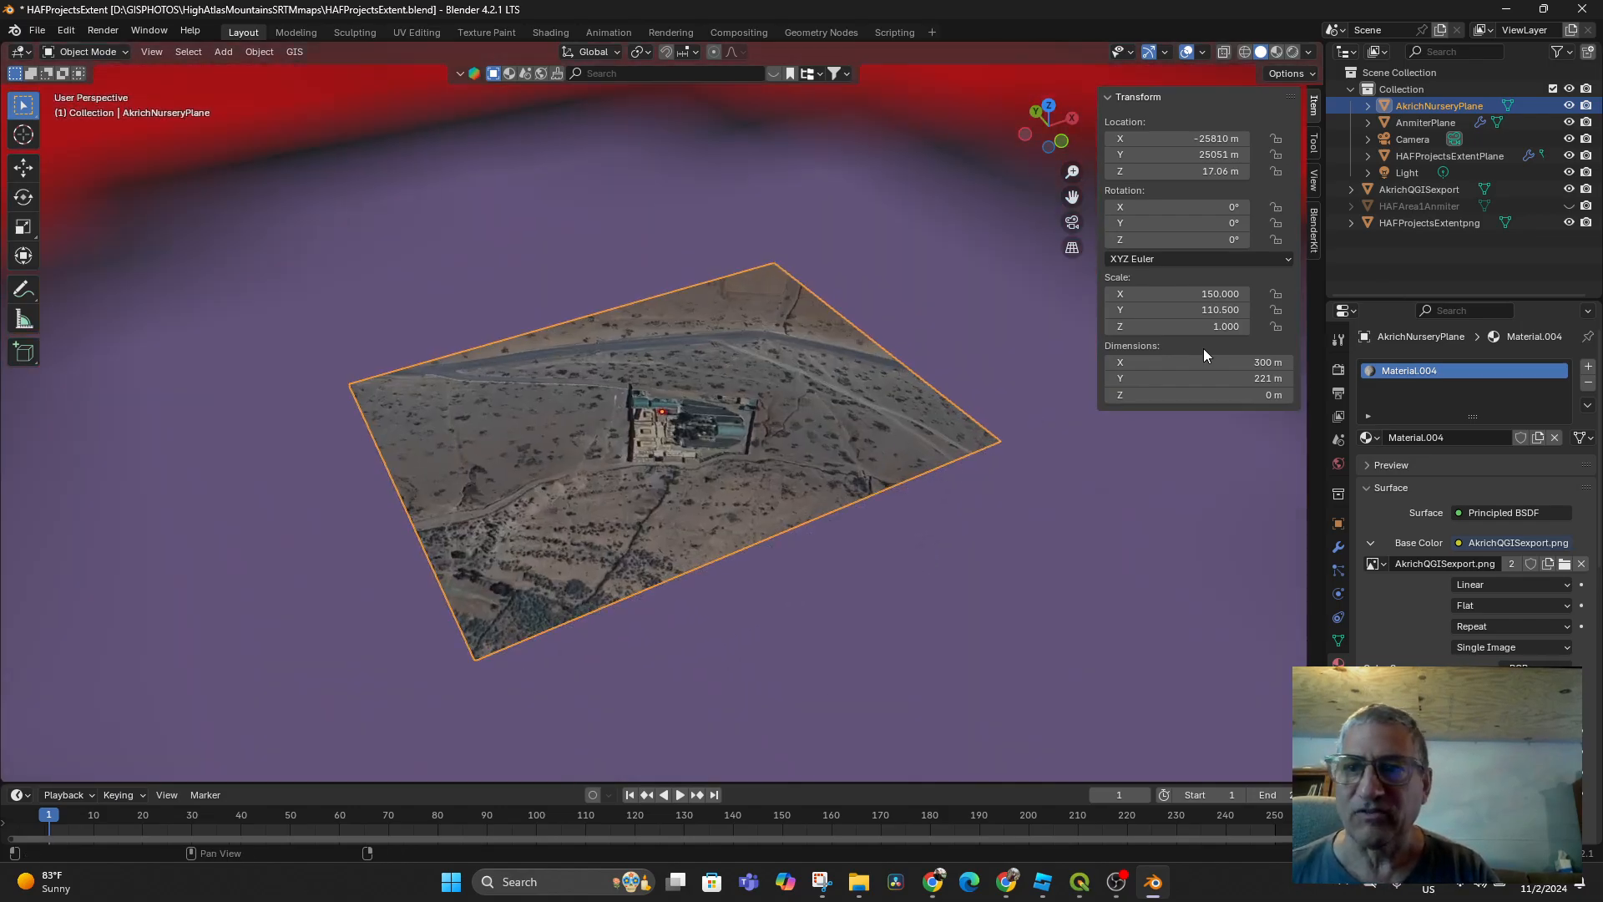
# Hide the AkrichQGISexport object and inspect the textured plane in wireframe and solid shading
pyautogui.click(1567, 190)
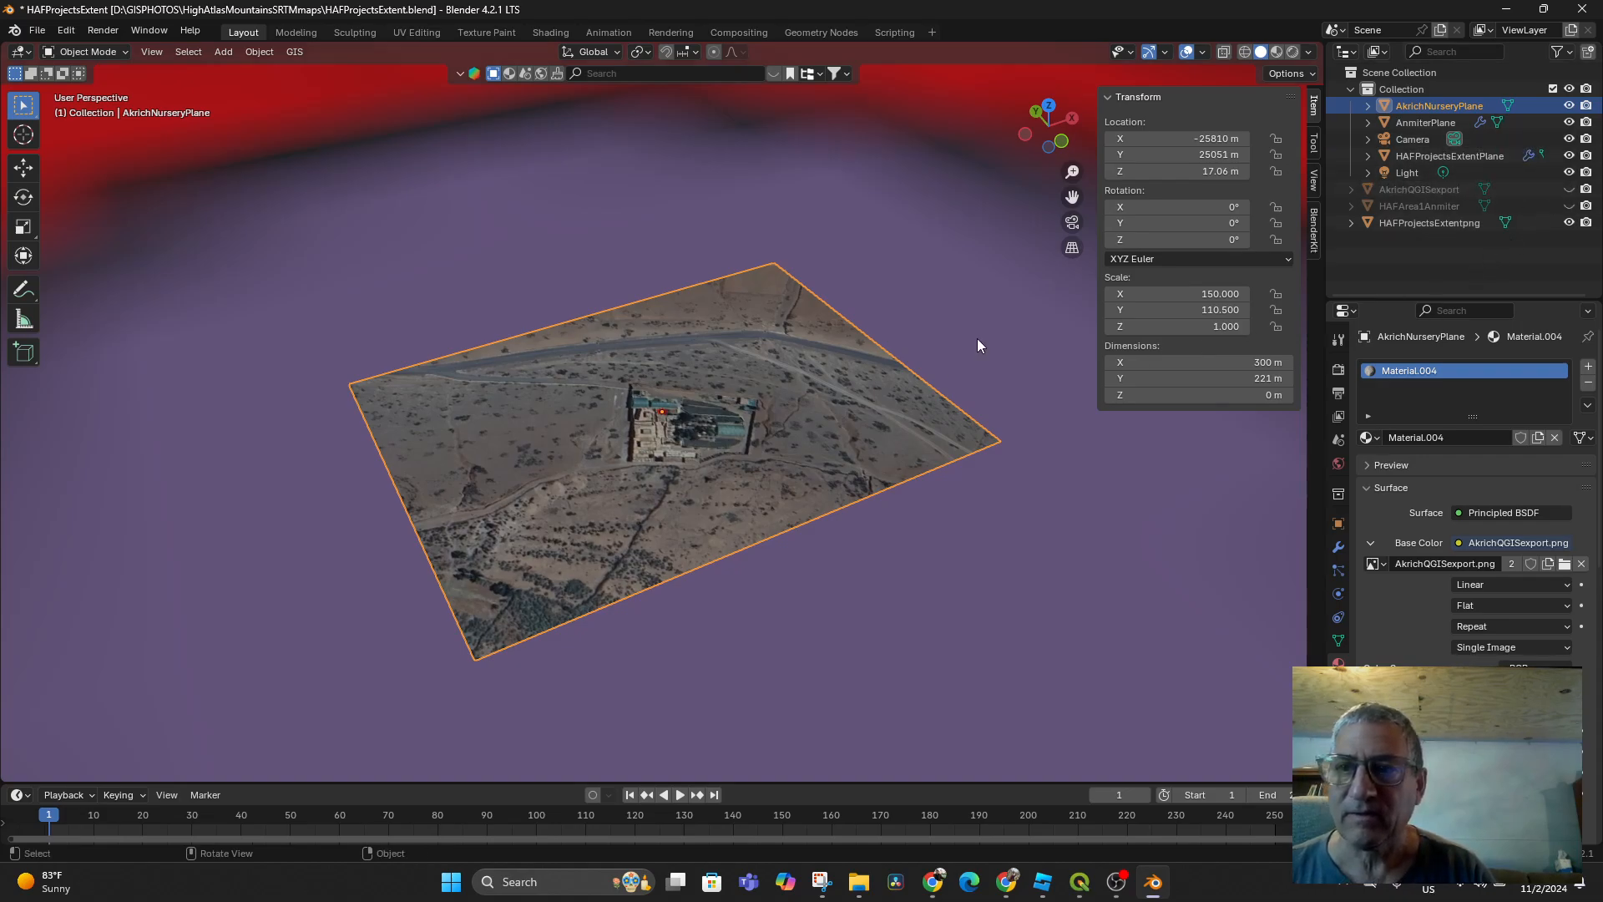
pyautogui.moveTo(1004, 347); pyautogui.dragTo(923, 355, button='middle')
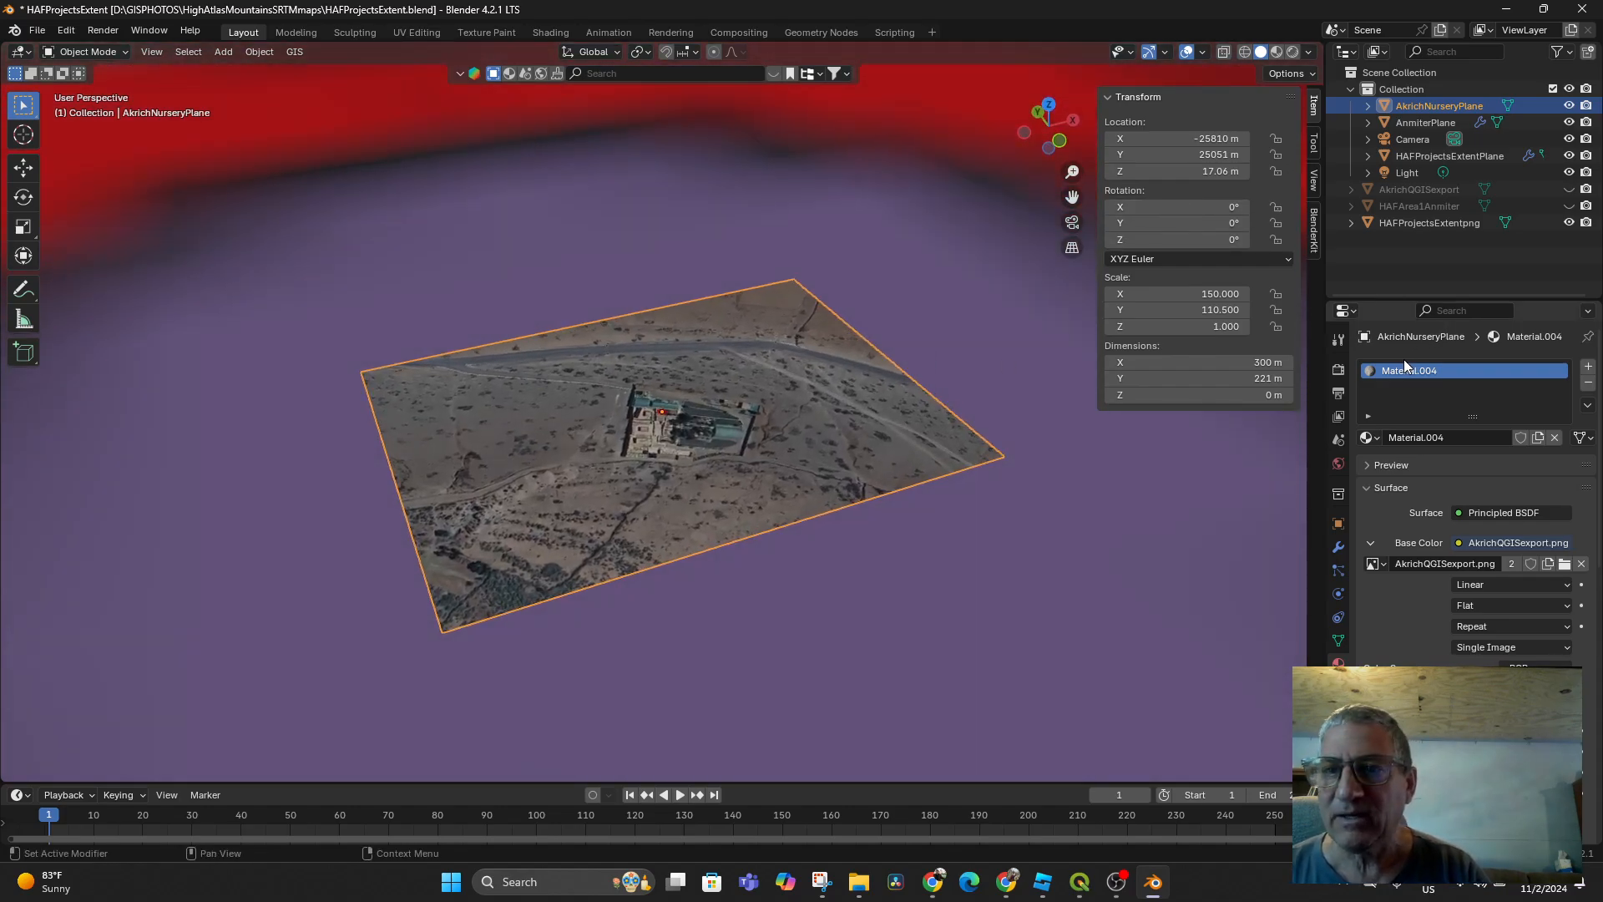
pyautogui.click(1245, 51)
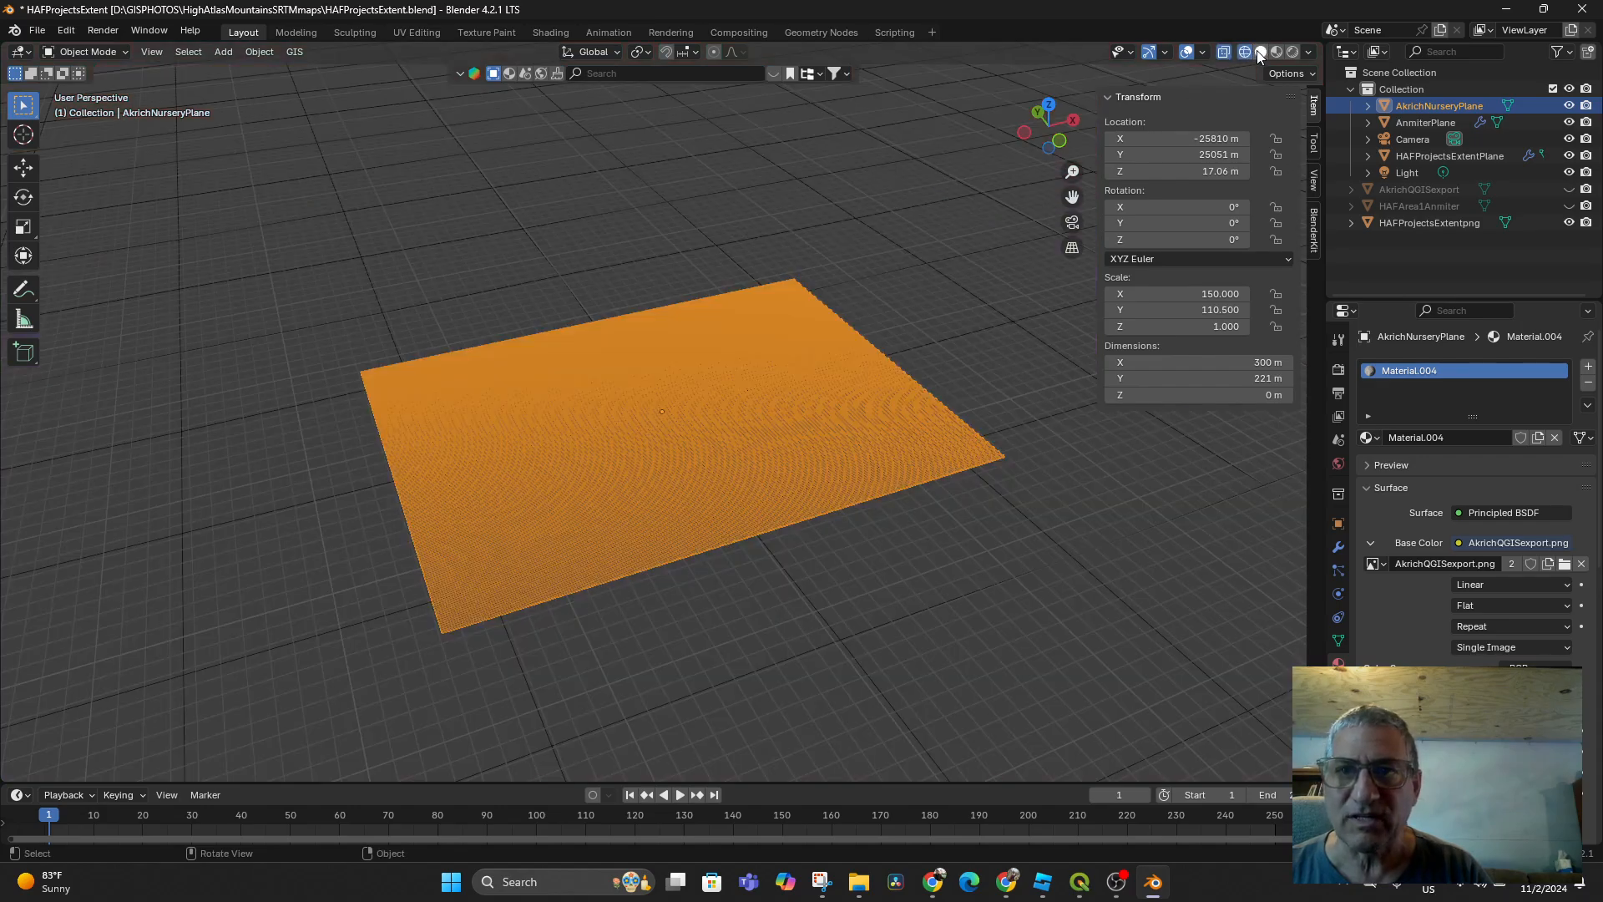
pyautogui.hotkey('shift', 'z')
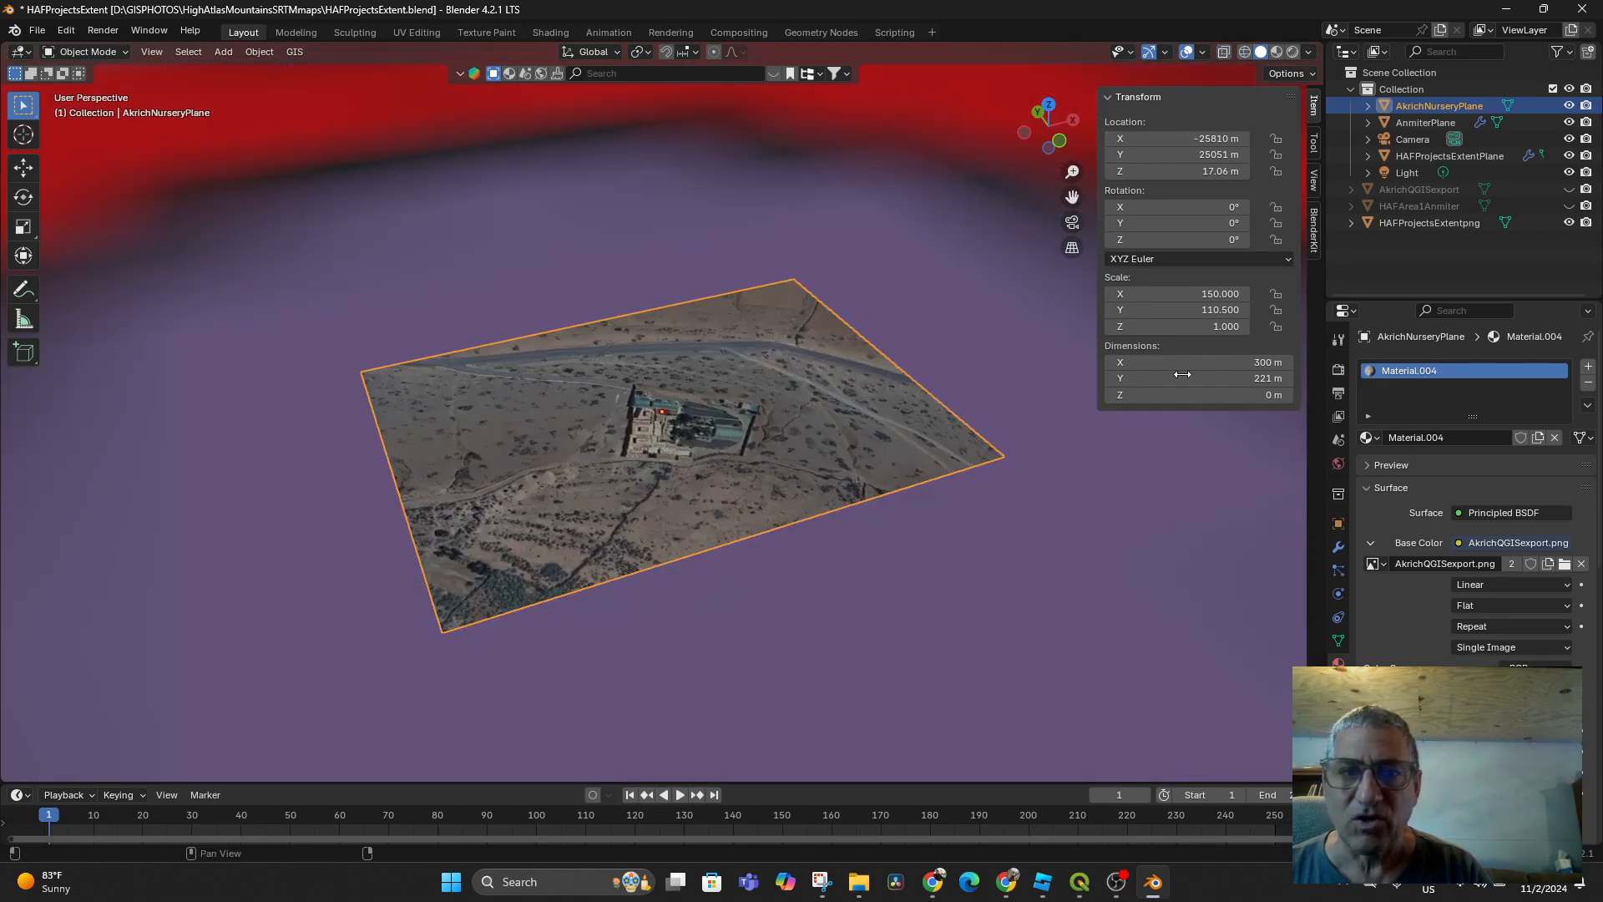
pyautogui.click(1340, 549)
# Add a Displace modifier to AkrichNurseryPlane
pyautogui.click(1412, 374)
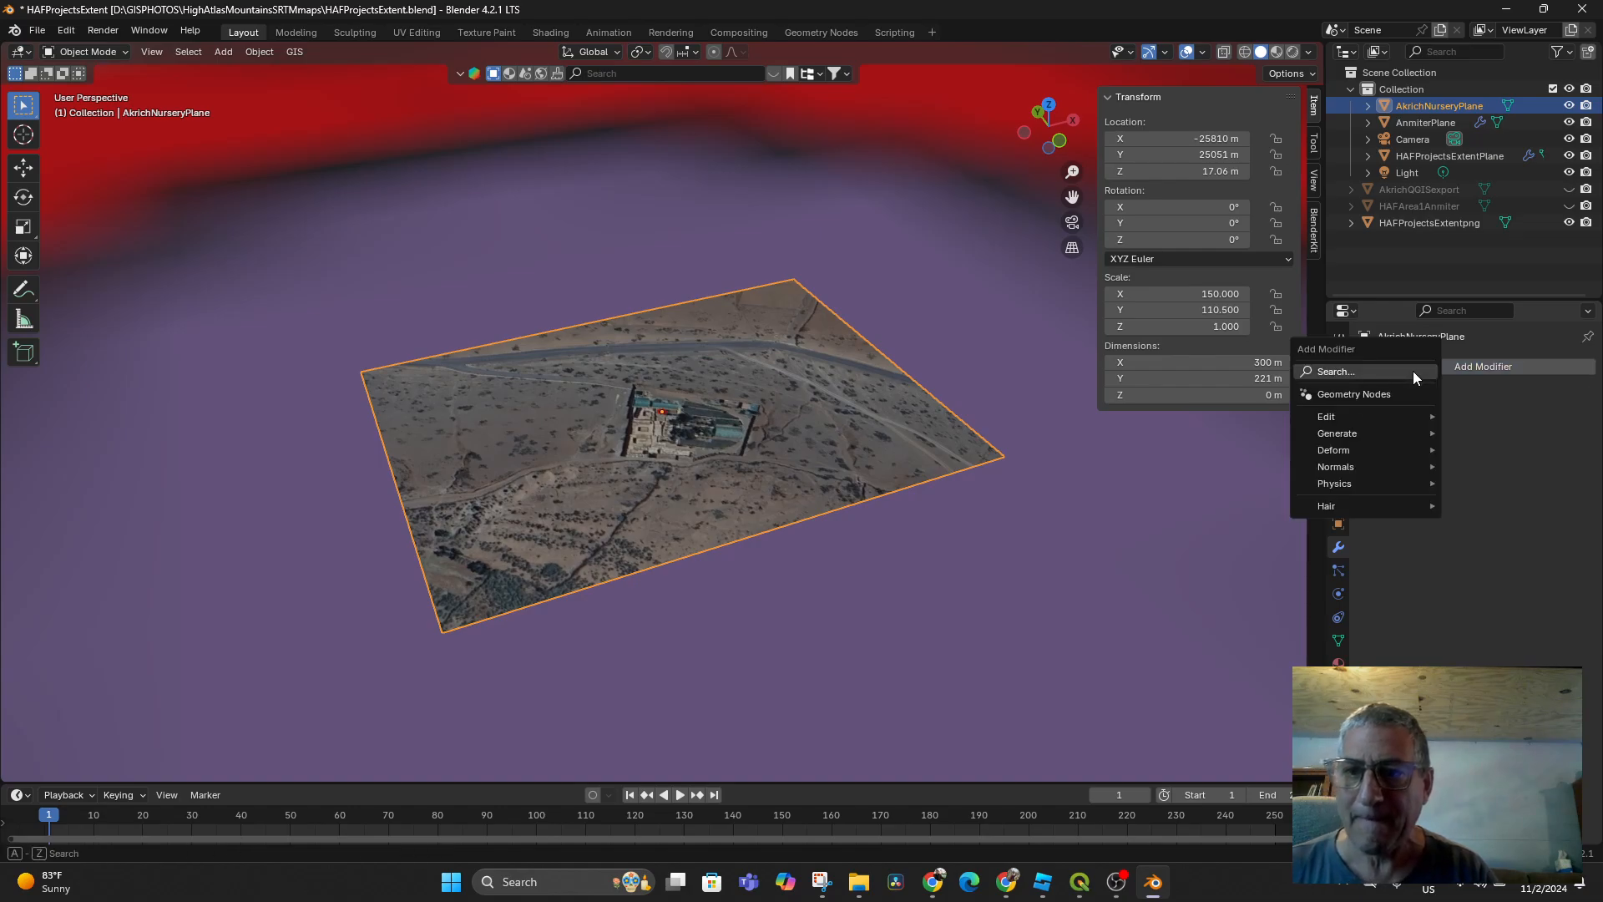
pyautogui.write('Disp')
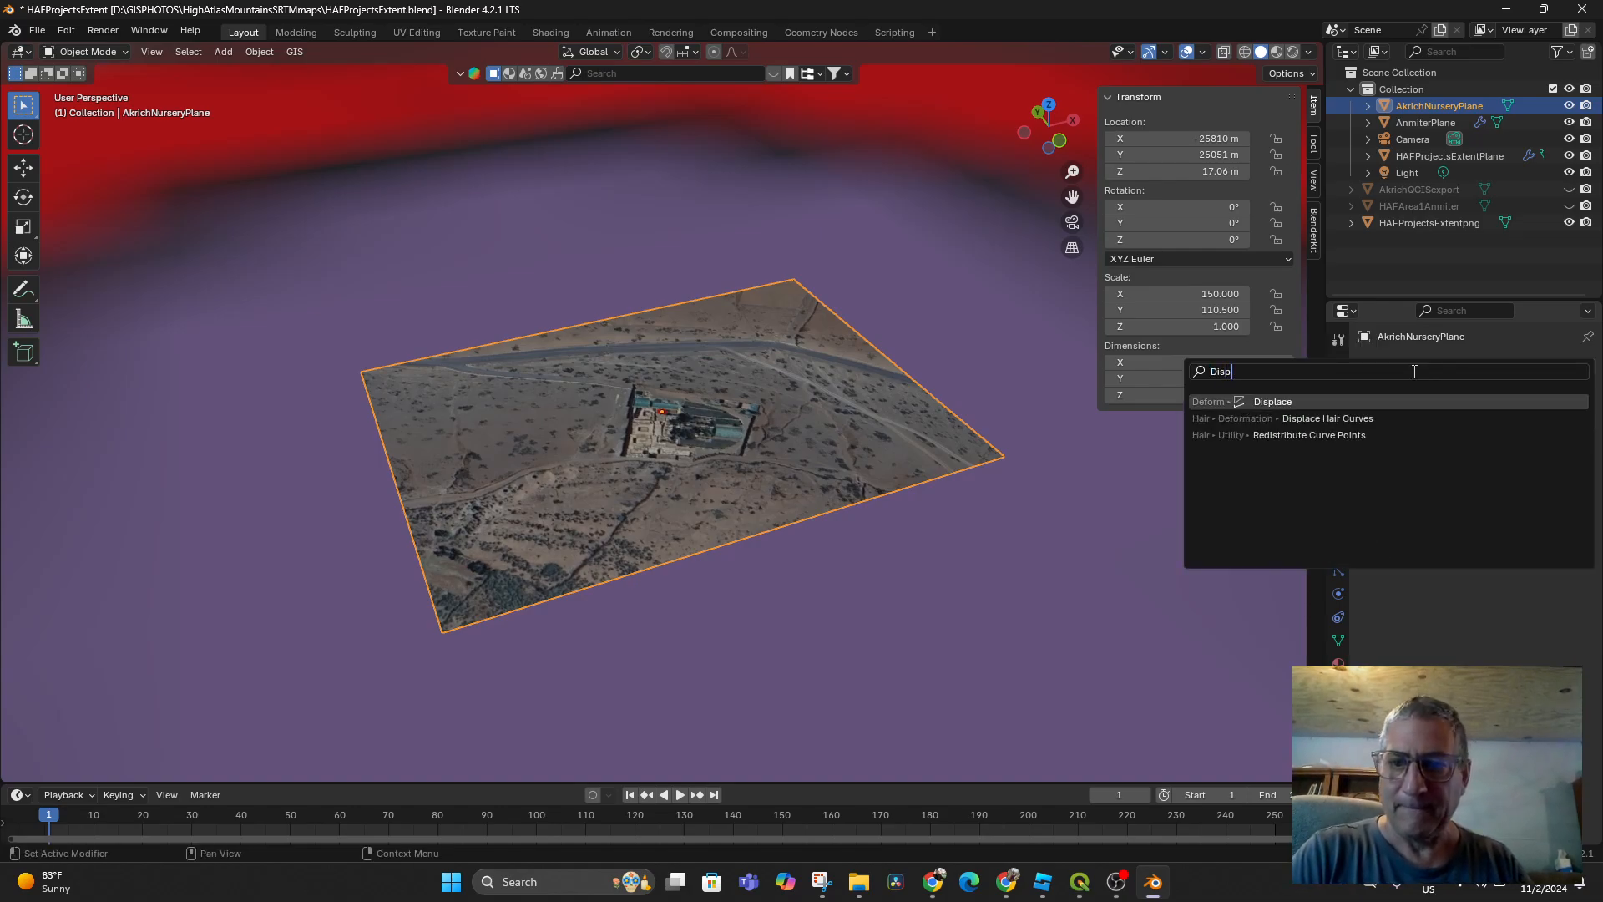
pyautogui.press('Return')
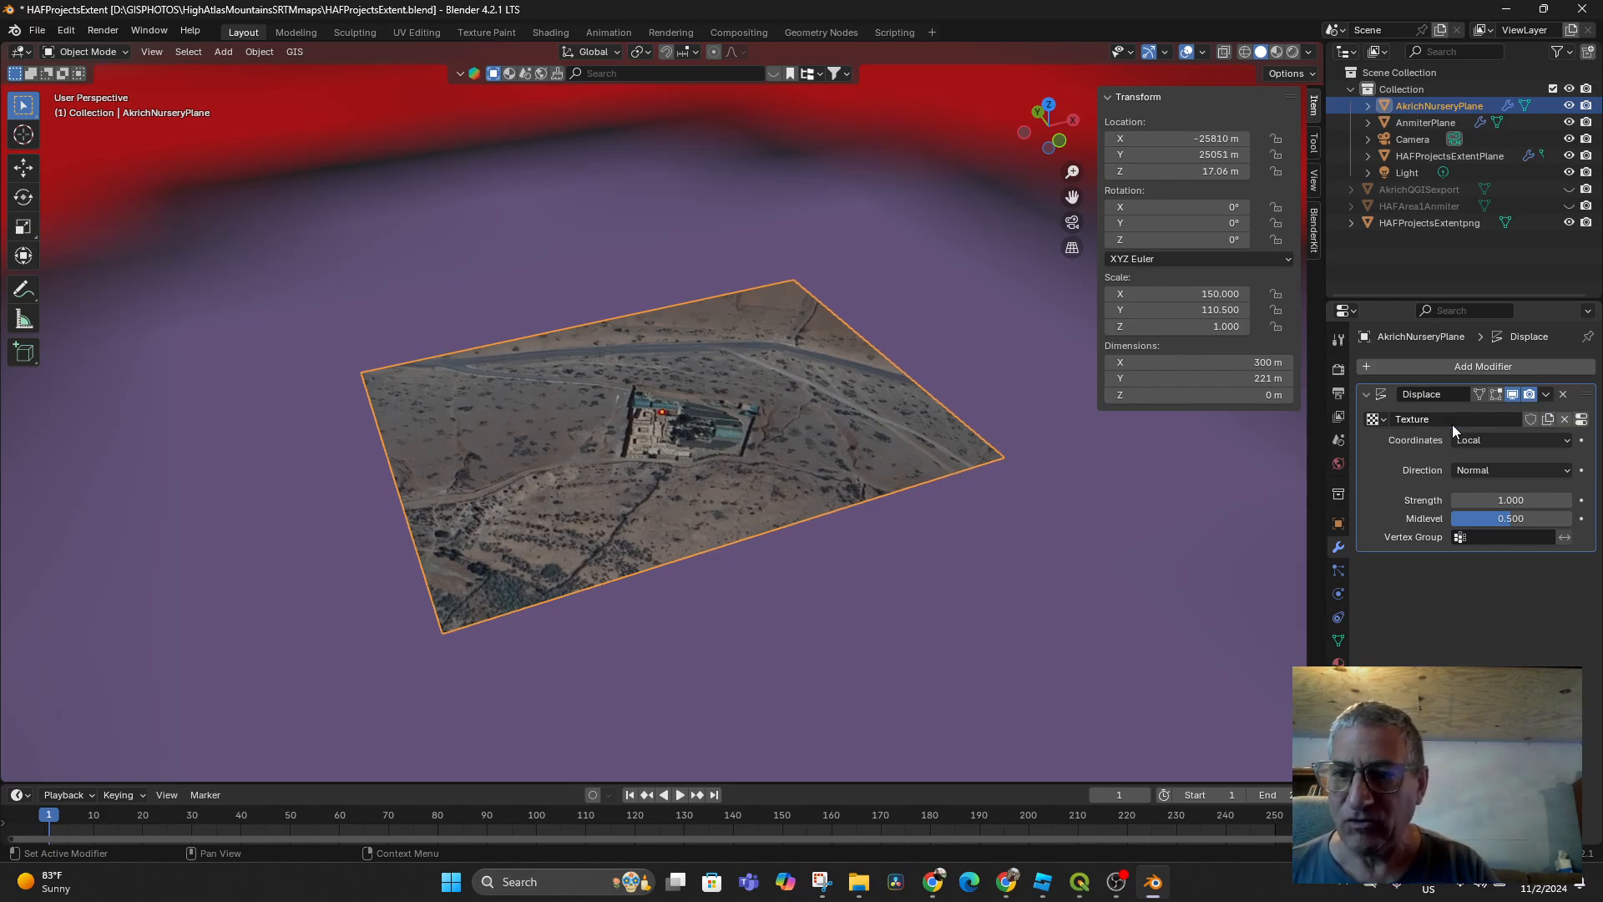
# Create a new displacement texture named AkrichNurseryDEM and bring up its texture settings
pyautogui.click(1428, 419)
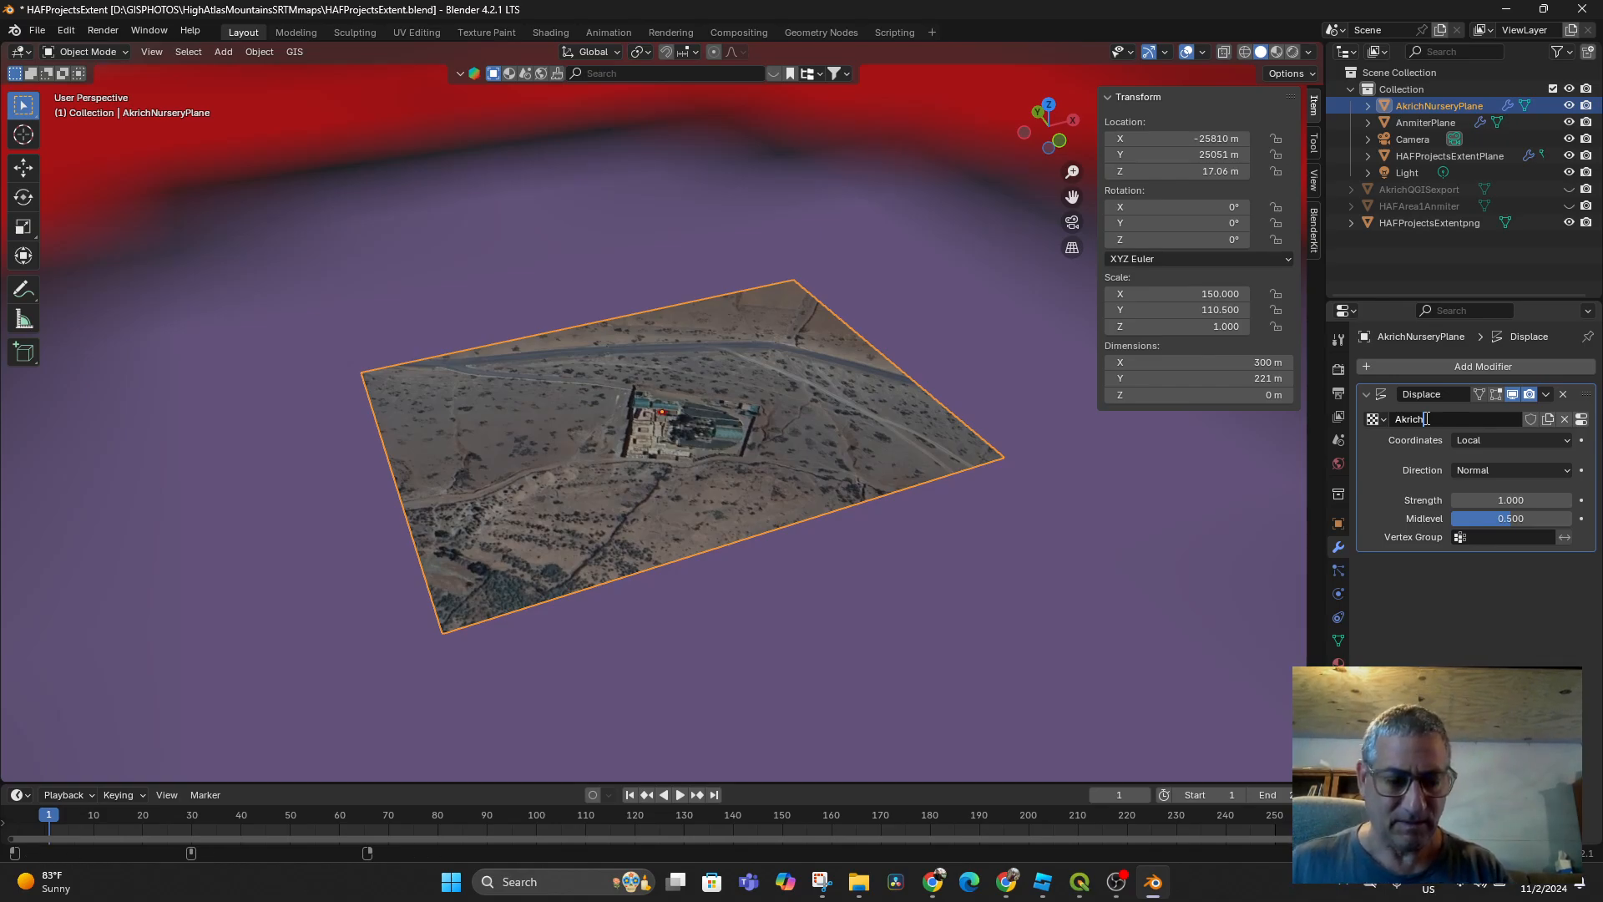
pyautogui.write('tt')
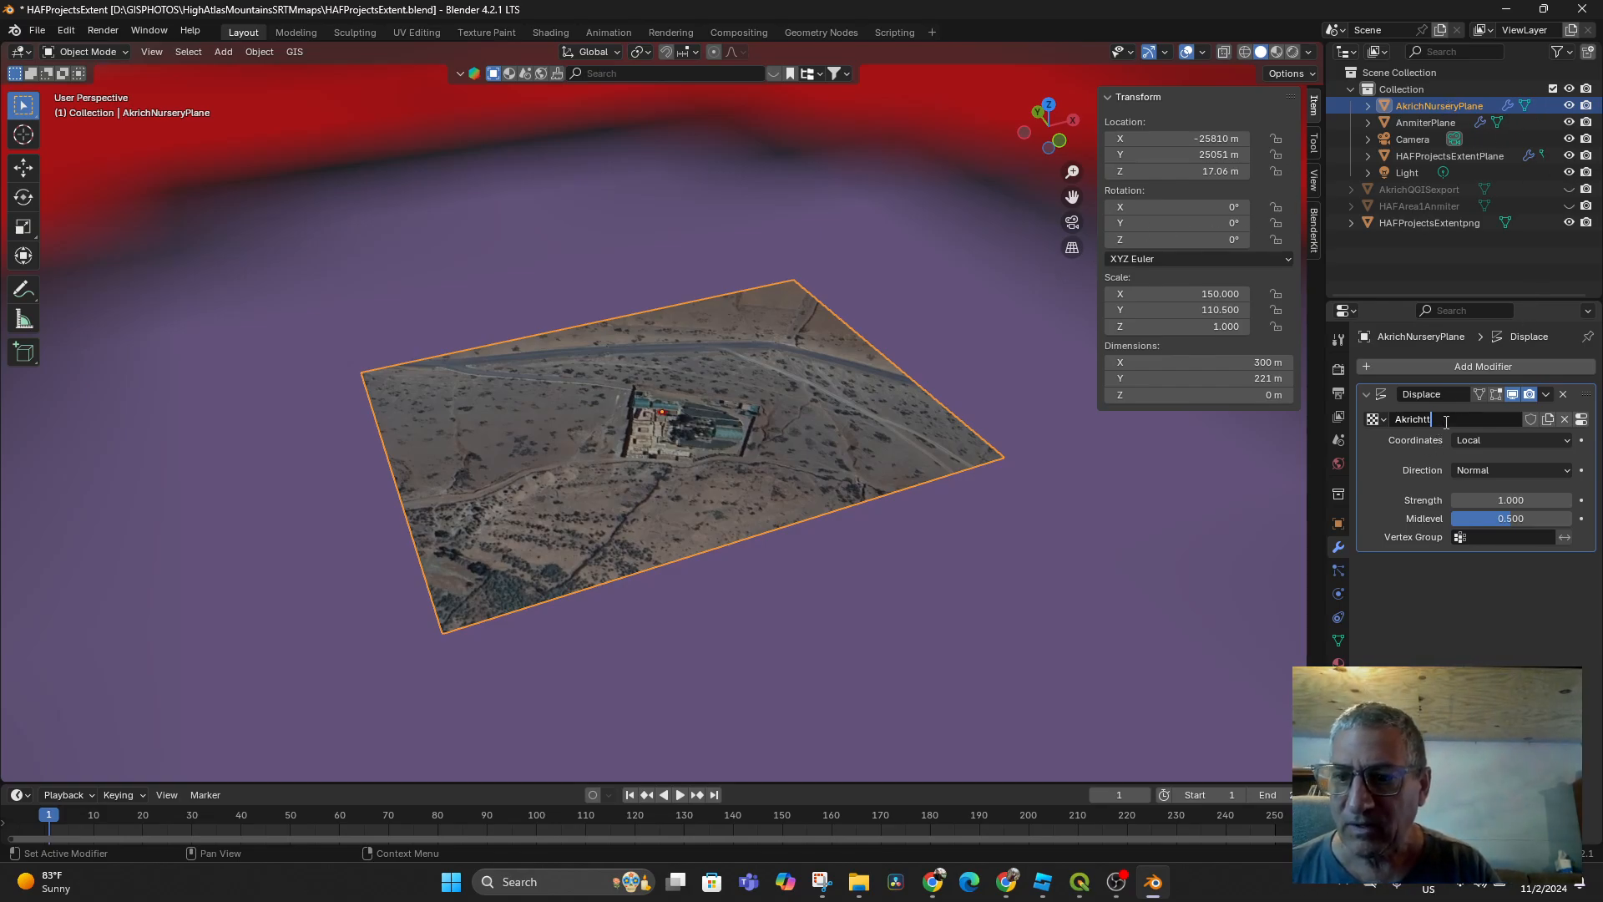
pyautogui.press('BackSpace')
pyautogui.press('BackSpace')
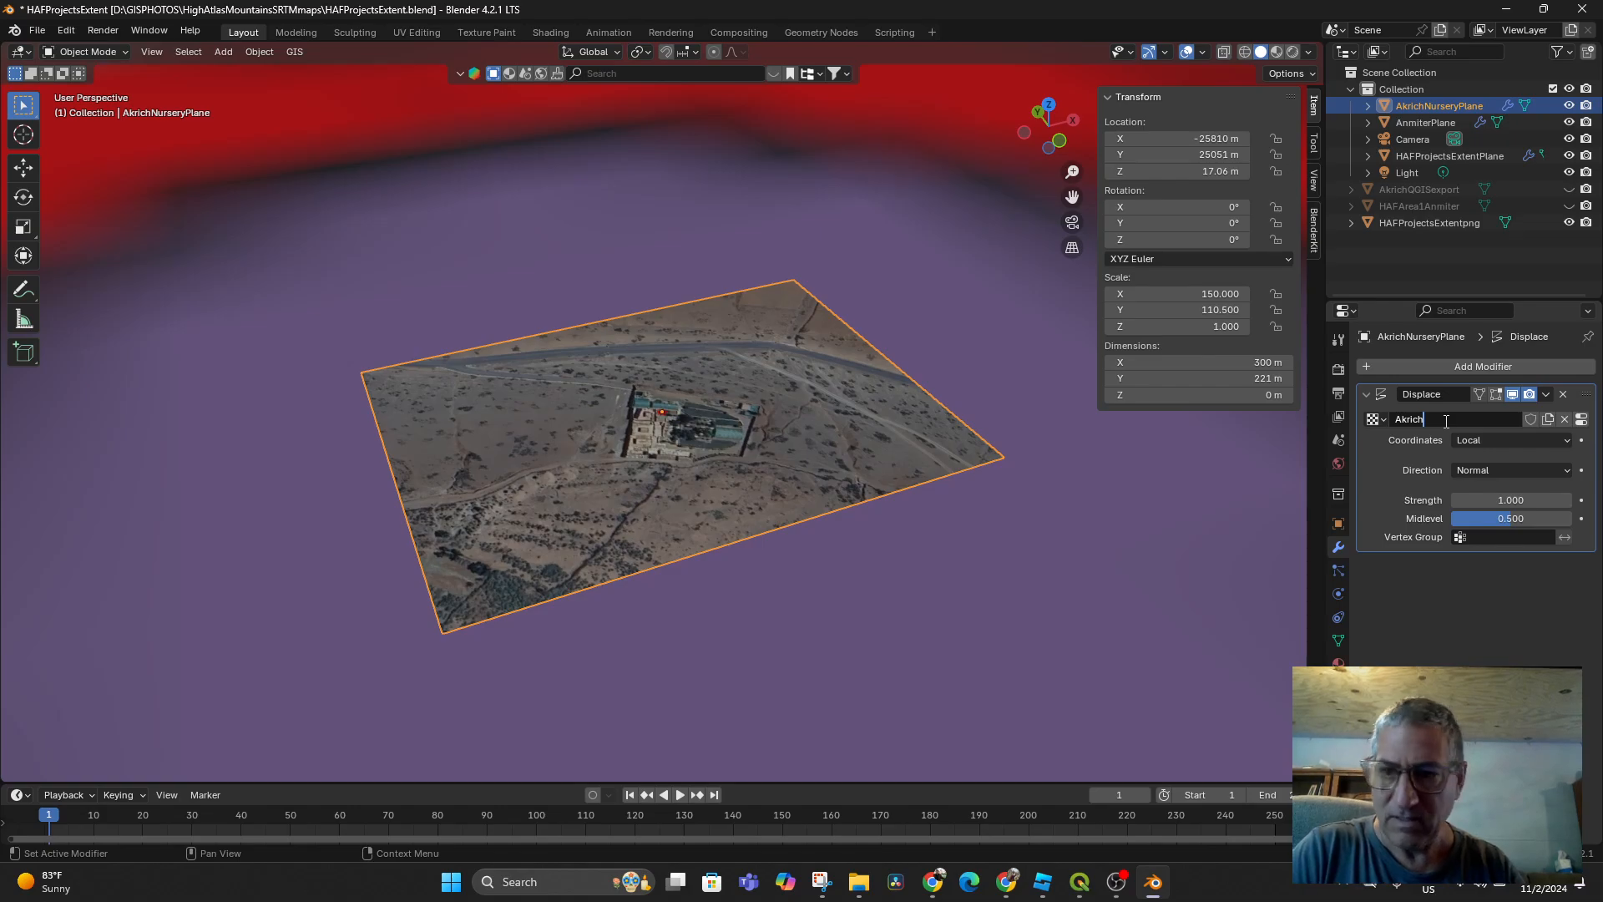
pyautogui.write('Nurser')
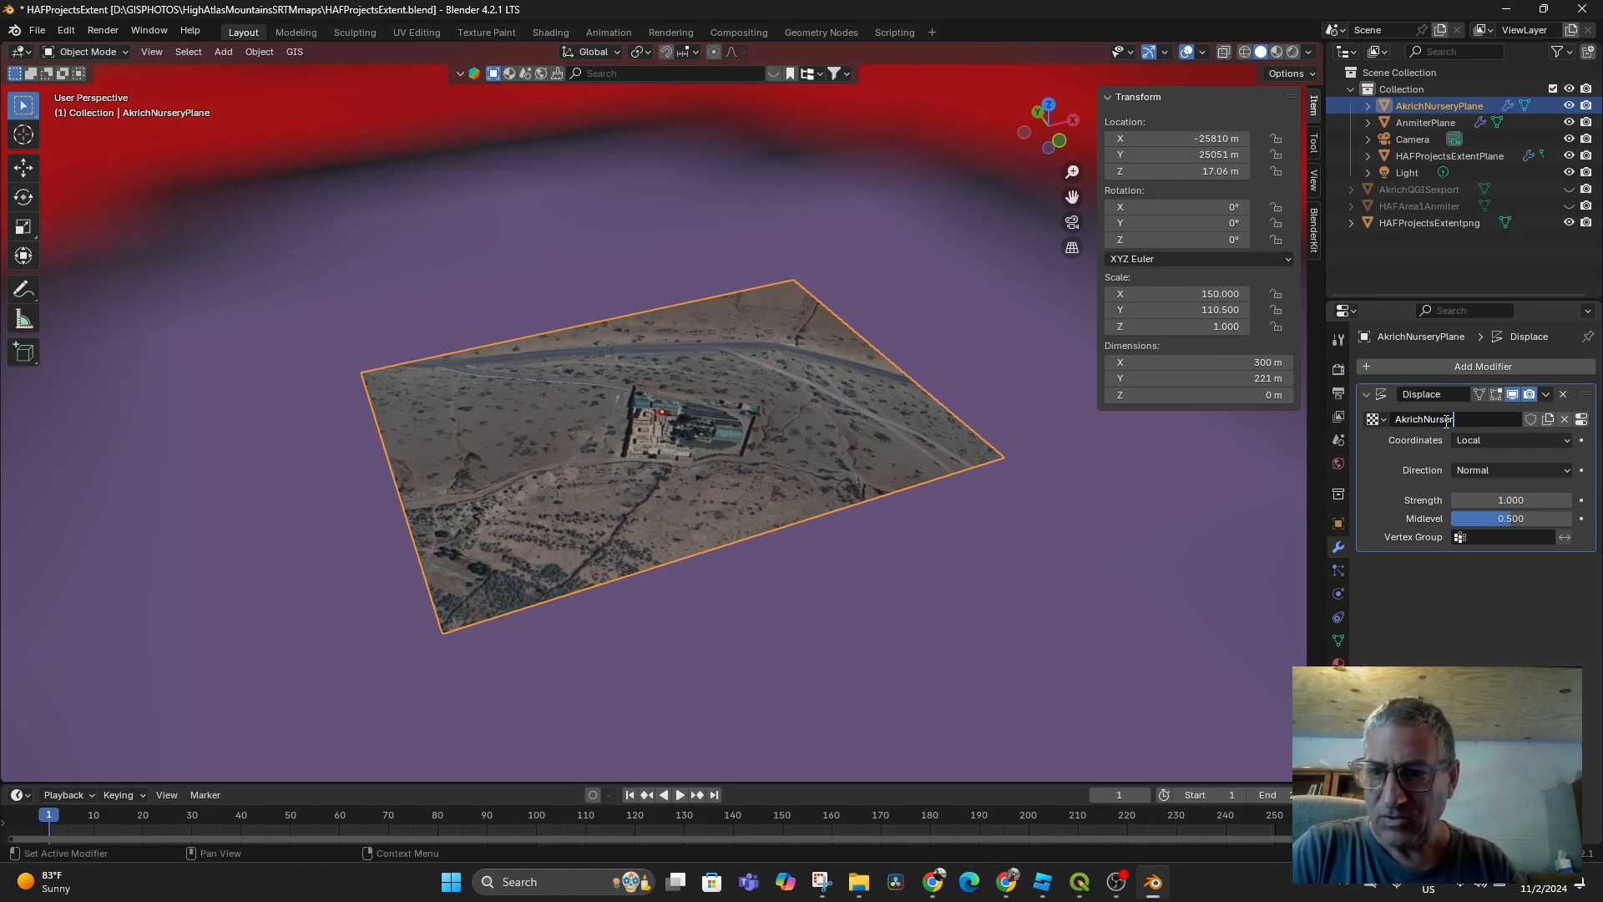
pyautogui.write('yDEM')
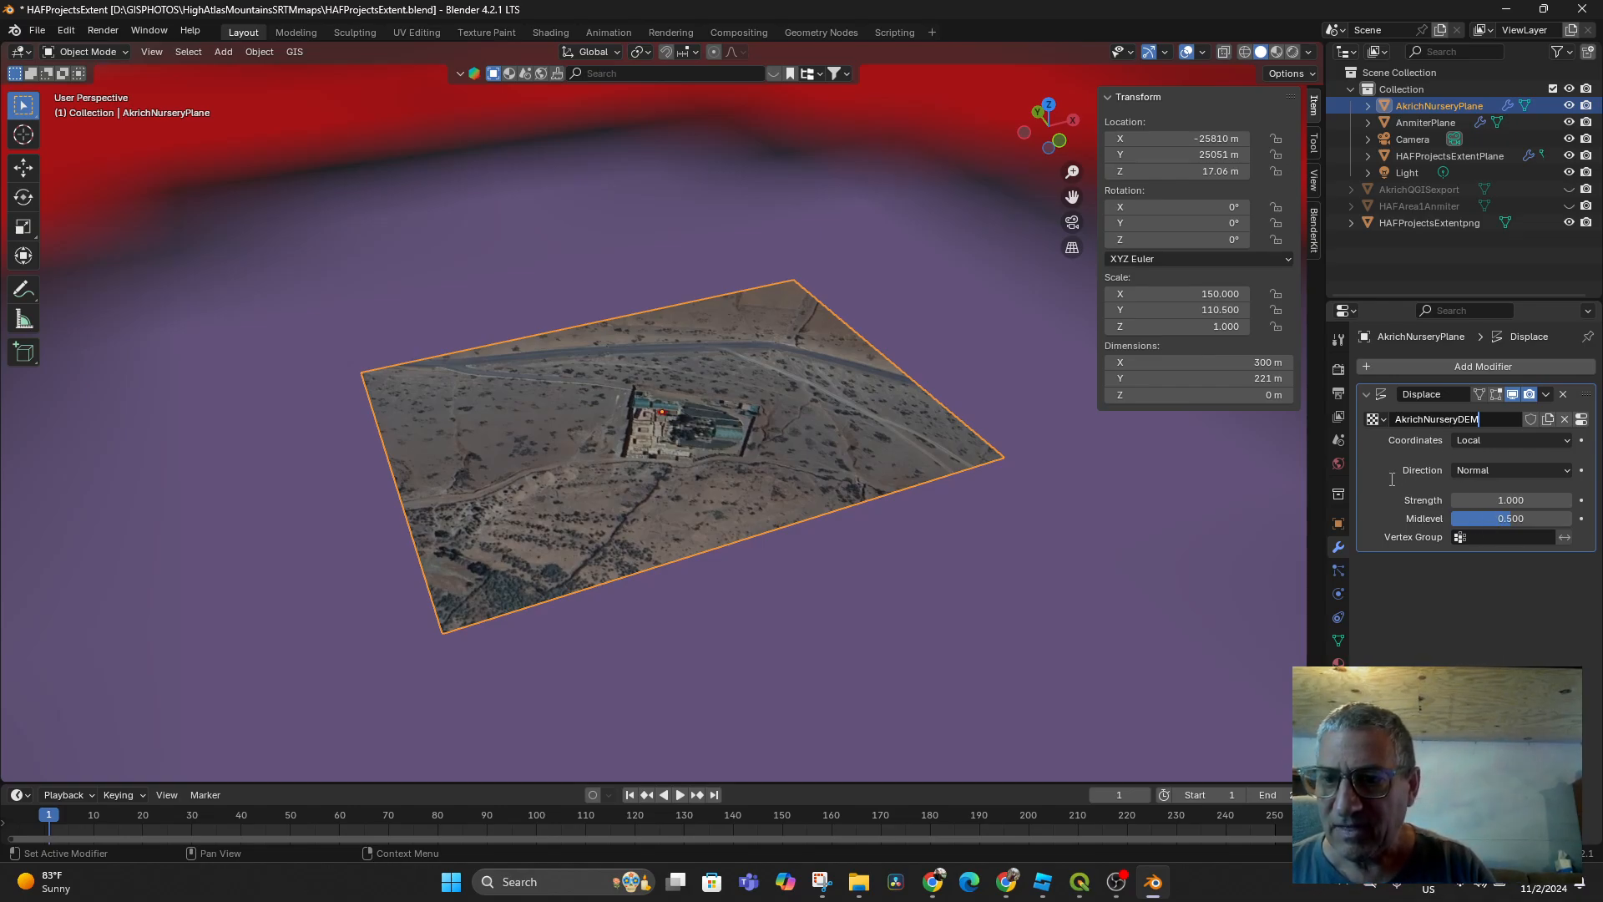
pyautogui.press('Return')
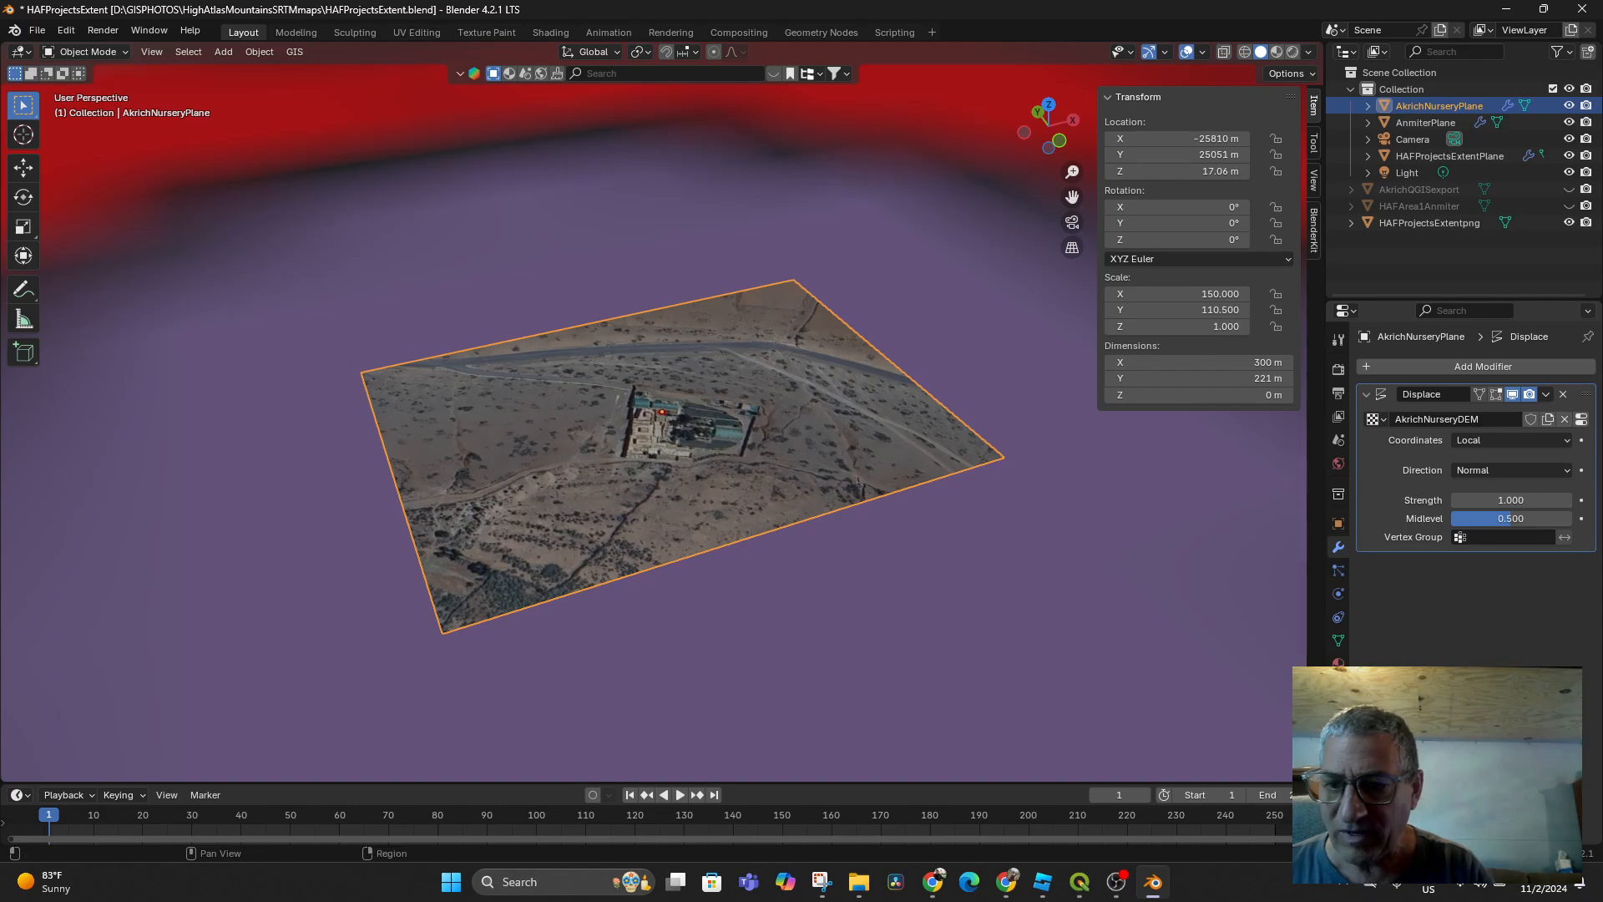
pyautogui.click(1338, 687)
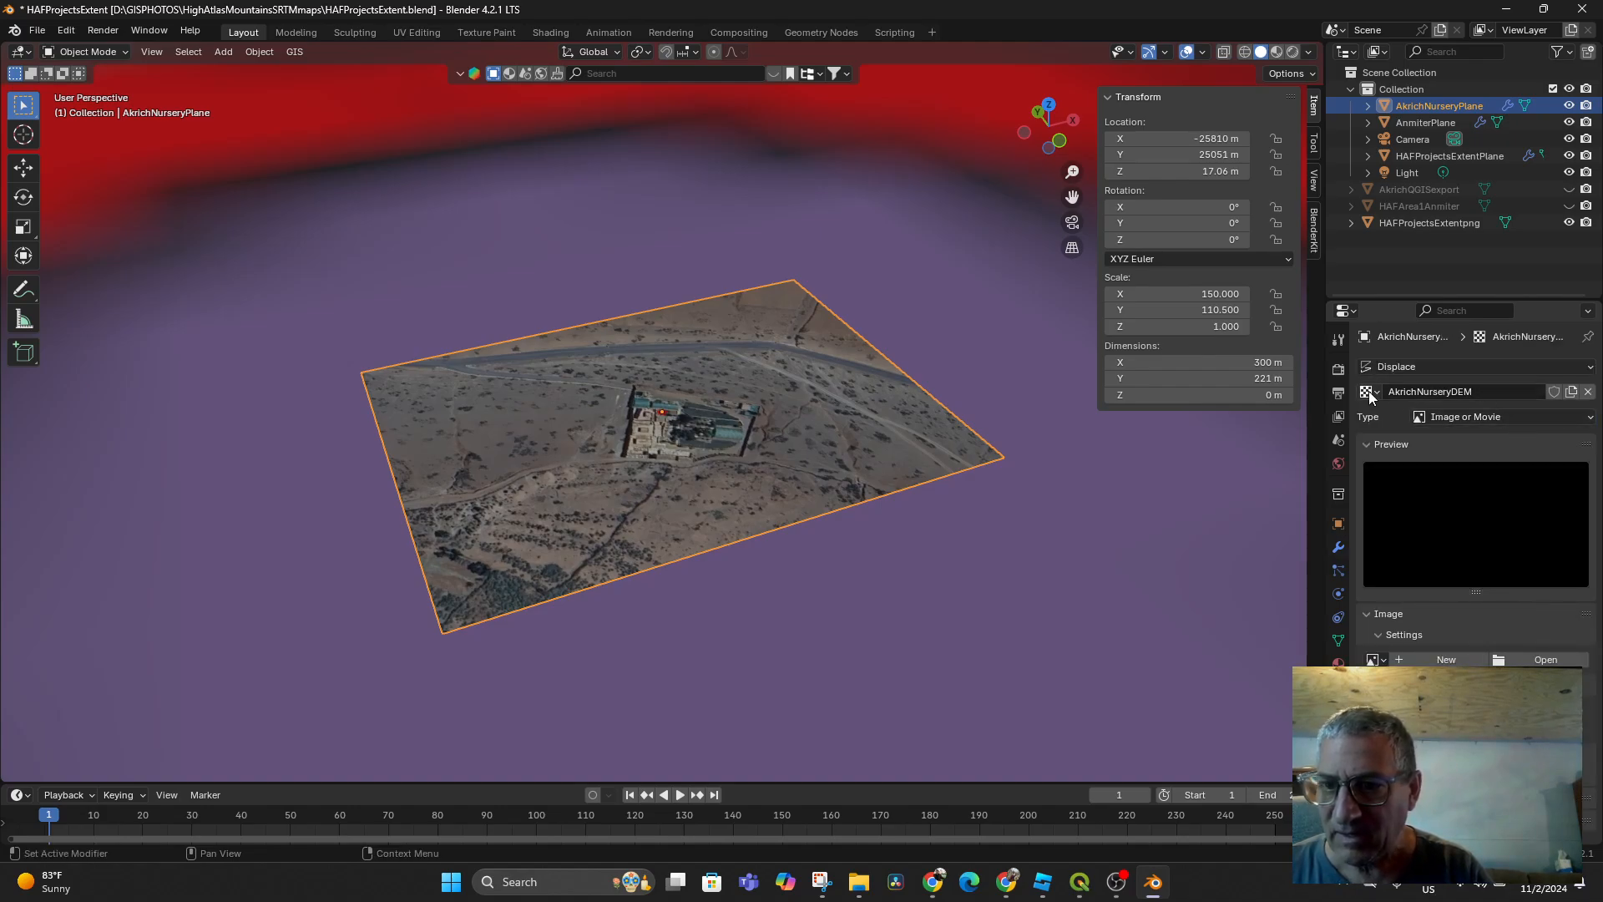
# Load AkrichQGISExportDEM.png into the AkrichNurseryDEM texture and set Displace Strength to 99
pyautogui.click(1534, 661)
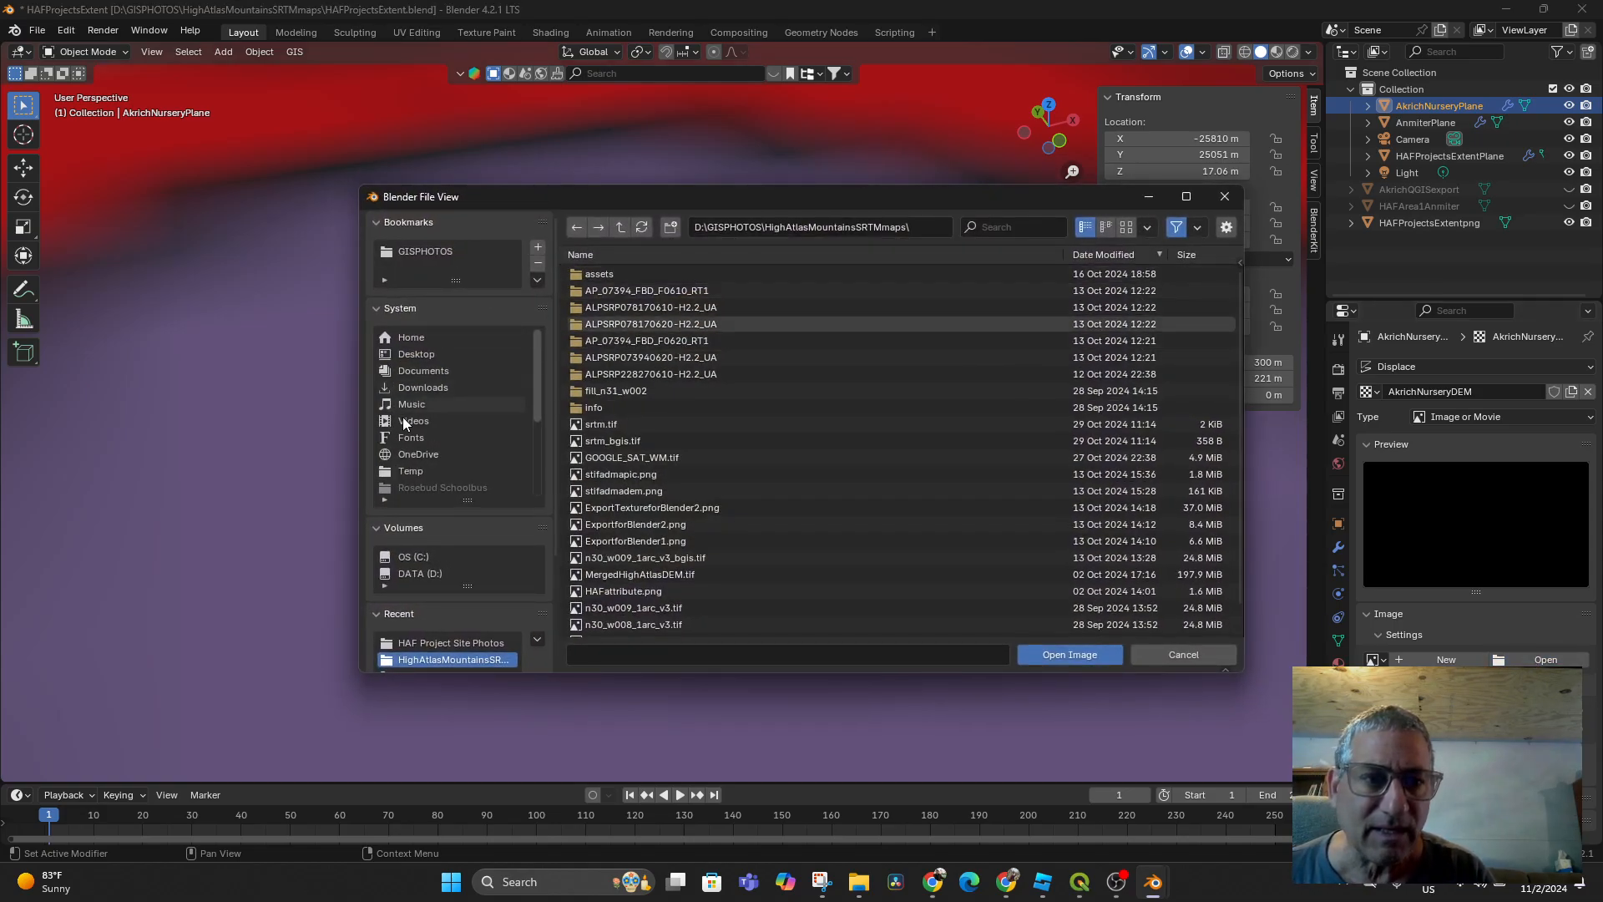
pyautogui.click(418, 643)
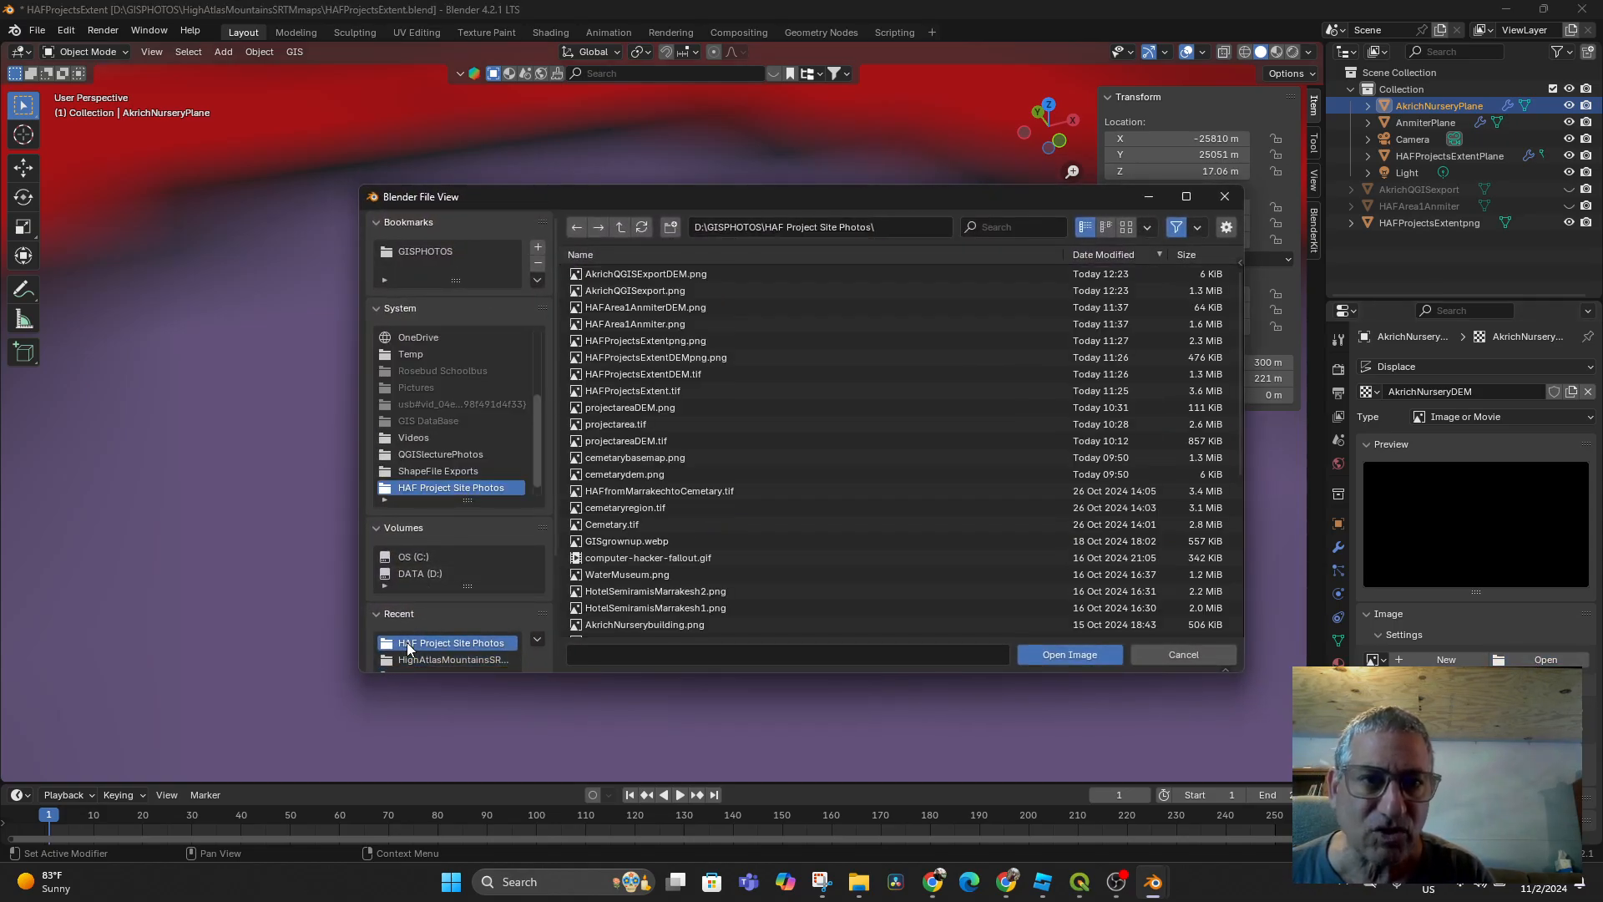
pyautogui.click(643, 278)
pyautogui.click(1039, 654)
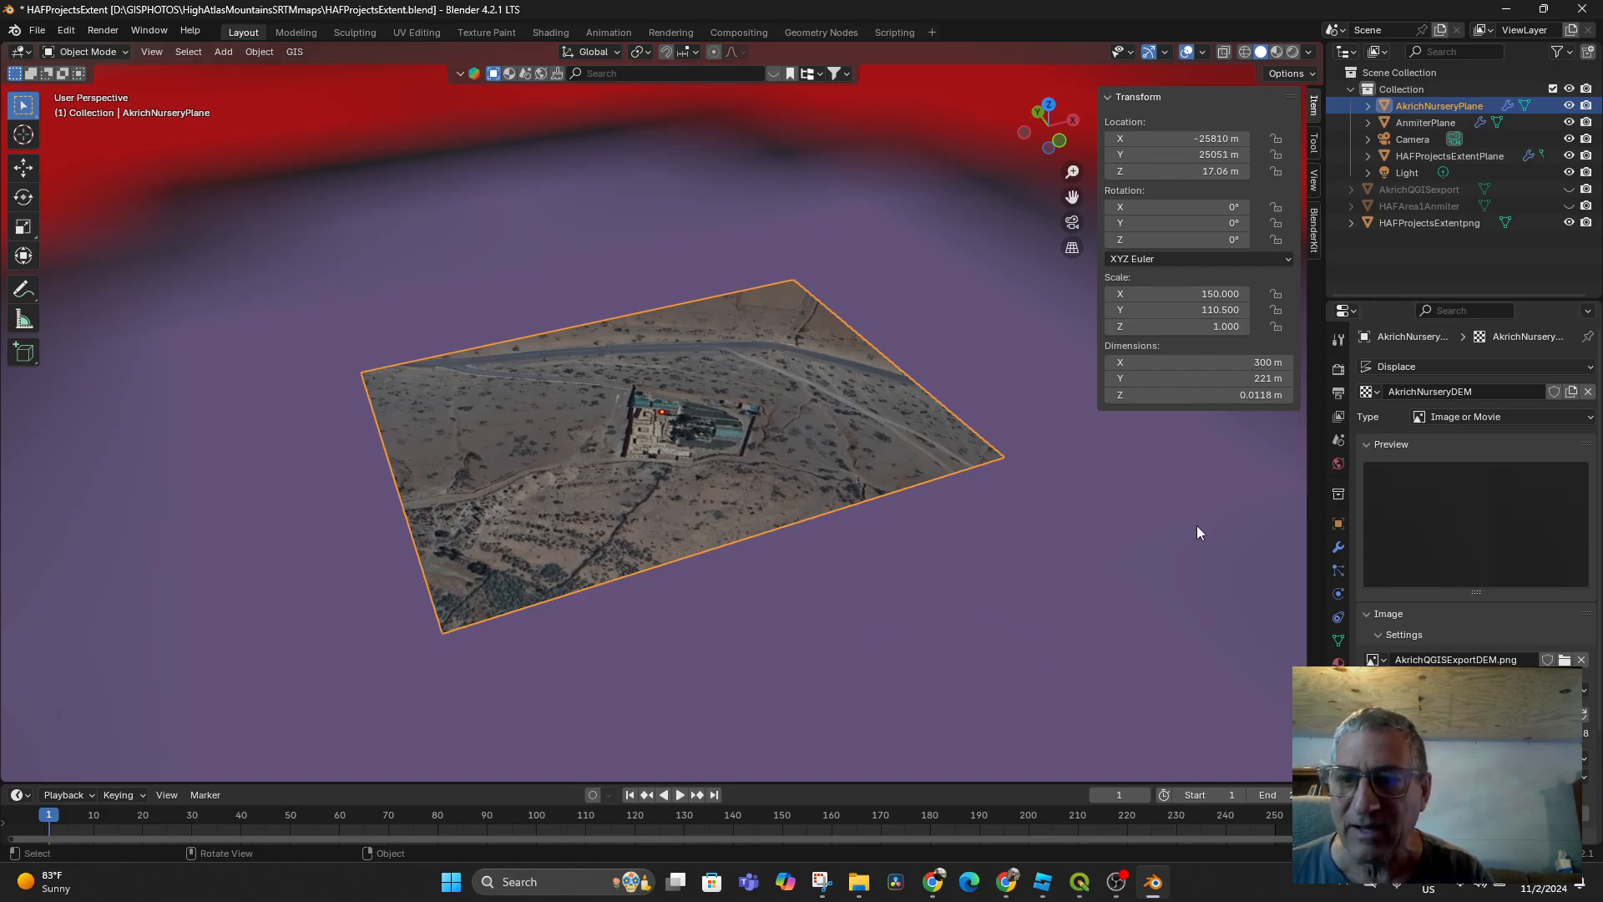
pyautogui.click(1338, 549)
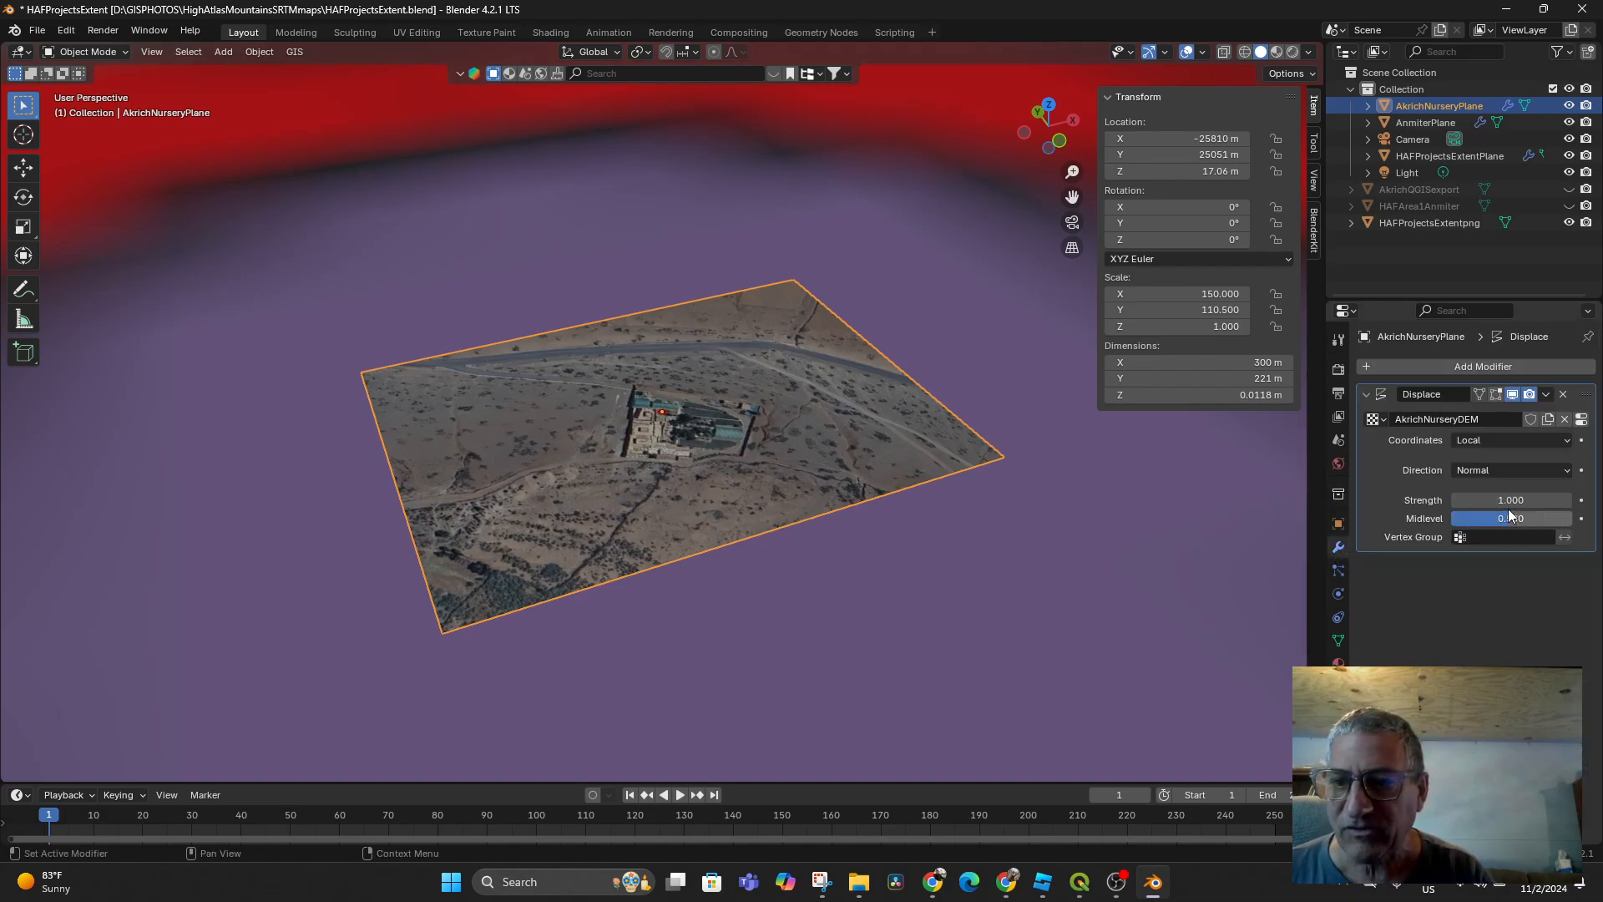
pyautogui.moveTo(1509, 501); pyautogui.dragTo(1599, 501)
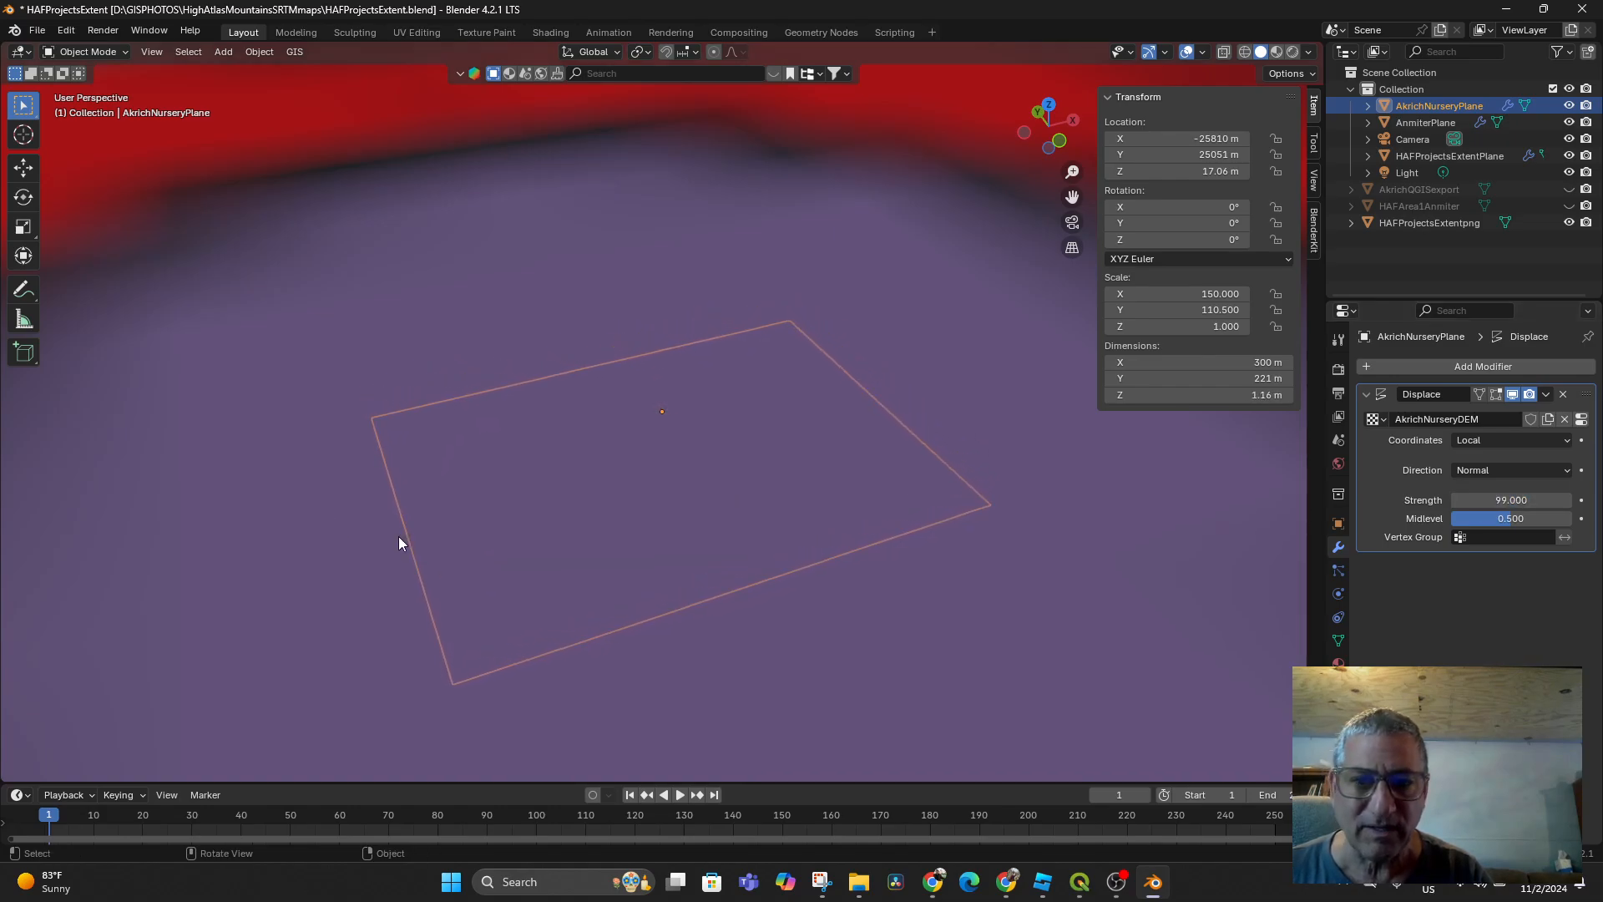
# Raise AkrichNurseryPlane to Z 41.158 m and stretch its Scale Z to 2.630
pyautogui.moveTo(700, 526); pyautogui.dragTo(755, 470, button='middle')
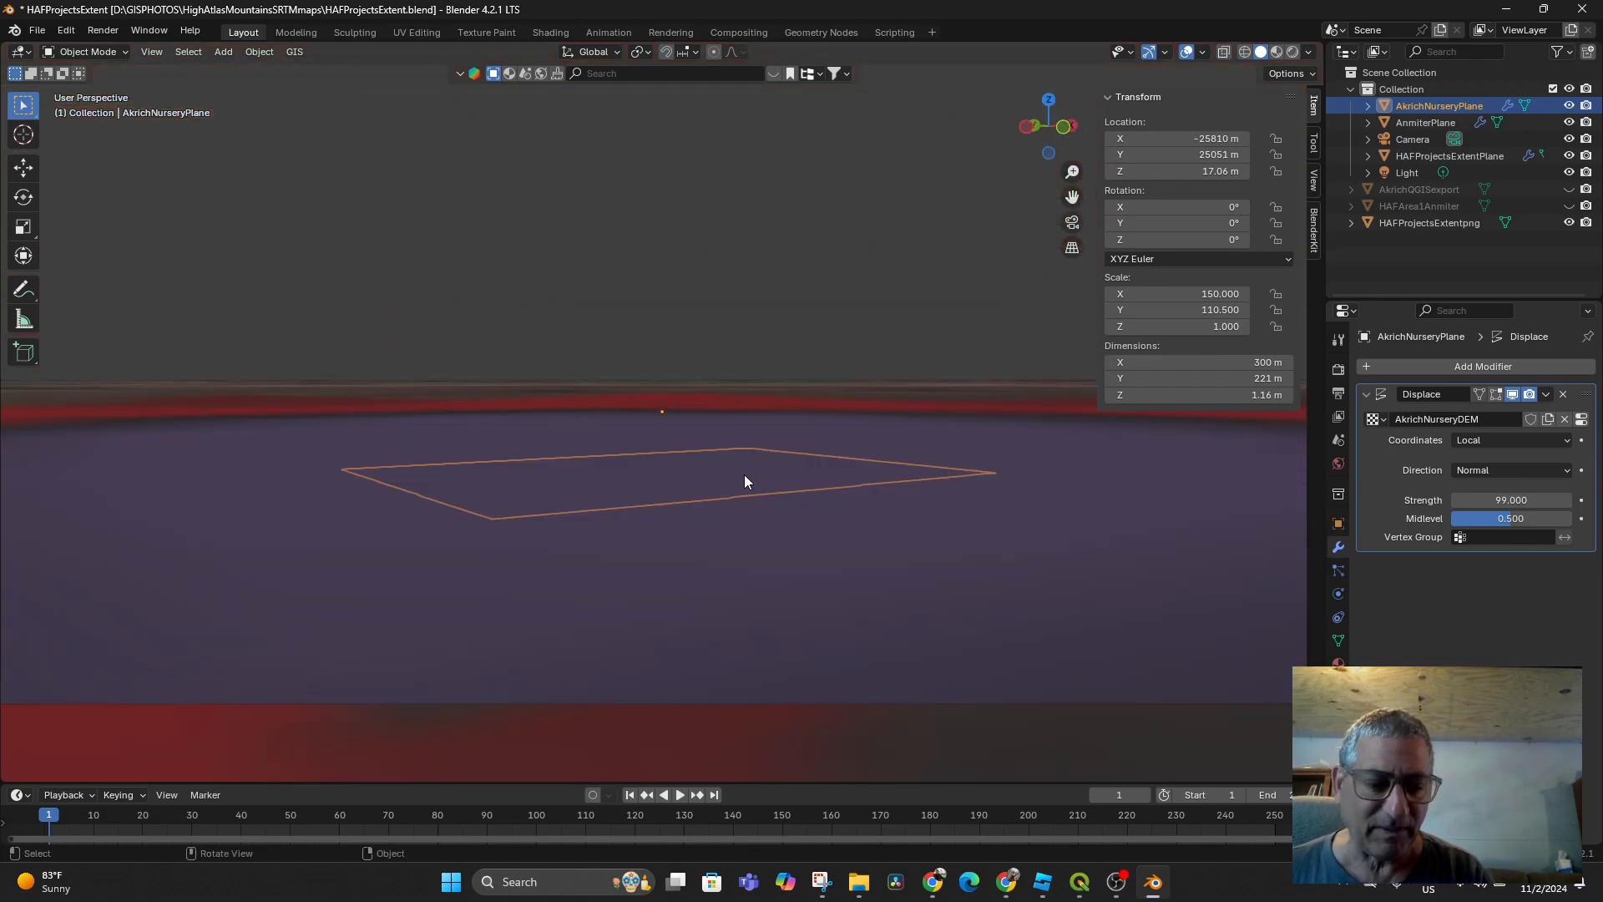
pyautogui.press('g')
pyautogui.press('z')
pyautogui.click(748, 432)
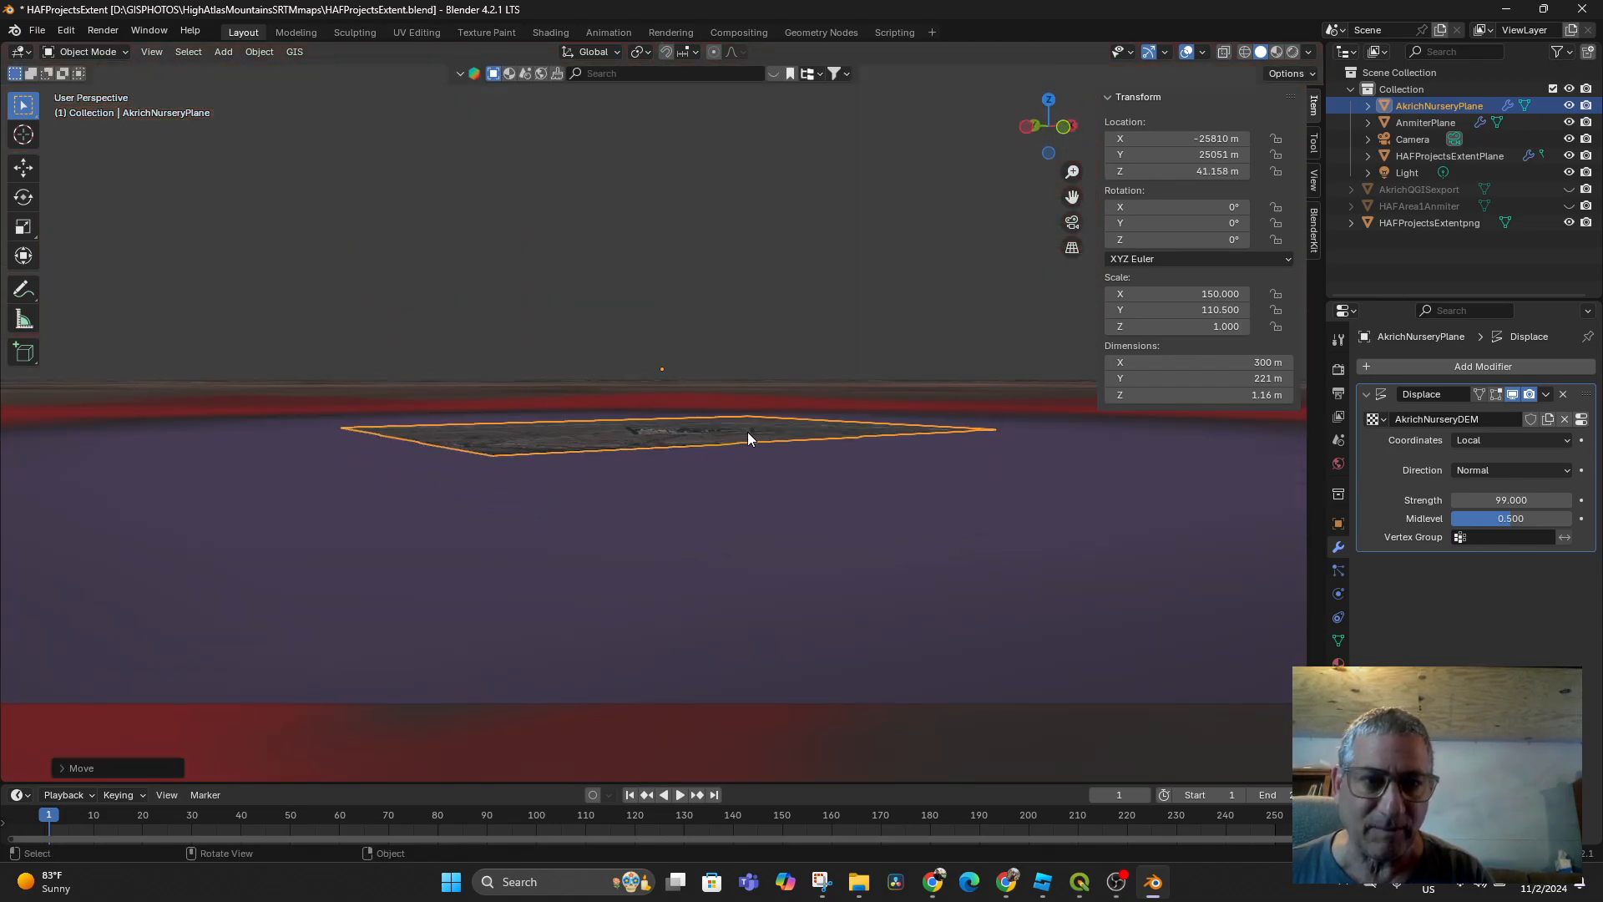
pyautogui.moveTo(749, 432); pyautogui.dragTo(860, 490, button='middle')
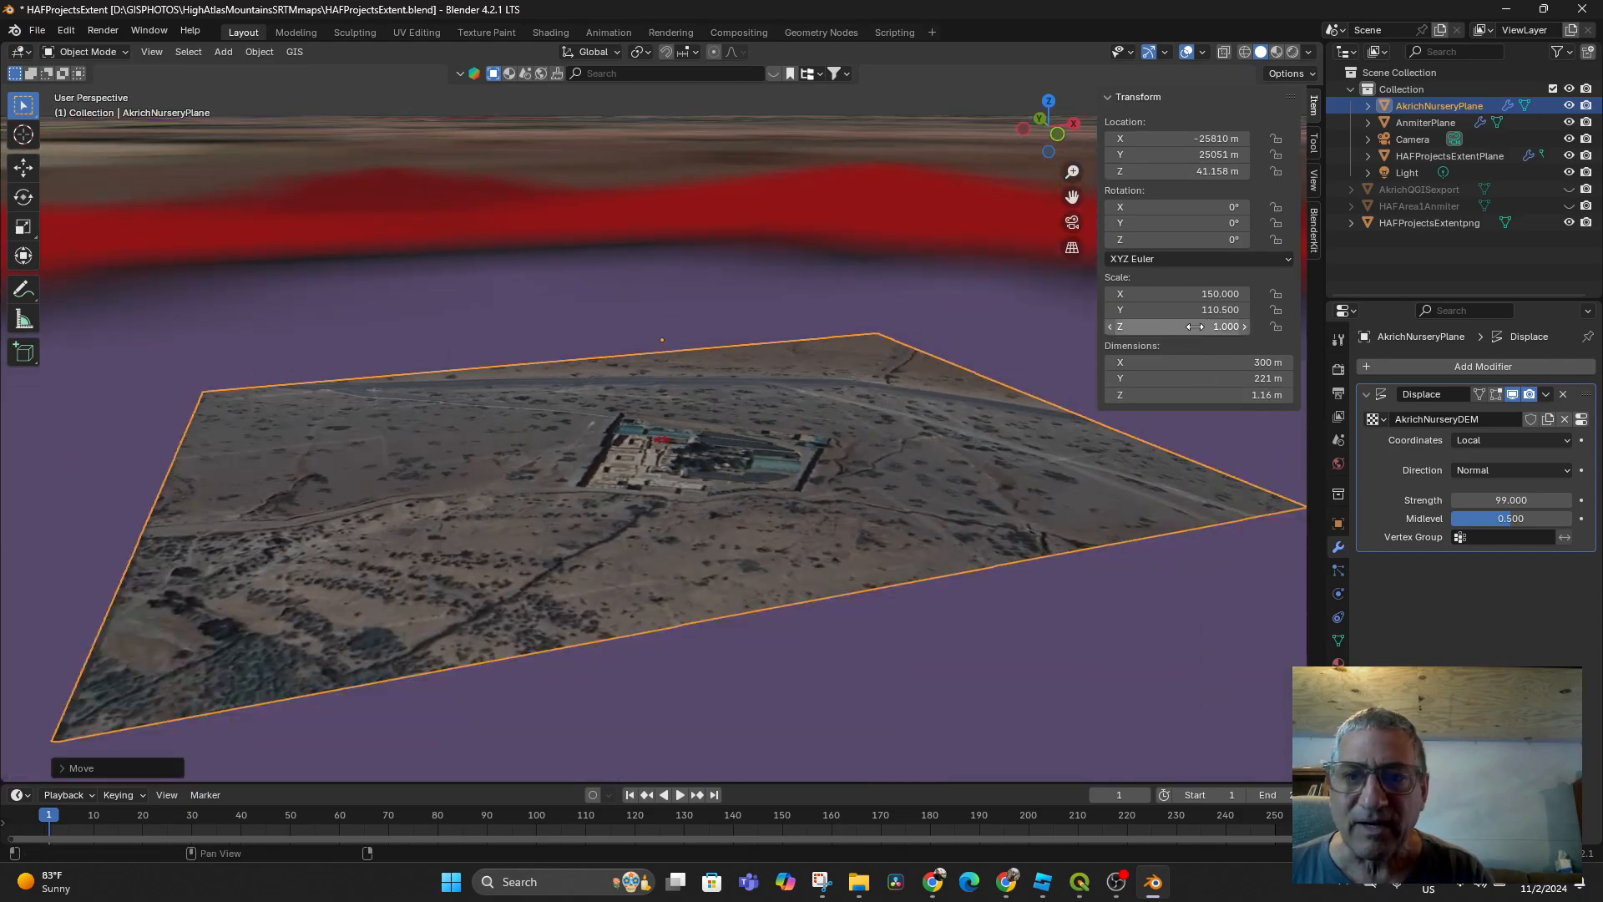
pyautogui.moveTo(1195, 326); pyautogui.dragTo(1270, 326)
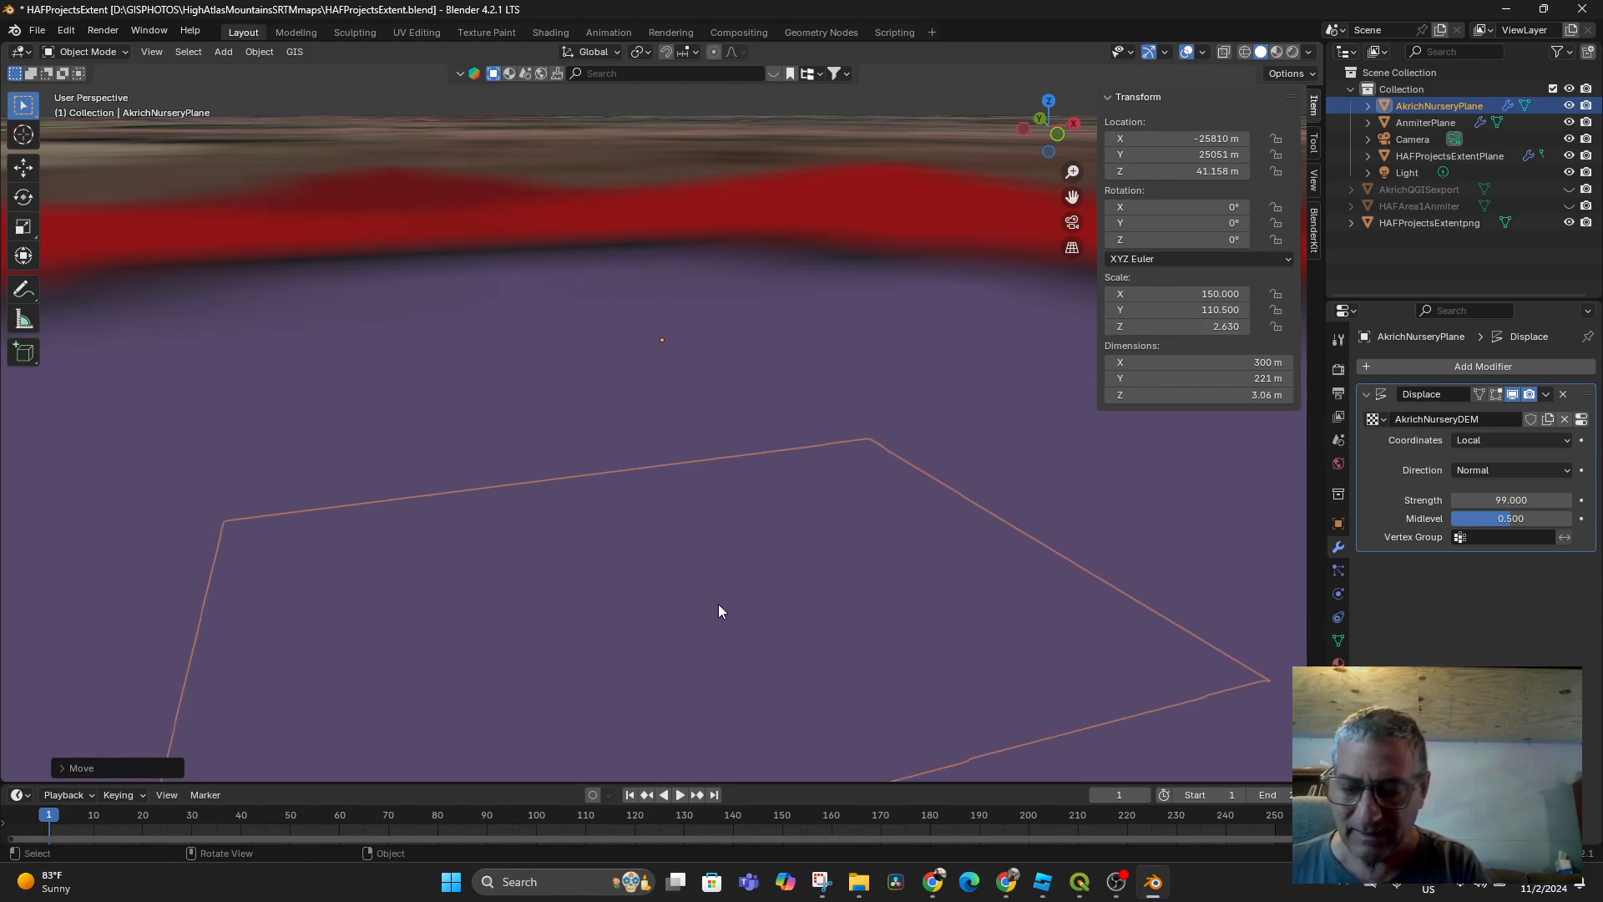
# Lift the plane further to Z 112.68 m
pyautogui.scroll(-3, 719, 605)
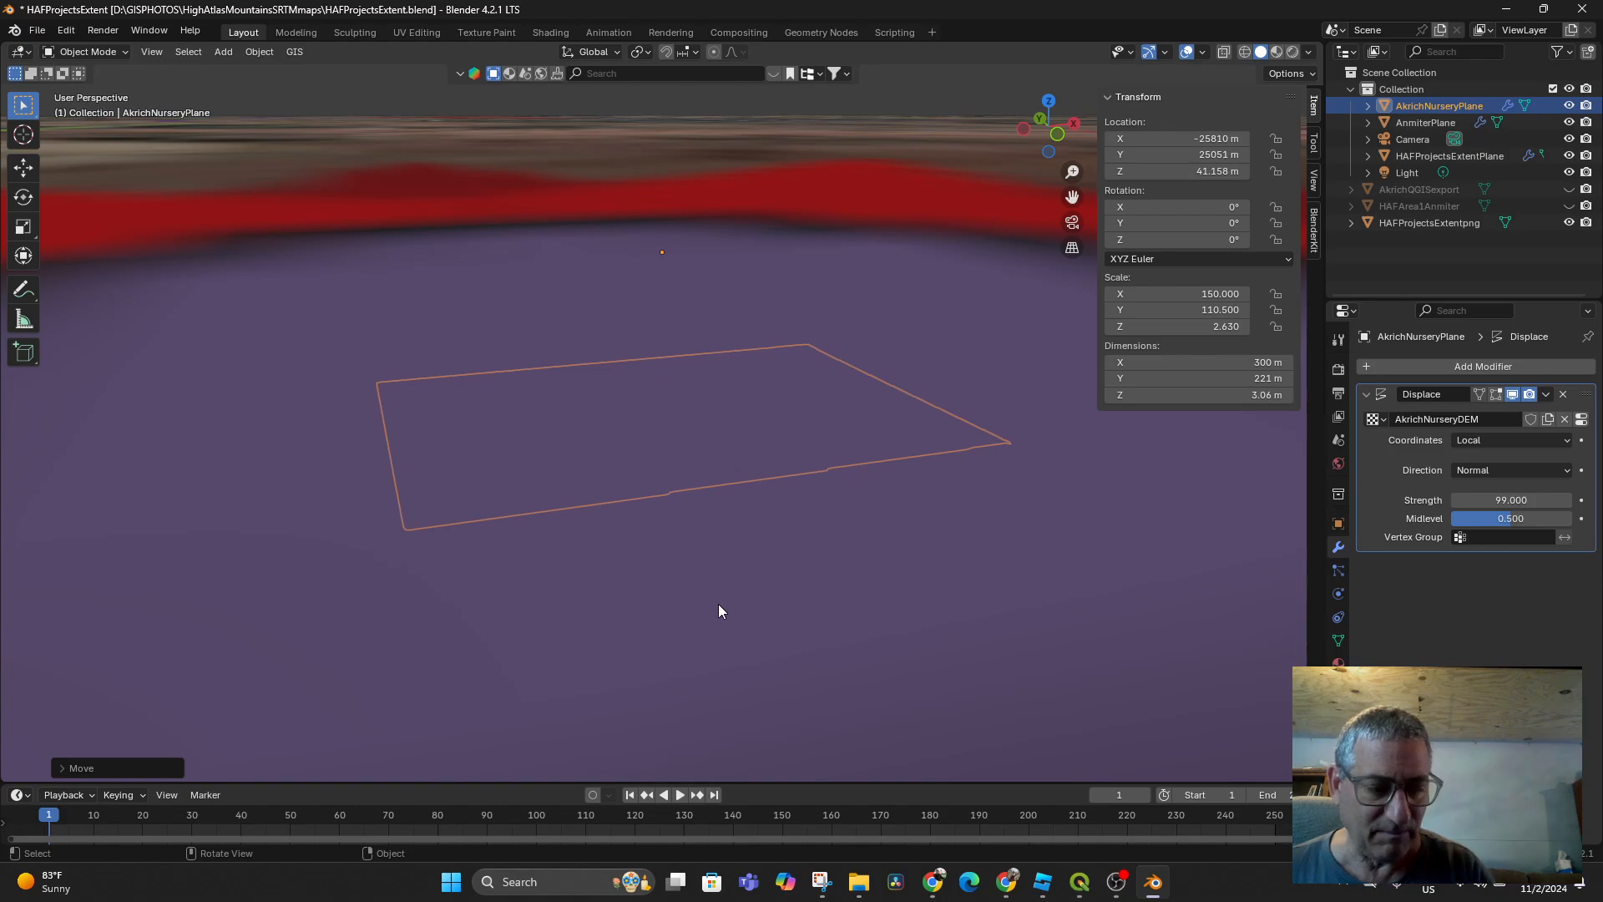
pyautogui.press('g')
pyautogui.press('z')
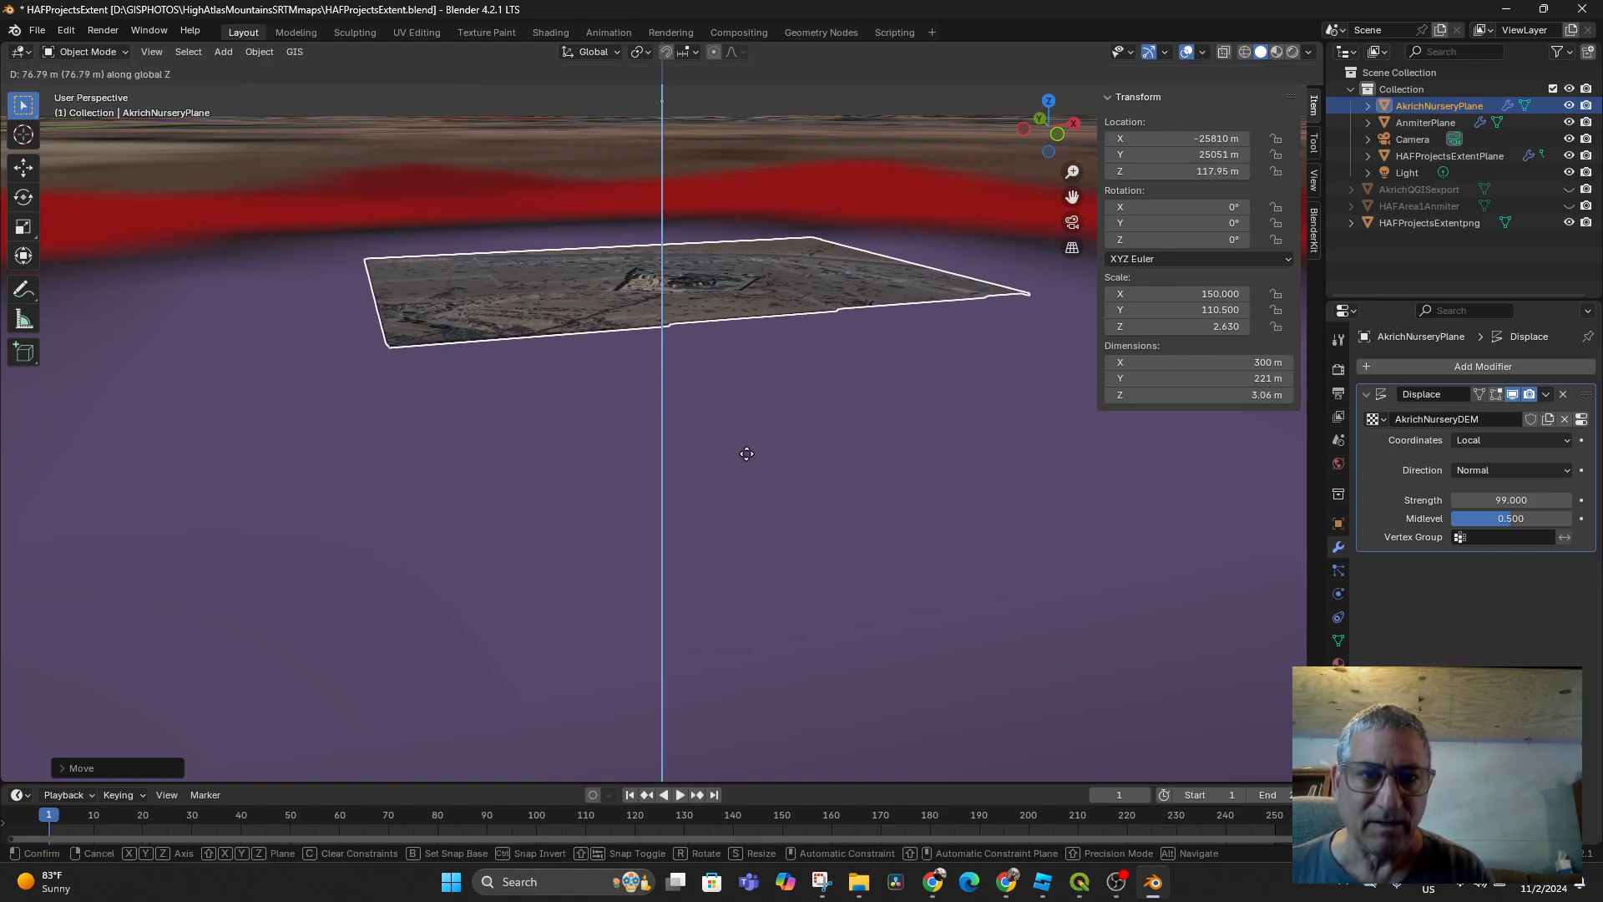
pyautogui.click(745, 461)
pyautogui.moveTo(745, 464); pyautogui.dragTo(1169, 448, button='middle')
# Increase the plane's vertical scale to 6.620 and inspect the terrain relief
pyautogui.moveTo(1186, 327); pyautogui.dragTo(1244, 326)
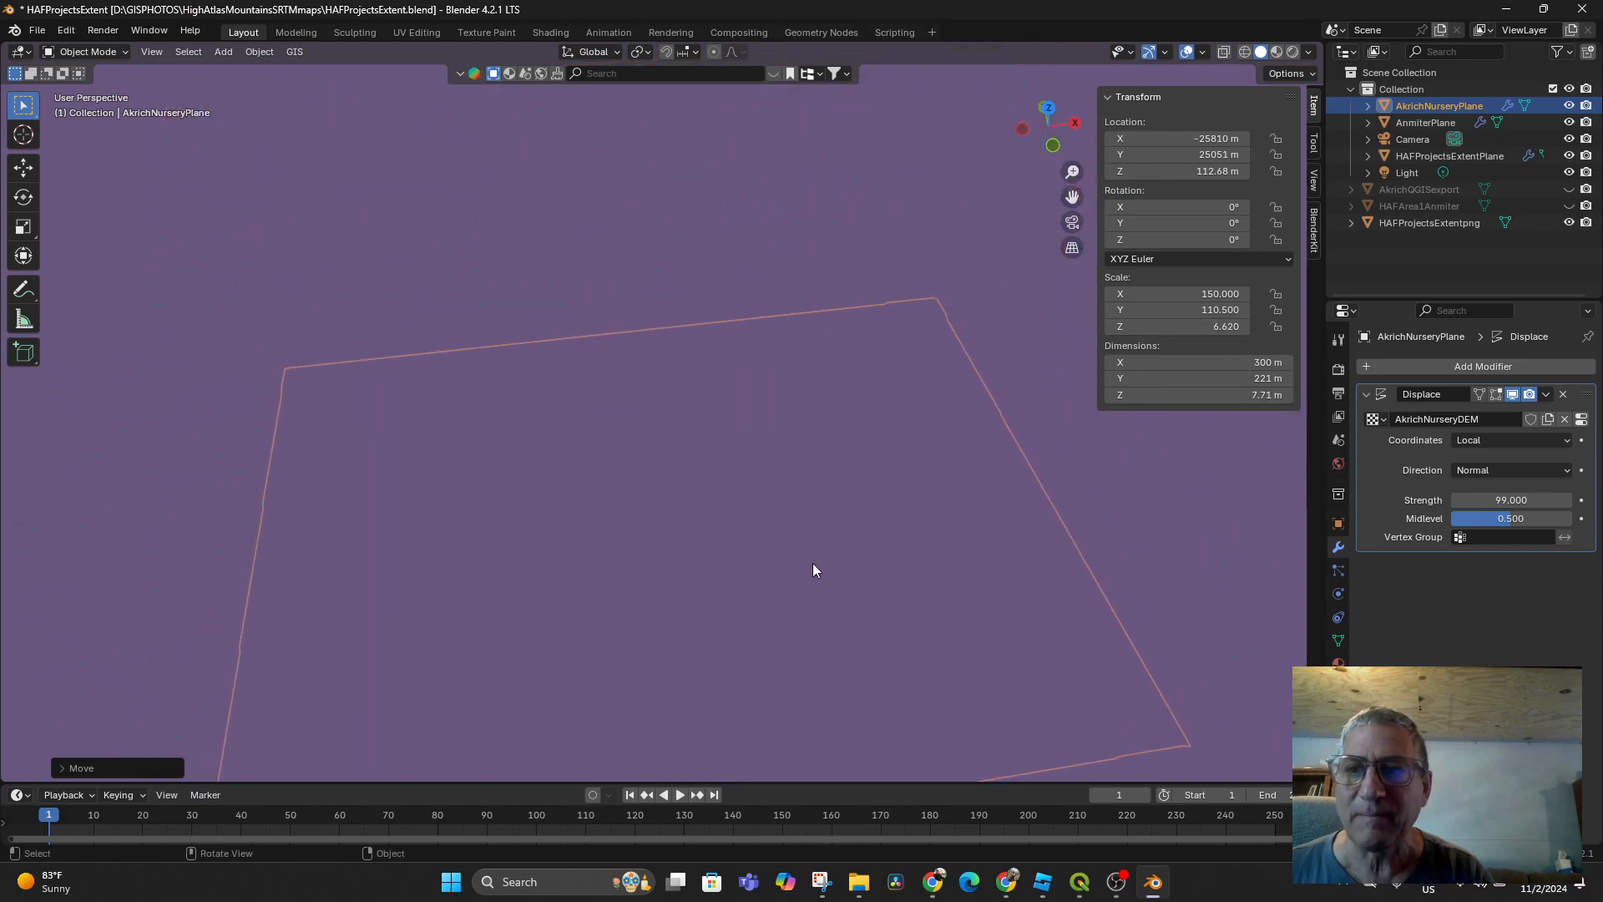
pyautogui.moveTo(813, 563); pyautogui.dragTo(823, 480, button='middle')
pyautogui.scroll(3, 761, 626)
pyautogui.keyDown('shift'); pyautogui.moveTo(760, 628); pyautogui.dragTo(716, 328, button='middle'); pyautogui.keyUp('shift')
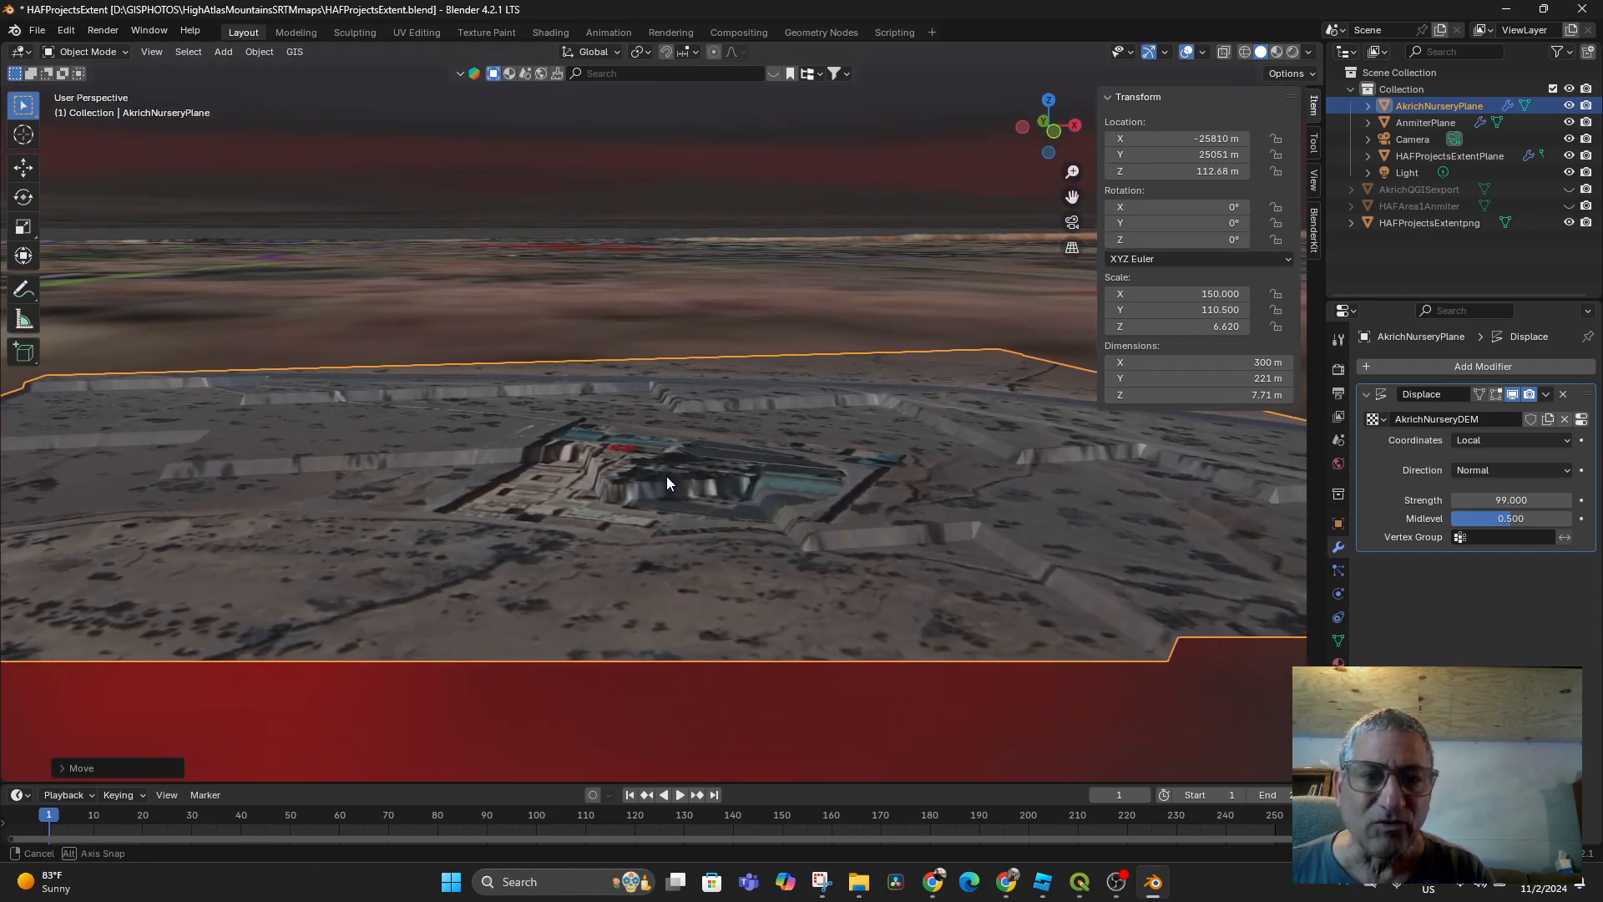
pyautogui.moveTo(667, 476); pyautogui.dragTo(649, 543, button='middle')
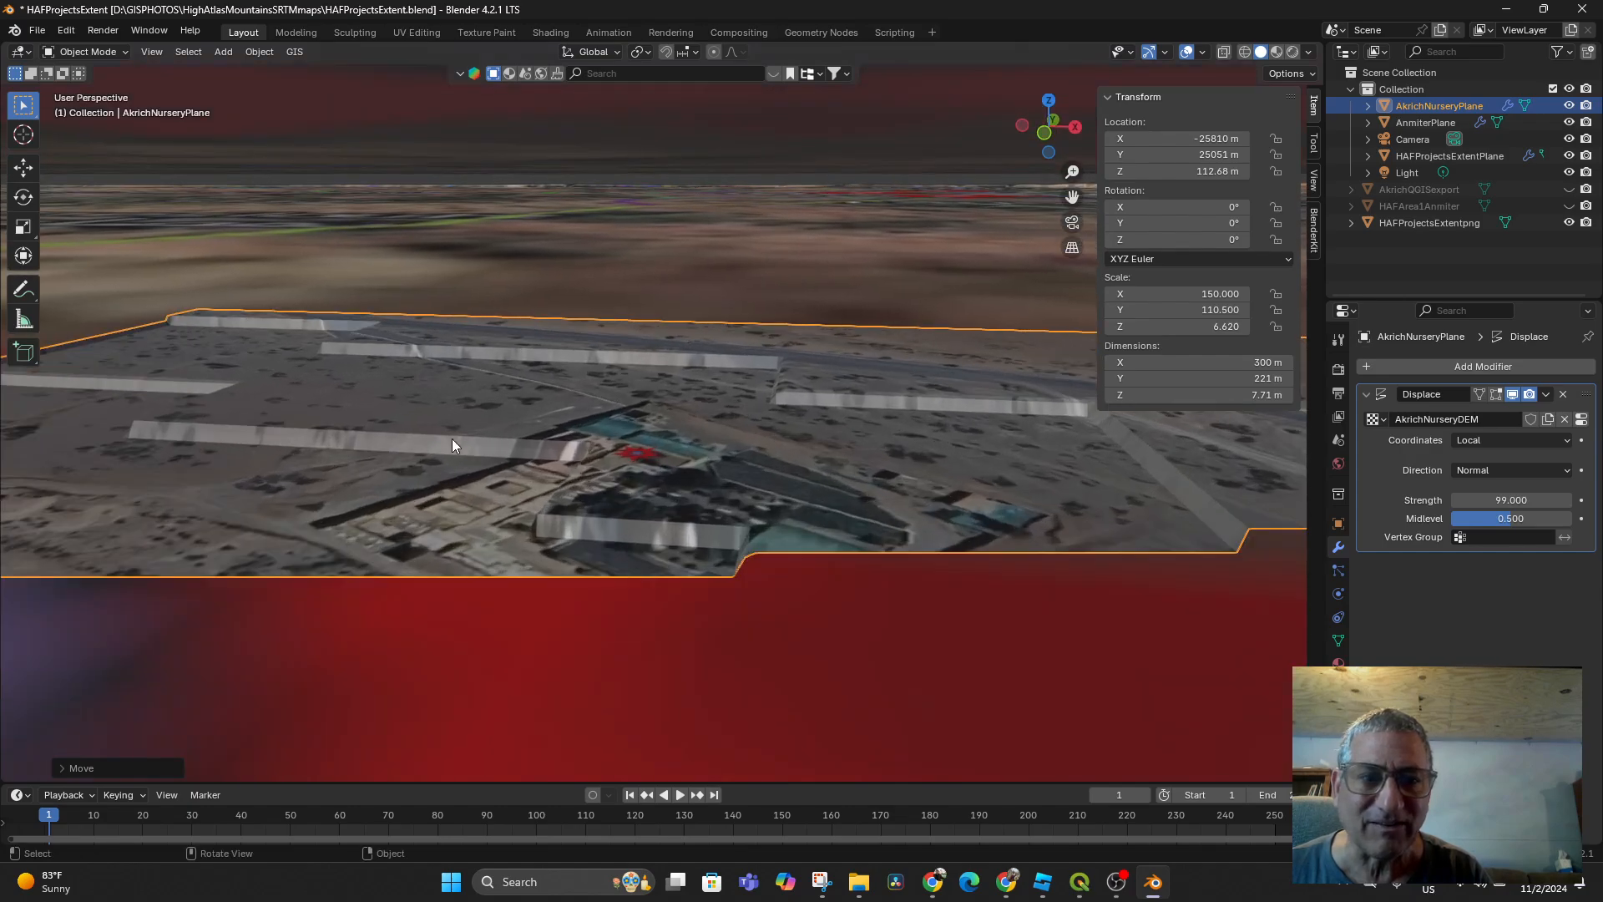
pyautogui.moveTo(452, 441); pyautogui.dragTo(647, 514, button='middle')
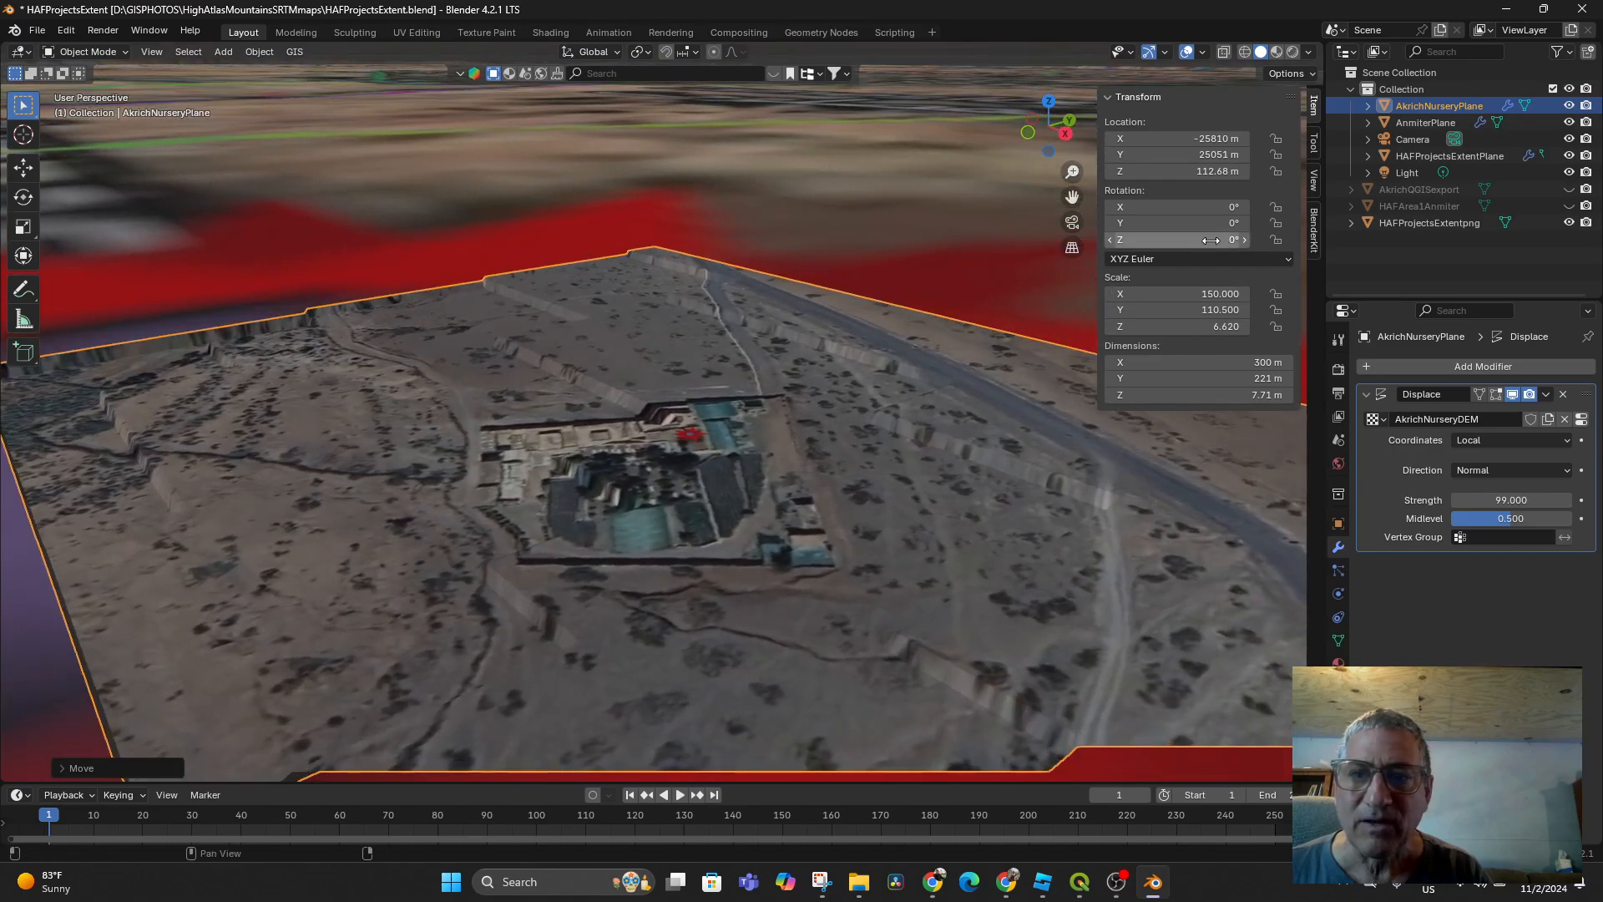
# Reduce the plane's vertical scale to 4.790 and frame it in the view
pyautogui.moveTo(1192, 327); pyautogui.dragTo(1139, 327)
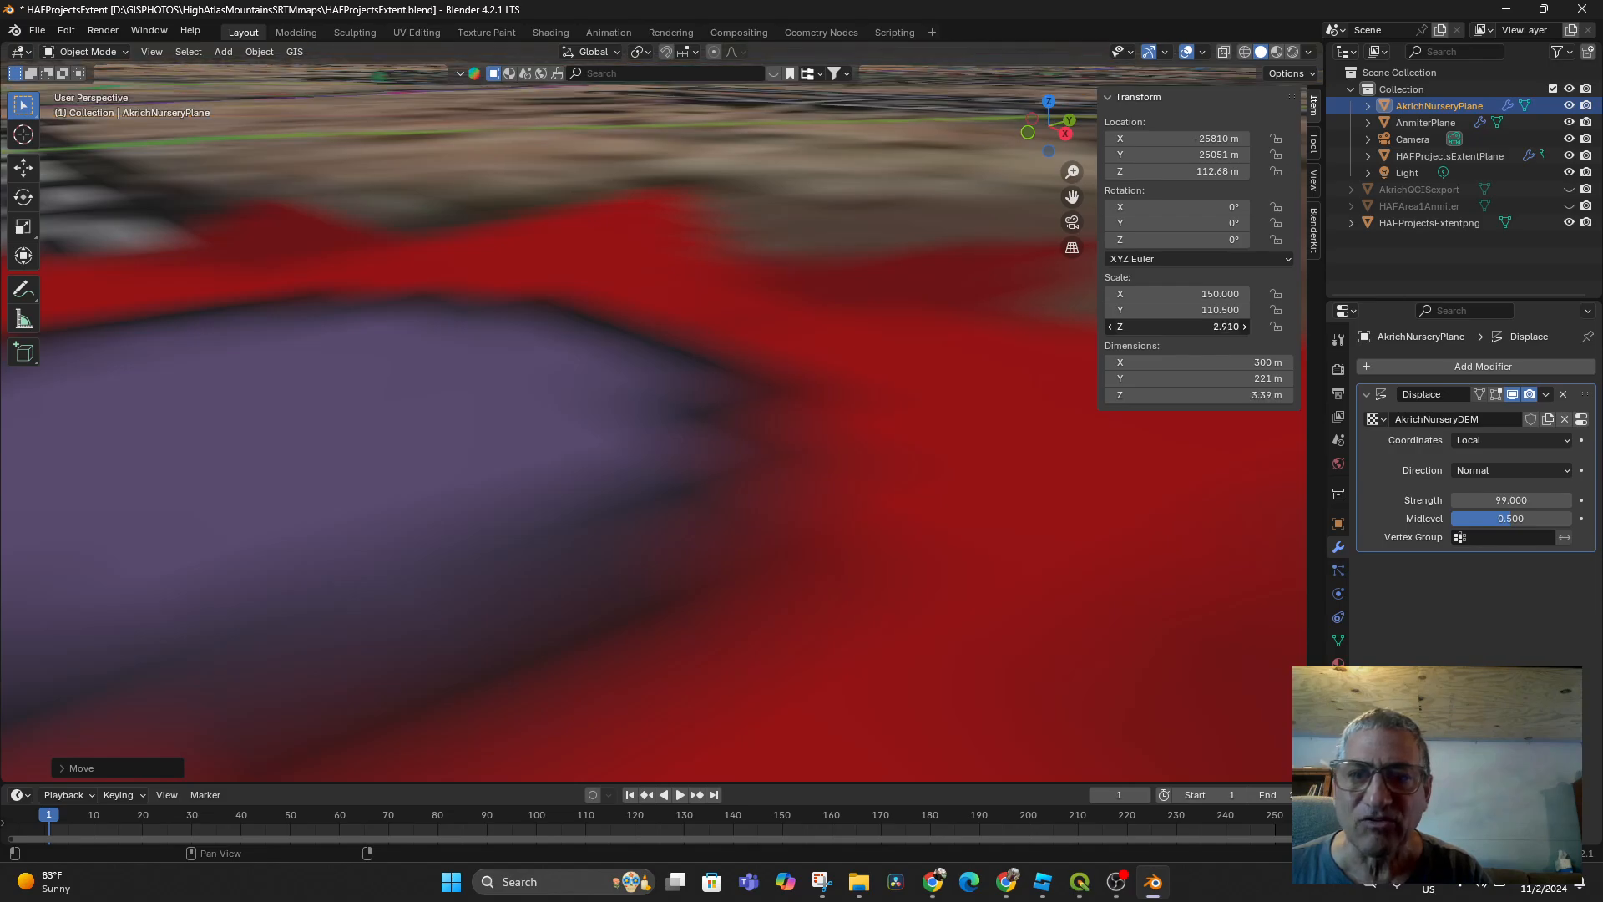
pyautogui.press('KP_Decimal')
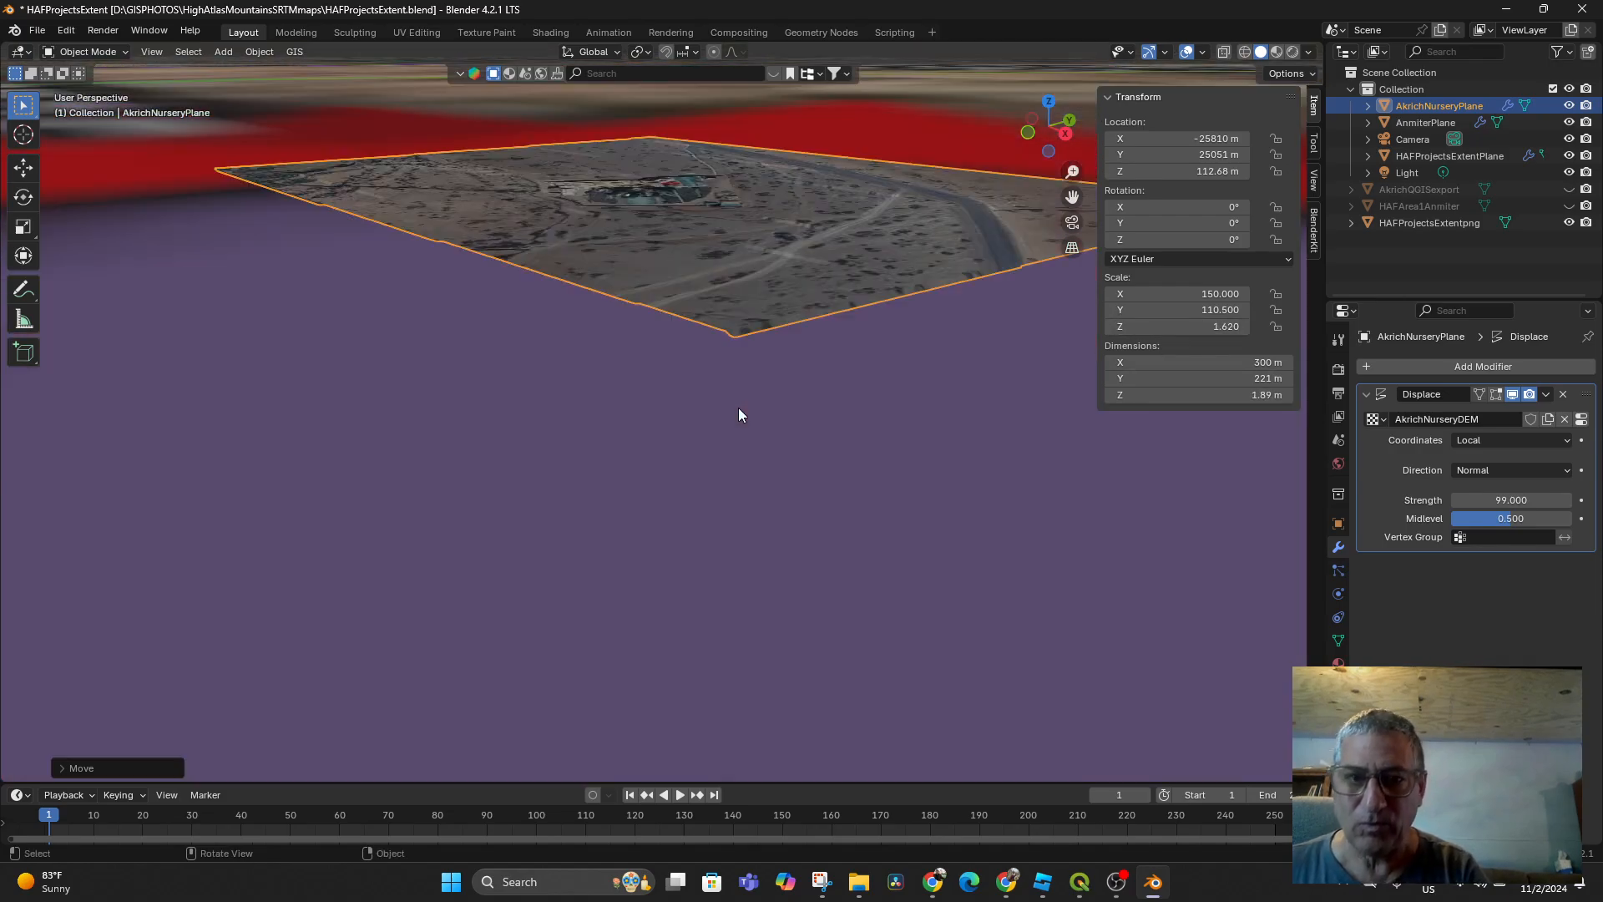
pyautogui.scroll(3, 758, 445)
pyautogui.moveTo(758, 438); pyautogui.dragTo(848, 420, button='middle')
pyautogui.moveTo(972, 489); pyautogui.dragTo(896, 501, button='middle')
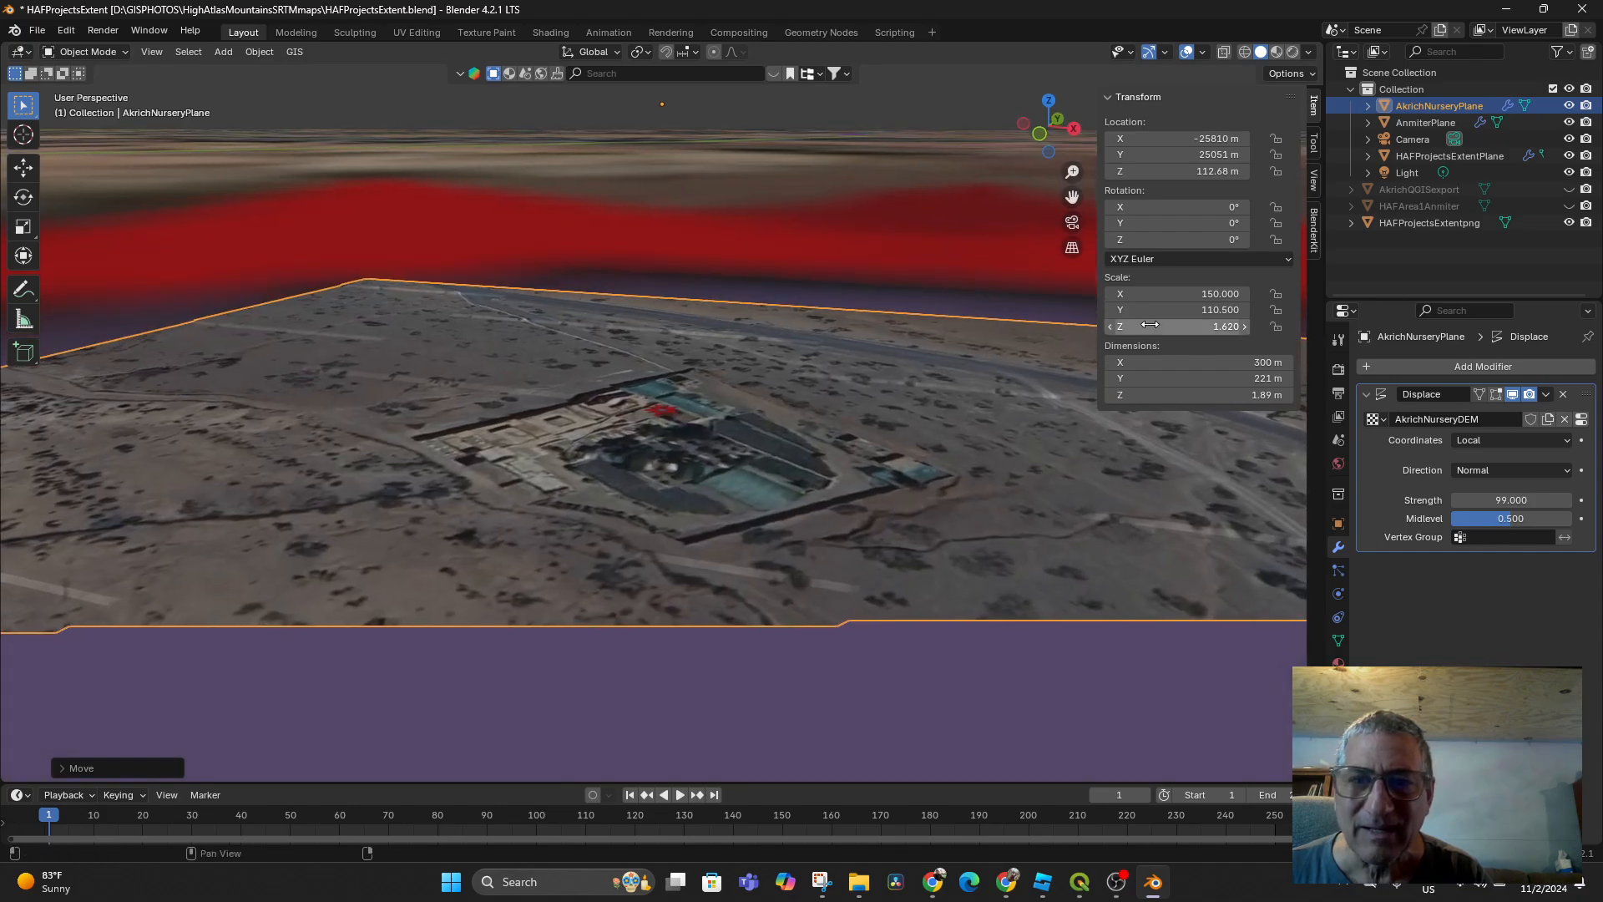
# Apply Shade Smooth to AkrichNurseryPlane
pyautogui.rightClick(893, 388)
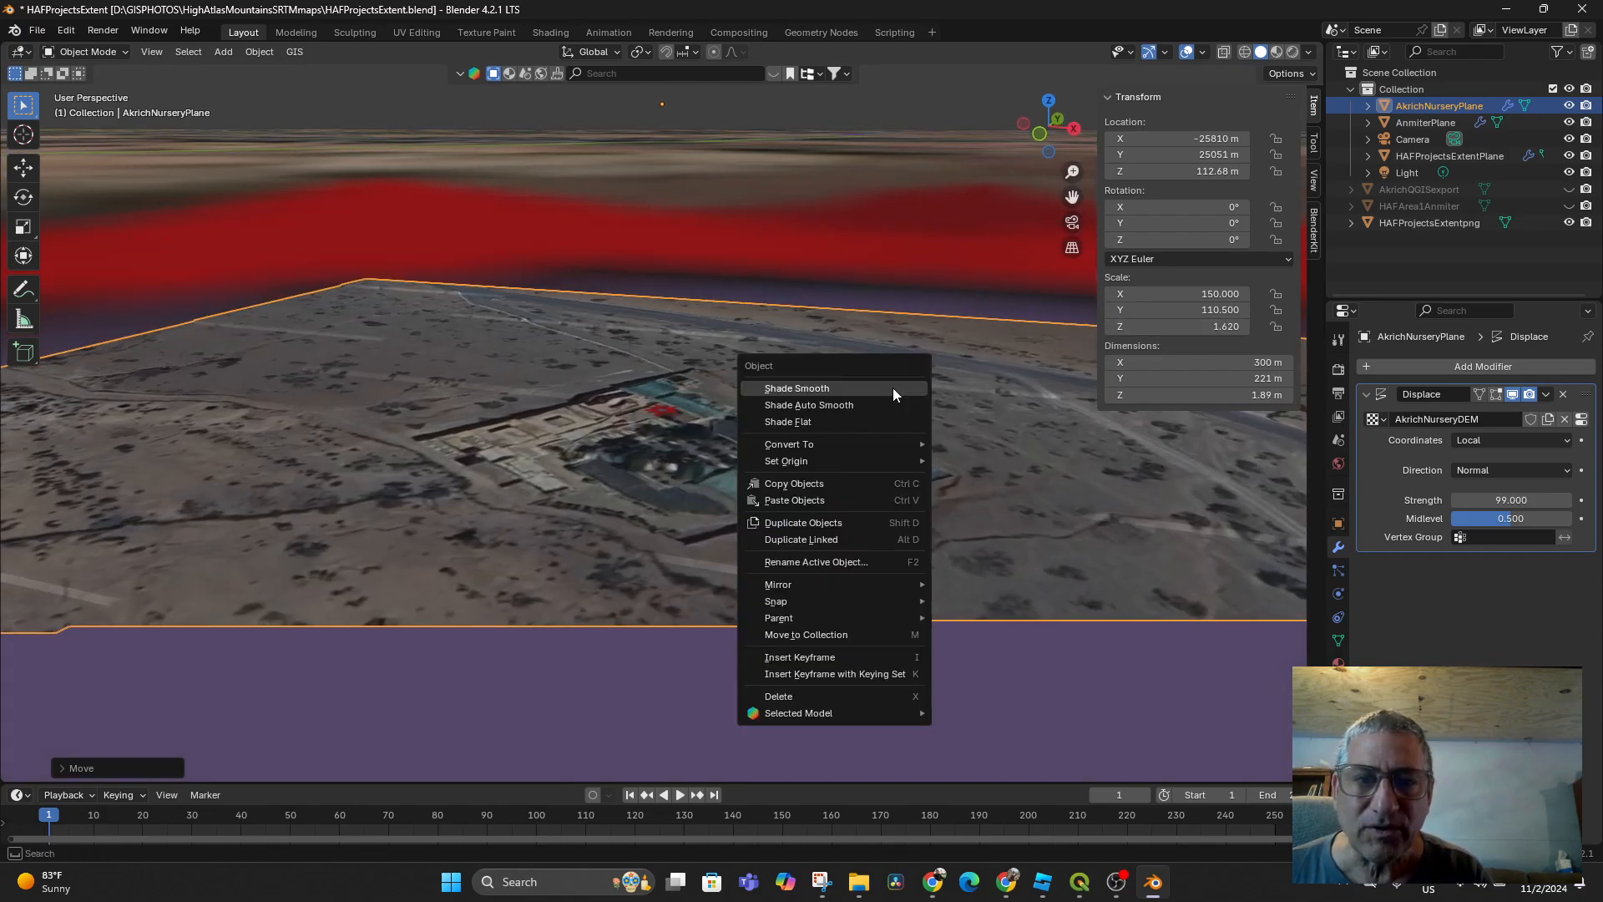
pyautogui.click(893, 387)
pyautogui.rightClick(896, 386)
pyautogui.click(896, 385)
# Set the plane's Scale Z to 2.980, making the terrain 3.47 m tall
pyautogui.moveTo(922, 461)
pyautogui.mouseDown(button='middle')
pyautogui.moveTo(941, 439)
pyautogui.moveTo(934, 467)
pyautogui.mouseUp(button='middle')
pyautogui.scroll(2, 929, 472)
pyautogui.scroll(-4, 927, 439)
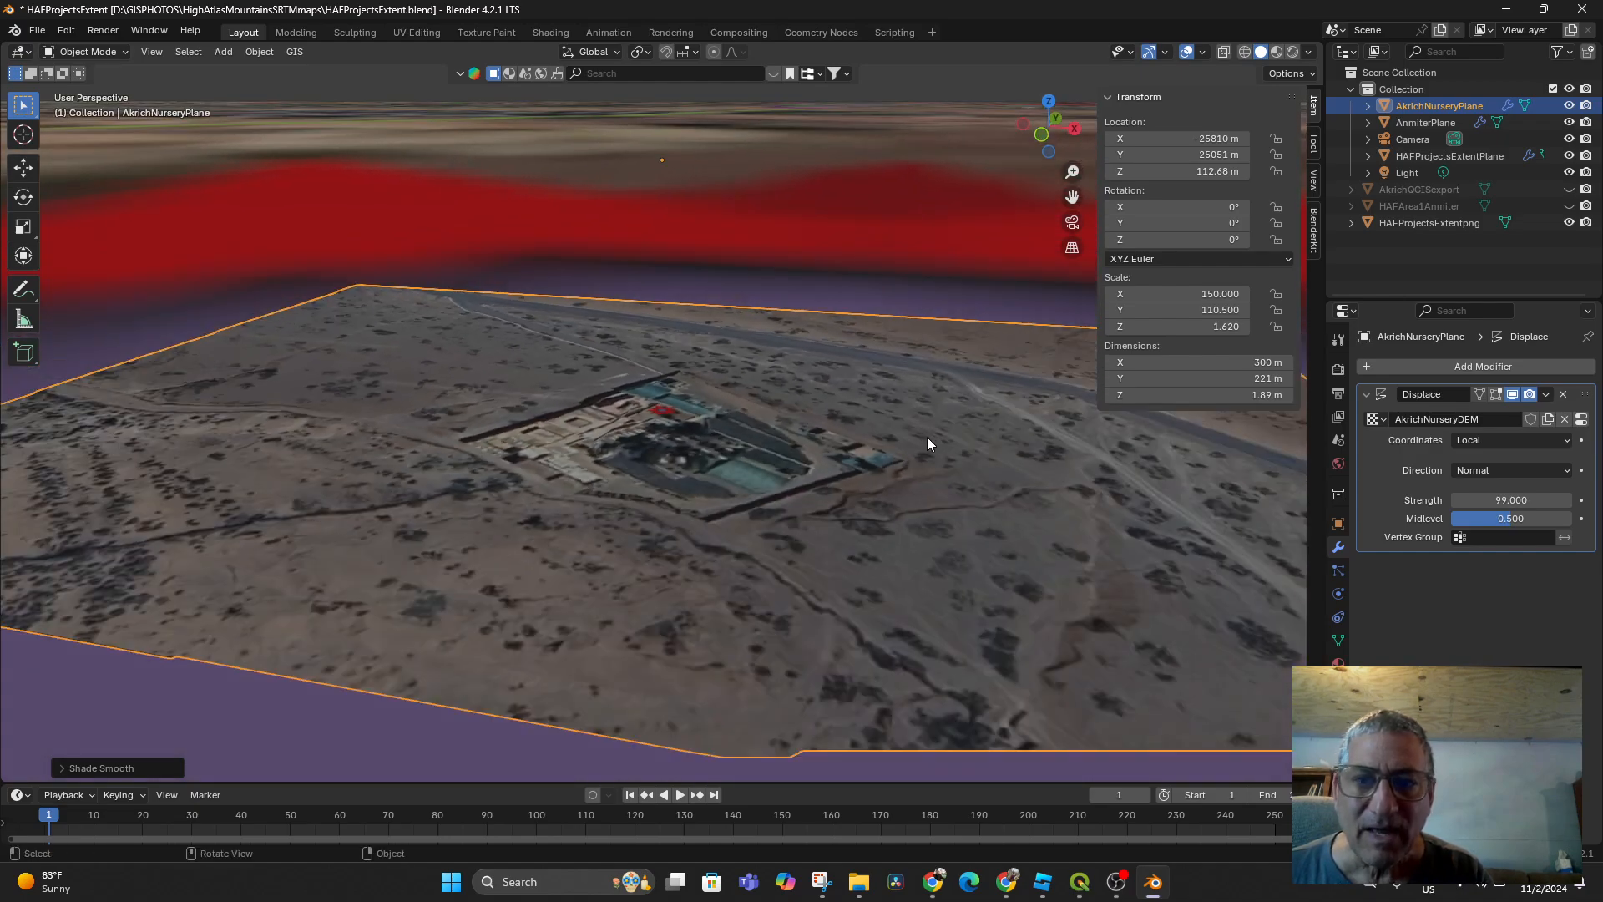
pyautogui.moveTo(1173, 326); pyautogui.dragTo(1269, 327)
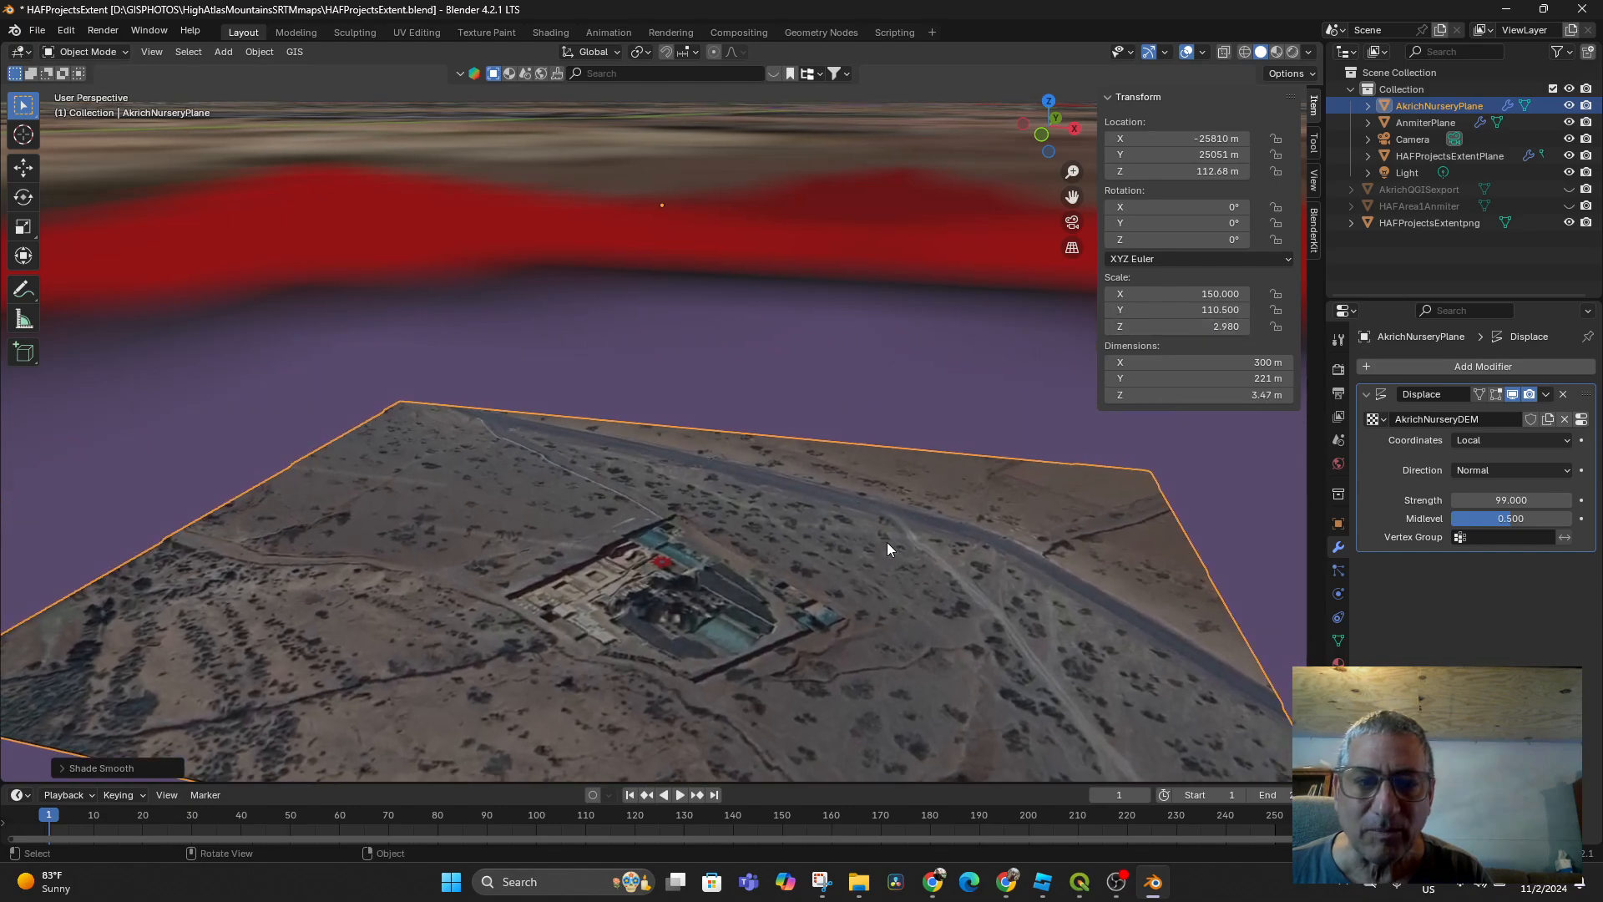
pyautogui.moveTo(887, 543); pyautogui.dragTo(931, 517, button='middle')
pyautogui.moveTo(860, 555); pyautogui.dragTo(775, 570, button='middle')
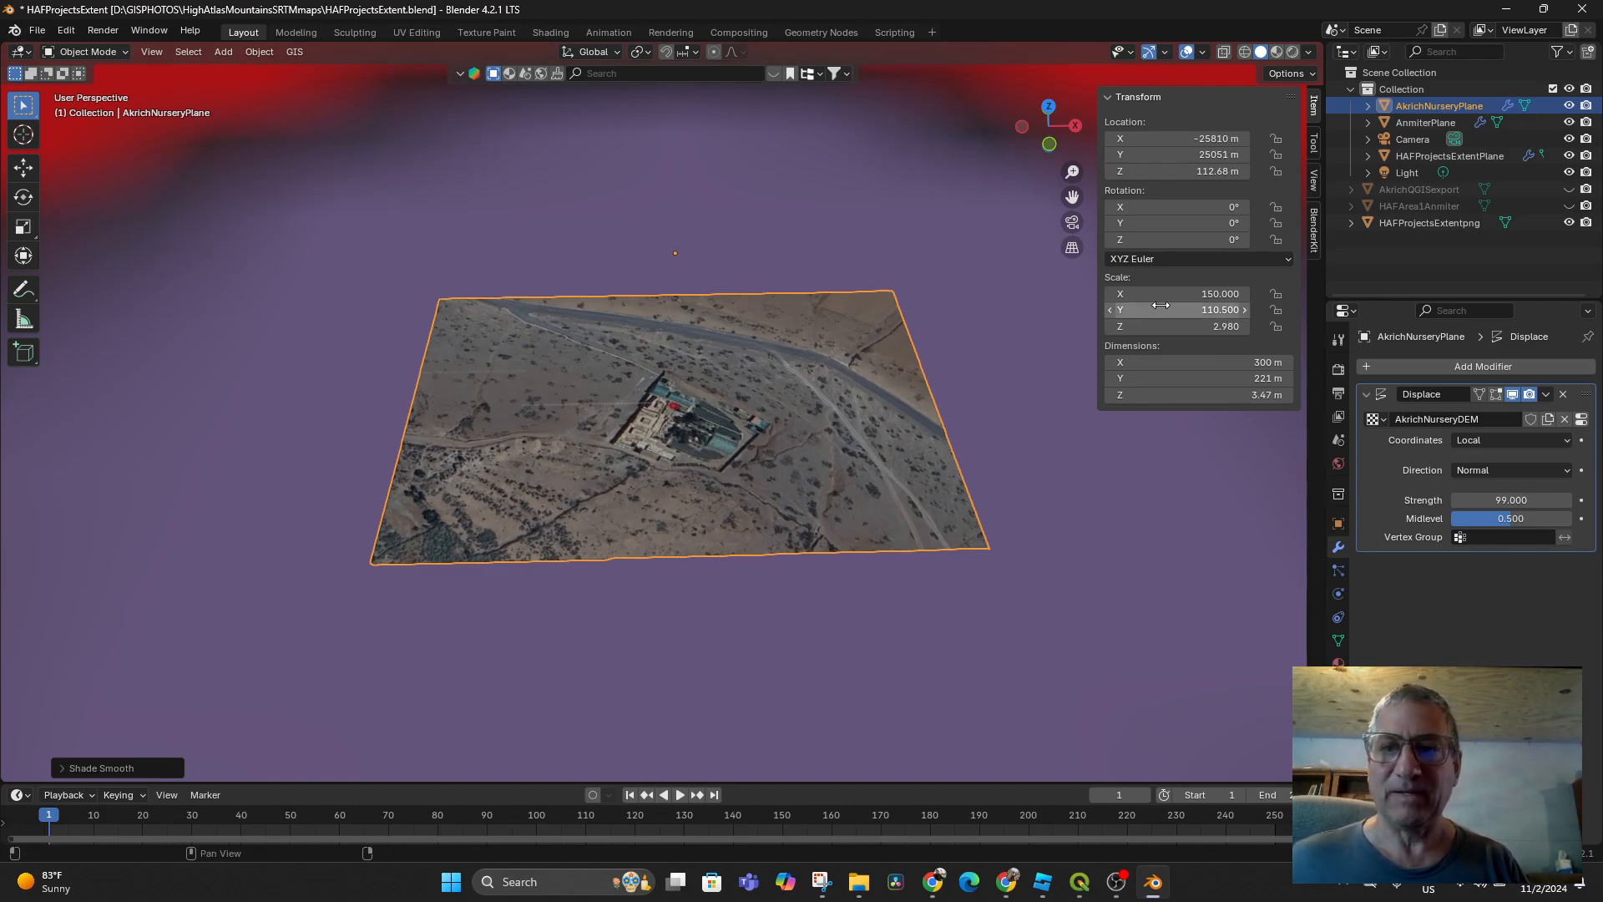
# Hide HAFProjectsExtentpng and HAFProjectsExtentPlane, then enlarge the nursery plane's vertical scale to exaggerate relief
pyautogui.click(1569, 222)
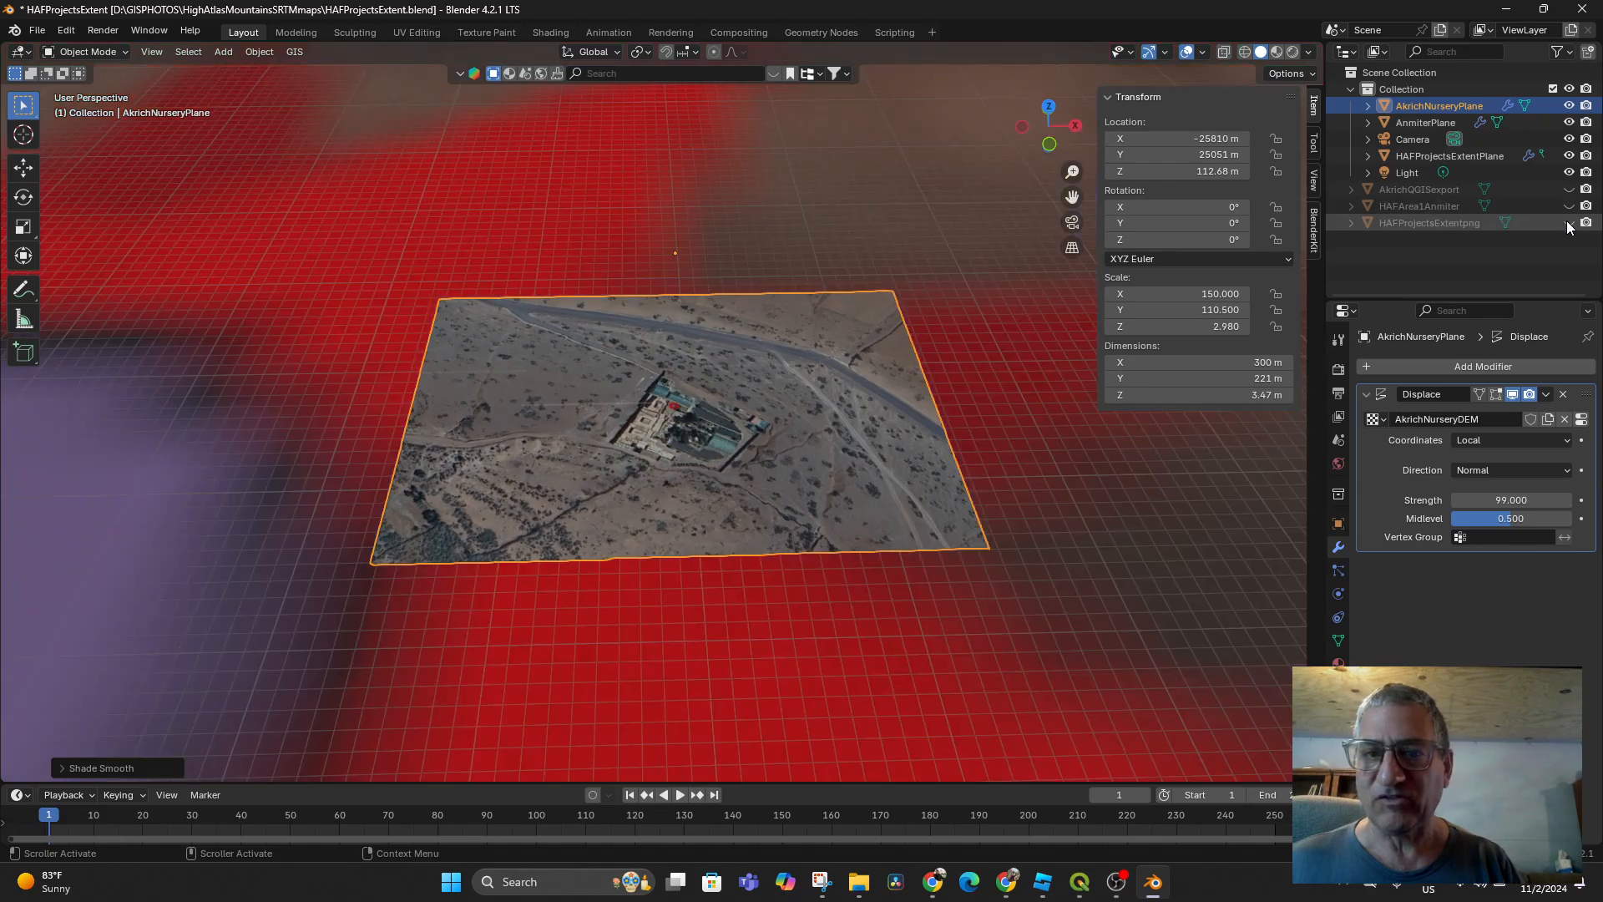
pyautogui.click(1569, 155)
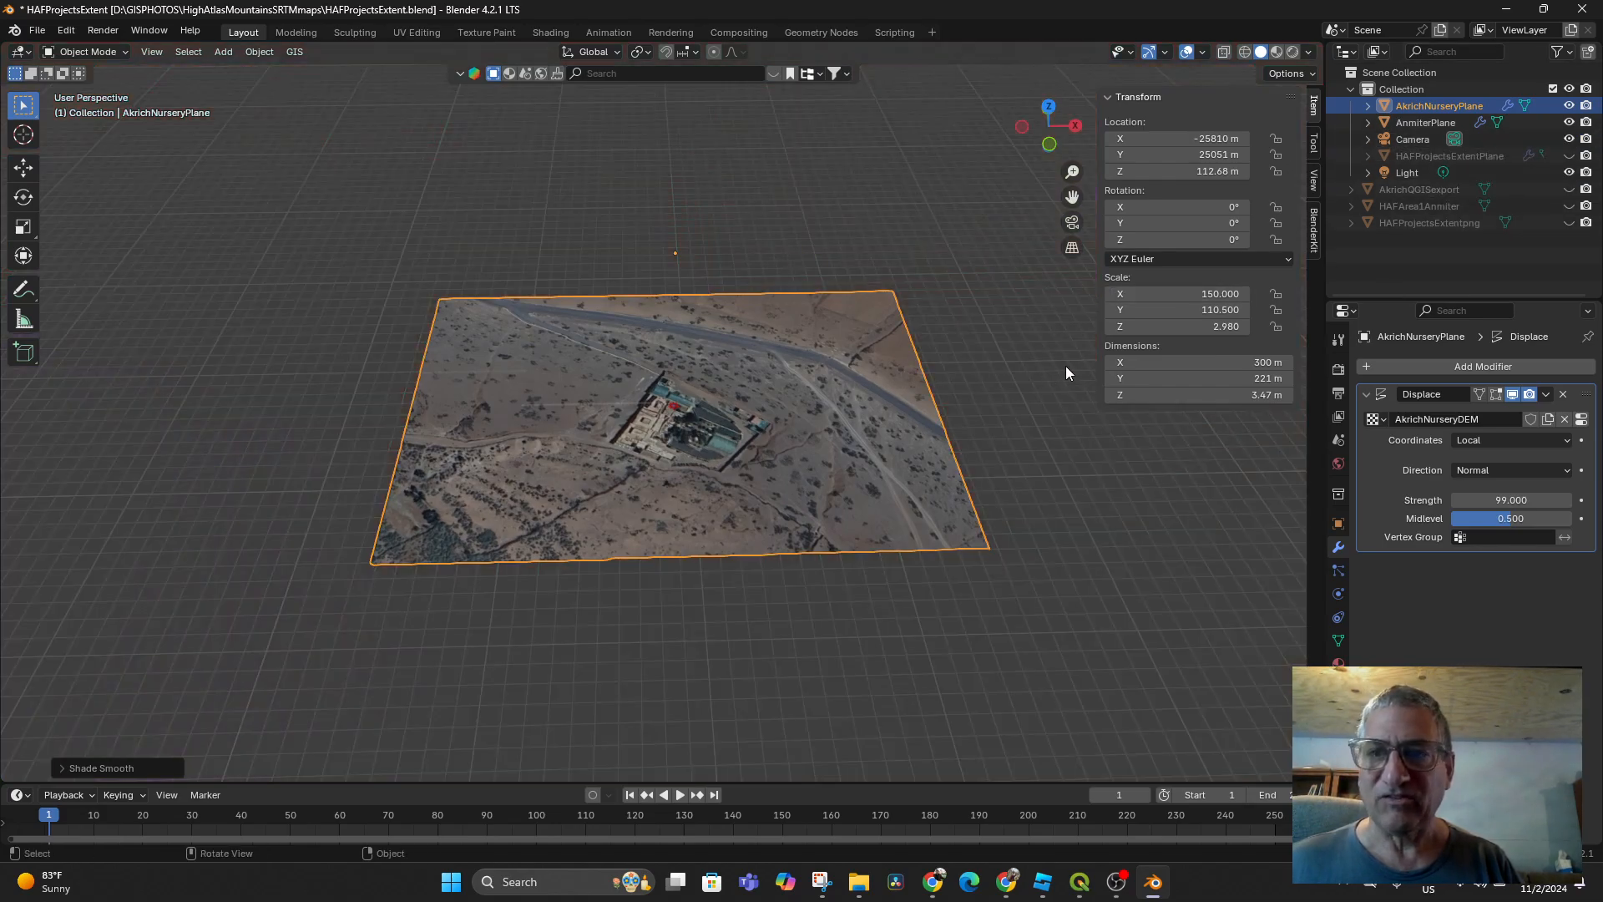
pyautogui.moveTo(1186, 326); pyautogui.dragTo(1245, 326)
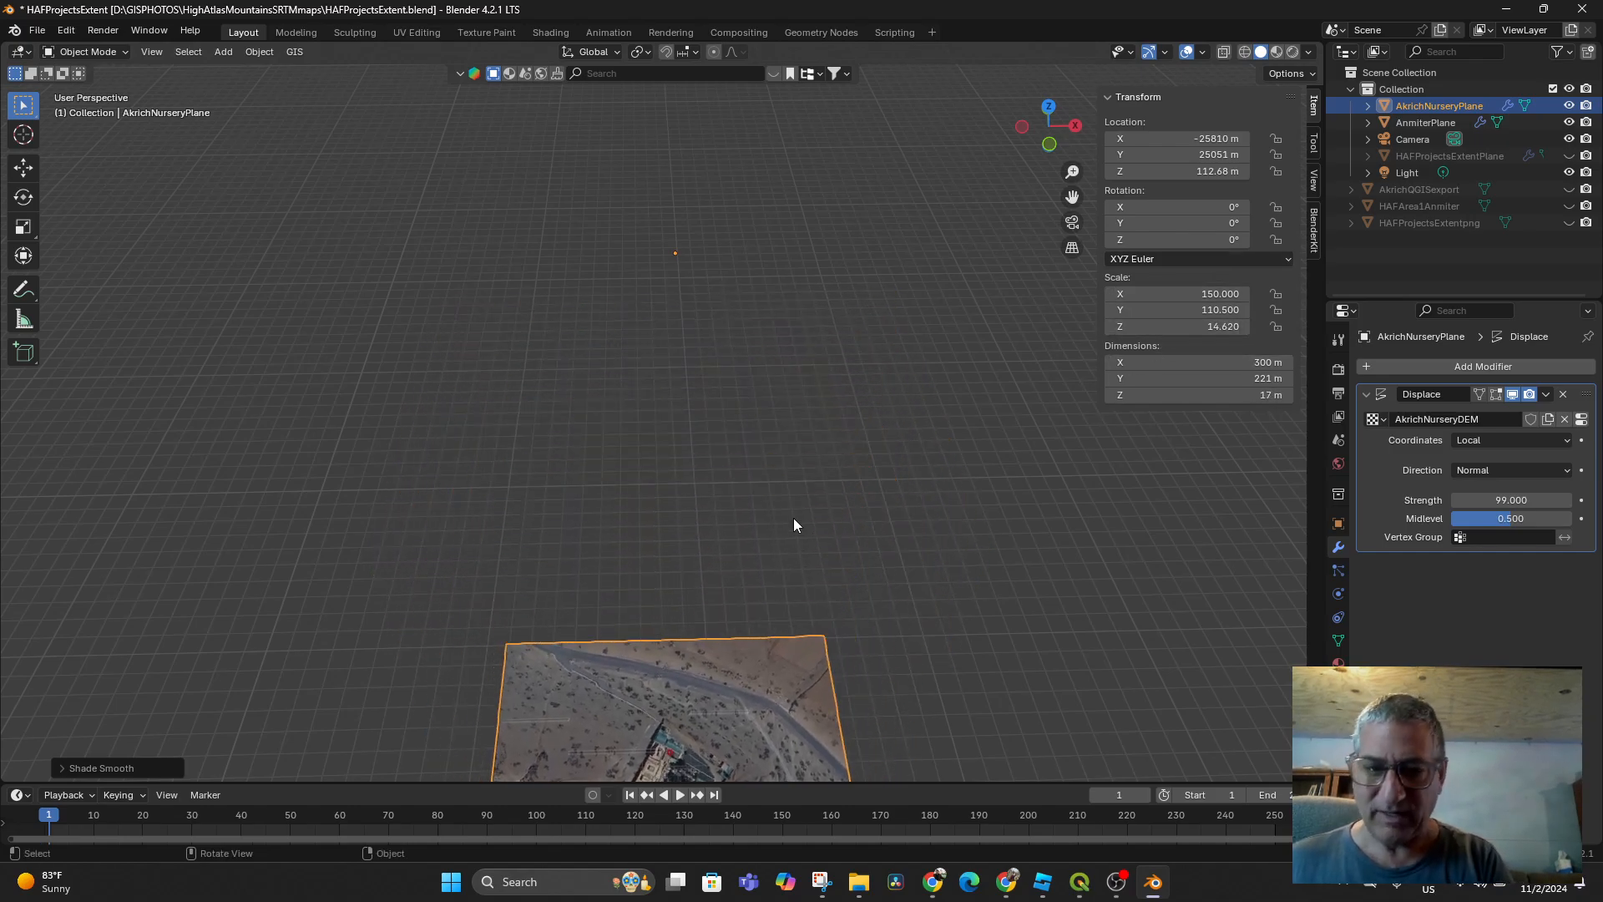
# Frame the displaced plane and orbit between edge-on, top-down and oblique views to check the relief
pyautogui.press('KP_Decimal')
pyautogui.moveTo(791, 580); pyautogui.dragTo(732, 529, button='middle')
pyautogui.scroll(4, 770, 551)
pyautogui.scroll(4, 1038, 334)
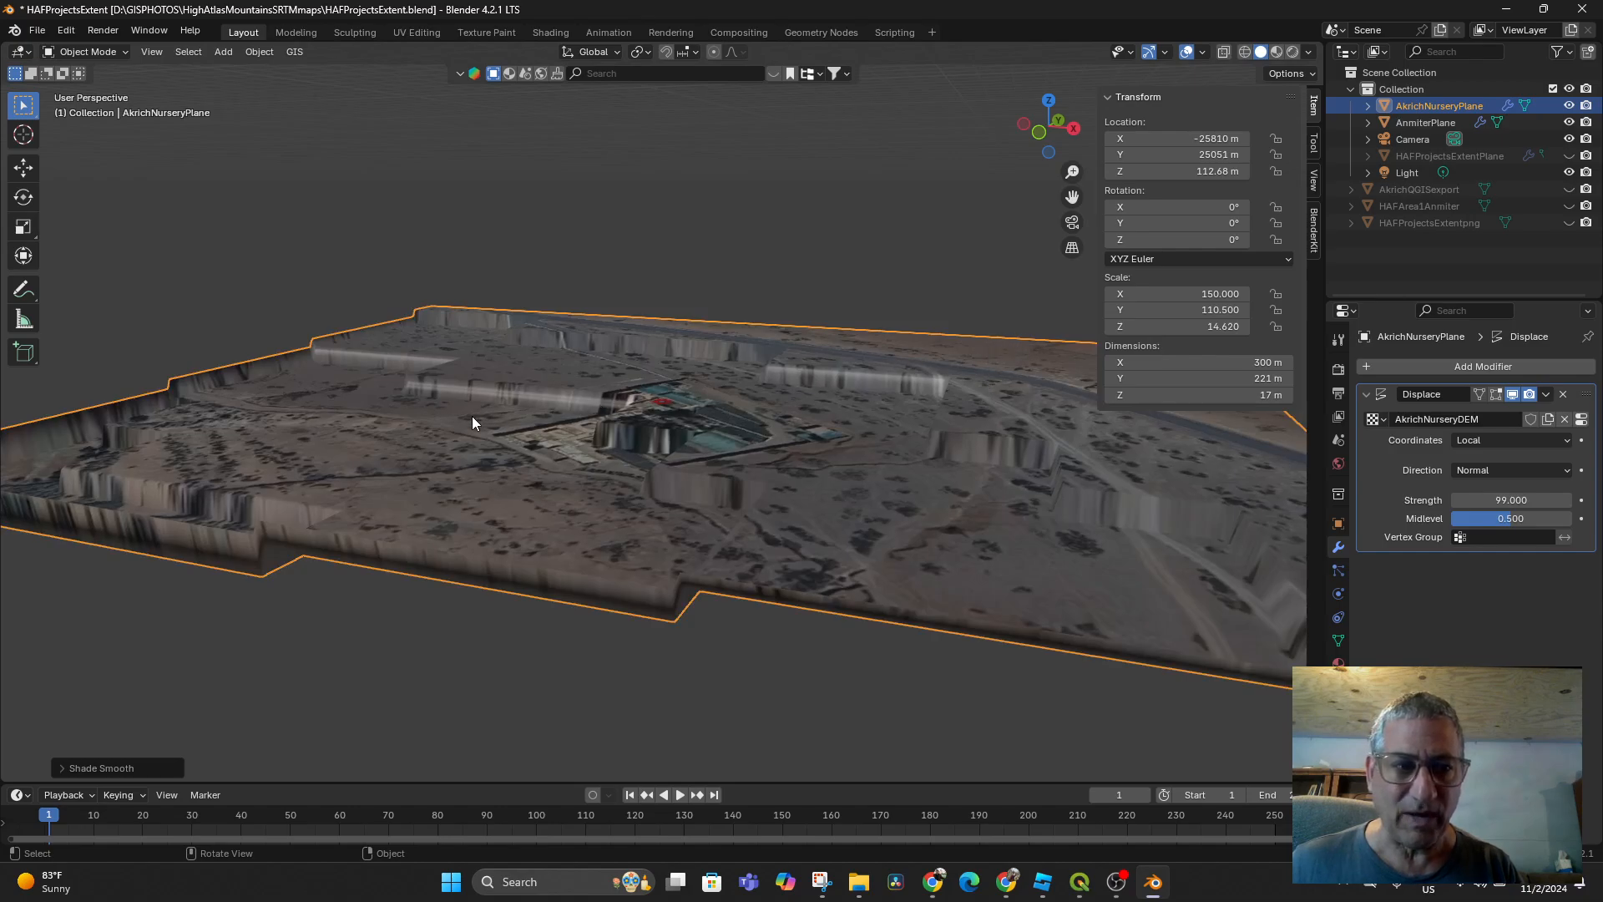
pyautogui.moveTo(599, 444); pyautogui.dragTo(610, 493, button='middle')
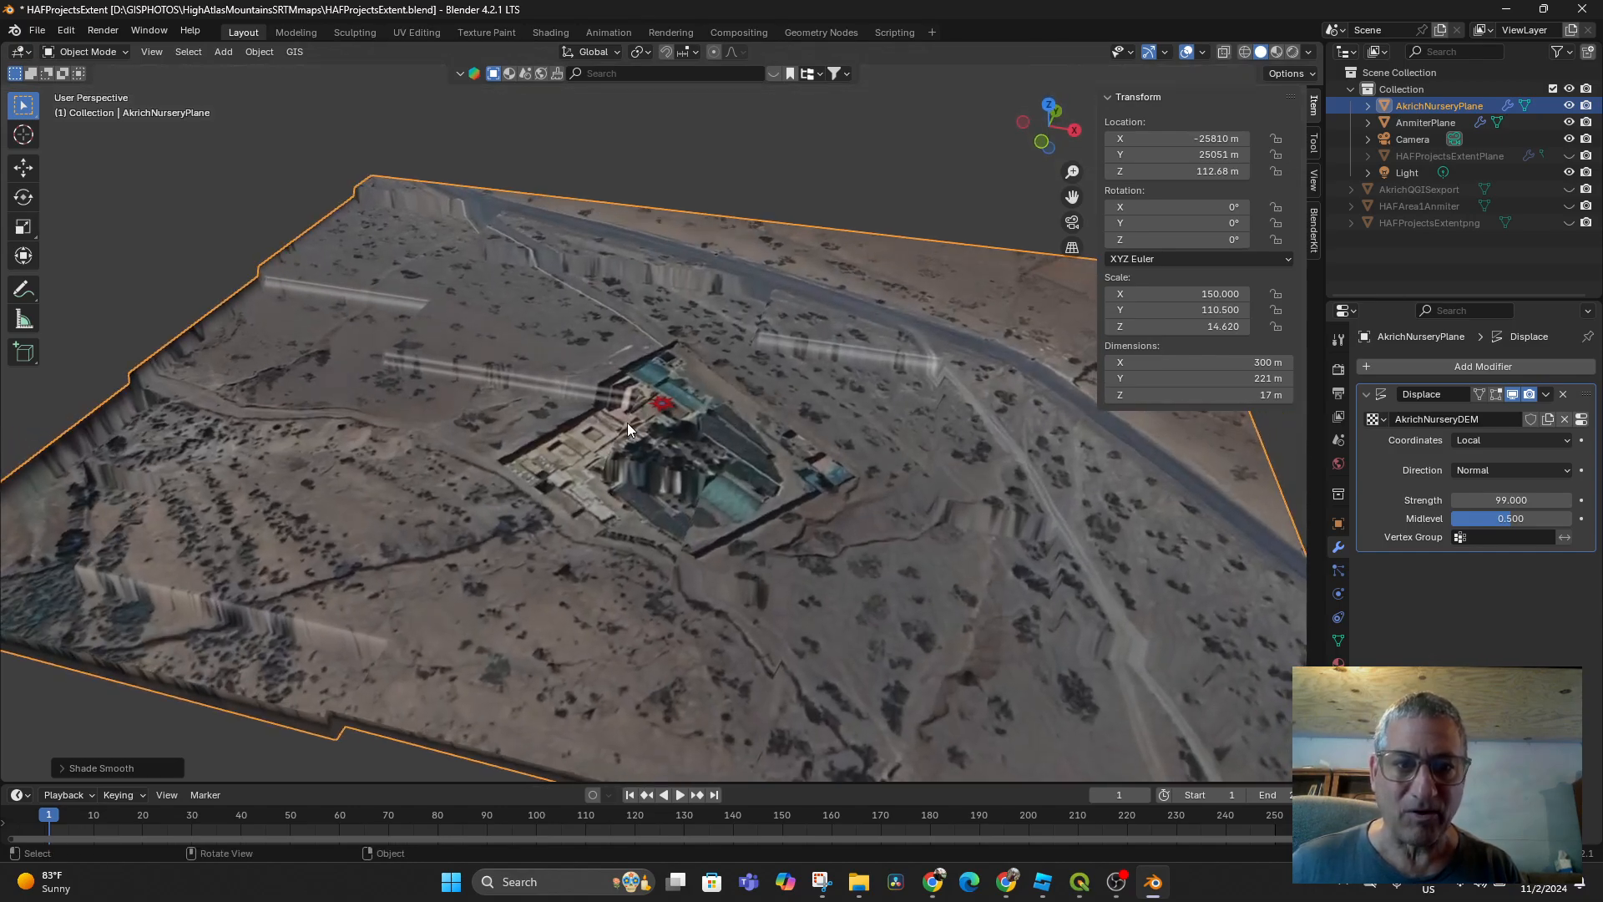
pyautogui.moveTo(628, 422); pyautogui.dragTo(699, 433, button='middle')
pyautogui.scroll(-5, 703, 459)
pyautogui.scroll(3, 695, 464)
# Reduce the plane's Z scale to 2.980 and orbit so the terrain sits centred and larger
pyautogui.moveTo(1226, 327); pyautogui.dragTo(1131, 329)
pyautogui.scroll(-8, 1023, 418)
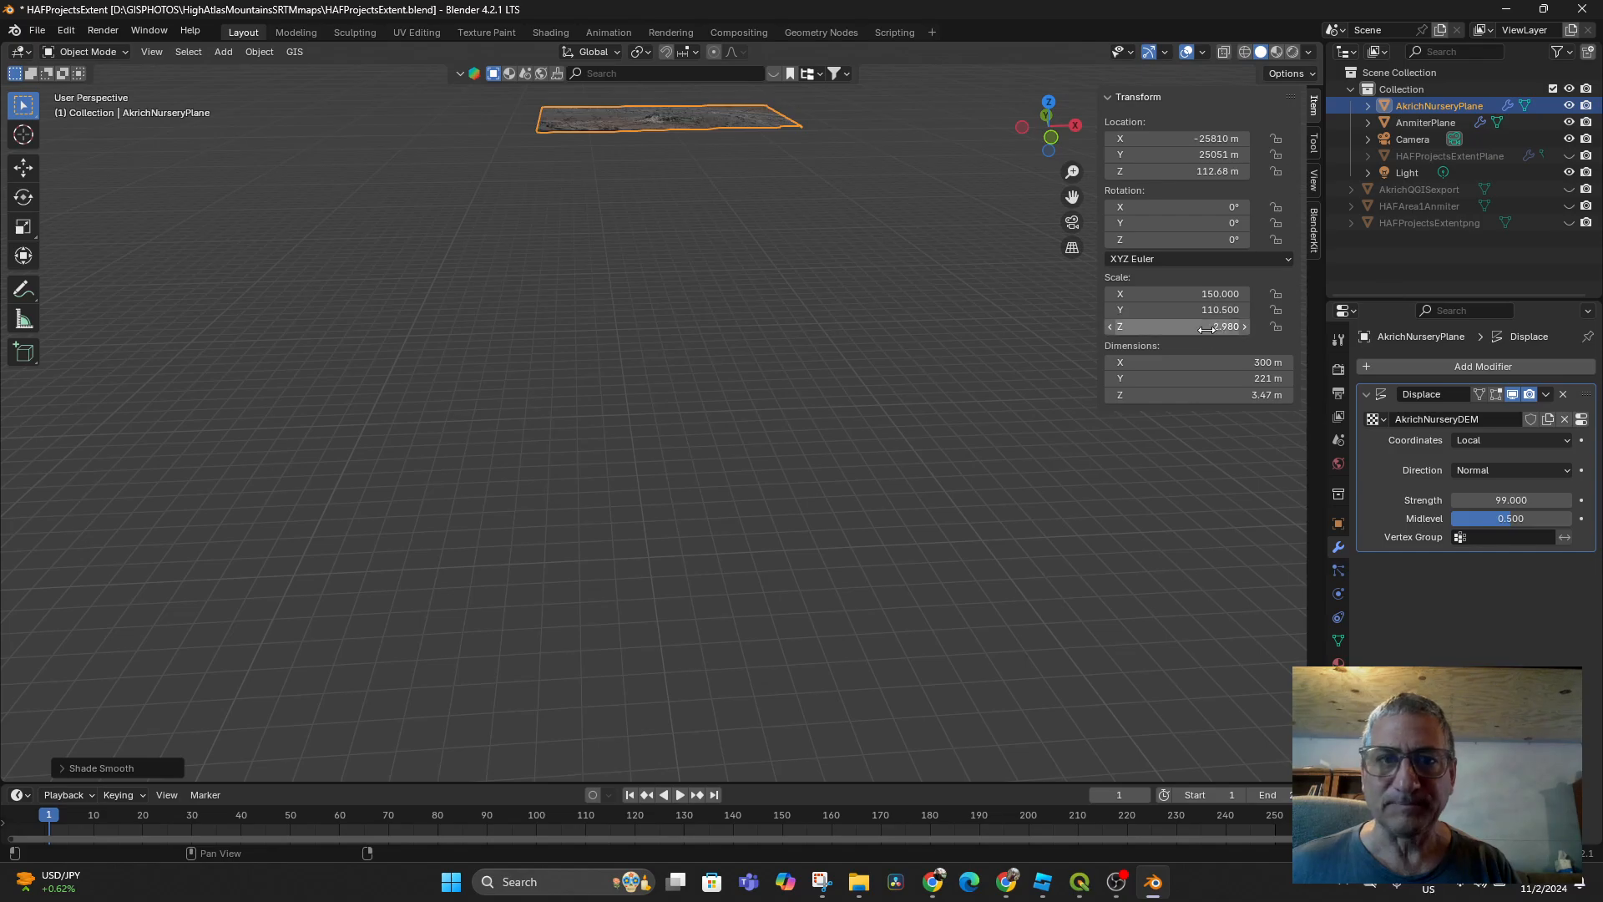
pyautogui.moveTo(850, 361); pyautogui.dragTo(801, 515, button='middle')
pyautogui.scroll(4, 804, 510)
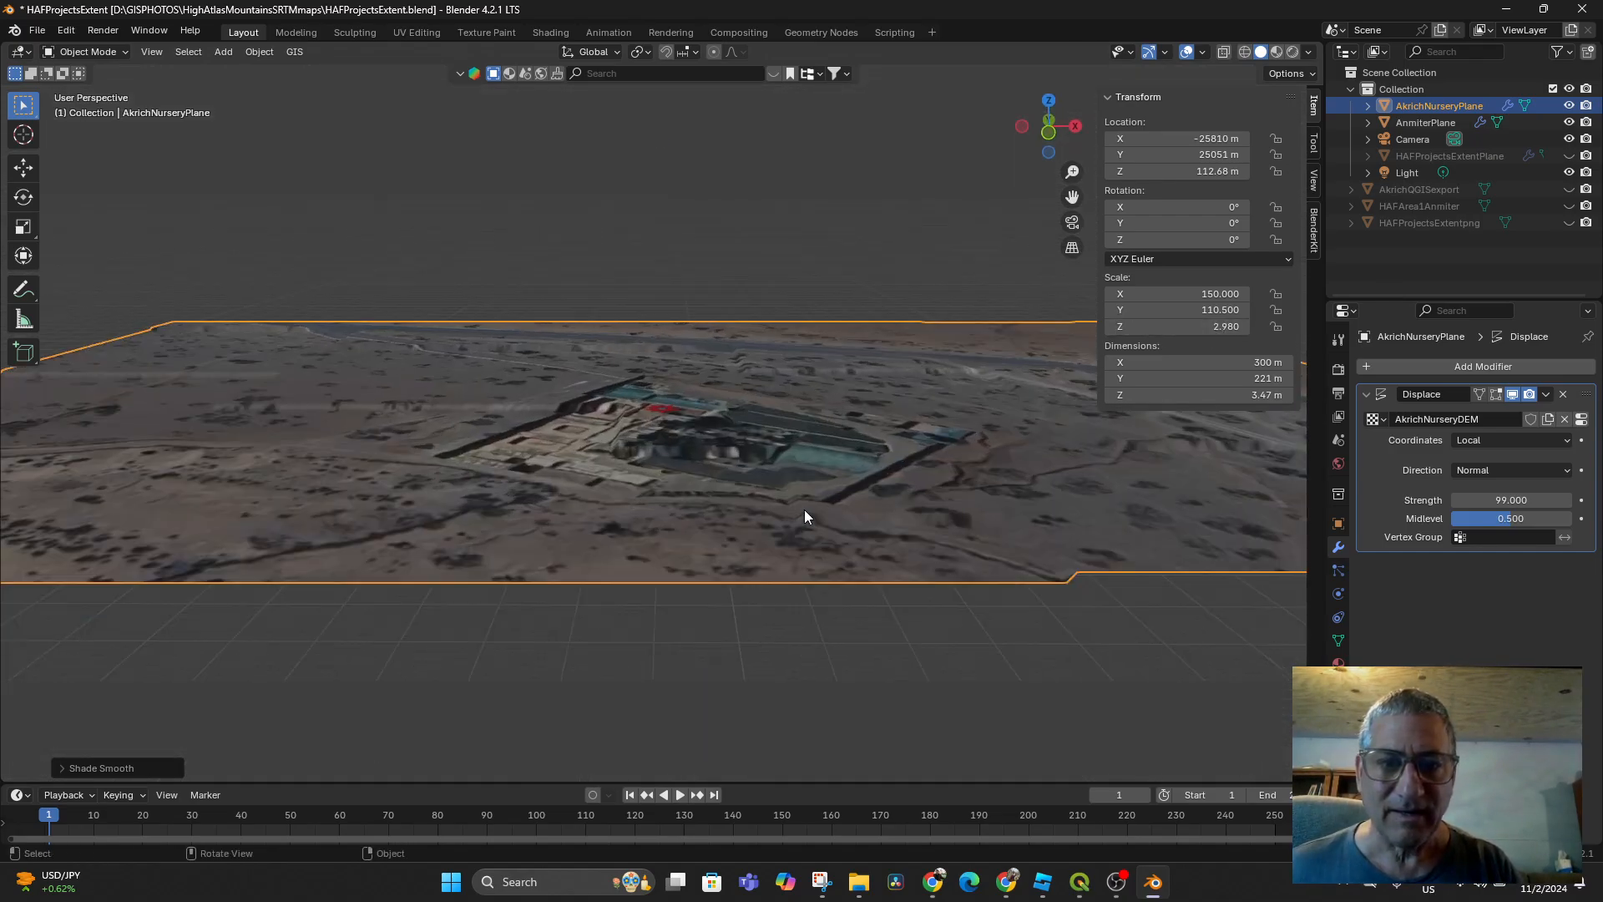